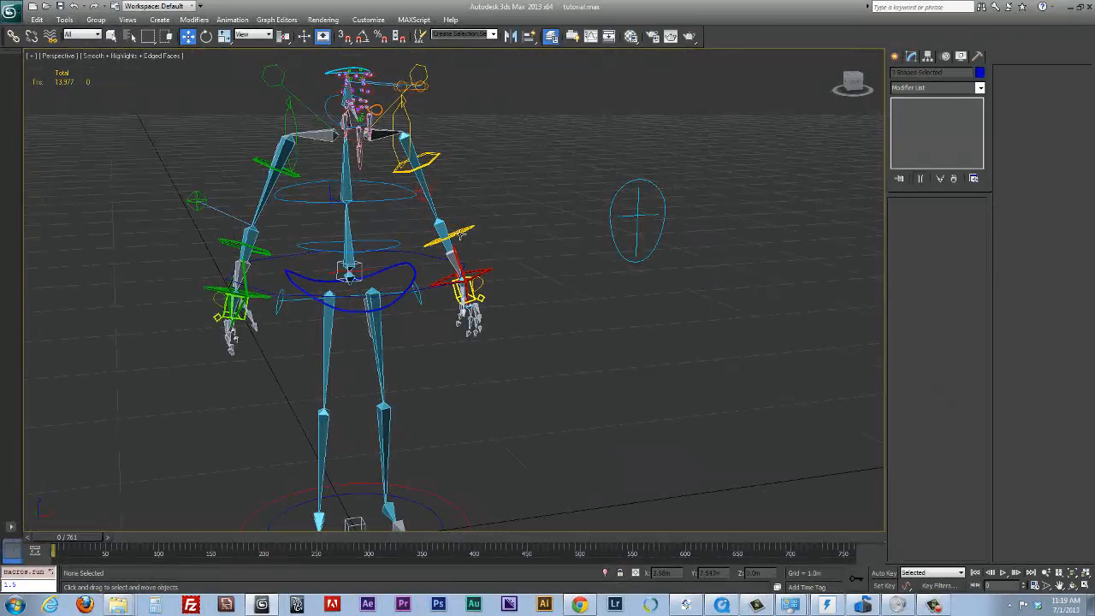
Rotate the left and right FK elbow controls to bend both forearms of the character rig
left_click(461, 235)
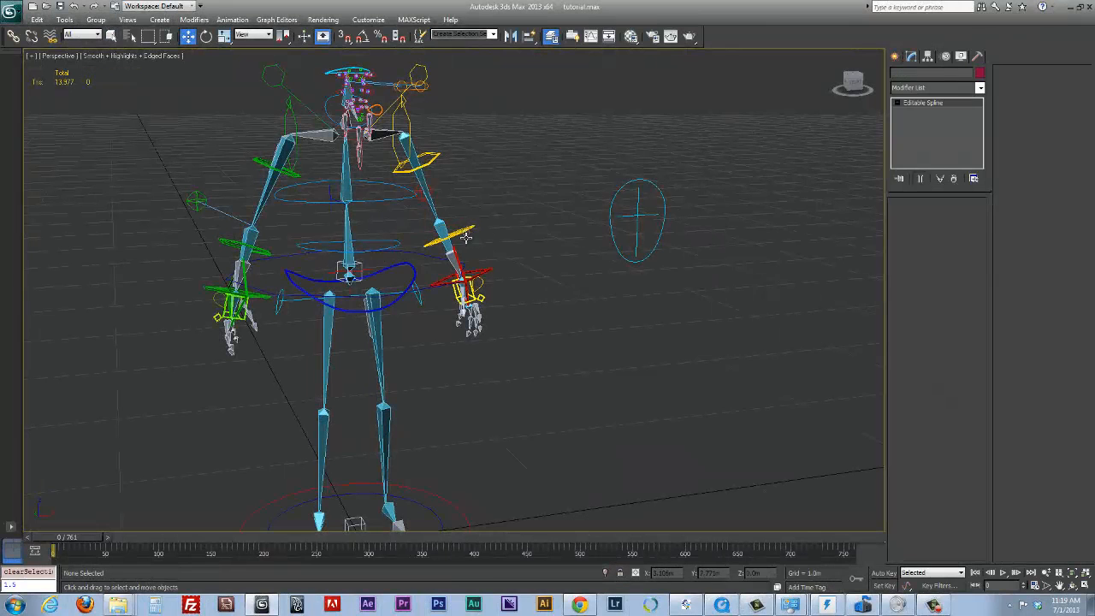
key("e")
left_click_drag(445, 230, 318, 193)
left_click(261, 255)
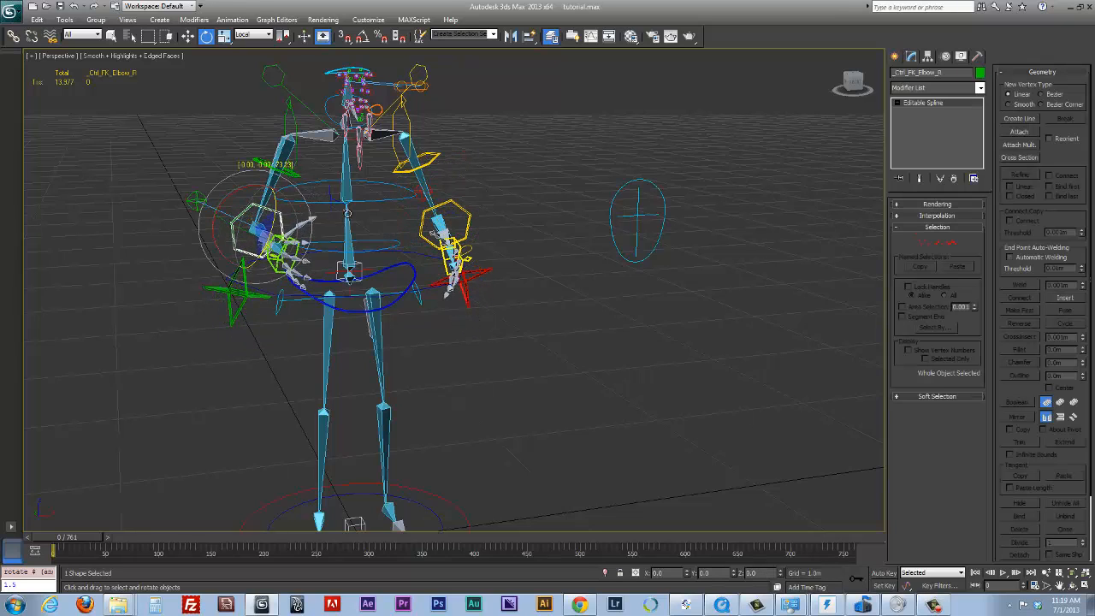
Rotate the left and right FK bicep controls to swing both of the rig's upper arms
left_click(433, 161)
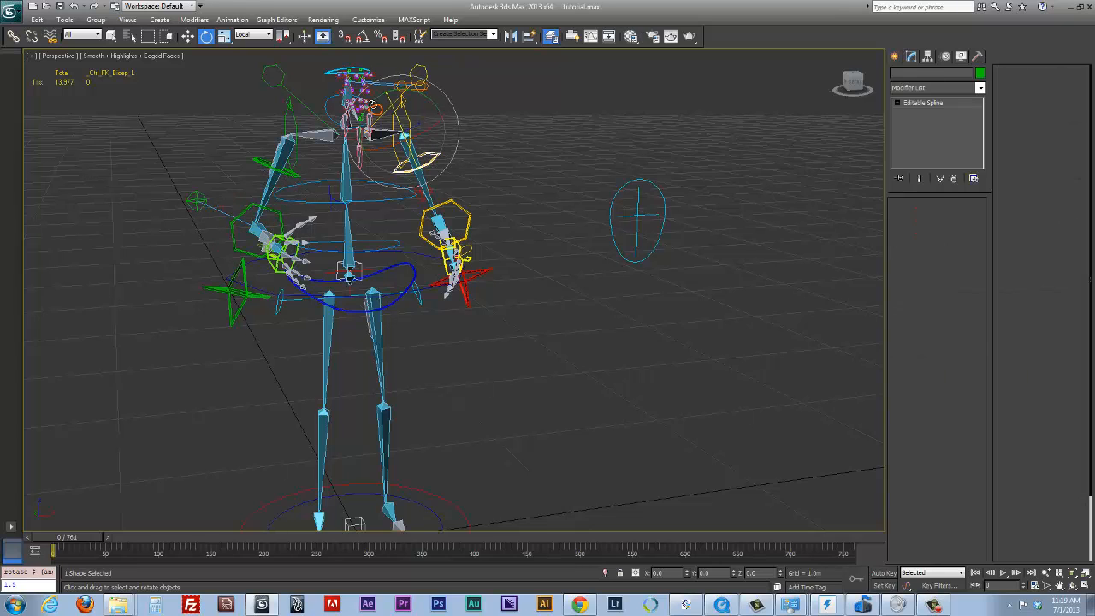
left_click_drag(433, 161, 395, 117)
left_click(262, 162)
middle_click_drag(396, 117, 290, 288, "alt")
Move the rig's waist control downward so the legs bend
left_click(289, 270)
key("w")
mouse_move(406, 306)
middle_mouse_down("alt")
mouse_move(319, 317)
mouse_move(295, 306)
middle_mouse_up("alt")
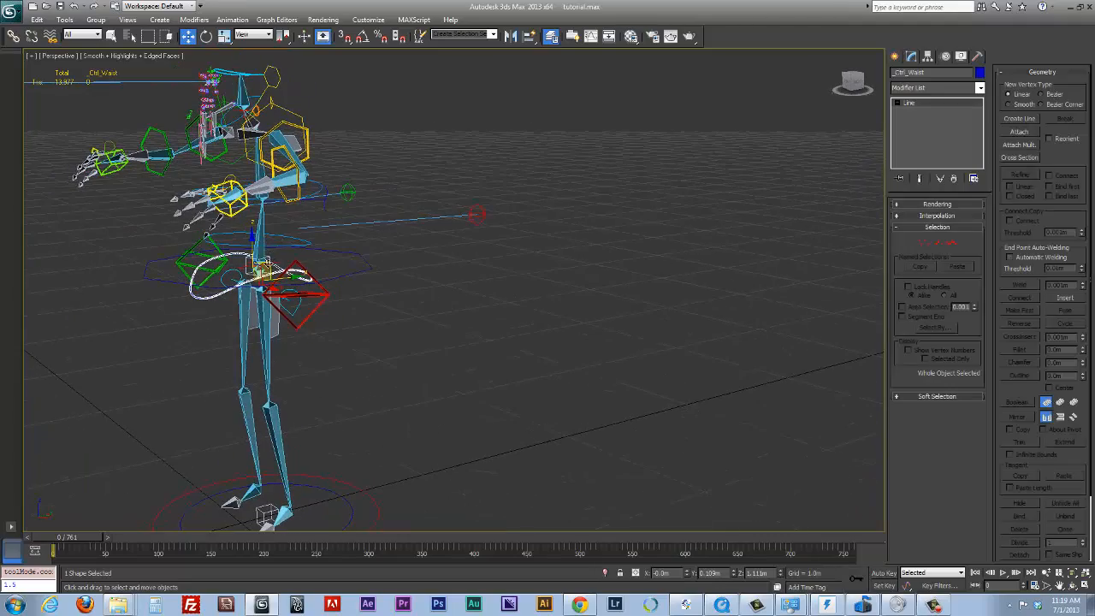
left_click_drag(270, 266, 275, 316)
middle_click_drag(326, 308, 507, 303, "alt")
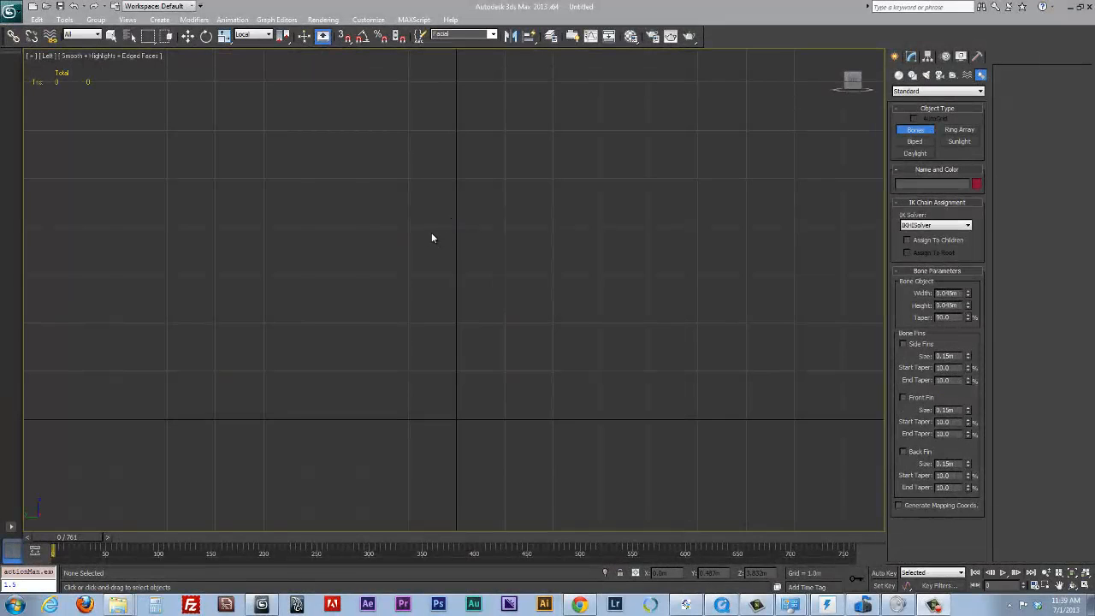
Draw a bent, leg-like chain of three bones with an end bone in the empty scene
middle_click_drag(428, 232, 548, 247, "alt")
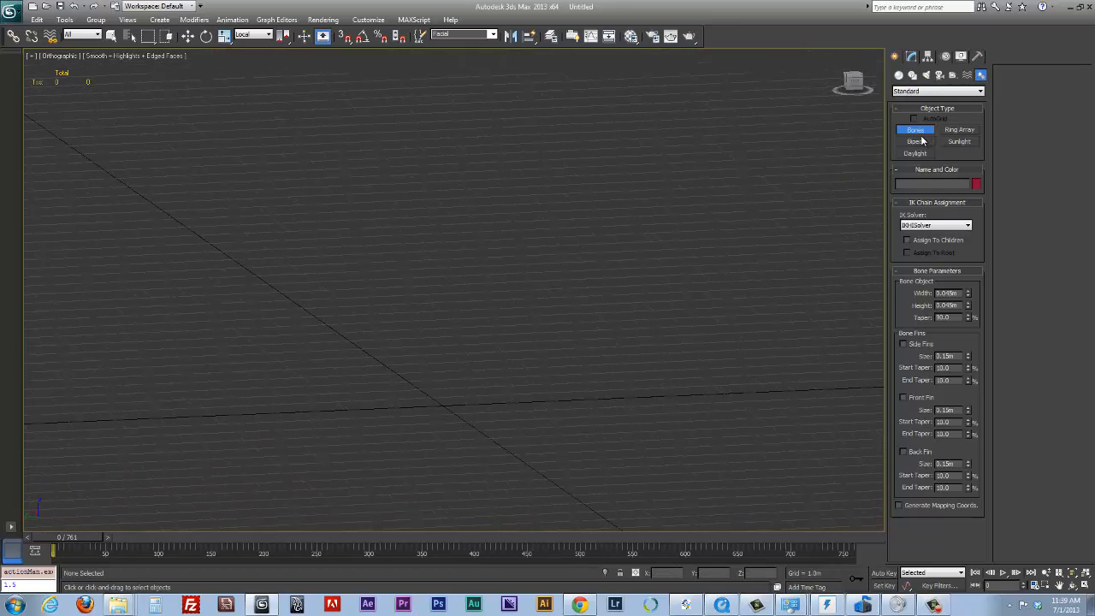
left_click(459, 252)
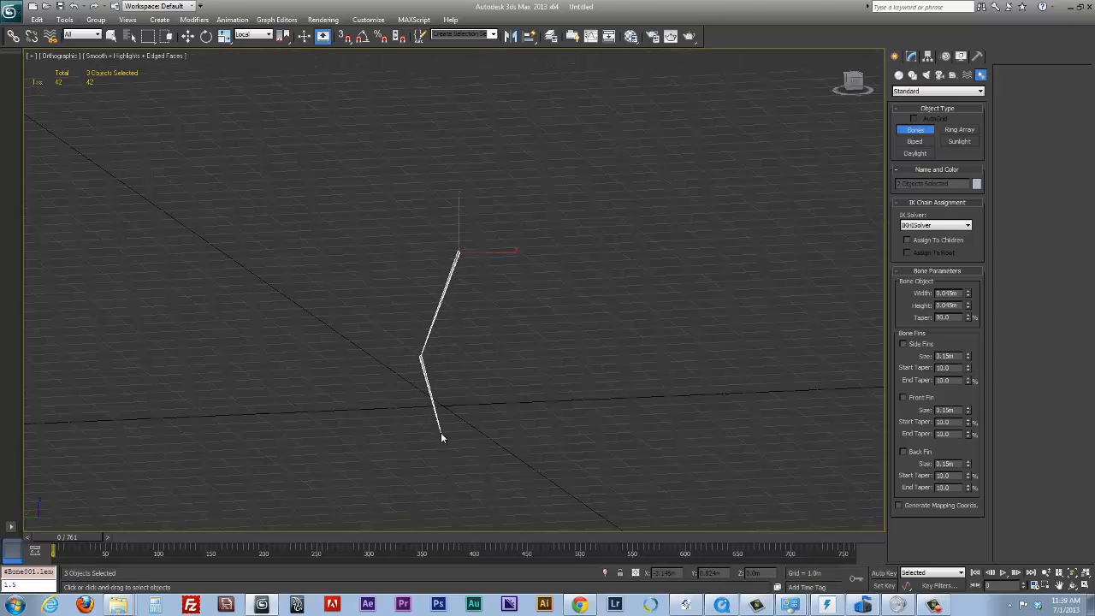
left_click(395, 454)
right_click(341, 355)
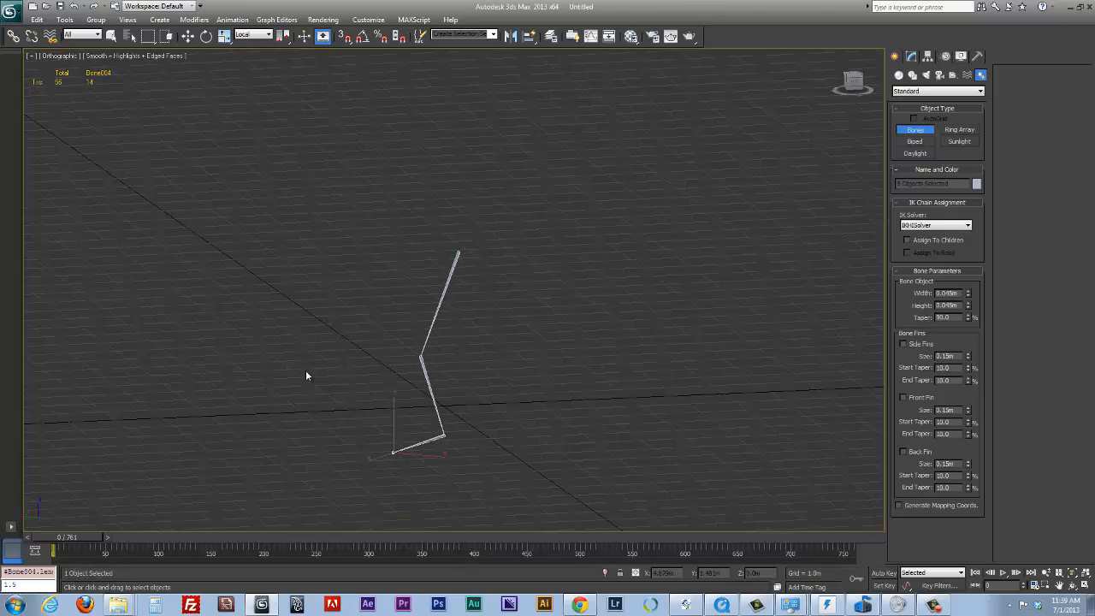
middle_click_drag(311, 366, 376, 348, "alt")
Undo the creation of the bone chain
key("ctrl+z")
key("ctrl+z")
key("ctrl+z")
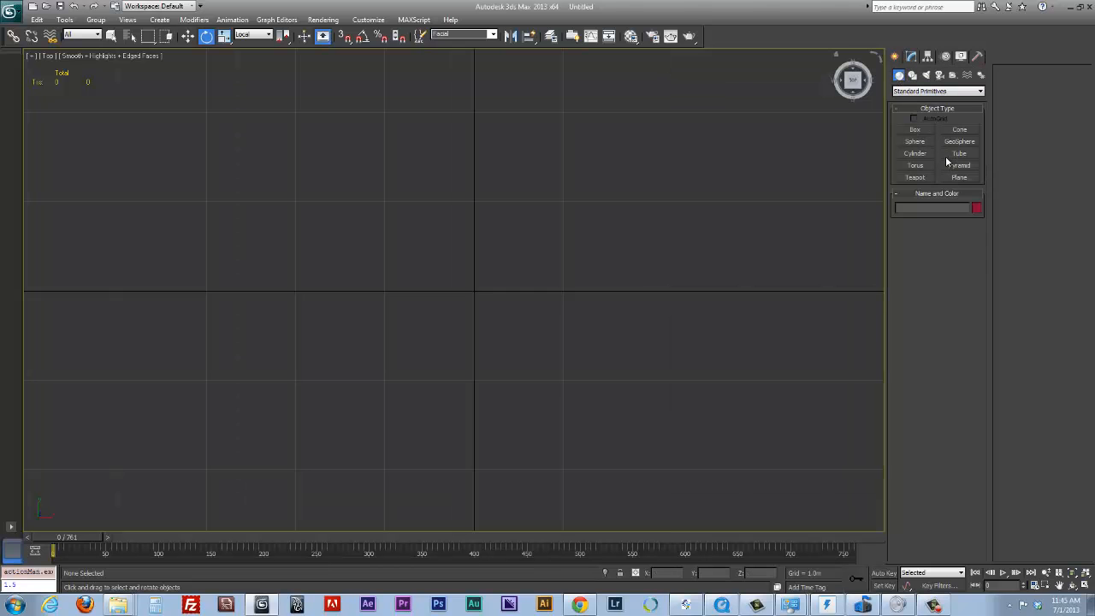
Turn on 3D snapping and make it snap to grid points instead of vertices
left_click(915, 155)
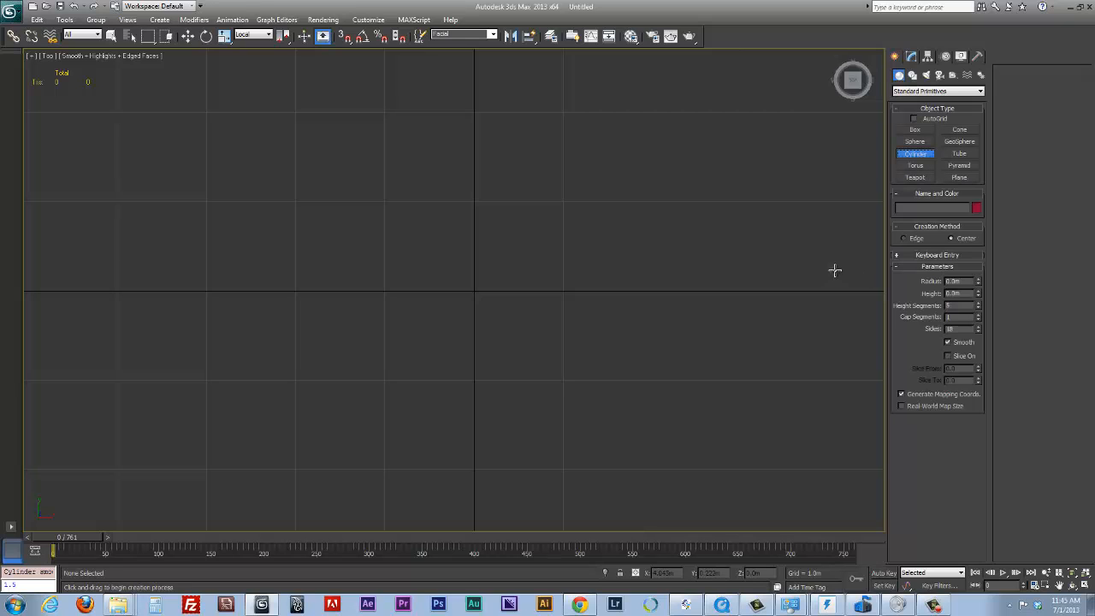
key("e")
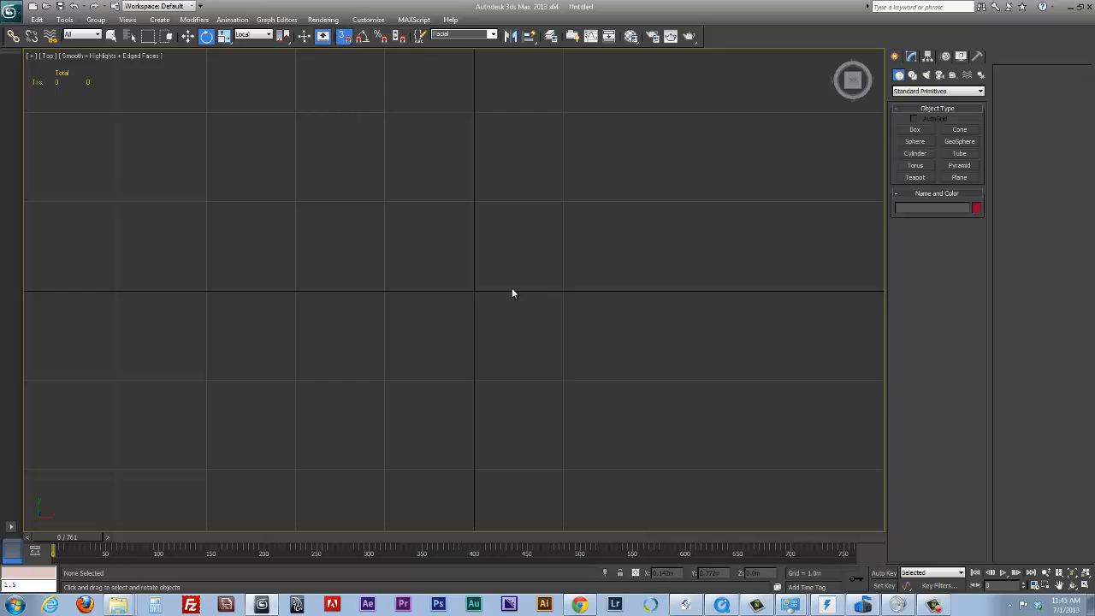
right_click(344, 37)
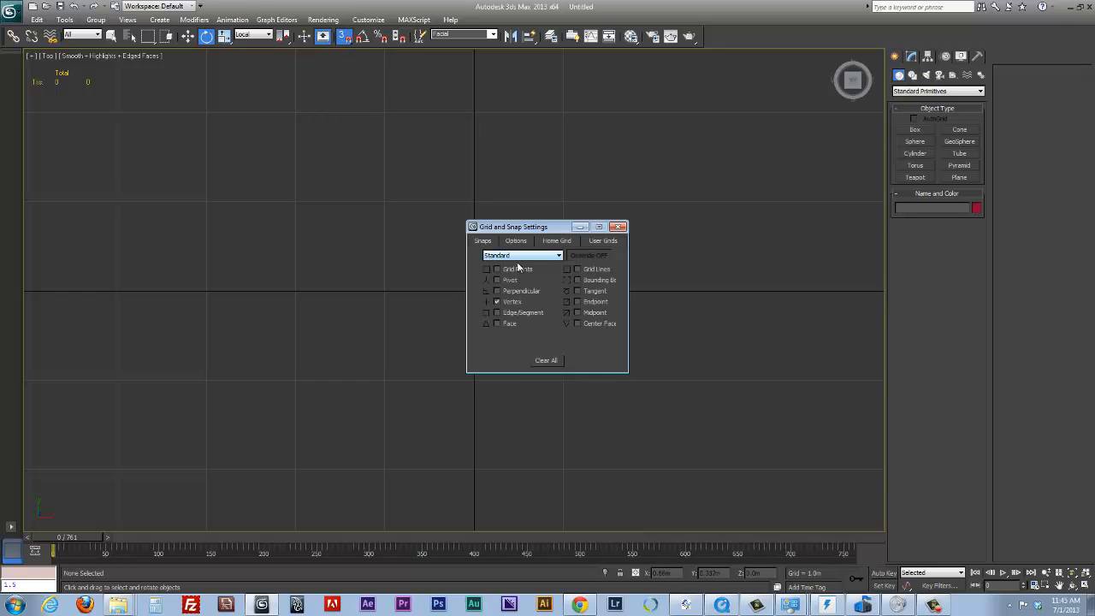
left_click(343, 38)
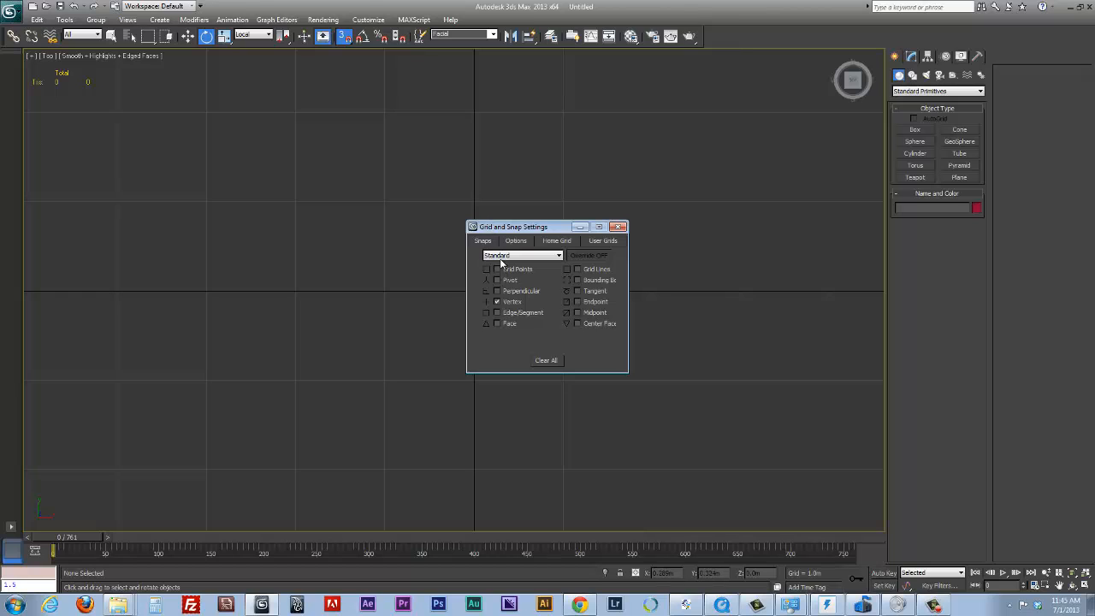
left_click_drag(524, 232, 535, 222)
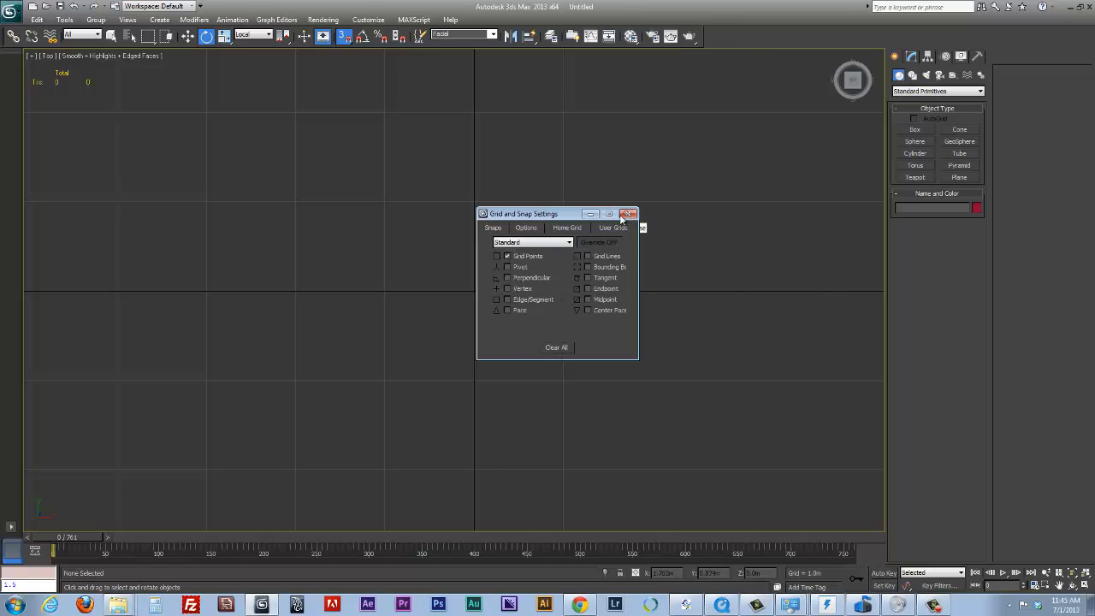
left_click(622, 218)
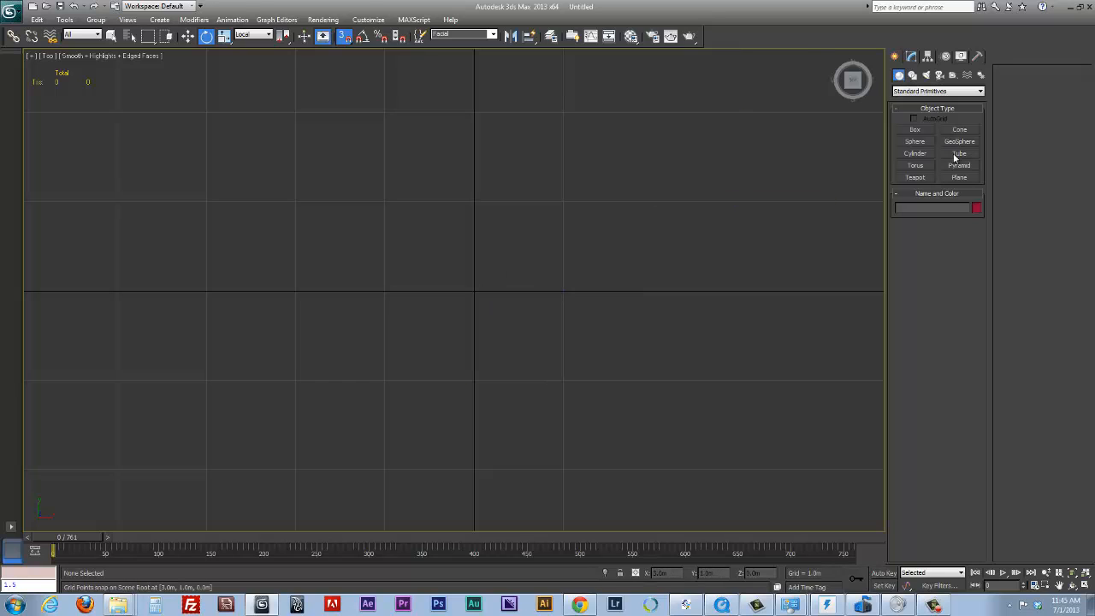
Create a cylinder centred on the origin, with a radius of about 0.66 m and a height of 5 m
left_click(920, 154)
left_click_drag(473, 291, 525, 319)
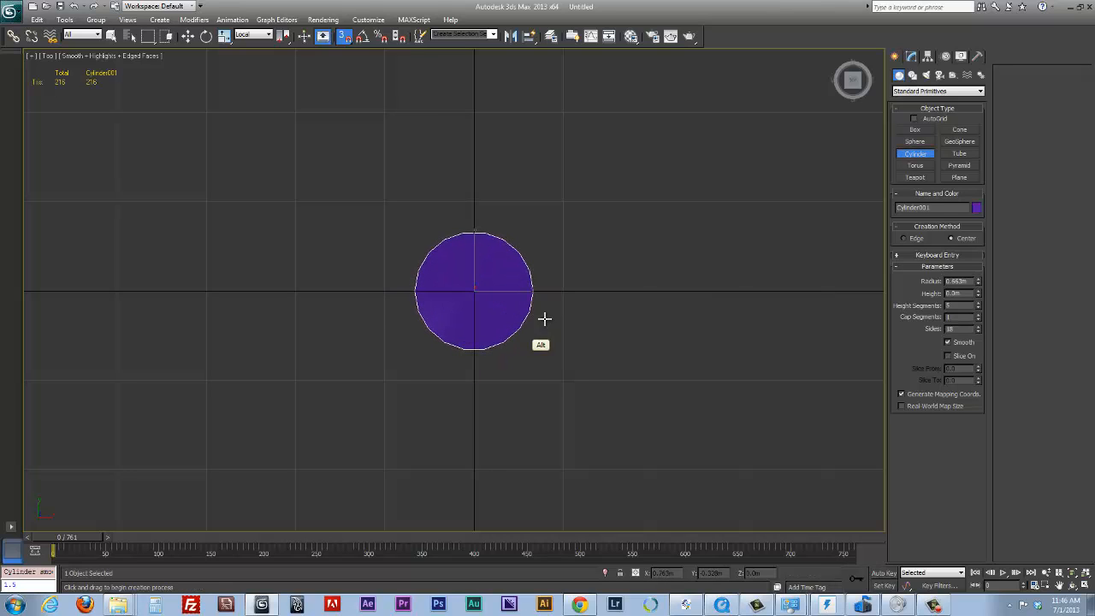
middle_click_drag(542, 319, 574, 237, "alt")
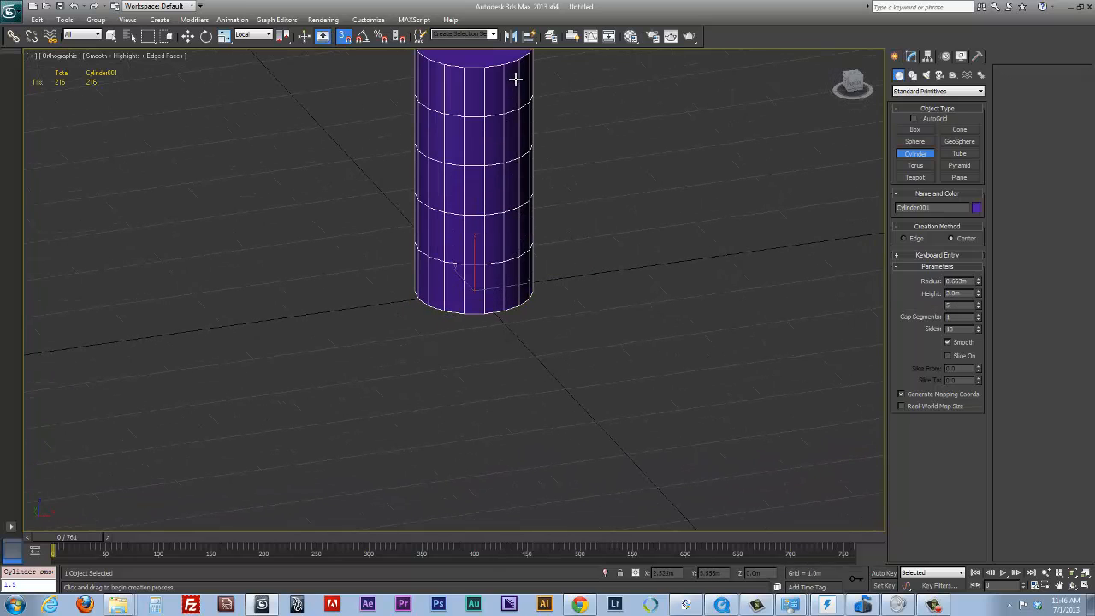
scroll(496, 94, "down", 4)
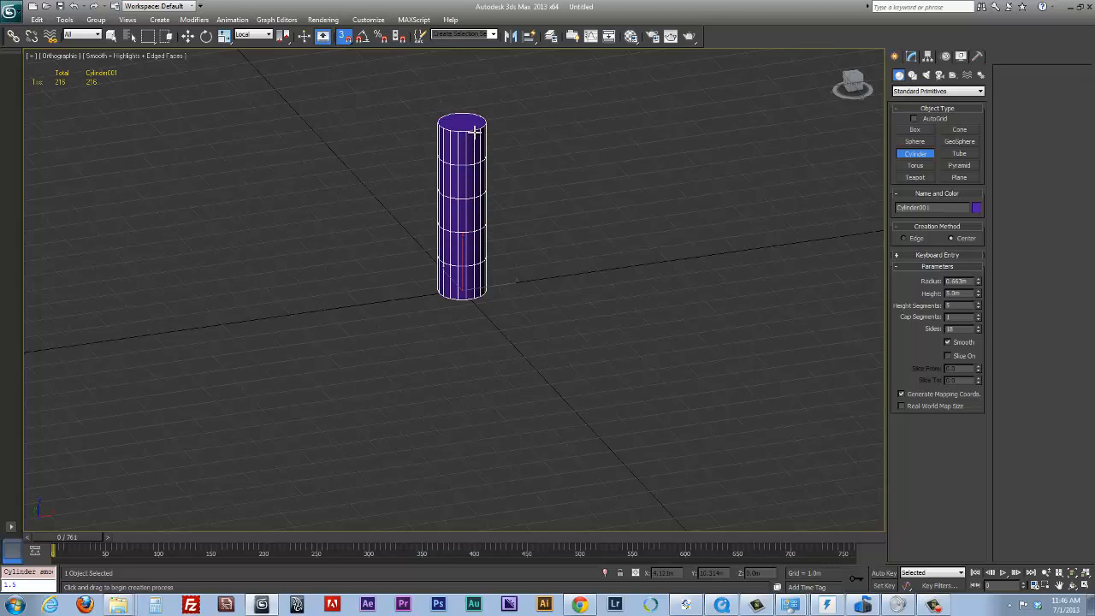
middle_click_drag(561, 251, 610, 251, "alt")
Try the cylinder with 4 height segments and return it to 5
left_click_drag(980, 307, 984, 309)
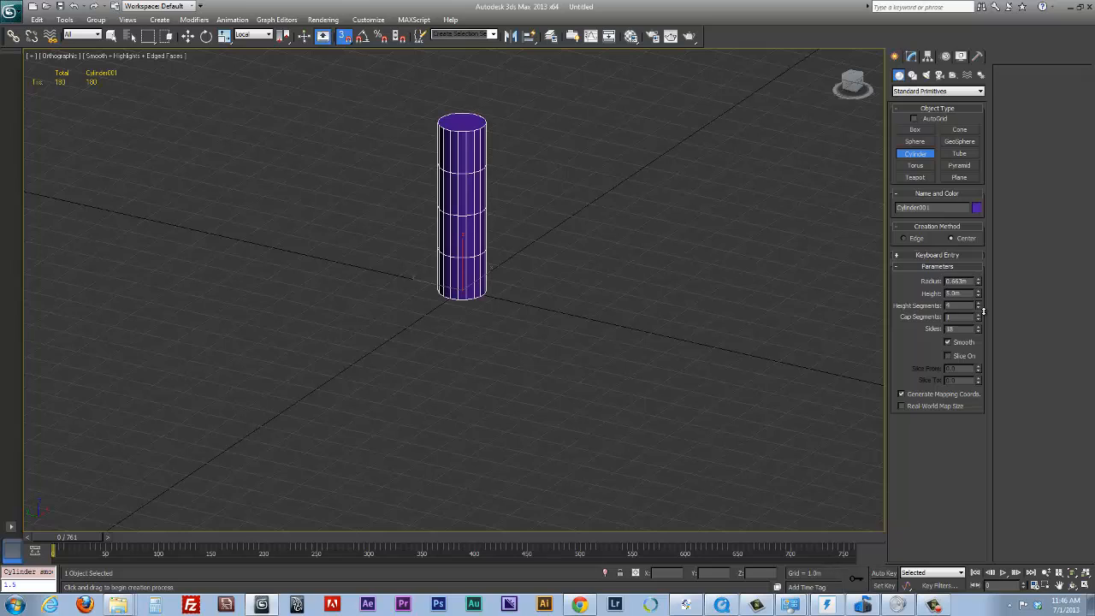
left_click_drag(983, 310, 981, 304)
middle_click_drag(744, 306, 725, 319, "alt")
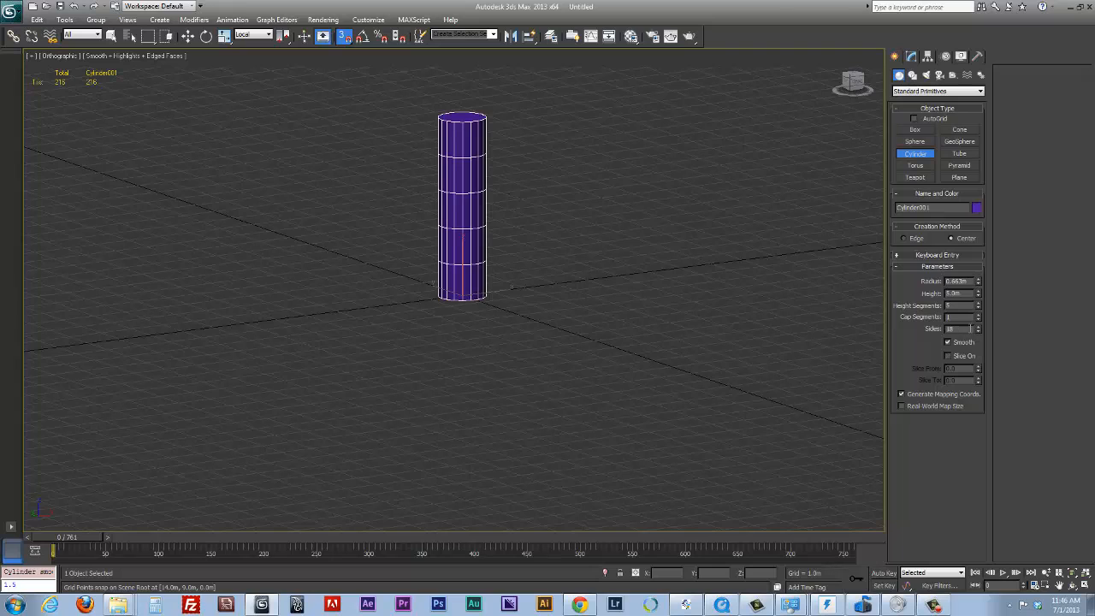
Reduce the cylinder's number of sides to 6
left_click_drag(978, 331, 986, 386)
middle_click_drag(743, 364, 796, 387, "alt")
left_click_drag(980, 330, 981, 334)
middle_click_drag(719, 342, 694, 349, "alt")
key("l")
middle_click_drag(682, 264, 660, 310, "ctrl+alt")
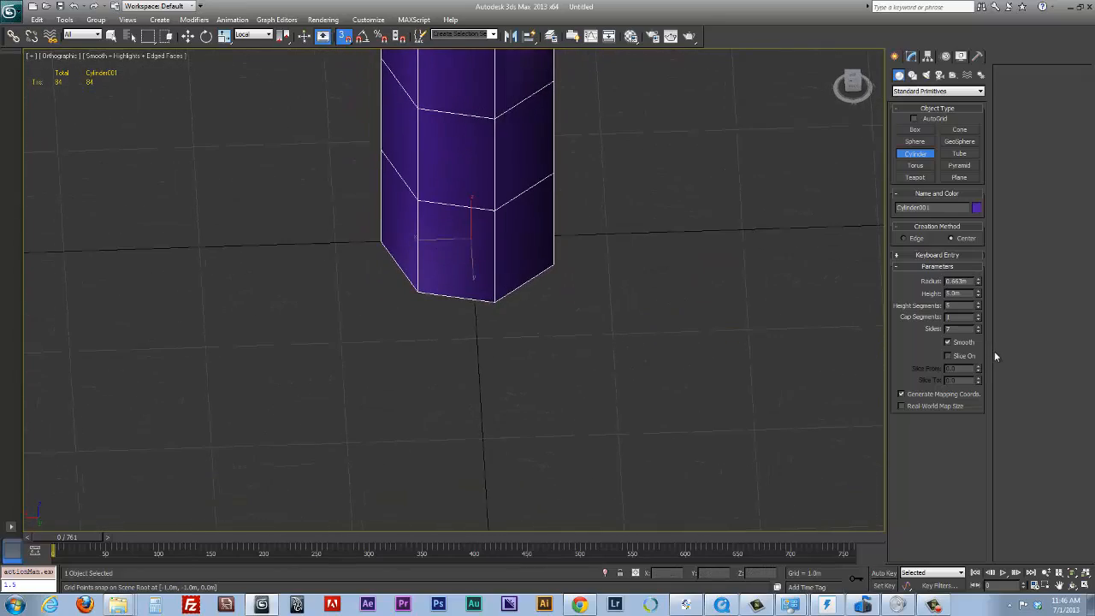
left_click(978, 332)
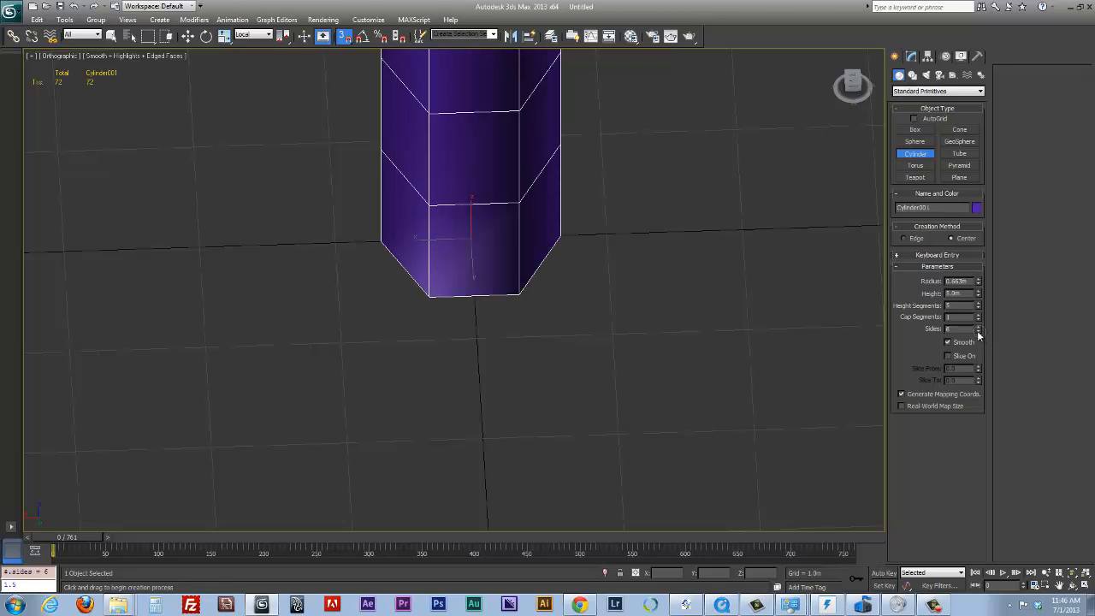
middle_click_drag(664, 270, 582, 292, "alt")
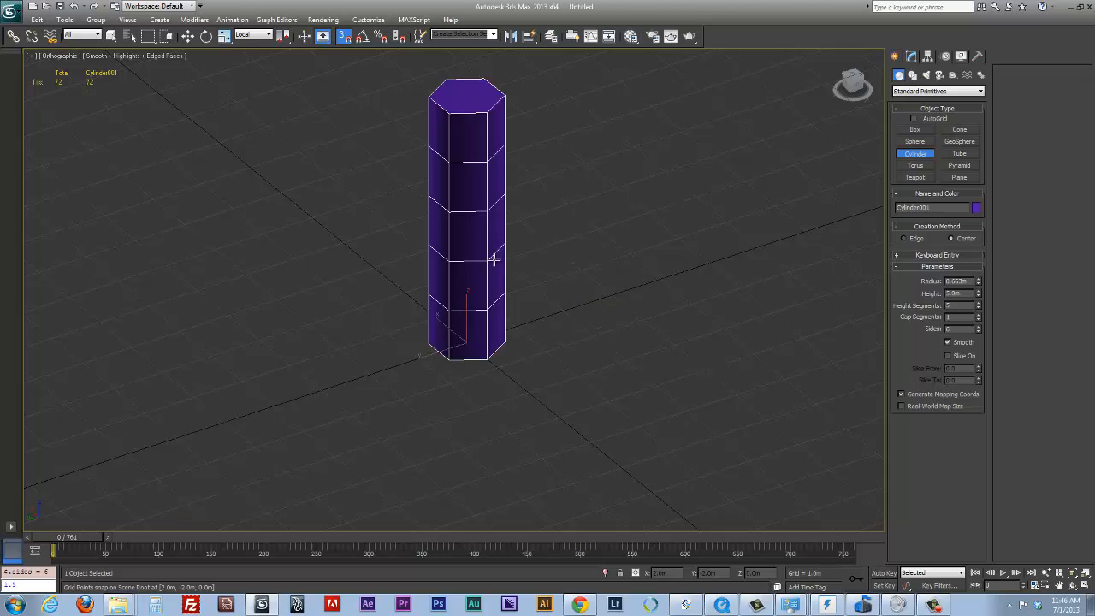
Finish creating the cylinder and convert it to an Editable Poly
middle_click_drag(628, 260, 579, 240, "alt")
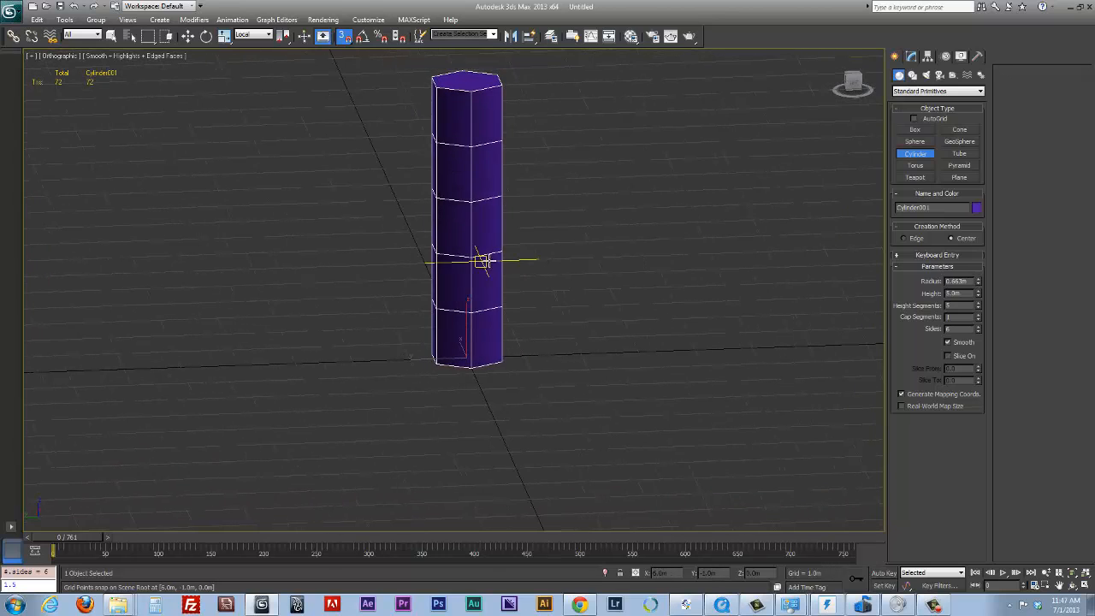
middle_click_drag(495, 268, 494, 294, "alt")
right_click(480, 302)
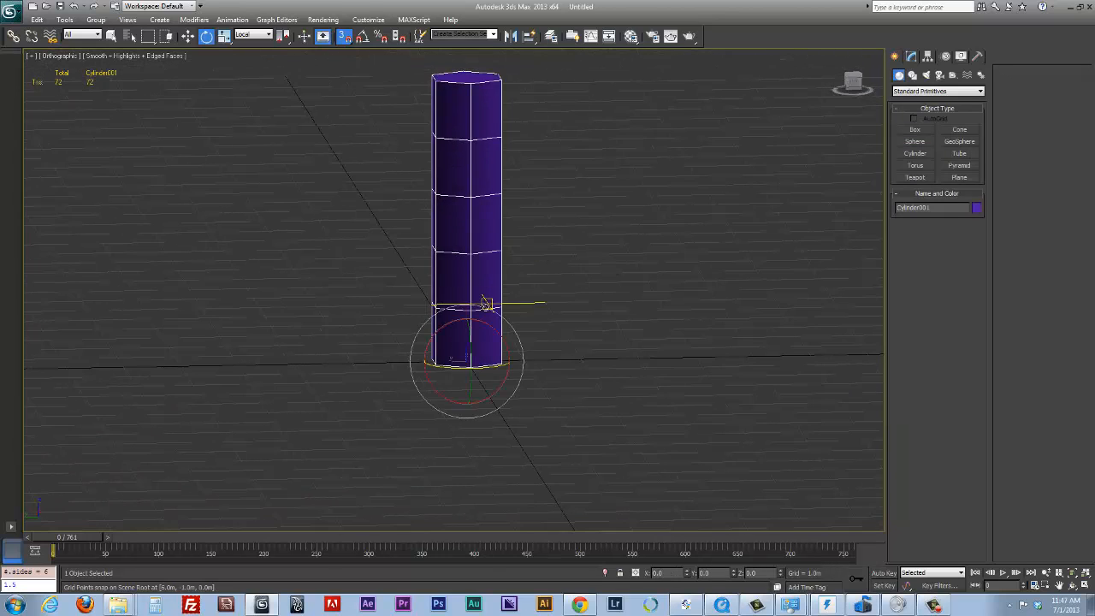
right_click(481, 291)
mouse_move(548, 399)
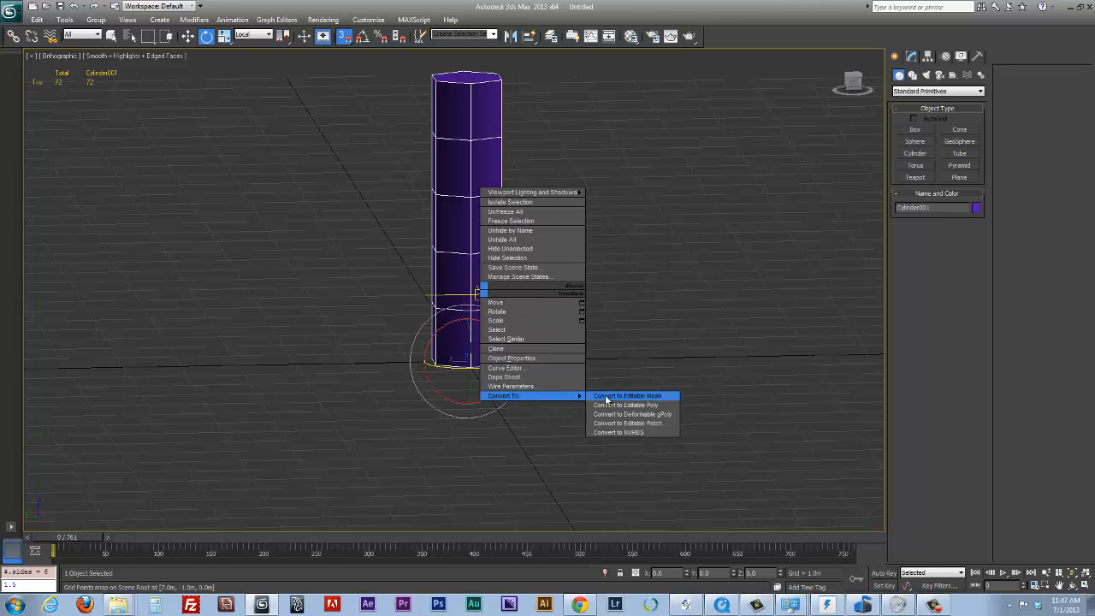
left_click(652, 406)
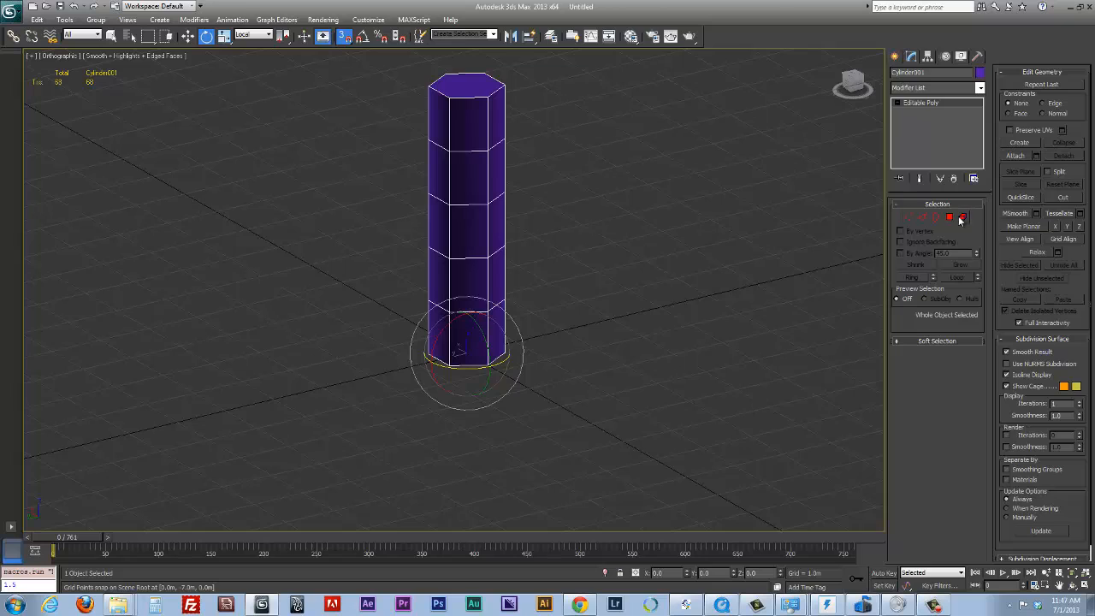
Extrude one side polygon of the cylinder's lowest segment outward twice to form a two-segment foot, and leave polygon editing
left_click(961, 219)
left_click_drag(411, 359, 433, 335)
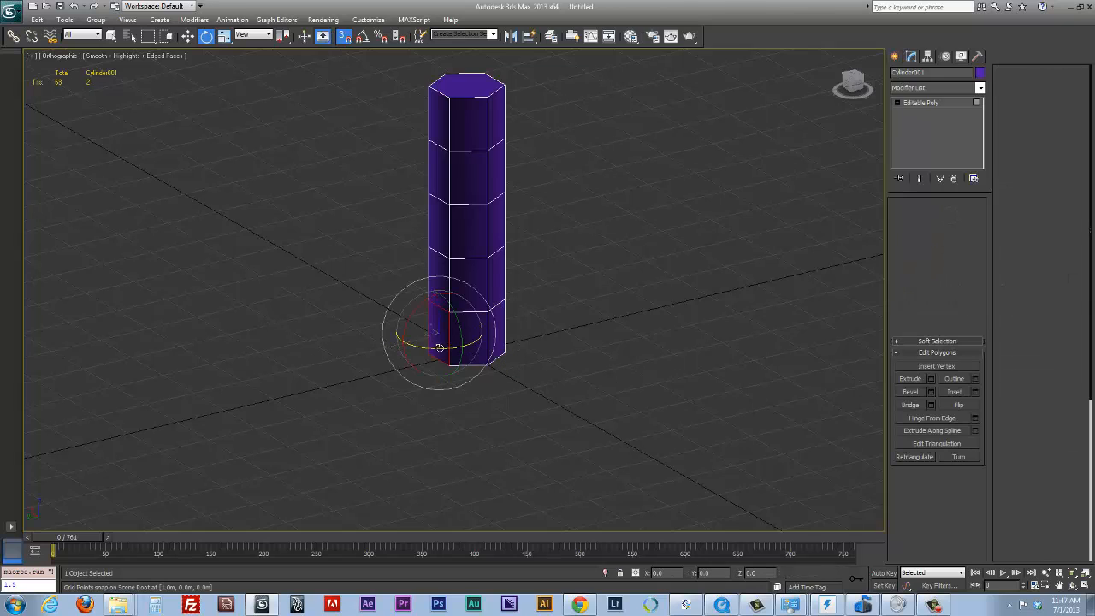
right_click(427, 333)
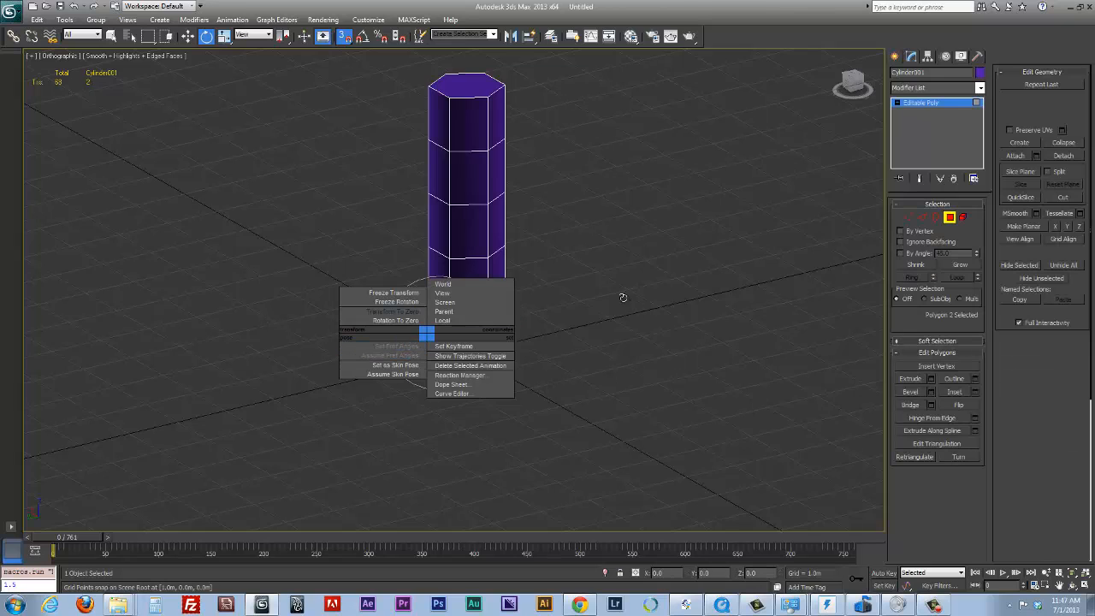
left_click(623, 297)
right_click(437, 330)
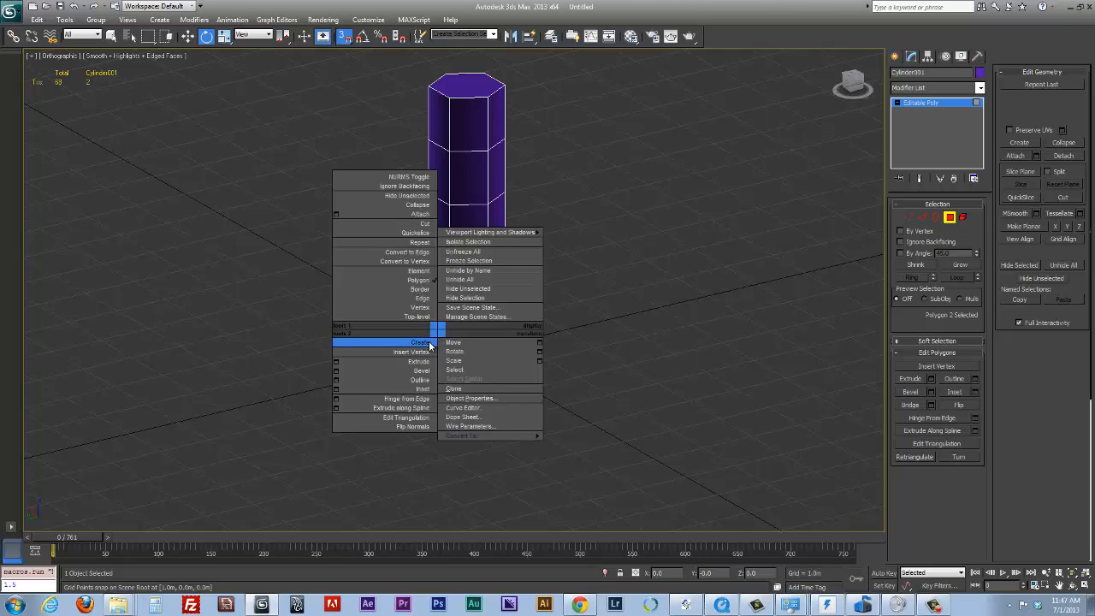
left_click(421, 363)
left_click_drag(437, 334, 495, 285)
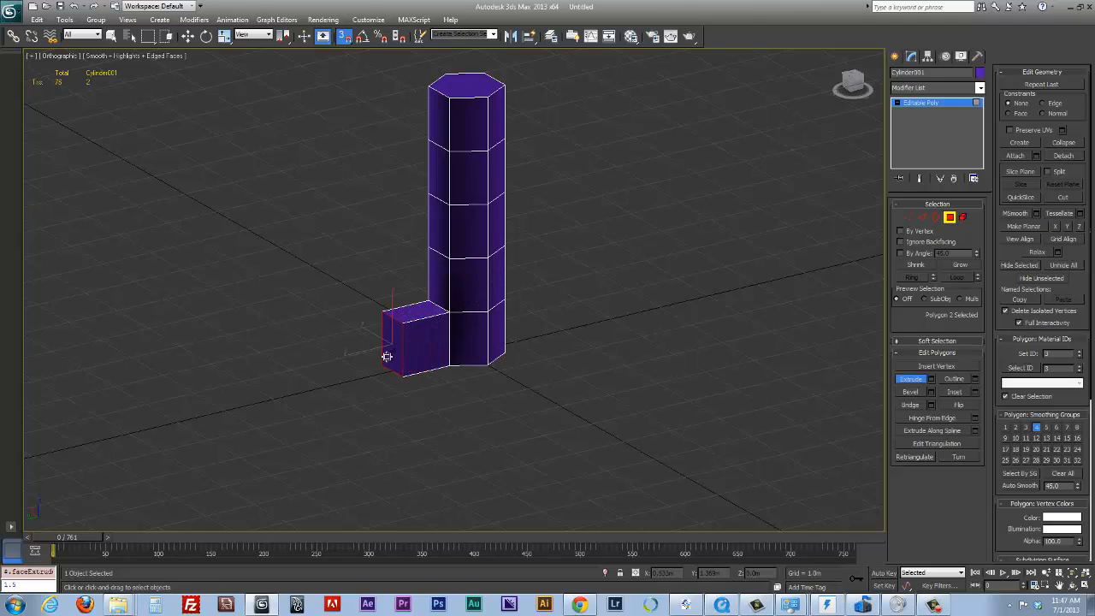
left_click_drag(391, 347, 465, 294)
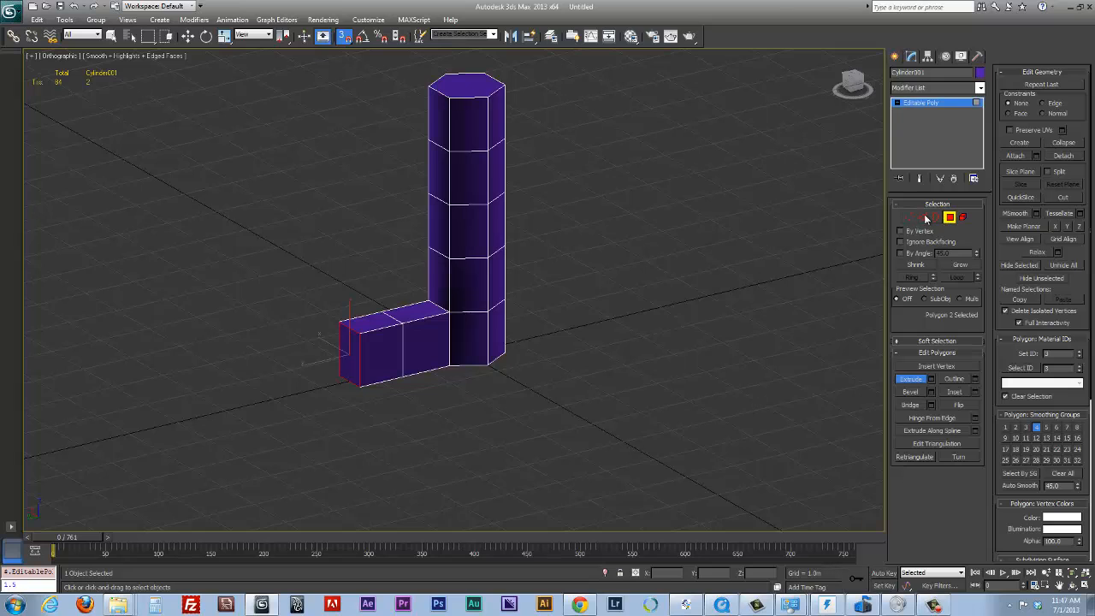
left_click(949, 218)
Turn off snapping and lower the two upper vertices at the toe tip to a height of about 0.36 m
key("w")
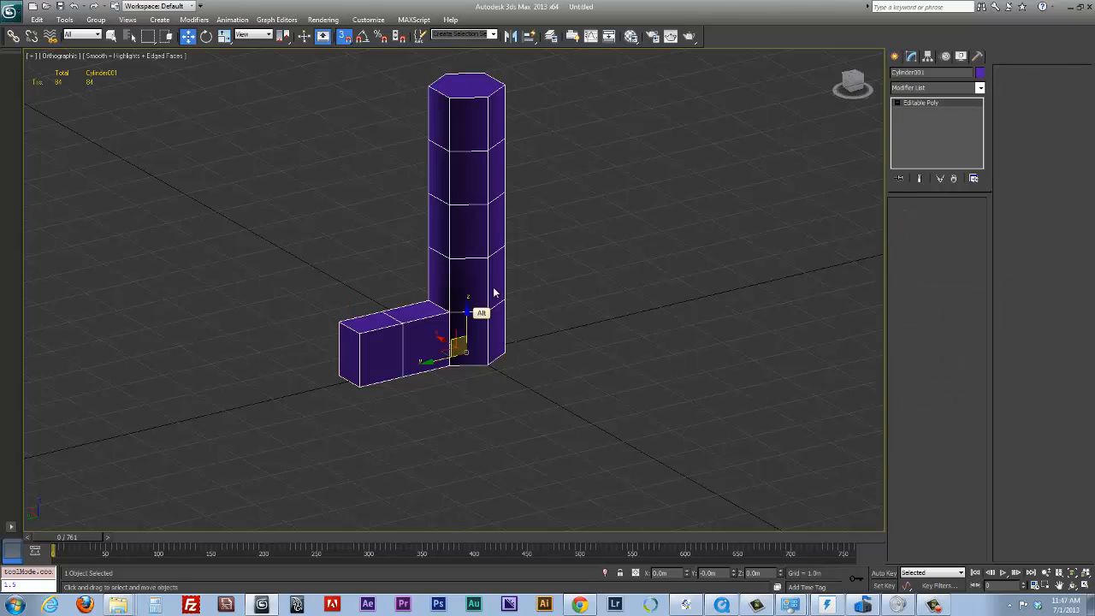
middle_click_drag(494, 293, 438, 263, "alt")
key("1")
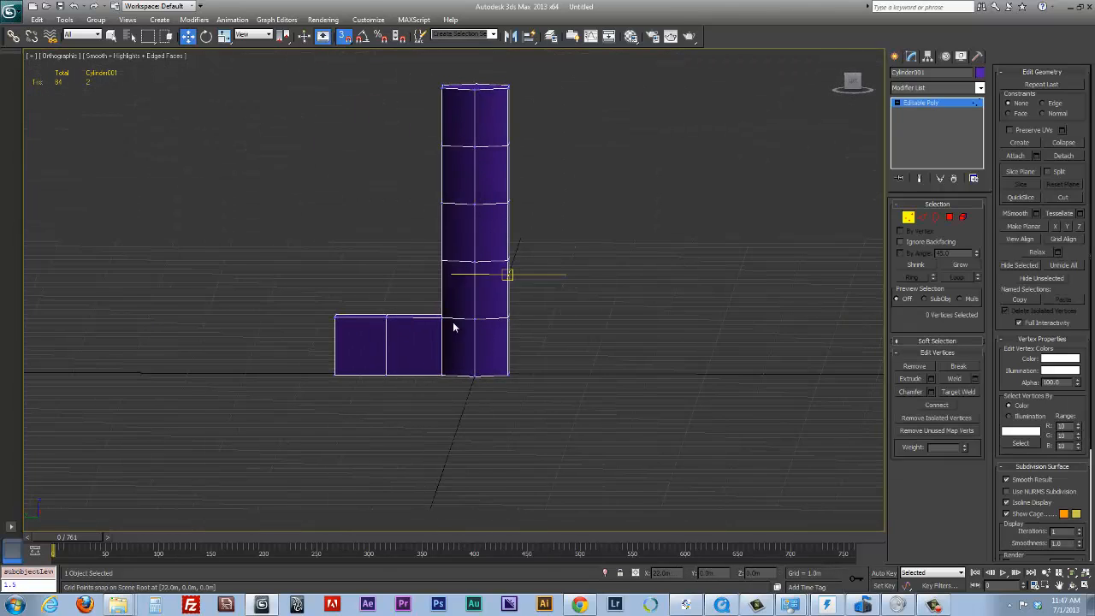
middle_click_drag(454, 327, 299, 302, "alt")
left_click_drag(365, 322, 355, 326)
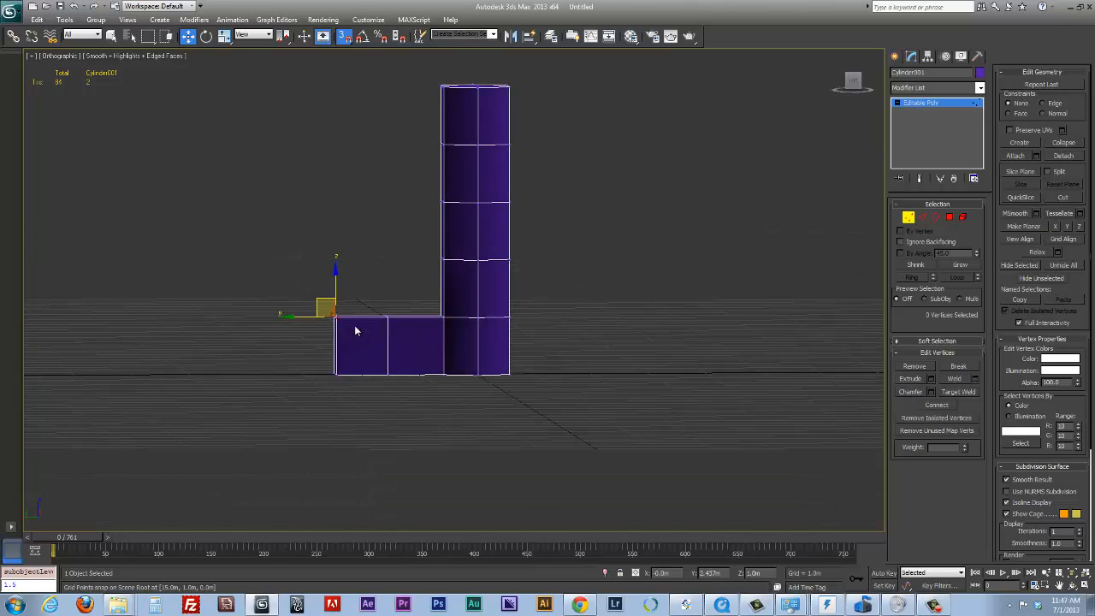
left_click_drag(335, 283, 332, 302)
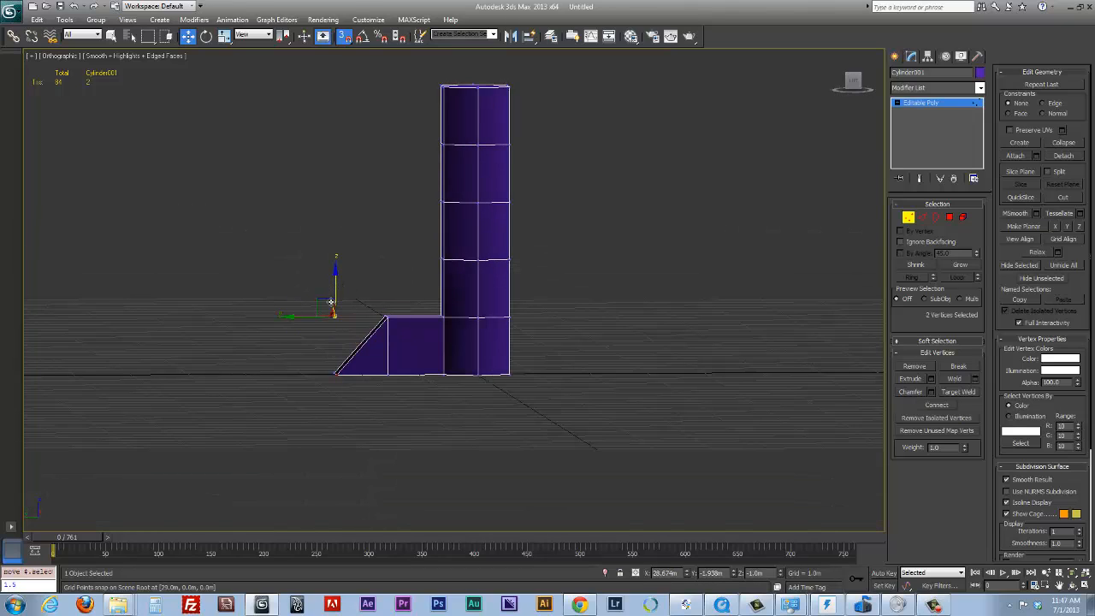
key("ctrl+z")
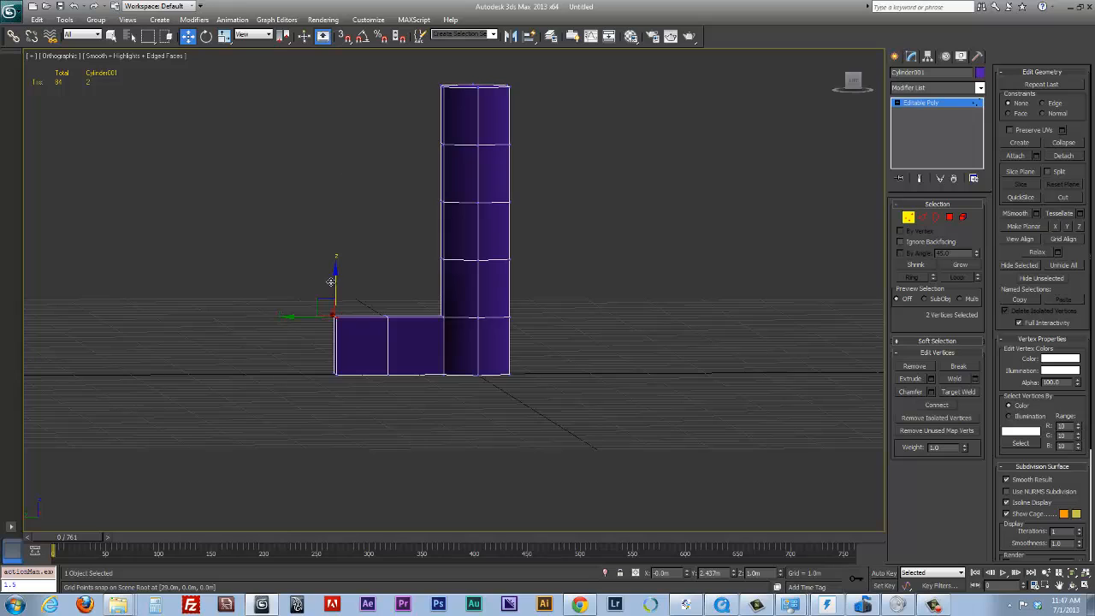
left_click_drag(335, 281, 332, 304)
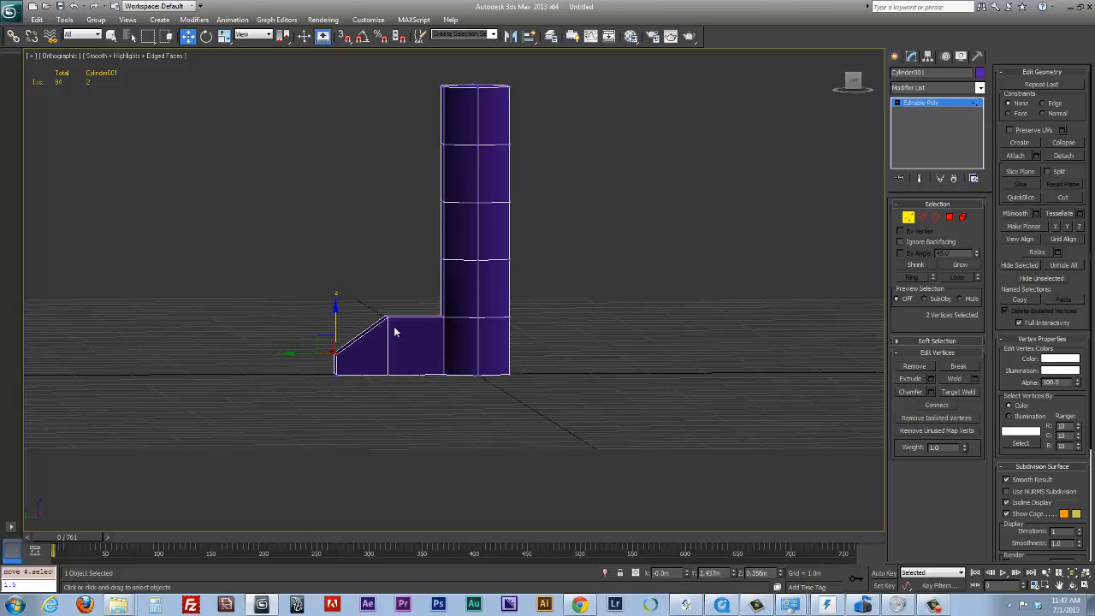
Lower the two upper vertices in the middle of the foot to a height of about 0.72 m
middle_click_drag(394, 328, 368, 297, "alt")
left_click(386, 318)
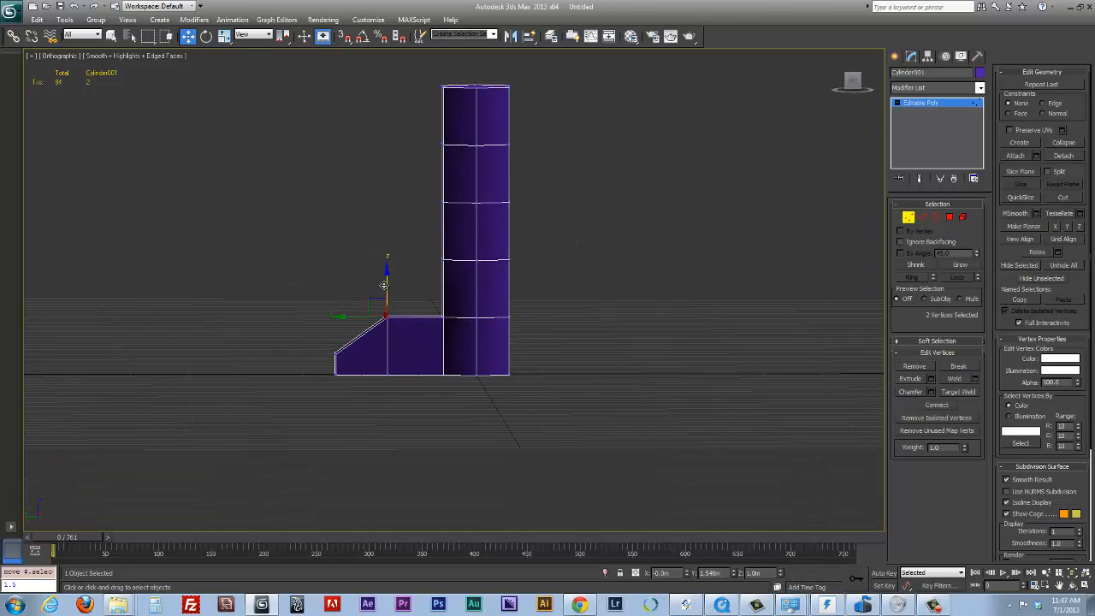
left_click_drag(385, 288, 387, 299)
Scale apart the two bottom vertices where the foot meets the leg, widening the sole sideways along X
middle_click_drag(386, 299, 439, 366, "alt")
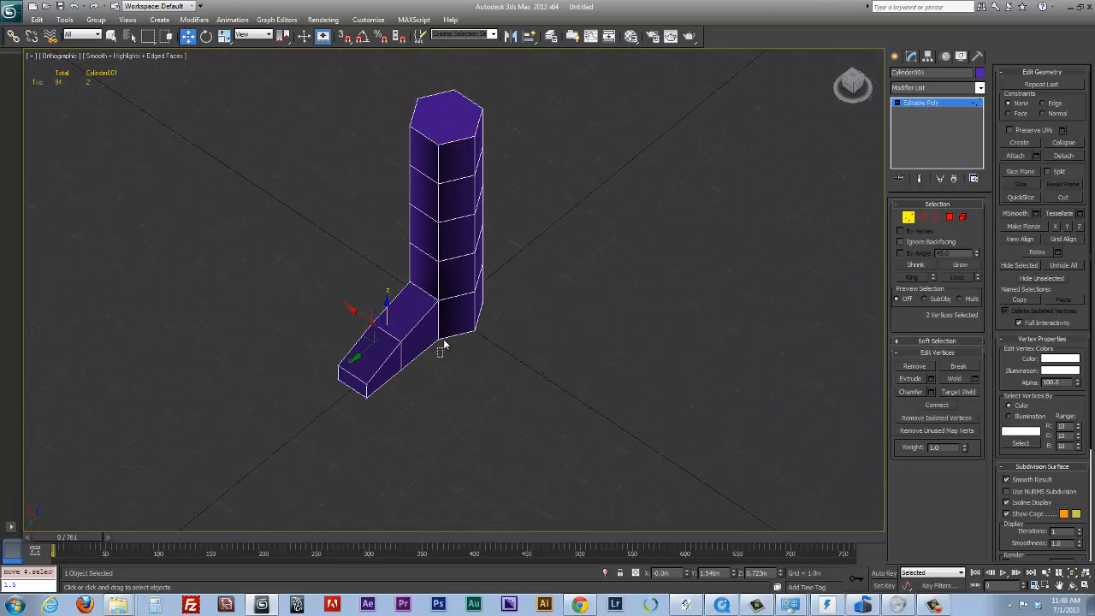
left_click(452, 348)
left_click_drag(440, 337, 428, 332)
middle_click_drag(493, 347, 586, 353, "alt")
mouse_move(419, 378)
left_mouse_down("ctrl")
mouse_move(384, 354)
mouse_move(432, 377)
left_mouse_up("ctrl")
mouse_move(438, 377)
middle_mouse_down("alt")
mouse_move(404, 382)
mouse_move(437, 380)
mouse_move(447, 364)
middle_mouse_up("alt")
key("e")
key("r")
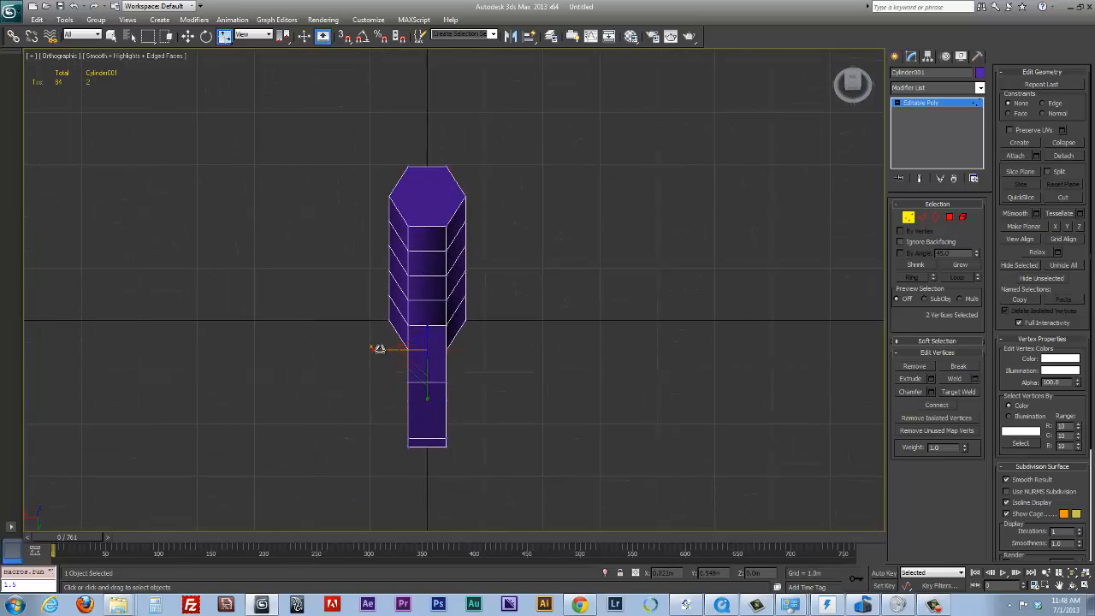
left_click_drag(379, 348, 344, 349)
Widen the sole at the two middle bottom vertices of the foot and taper the toe tip narrower along X
middle_click_drag(399, 362, 507, 440, "alt")
left_click(452, 390)
left_click_drag(504, 421, 530, 423)
middle_click_drag(530, 423, 490, 445, "alt")
left_click_drag(442, 441, 438, 469)
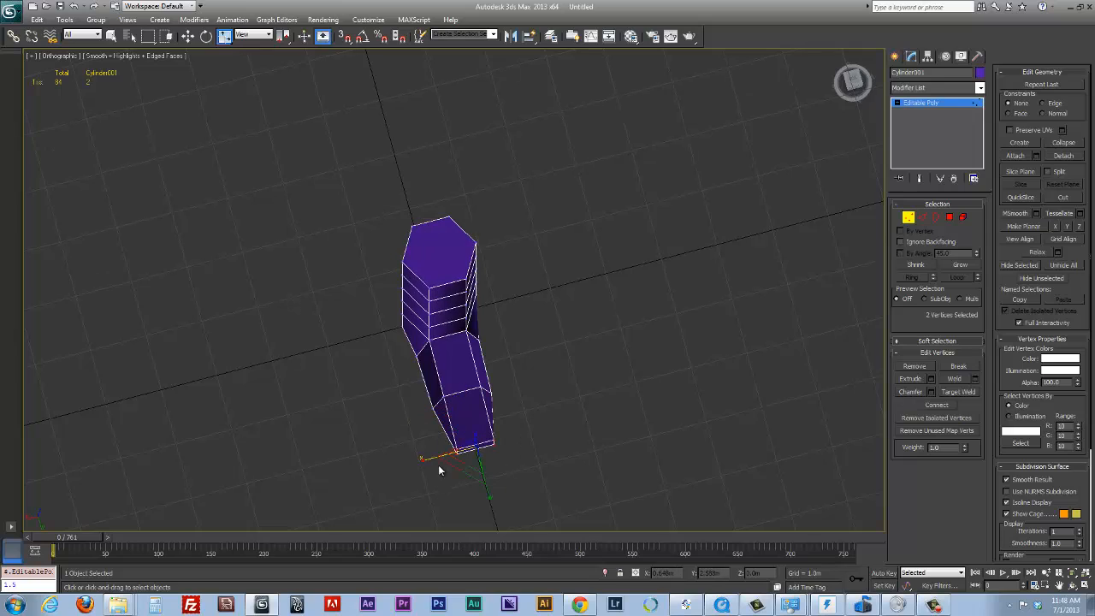
middle_click_drag(460, 470, 469, 339, "alt")
middle_click_drag(497, 380, 539, 467, "alt")
Scale the two side vertices at the bottom of the leg inward along X and leave vertex editing
left_click(523, 447, "ctrl")
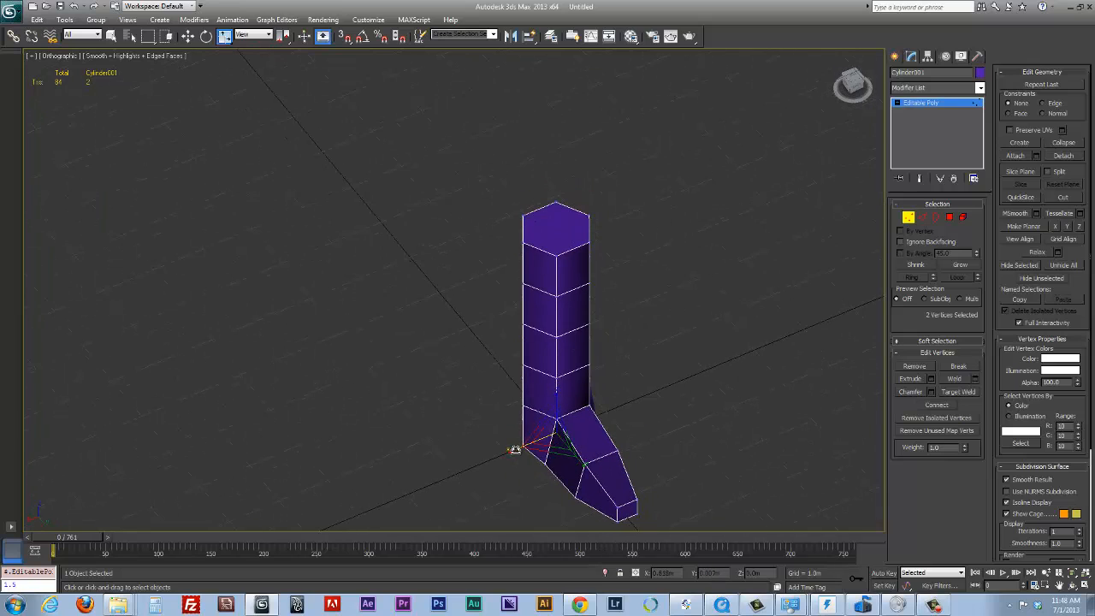
left_click_drag(515, 449, 530, 445)
middle_click_drag(541, 444, 576, 415, "alt")
key("w")
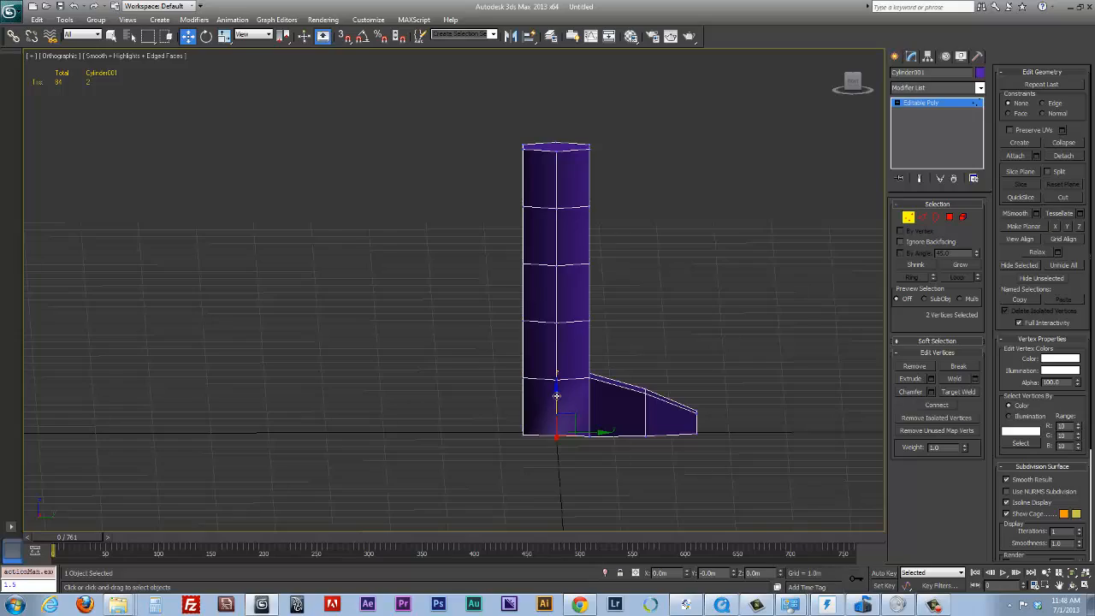
left_click_drag(556, 395, 553, 389)
middle_click_drag(553, 390, 661, 402, "alt")
key("1")
left_click(908, 217)
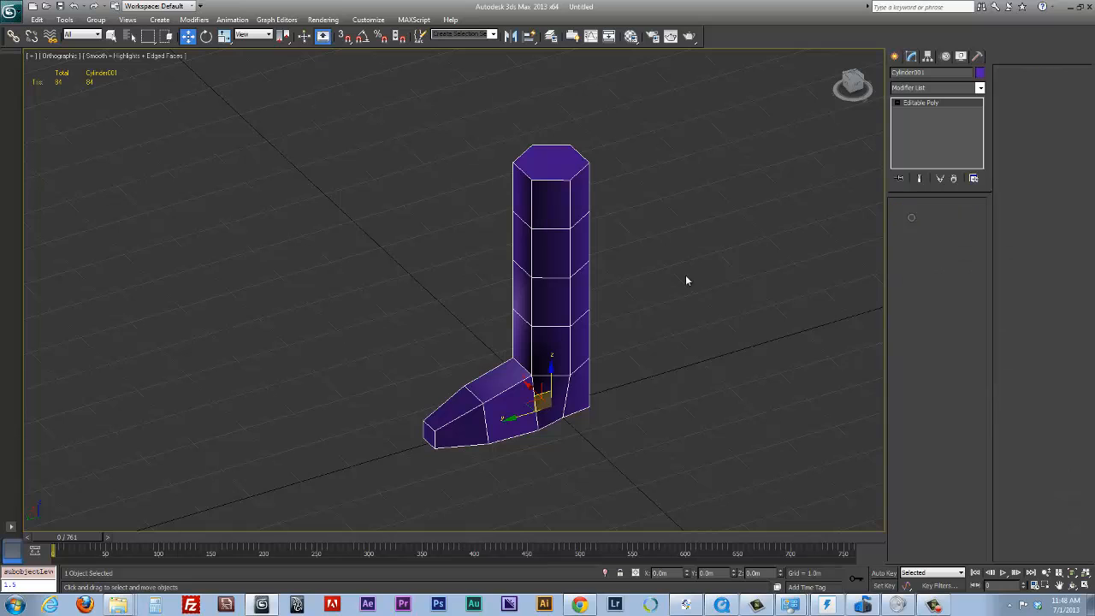
Narrow the ankle by scaling the two side vertices of the first ring above the base inward along X
left_click(570, 375)
middle_click_drag(585, 384, 734, 388, "alt")
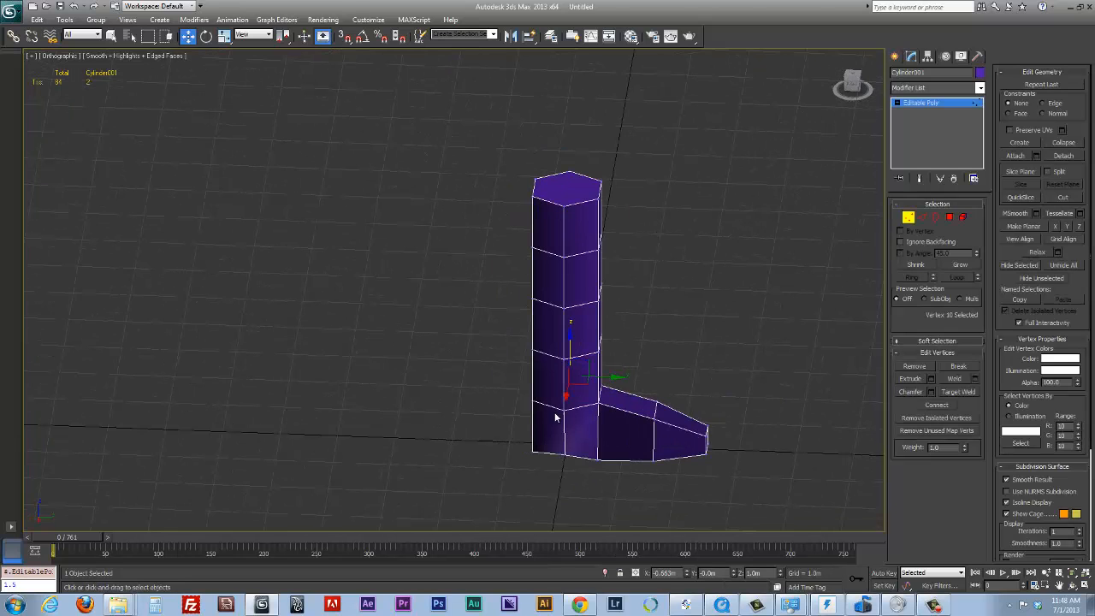
left_click(567, 410, "ctrl")
mouse_move(582, 411)
middle_mouse_down("alt")
mouse_move(553, 420)
mouse_move(557, 429)
mouse_move(570, 416)
middle_mouse_up("alt")
key("e")
key("r")
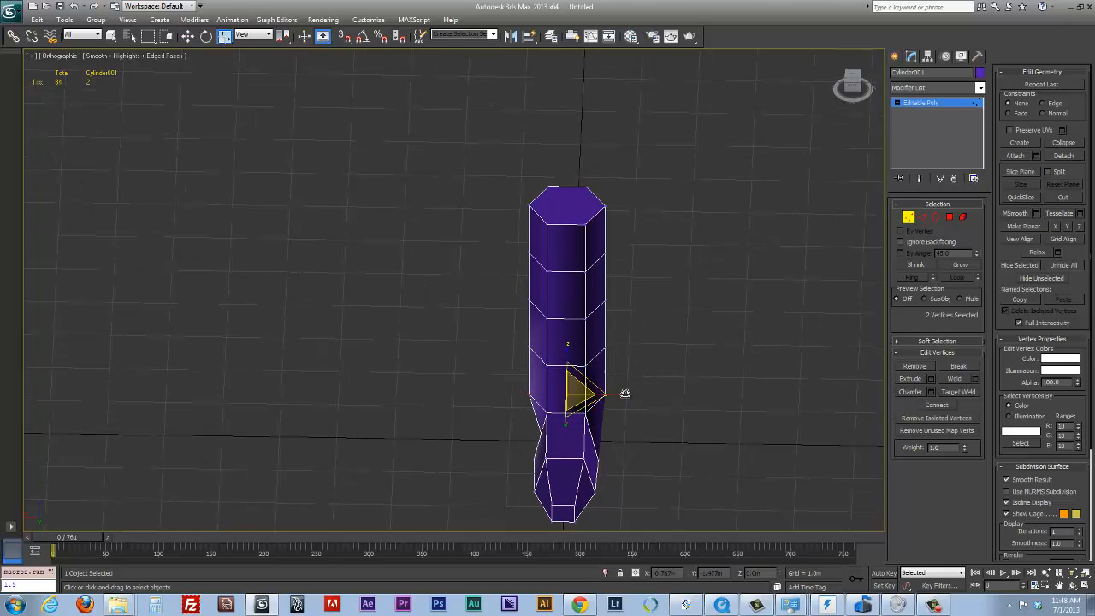
left_click_drag(618, 388, 604, 395)
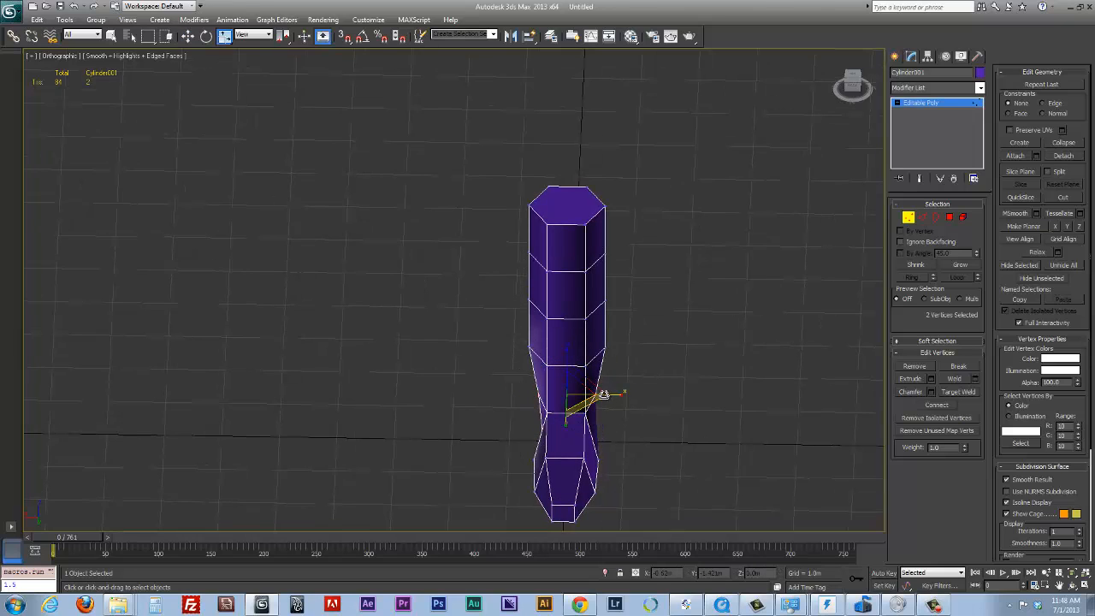
Scale the two side vertices of the second ring above the base slightly inward along X
left_click(604, 348)
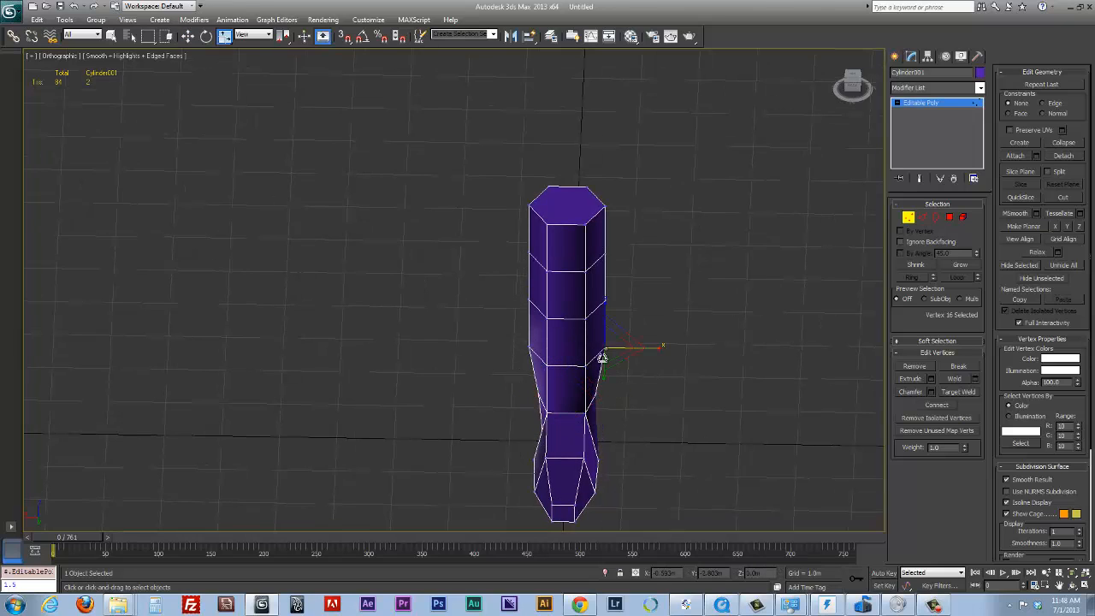
left_click(526, 346, "ctrl")
left_click_drag(616, 345, 604, 344)
Move the two back vertices of the knee ring forward to about Y -0.375 m to form the hollow behind the knee
middle_click_drag(607, 335, 634, 305, "alt")
left_click_drag(592, 299, 549, 292)
key("w")
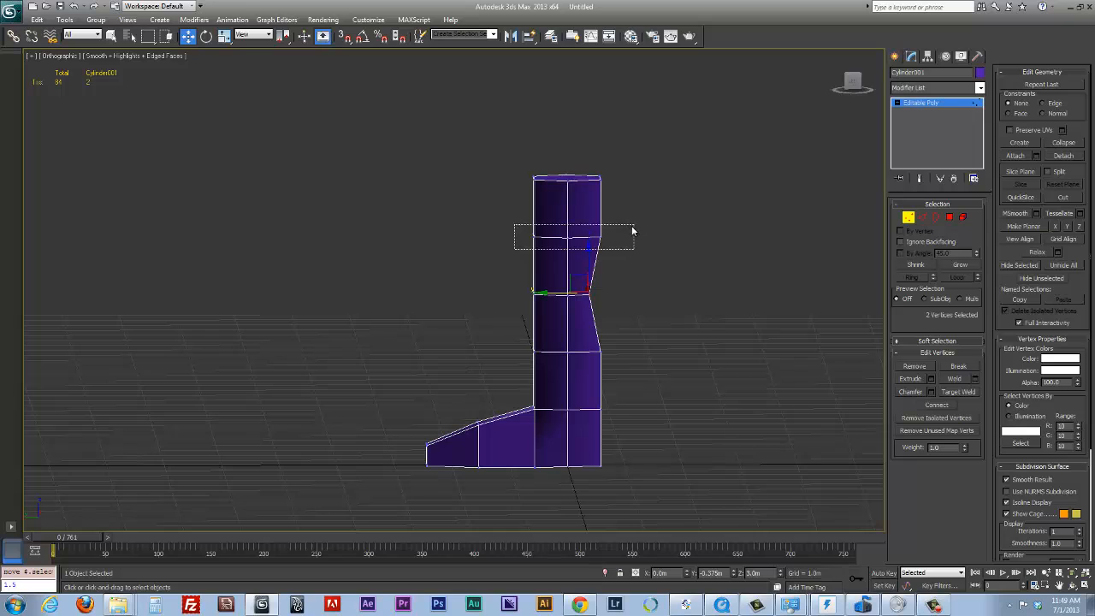
Scale the six vertices of the thigh ring outward along Y to thicken the thigh from front to back
left_click_drag(632, 227, 633, 229)
key("e")
key("r")
left_click_drag(526, 237, 477, 231)
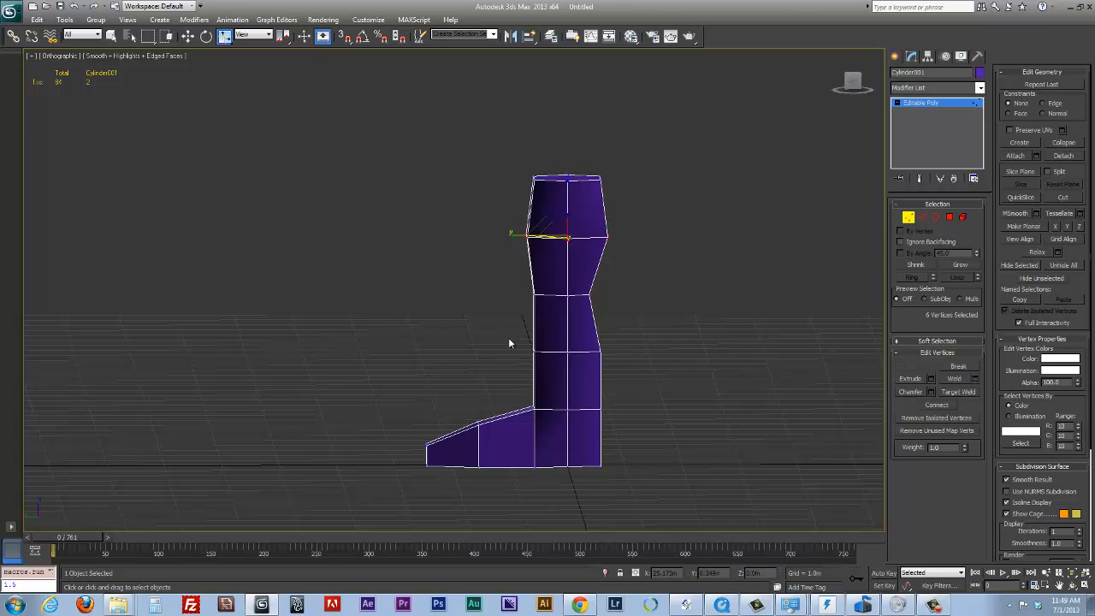
Move the two front vertices below the knee inward, and push the knee ring's two front vertices out to about Y 0.645 m
left_click_drag(548, 373, 502, 352)
key("w")
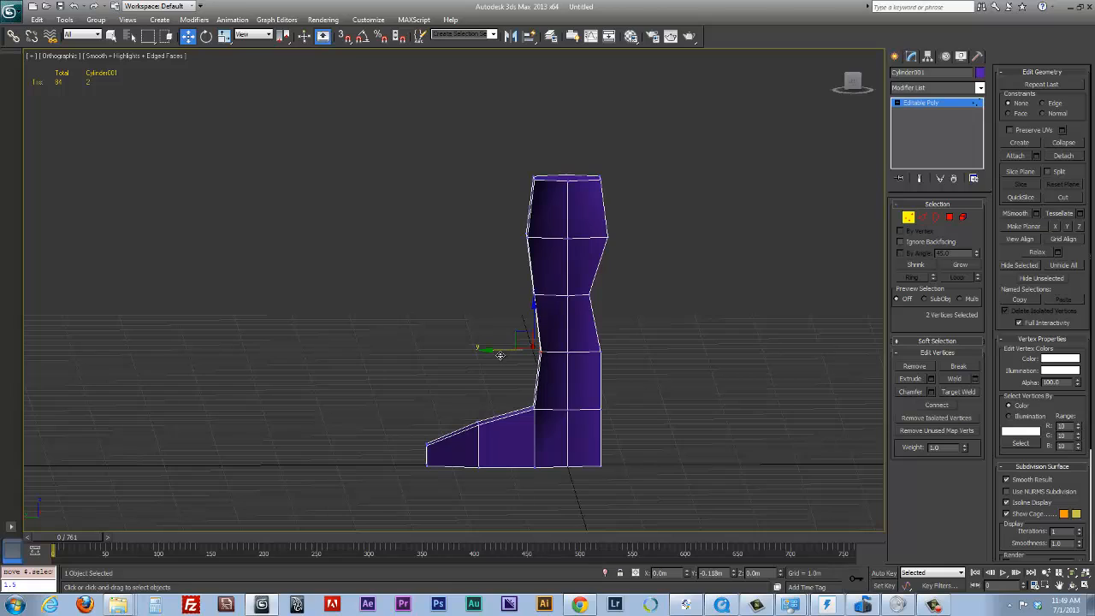
left_click(542, 297)
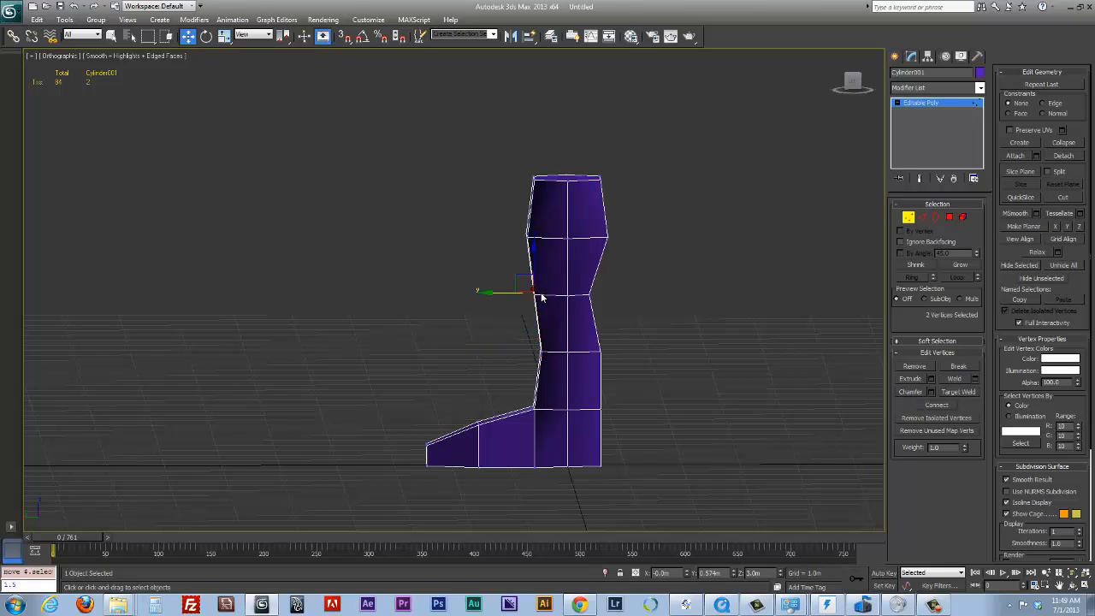
left_click_drag(505, 296, 509, 296)
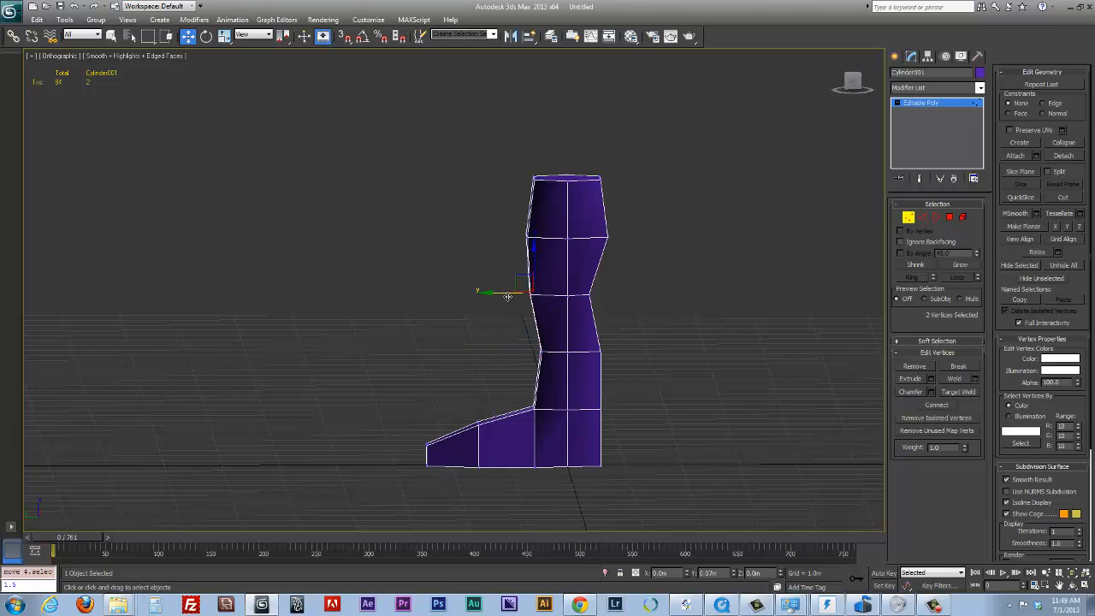
Raise the ring below the knee by about 0.55 m and scale it to 70 percent along Y
left_click(570, 345)
left_click_drag(568, 317, 563, 289)
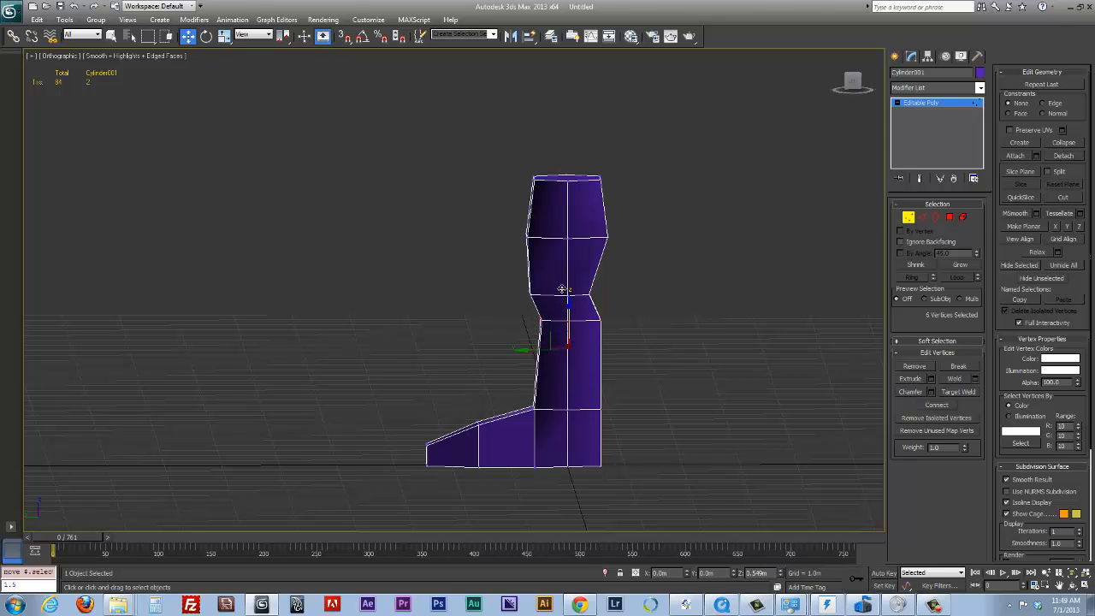
key("e")
key("r")
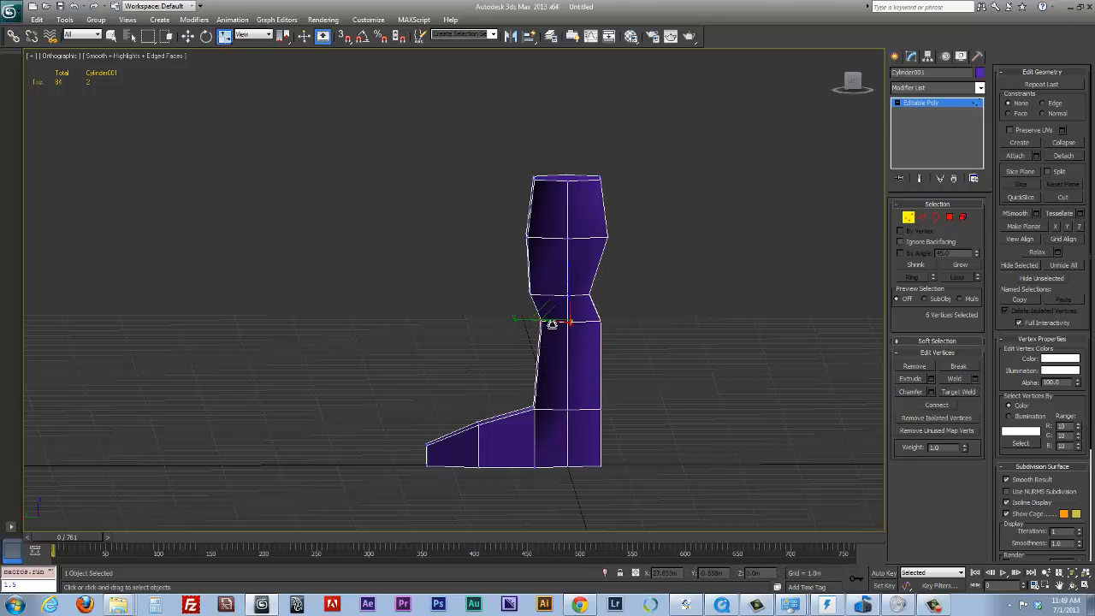
left_click_drag(526, 321, 543, 321)
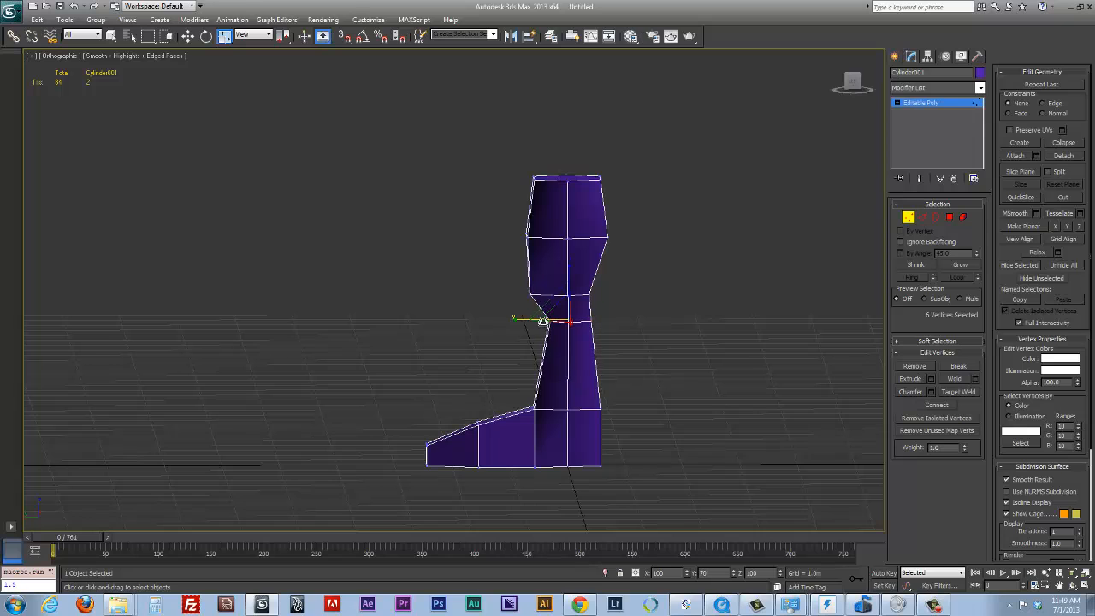
Scale the ankle ring inward along Y to slim the lower leg from front to back
middle_click_drag(689, 289, 606, 304, "alt")
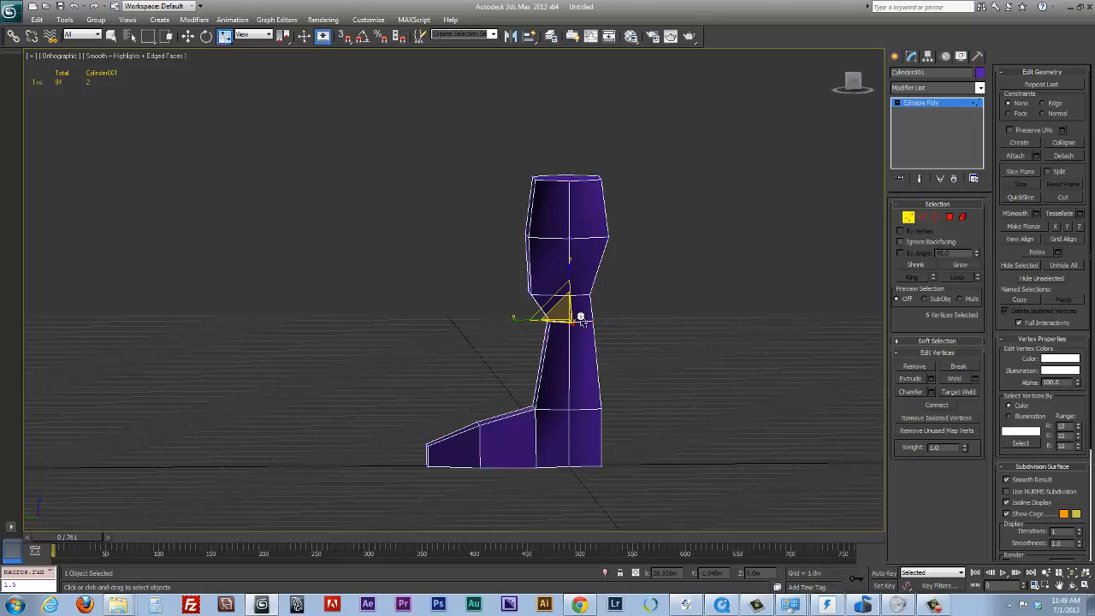
middle_click_drag(591, 322, 507, 367, "alt")
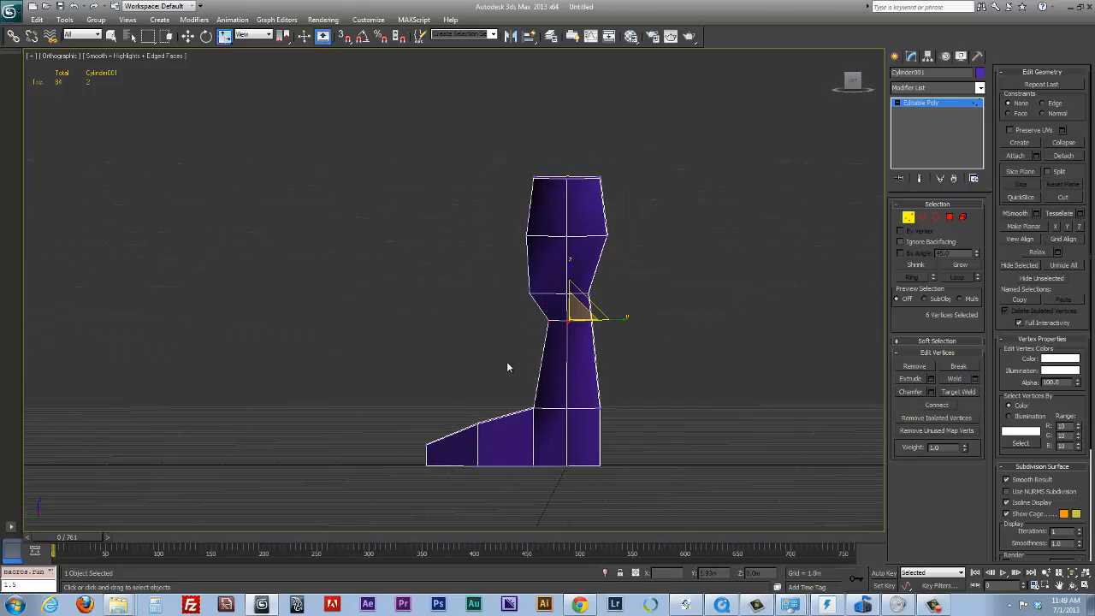
mouse_move(583, 417)
left_mouse_down()
mouse_move(607, 420)
mouse_move(609, 408)
mouse_move(594, 411)
left_mouse_up()
key("e")
key("r")
Scale the six thigh ring vertices inward along Y to match the depth of the leg's top
key("w")
left_click_drag(579, 240, 511, 259)
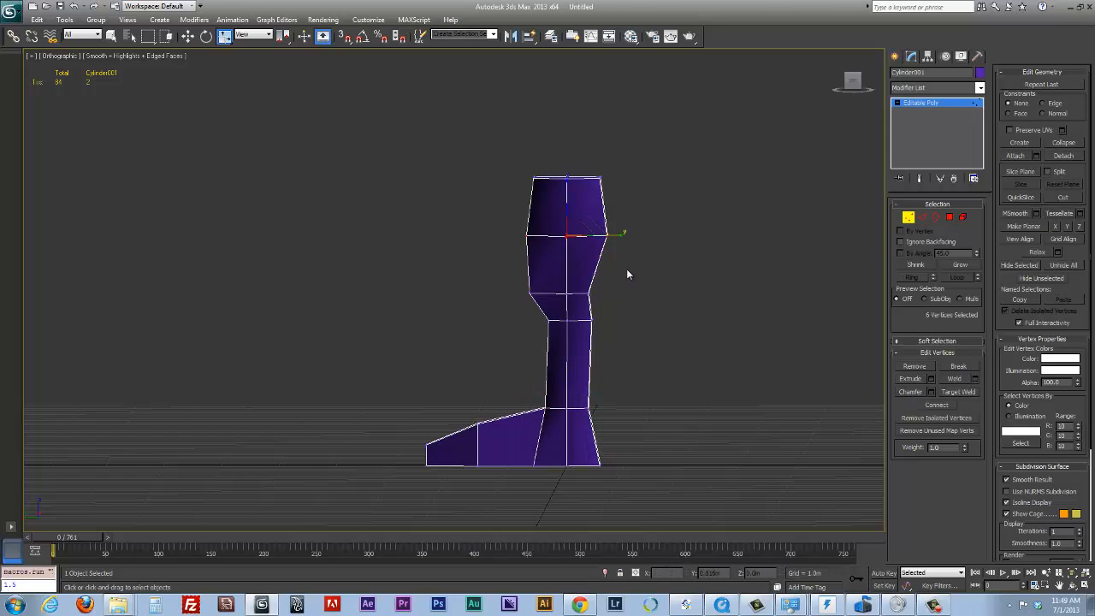
key("r")
left_click_drag(617, 236, 608, 239)
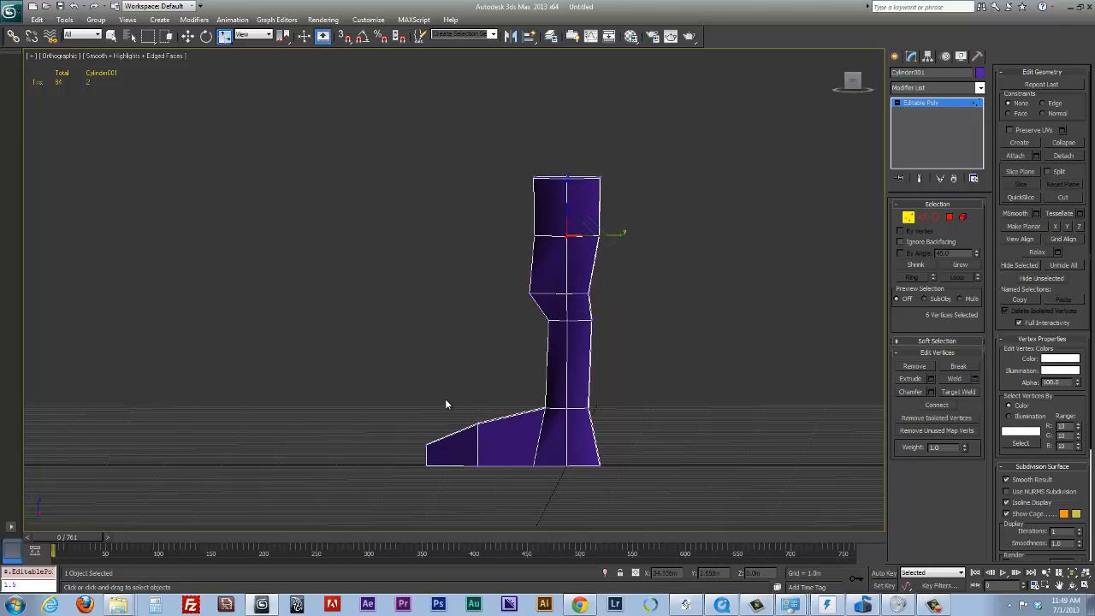
Lower the foot's two middle upper vertices to a height of about 0.61 m
left_click_drag(408, 459, 440, 452)
key("w")
left_click_drag(477, 388, 390, 433)
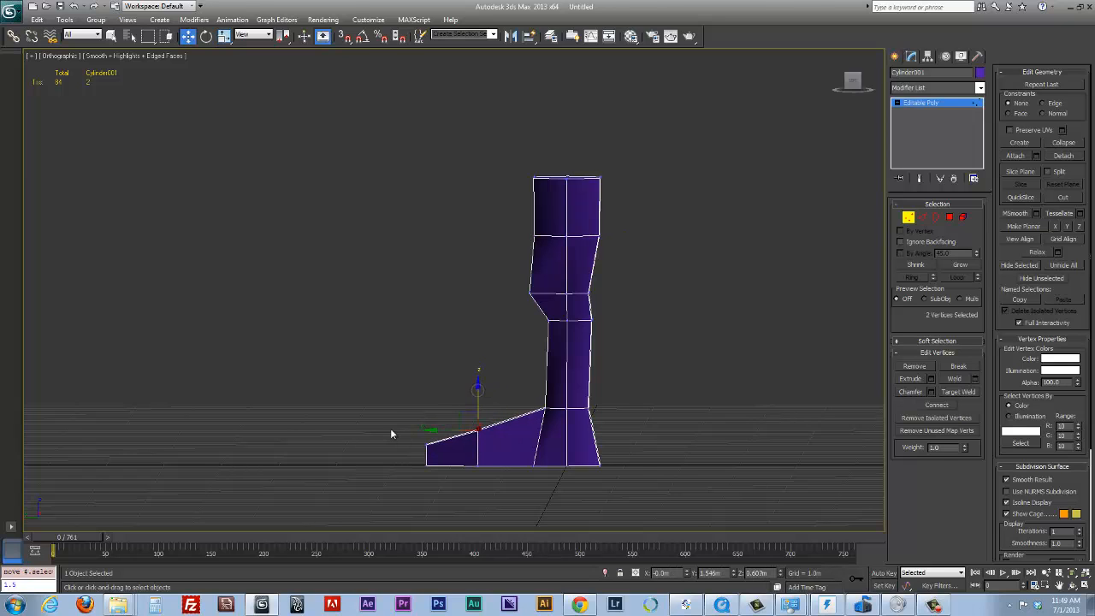
Shorten the foot by moving the toe tip back along Y, and then the whole front section closer to the leg
left_click_drag(464, 484, 390, 409)
left_click_drag(393, 455, 425, 454)
left_click_drag(494, 487, 495, 488)
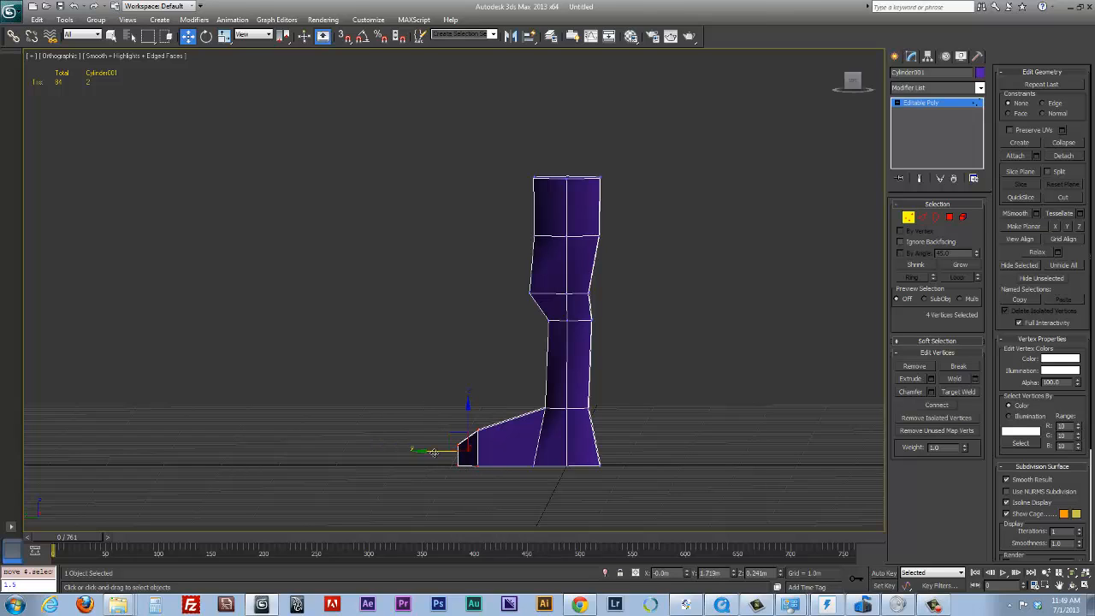
left_click_drag(430, 451, 458, 451)
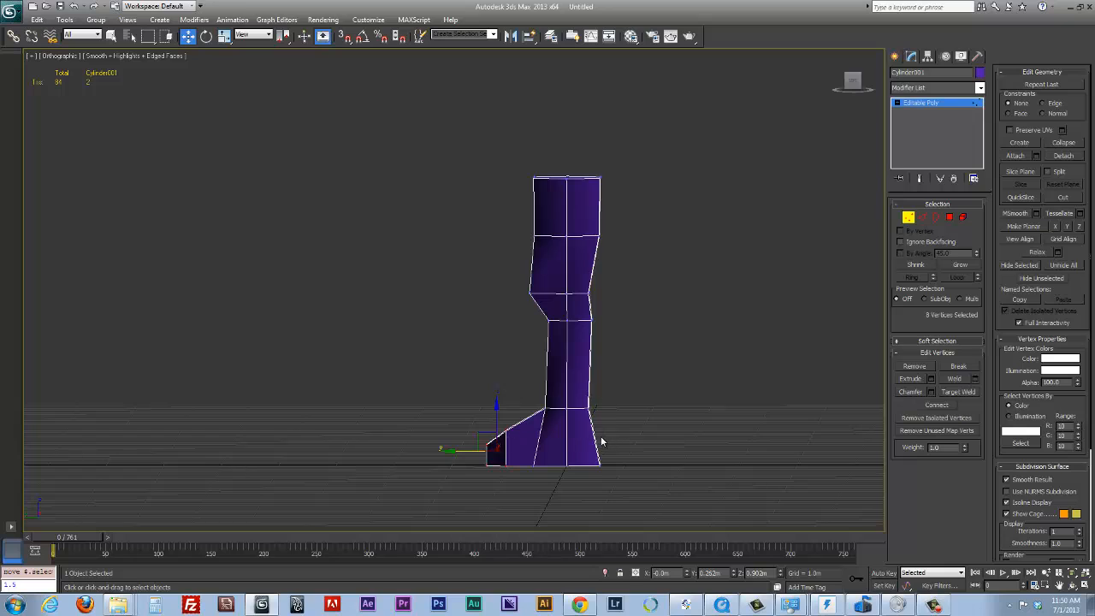
Lower the ankle ring together with the foot's middle upper vertices to about Z 0.647 m, and clear the selection
left_click_drag(548, 393, 521, 415)
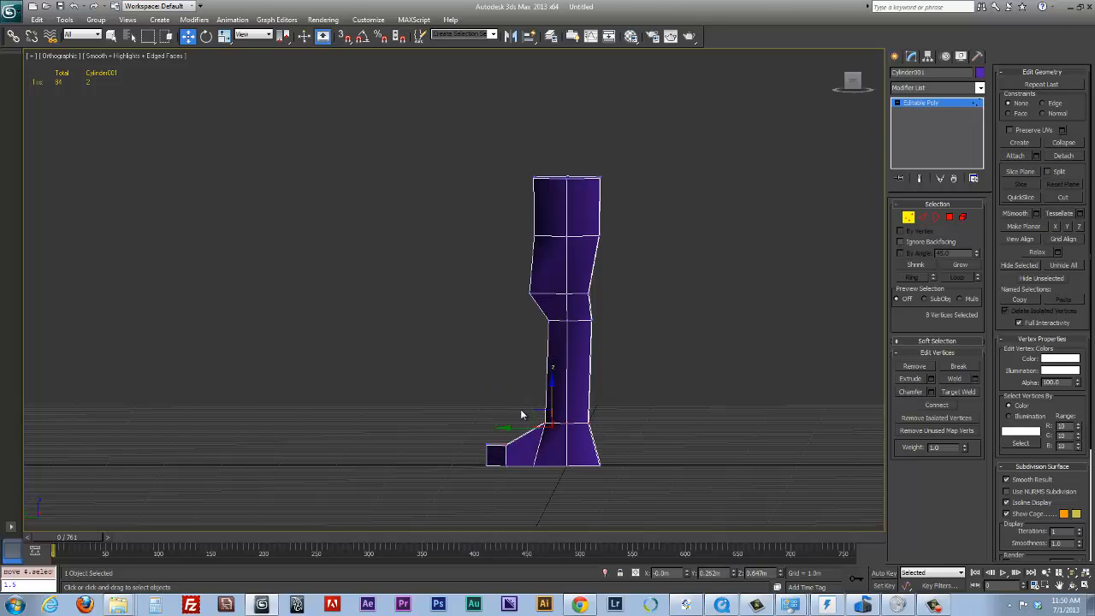
left_click_drag(498, 461, 496, 460)
left_click(534, 460)
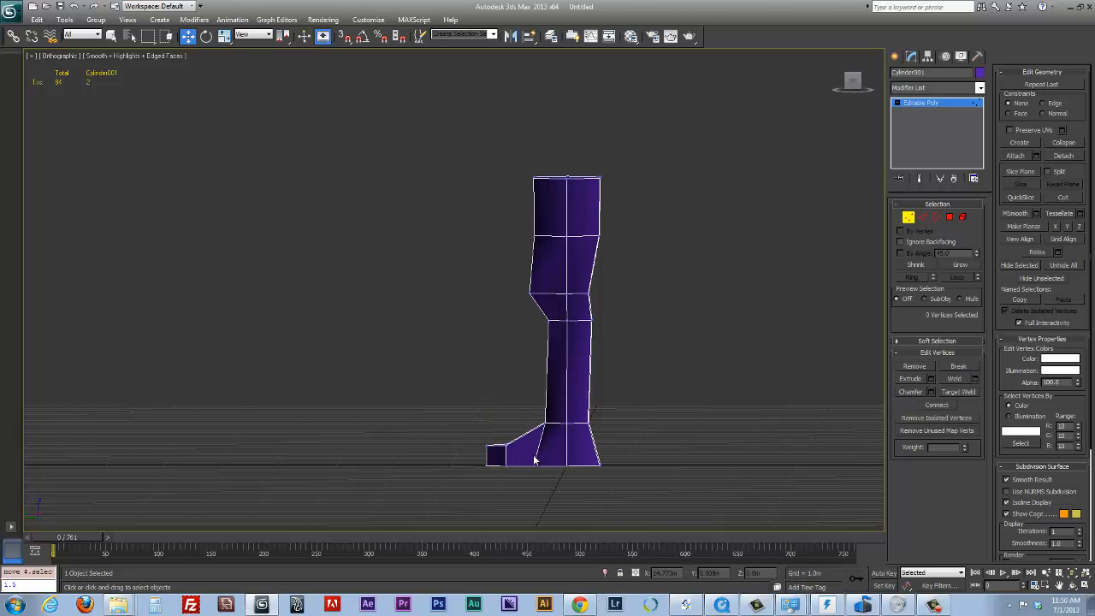
Narrow the foot by scaling its four front side vertices inward along X
left_click_drag(496, 439, 521, 459)
middle_click_drag(527, 447, 557, 427, "alt")
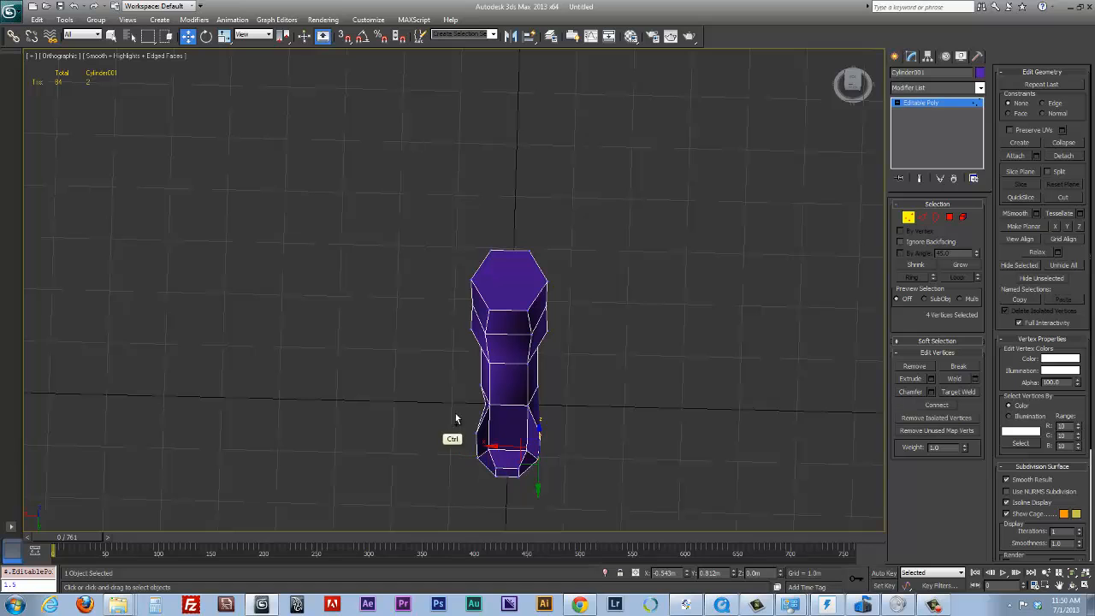
key("r")
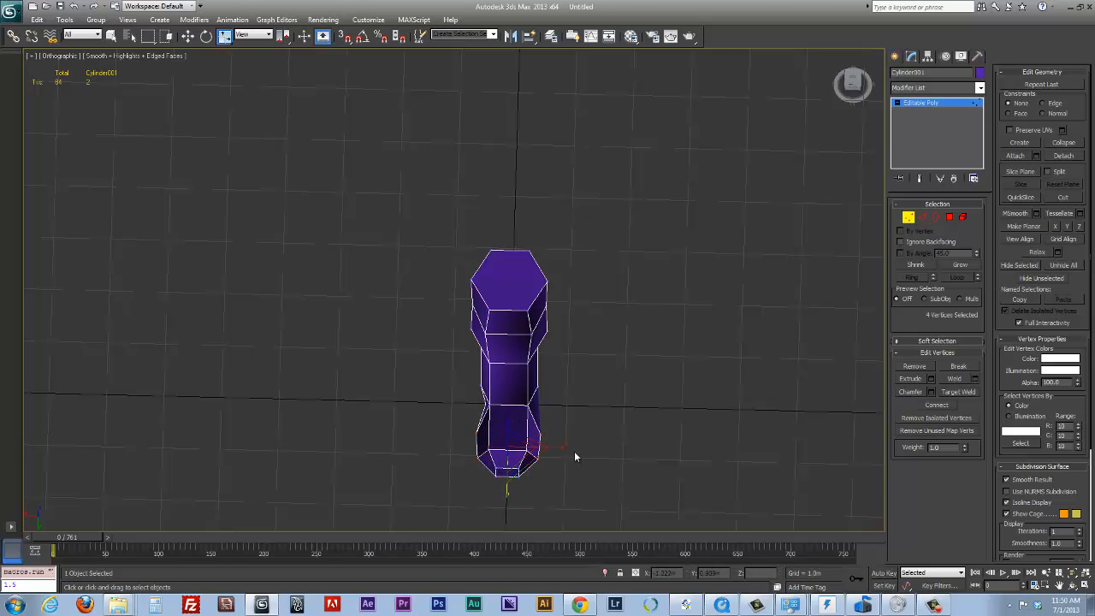
left_click_drag(557, 448, 548, 448)
Scale the ring of vertices at the top of the leg uniformly to about 112%
middle_click_drag(548, 447, 611, 298, "alt")
left_click_drag(613, 122, 429, 202)
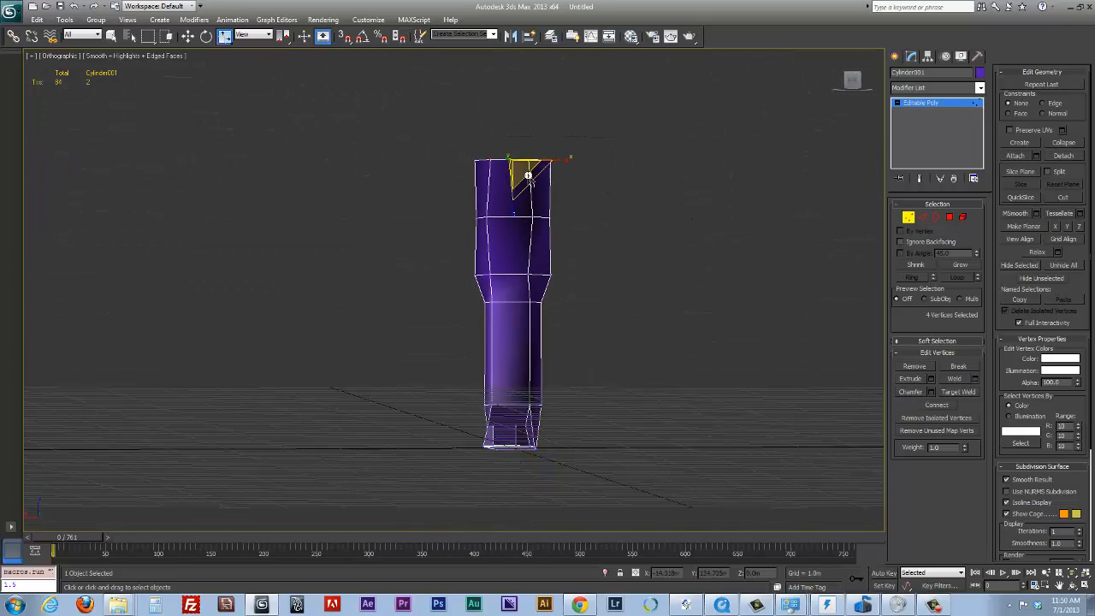
key("w")
key("e")
key("r")
left_click_drag(521, 176, 535, 164)
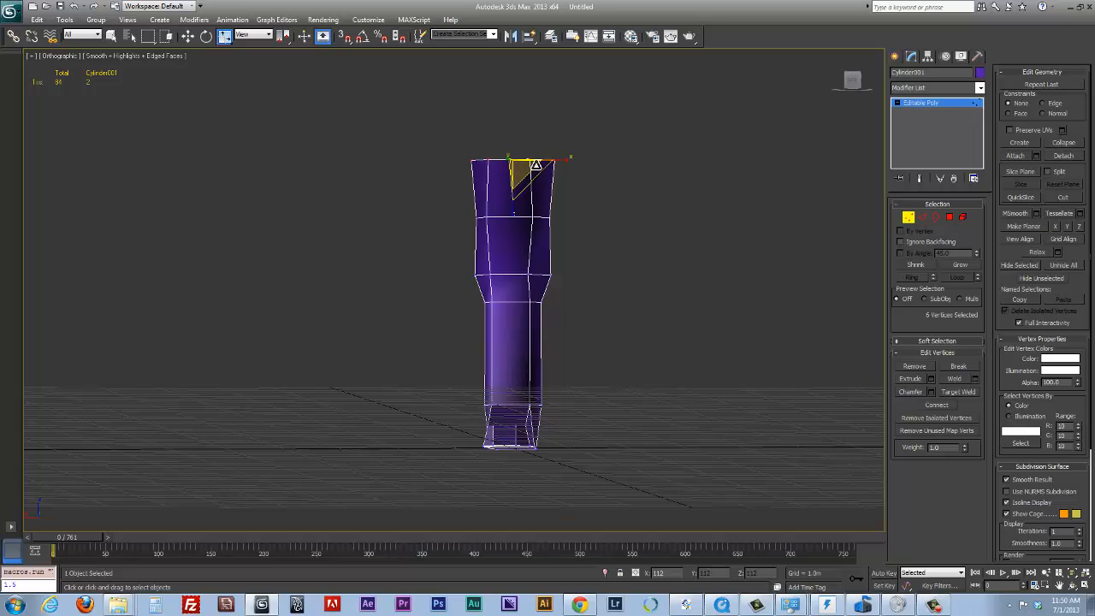
Narrow the mid-thigh, knee and below-knee vertex rings along X, scaling the below-knee ring to about 75%
left_click_drag(588, 207, 446, 260)
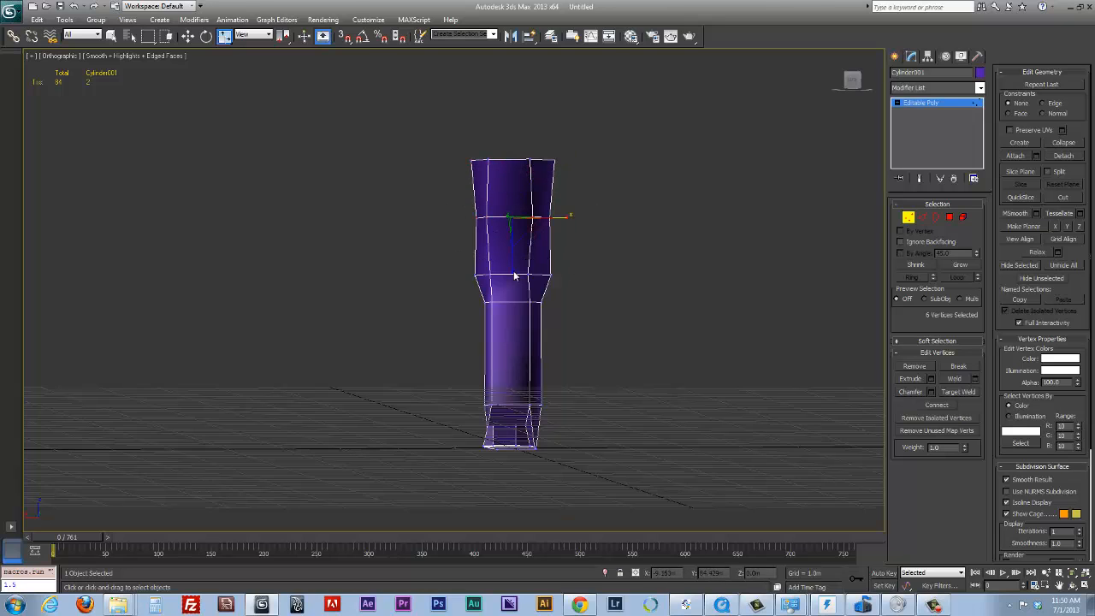
left_click_drag(567, 222, 465, 283)
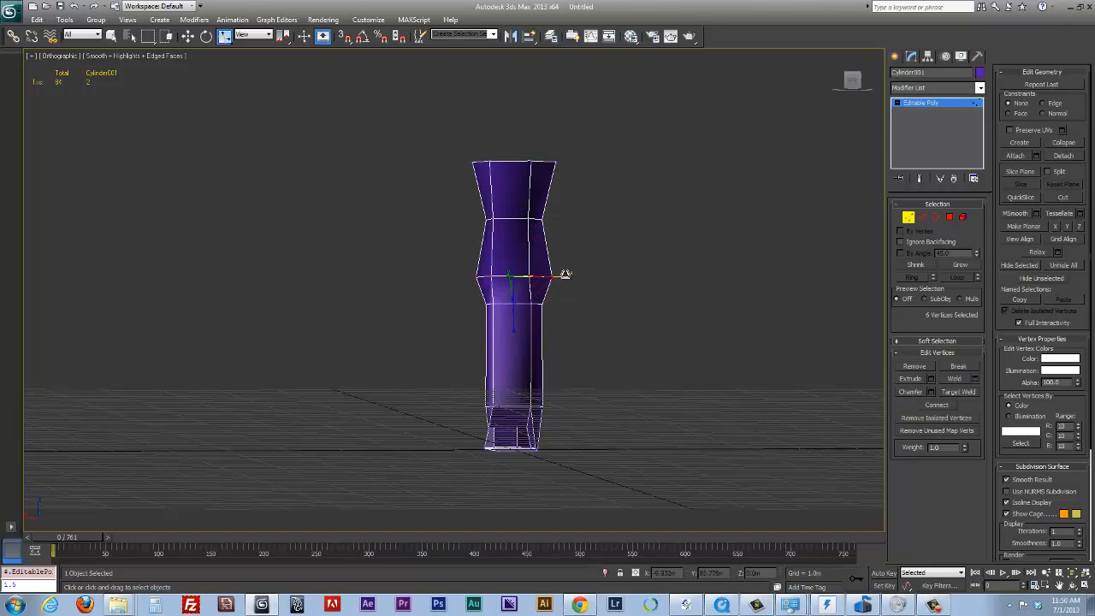
left_click_drag(565, 273, 555, 278)
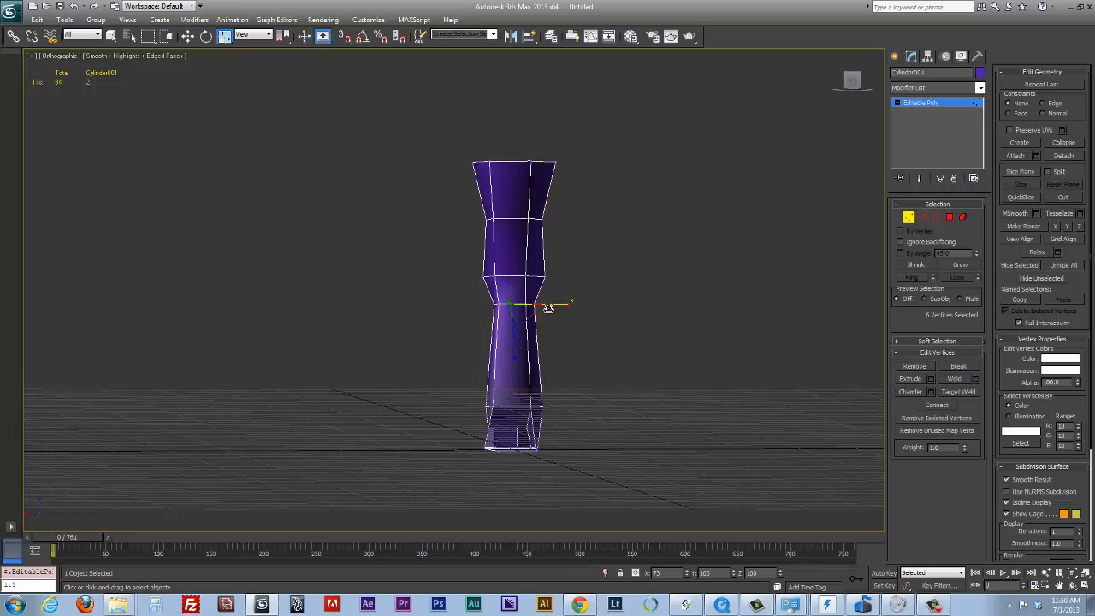
Scale the ankle vertex ring along X to about 53% and leave vertex editing
middle_click_drag(568, 288, 532, 416, "alt")
left_click_drag(569, 417, 531, 408)
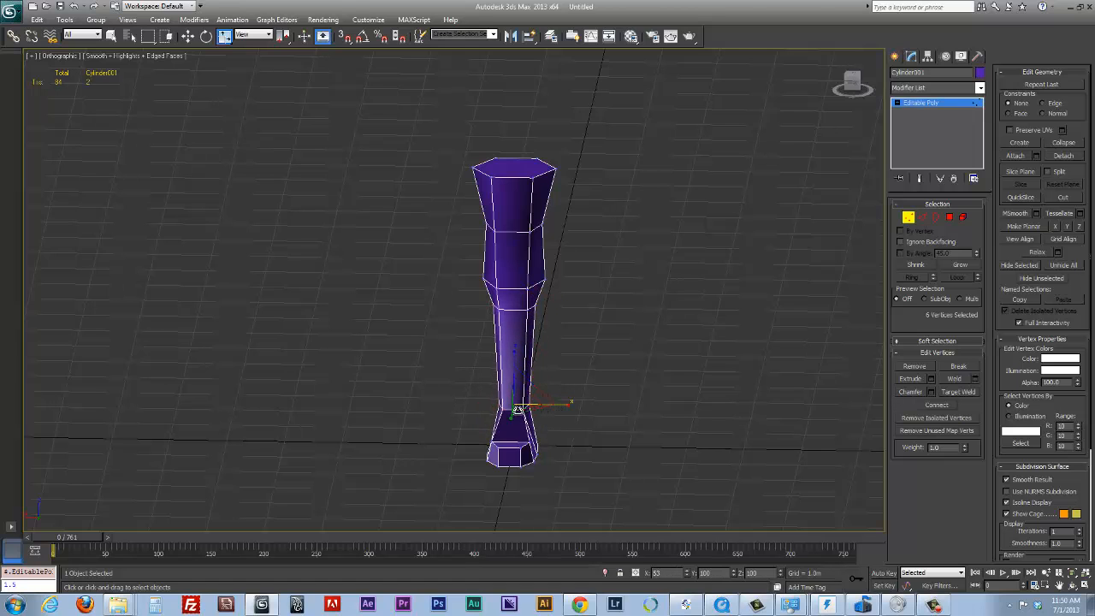
middle_click_drag(573, 391, 445, 389, "alt")
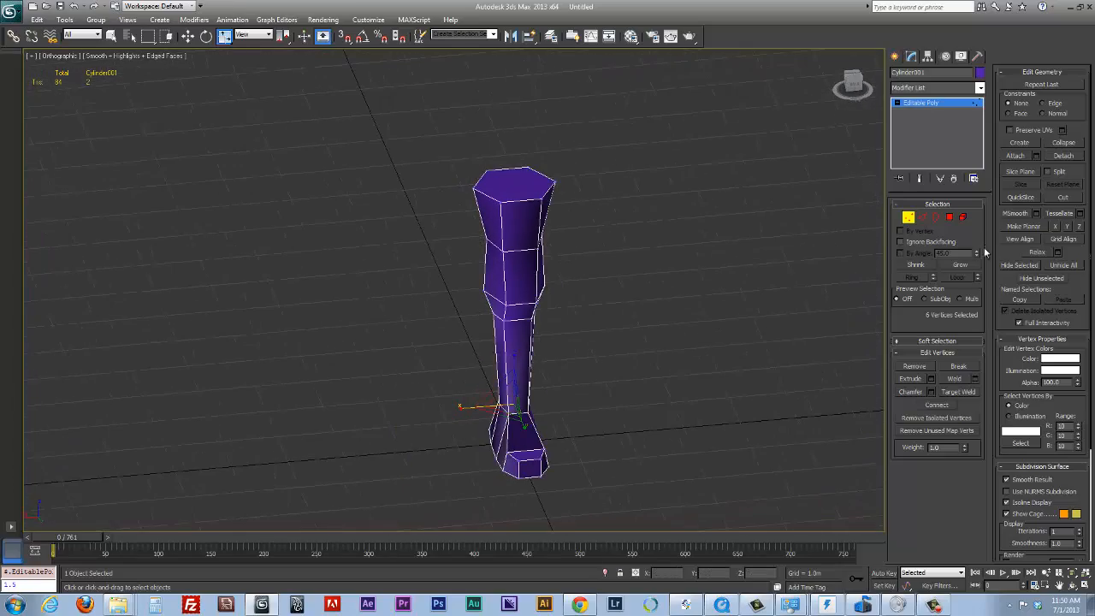
left_click(909, 218)
Connect the ring of vertical shin edges with a new edge loop just above the ankle, at about Z 0.917 m
middle_click_drag(567, 292, 659, 295, "alt")
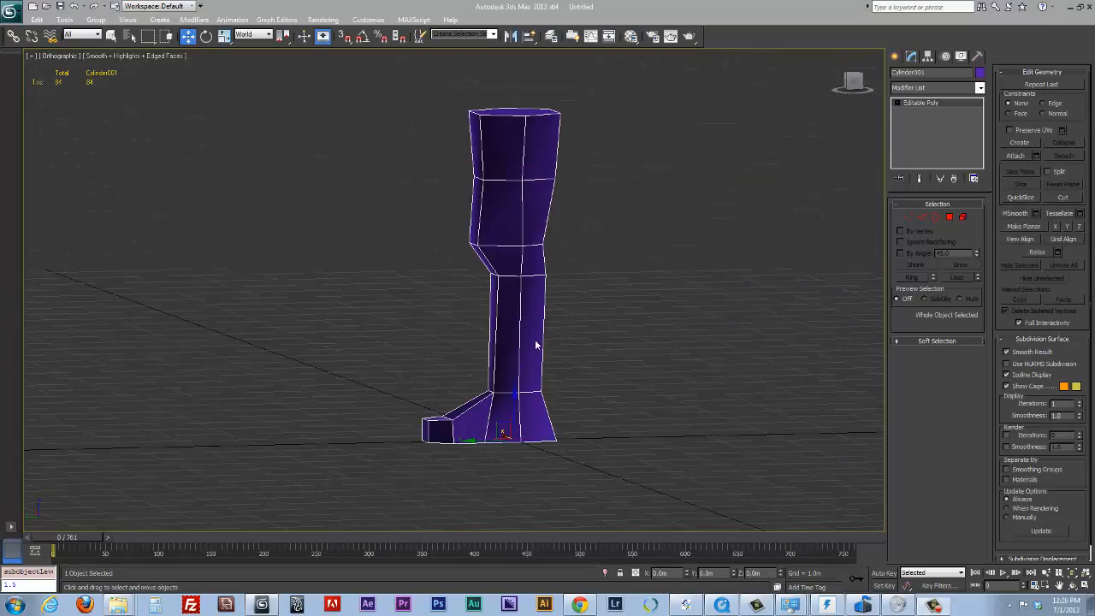
middle_click_drag(536, 344, 594, 322, "alt")
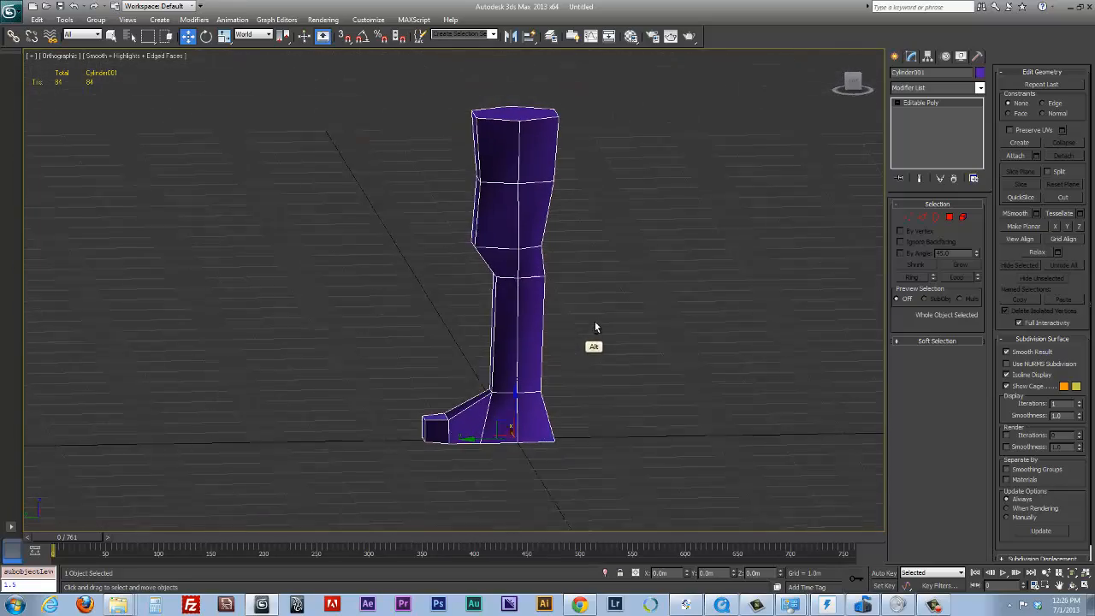
mouse_move(532, 400)
middle_mouse_down("alt")
mouse_move(572, 369)
mouse_move(549, 401)
middle_mouse_up("alt")
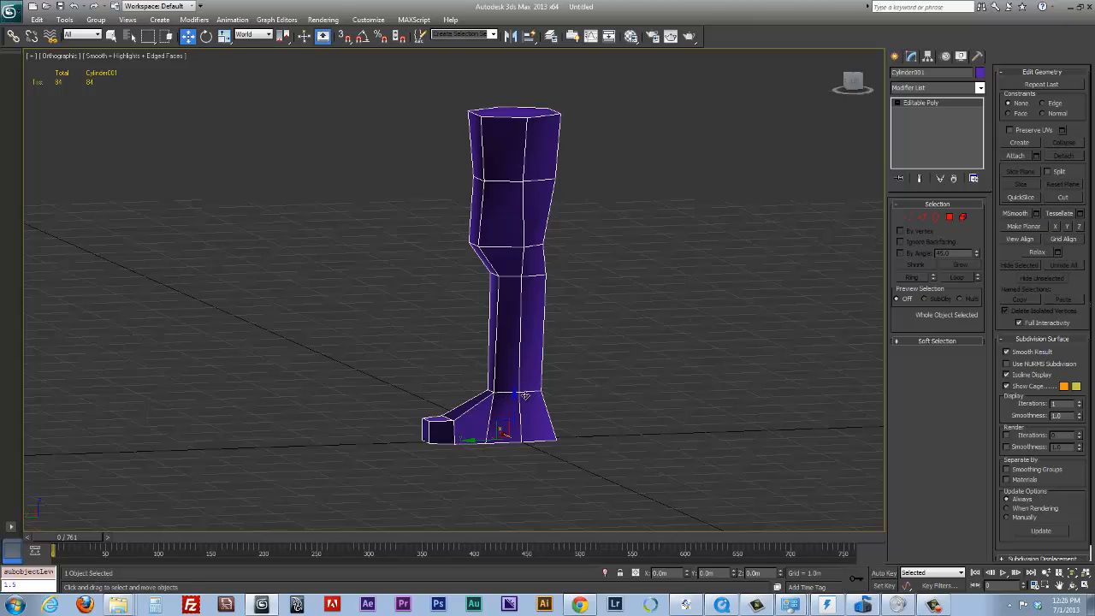
middle_click_drag(524, 394, 548, 394, "alt")
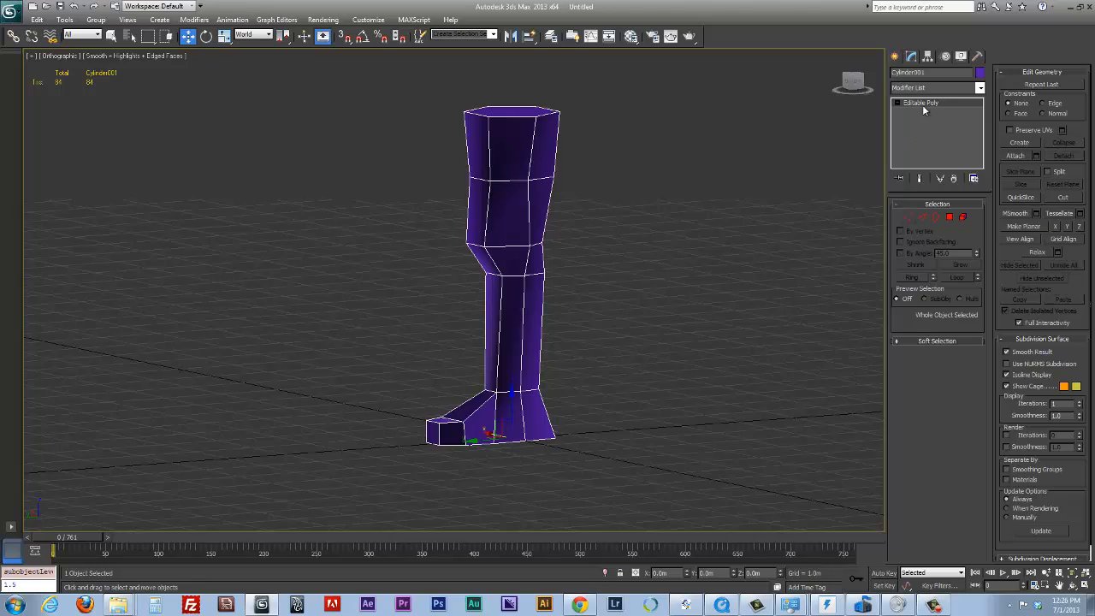
left_click(929, 217)
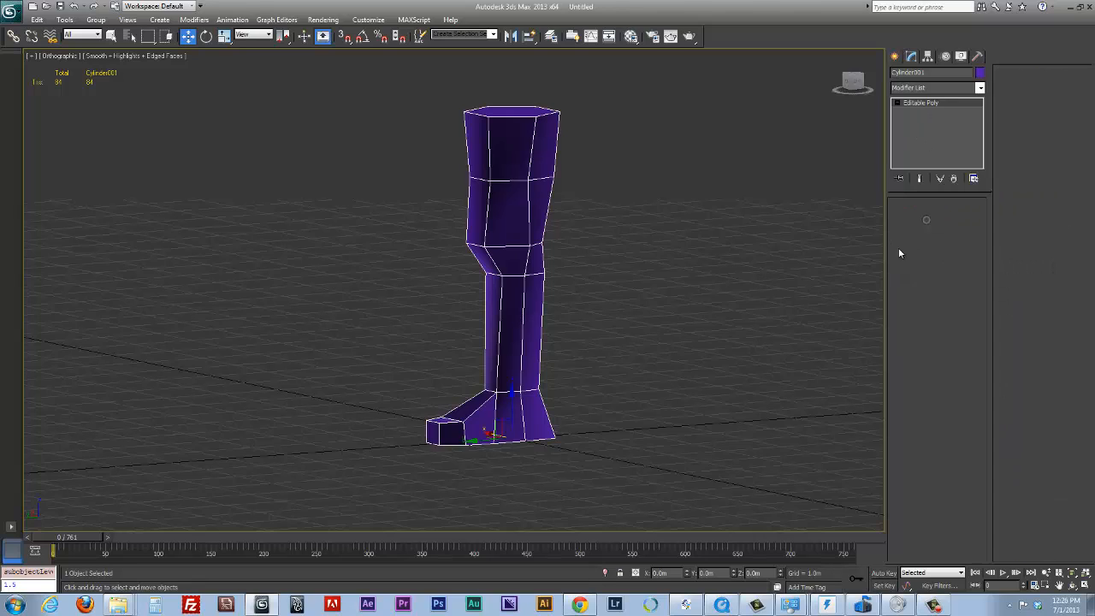
left_click(498, 361)
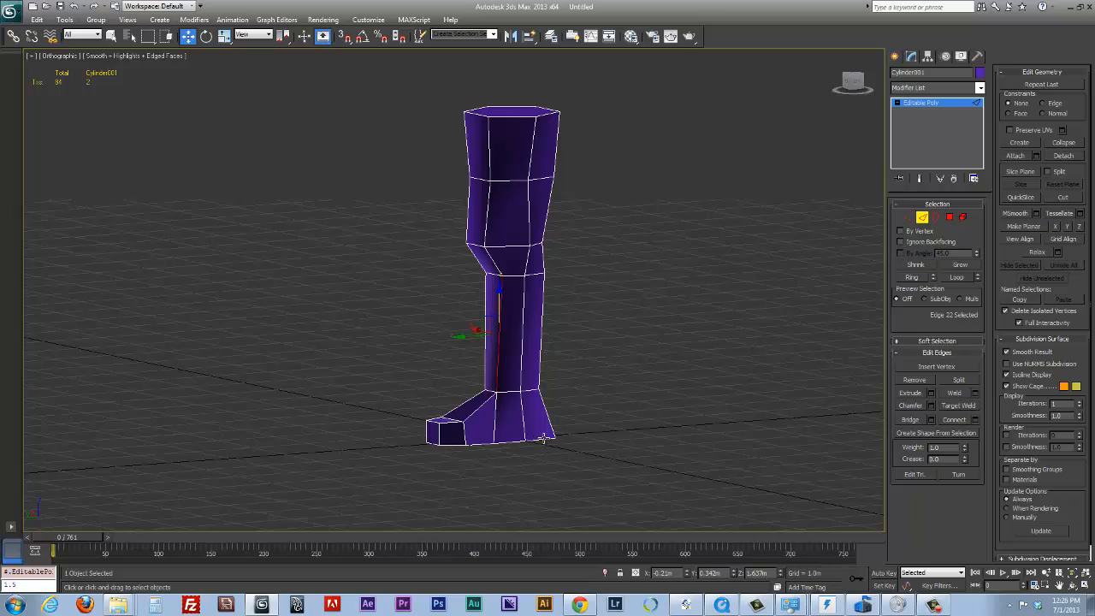
left_click(912, 277)
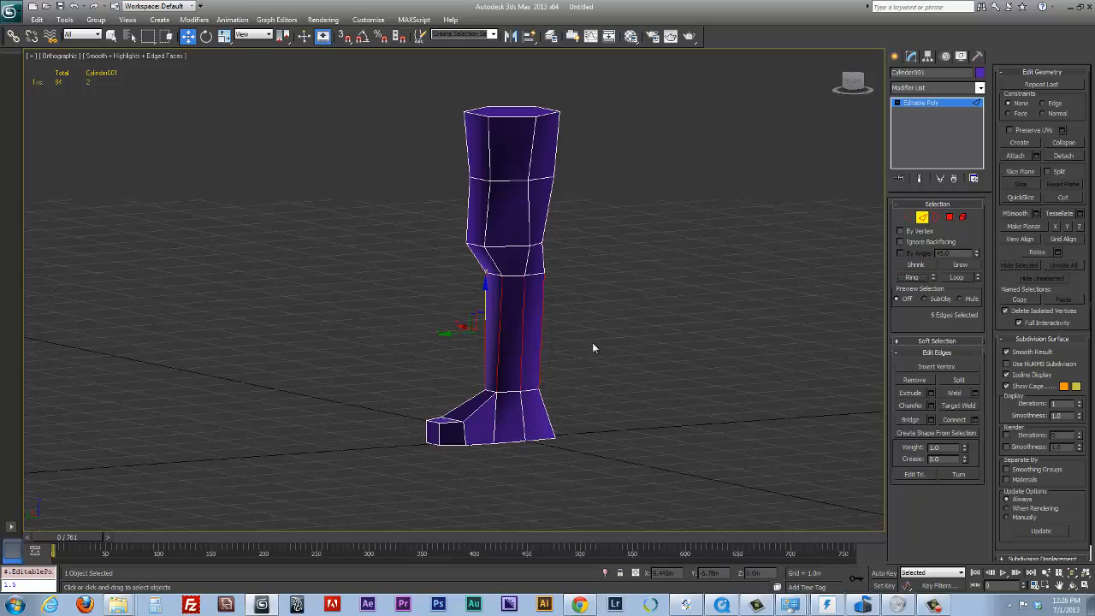
middle_click_drag(594, 344, 619, 337, "alt")
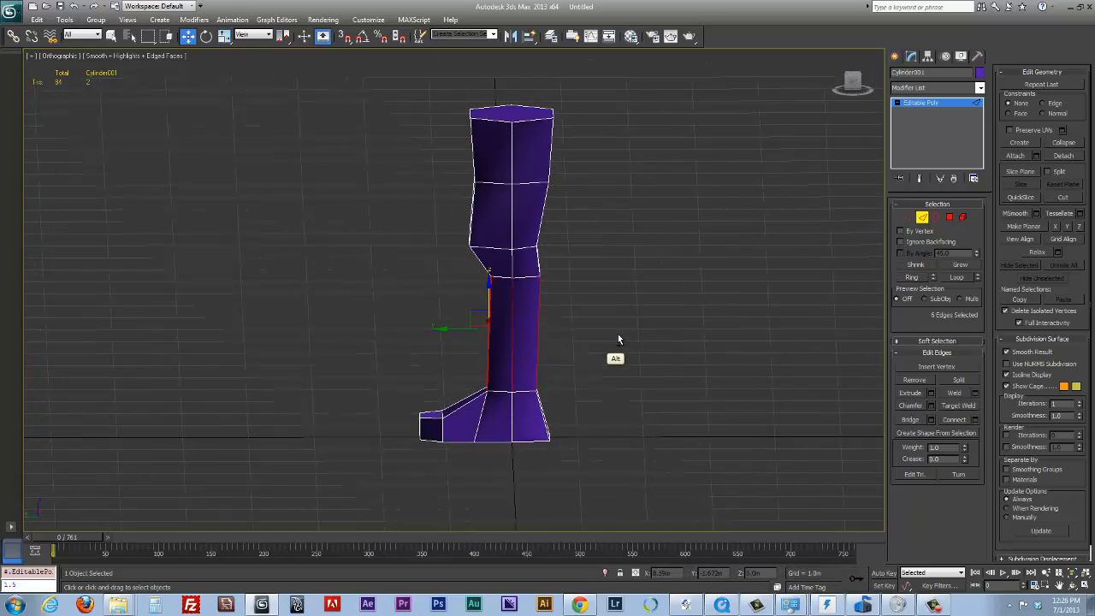
left_click(959, 420)
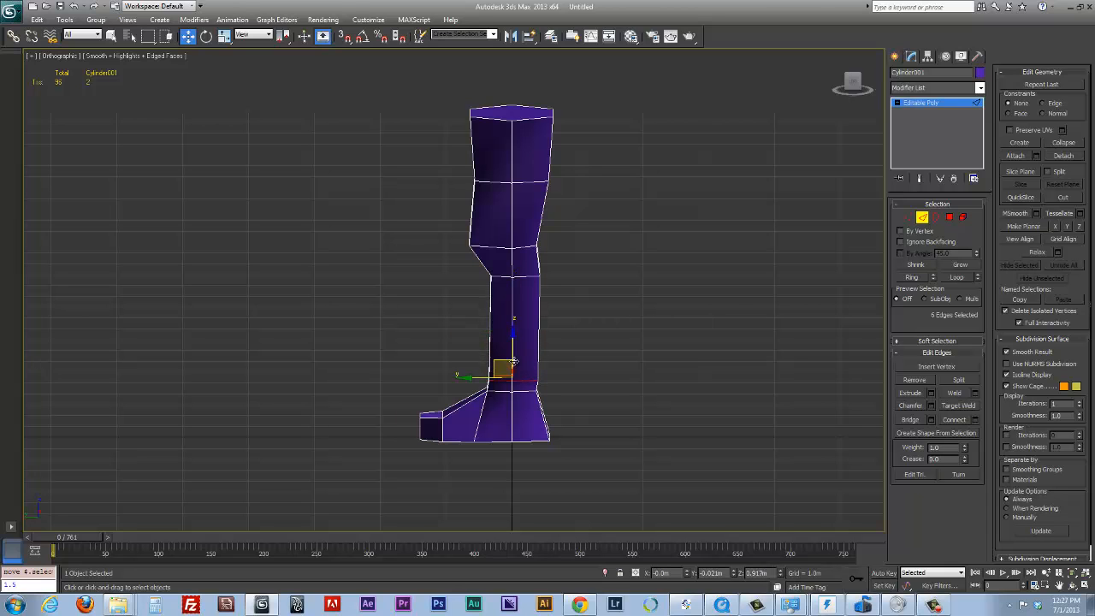
Scale the edge loop above the ankle inward along X to slim the lower shin
middle_click_drag(504, 346, 594, 386, "alt")
key("e")
key("r")
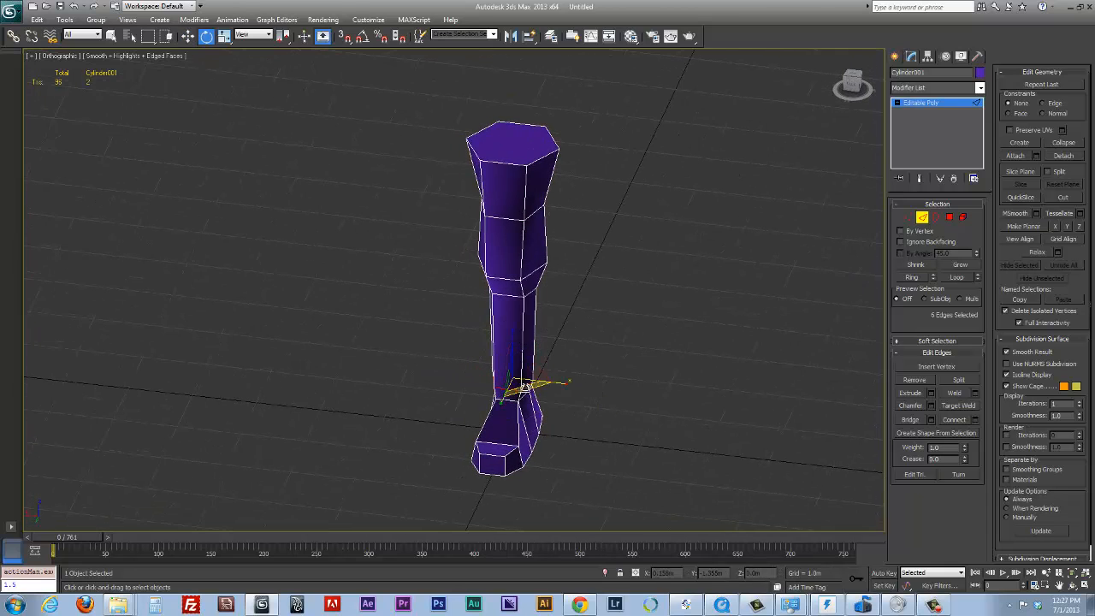
left_click_drag(562, 384, 552, 385)
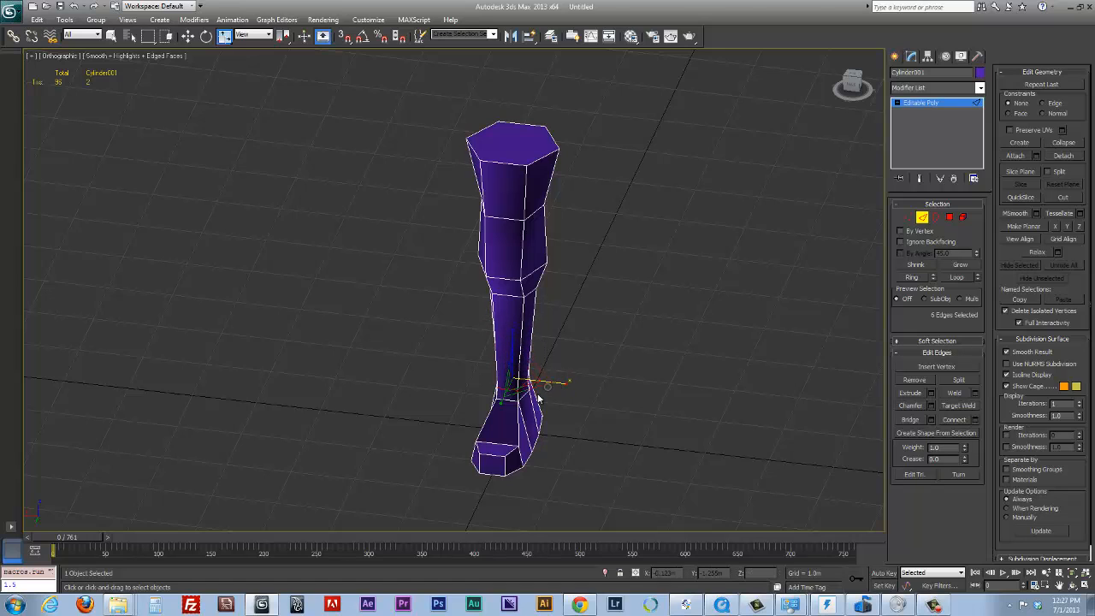
middle_click_drag(551, 386, 520, 327, "alt")
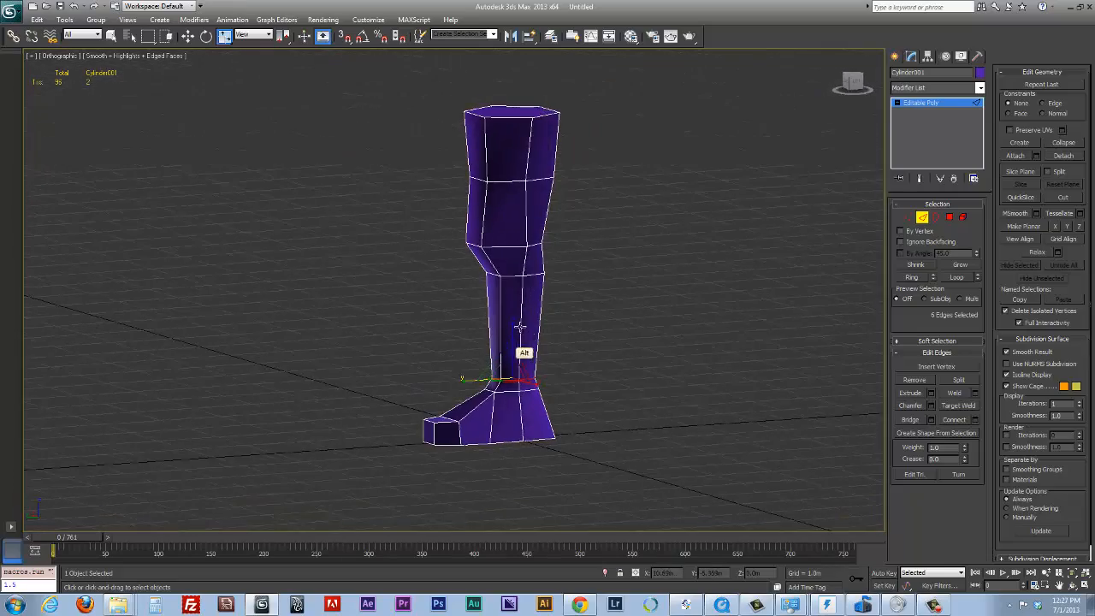
Bring the knee's two outer side vertices closer together by scaling them along X to about 77%
left_click(909, 218)
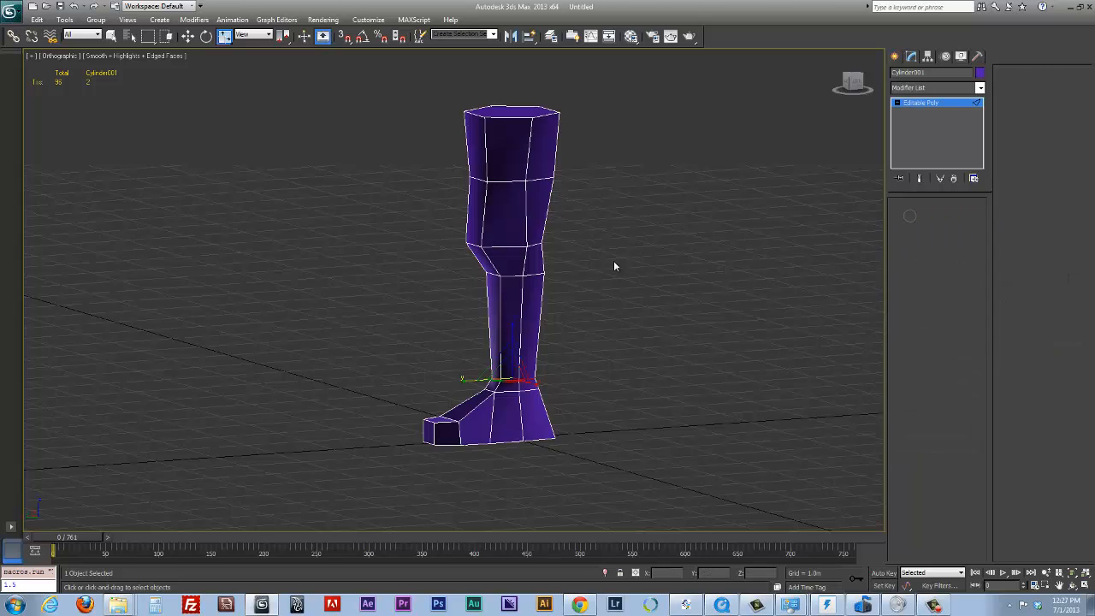
middle_click_drag(614, 265, 455, 265, "alt")
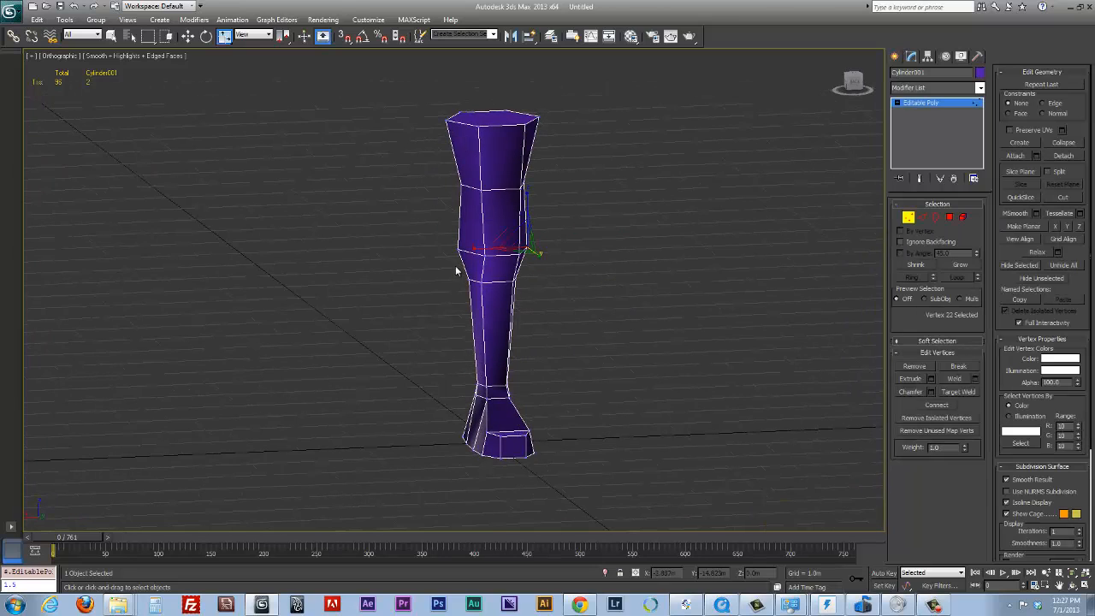
left_click(459, 249, "ctrl")
left_click_drag(452, 249, 459, 250)
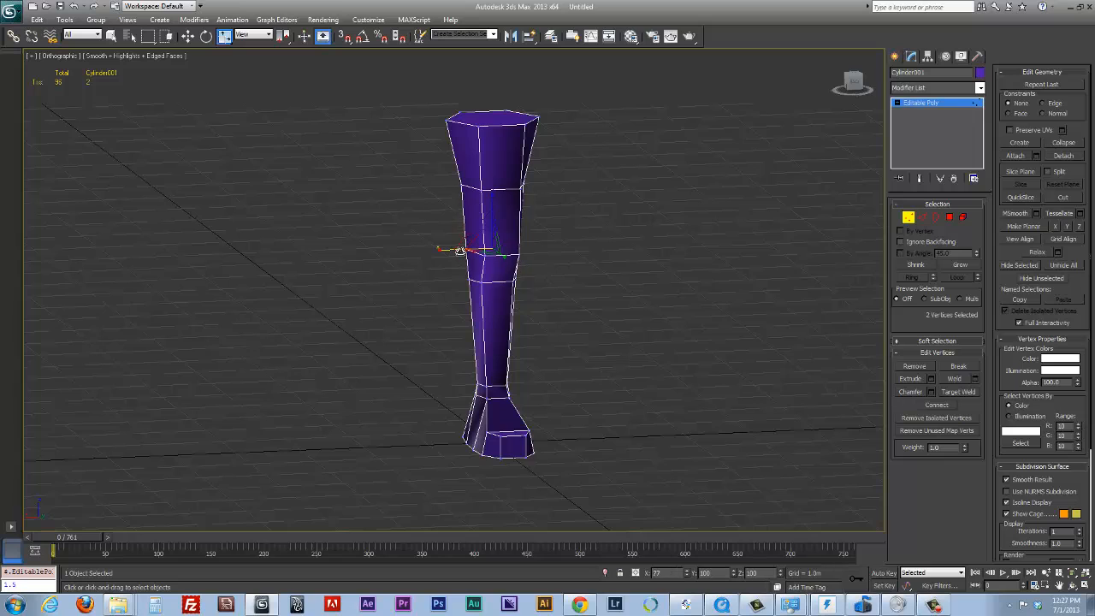
Move the knee's two front vertices slightly back along Y and leave vertex editing
middle_click_drag(503, 250, 604, 242, "alt")
left_click_drag(526, 253, 512, 278)
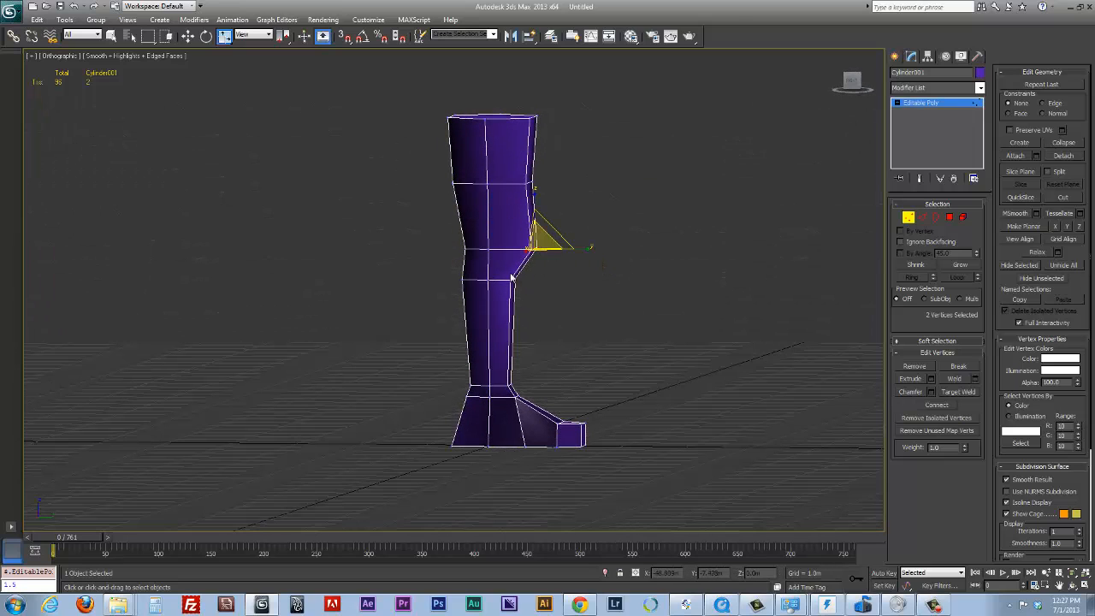
key("w")
left_click_drag(580, 250, 573, 252)
left_click(908, 217)
Move the whole leg sideways along X to about -1.465 m
middle_click_drag(684, 304, 484, 418, "alt")
left_click_drag(484, 419, 574, 423)
left_click_drag(575, 422, 574, 423)
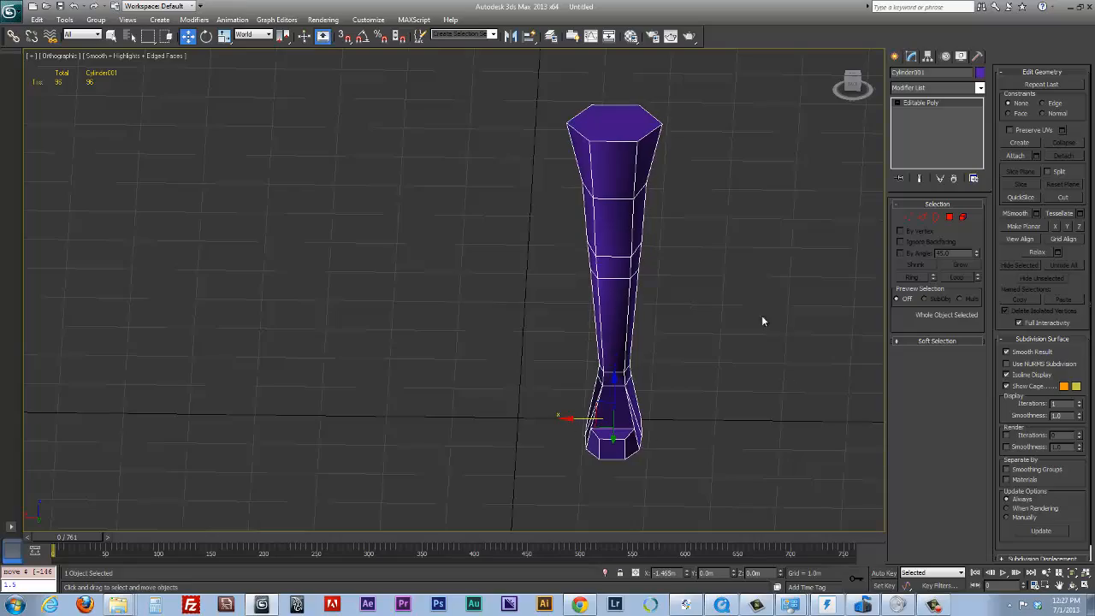
Display the leg as see-through with its edges shown and switch the viewport to the Left view
middle_click_drag(739, 323, 721, 298, "alt")
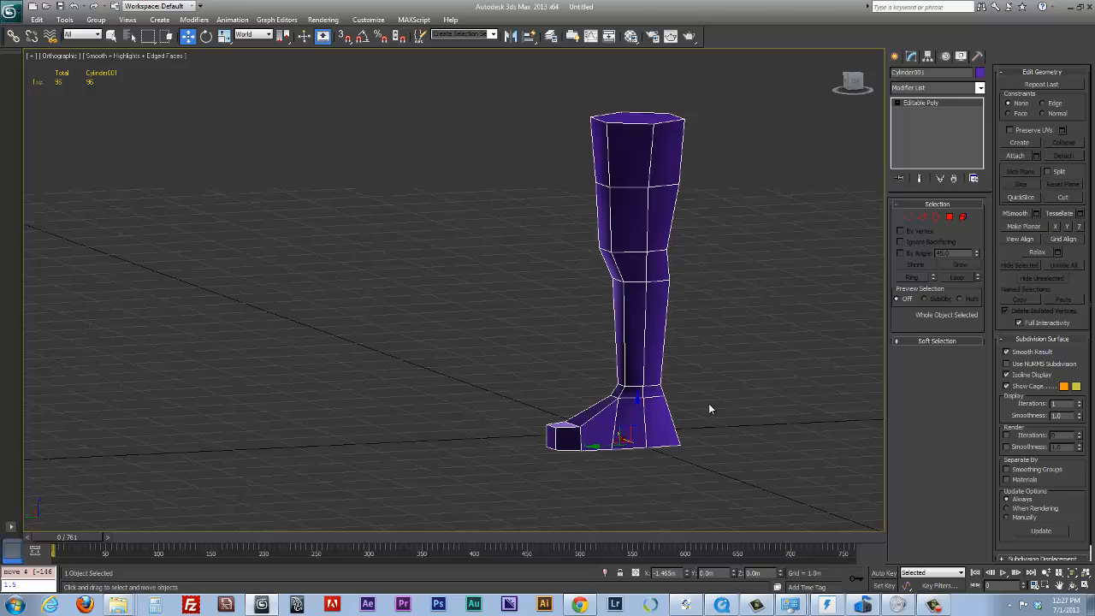
key("F3")
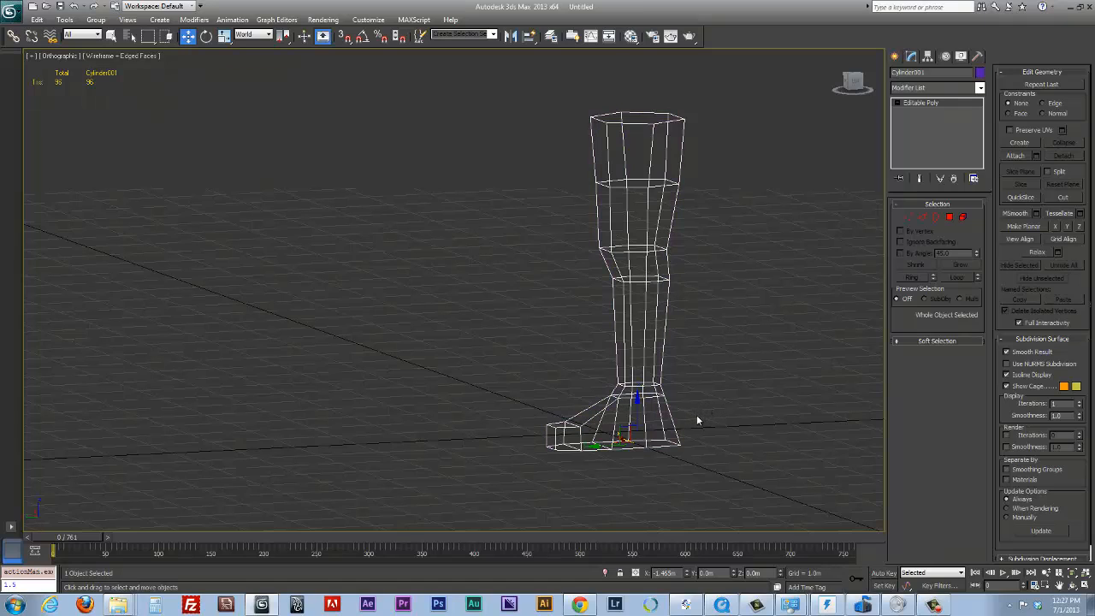
key("F3")
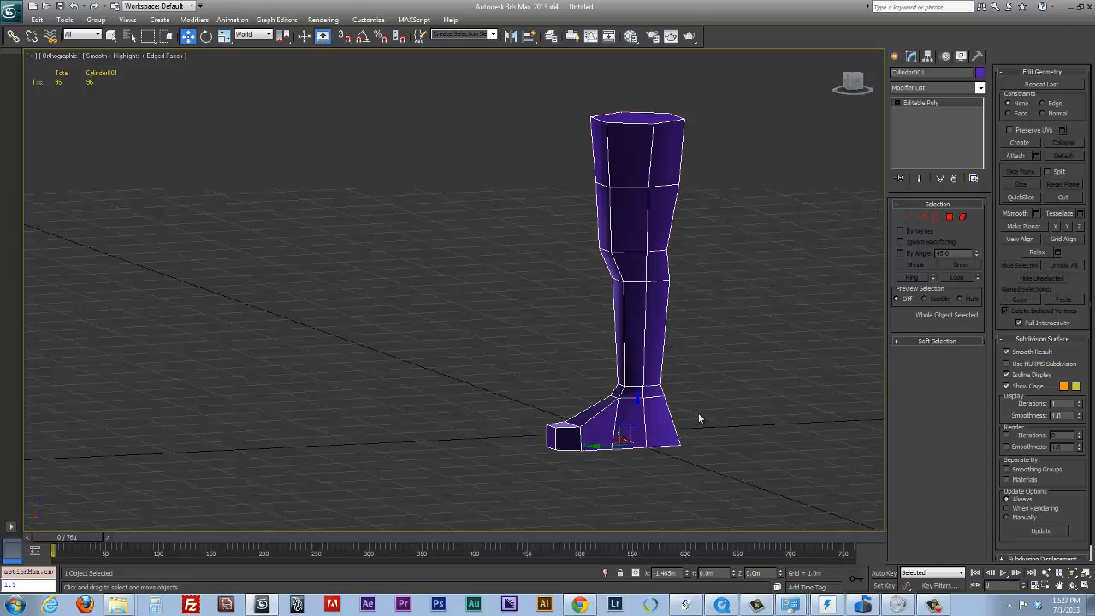
key("F3")
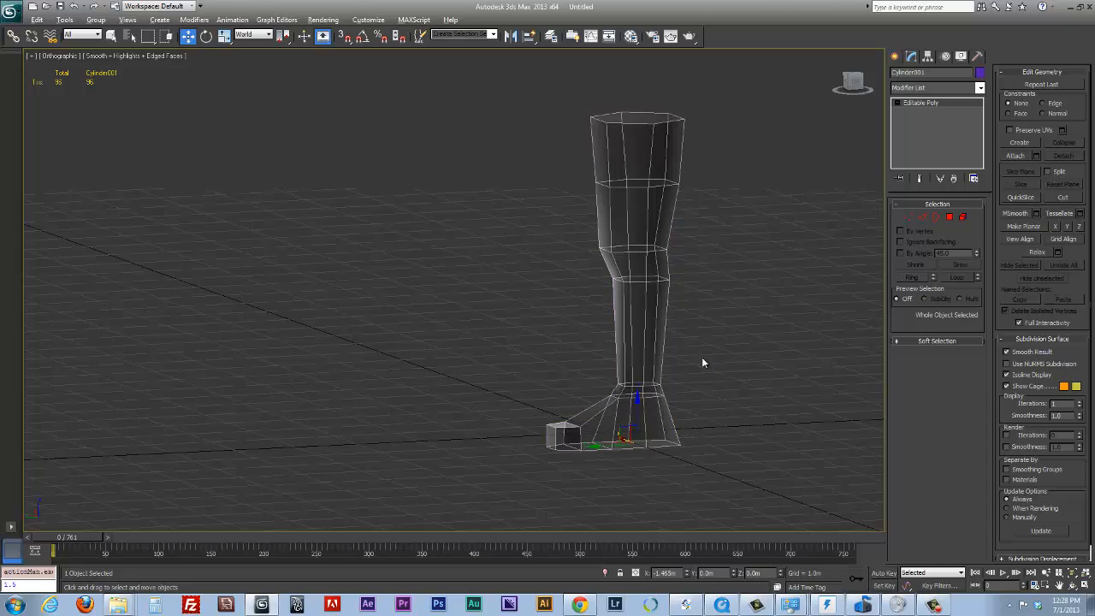
middle_click_drag(710, 342, 675, 356)
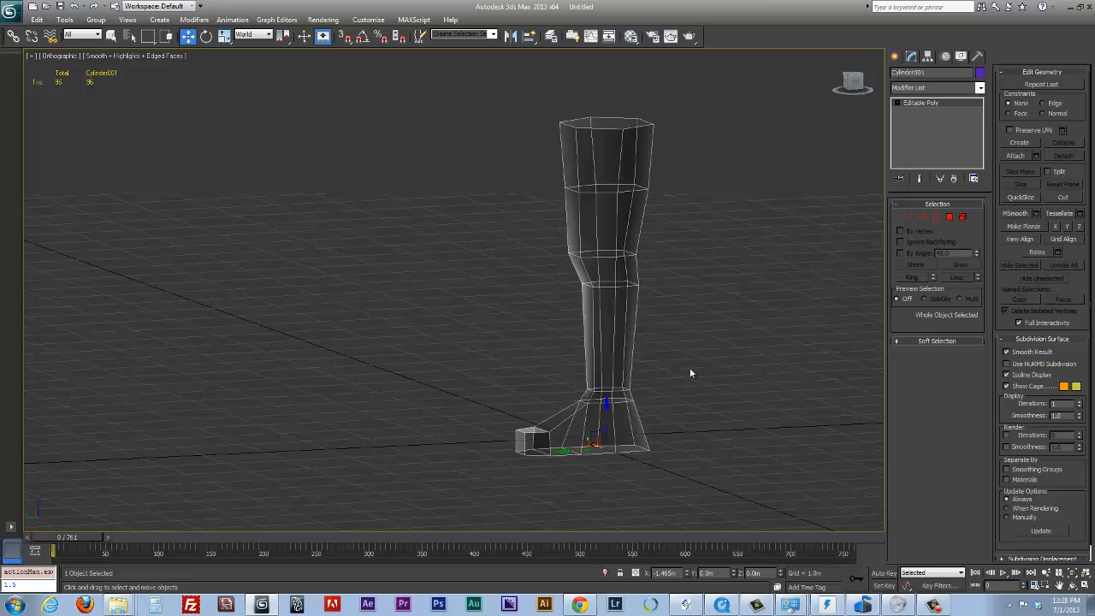
key("l")
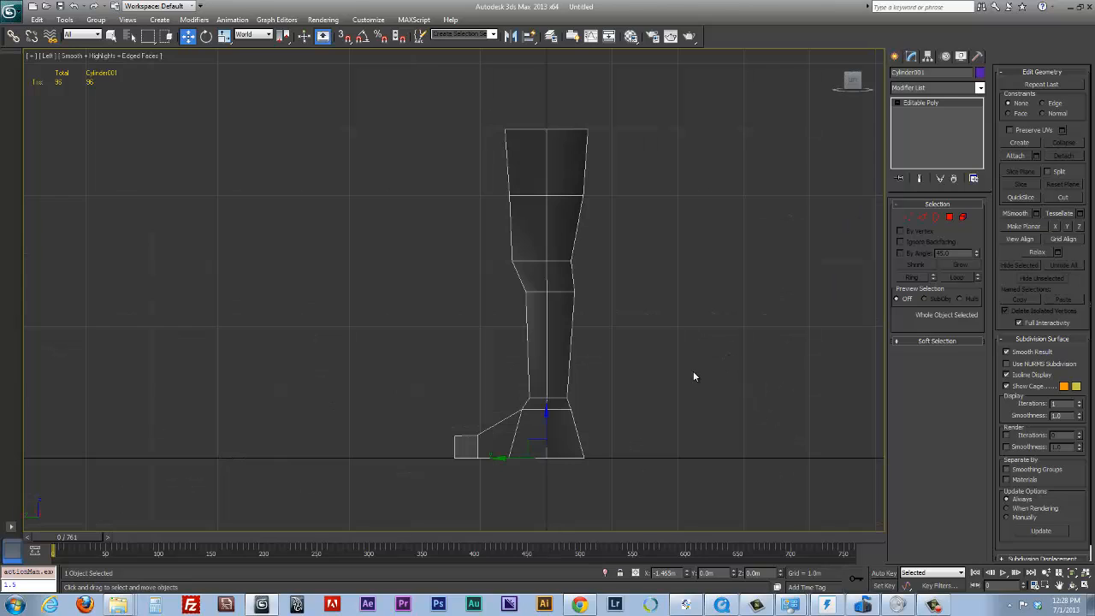
Start the Bones tool with a bone width and height of 0.2 m
left_click(895, 56)
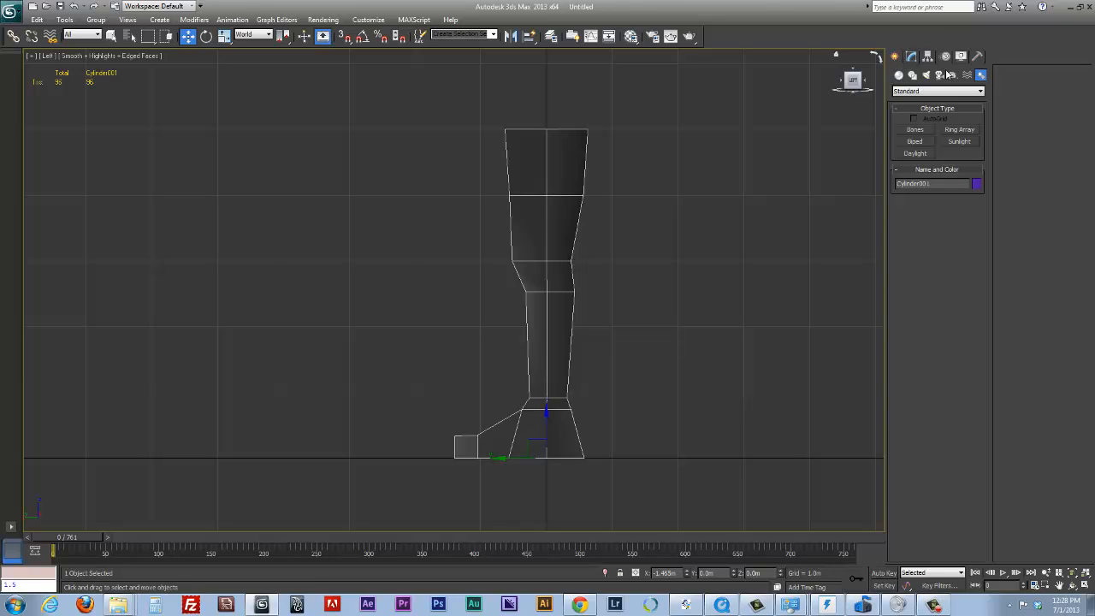
left_click(926, 130)
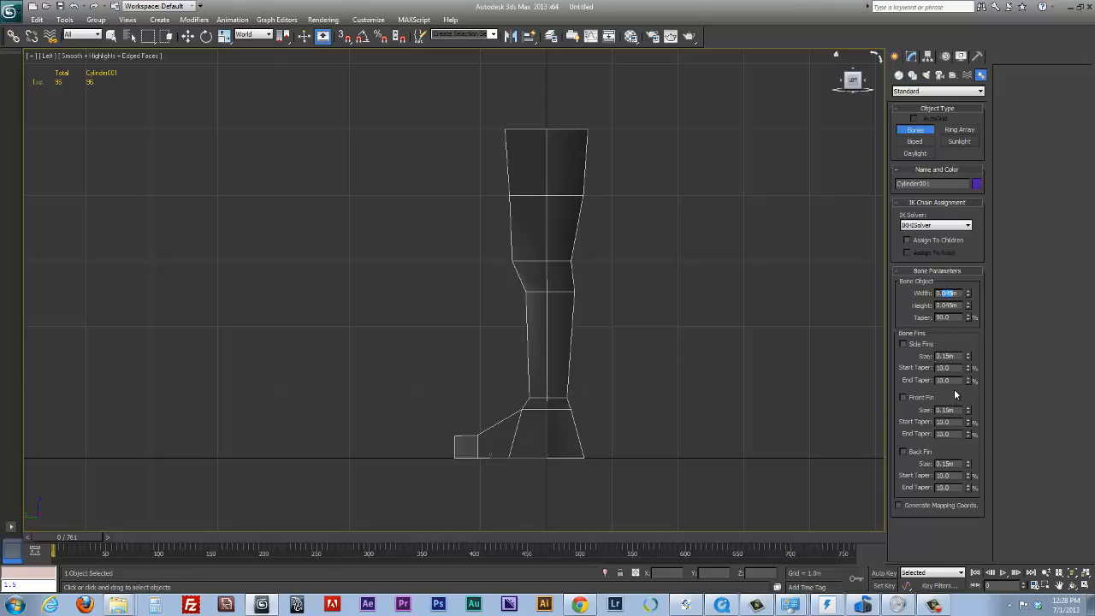
type(".")
type("2")
type("2")
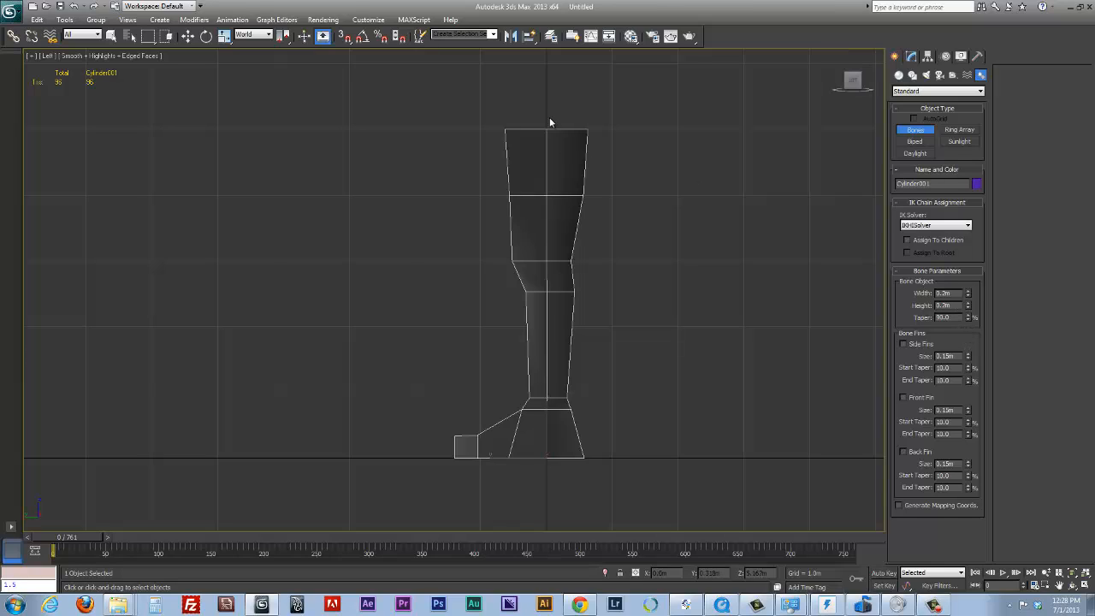
Draw a bone chain from the hip through the knee, ankle and ball of the foot to the toe tip, and end it there
left_click(547, 129)
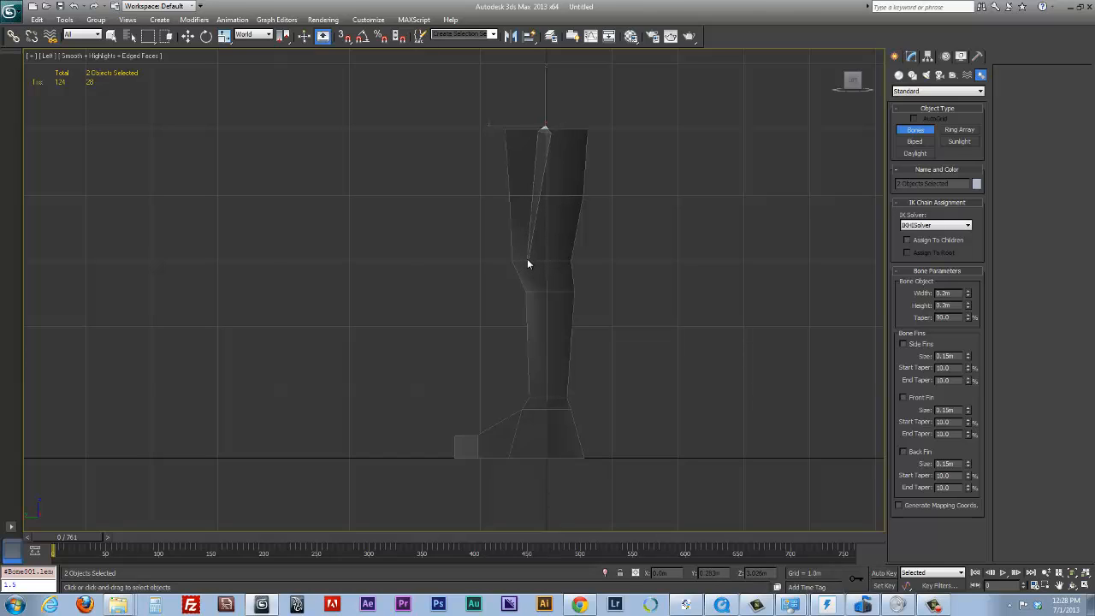
left_click(525, 264)
left_click(544, 402)
left_click(476, 452)
left_click(450, 447)
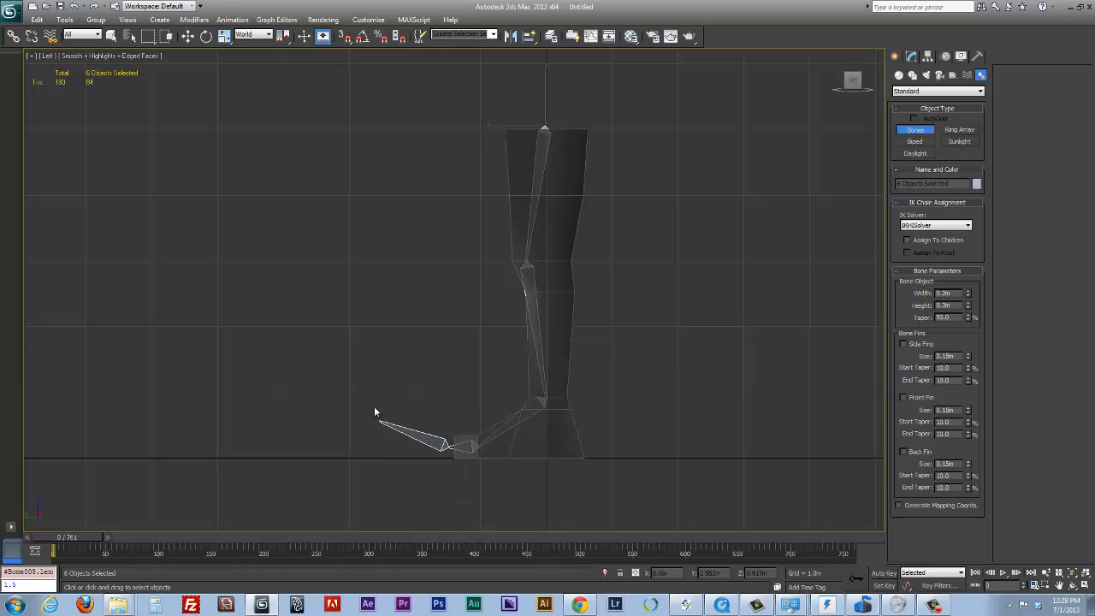
right_click(354, 360)
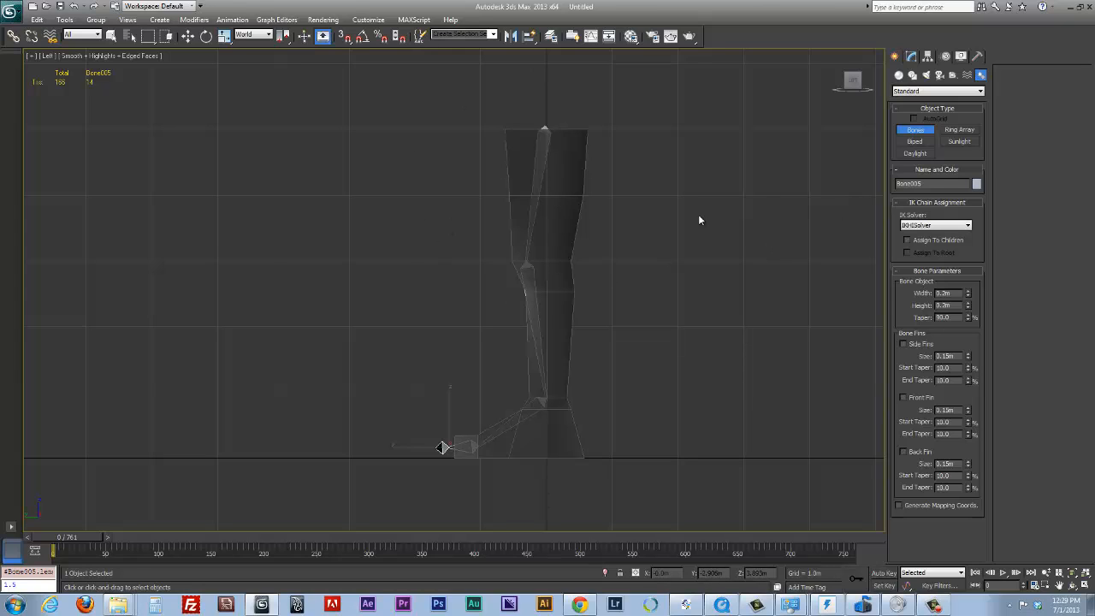
Draw a freeform zigzag bone chain in the empty space beside the leg as a trial and end the chain
left_click(734, 231)
left_click(522, 329)
left_click(787, 335)
left_click(834, 420)
left_click(876, 190)
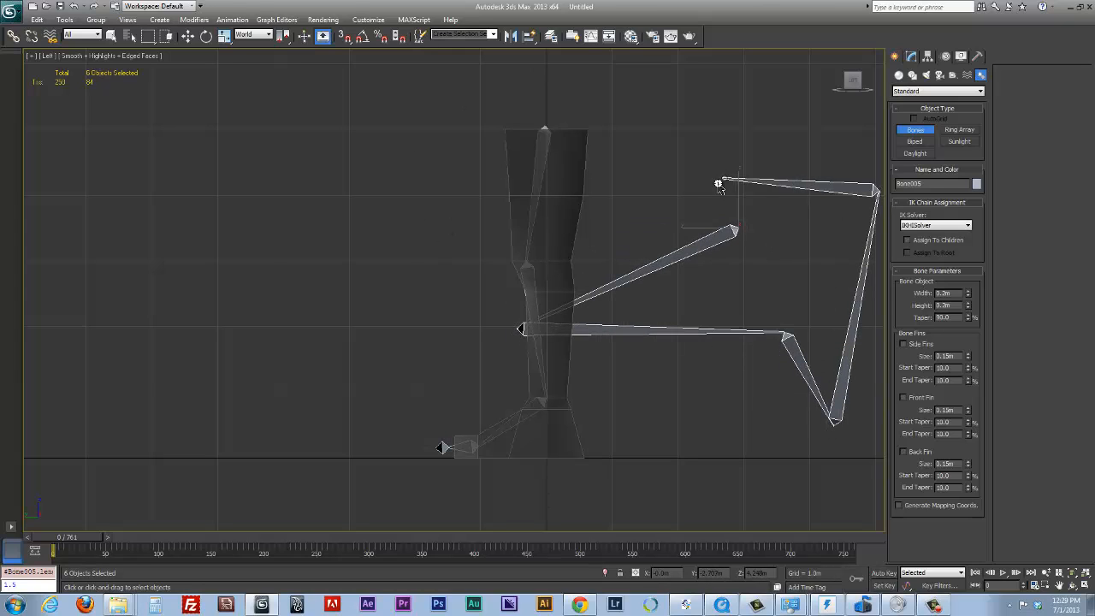
left_click(719, 185)
left_click(663, 253)
left_click(697, 376)
left_click(823, 188)
left_click(693, 115)
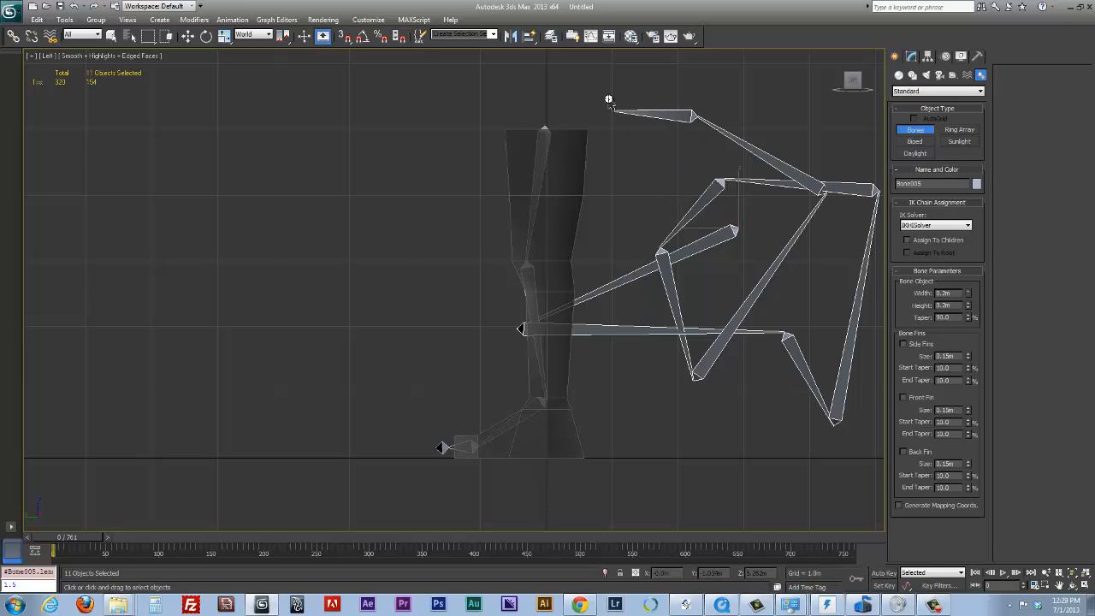
right_click(593, 77)
Undo the trial zigzag bones so that only the leg's bone chain is kept
key("ctrl+z")
key("ctrl+z")
key("ctrl+z")
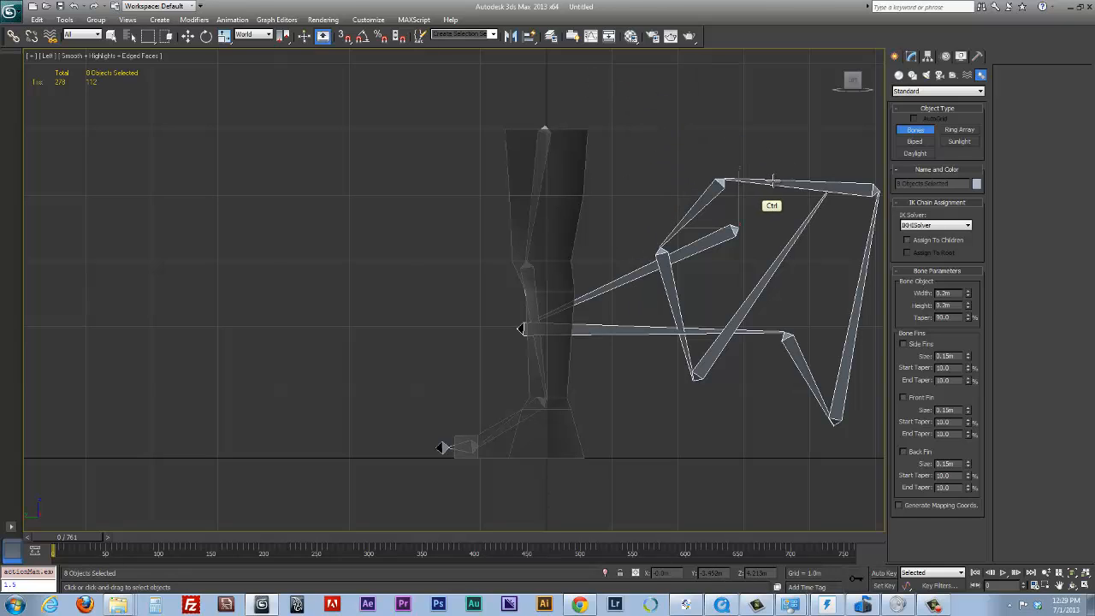
key("ctrl+z")
key("ctrl+z")
key("ctrl+z")
key("ctrl+z")
key("ctrl+z")
key("ctrl+z")
key("ctrl+z")
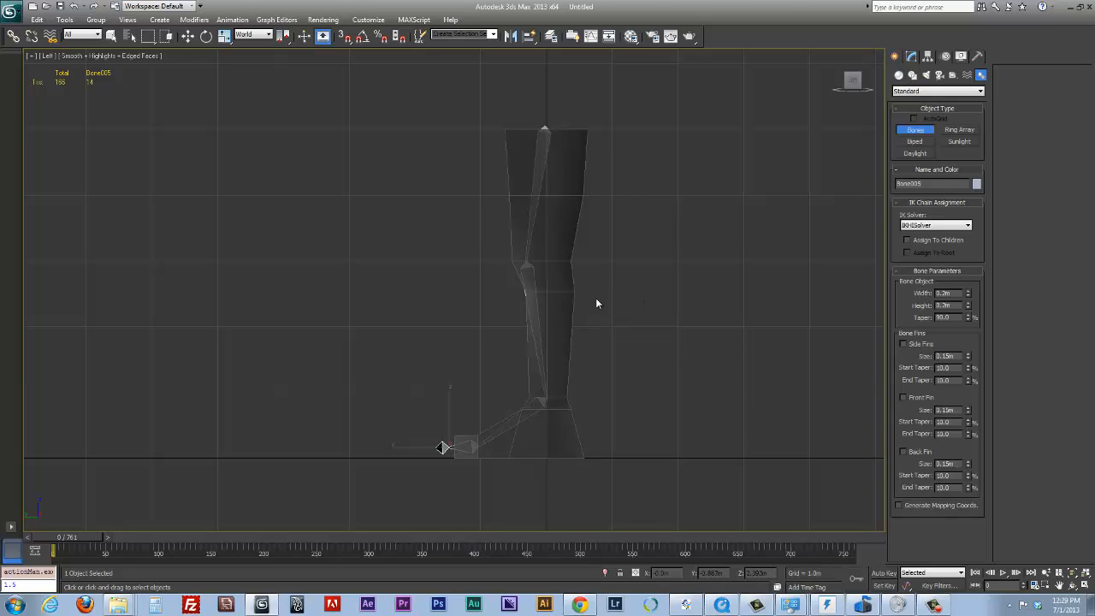
In the Front view, move the thigh bone with its whole chain along X to about -1.475 m, centring it inside the leg
middle_click_drag(597, 303, 706, 309, "alt")
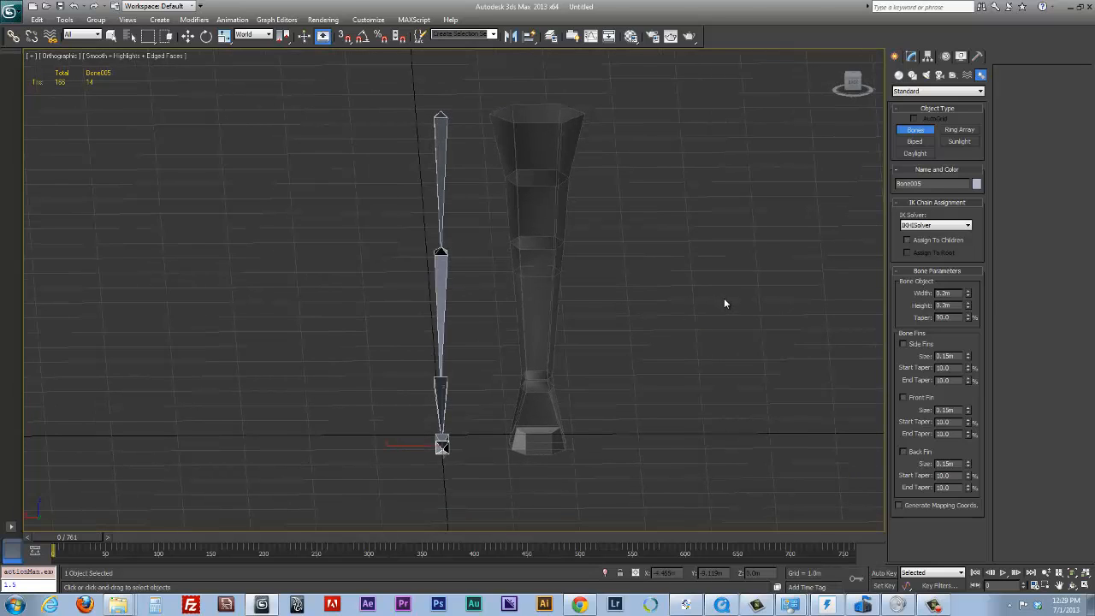
key("f")
middle_click_drag(665, 205, 532, 322, "ctrl+alt")
middle_click_drag(532, 322, 612, 244, "ctrl")
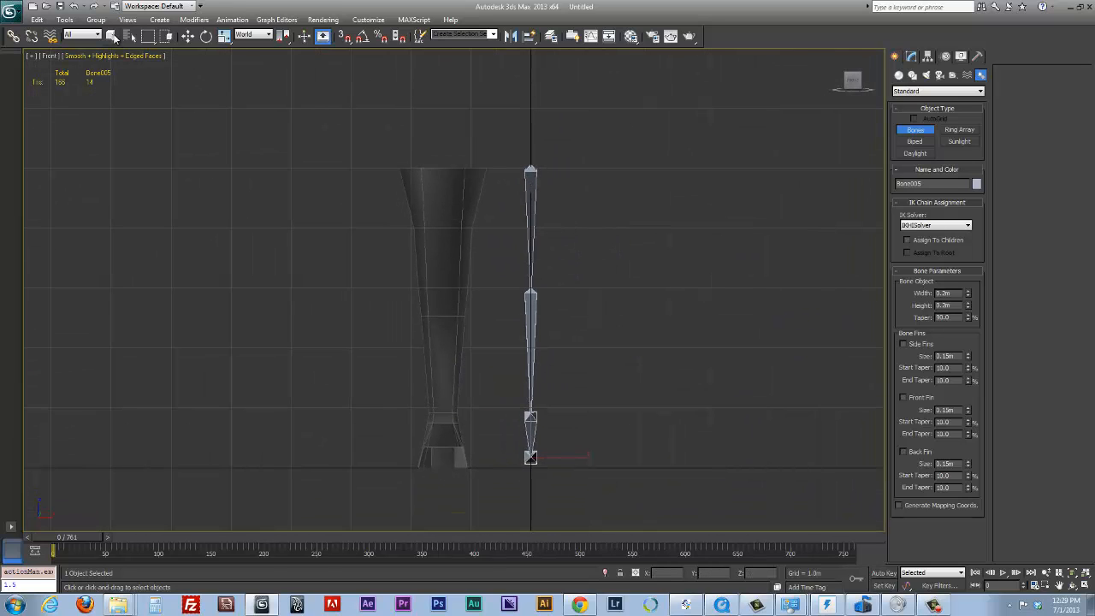
left_click(112, 37)
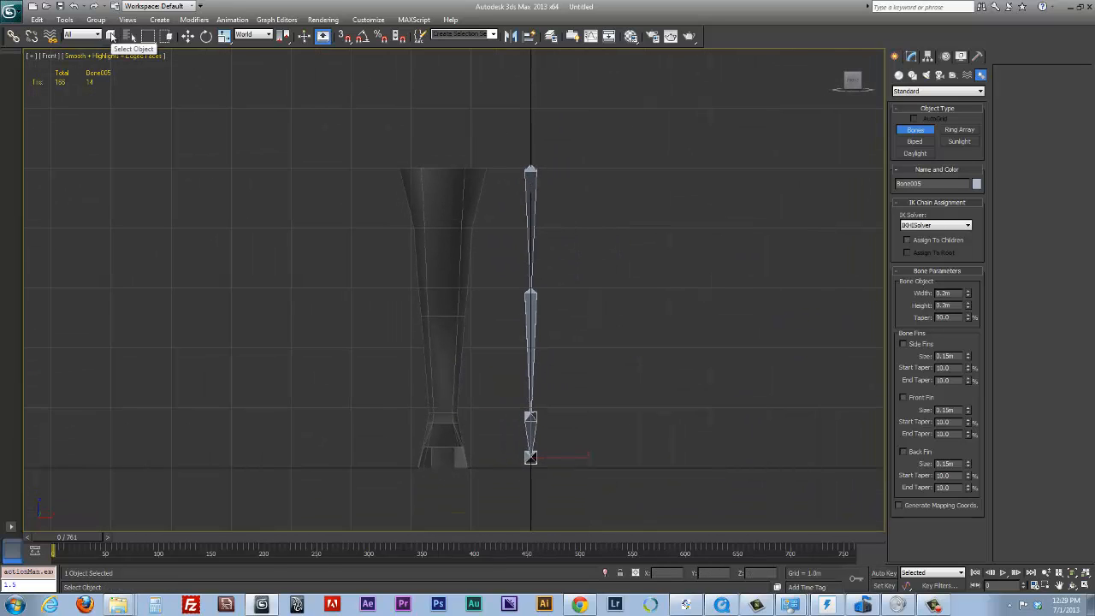
left_click(531, 210)
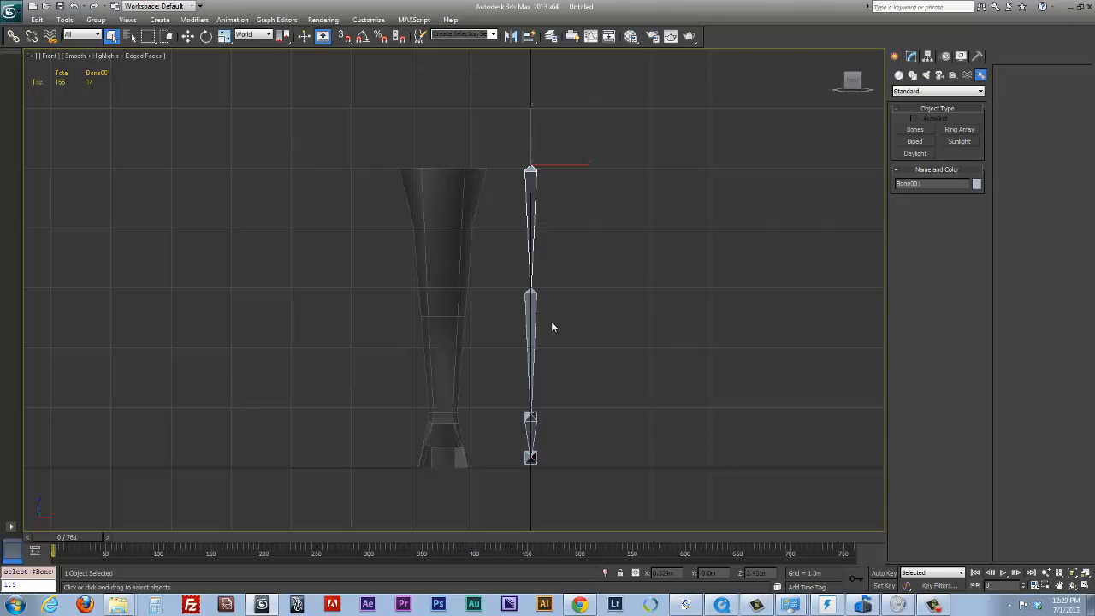
key("w")
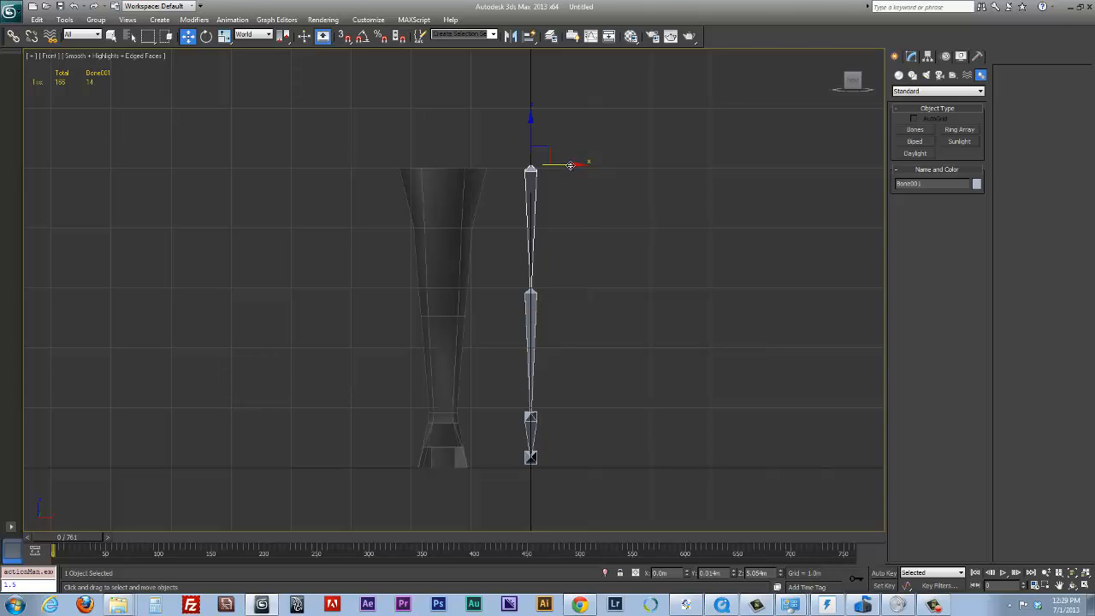
left_click_drag(570, 165, 480, 173)
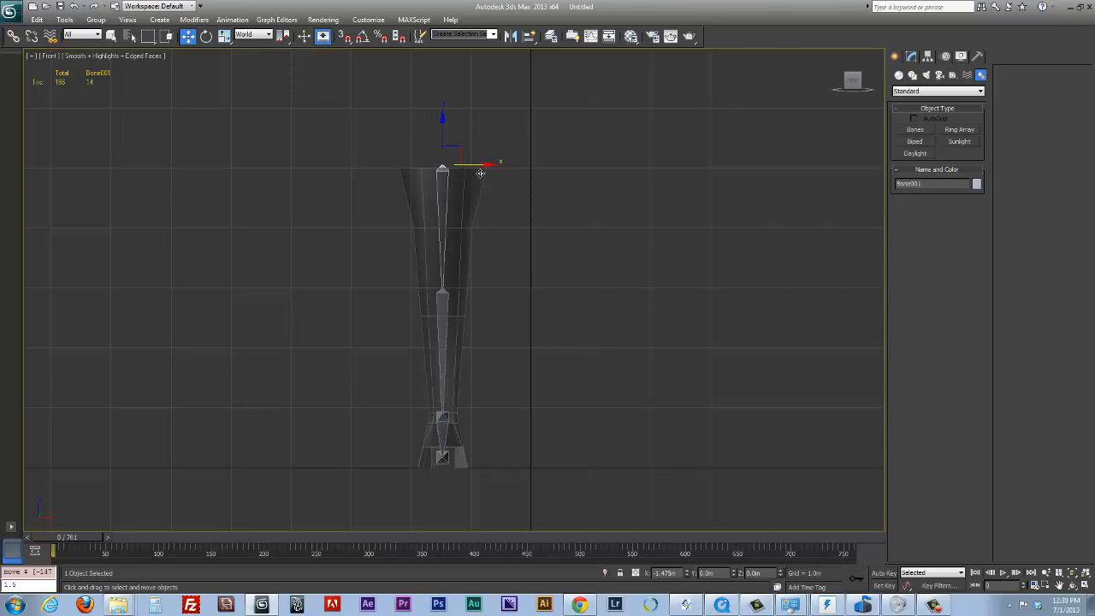
Open the layer manager and rename a new layer as mesh
middle_click_drag(684, 259, 504, 250, "alt")
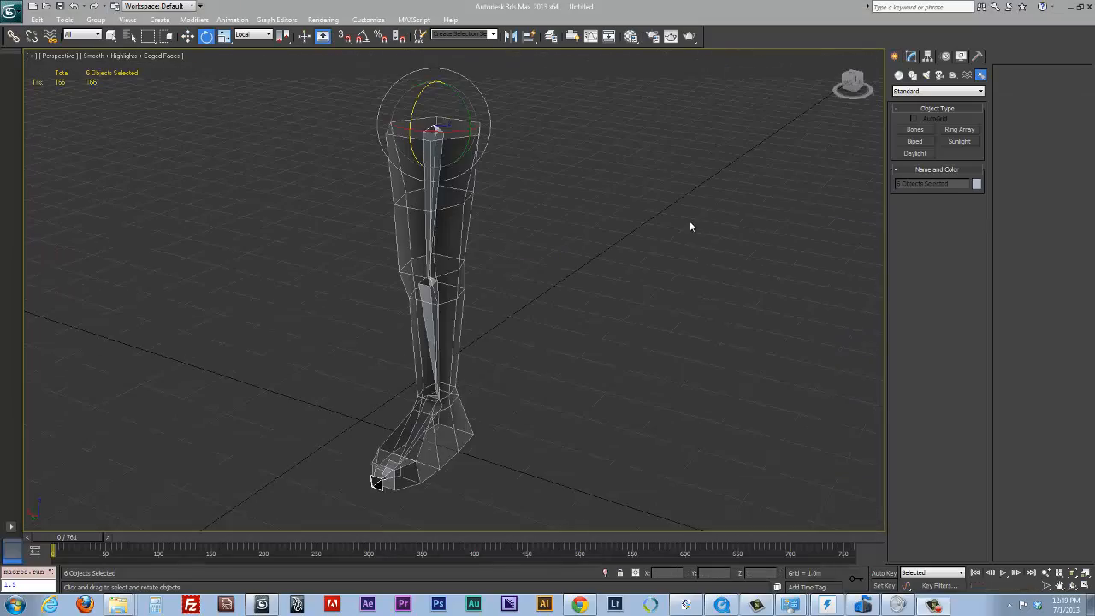
middle_click_drag(438, 421, 499, 360, "alt")
middle_click_drag(461, 269, 554, 89, "alt")
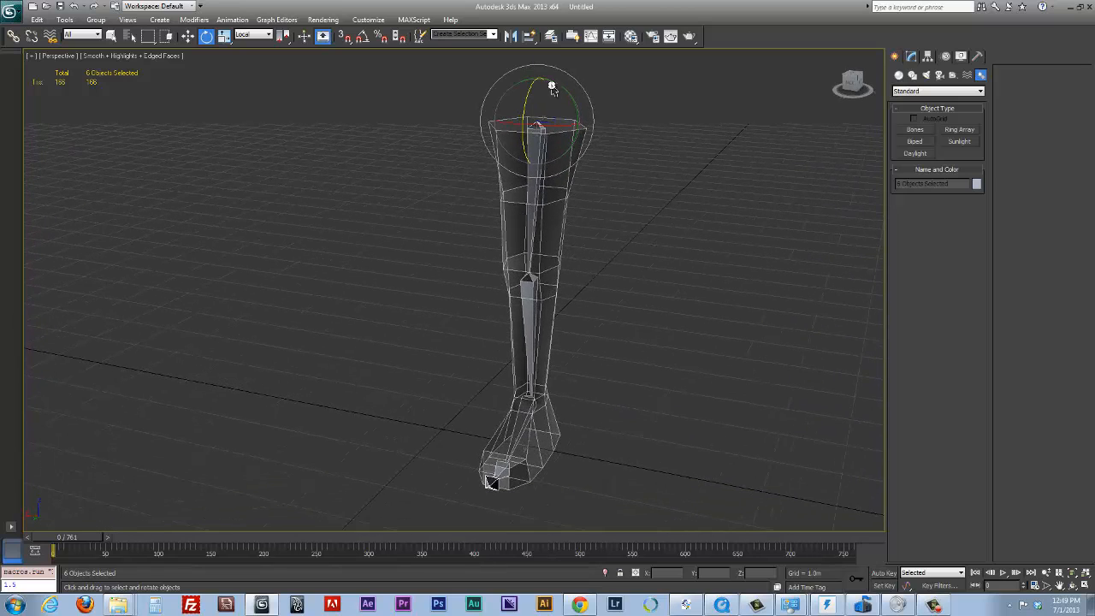
left_click(557, 40)
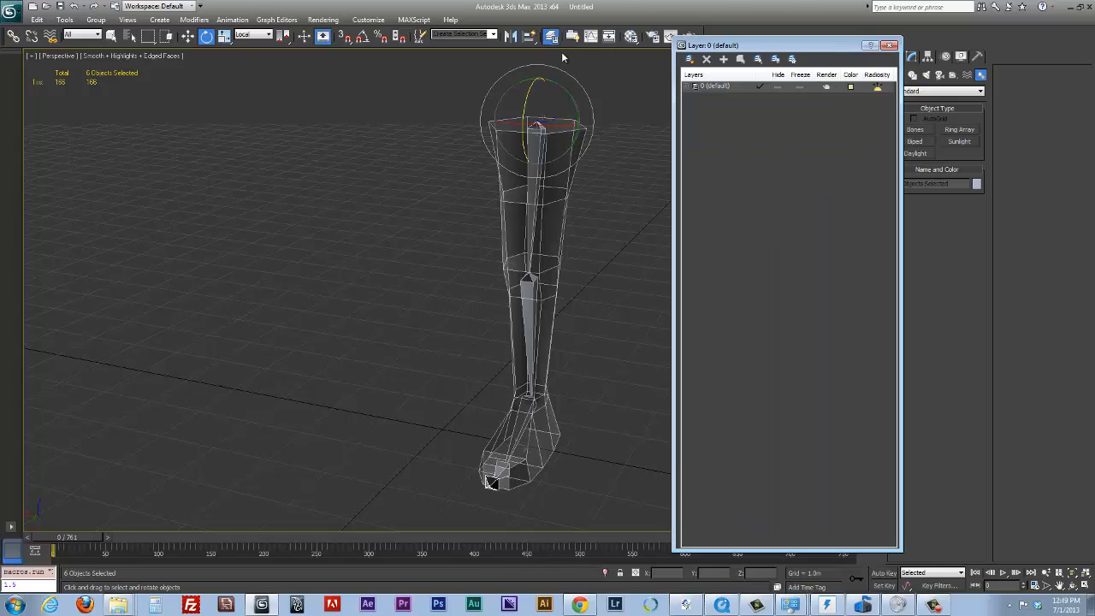
left_click_drag(741, 45, 759, 41)
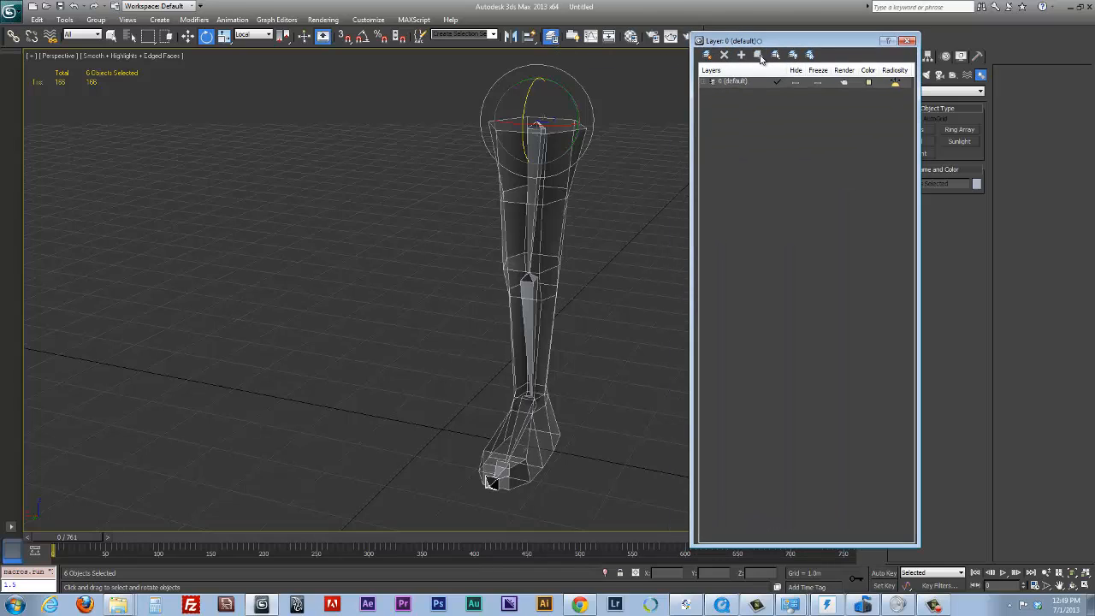
left_click(627, 193)
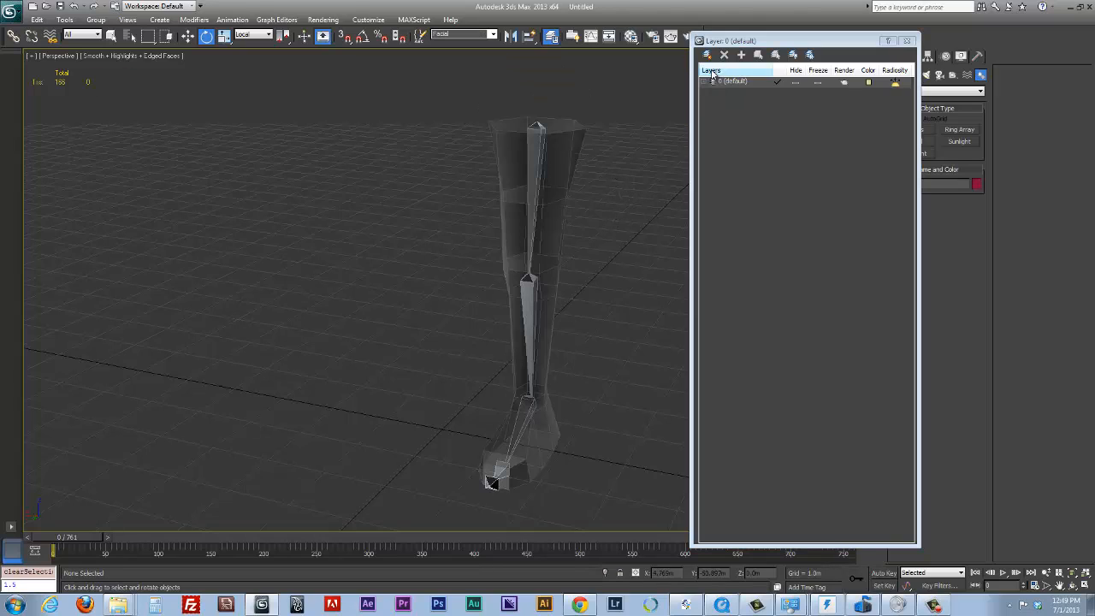
left_click(741, 54)
left_click(735, 91)
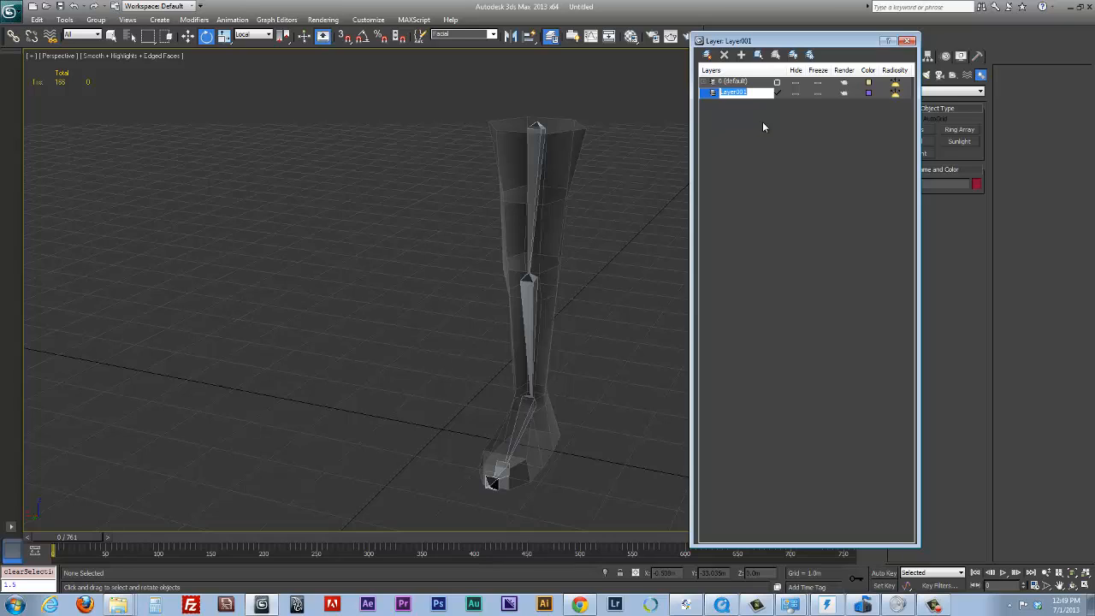
type("mesh")
left_click(763, 121)
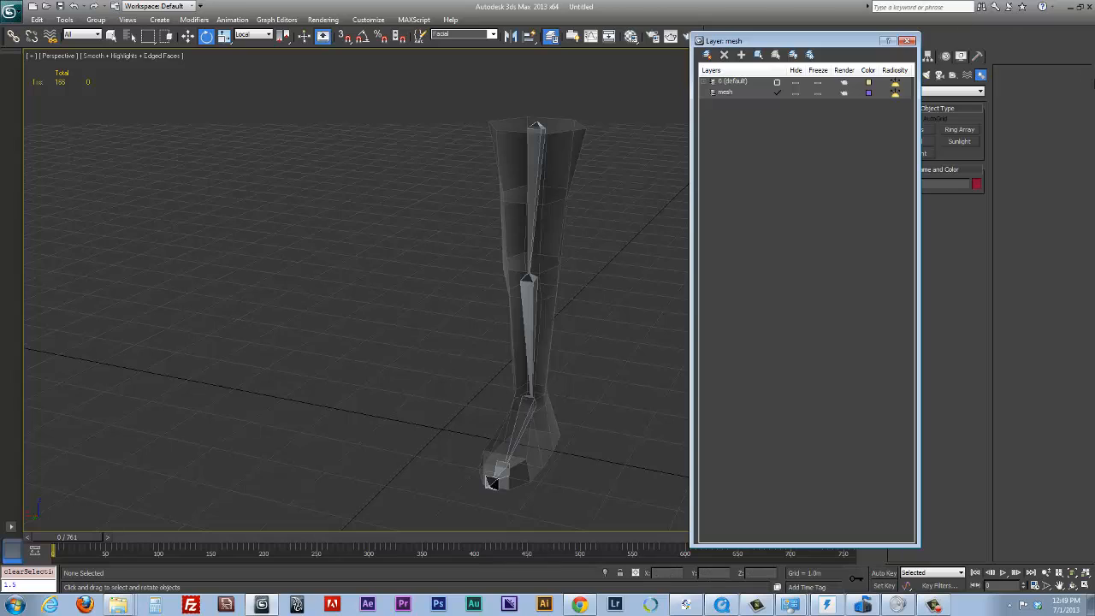
Add the leg cylinder to the mesh layer and freeze that layer
left_click(578, 132)
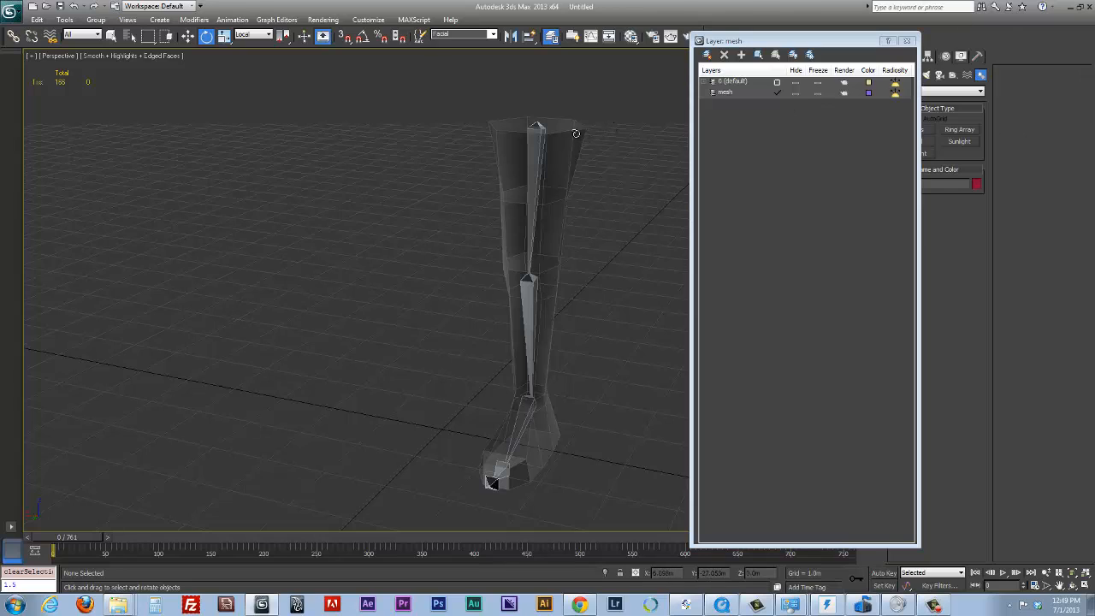
left_click(726, 94)
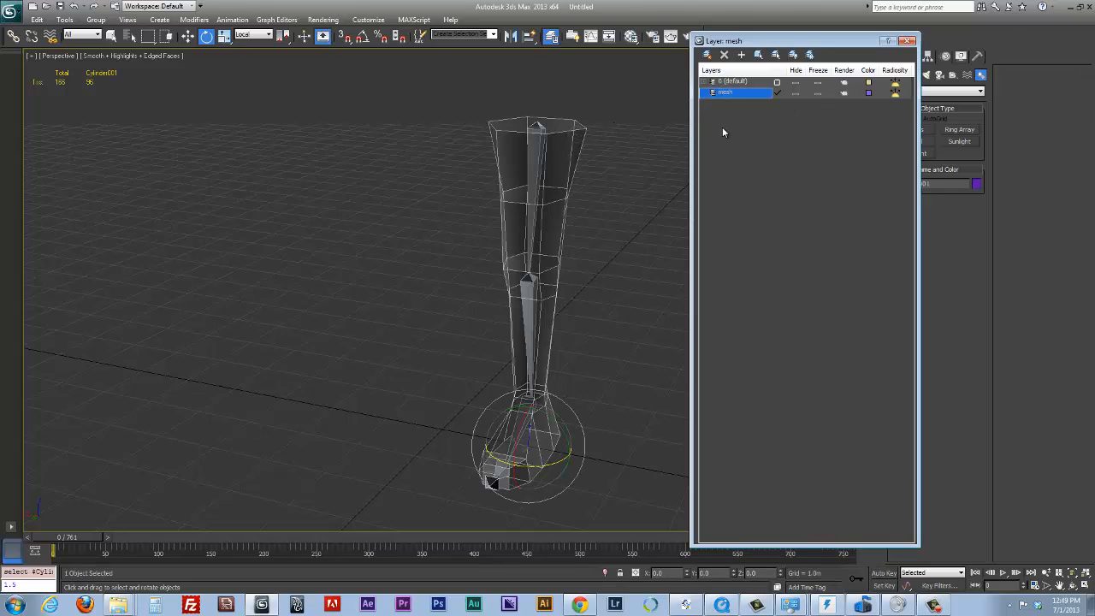
left_click(742, 55)
left_click(797, 92)
left_click(796, 91)
left_click(817, 93)
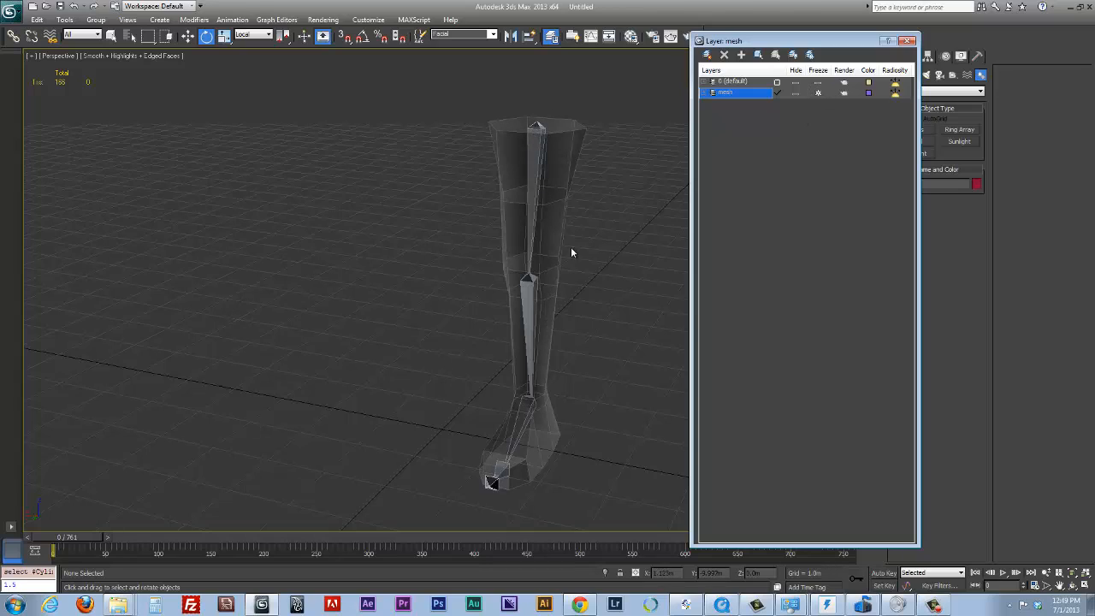
left_click(598, 200)
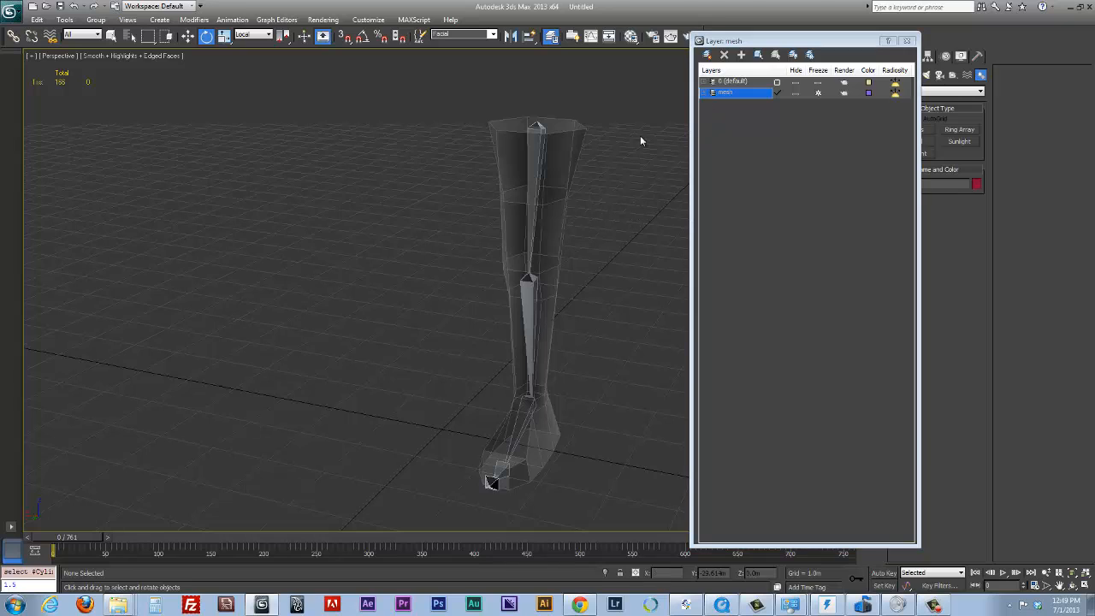
left_click(535, 126)
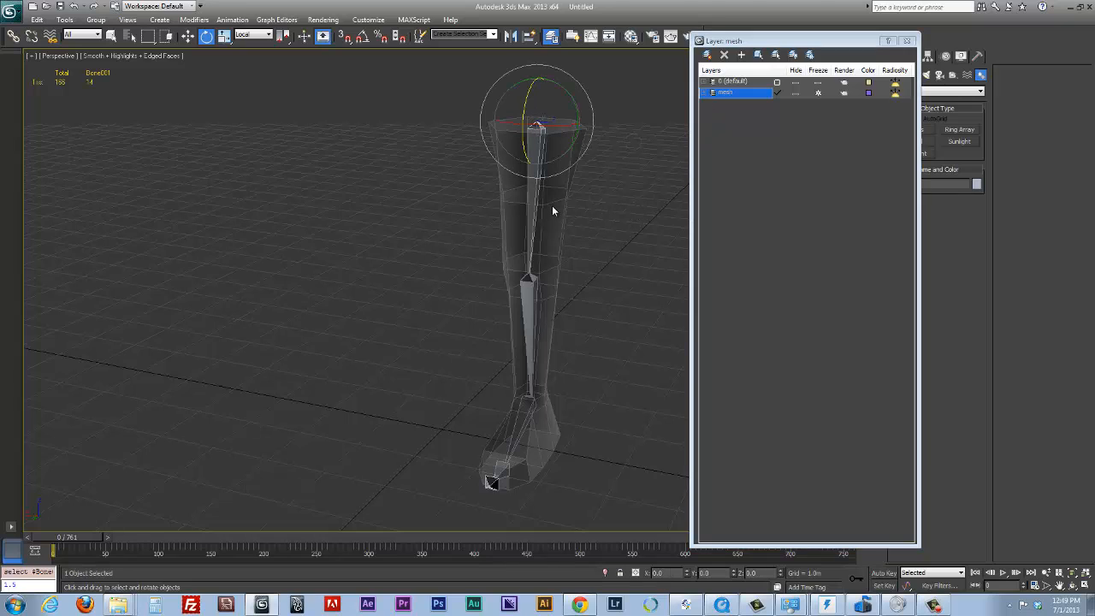
left_click(600, 201)
left_click_drag(537, 127, 538, 125)
key("ctrl+z")
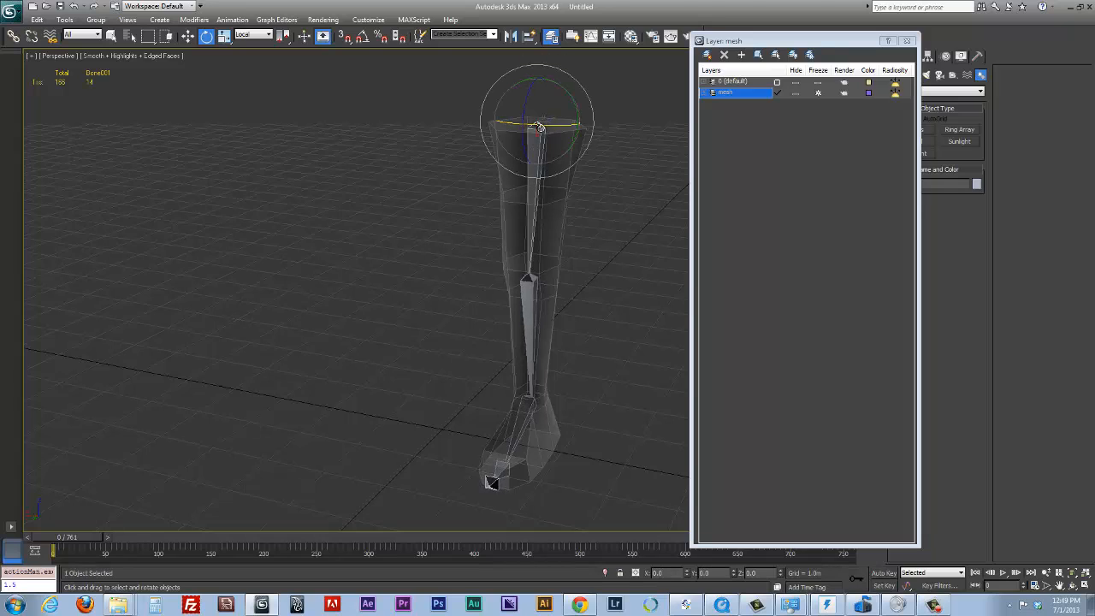
Select the whole bone chain from the thigh bone down and put it on a new layer named bones
left_click(111, 35)
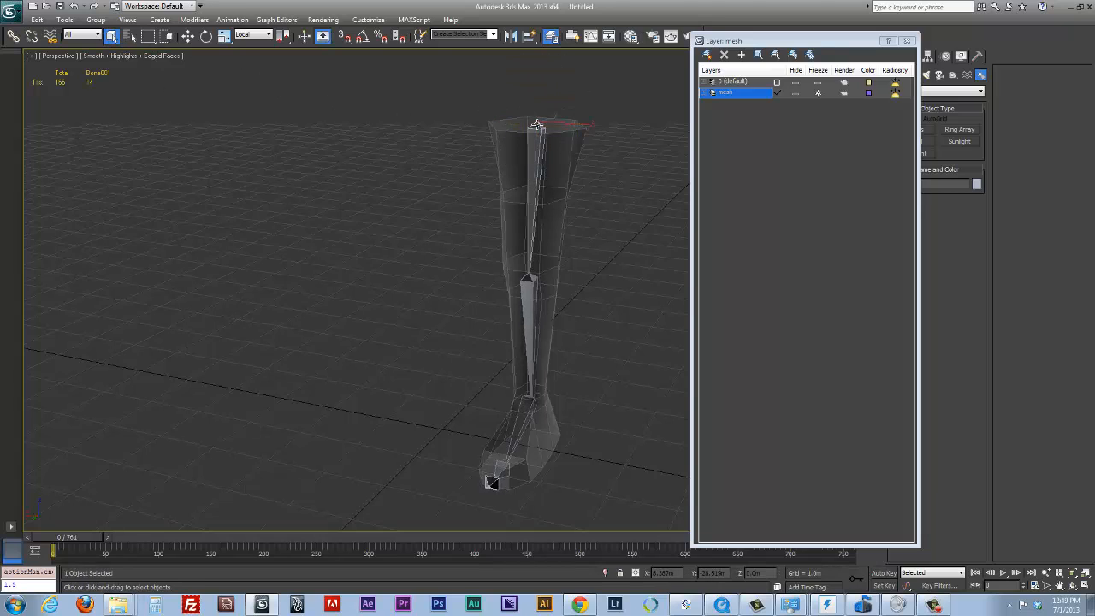
double_click(536, 126)
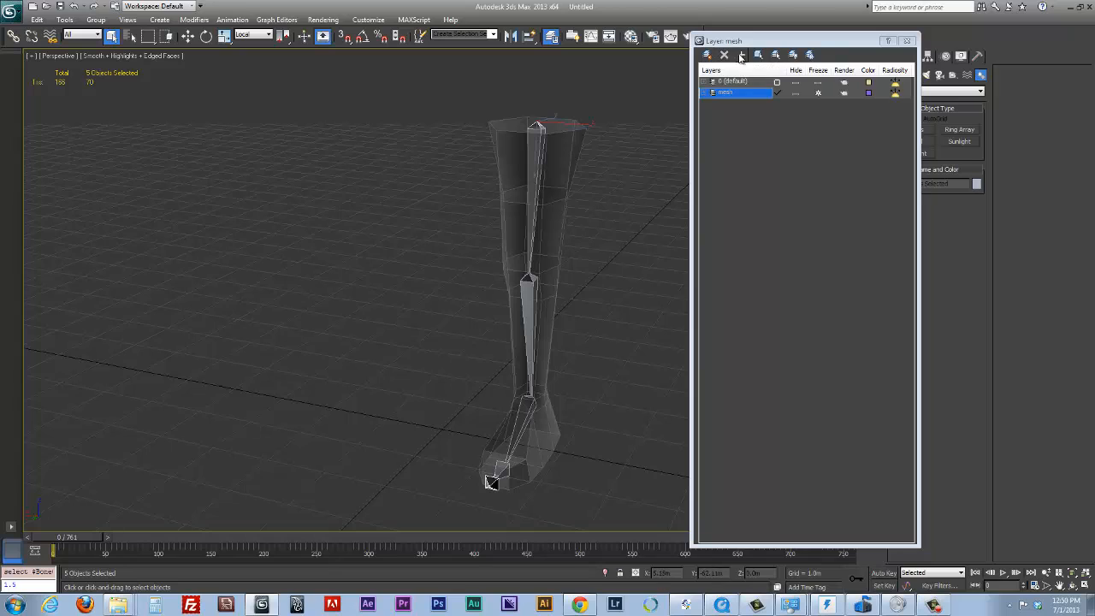
left_click(709, 55)
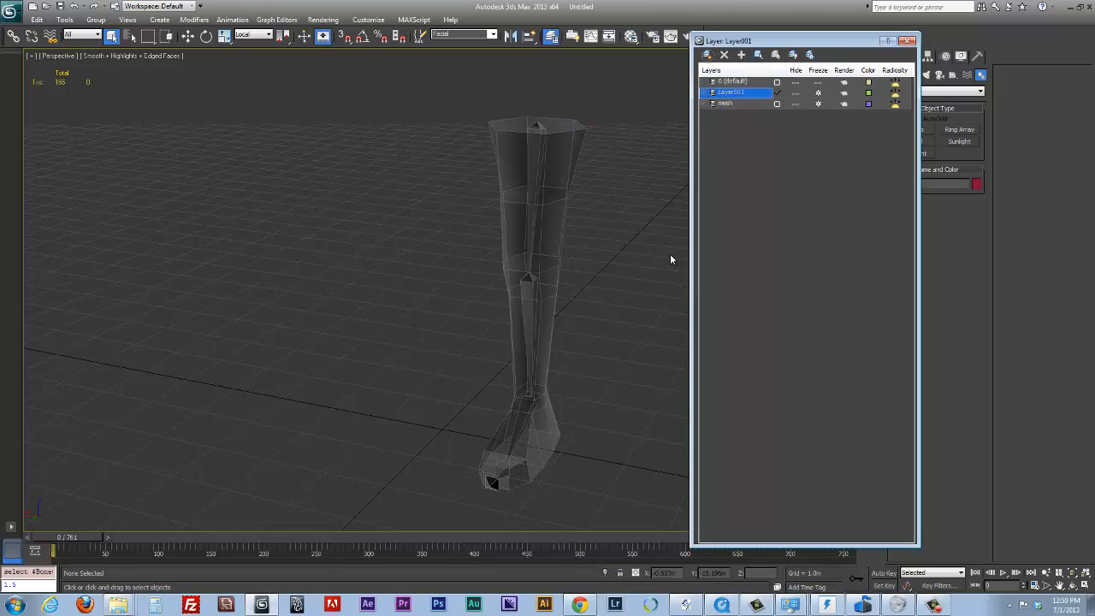
left_click(743, 92)
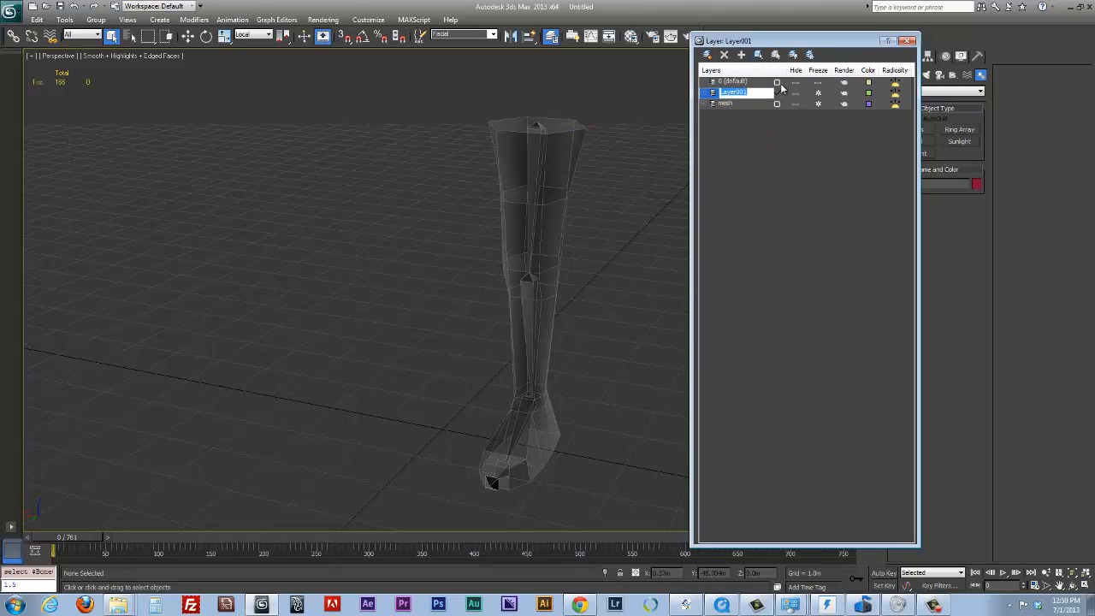
type("bones")
key("Return")
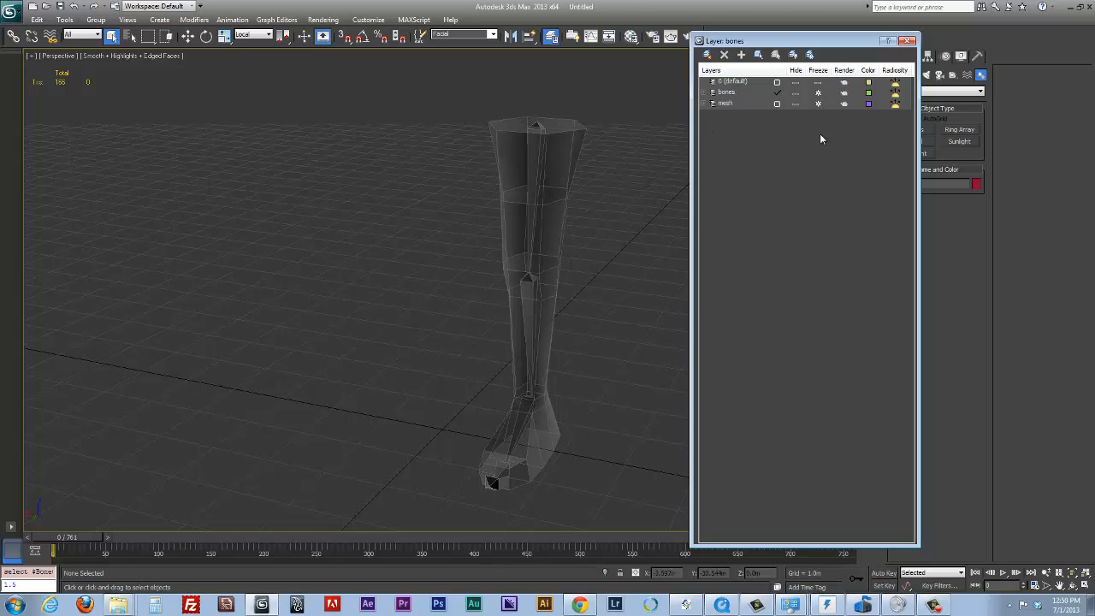
Unfreeze the bones layer and hide both it and the 0 (default) layer
left_click(819, 93)
left_click(795, 94)
left_click(796, 84)
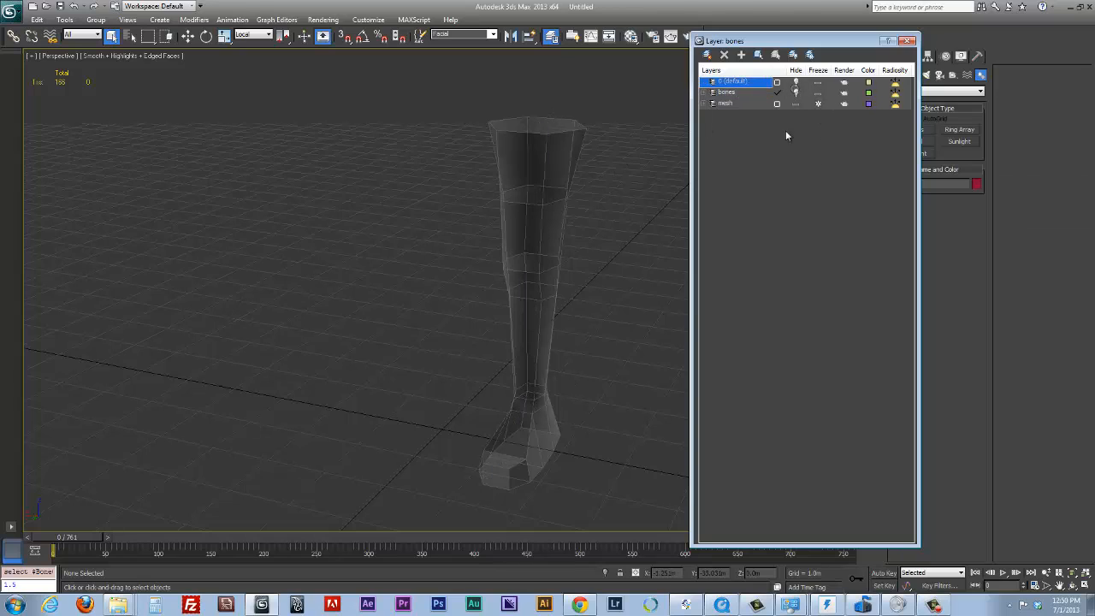
Unhide the bones layer and make 0 (default) the current layer
left_click(797, 93)
left_click(798, 94)
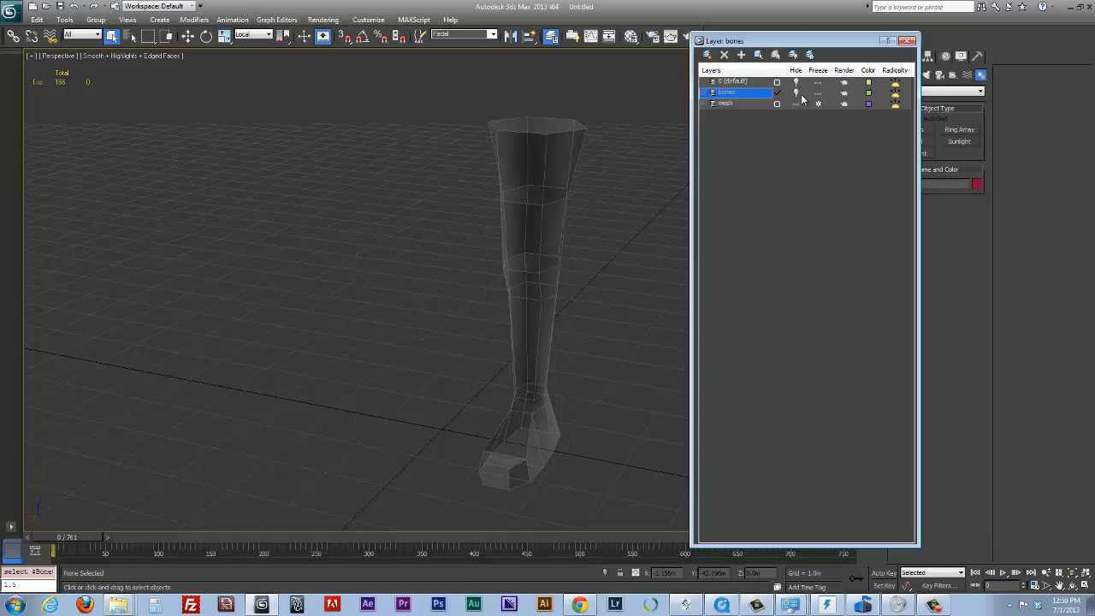
left_click(797, 95)
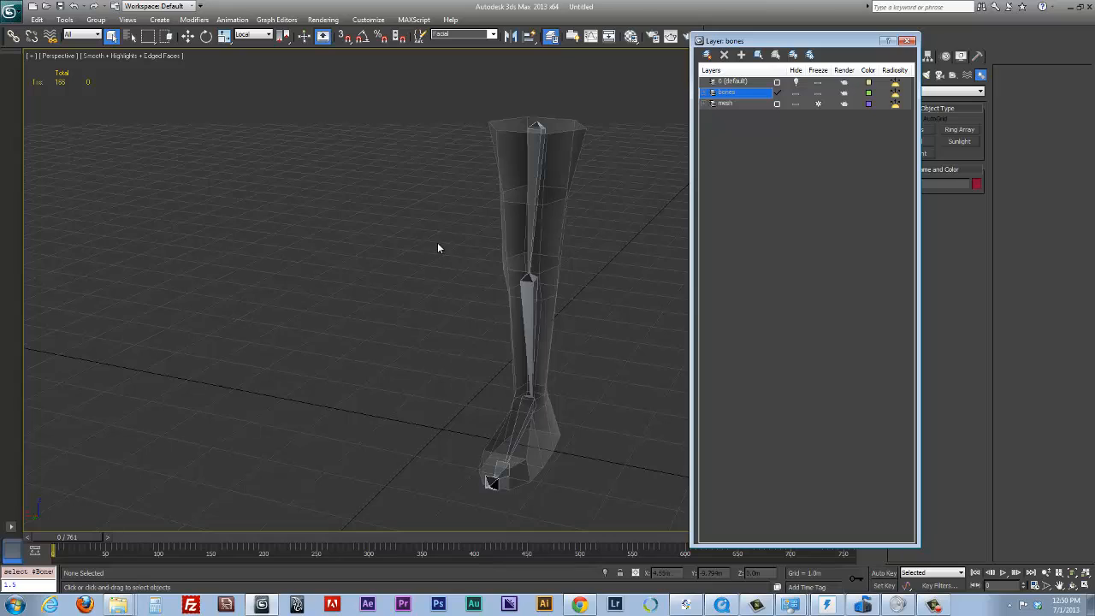
left_click(777, 83)
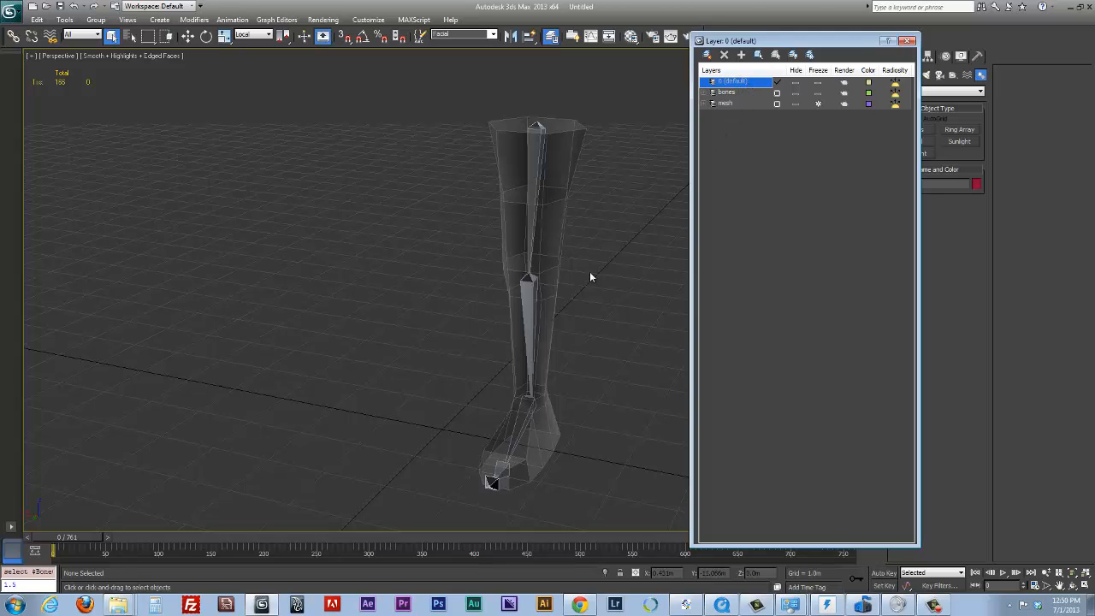
Select the whole bone chain from the thigh bone down and freeze its transforms, accepting the new layer of controllers
middle_click_drag(592, 274, 552, 139, "alt")
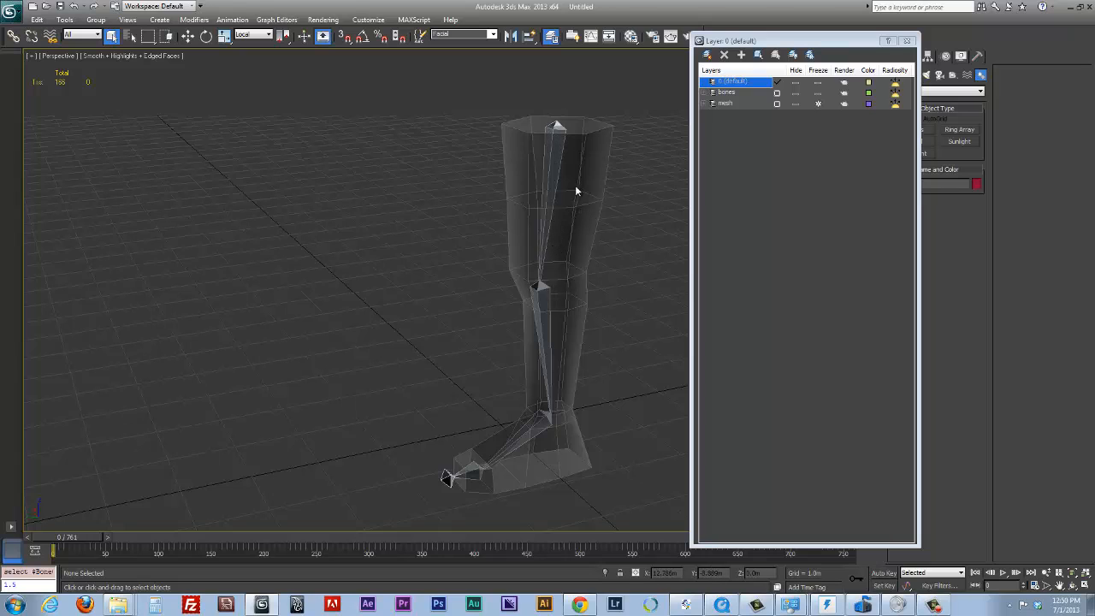
mouse_move(629, 224)
middle_mouse_down("alt")
mouse_move(634, 261)
mouse_move(676, 261)
mouse_move(625, 233)
middle_mouse_up("alt")
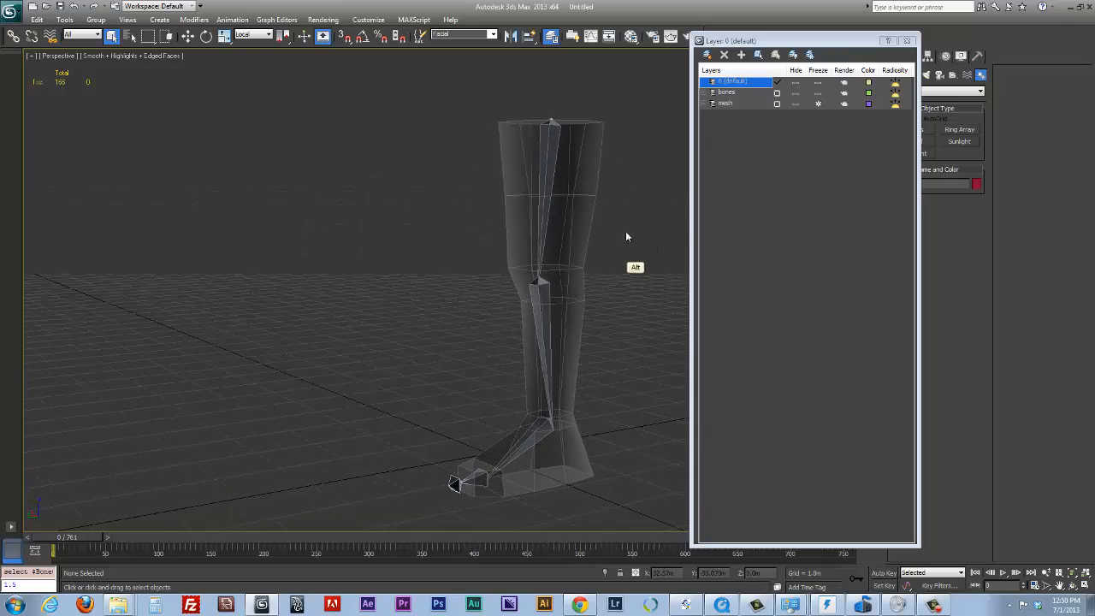
double_click(551, 159)
middle_click_drag(561, 218, 556, 277, "alt")
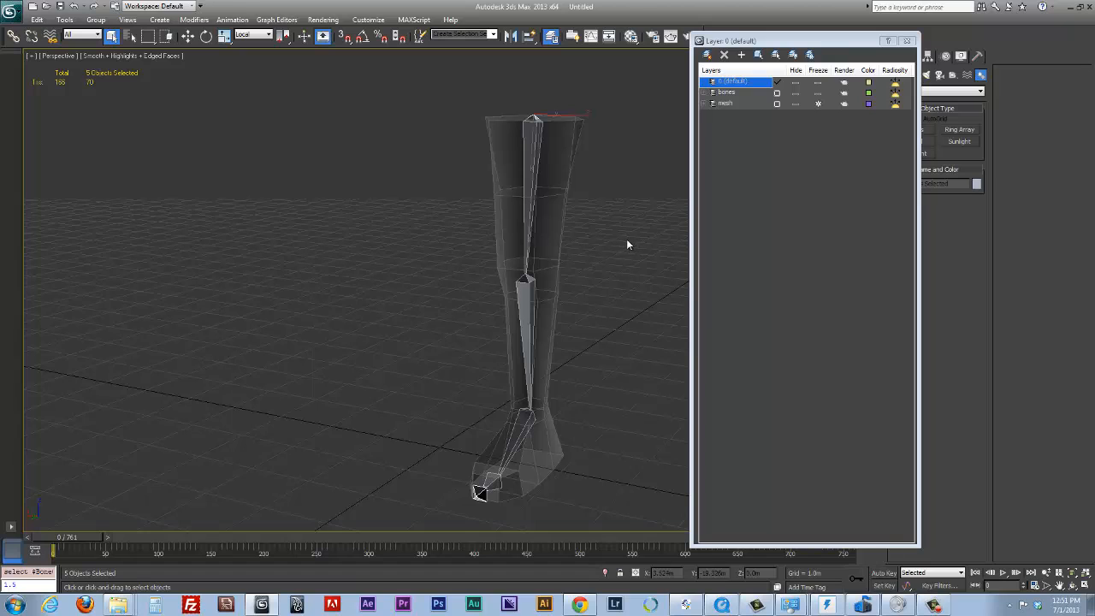
middle_click_drag(604, 243, 564, 271, "alt")
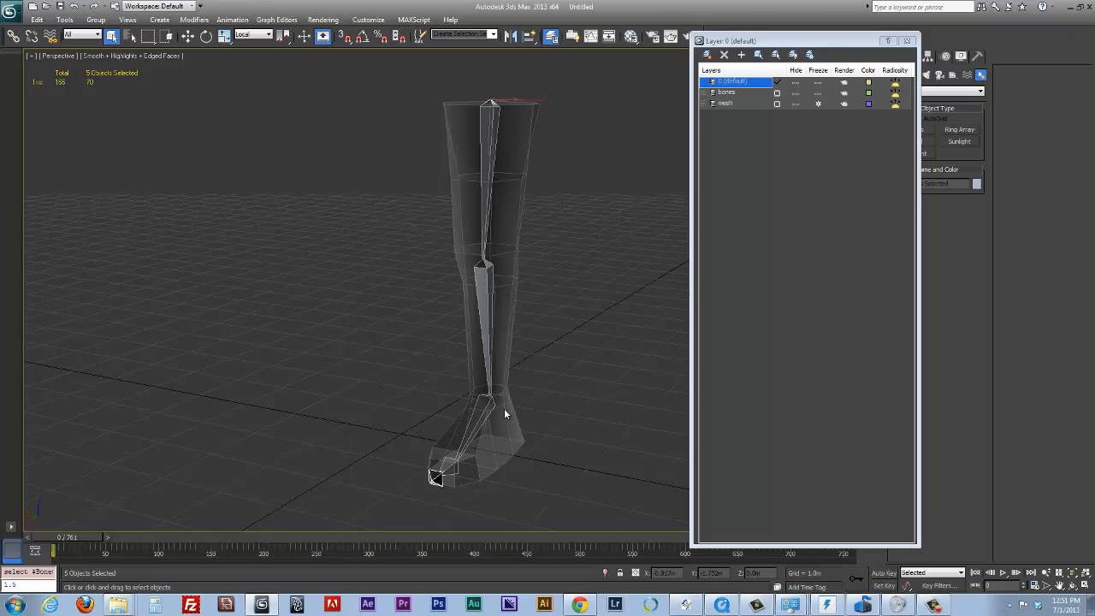
left_click(563, 185)
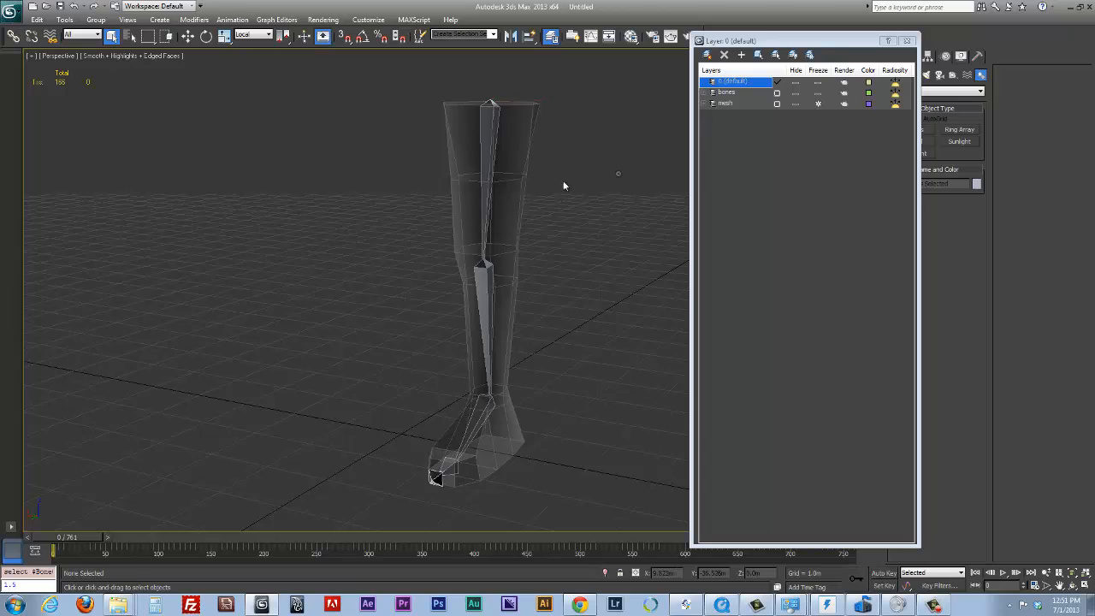
double_click(485, 135)
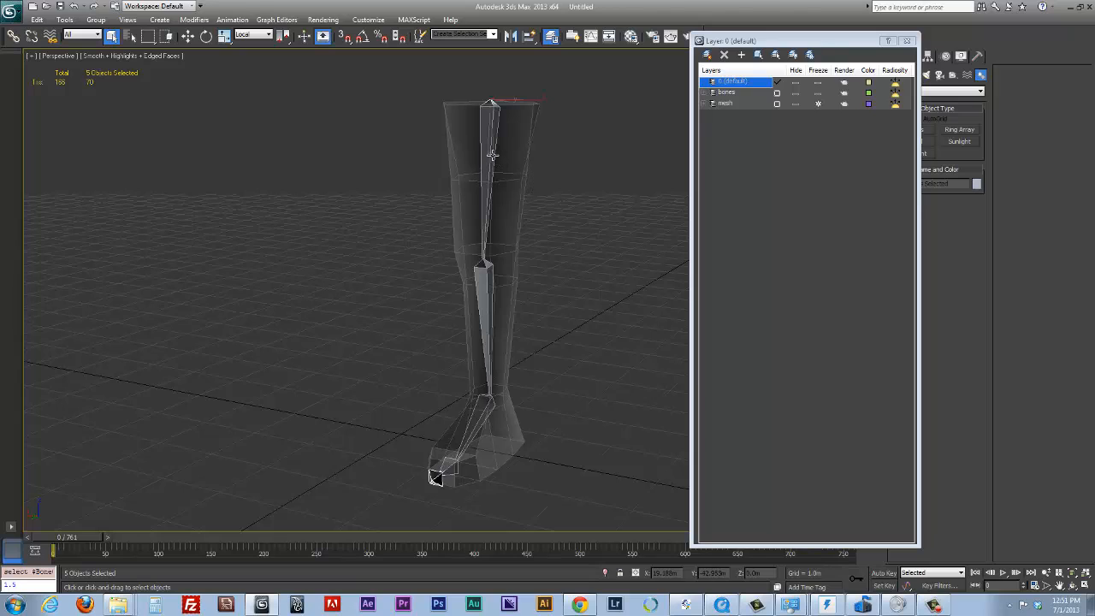
right_click(484, 148, "alt")
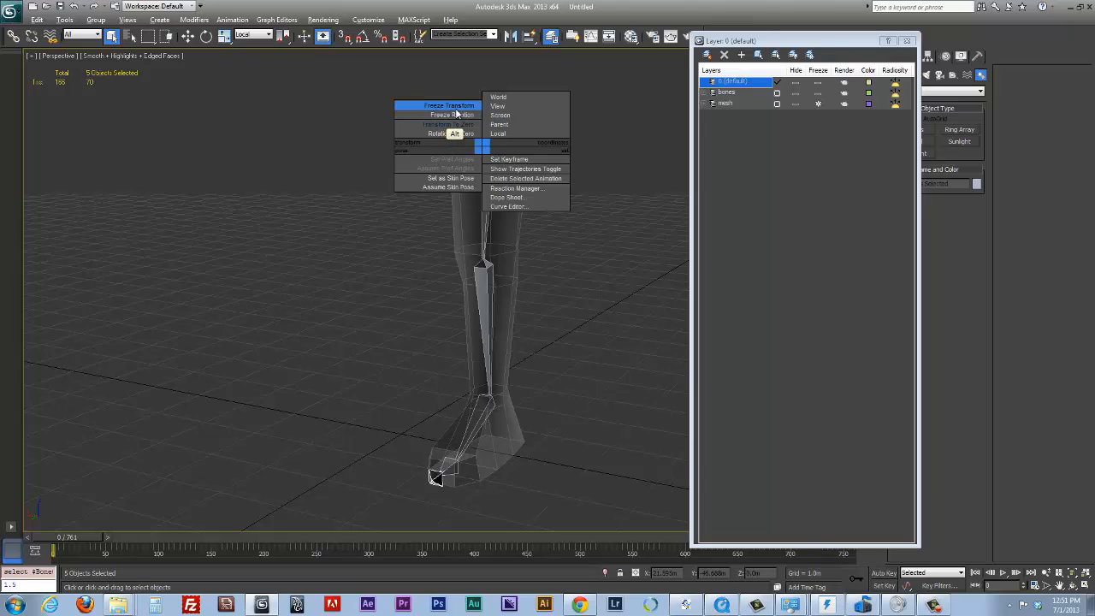
left_click(457, 109)
left_click_drag(576, 249, 287, 151)
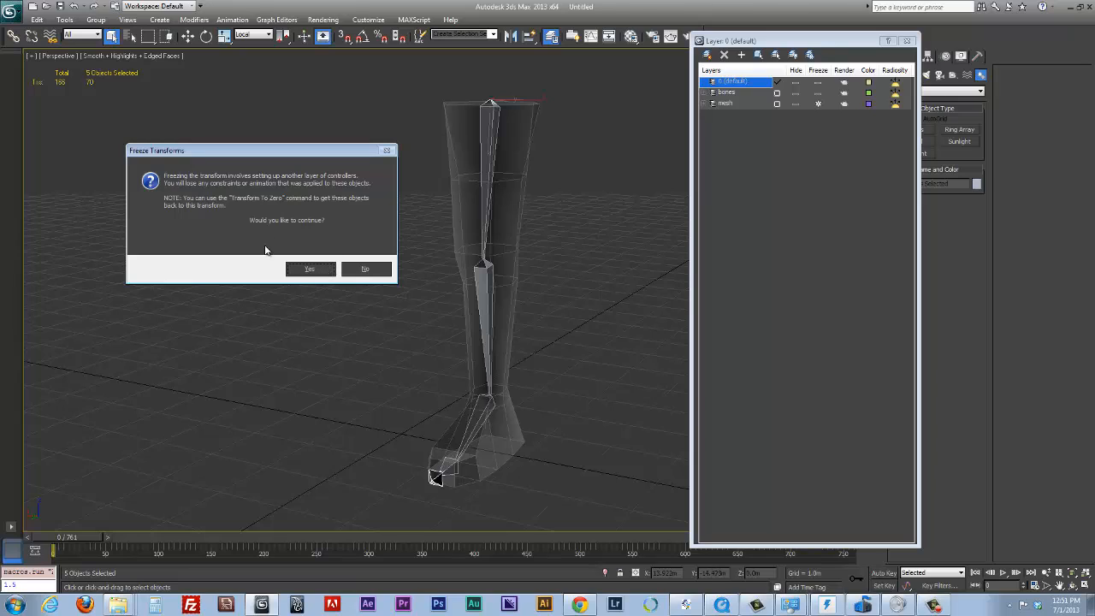
left_click(323, 272)
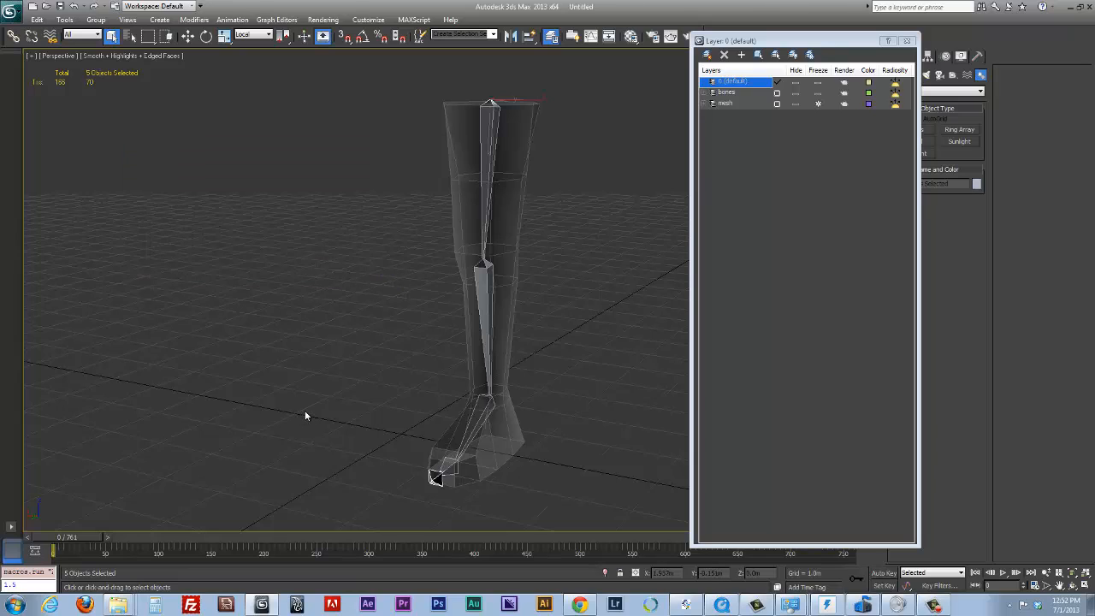
Test the bone chain by rotating the thigh bone forward, bending the shin bone backward and rotating the foot bone upward
left_click(481, 161)
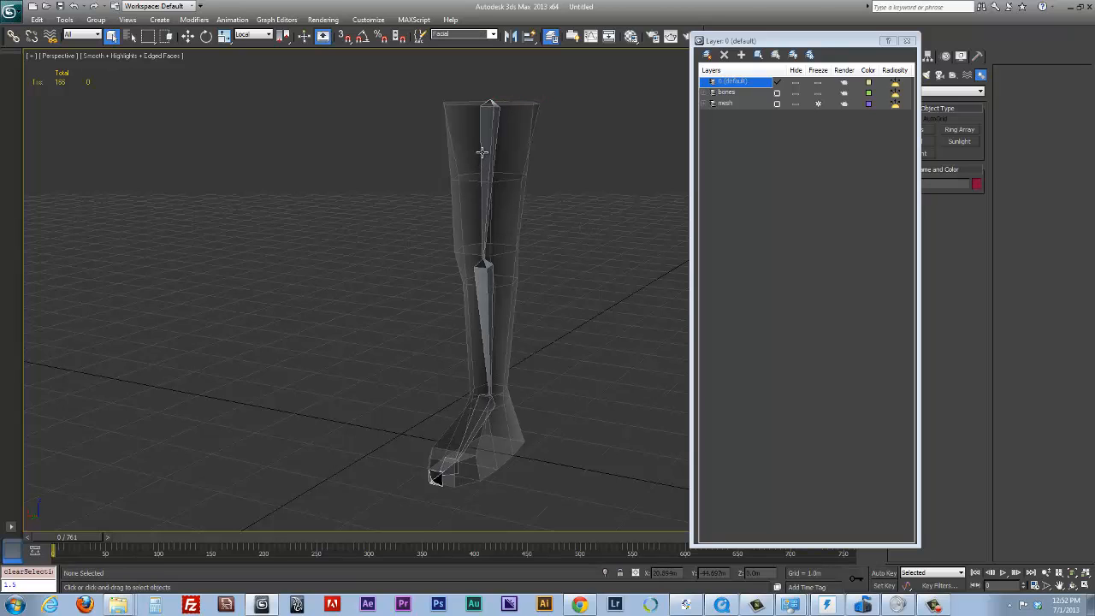
middle_click_drag(528, 177, 502, 185, "alt")
key("e")
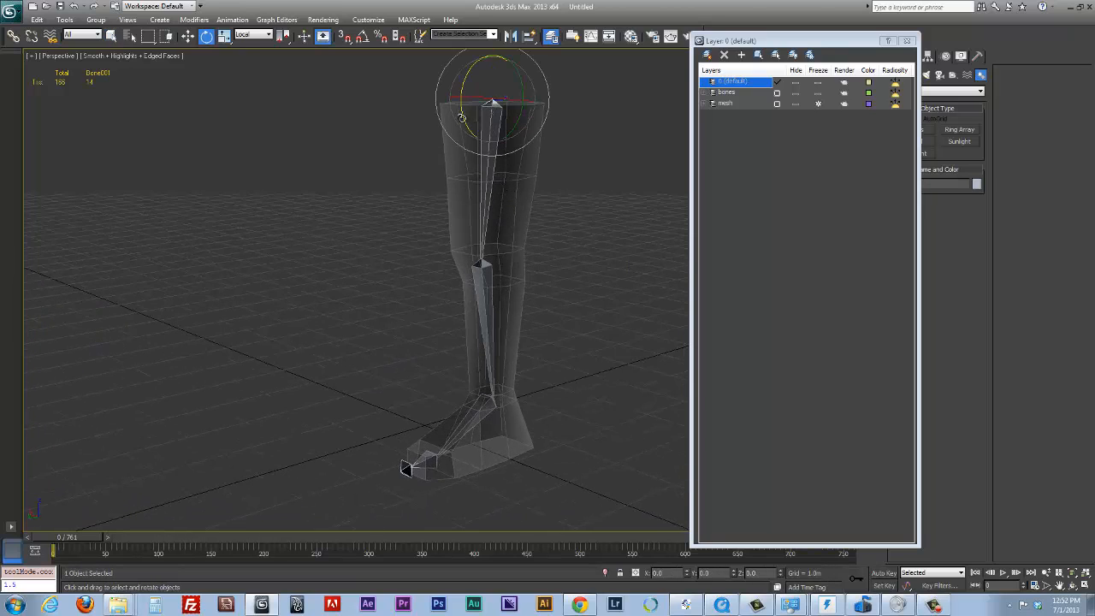
left_click_drag(466, 118, 560, 212)
middle_click_drag(560, 212, 516, 227, "alt")
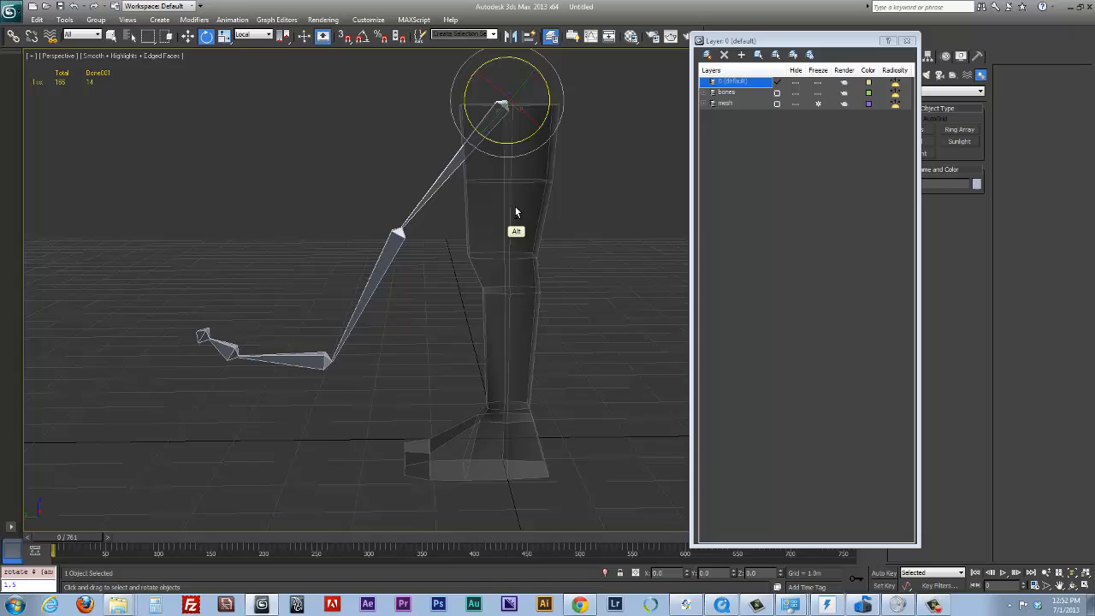
left_click(392, 256)
left_click_drag(428, 260, 533, 273)
left_click(505, 351)
left_click_drag(537, 370, 450, 384)
middle_click_drag(464, 391, 666, 386, "alt")
left_click(603, 319)
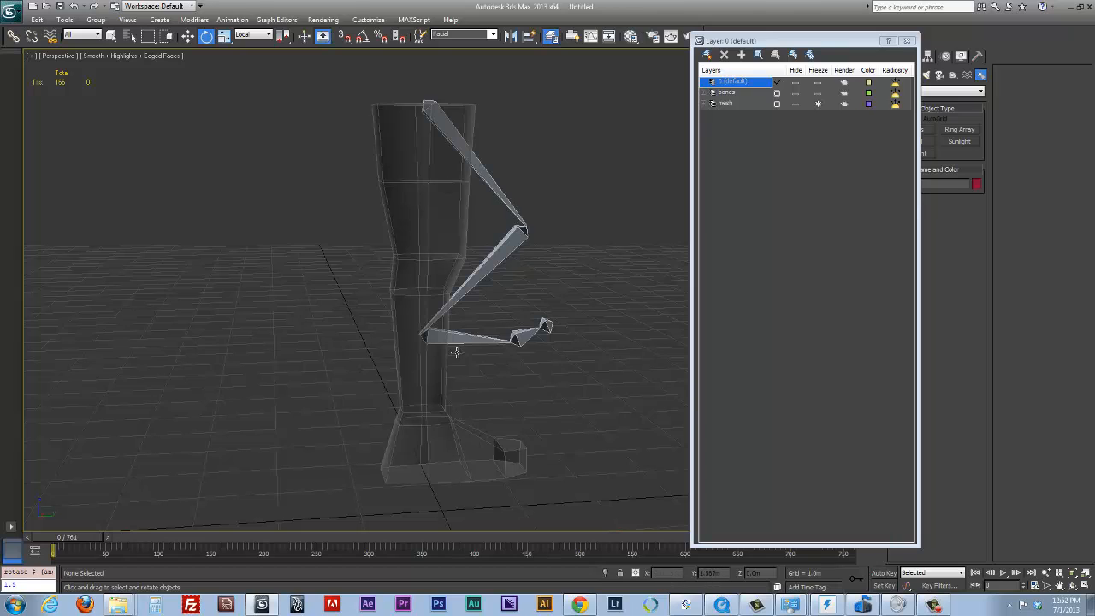
Select the whole posed bone chain and return it to its frozen pose with Transform To Zero
double_click(498, 189)
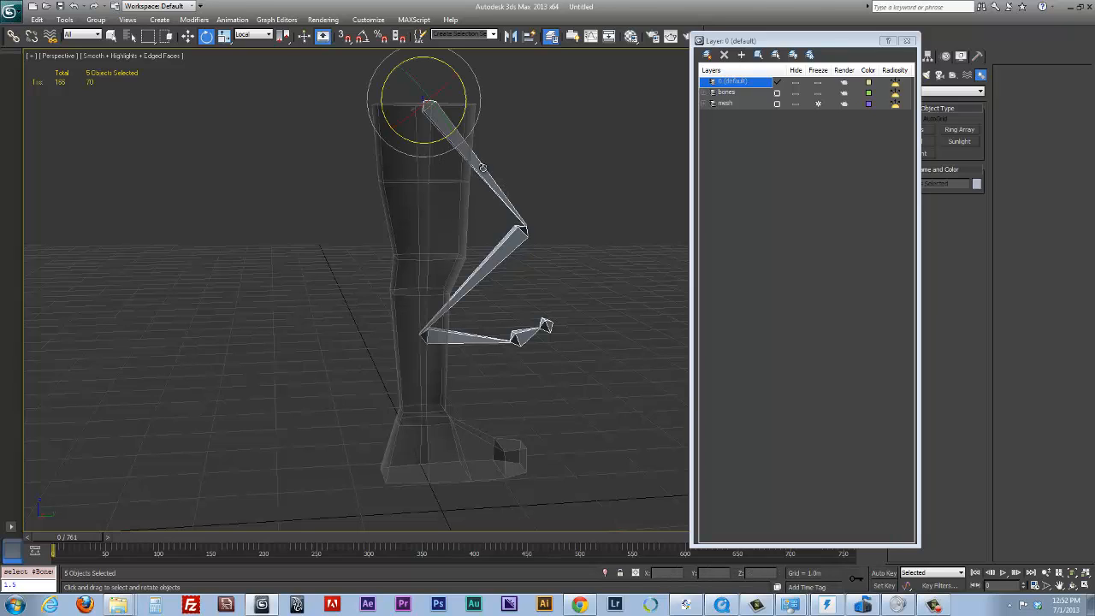
right_click(475, 163, "alt")
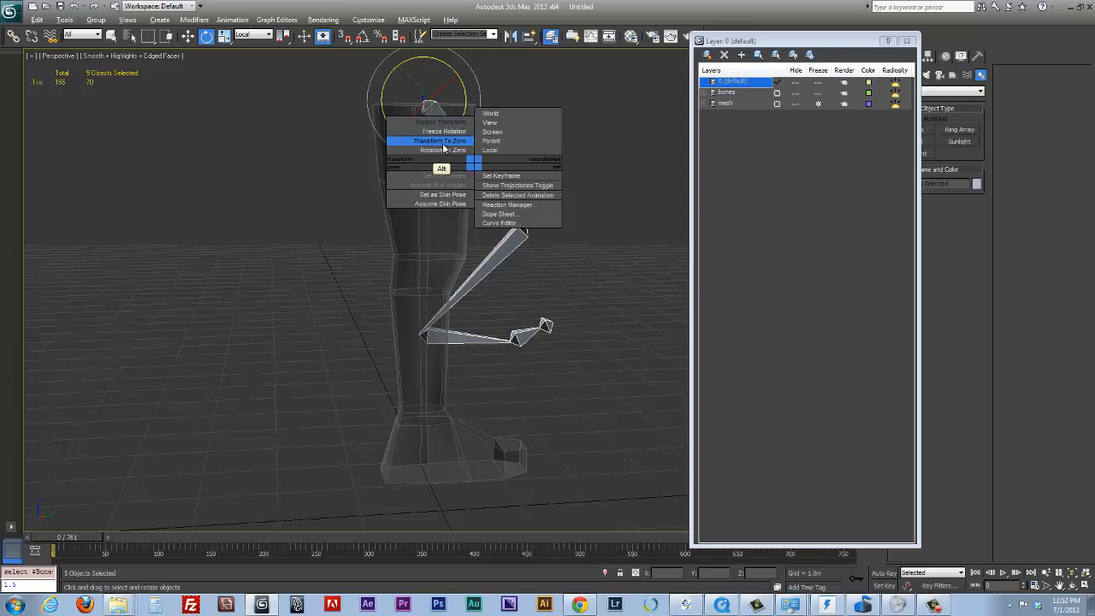
left_click(439, 140)
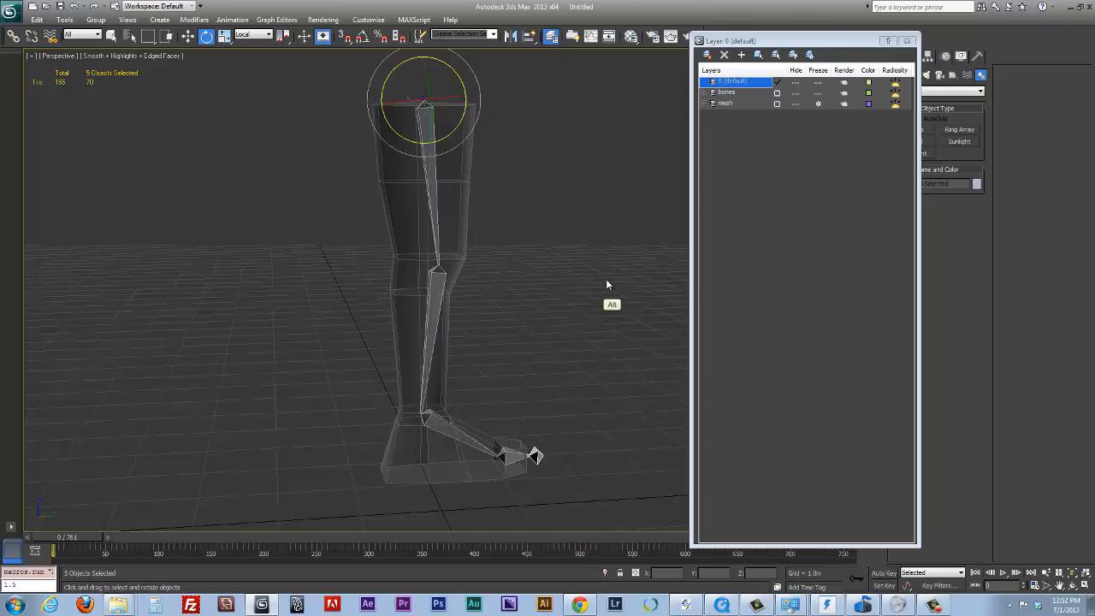
mouse_move(605, 283)
middle_mouse_down("alt")
mouse_move(423, 282)
mouse_move(565, 300)
mouse_move(621, 294)
mouse_move(602, 286)
mouse_move(517, 303)
mouse_move(540, 302)
mouse_move(626, 279)
middle_mouse_up("alt")
Move the layer dialog clear of the command panel, and unfreeze and refreeze the mesh layer
left_click_drag(850, 43, 818, 117)
middle_click_drag(527, 263, 611, 294, "alt")
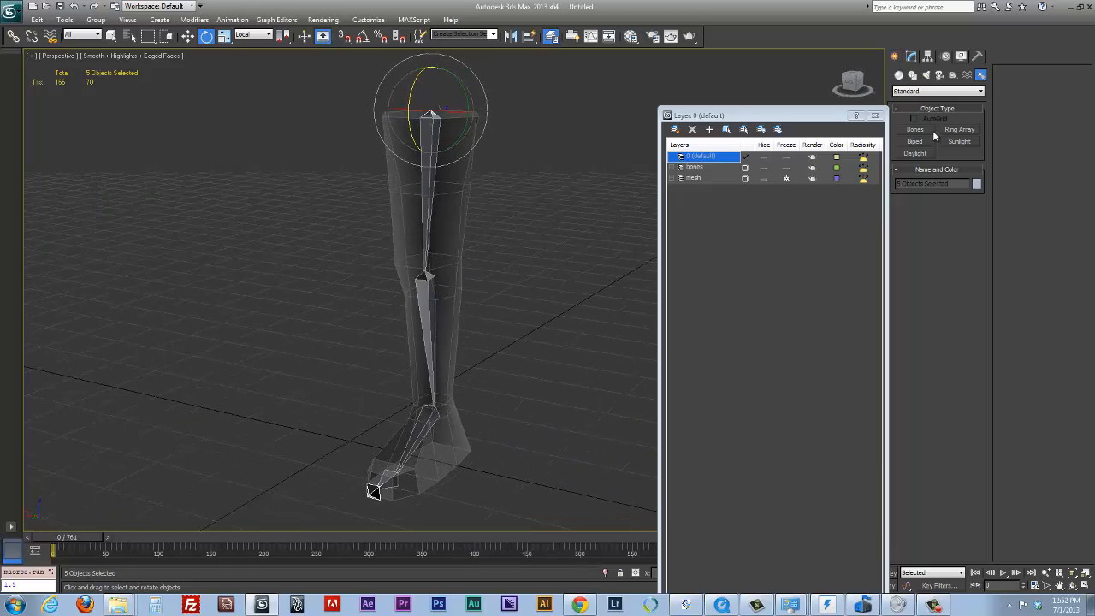
left_click(659, 145)
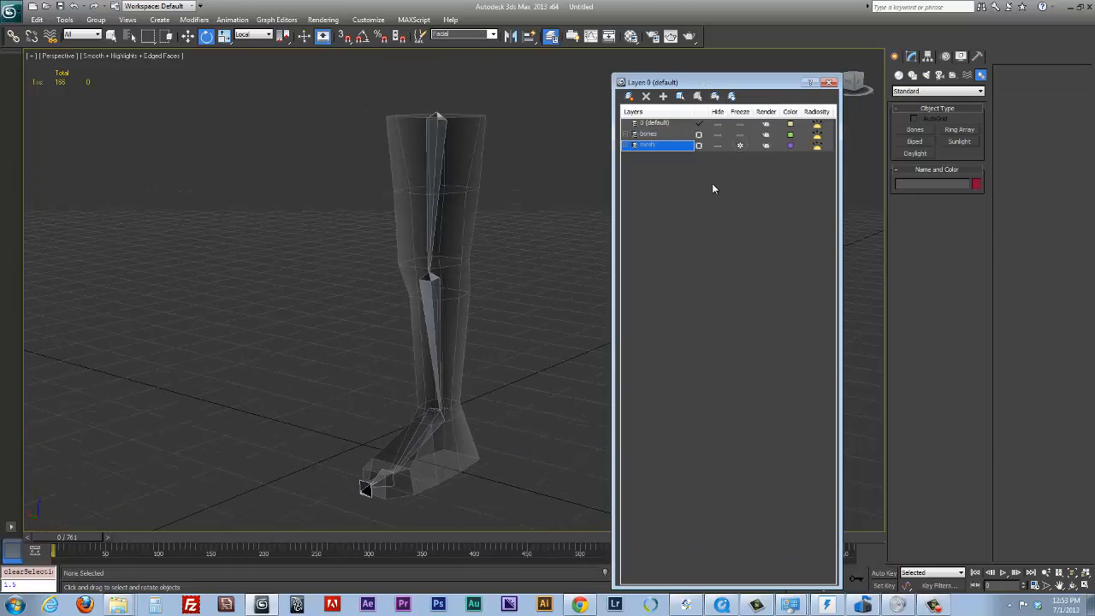
left_click(739, 147)
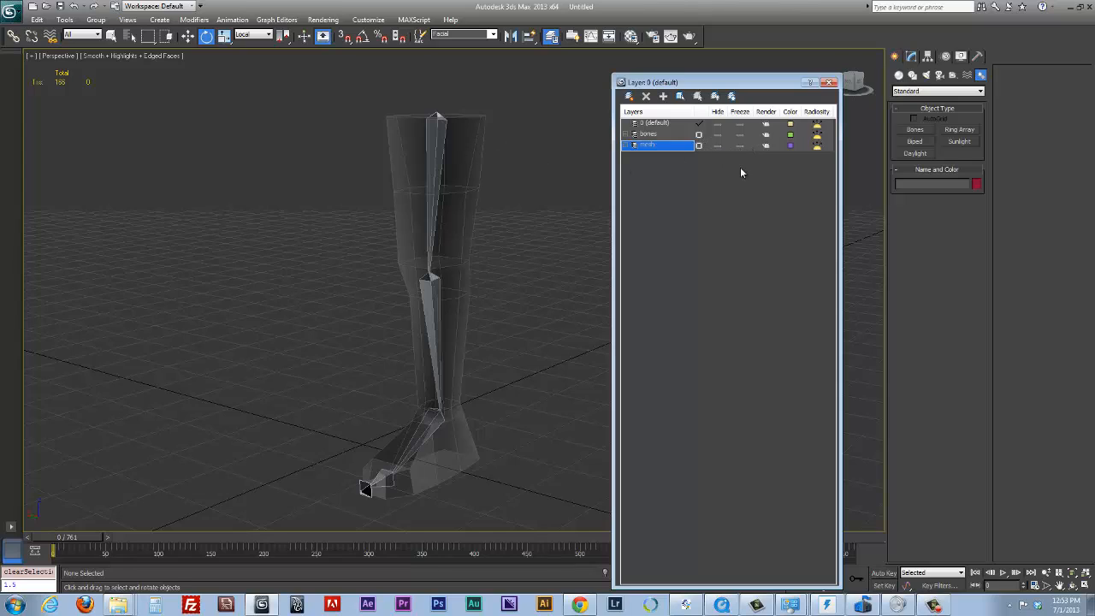
left_click(740, 146)
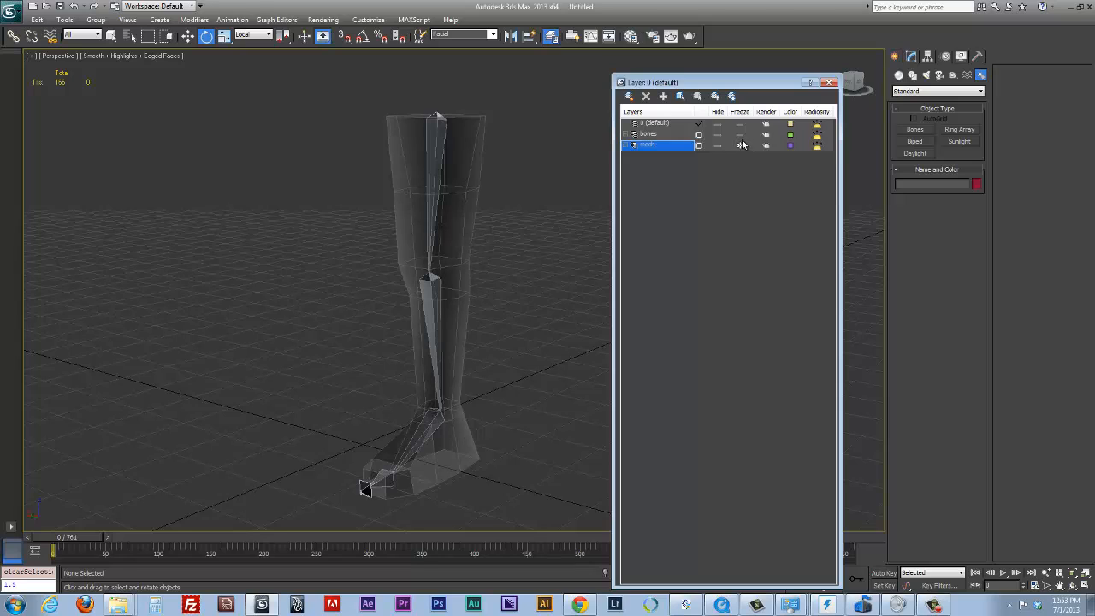
Rename the thigh bone as bone_thigh_l
left_click(441, 276)
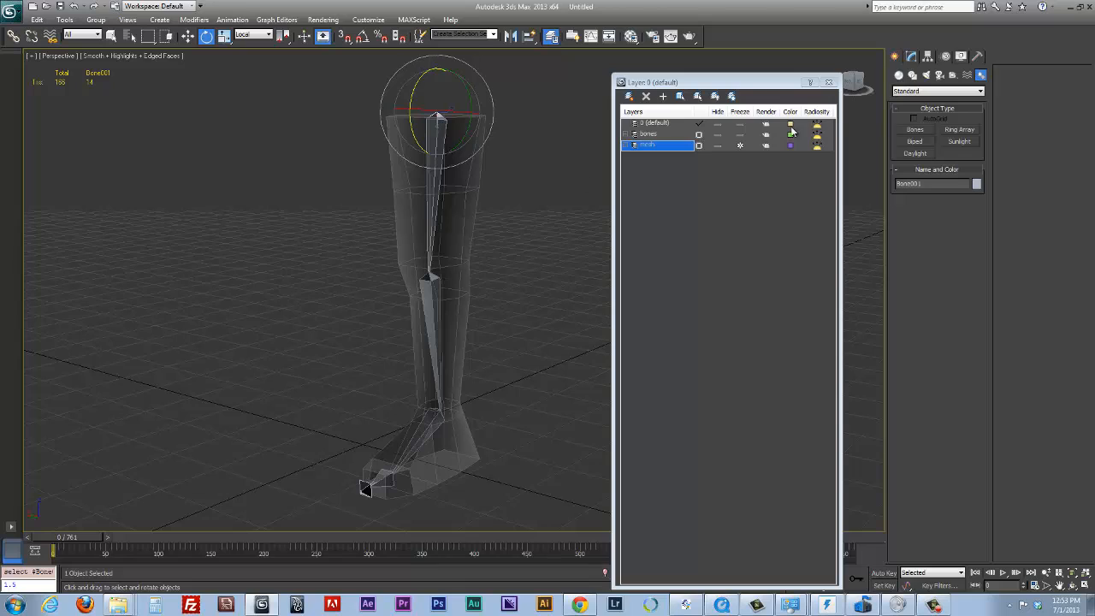
left_click(912, 57)
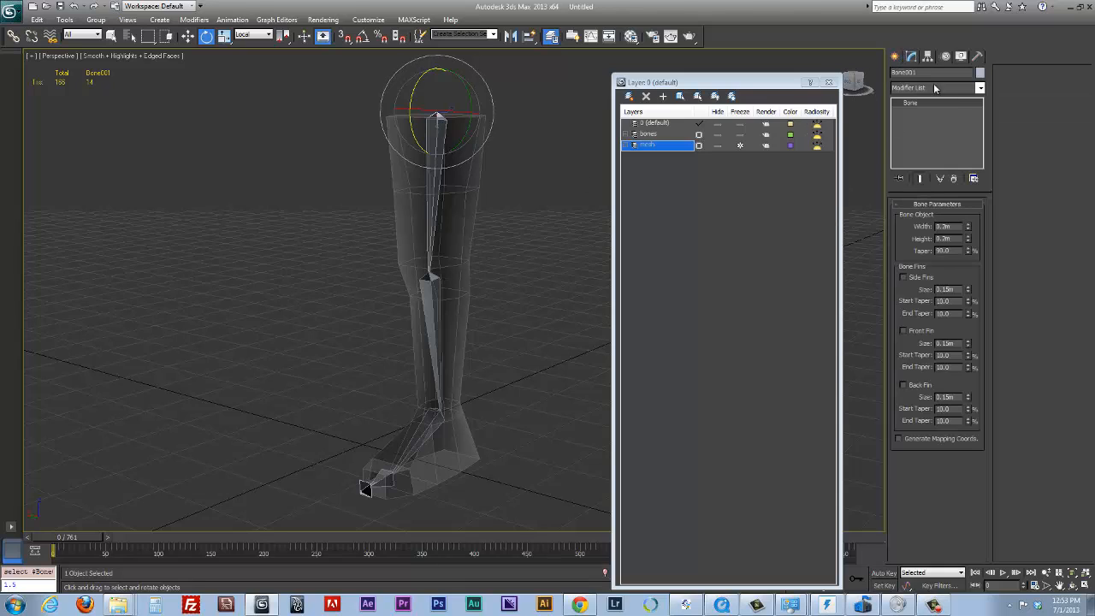
left_click(929, 73)
type("bone_thigh_l")
Rename the shin bone as bone_calf_l and the bone running from the ankle into the foot as bone_ankle_l
left_click(424, 287)
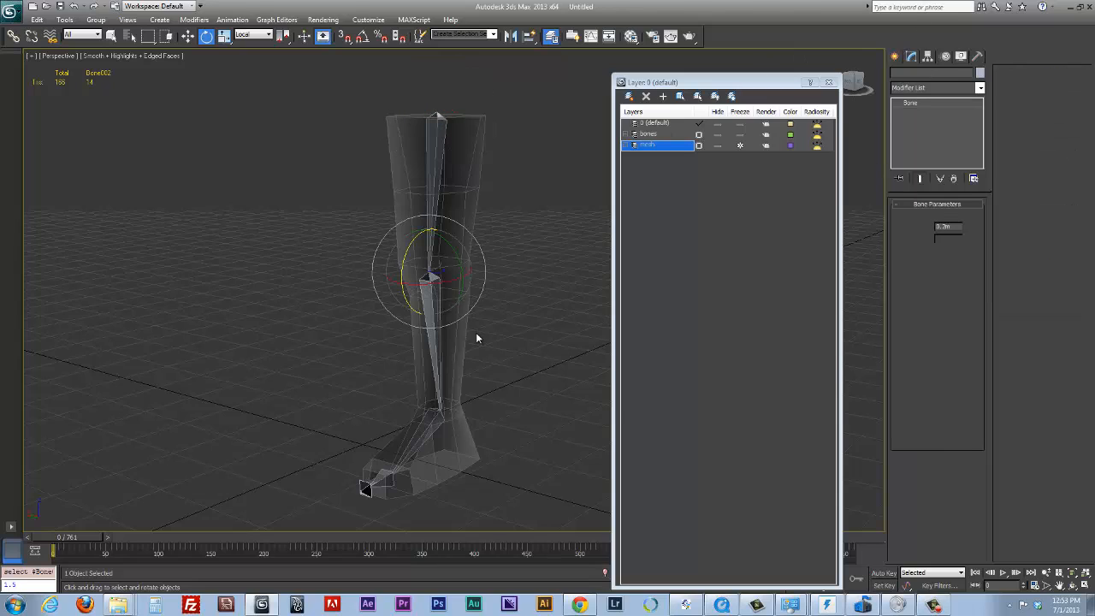
left_click_drag(920, 74, 847, 135)
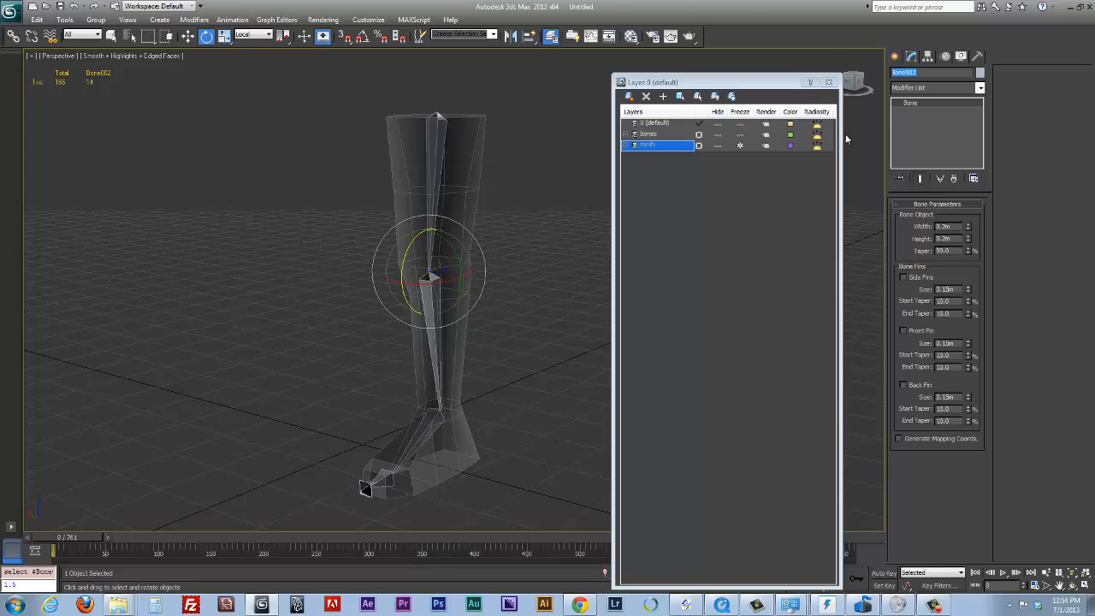
type("bone_calf_l")
left_click(420, 432)
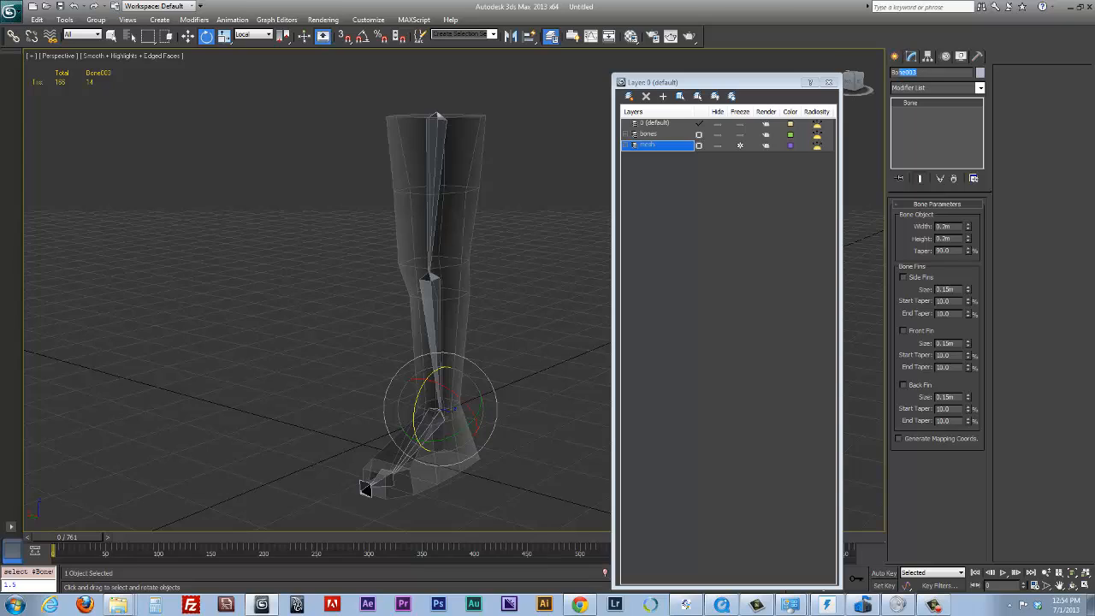
type("bone_a")
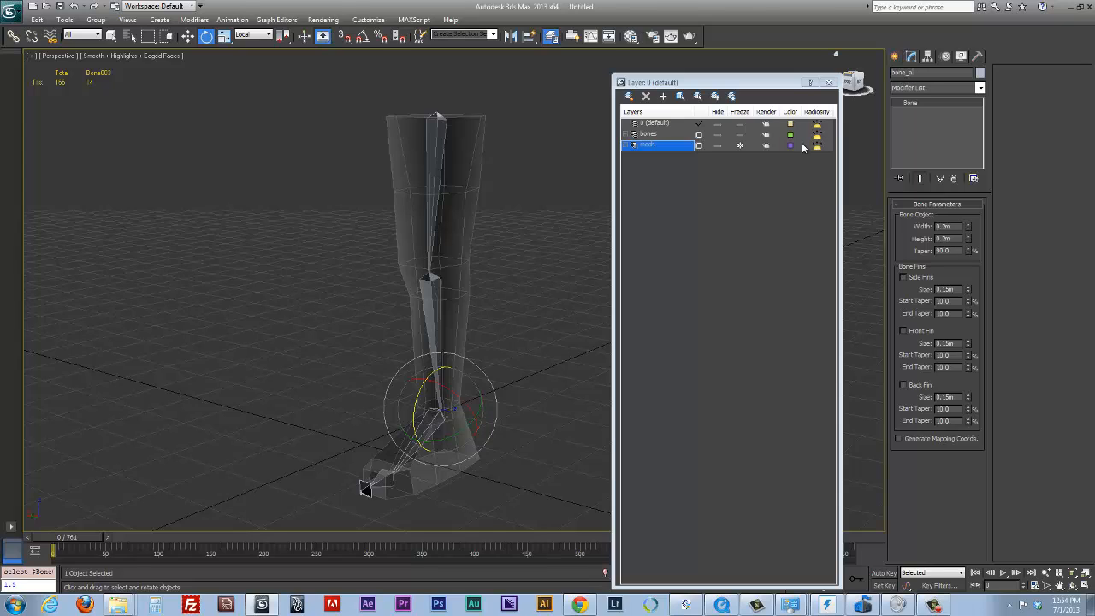
type("nkle_l")
Rename the toe bone at the front of the foot as bone_toe_l and deselect it
left_click(376, 484)
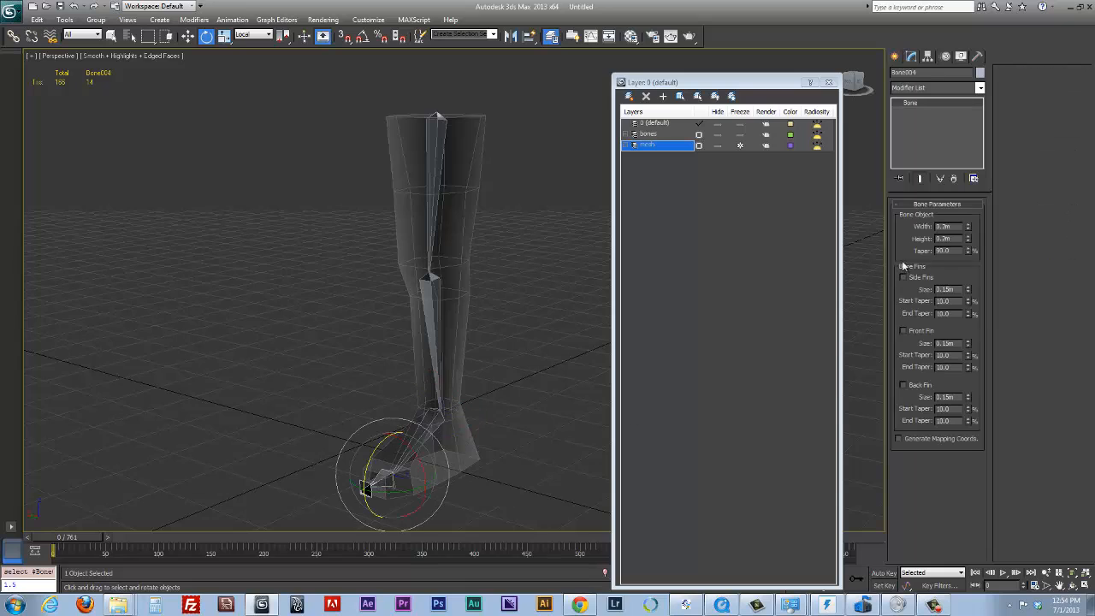
left_click_drag(923, 72, 892, 72)
type("bone_toe_l")
left_click(289, 469)
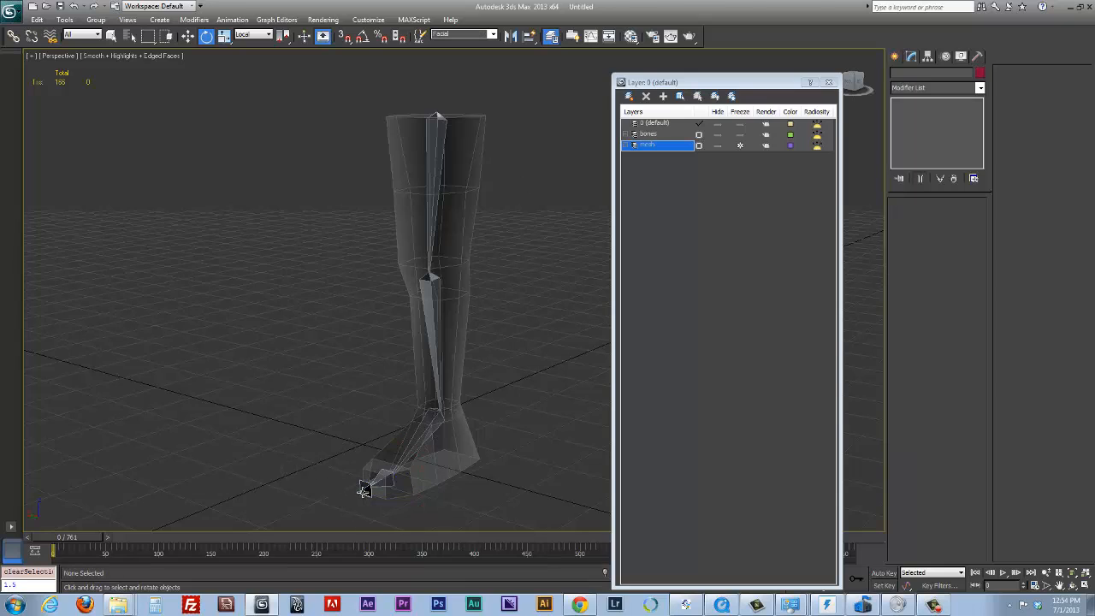
Select the small end bone at the tip of the foot and rename it as end_foot_l
left_click(364, 488)
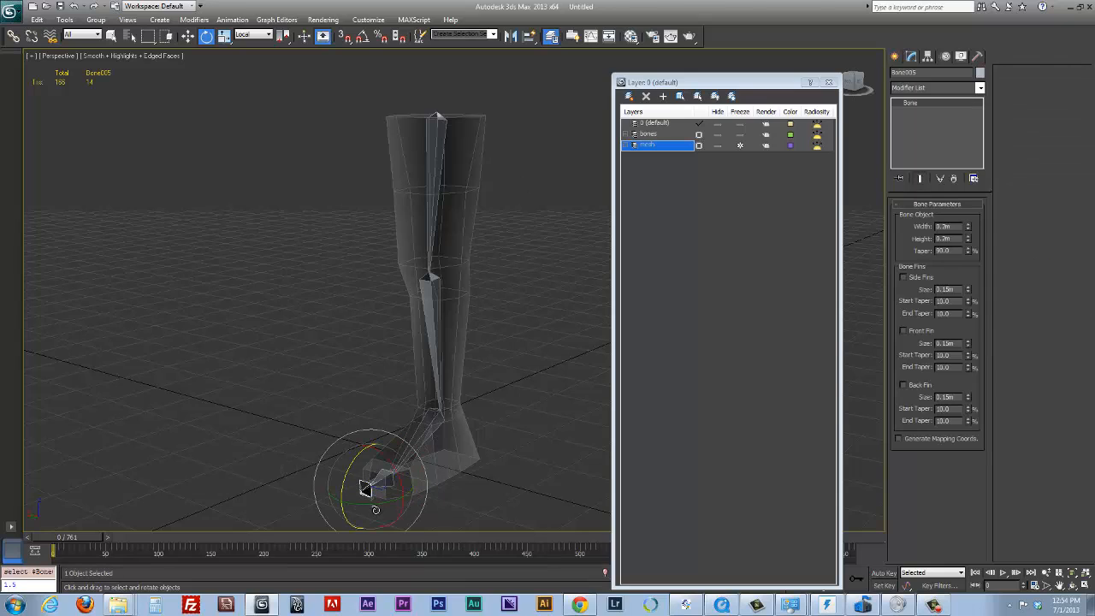
middle_click_drag(468, 448, 432, 449, "alt")
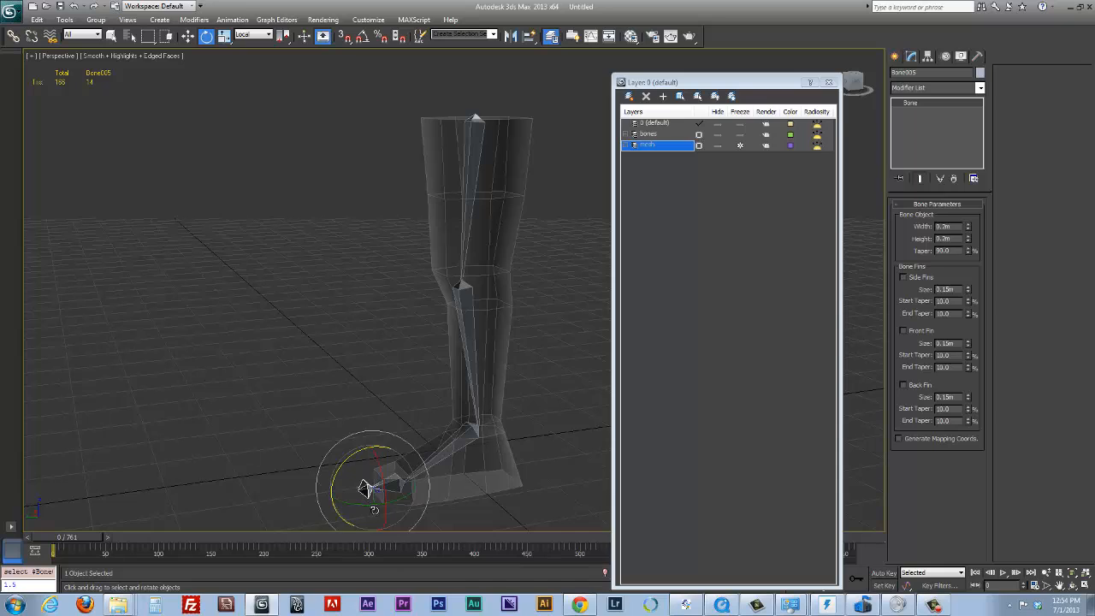
left_click(302, 448)
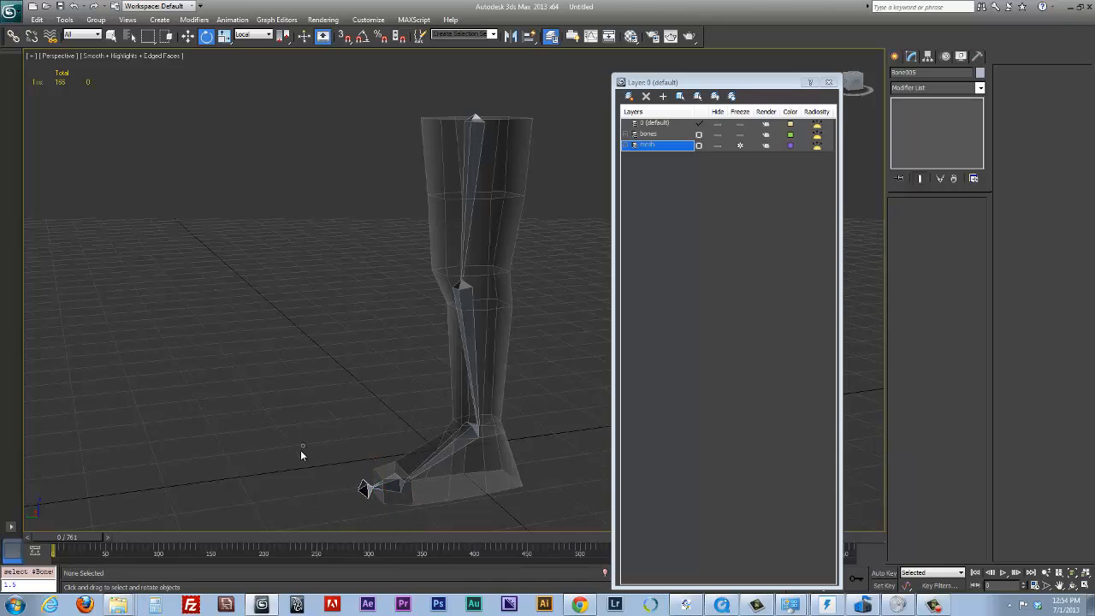
left_click(364, 487)
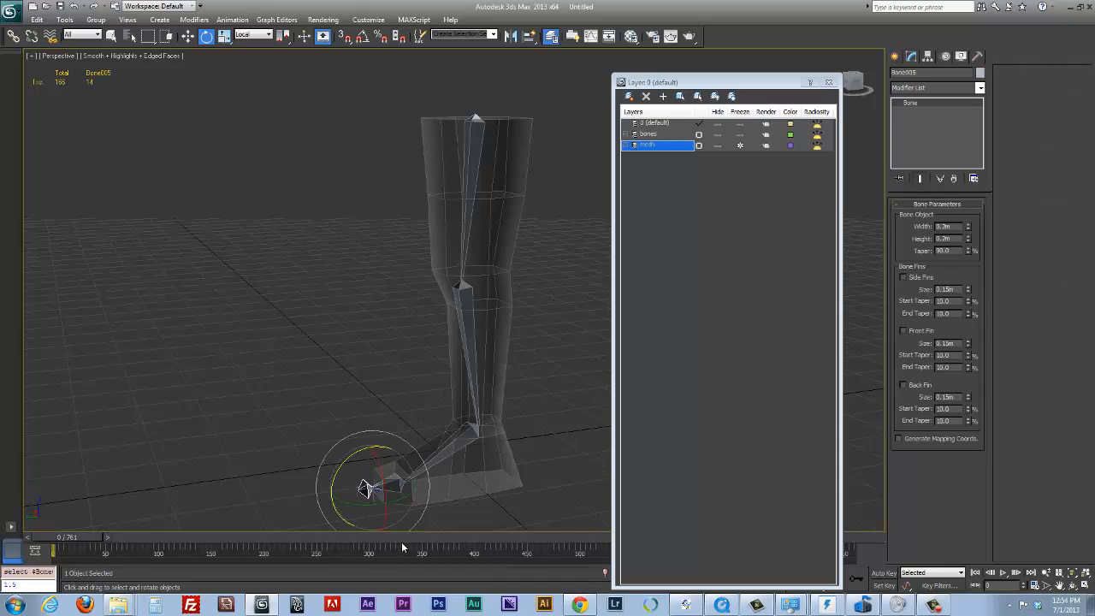
left_click(923, 73)
key("Return")
Expand the bones layer in the layer list to check the names of the bones it contains
middle_click_drag(528, 314, 563, 314, "alt")
left_click(648, 243)
left_click(650, 147)
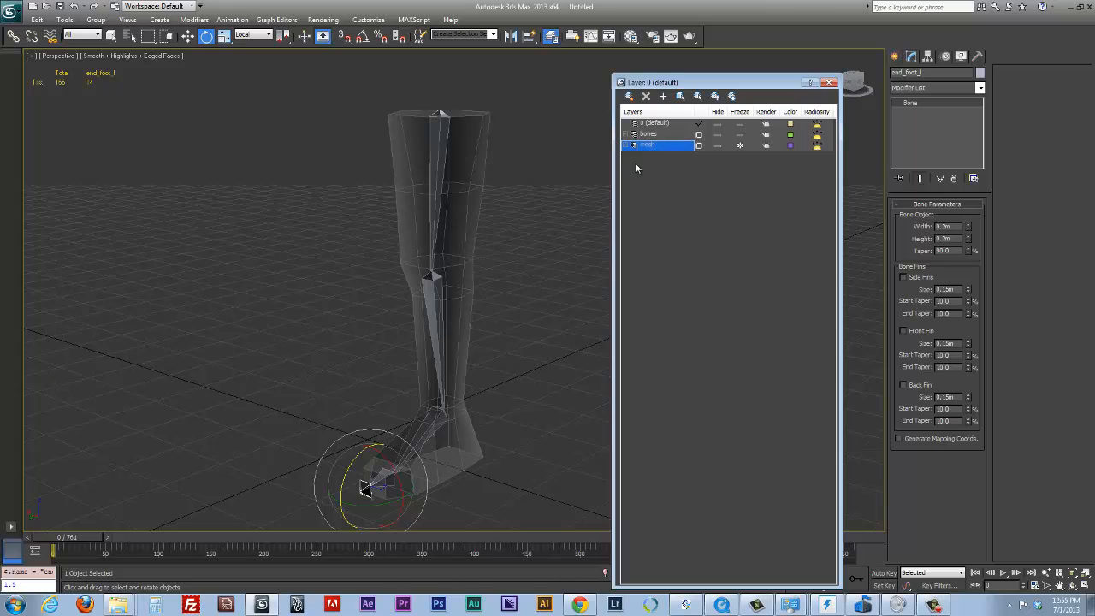
left_click(635, 135)
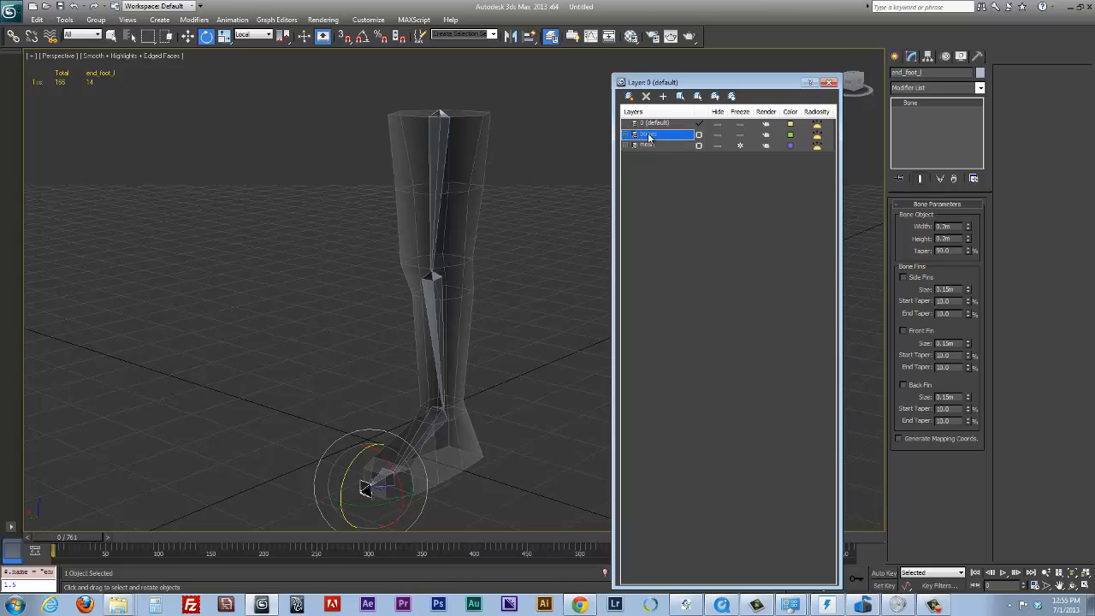
left_click(635, 135)
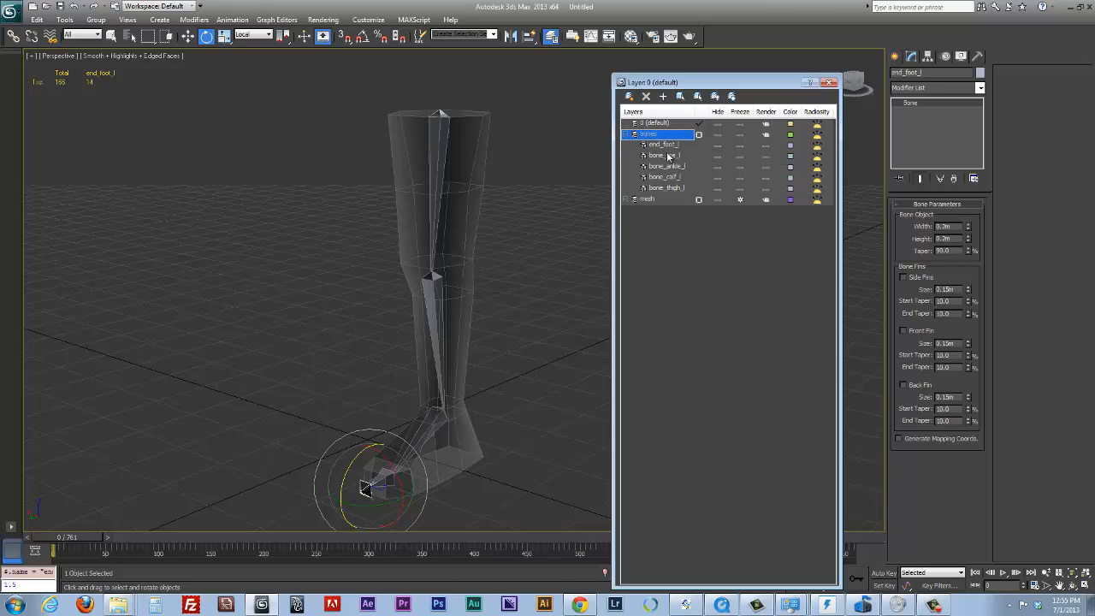
Select the cylinder-based leg mesh through the mesh layer and rename it as leg_proxy
left_click(671, 225)
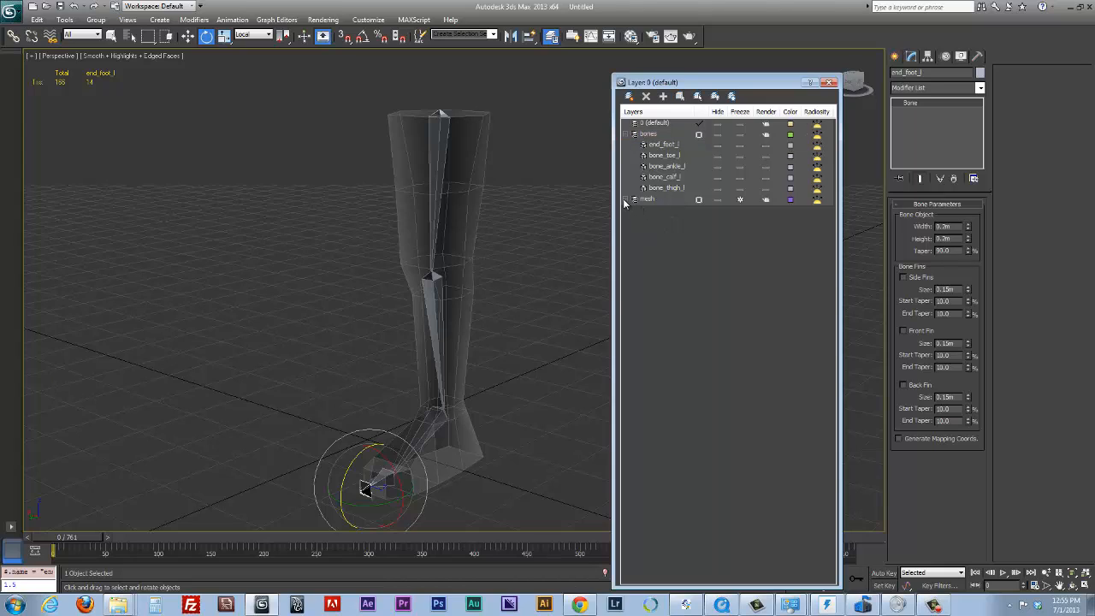
left_click(634, 199)
left_click(663, 209)
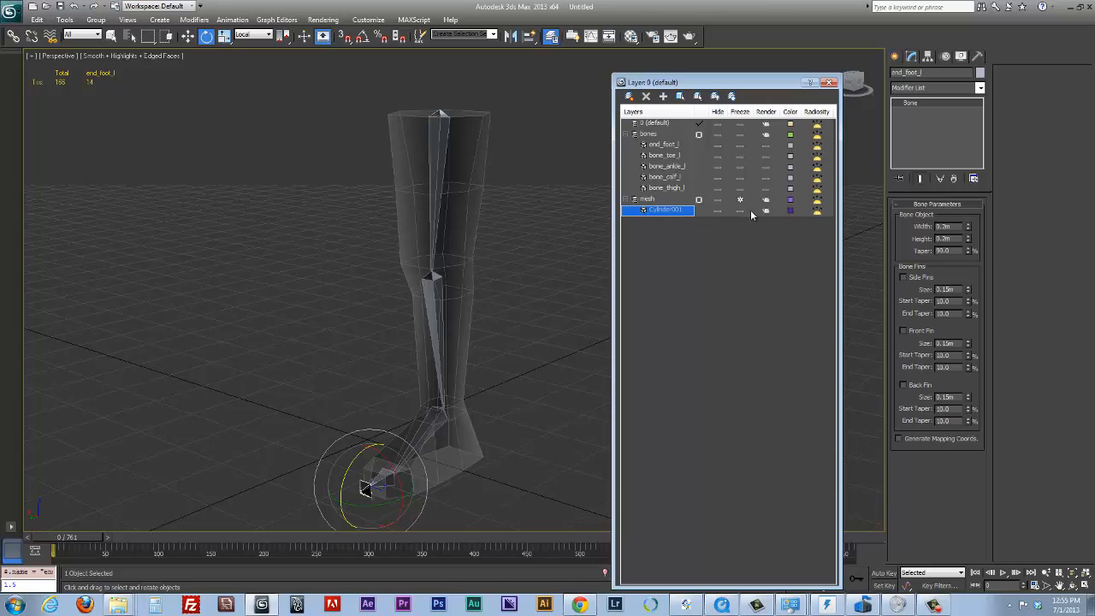
left_click(560, 238)
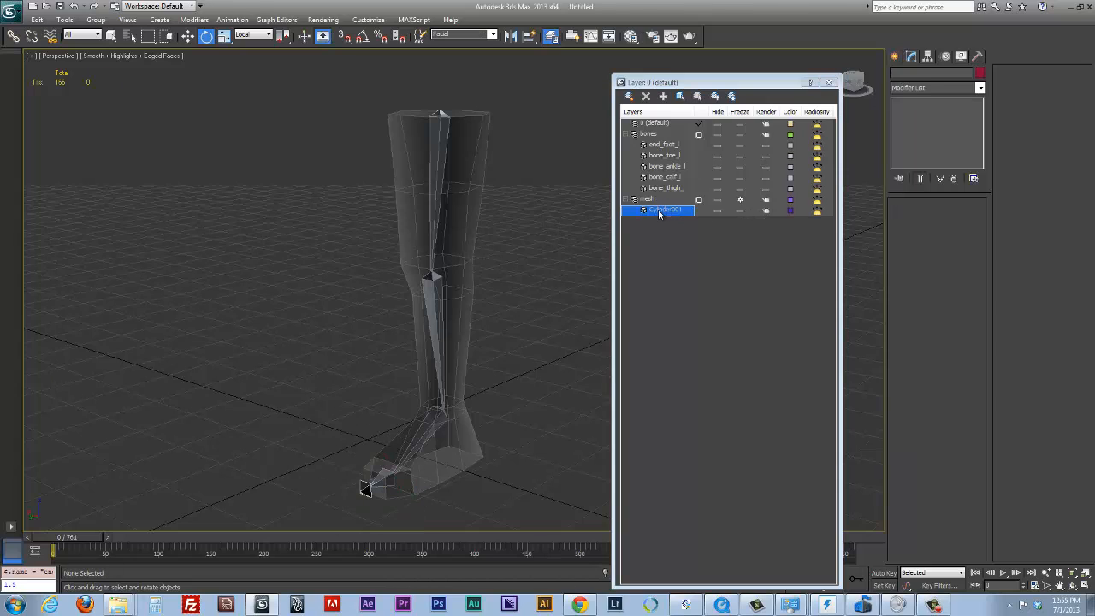
left_click(651, 202)
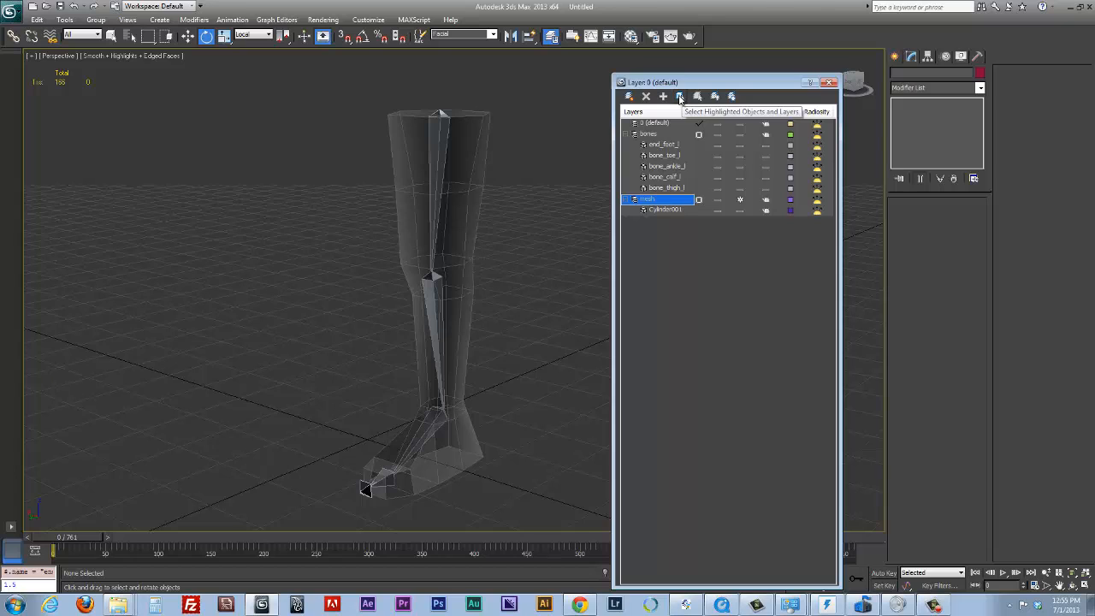
left_click(680, 97)
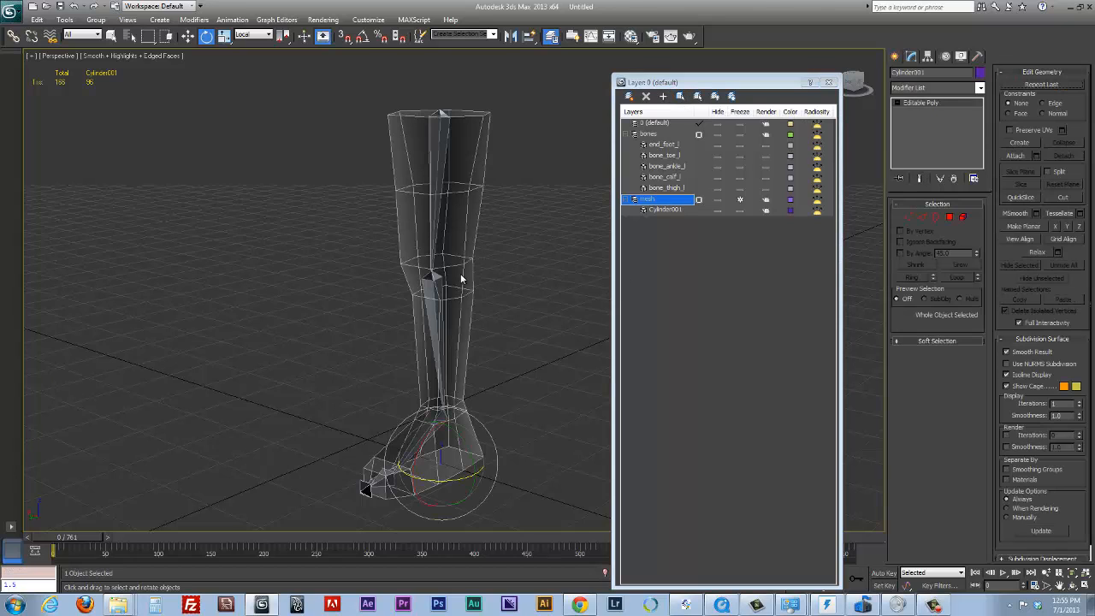
left_click(928, 72)
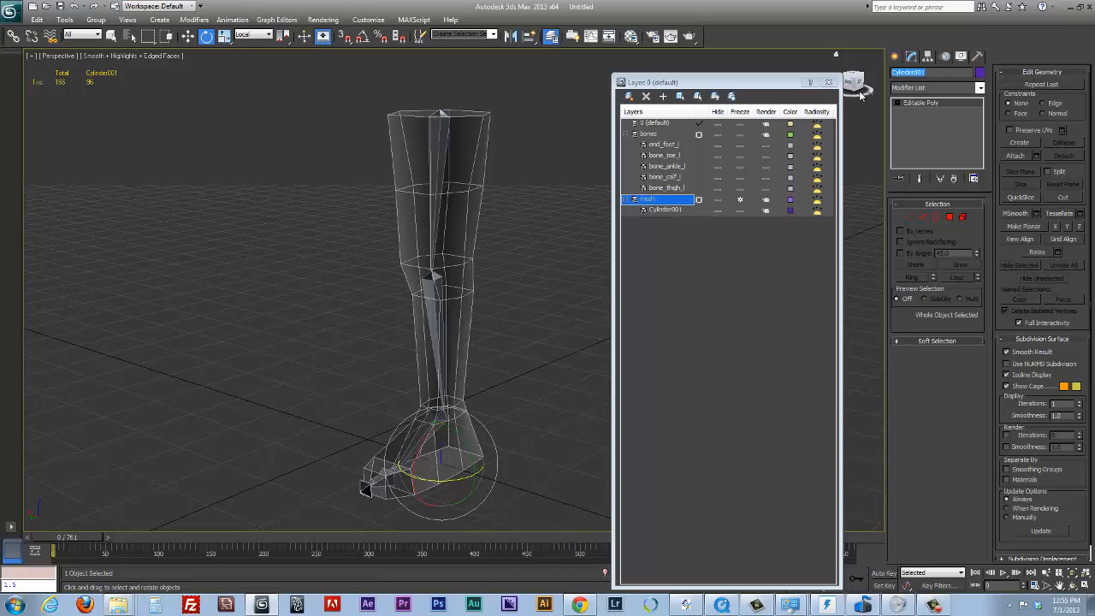
type("c")
key("Return")
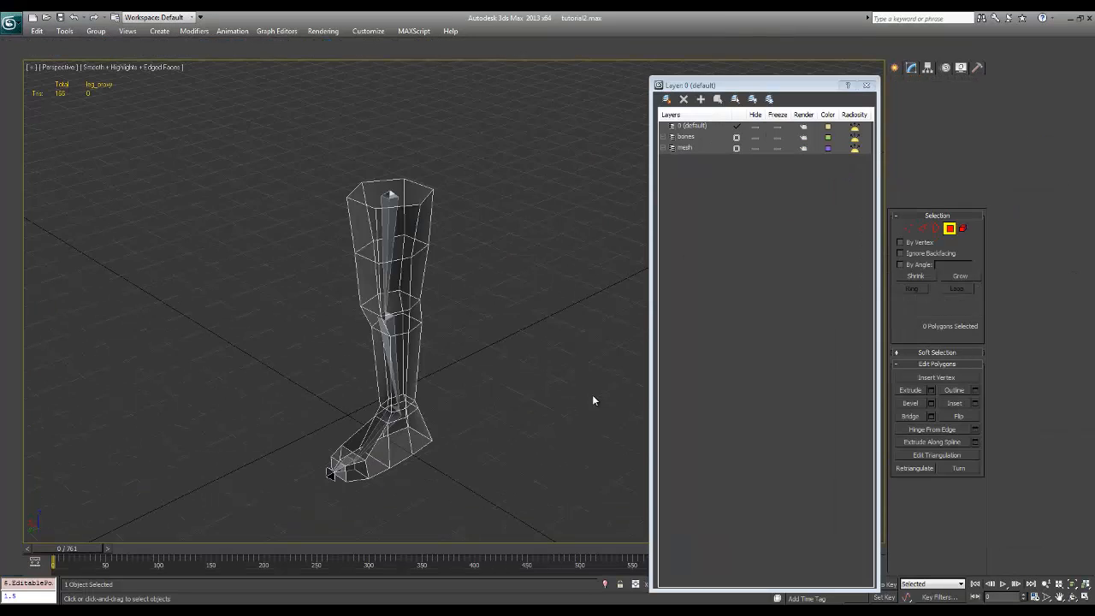
Leave polygon editing on the leg mesh, reselect it as a whole object and apply a Skin modifier
key("4")
middle_click_drag(548, 356, 394, 355, "alt")
left_click(724, 212)
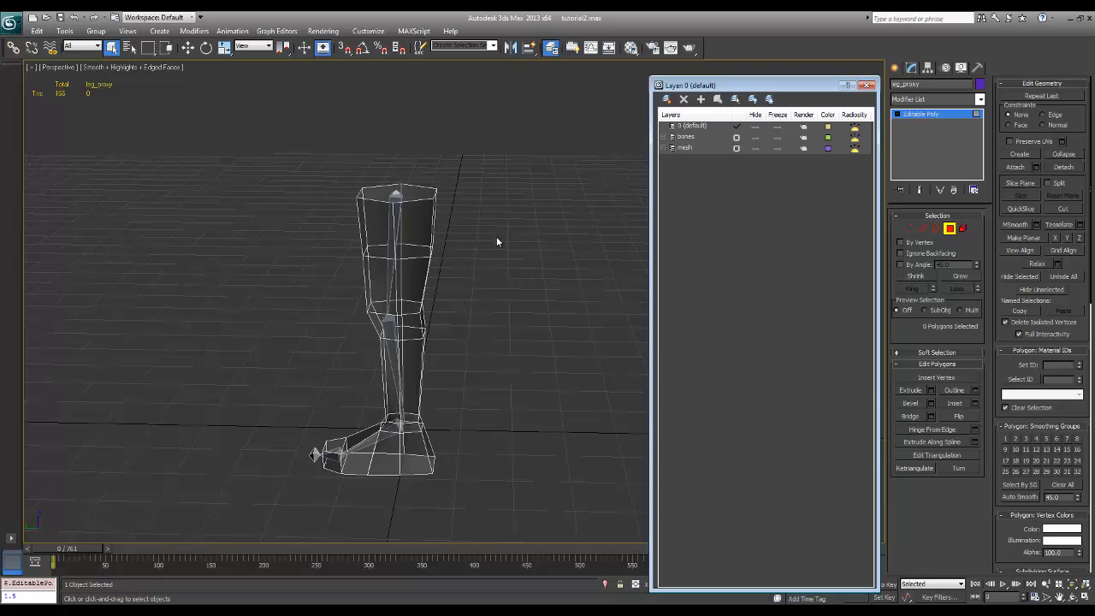
mouse_move(496, 238)
middle_mouse_down("alt")
mouse_move(524, 230)
mouse_move(514, 234)
middle_mouse_up("alt")
left_click(953, 228)
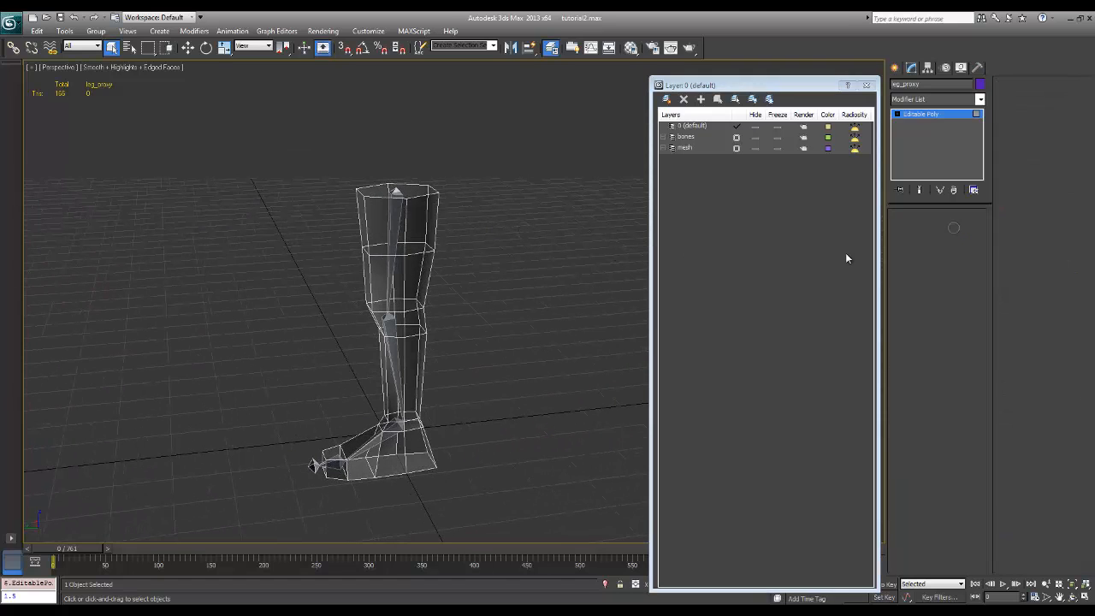
left_click(505, 222)
left_click(435, 219)
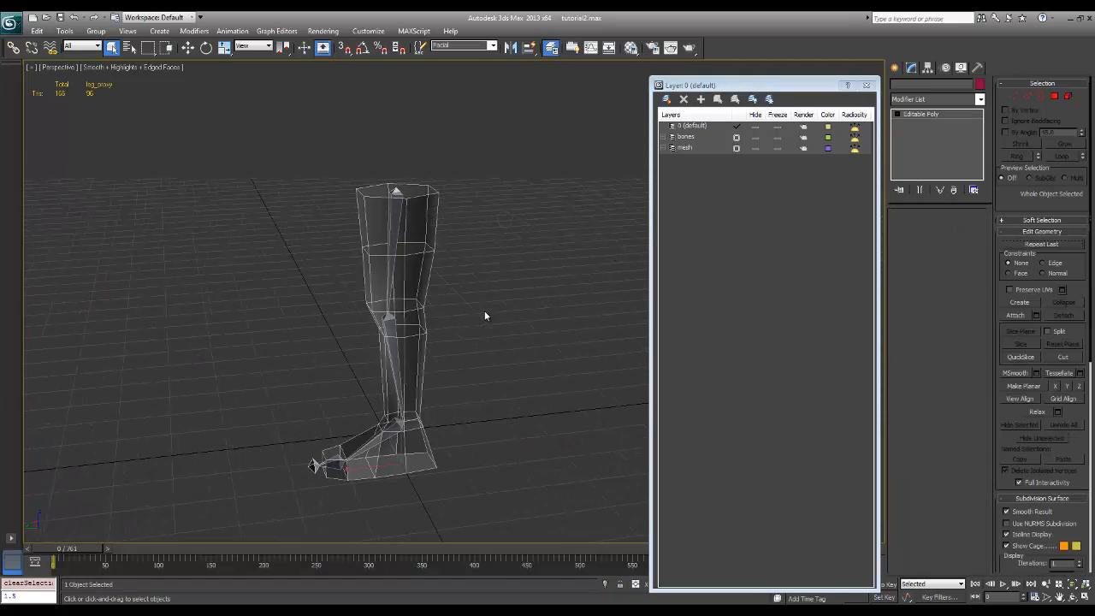
left_click(980, 99)
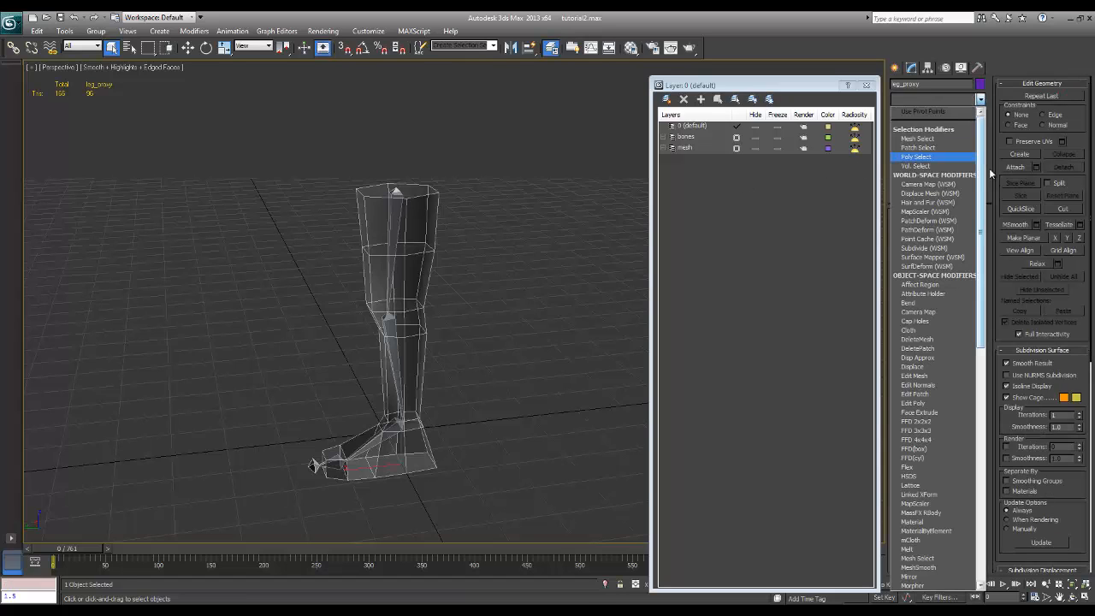
left_click_drag(983, 160, 1012, 370)
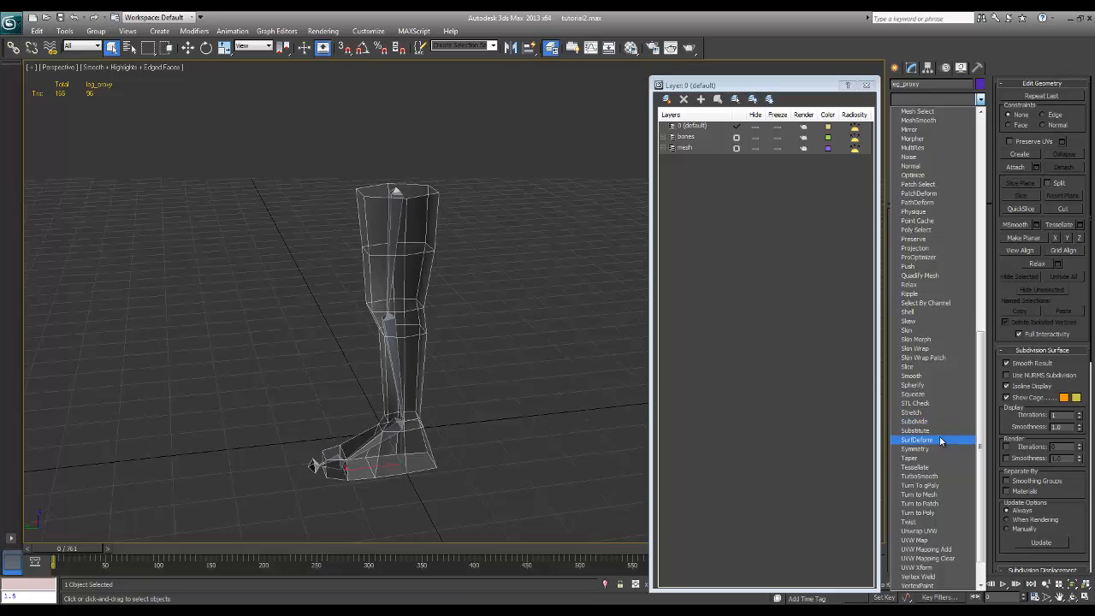
left_click(909, 332)
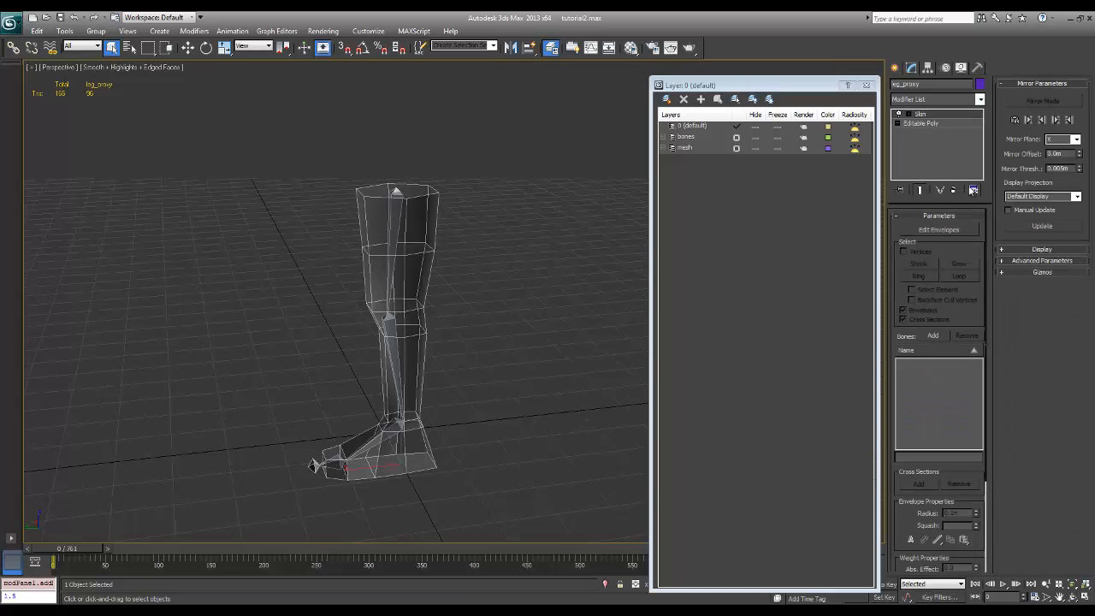
Select the whole bone hierarchy from the thigh bone to check the chain, and return to the leg mesh
middle_click_drag(542, 292, 499, 313, "alt")
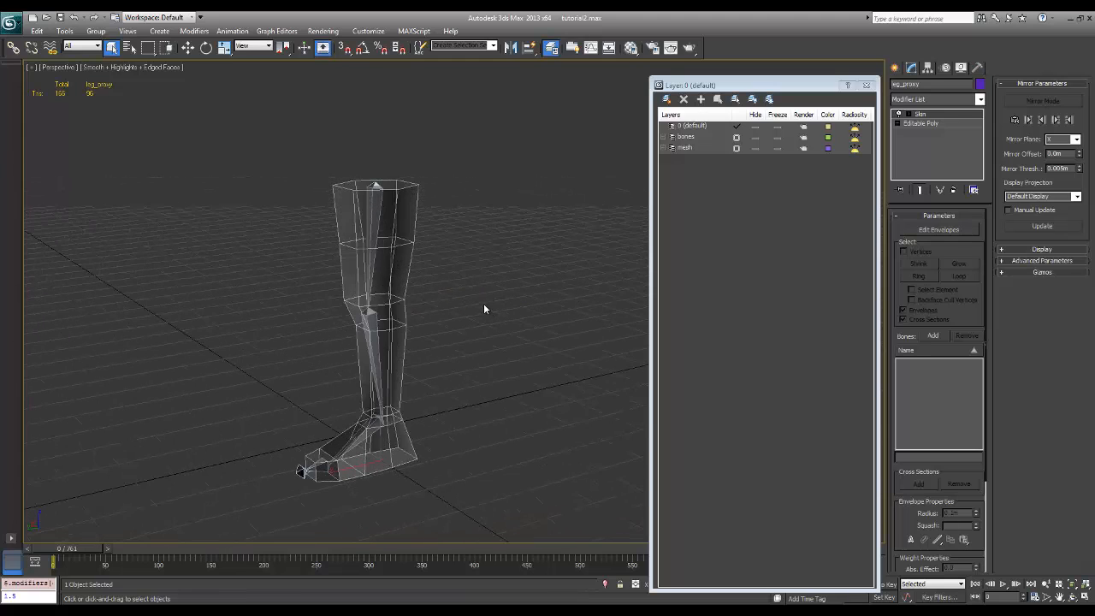
double_click(374, 185)
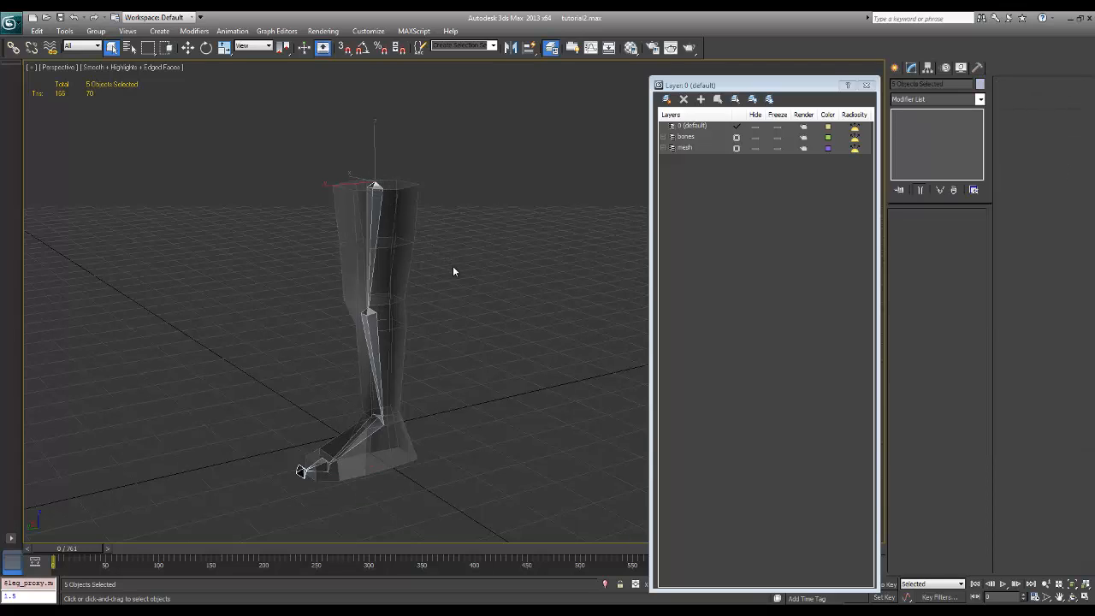
left_click(374, 185)
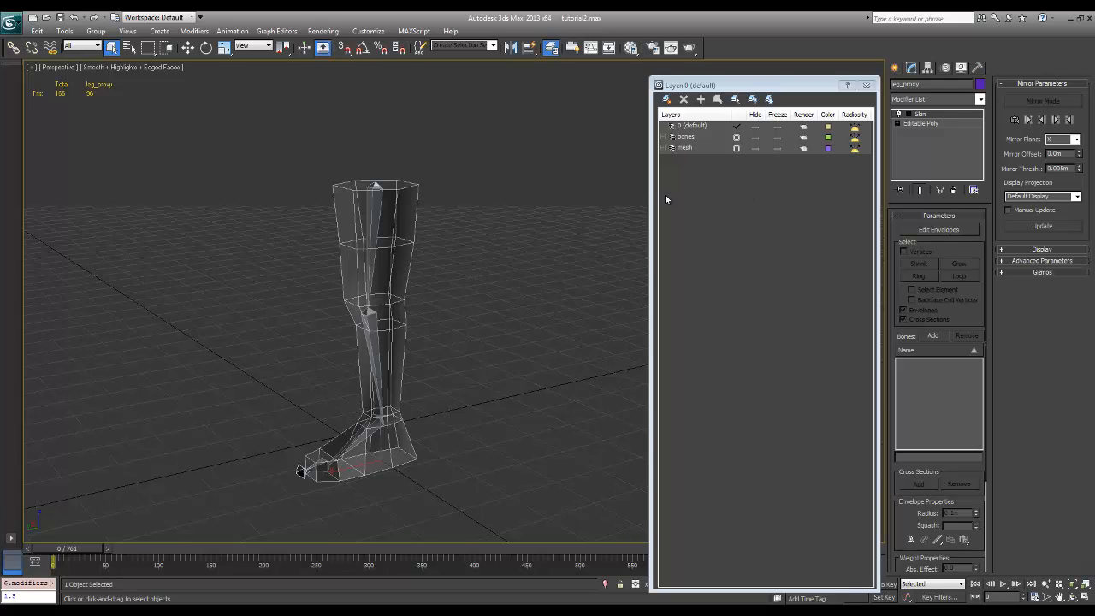
Add bone_ankle_l, bone_calf_l, bone_thigh_l and bone_toe_l to the Skin modifier, leaving out the end bone
left_click(932, 336)
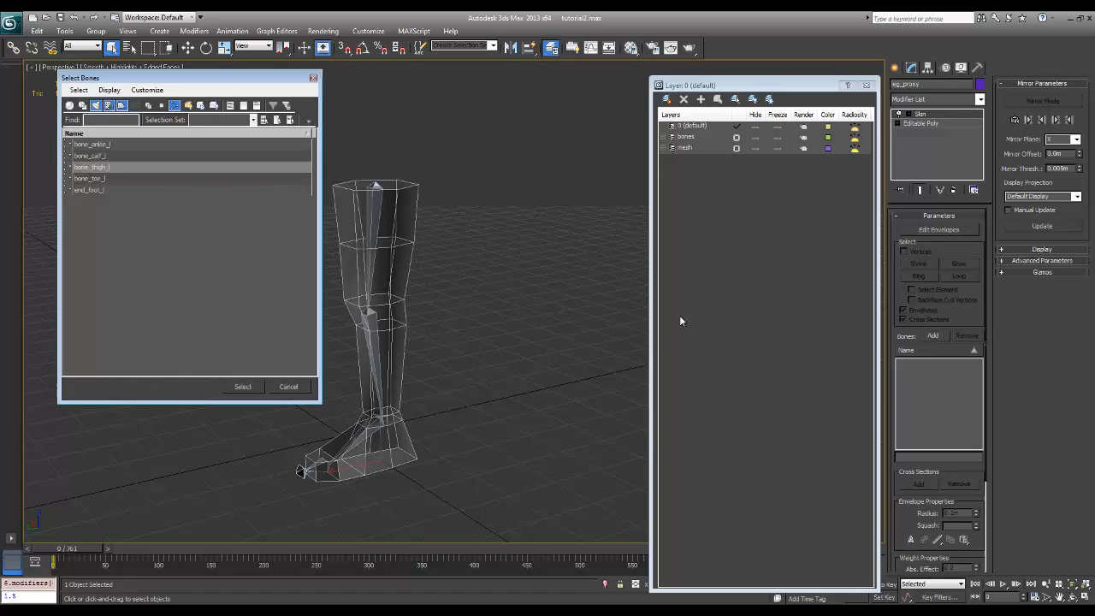
left_click(97, 146)
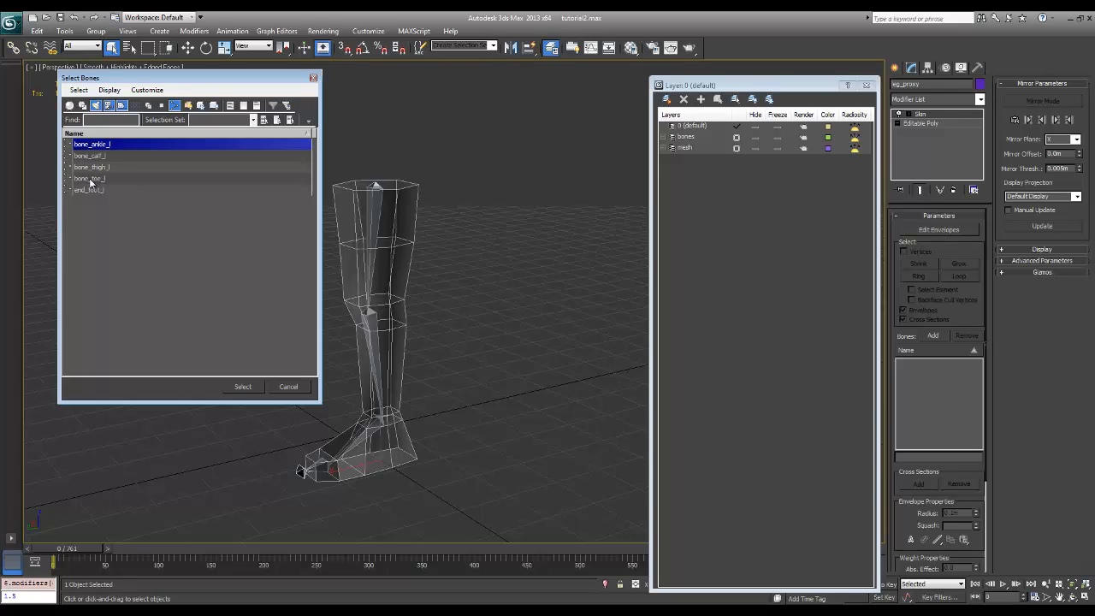
left_click(89, 180, "shift")
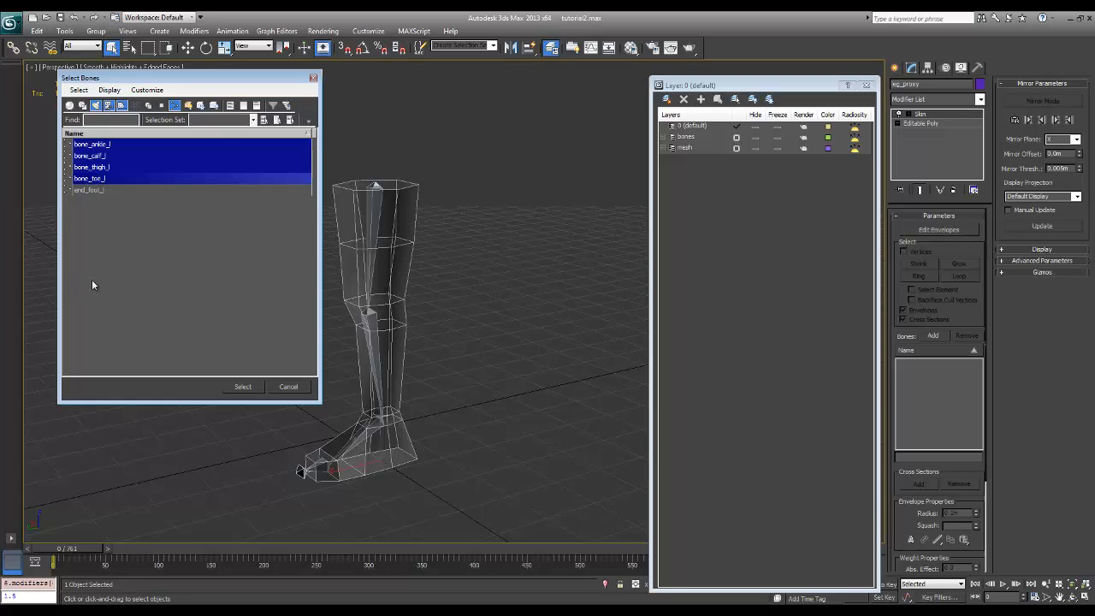
left_click(233, 386)
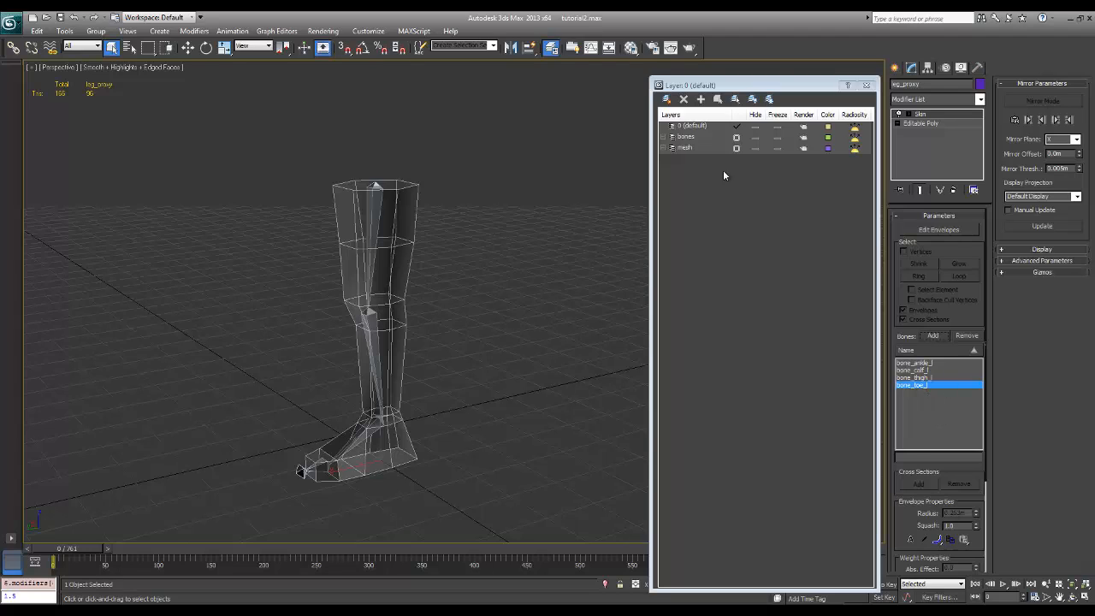
Freeze the mesh layer, test the skinning by rotating the calf bone at the knee, and undo the rotation
left_click(778, 148)
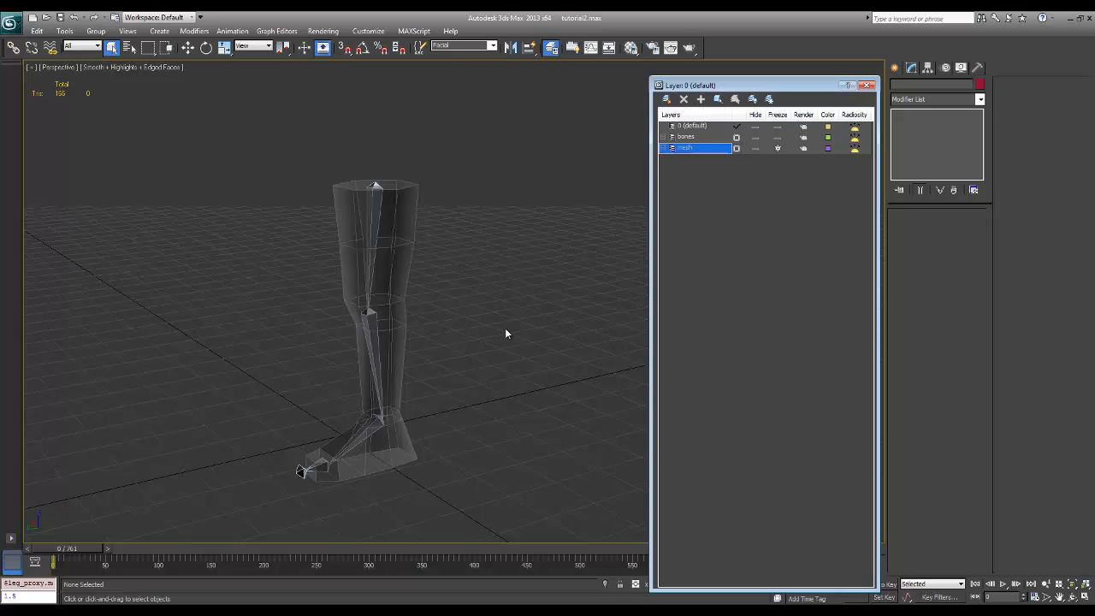
left_click(369, 317)
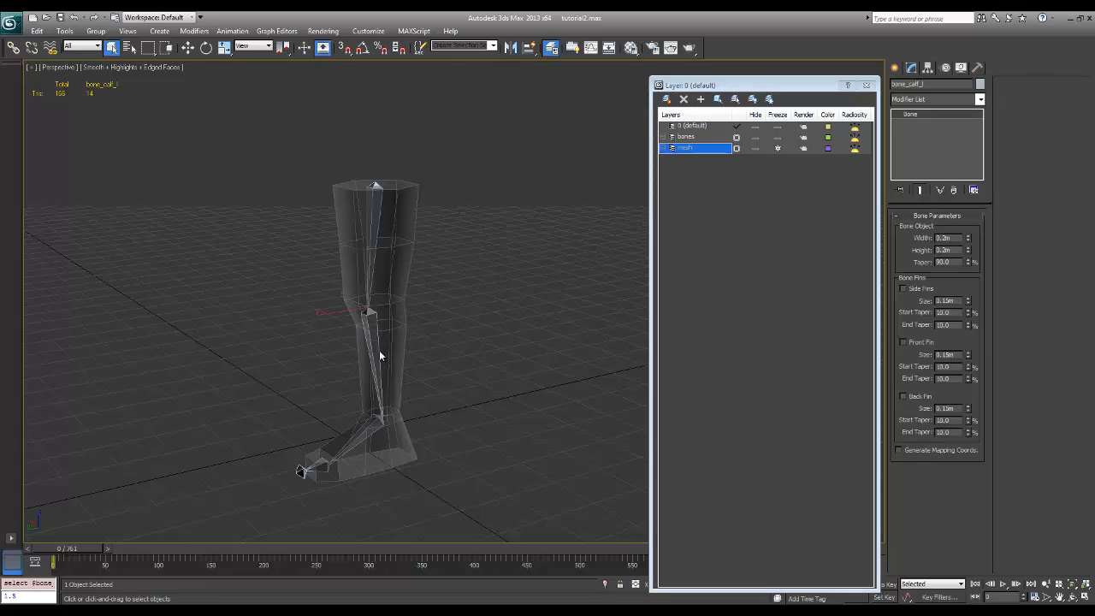
key("w")
key("e")
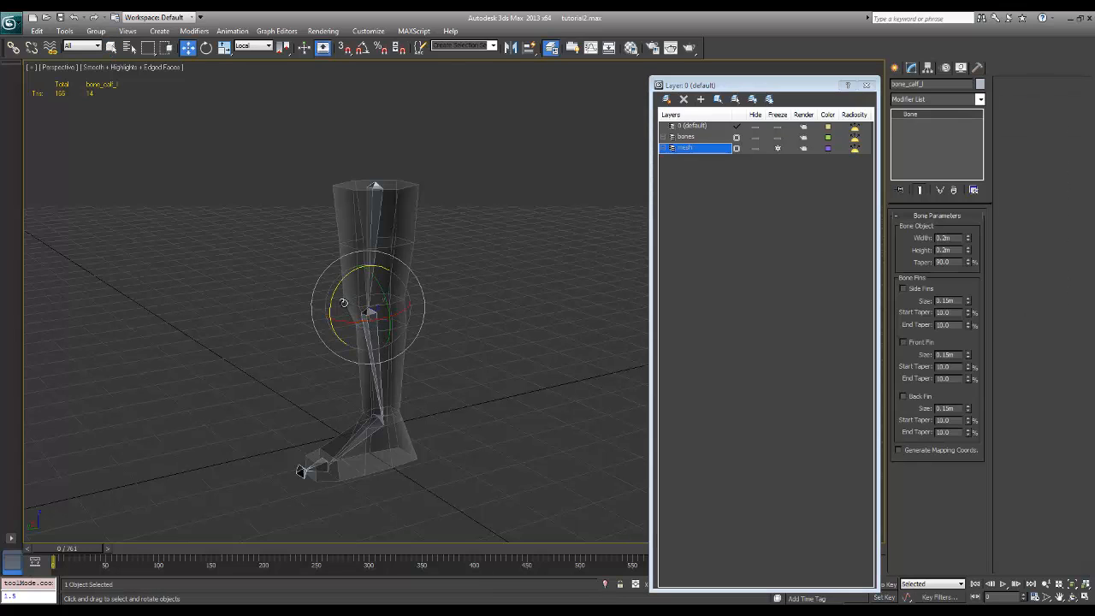
left_click_drag(334, 291, 332, 325)
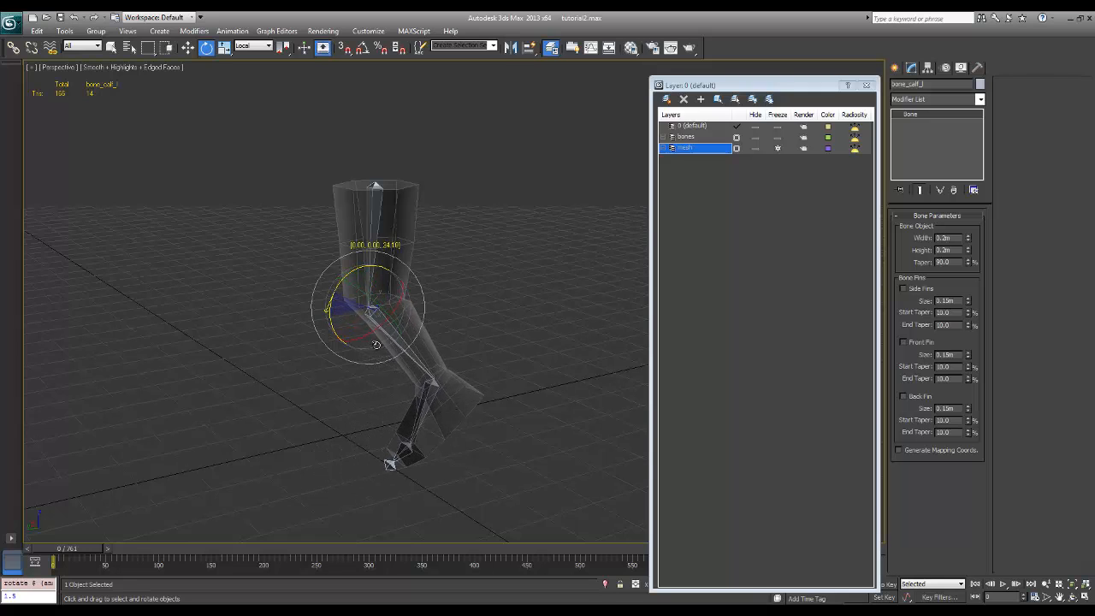
middle_click_drag(332, 325, 413, 318, "alt")
mouse_move(400, 314)
left_mouse_down()
mouse_move(377, 325)
mouse_move(412, 318)
mouse_move(369, 313)
mouse_move(413, 320)
left_mouse_up()
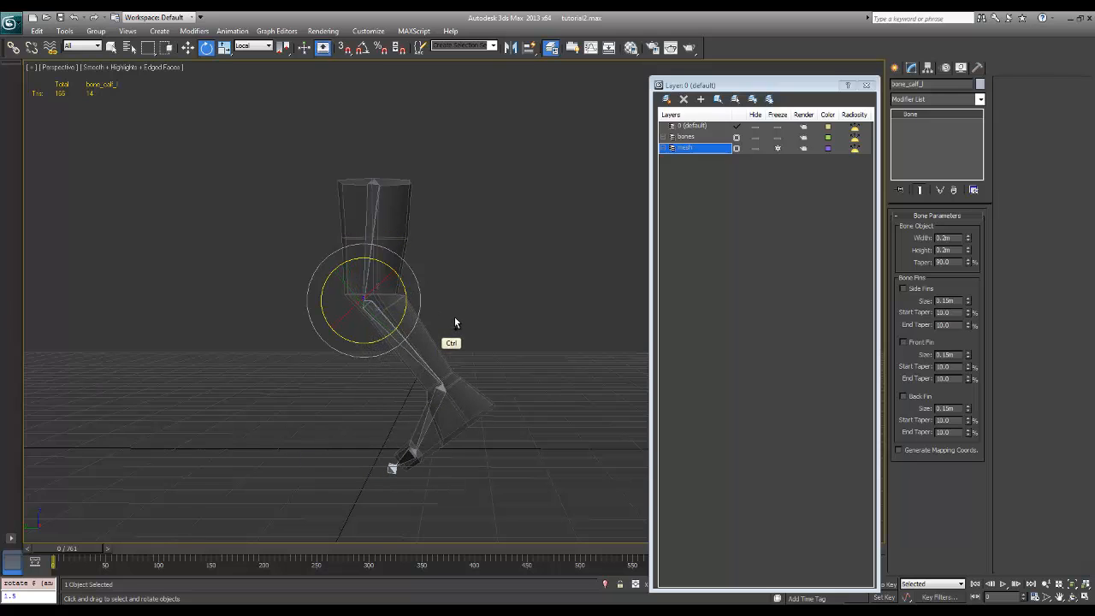
key("ctrl+z")
left_click(440, 295)
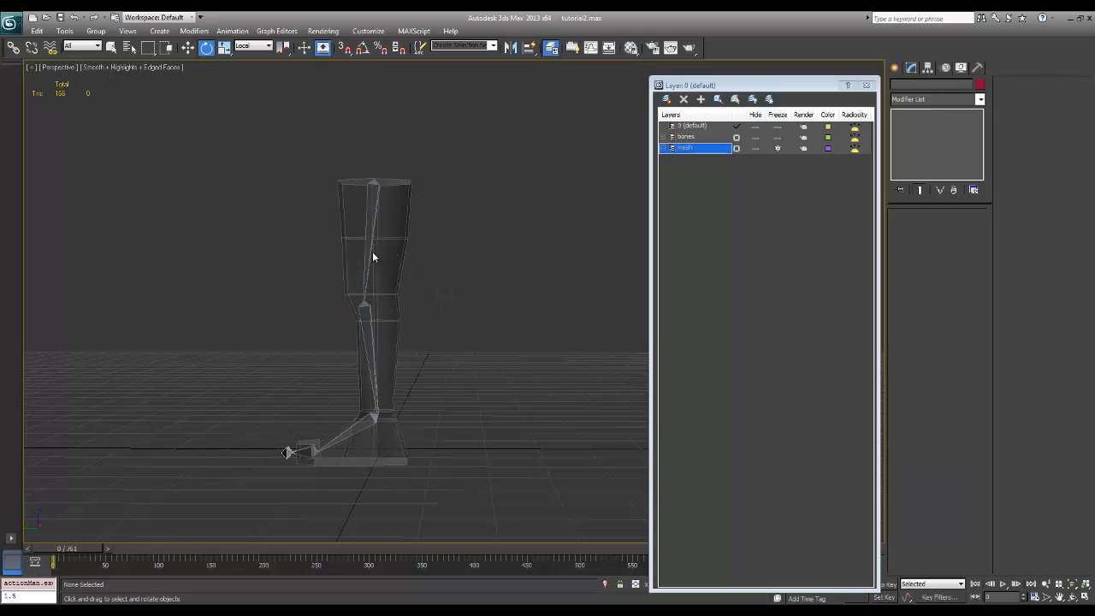
Try rotating the thigh bone at the hip to test the skinning, and undo the rotation
left_click(365, 258)
left_click_drag(387, 215, 477, 271)
key("ctrl+z")
left_click(485, 303)
Bend the knee backward by rotating the calf bone, rotate the ankle bone to angle the foot, and deselect
left_click(373, 343)
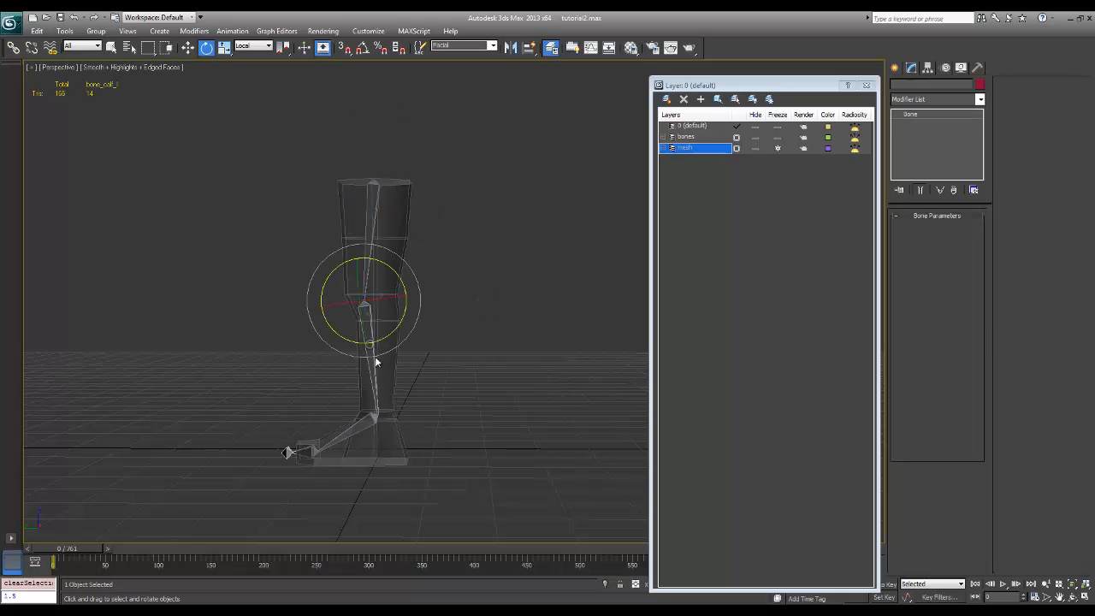
left_click_drag(393, 336, 502, 383)
left_click(451, 395)
middle_click_drag(502, 382, 303, 384, "alt")
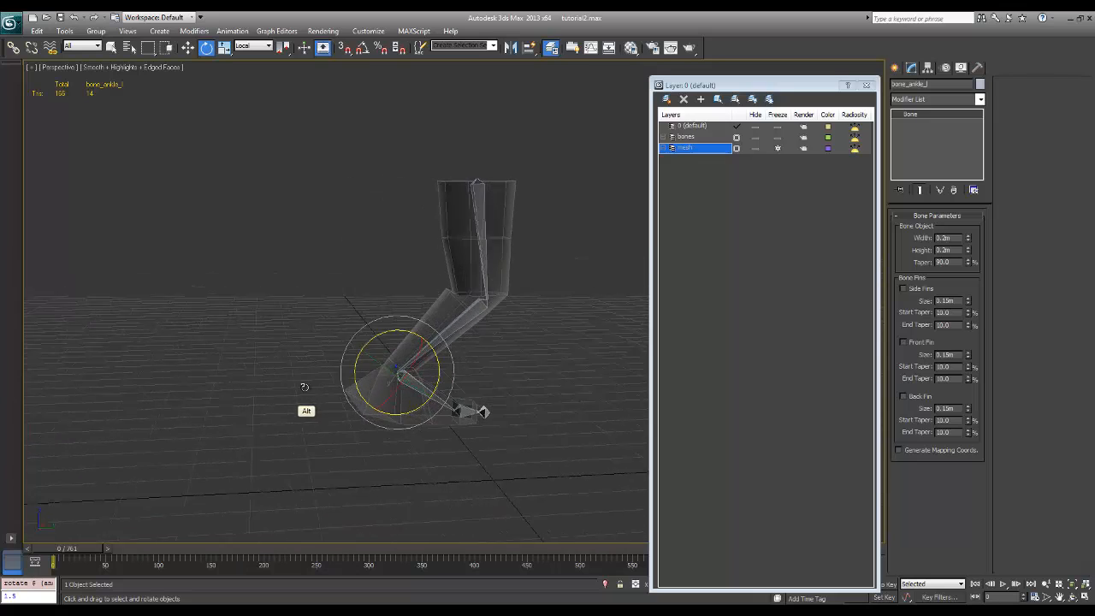
middle_click_drag(506, 342, 469, 356)
left_click(274, 424)
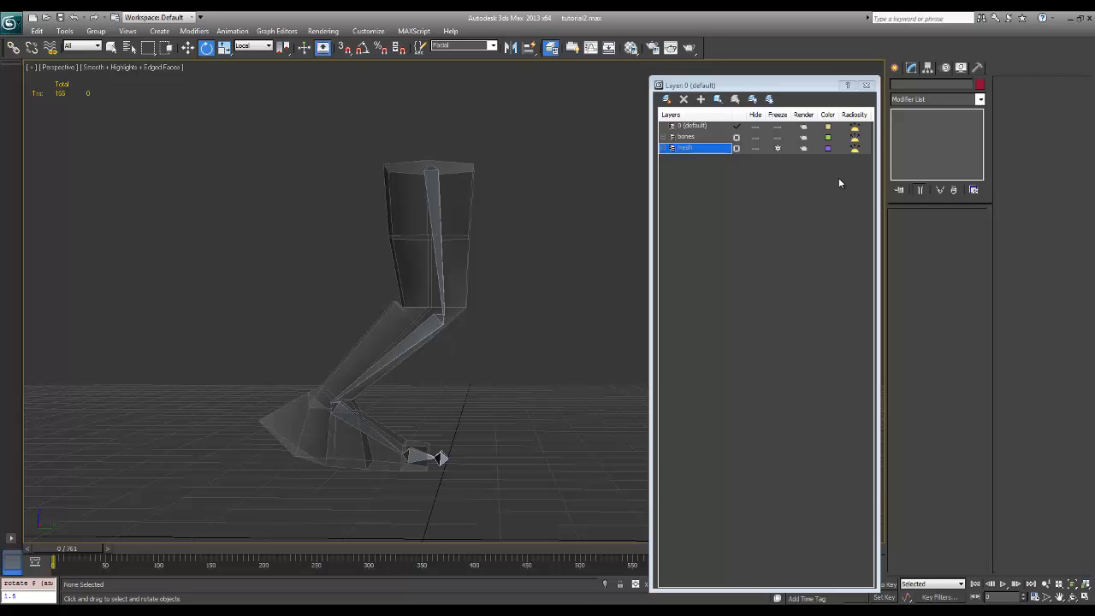
Unfreeze the mesh layer, select the leg mesh and turn off its see-through display to examine the bent knee and ankle
left_click(778, 149)
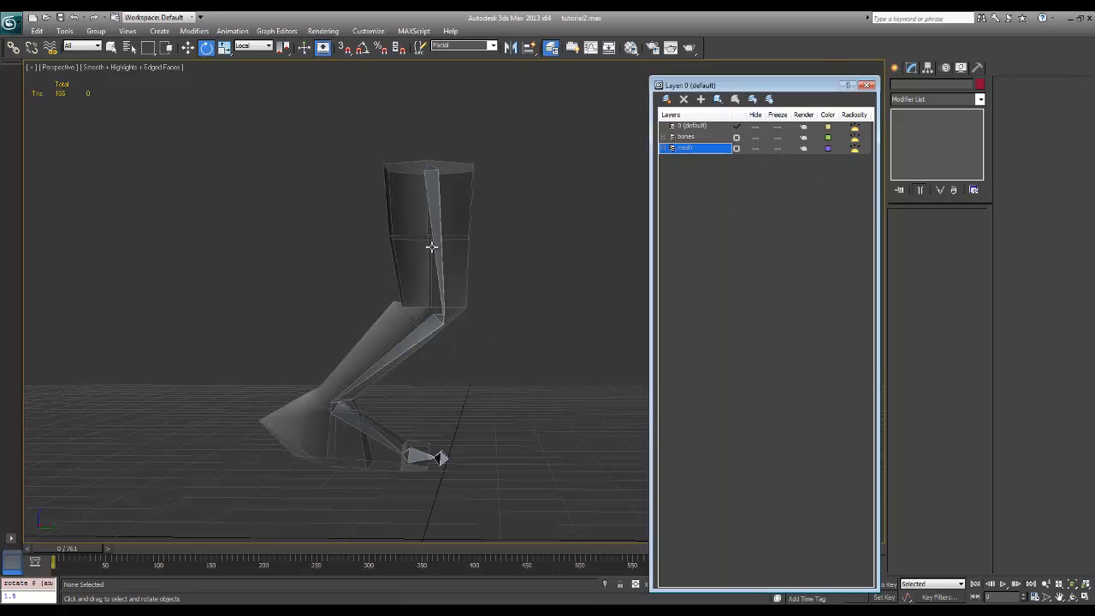
left_click(389, 243)
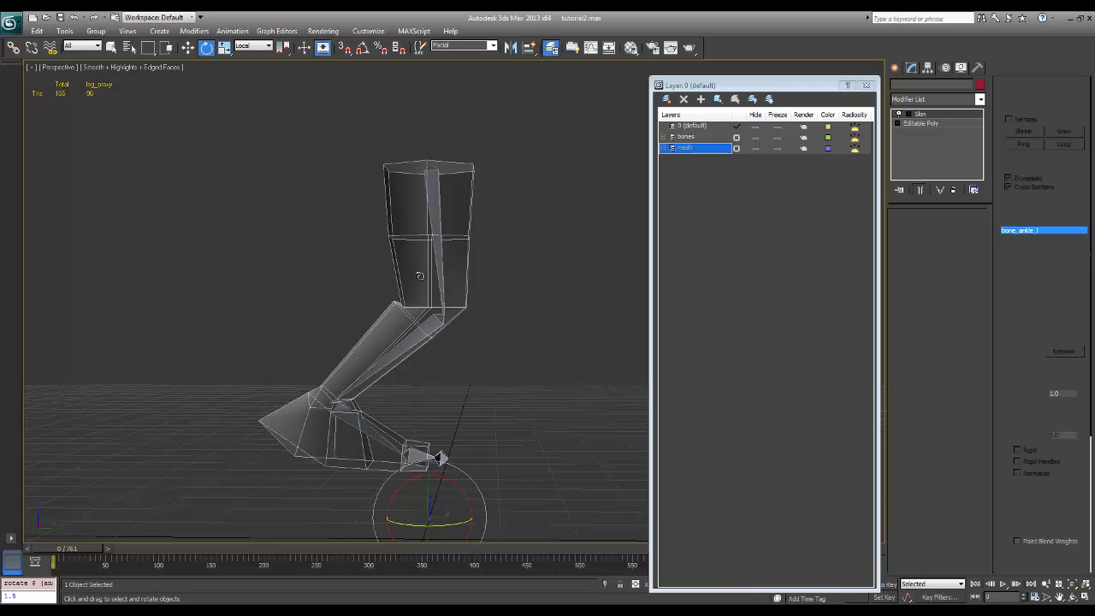
middle_click_drag(534, 283, 514, 304)
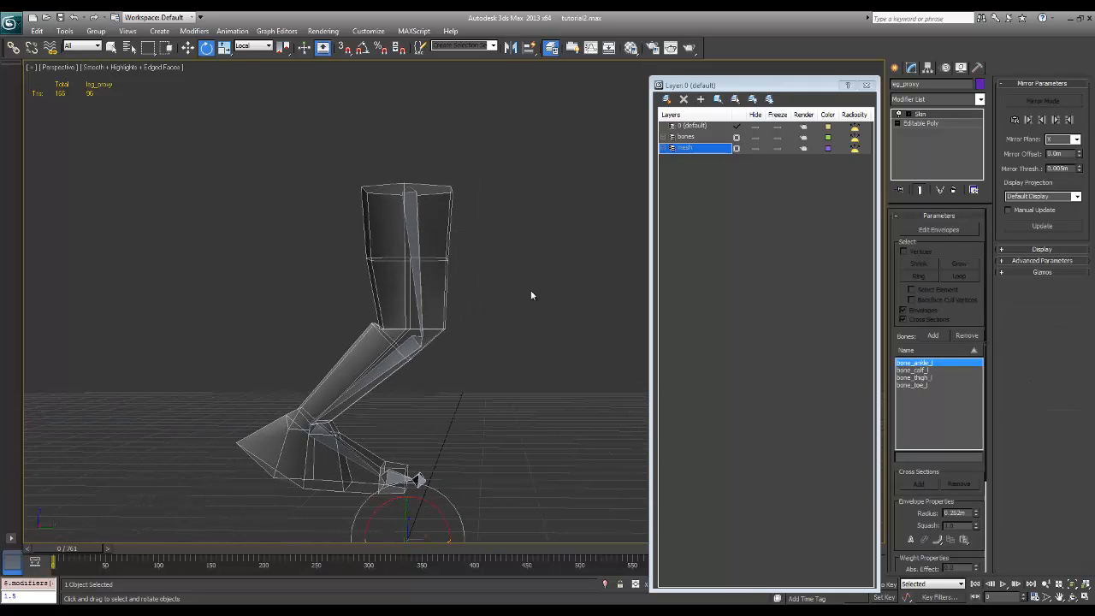
key("alt+x")
middle_click_drag(454, 338, 401, 391, "alt")
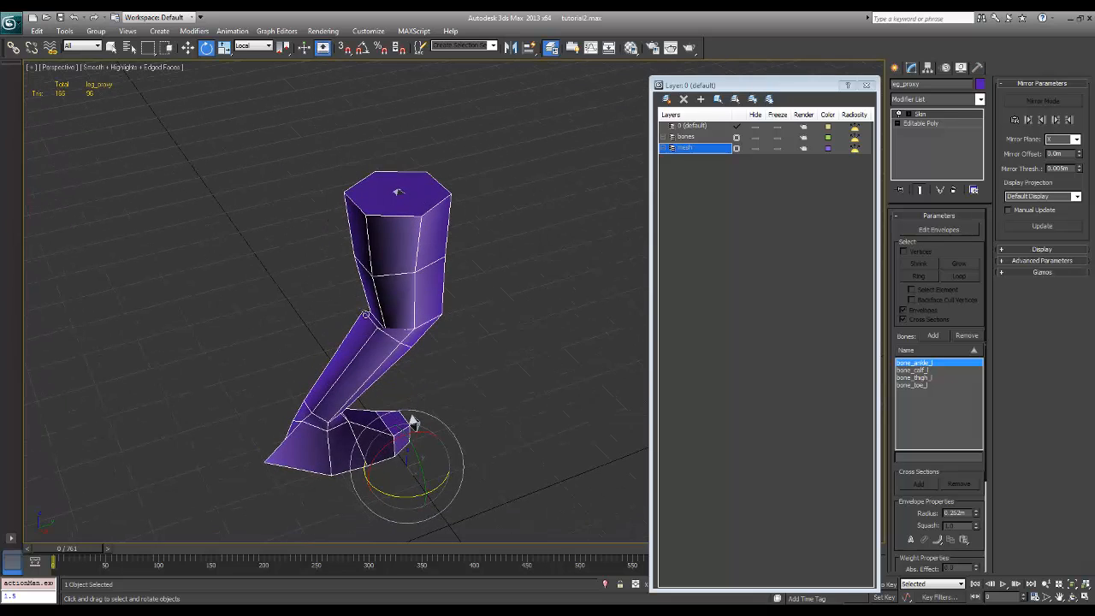
middle_click_drag(398, 322, 437, 326, "alt")
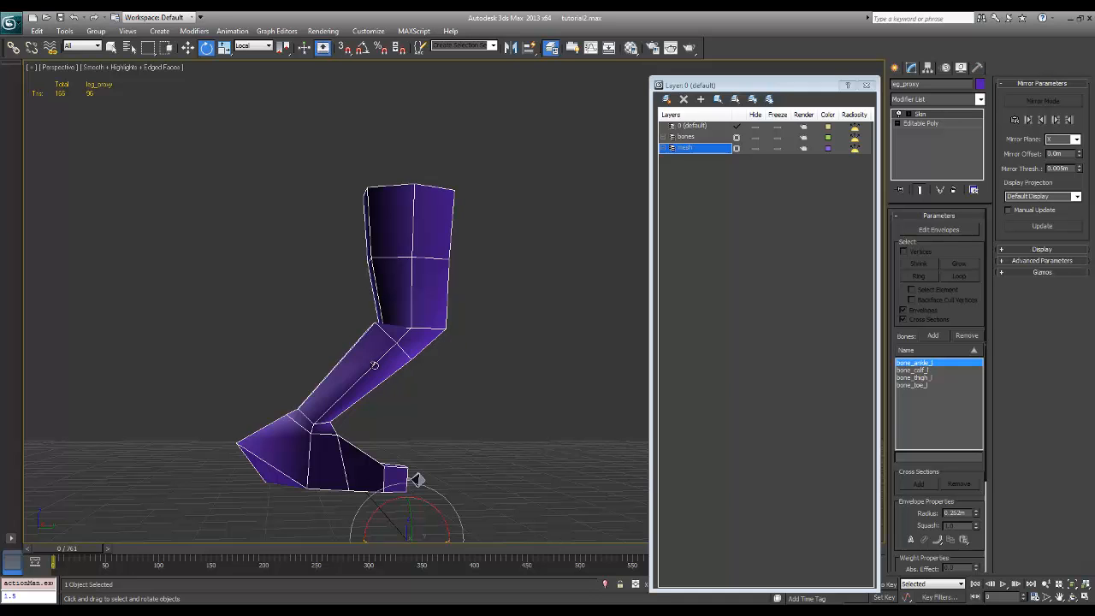
middle_click_drag(389, 369, 478, 434, "alt")
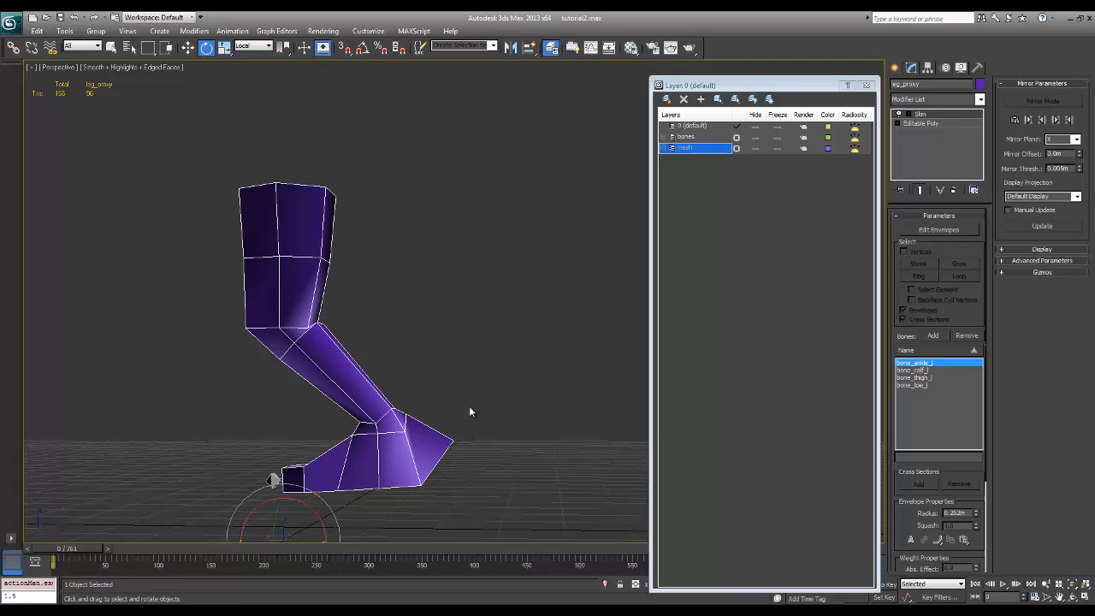
Restore the leg mesh's see-through display, freeze the mesh layer, and reset the whole bone chain's rotation to zero
key("alt+x")
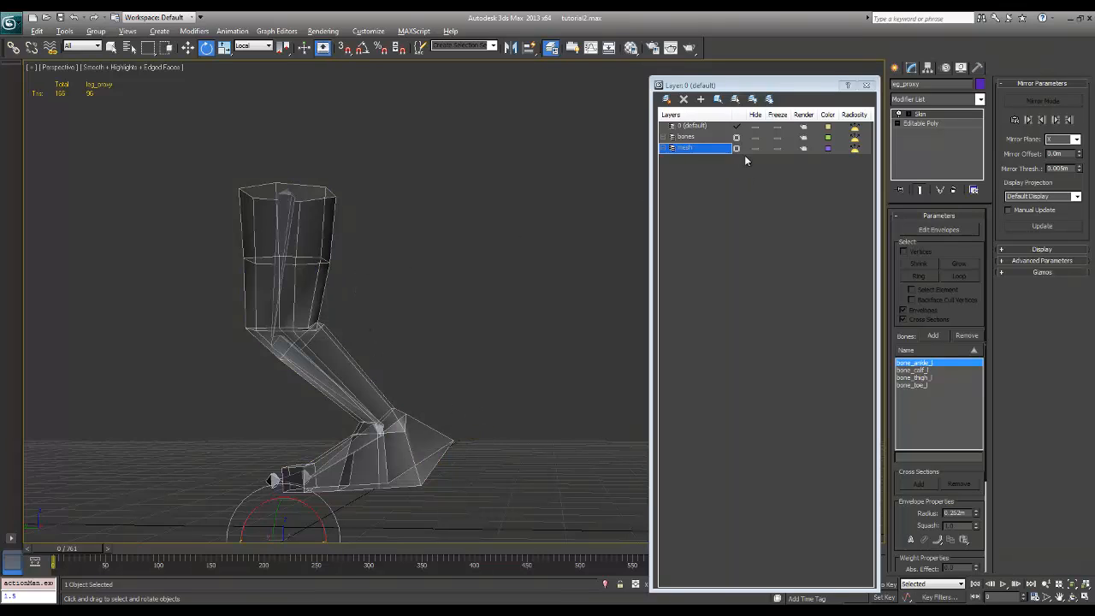
left_click(776, 149)
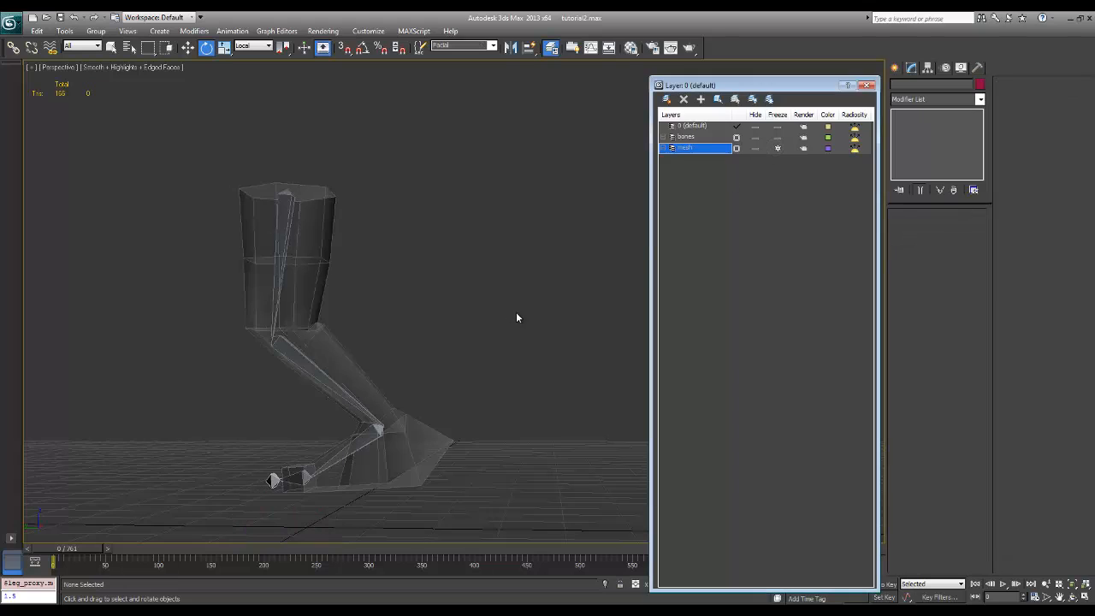
double_click(286, 219)
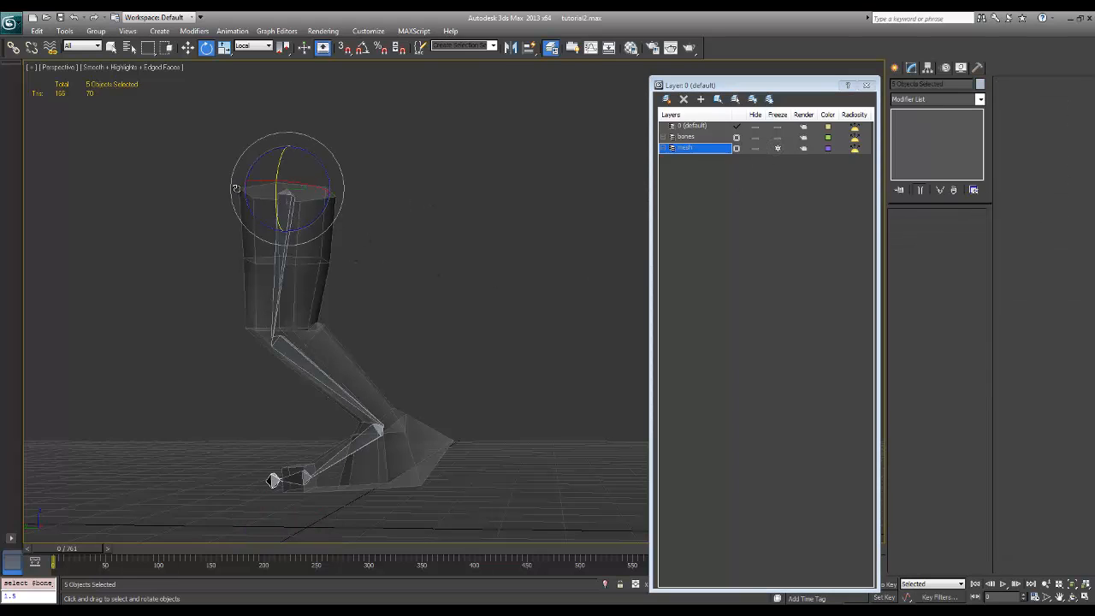
right_click(275, 281, "alt")
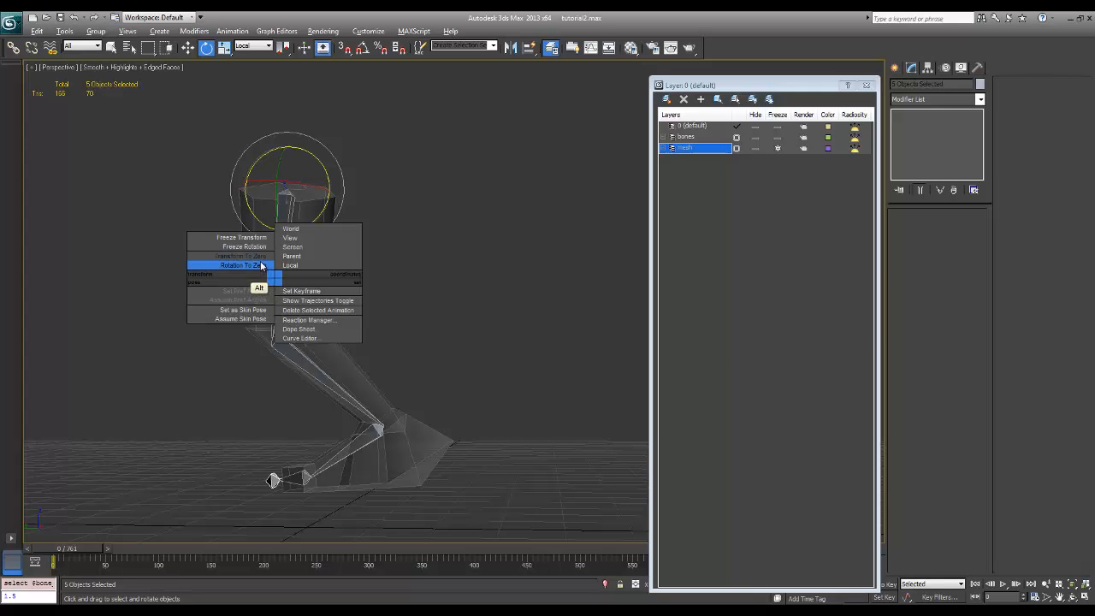
left_click(261, 265)
middle_click_drag(354, 335, 351, 383, "alt")
left_click(372, 376)
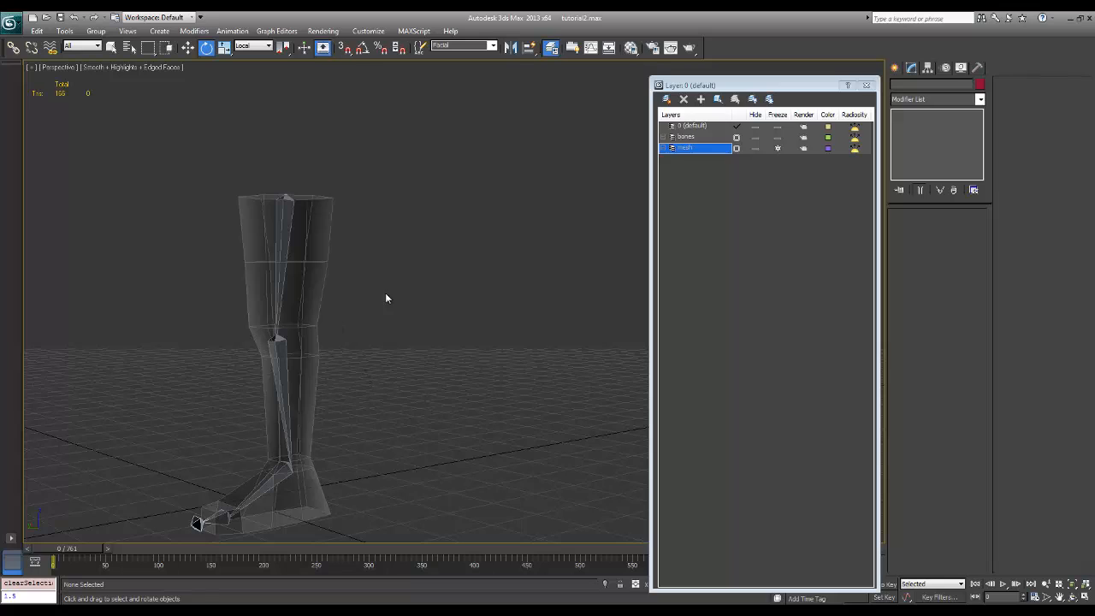
Unfreeze the mesh layer, freeze the bones layer, and start editing the envelopes of the leg mesh's Skin modifier
left_click(778, 147)
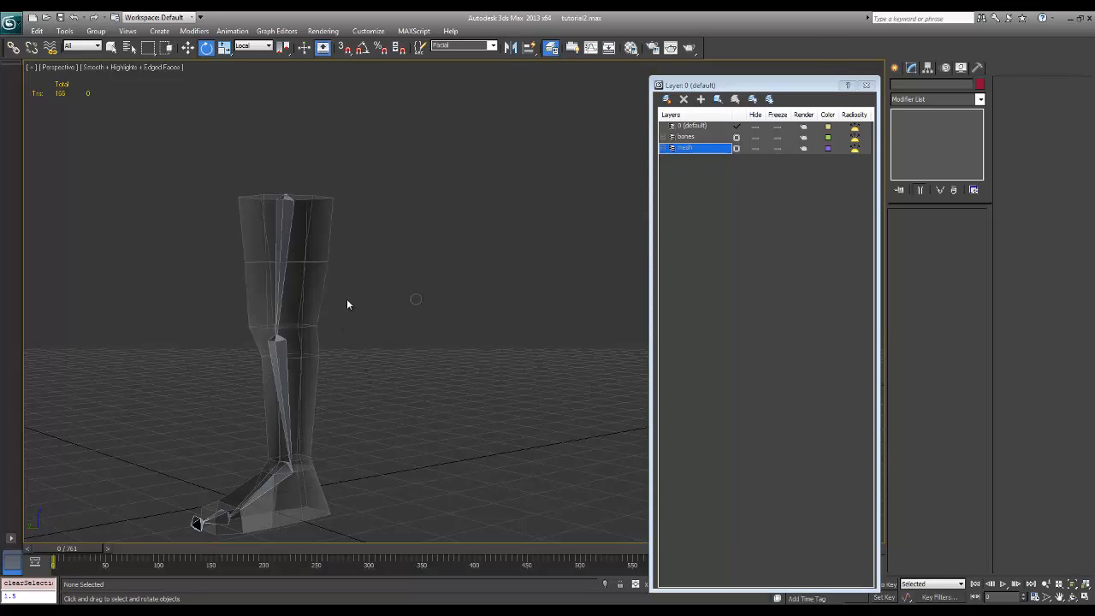
left_click(777, 138)
left_click(300, 319)
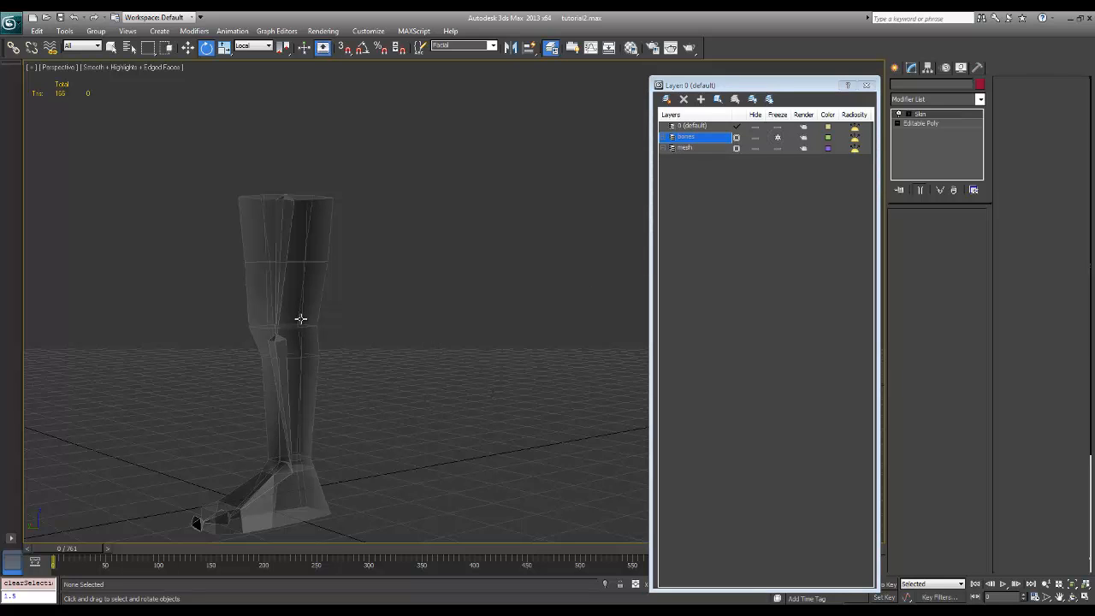
mouse_move(393, 364)
middle_mouse_down("alt")
mouse_move(371, 353)
mouse_move(380, 359)
middle_mouse_up("alt")
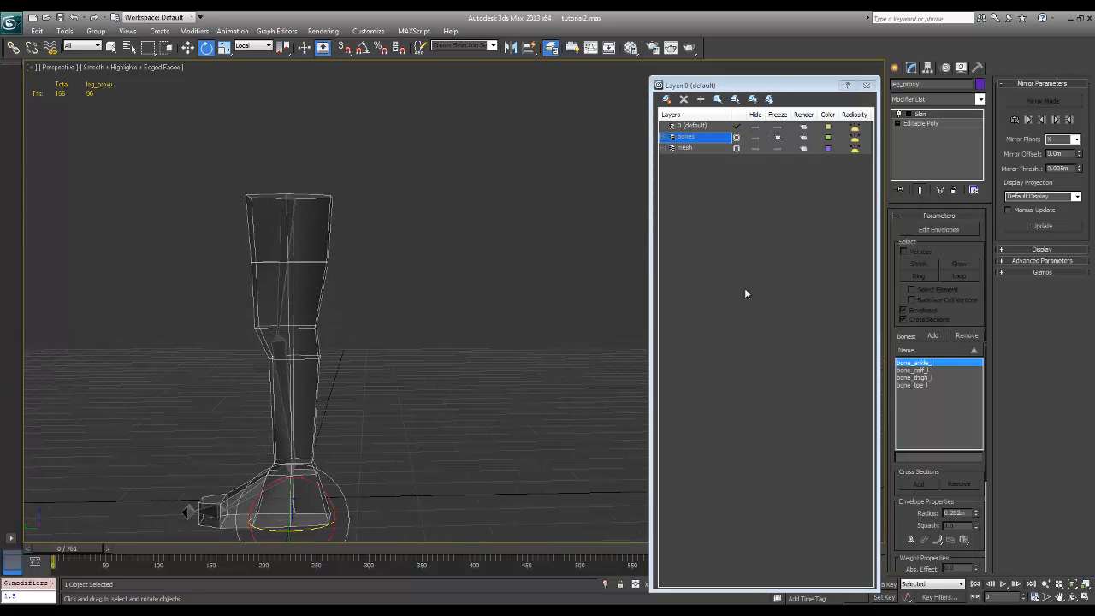
left_click(934, 228)
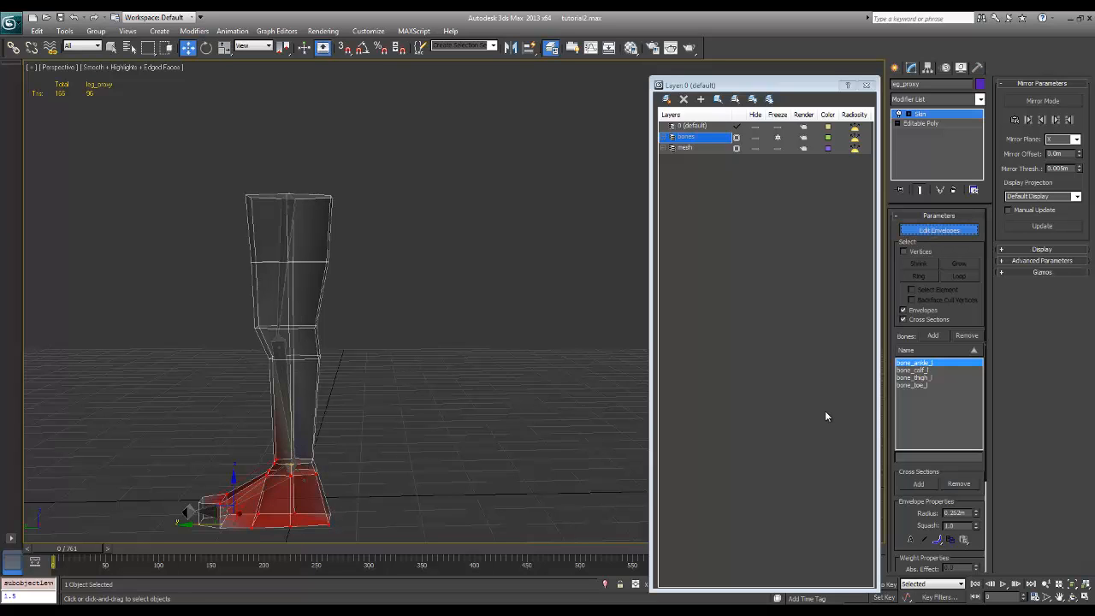
Adjust the toe-end radius of the ankle bone's envelope to about 0.207 m
middle_click_drag(378, 379, 389, 336)
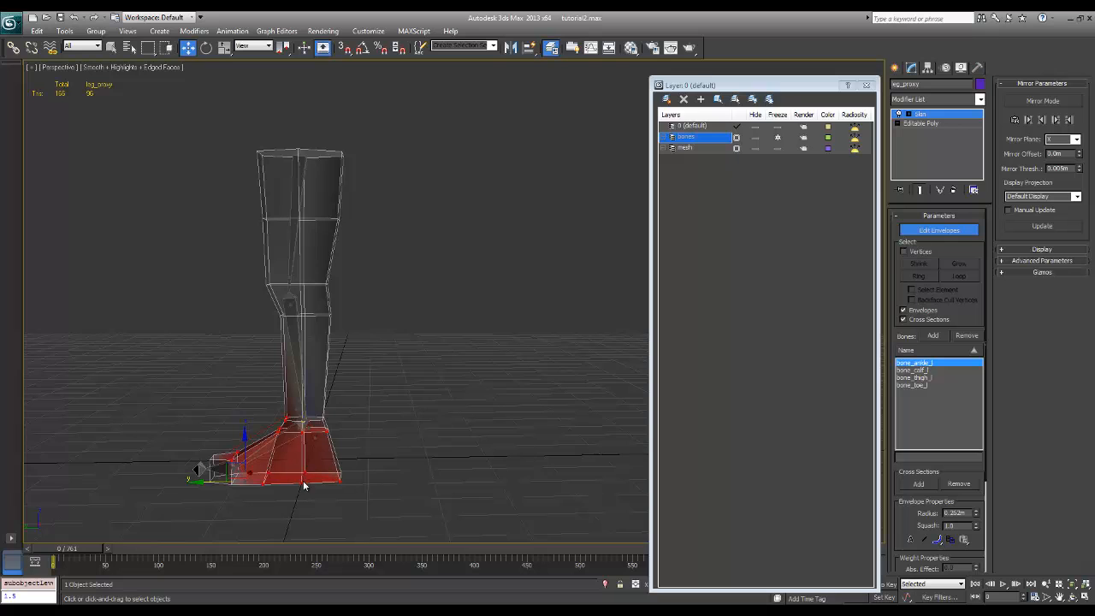
middle_click_drag(339, 454, 542, 173, "ctrl+alt")
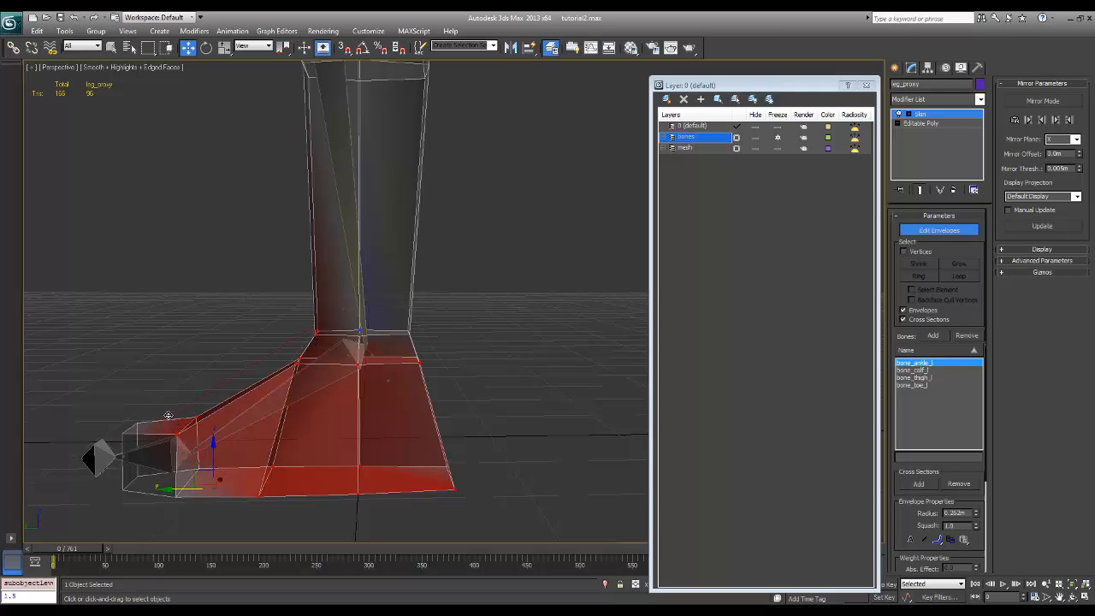
middle_click_drag(214, 436, 205, 396, "alt")
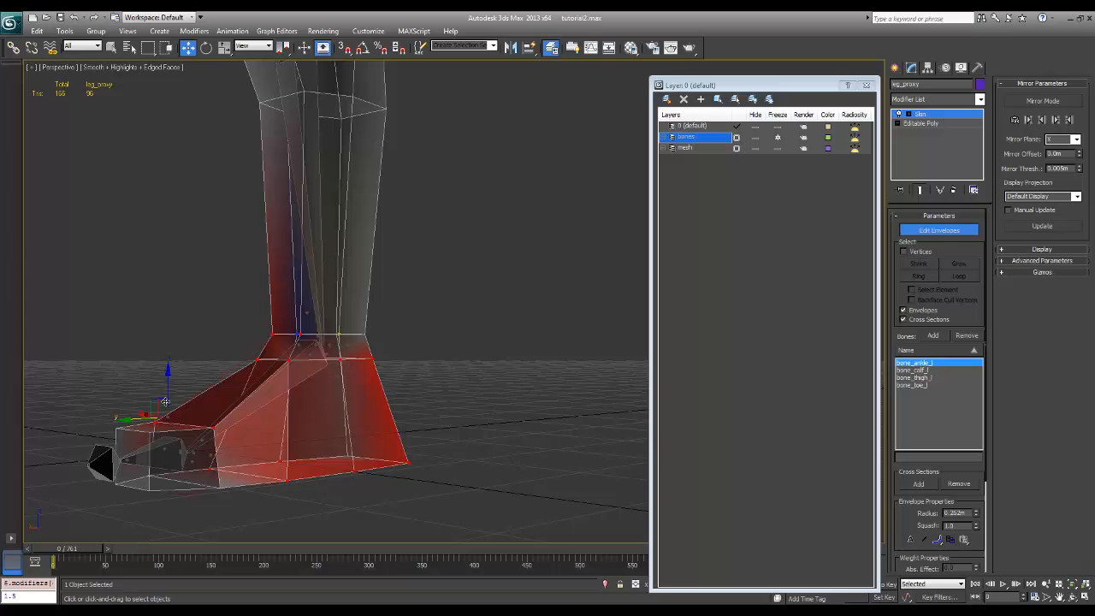
left_click_drag(162, 399, 148, 352)
middle_click_drag(257, 374, 226, 370, "alt")
left_click_drag(132, 357, 180, 395)
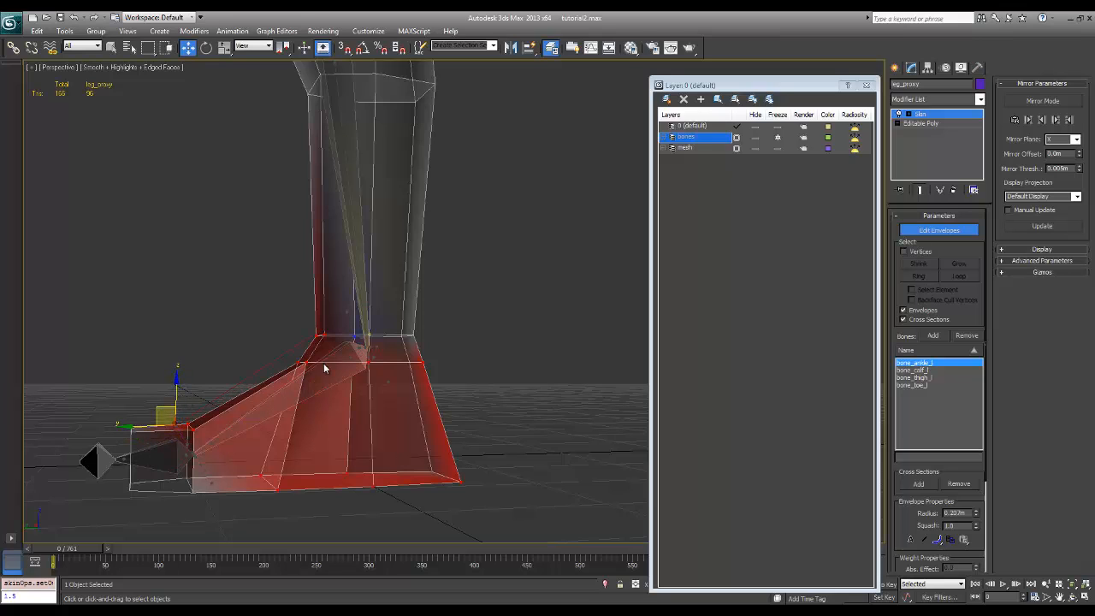
Enlarge the ankle bone's envelope at the ankle joint to test its influence, and reduce that radius to about 0.154 m
left_click(346, 313)
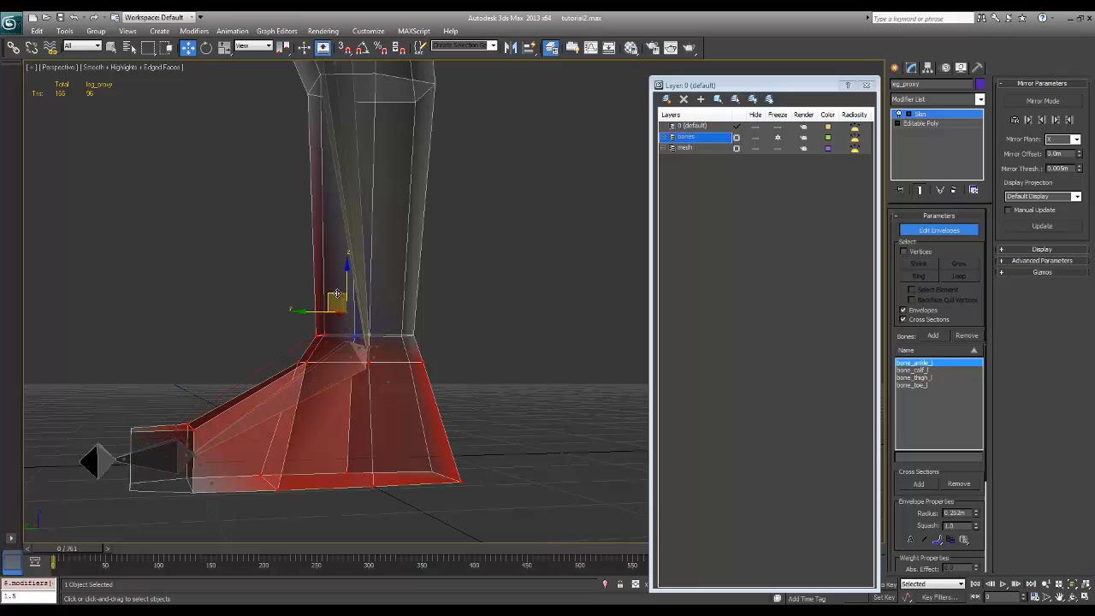
left_click_drag(337, 294, 323, 244)
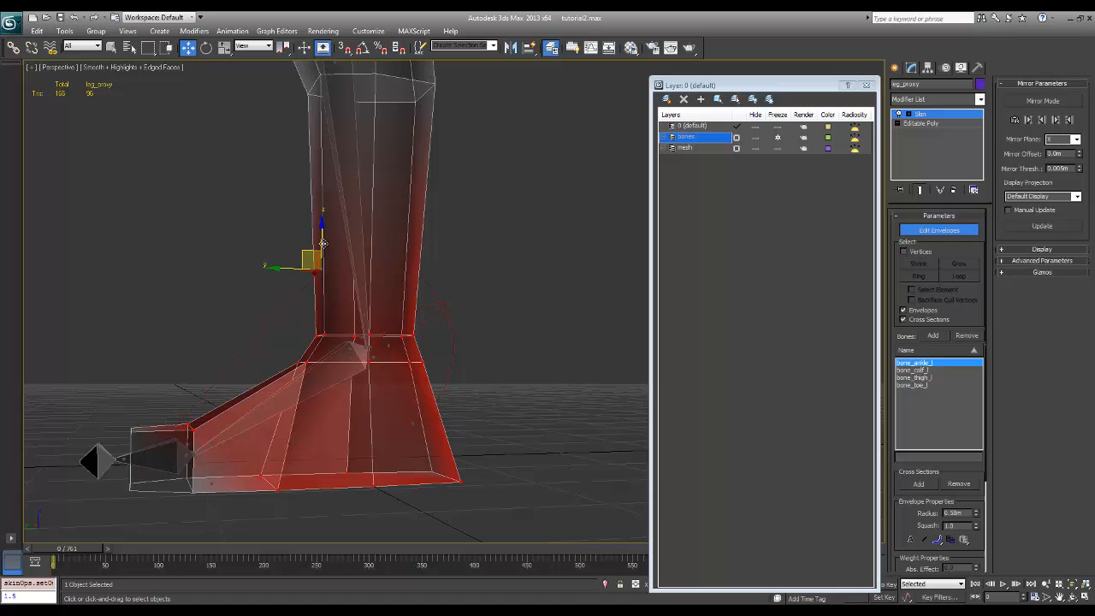
middle_click_drag(402, 300, 397, 325, "alt")
middle_click_drag(346, 272, 325, 267, "alt")
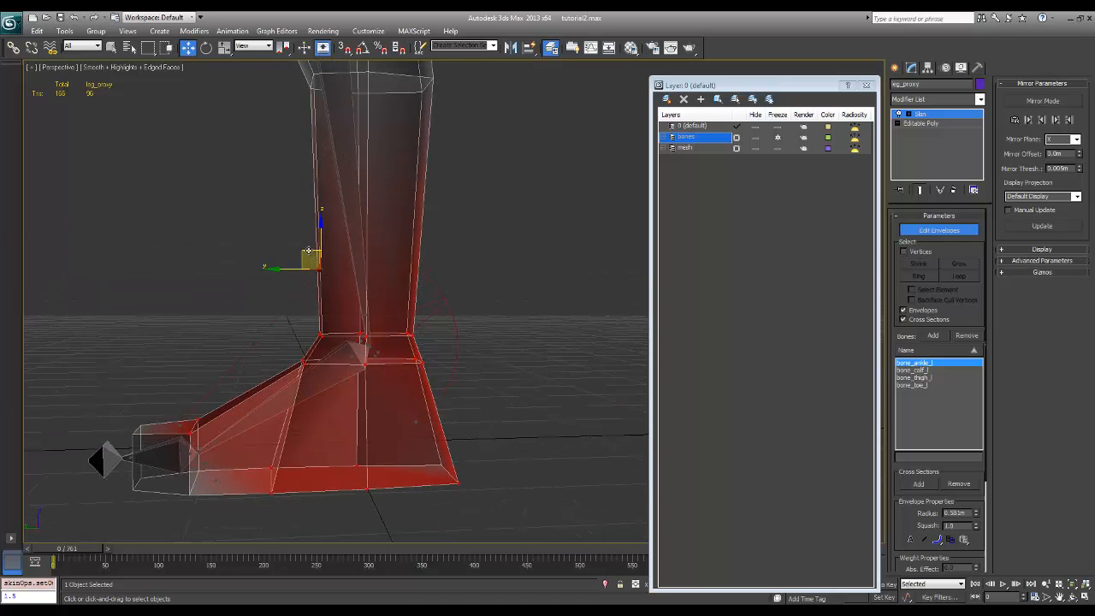
left_click_drag(309, 250, 326, 320)
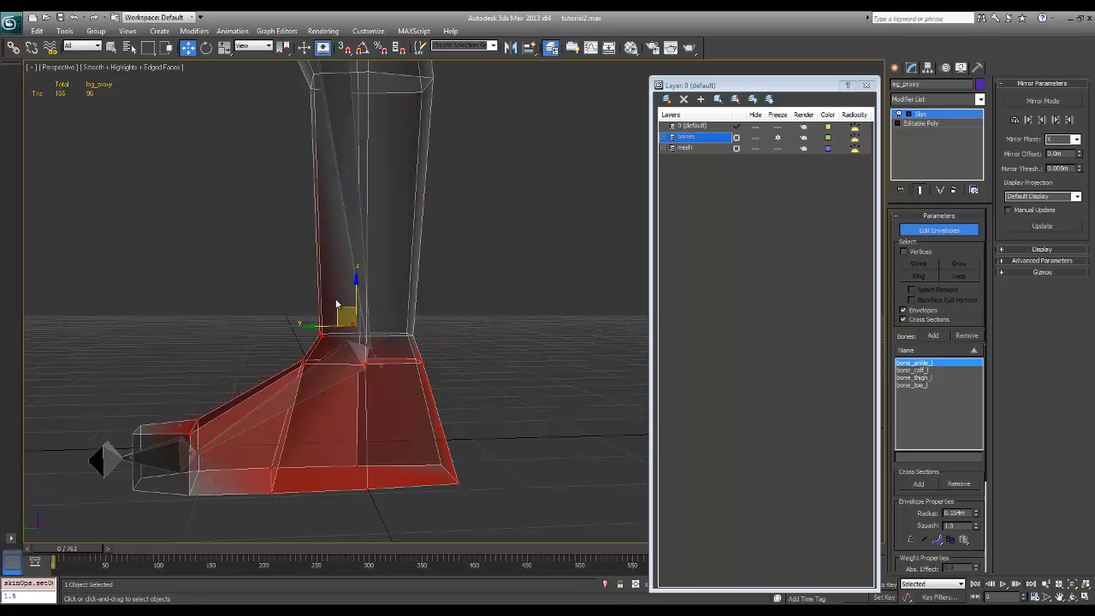
Select bone_calf_l for envelope editing and adjust its envelope radius at the ankle end to about 0.183 m
middle_click_drag(399, 334, 418, 362)
left_click(927, 372)
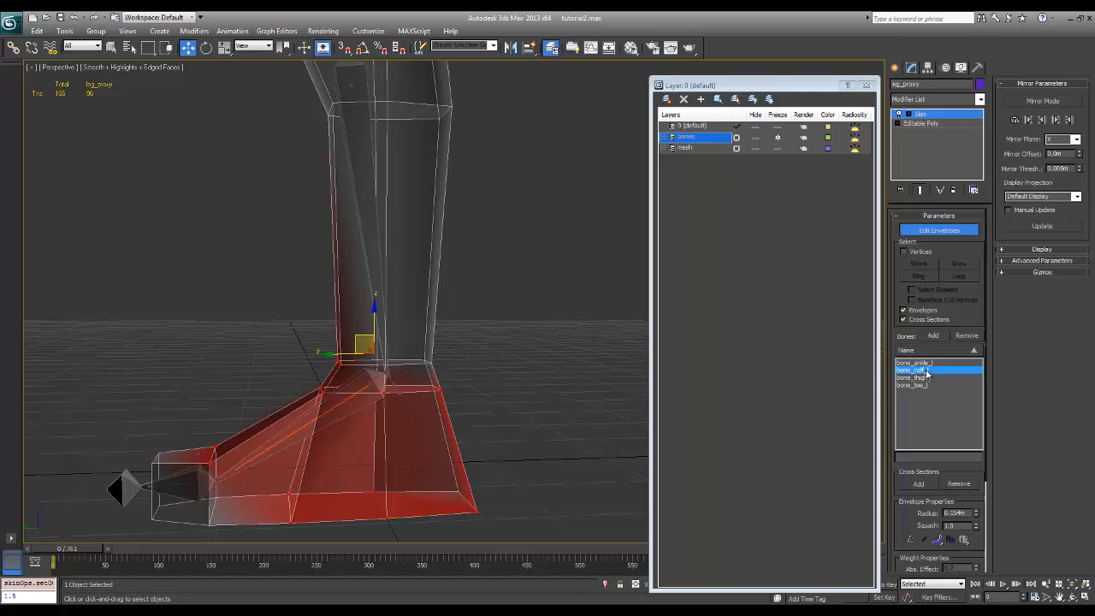
middle_click_drag(483, 241, 487, 262)
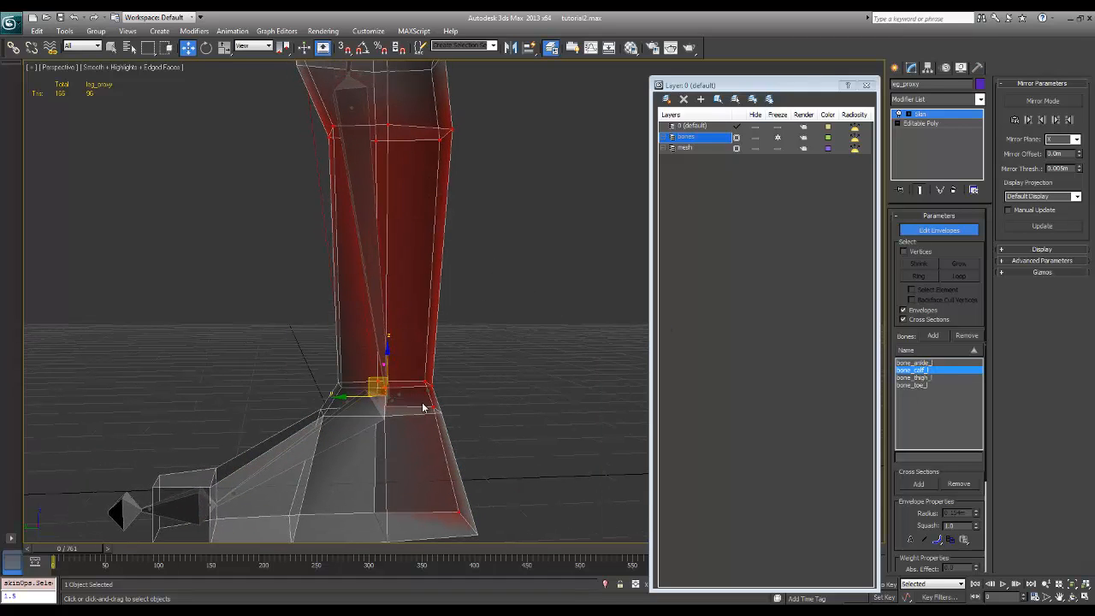
mouse_move(427, 391)
left_mouse_down()
mouse_move(452, 392)
mouse_move(411, 397)
left_mouse_up()
Adjust the calf bone's envelope at the knee end, setting the outer radius to about 0.26 m
middle_click_drag(510, 360, 510, 479)
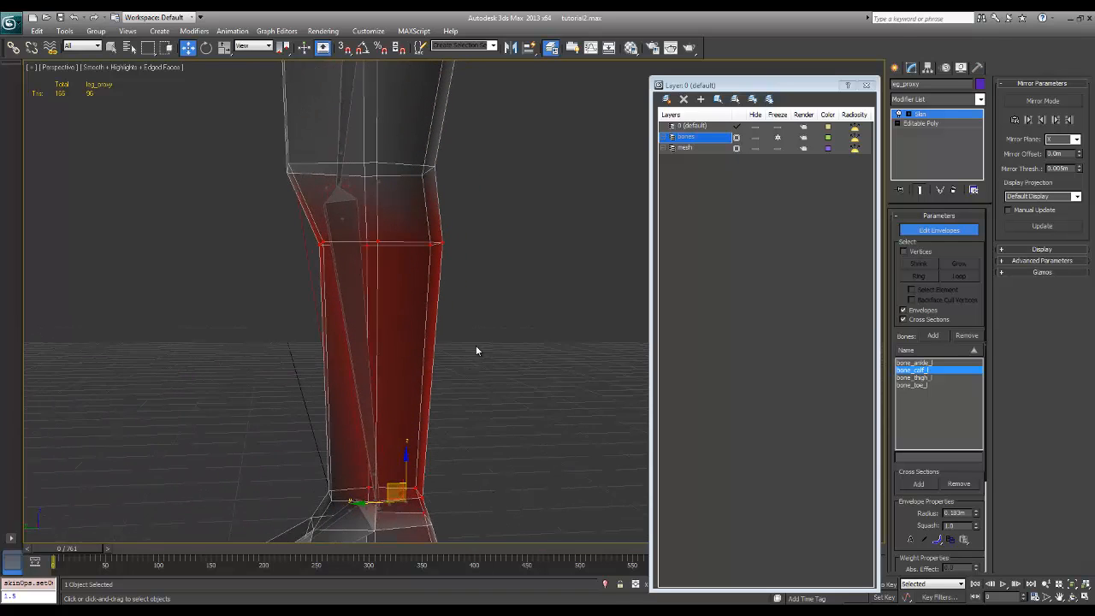
left_click(349, 186)
mouse_move(380, 181)
left_mouse_down()
mouse_move(426, 180)
mouse_move(379, 193)
left_mouse_up()
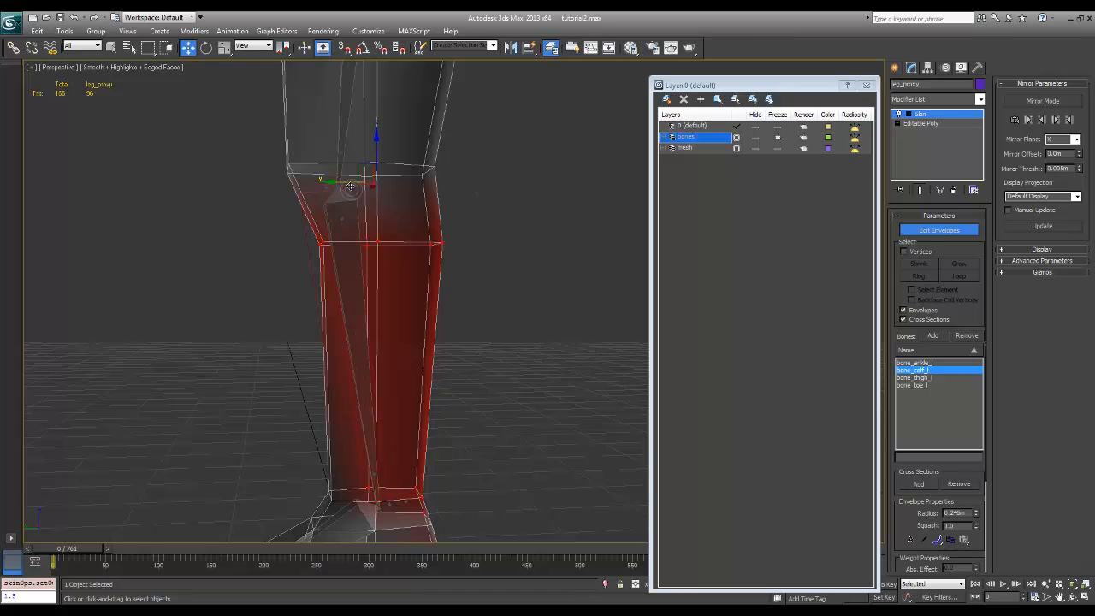
left_click(347, 185)
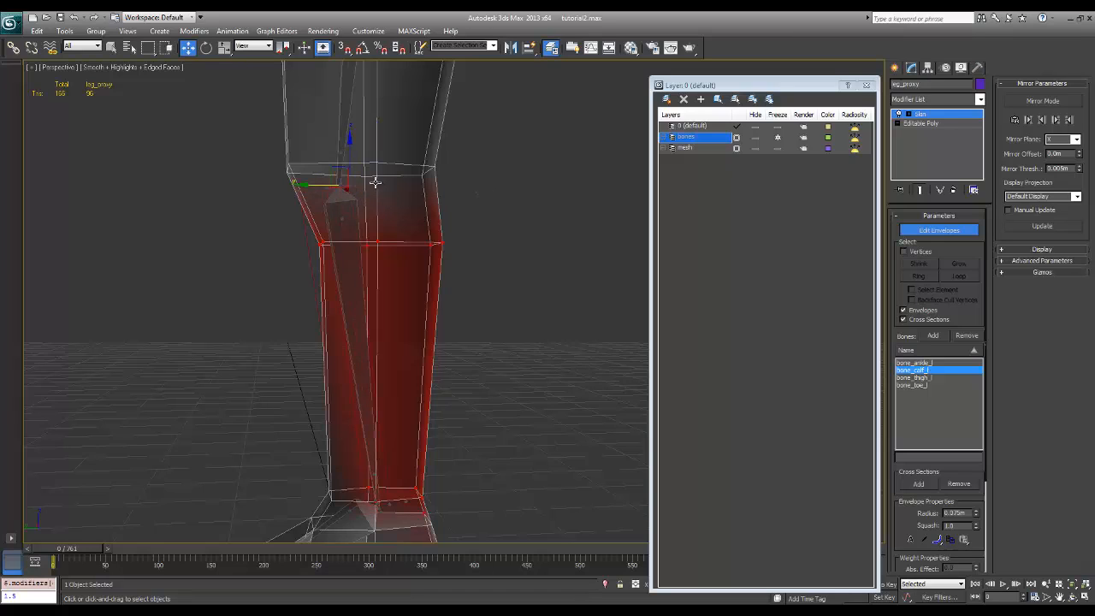
left_click(350, 187)
left_click_drag(329, 185, 341, 185)
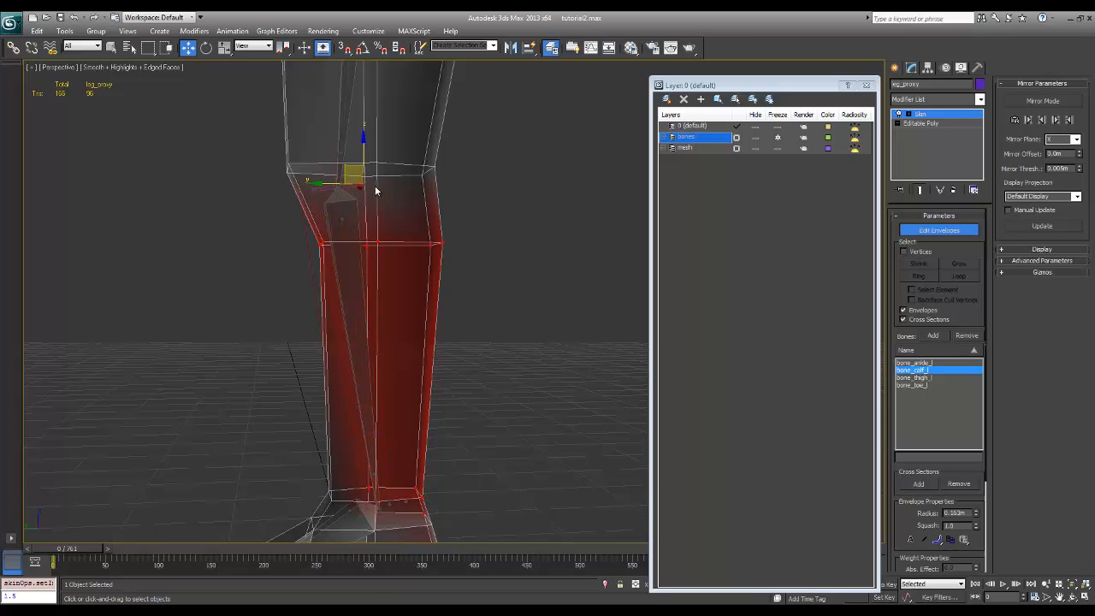
left_click(376, 189)
mouse_move(360, 183)
left_mouse_down()
mouse_move(403, 186)
mouse_move(362, 195)
left_mouse_up()
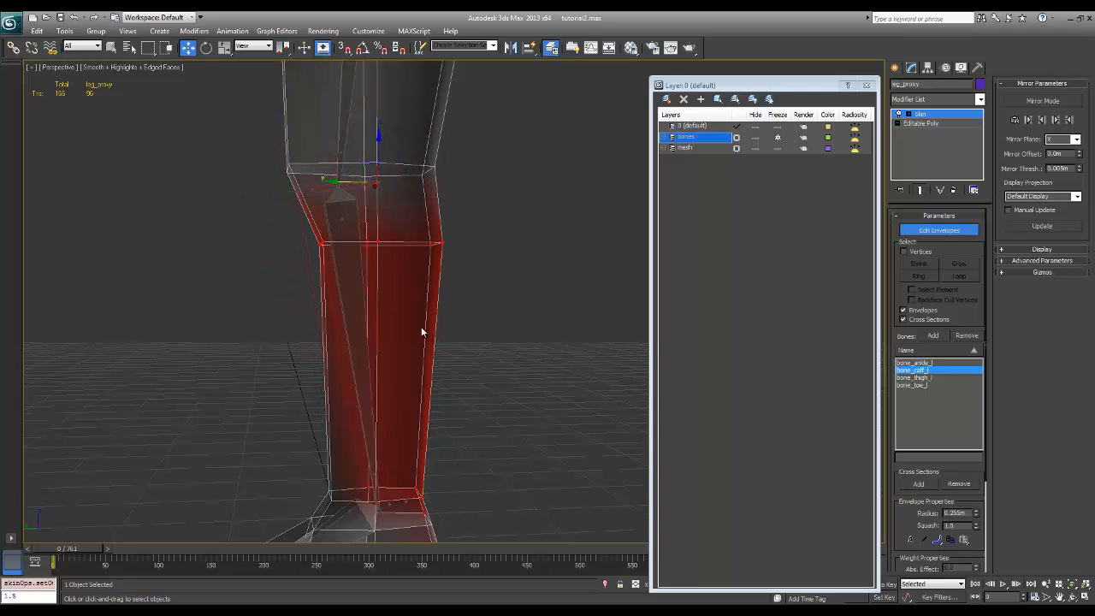
Compare the weight influence of bone_thigh_l and bone_calf_l, and examine the calf bone's influence around the heel
middle_click_drag(421, 332, 428, 356, "alt")
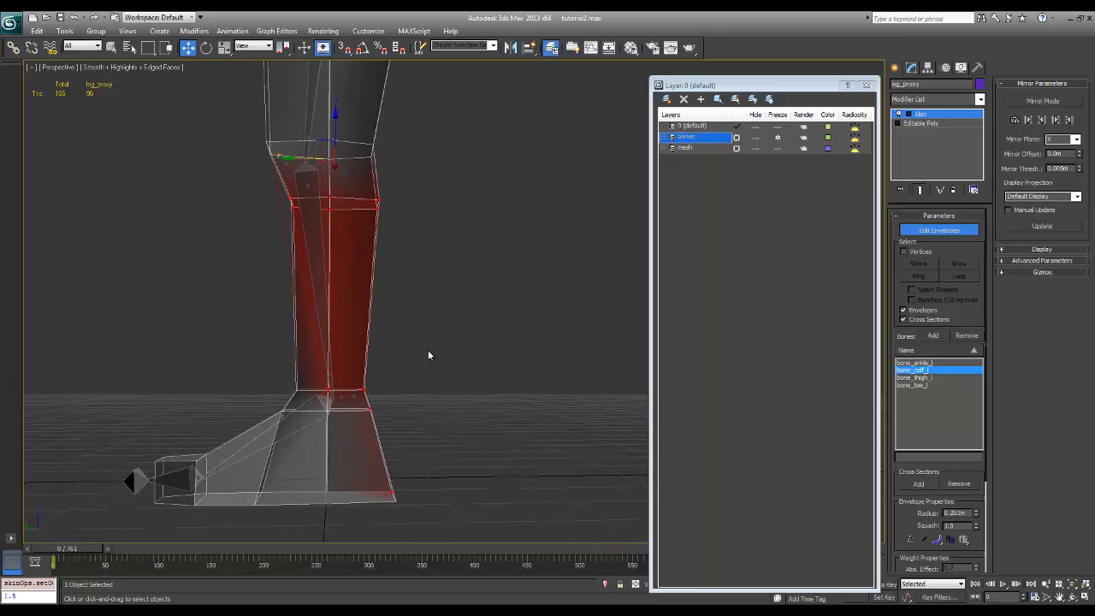
left_click(945, 378)
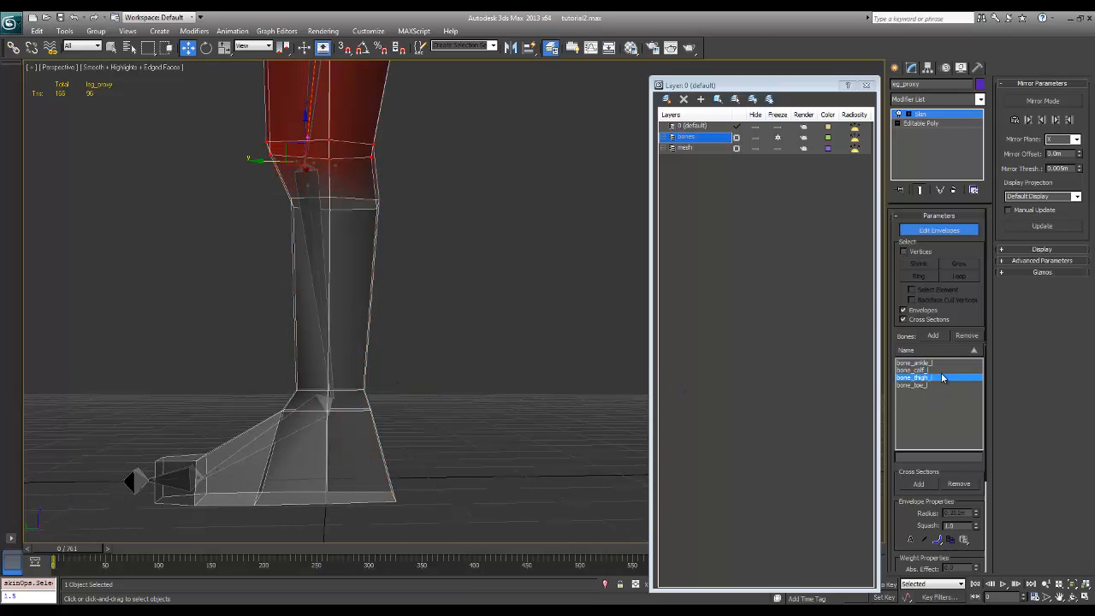
left_click(946, 372)
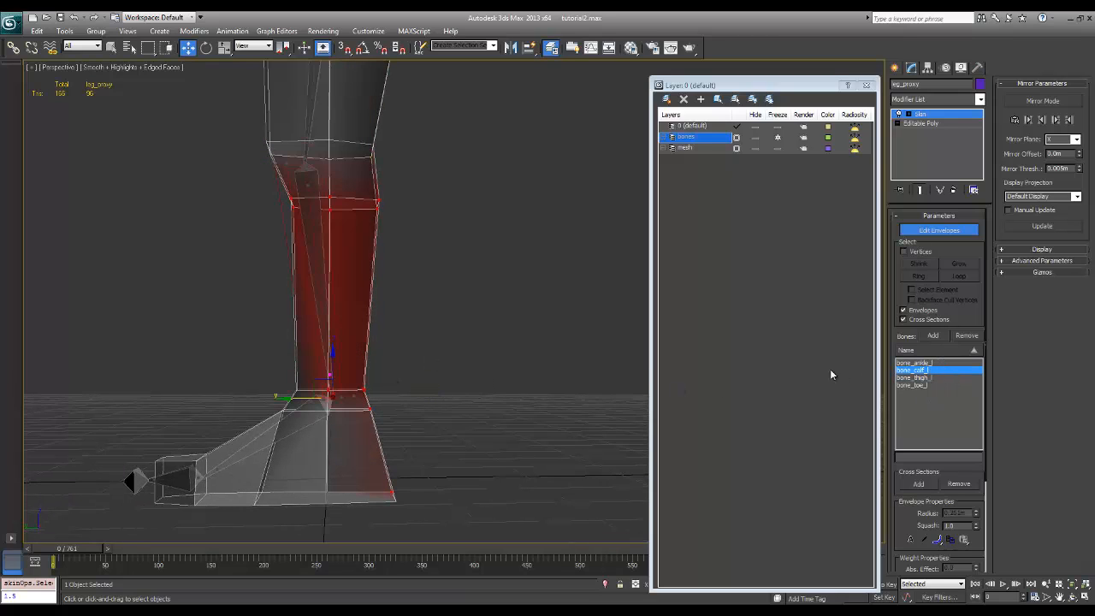
middle_click_drag(424, 332, 430, 343, "alt")
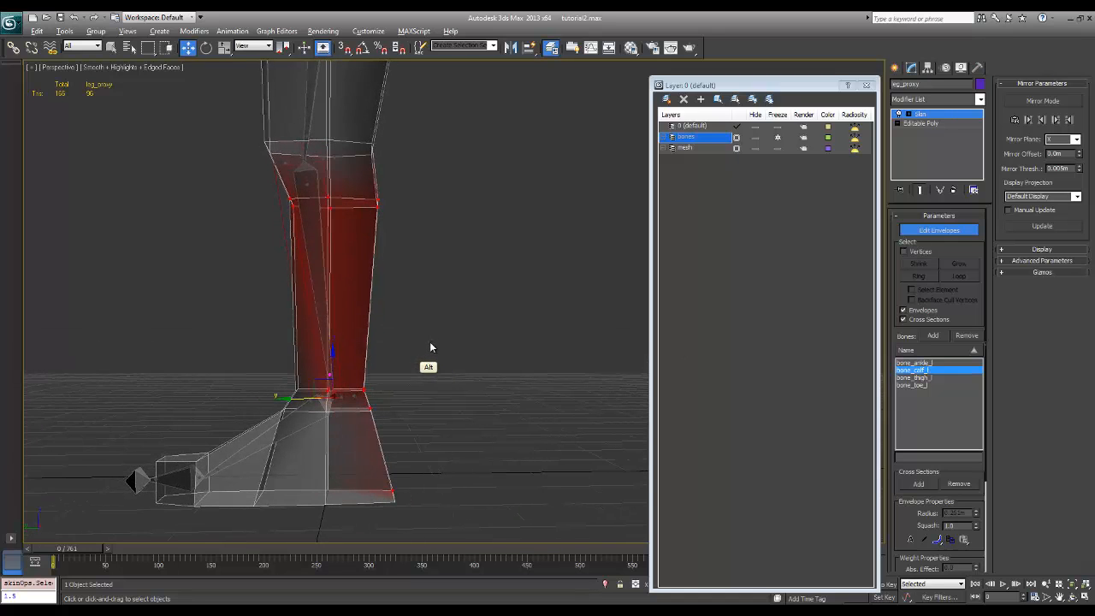
middle_click_drag(389, 412, 398, 486, "alt")
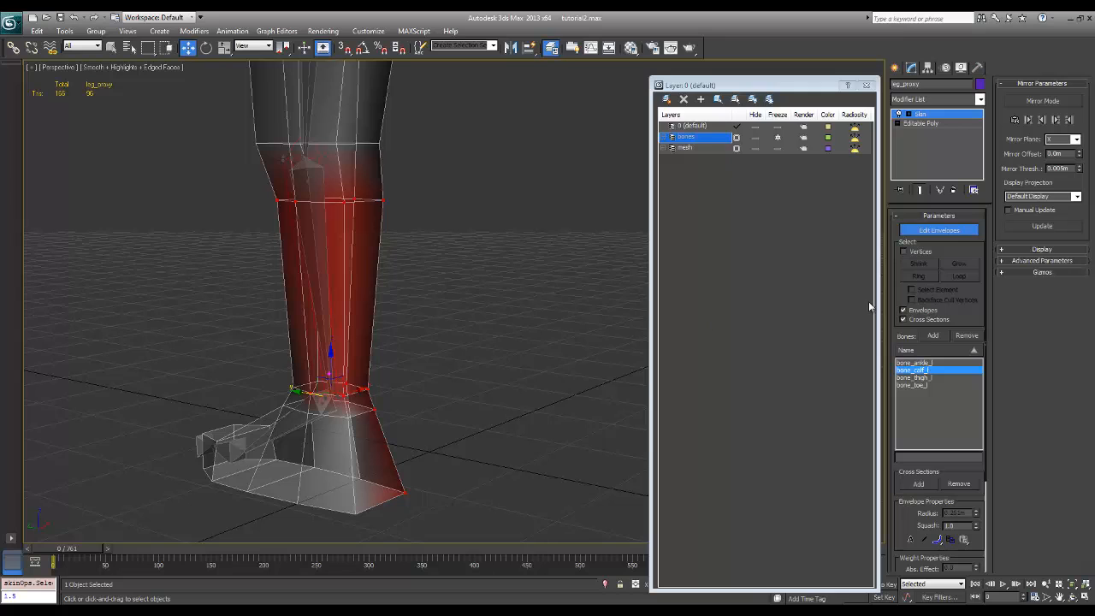
Enable vertex selection in the Skin modifier and select the vertices at the back of the heel influenced by the calf bone
left_click(904, 251)
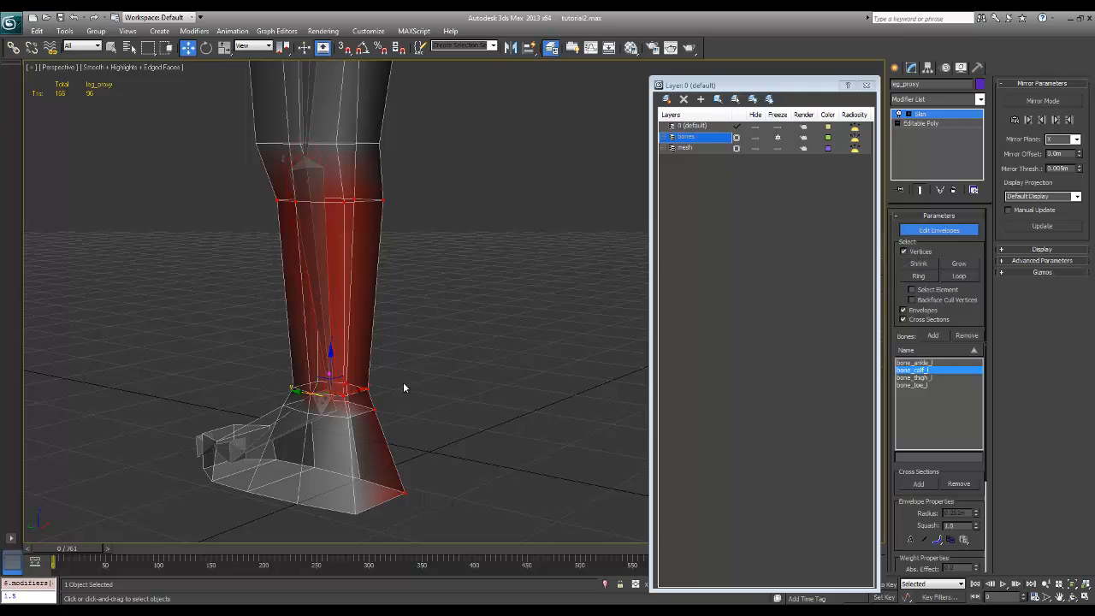
middle_click_drag(403, 388, 443, 389, "alt")
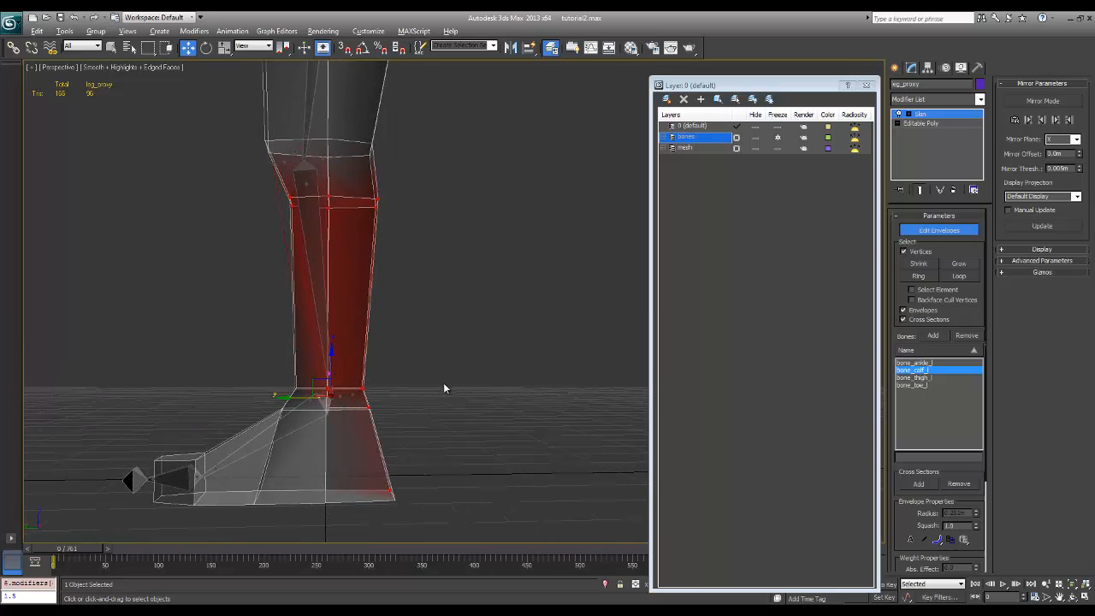
left_click_drag(417, 396, 351, 433)
middle_click_drag(396, 502, 298, 428, "alt")
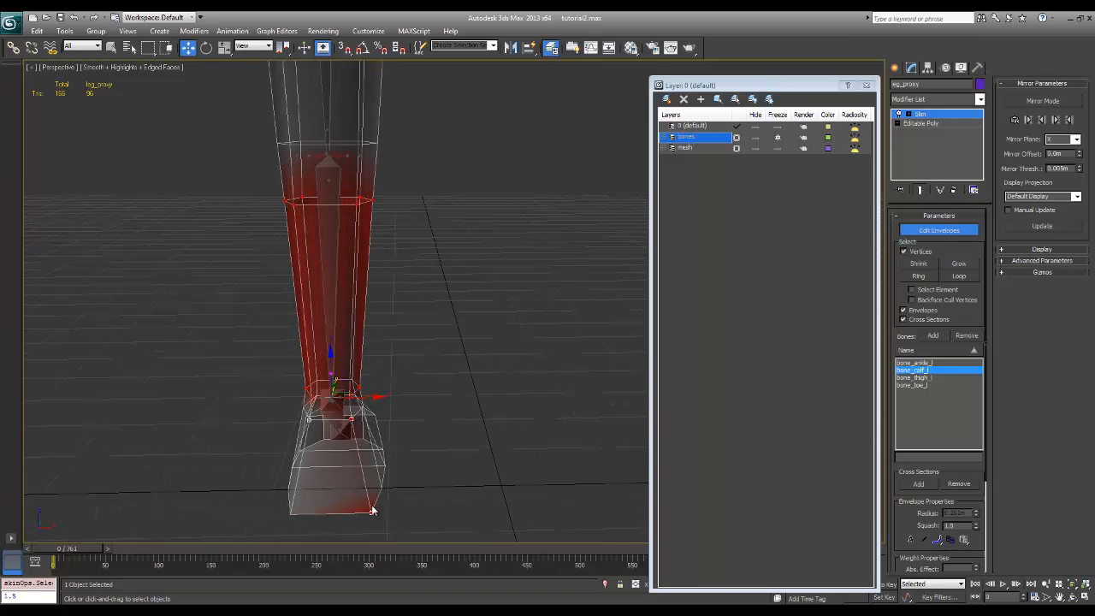
middle_click_drag(373, 511, 505, 500, "alt")
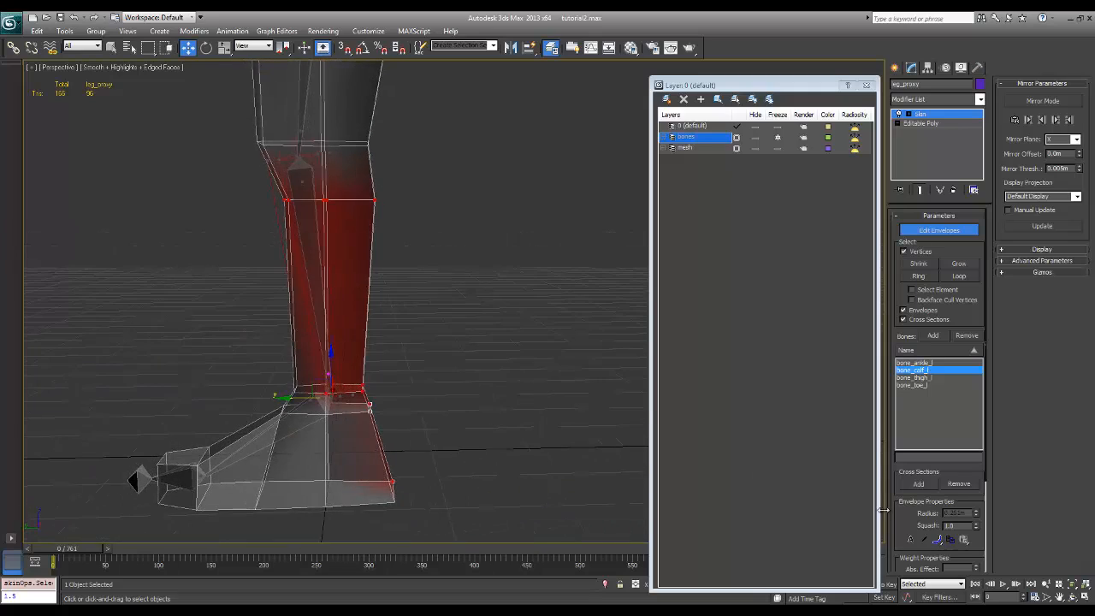
scroll(941, 428, "down", 4)
middle_click_drag(425, 425, 384, 416, "alt")
middle_click_drag(430, 464, 412, 398, "alt")
middle_click_drag(337, 261, 437, 282, "alt")
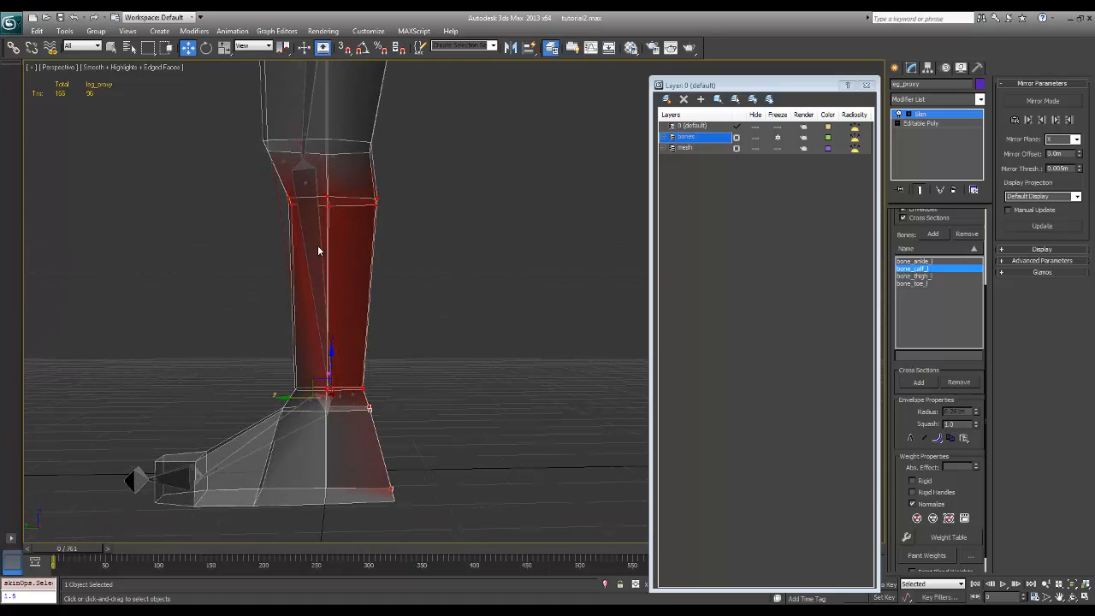
middle_click_drag(439, 351, 415, 376, "alt")
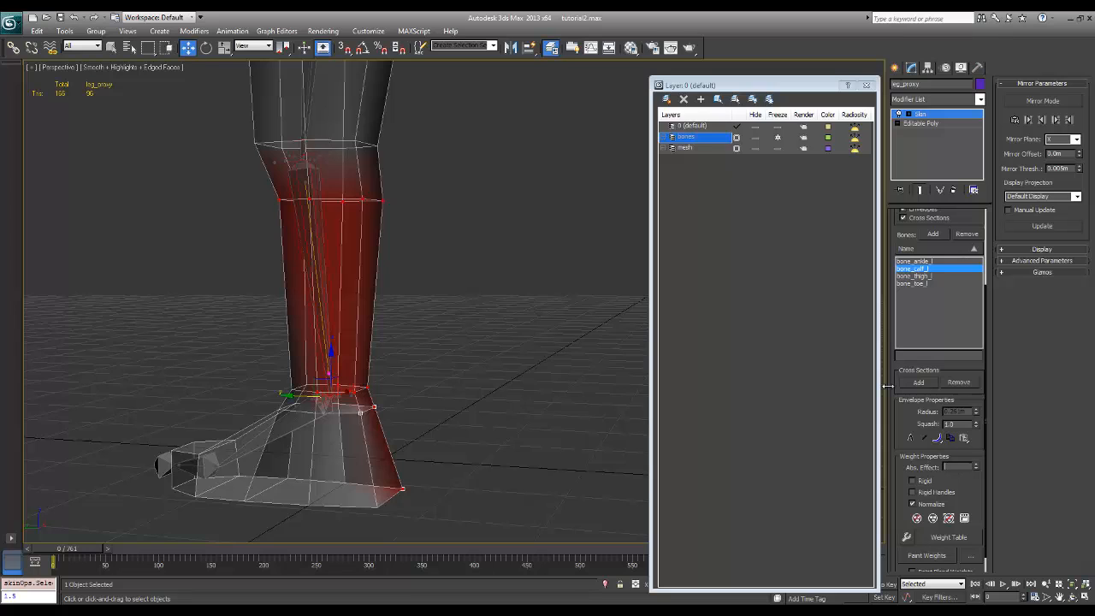
Compare the influence of bone_calf_l and bone_ankle_l on the heel, foot and lower shin from several angles
key("Return")
mouse_move(402, 438)
middle_mouse_down("alt")
mouse_move(491, 445)
mouse_move(397, 440)
mouse_move(438, 423)
mouse_move(411, 425)
middle_mouse_up("alt")
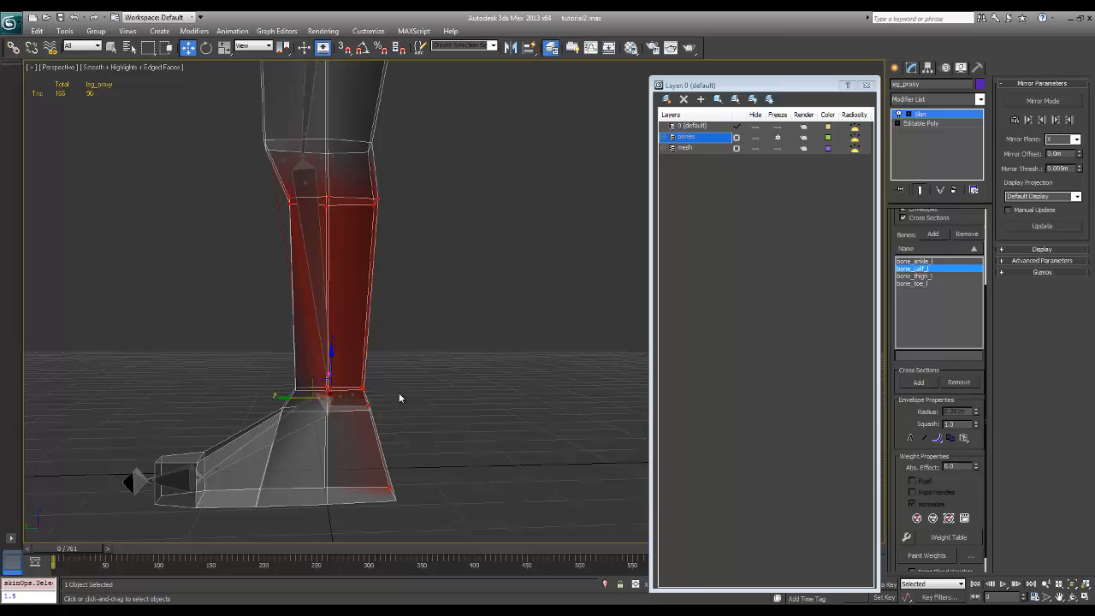
left_click_drag(395, 399, 391, 526)
middle_click_drag(390, 526, 397, 475, "alt")
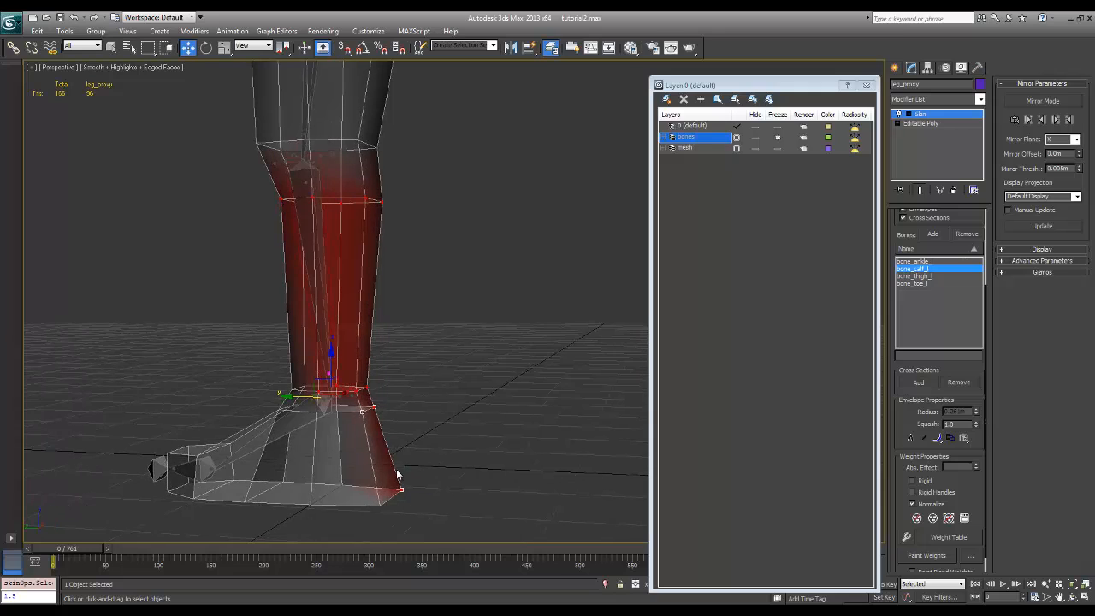
left_click(914, 261)
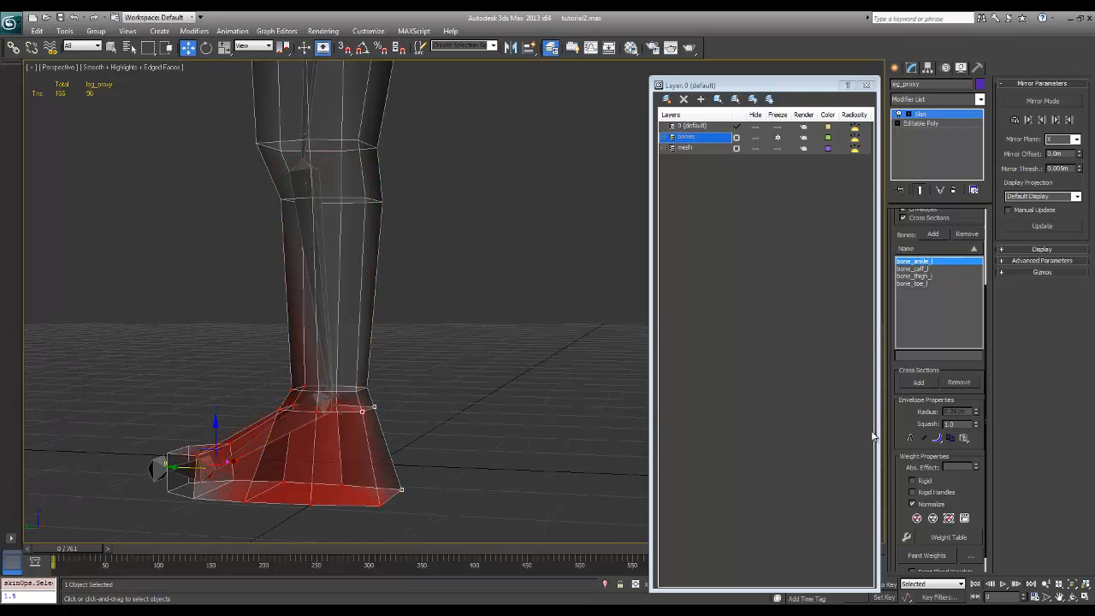
middle_click_drag(397, 386, 427, 388, "alt")
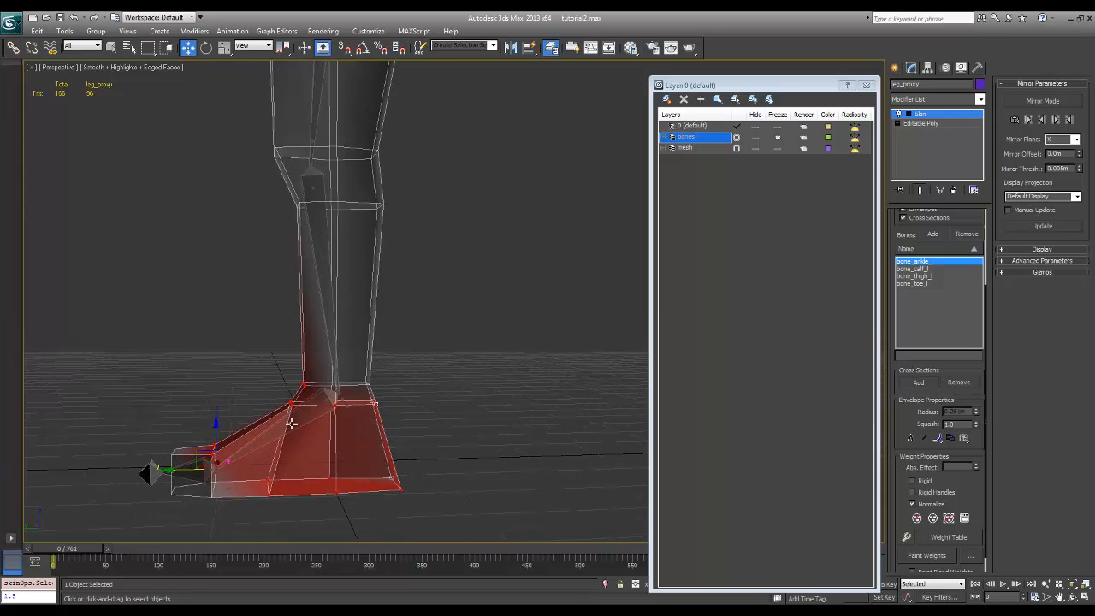
middle_click_drag(408, 481, 351, 483, "alt")
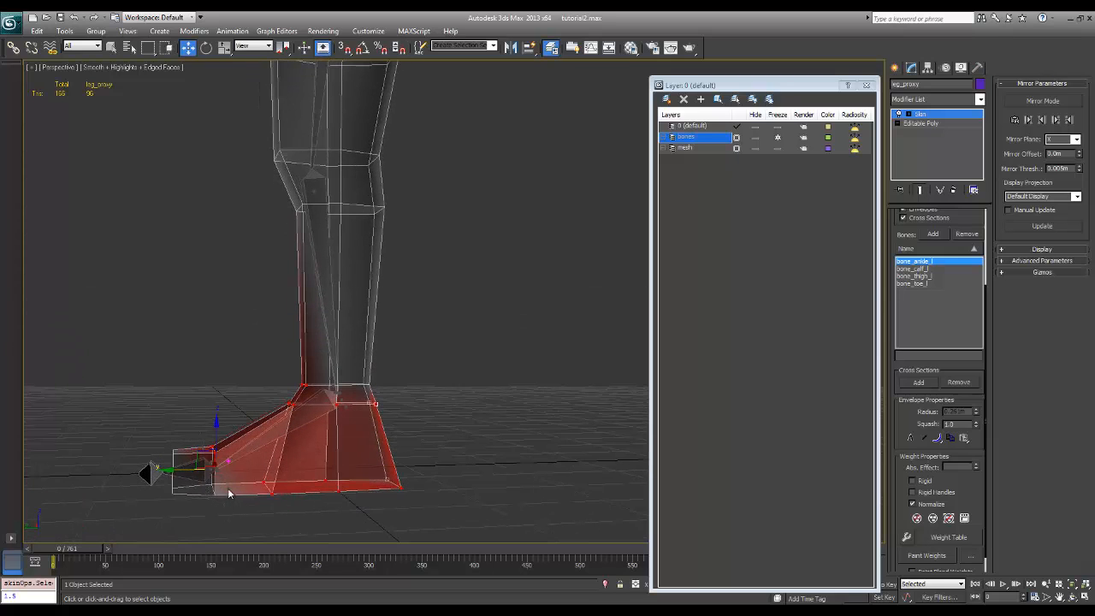
middle_click_drag(225, 491, 253, 501, "alt")
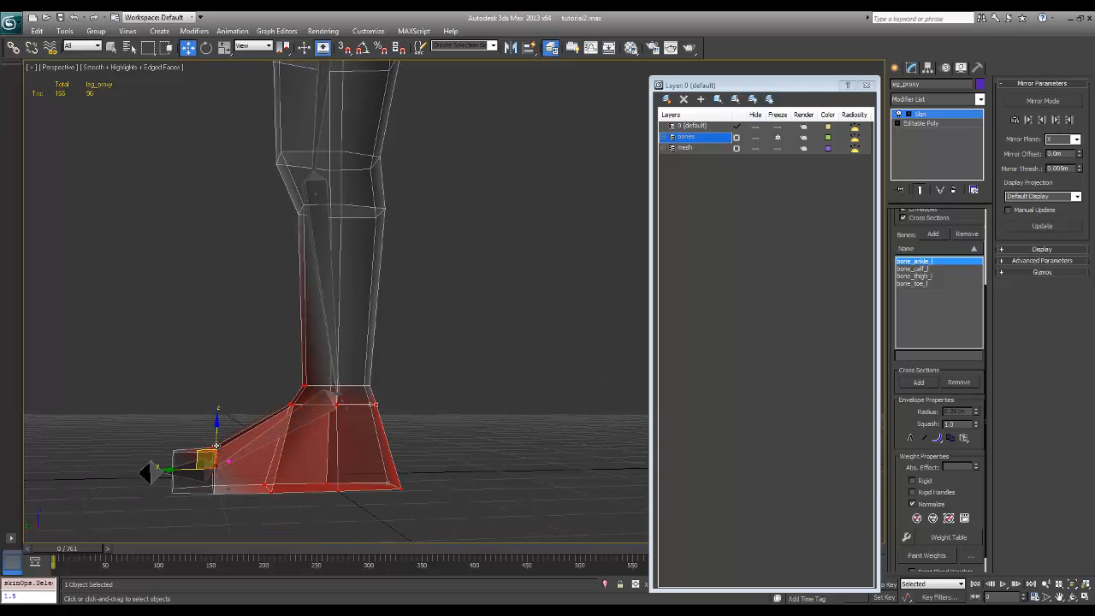
middle_click_drag(216, 452, 582, 455, "alt")
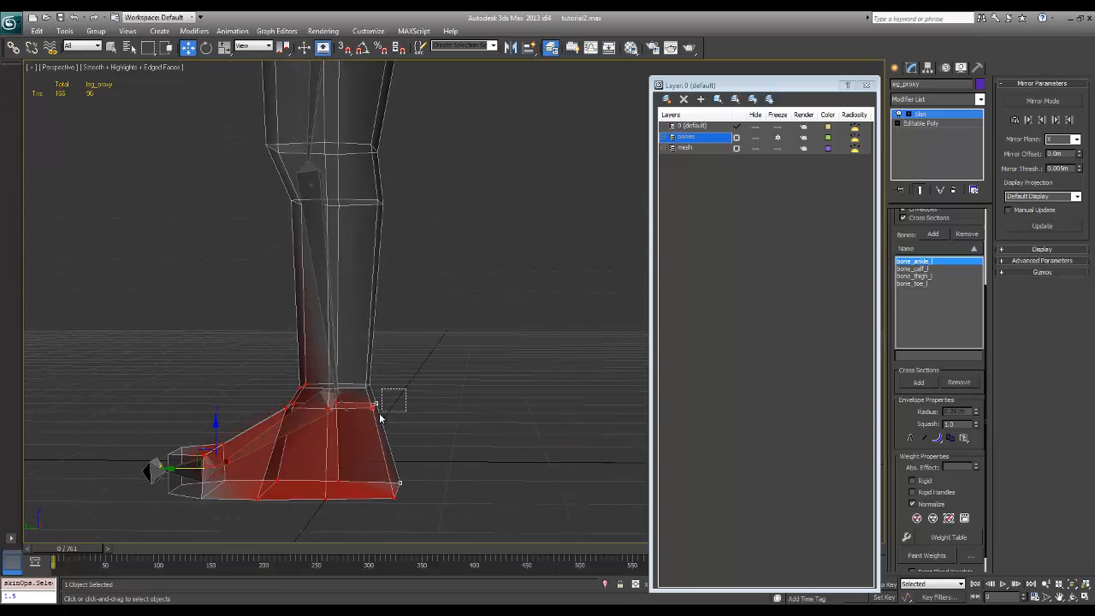
Add the lower heel vertices to the selection and set their absolute effect to 1 for bone_ankle_l
left_click(399, 484, "ctrl")
type("1")
key("Return")
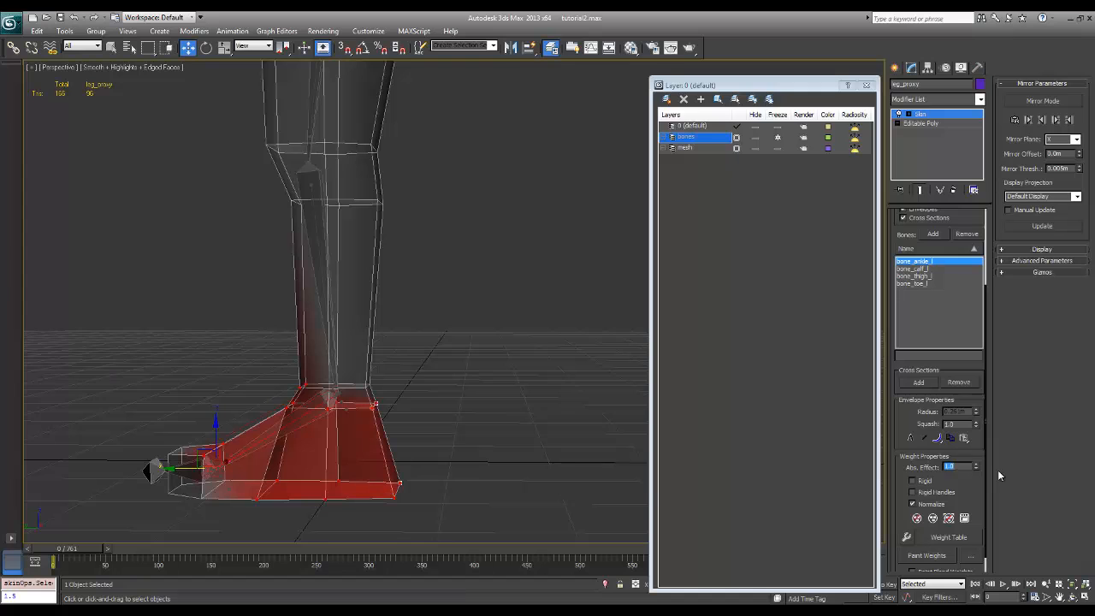
middle_click_drag(414, 428, 469, 395, "alt")
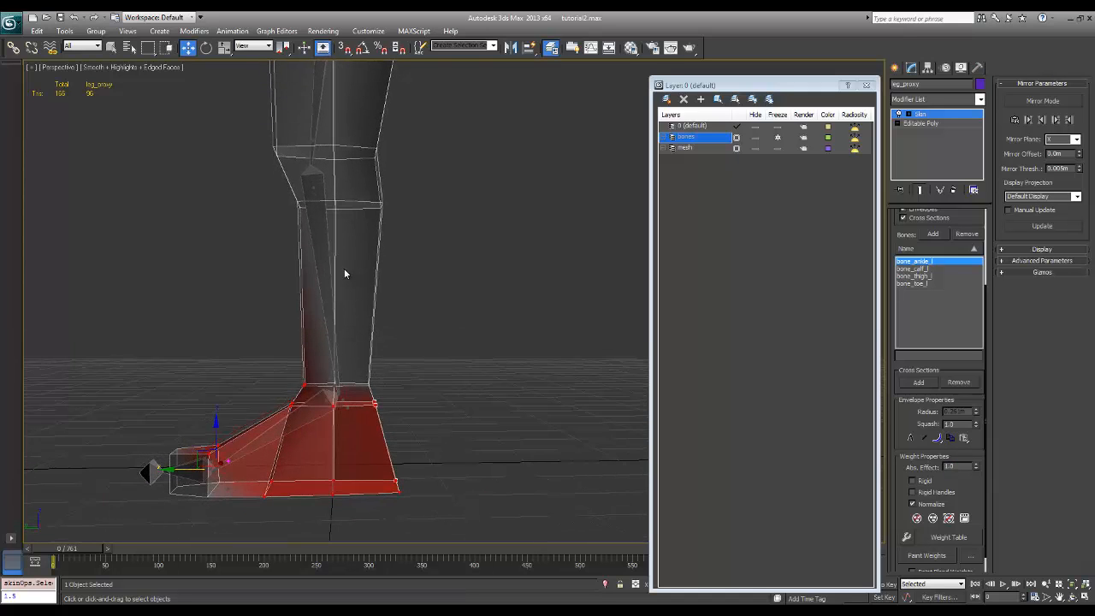
Check the weights of bone_calf_l and bone_ankle_l at the heel, and examine the calf bone's influence up to the knee
left_click(912, 269)
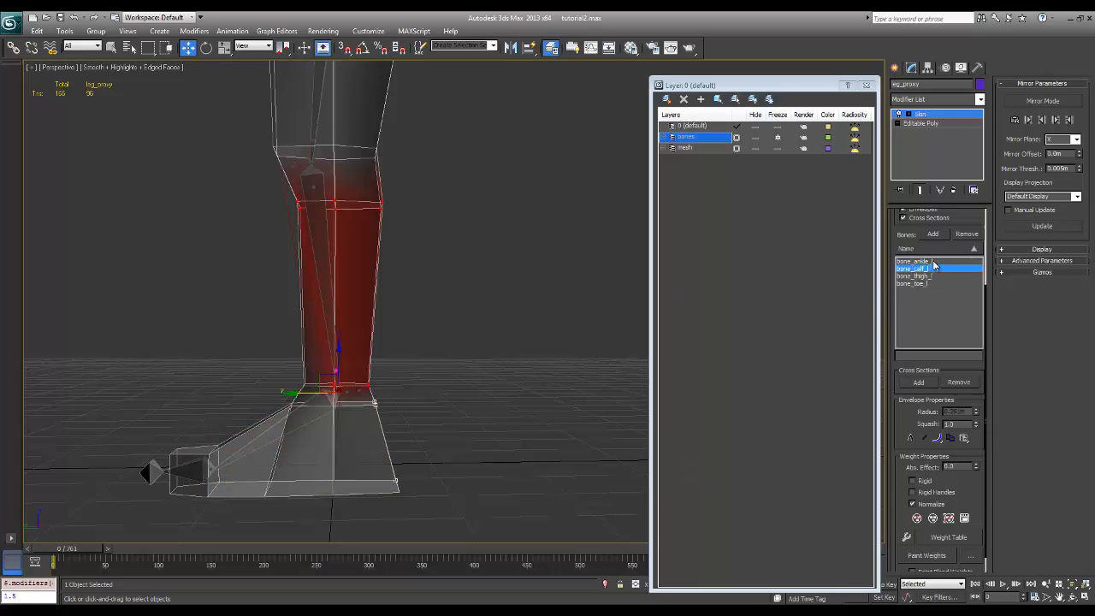
left_click(914, 261)
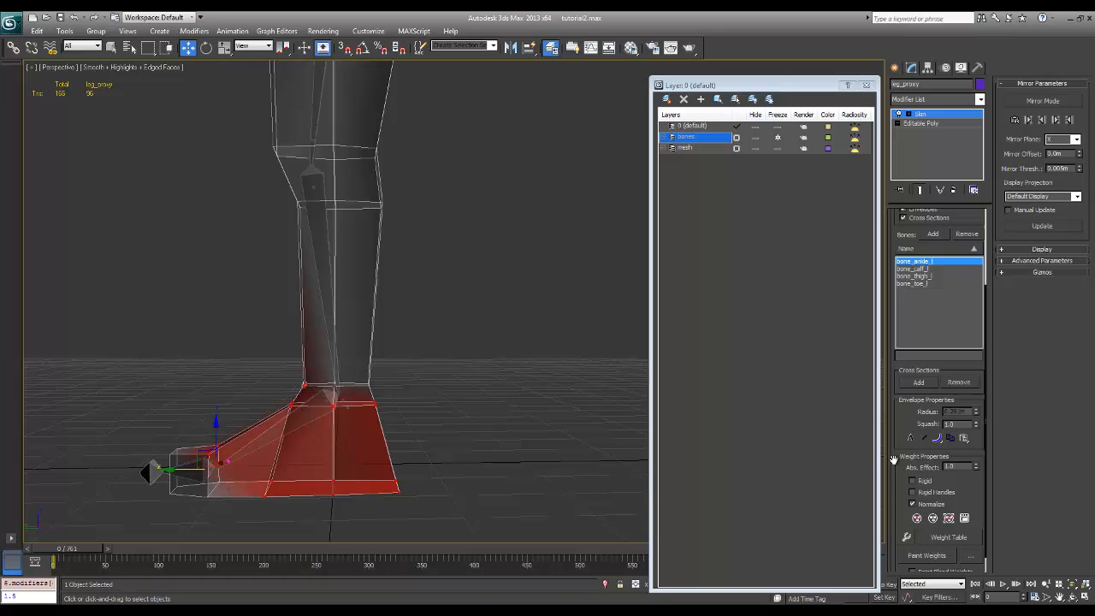
double_click(962, 468)
left_click(916, 270)
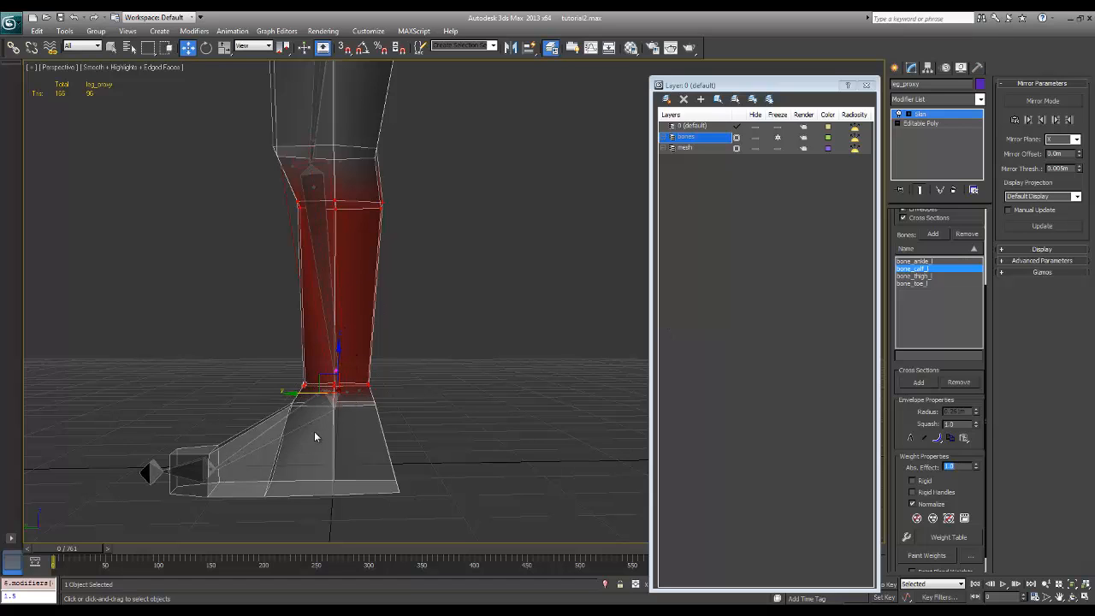
middle_click_drag(423, 346, 434, 487)
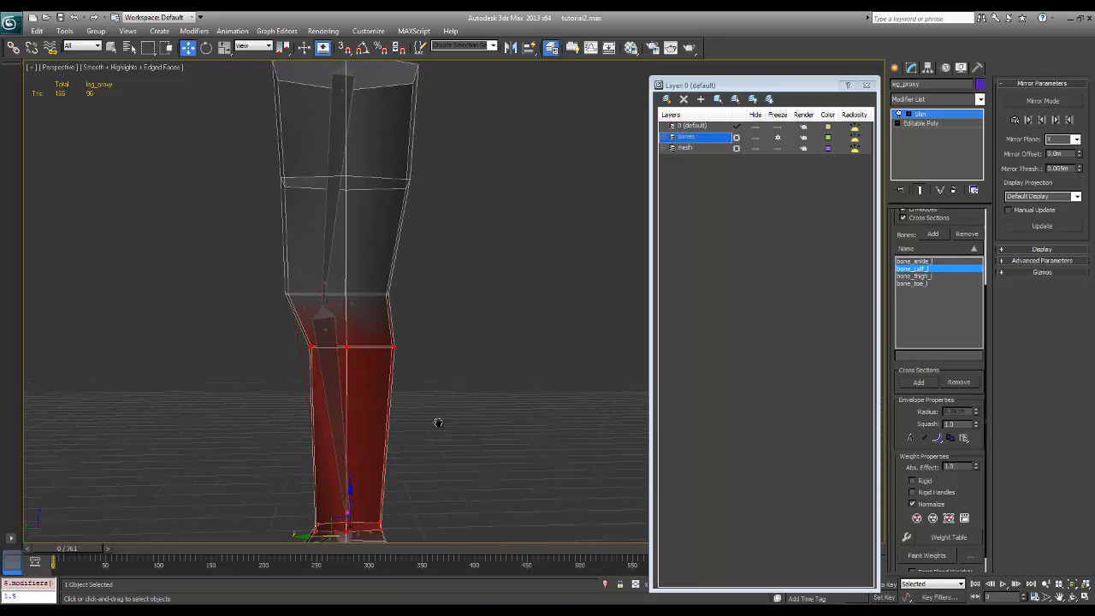
middle_click_drag(438, 423, 387, 381)
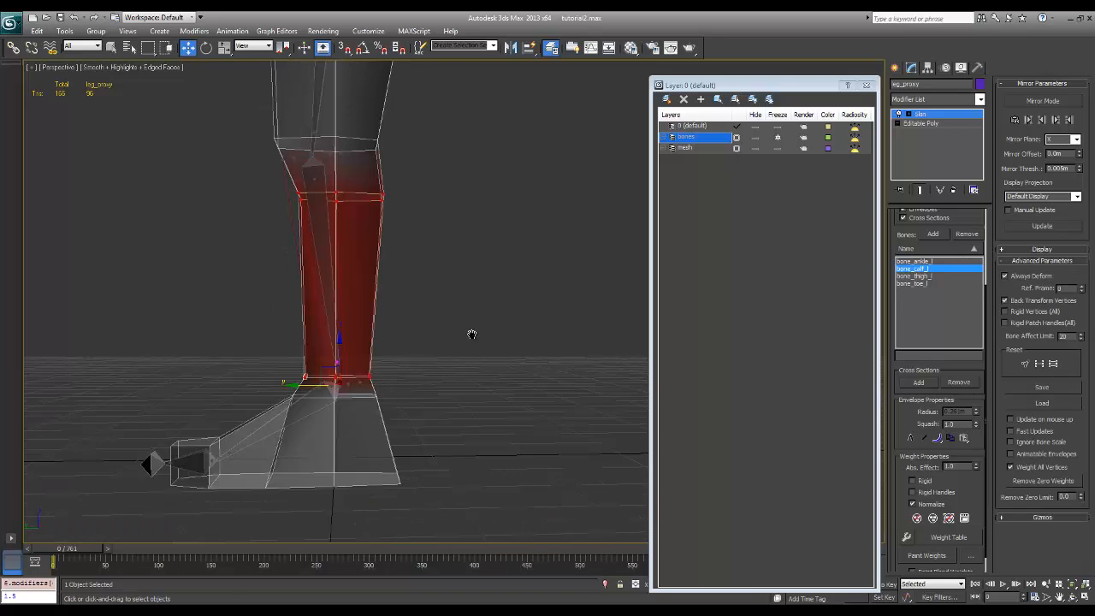
middle_click_drag(471, 334, 467, 366)
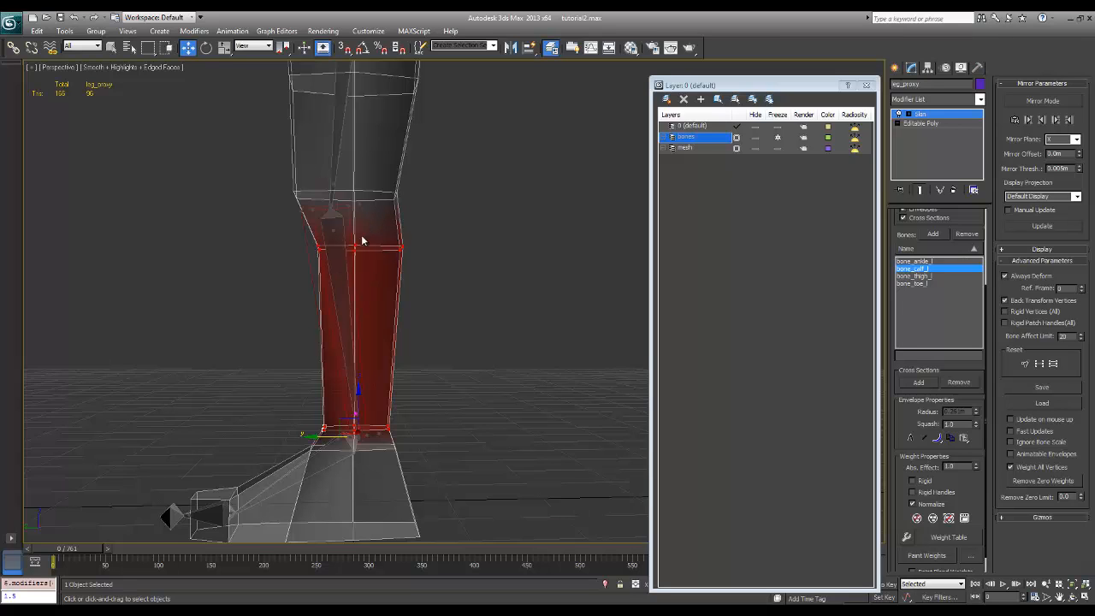
middle_click_drag(339, 291, 369, 276)
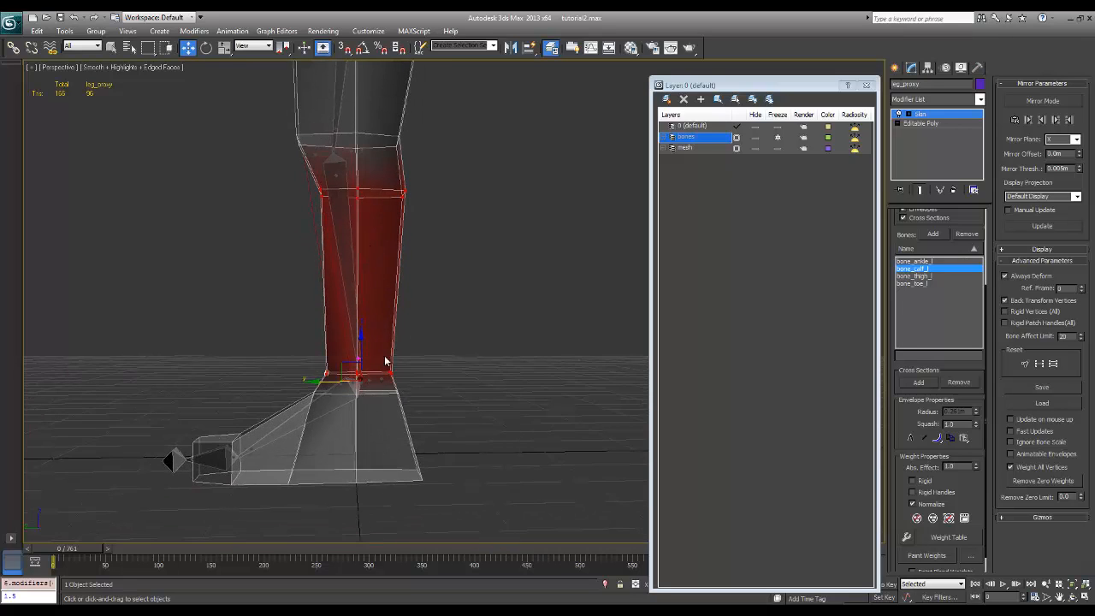
middle_click_drag(410, 204, 453, 301)
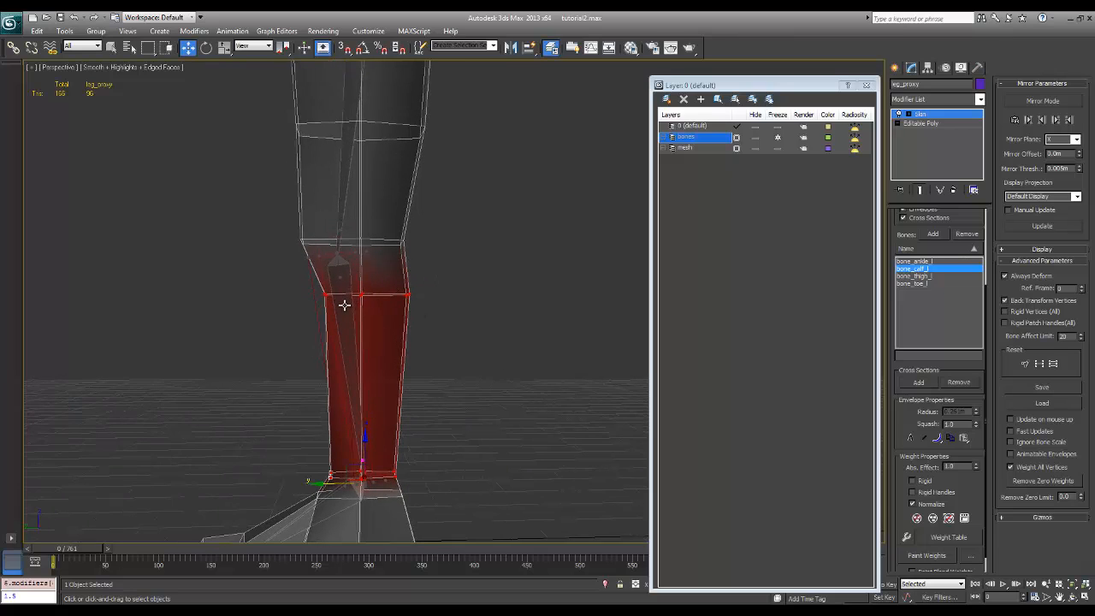
Select the vertices at the front of the knee and set their absolute effect to 0.5 for bone_calf_l
left_click(929, 276)
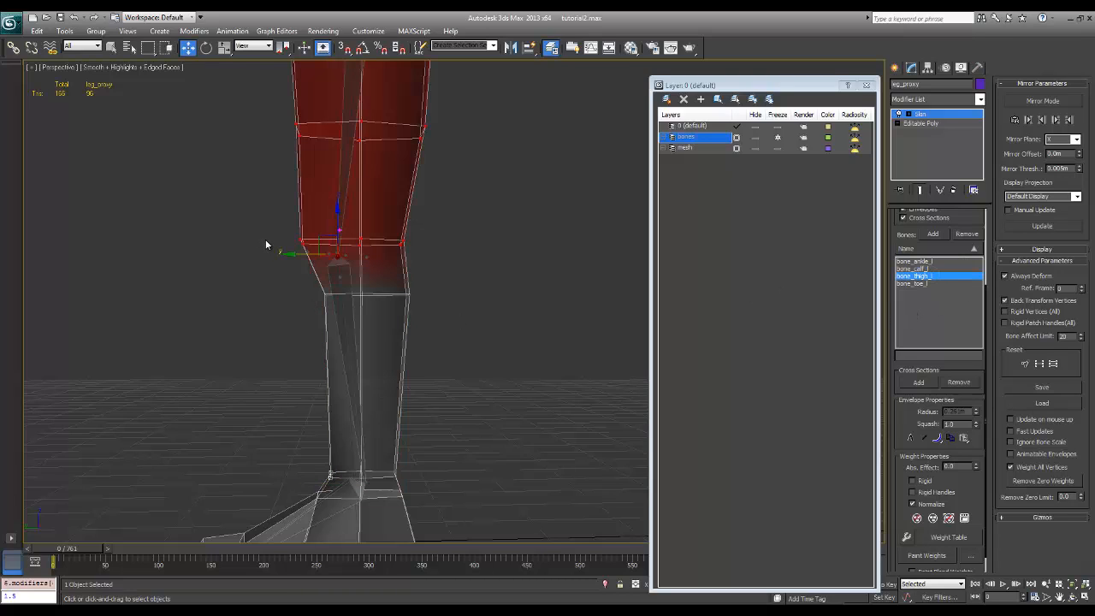
left_click_drag(265, 238, 341, 265)
left_click(924, 269)
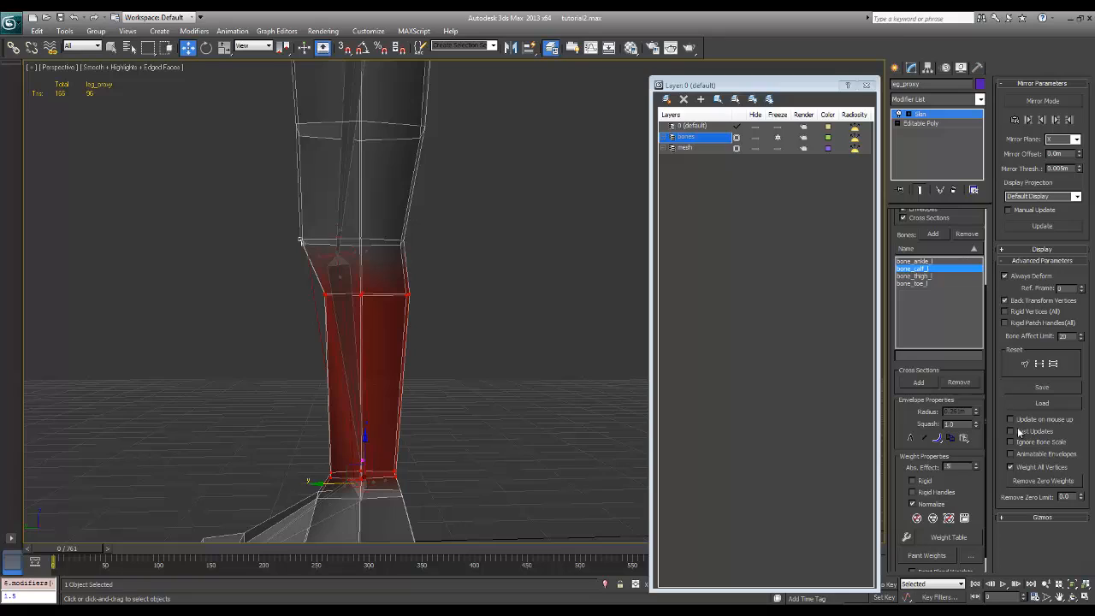
key("Return")
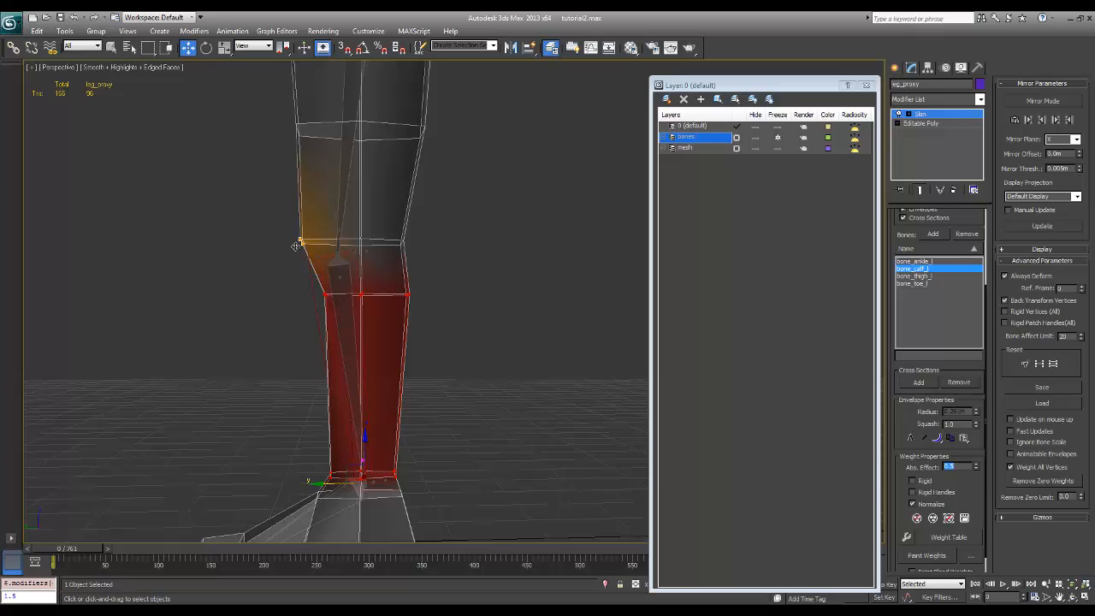
Try different absolute effect values for bone_calf_l on the front knee vertices, and restore the weight to 0.5
middle_click_drag(313, 273, 338, 272, "alt")
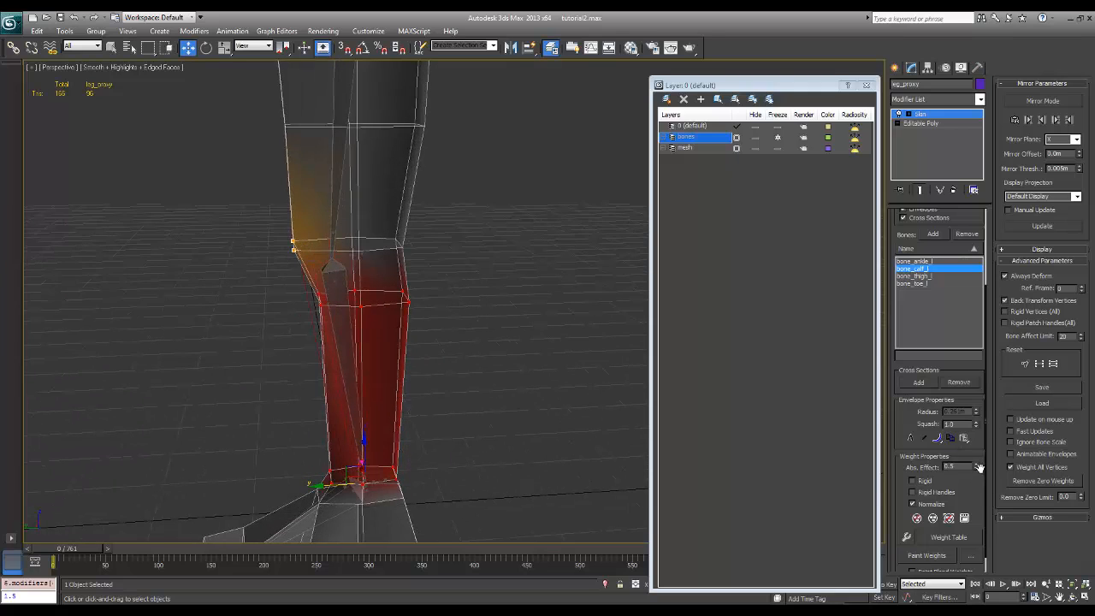
left_click_drag(976, 471, 975, 480)
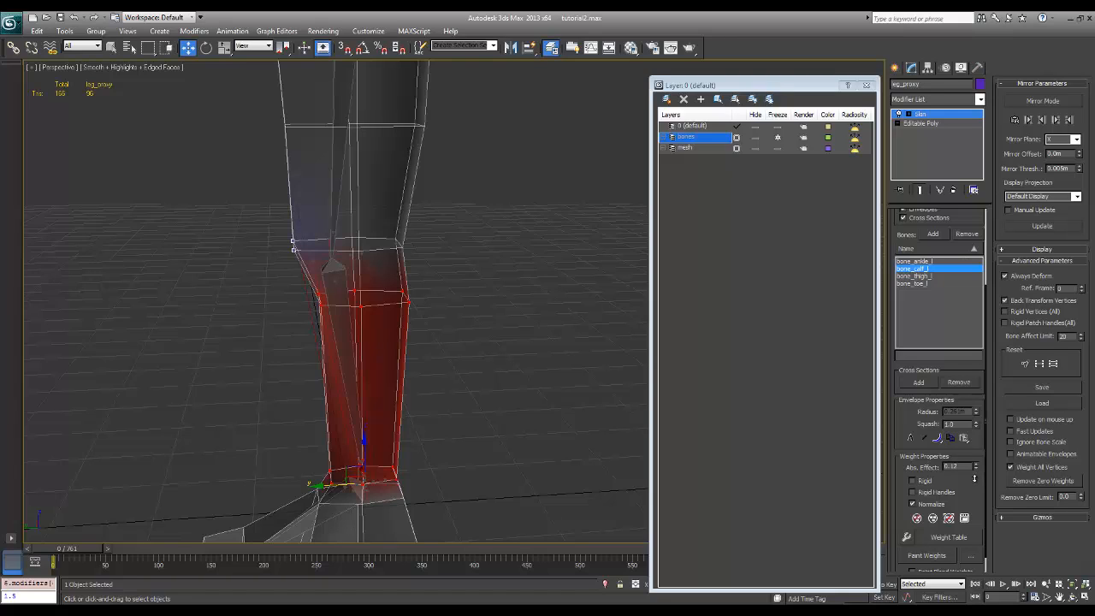
left_click_drag(975, 478, 981, 448)
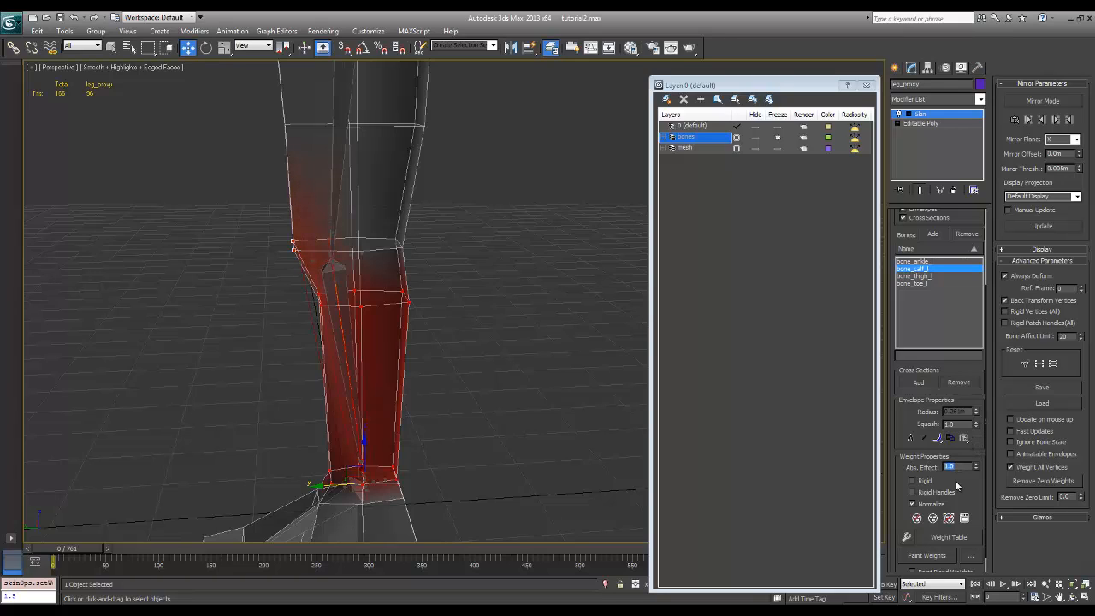
key("Return")
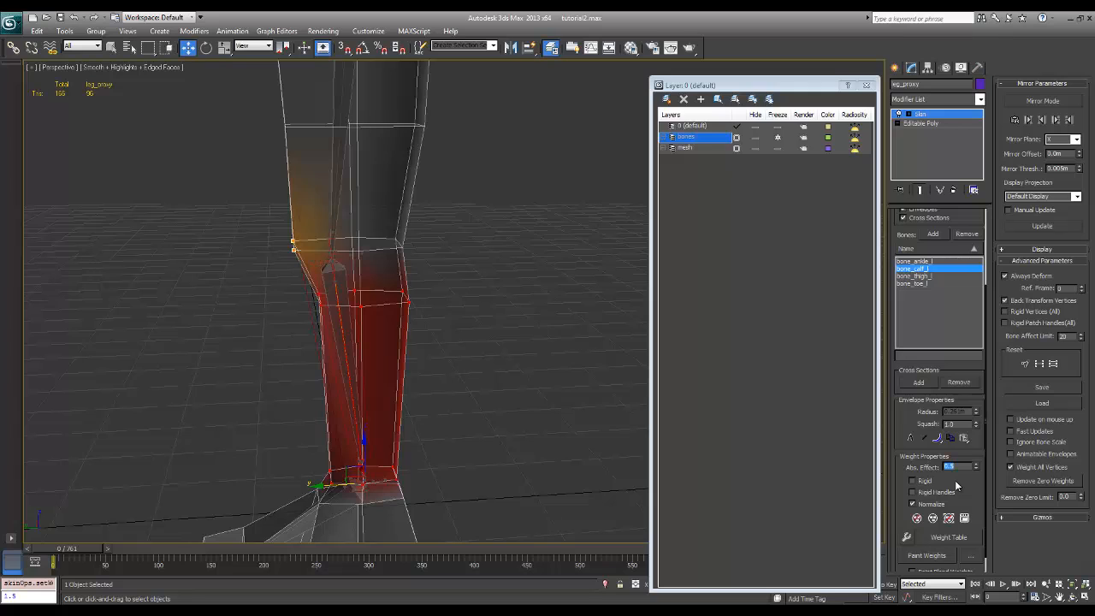
Leave the Skin modifier's envelope editing, freeze the mesh layer and unfreeze the bones layer
left_click(946, 116)
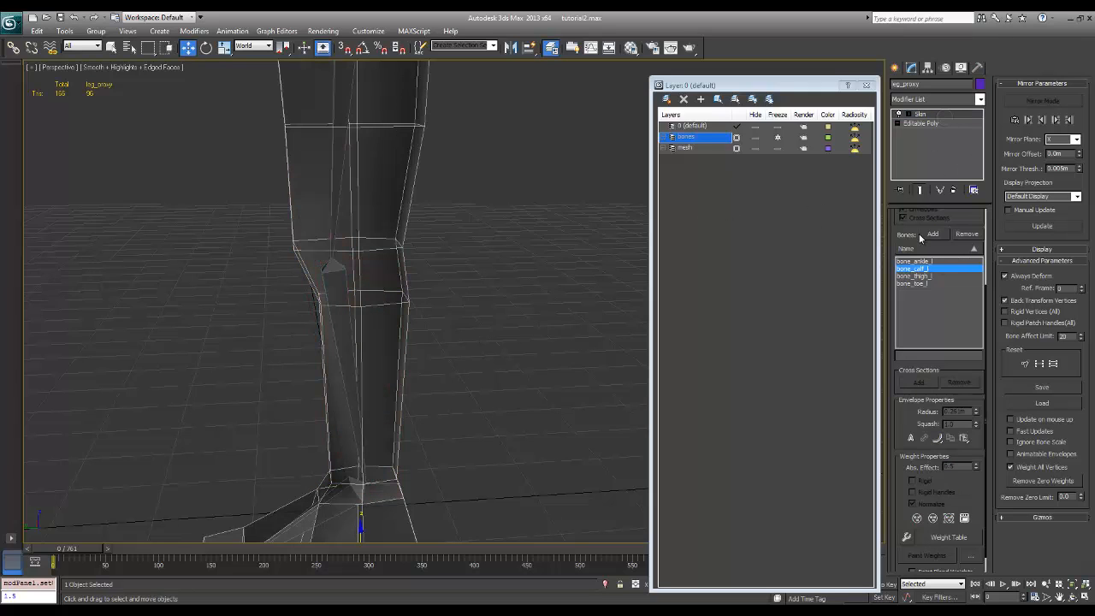
left_click(778, 148)
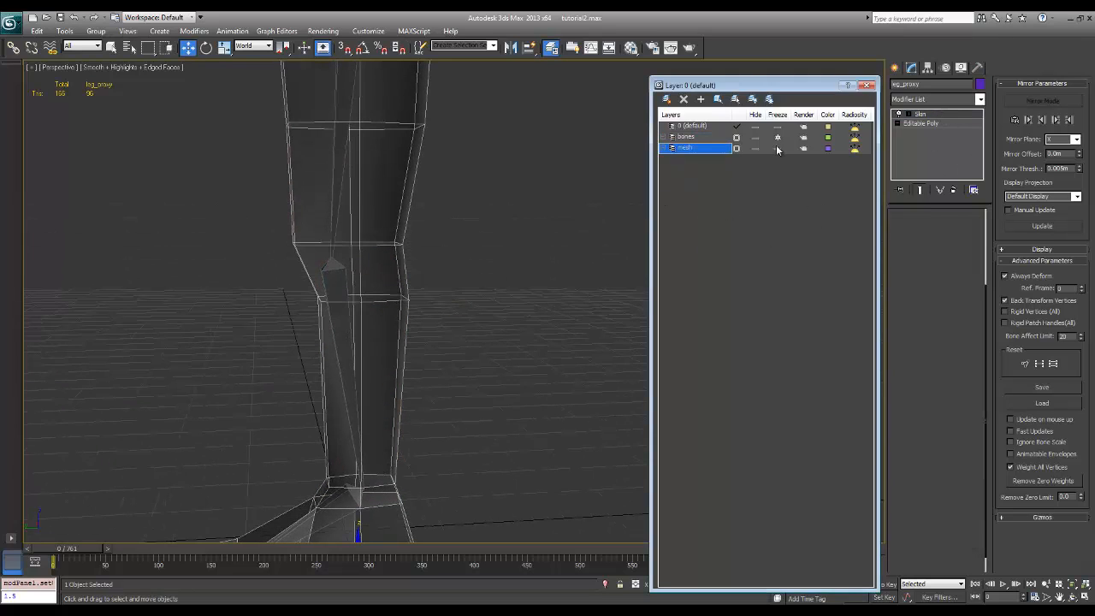
left_click(778, 138)
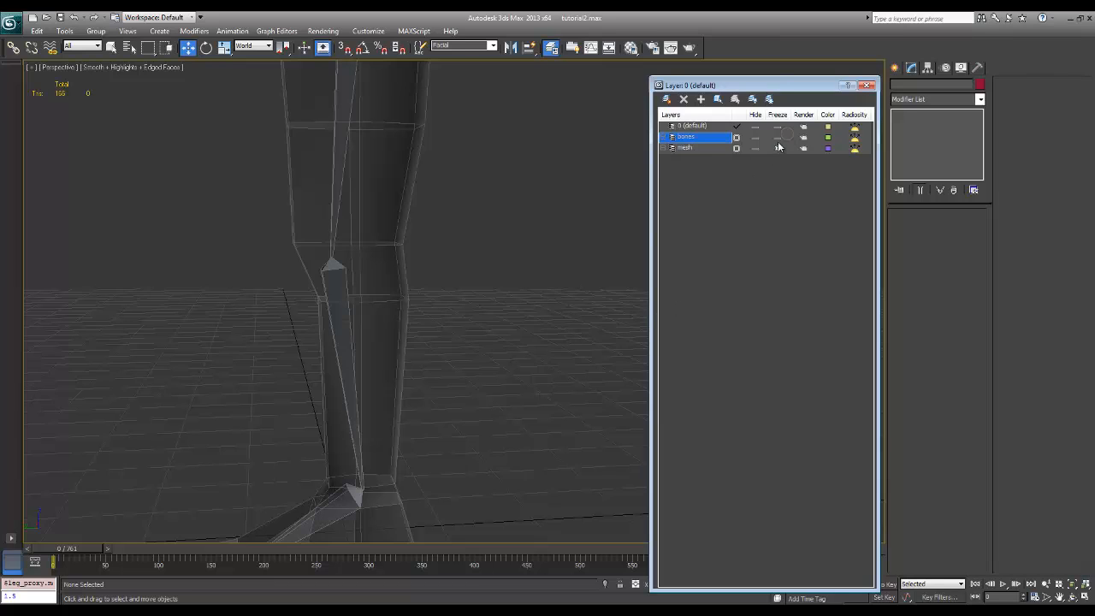
Rotate bone_calf_l back and forth to test how the mesh deforms at the knee
left_click(343, 282)
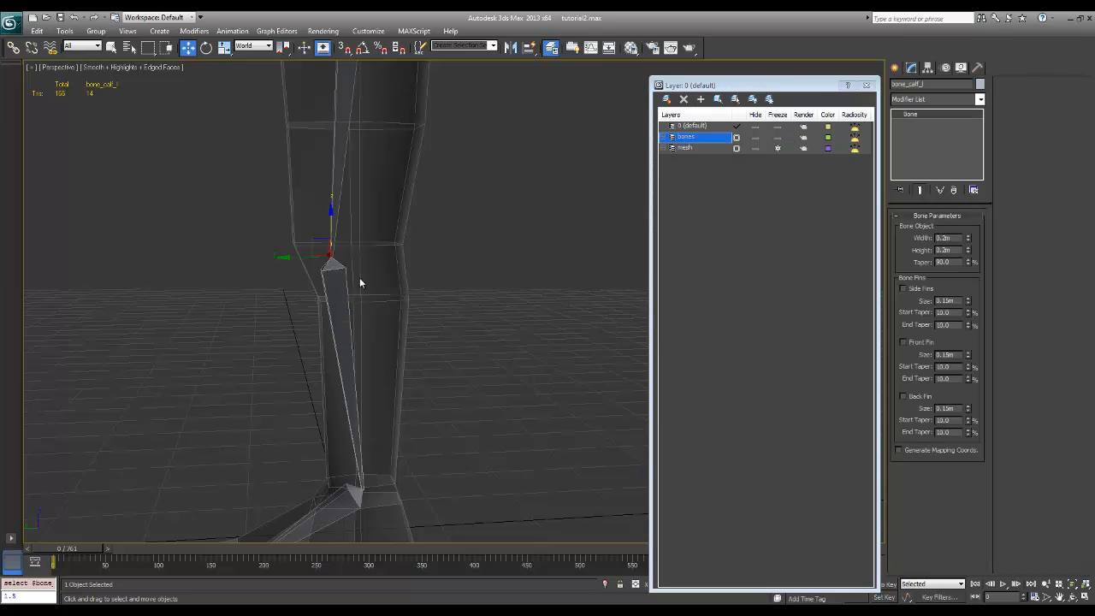
key("e")
left_click_drag(357, 288, 305, 242)
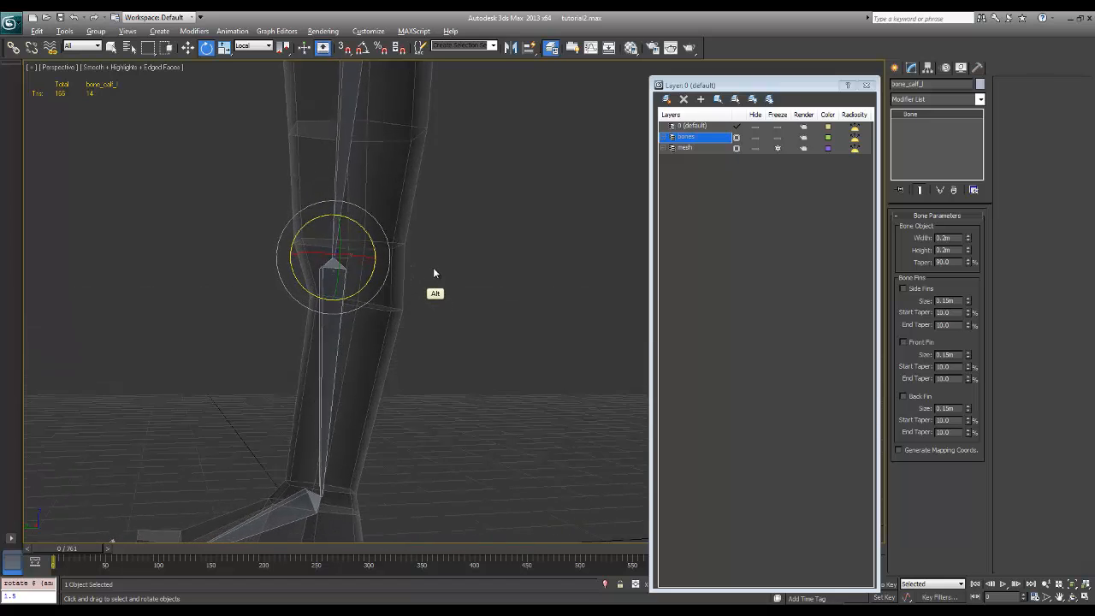
left_click_drag(350, 295, 308, 255)
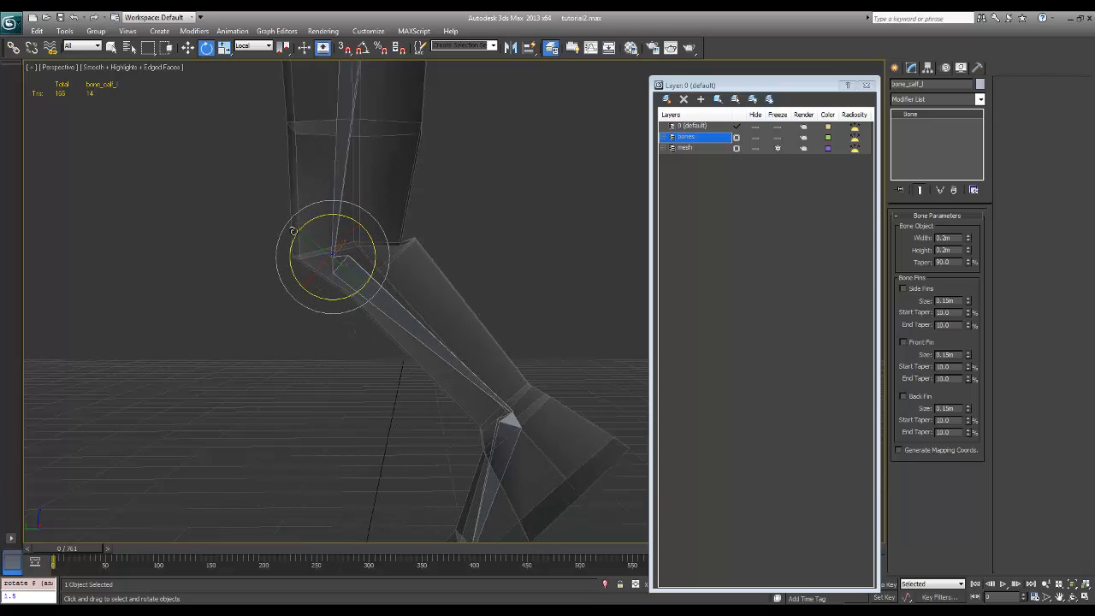
left_click_drag(348, 297, 281, 305)
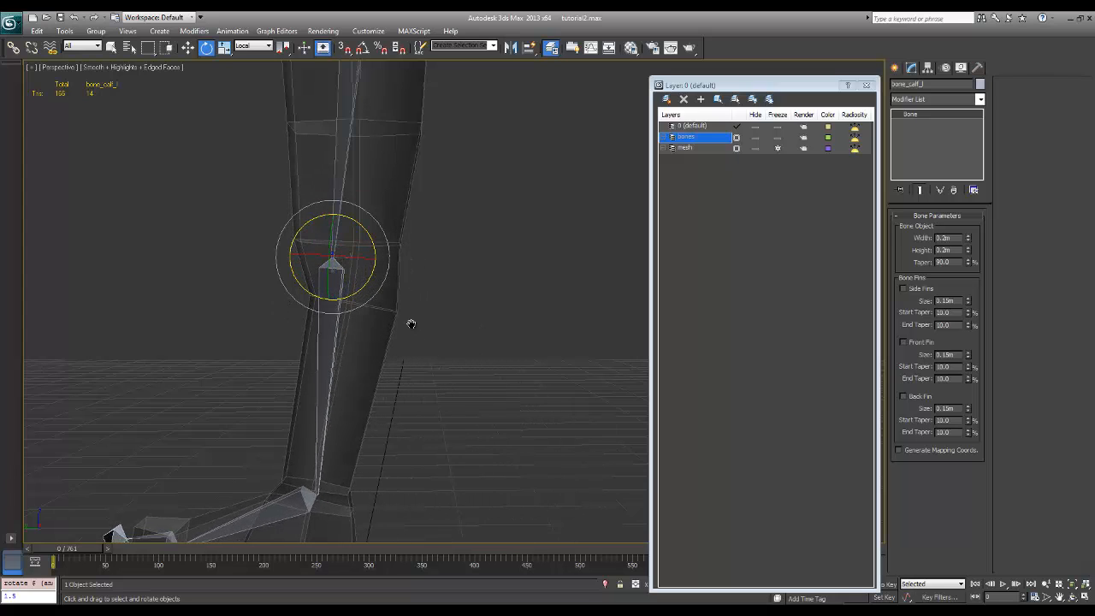
Rotate bone_ankle_l in both directions to test how the mesh deforms at the ankle and heel
middle_click_drag(410, 322, 394, 421, "alt")
left_click(304, 498)
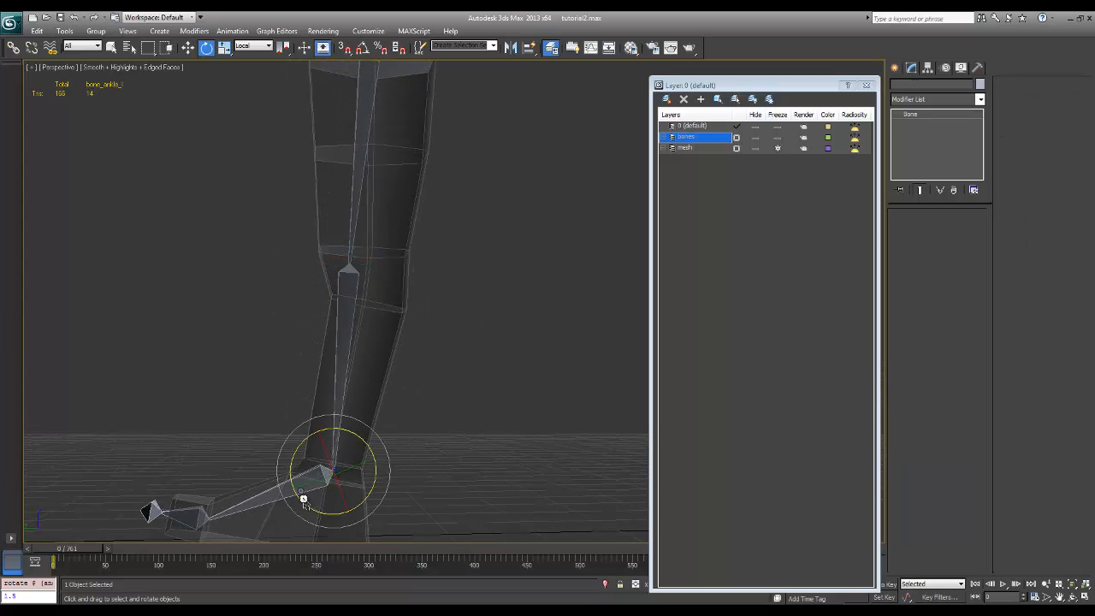
middle_click_drag(465, 457, 470, 433)
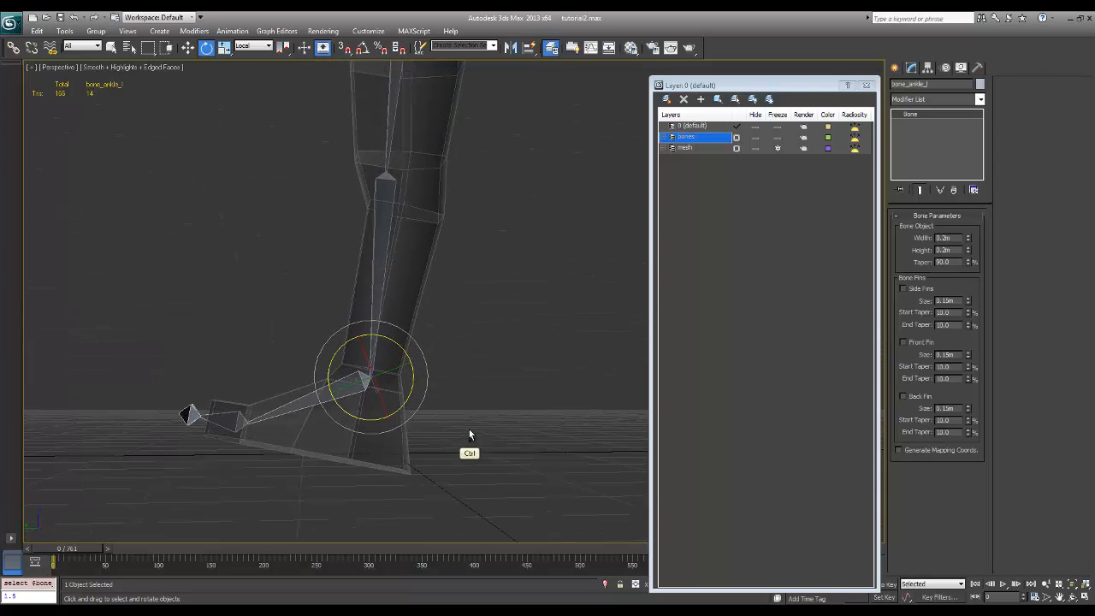
left_click_drag(397, 410, 447, 362)
middle_click_drag(447, 362, 308, 368, "alt")
left_click_drag(336, 421, 311, 485)
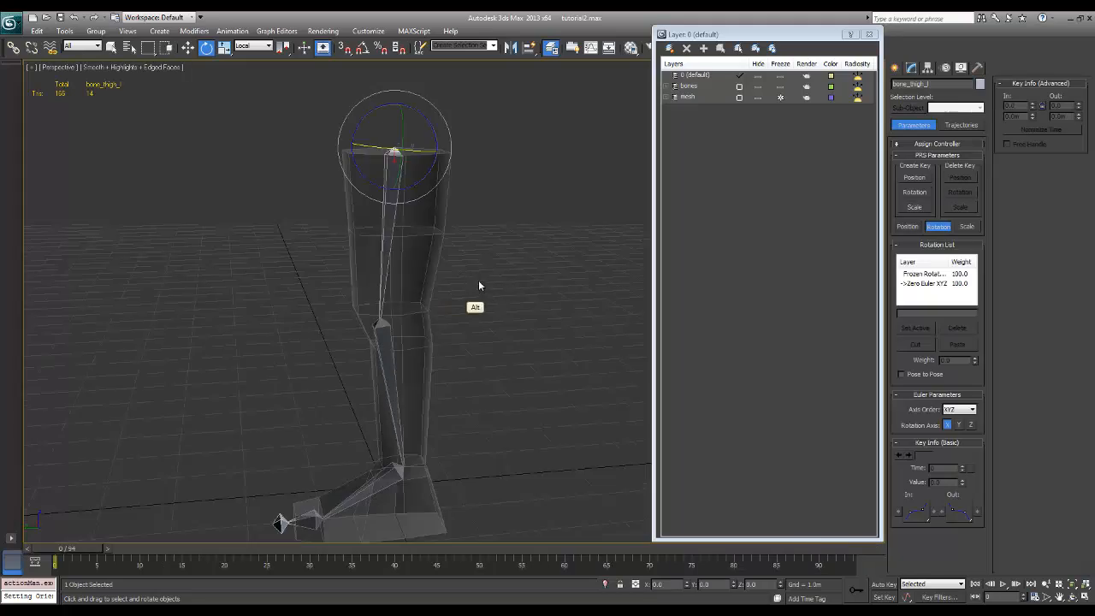
Add an HI Solver IK chain running from bone_thigh_l to bone_ankle_l
mouse_move(476, 285)
middle_mouse_down("alt")
mouse_move(408, 289)
mouse_move(491, 282)
mouse_move(478, 278)
mouse_move(475, 299)
mouse_move(481, 287)
middle_mouse_up("alt")
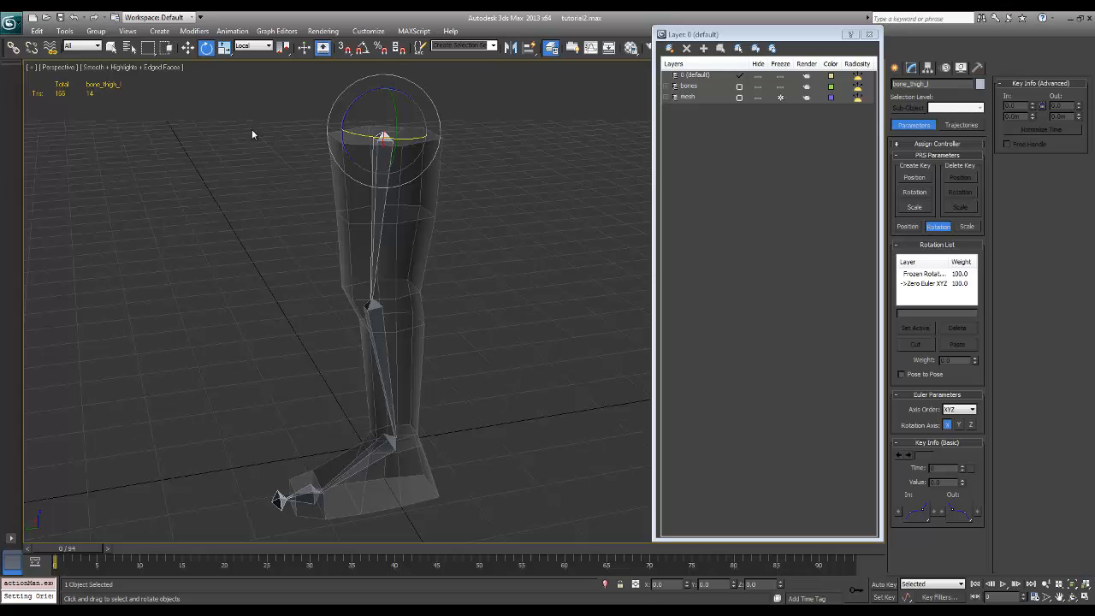
left_click(488, 169)
left_click(384, 144)
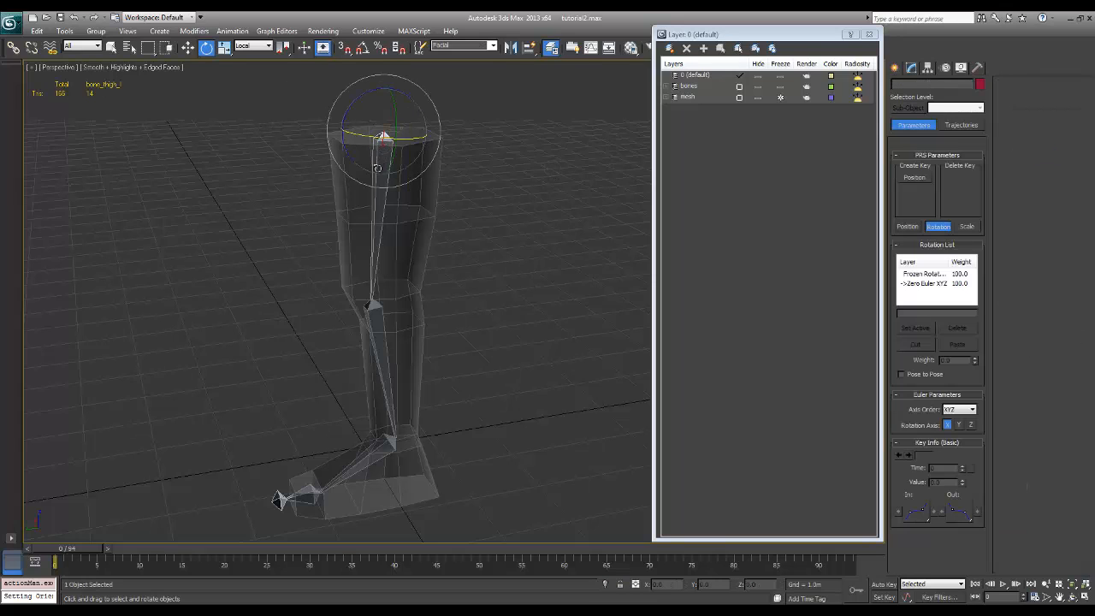
left_click(234, 33)
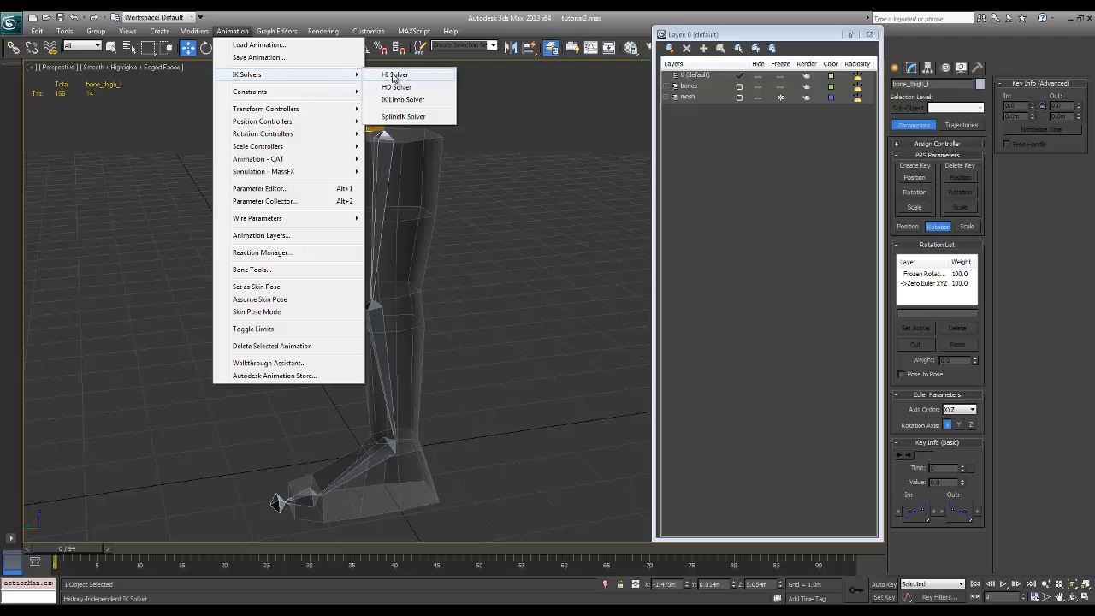
left_click(395, 75)
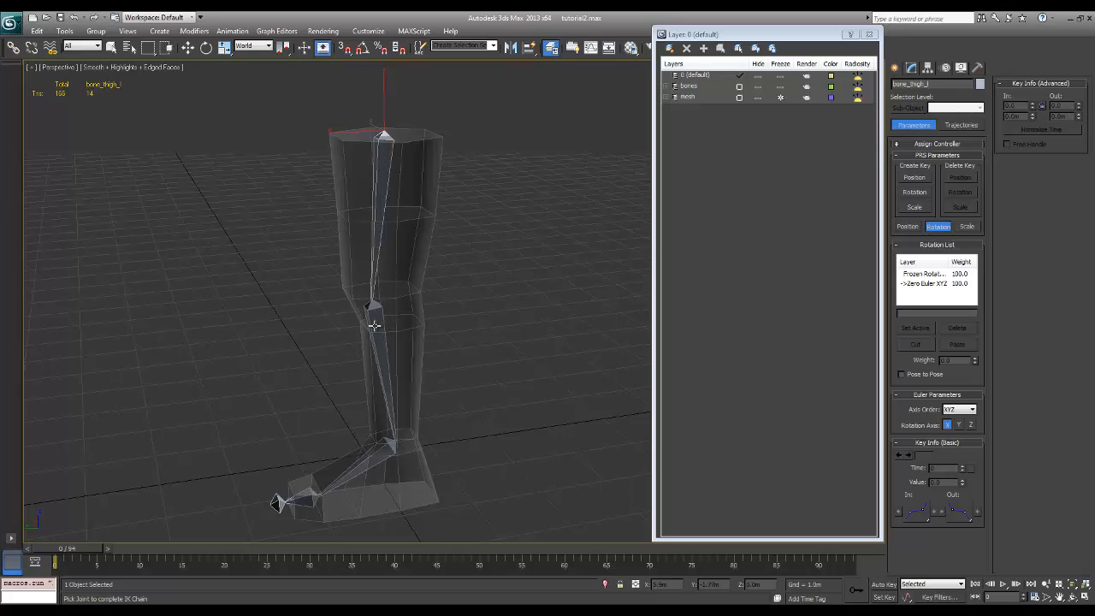
left_click(389, 446)
Examine the ankle's IK goal and its chain line along the leg bones from several angles and distances
middle_click_drag(488, 449, 515, 347, "ctrl+alt")
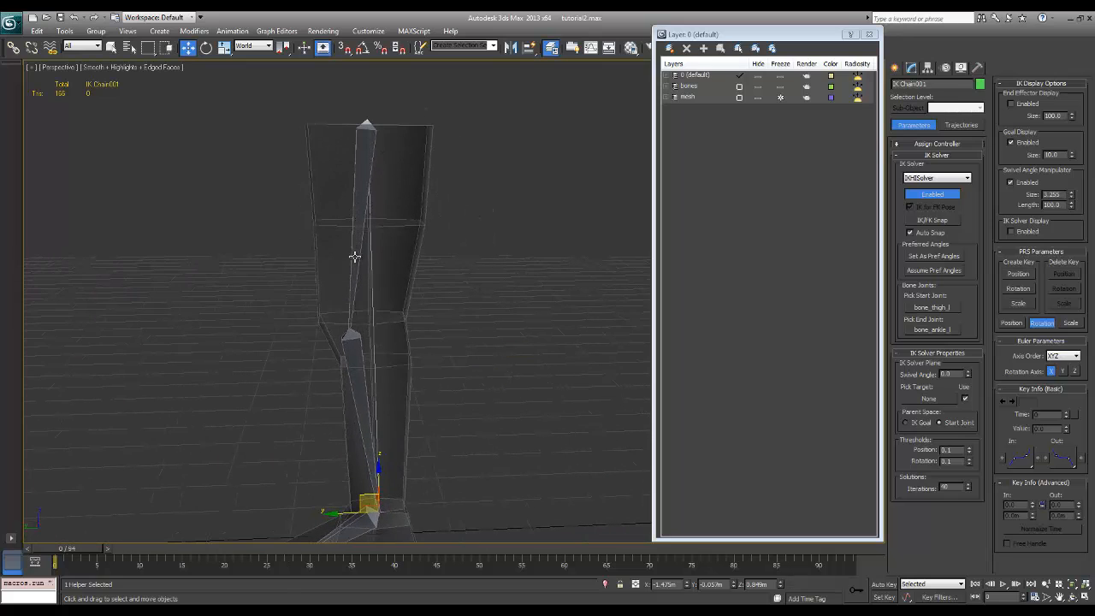
middle_click_drag(496, 429, 516, 345)
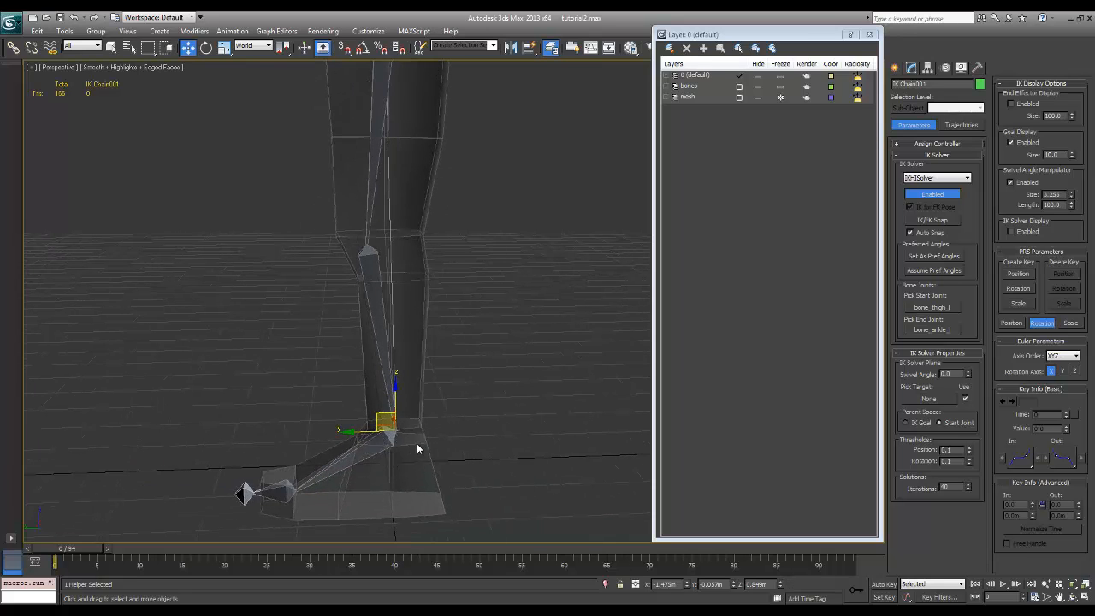
middle_click_drag(415, 460, 496, 406, "ctrl+alt")
scroll(466, 405, "down", 2)
middle_click_drag(495, 445, 445, 387)
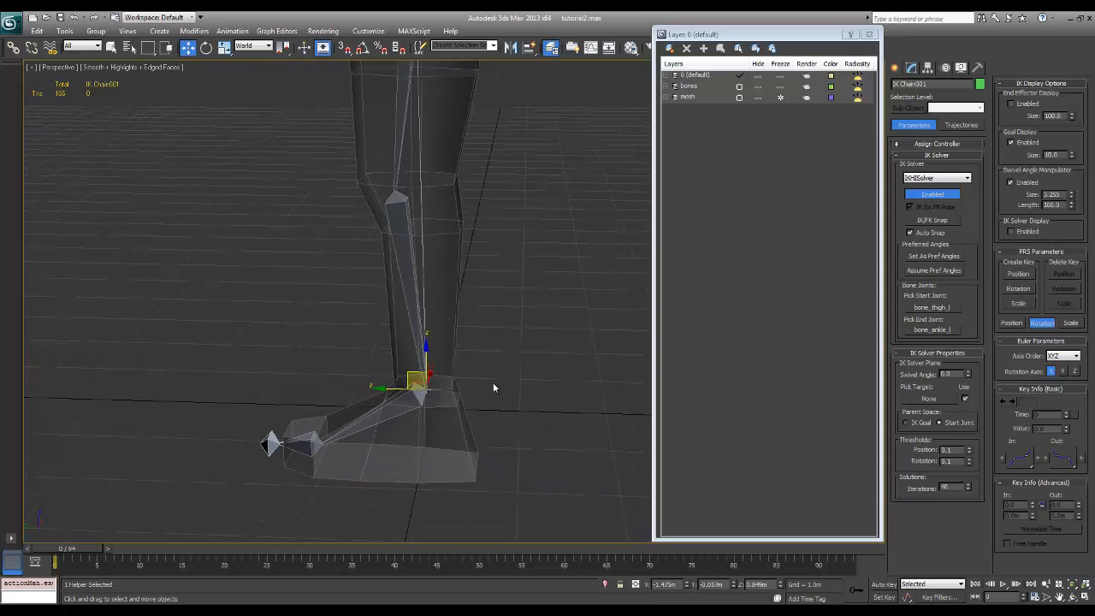
left_click(488, 386)
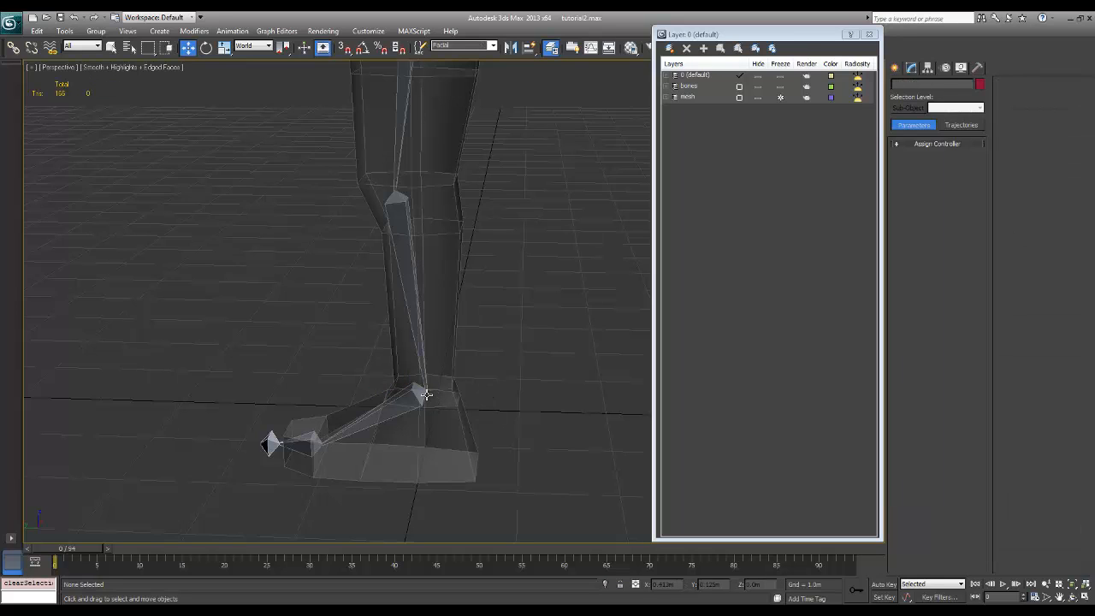
left_click(427, 395)
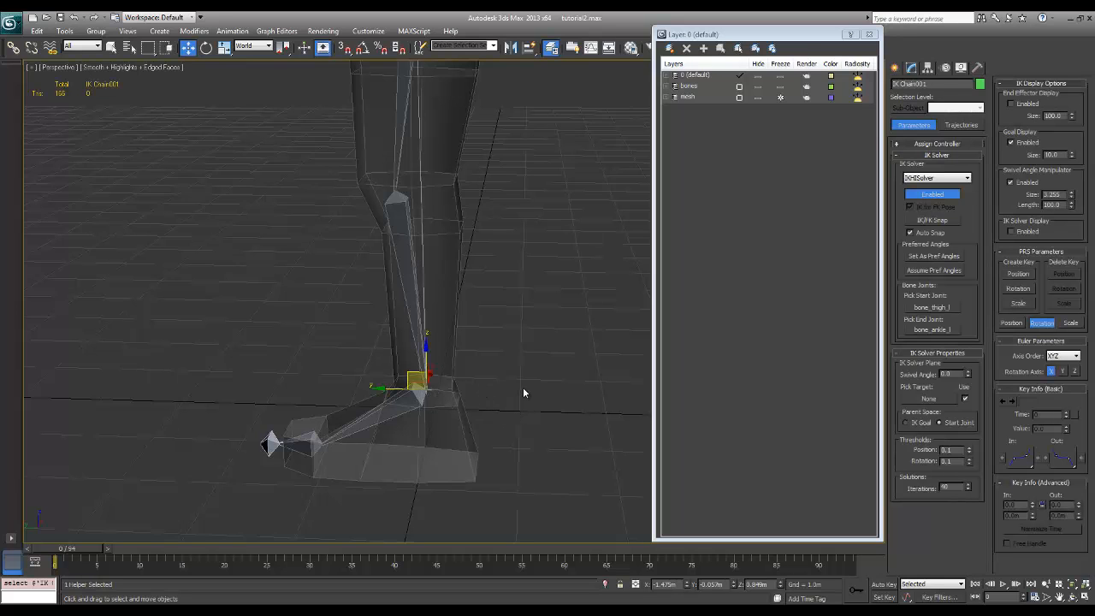
middle_click_drag(453, 455, 489, 285, "ctrl+alt")
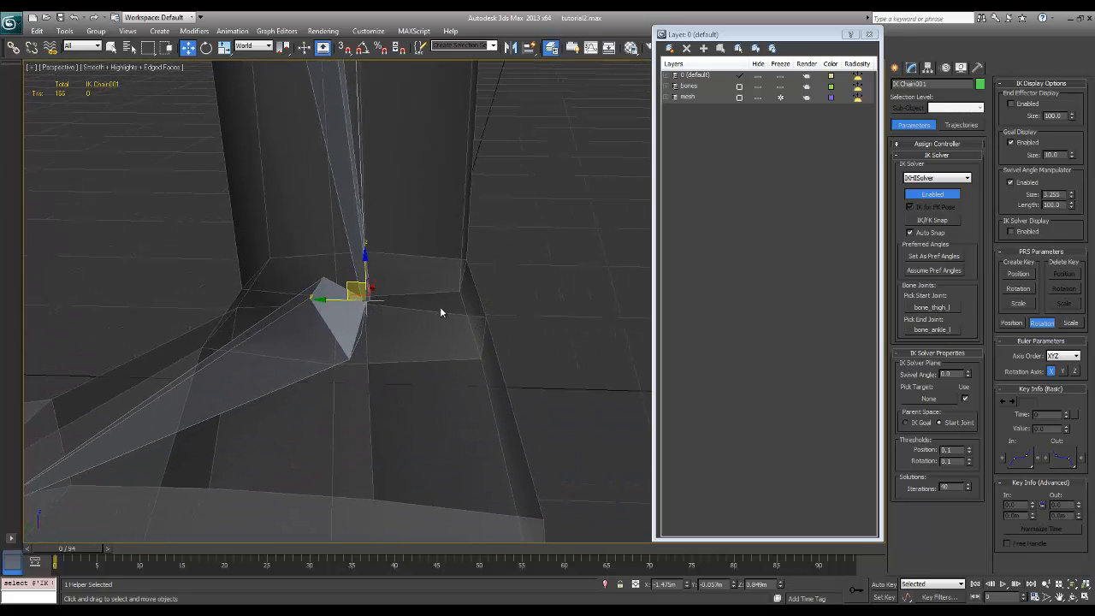
middle_click_drag(389, 368, 329, 500, "ctrl+alt")
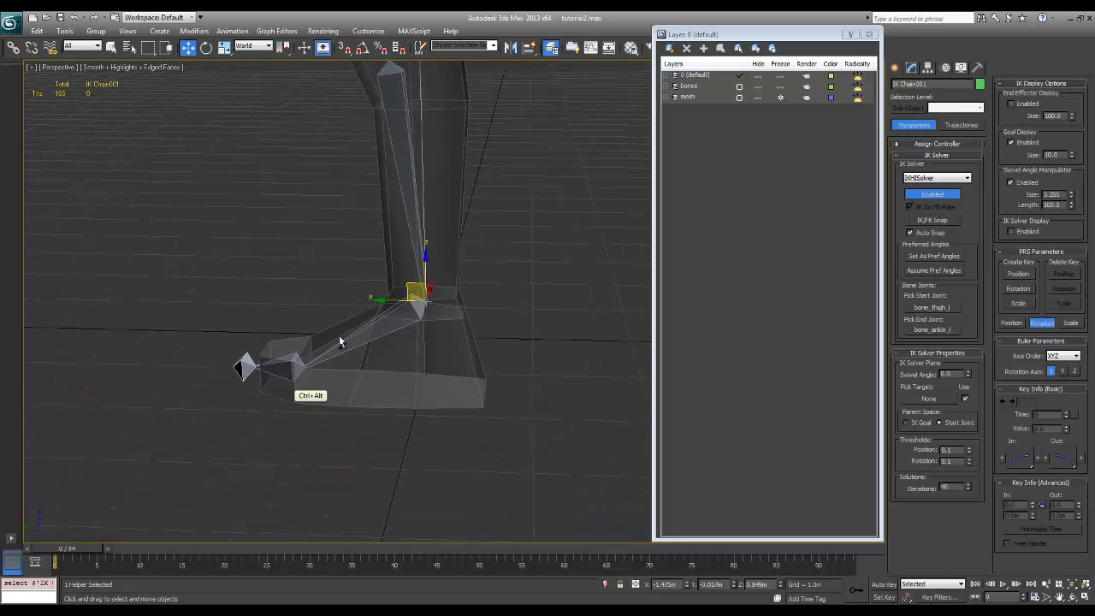
middle_click_drag(488, 205, 477, 242, "ctrl")
middle_click_drag(389, 376, 472, 367, "ctrl+alt")
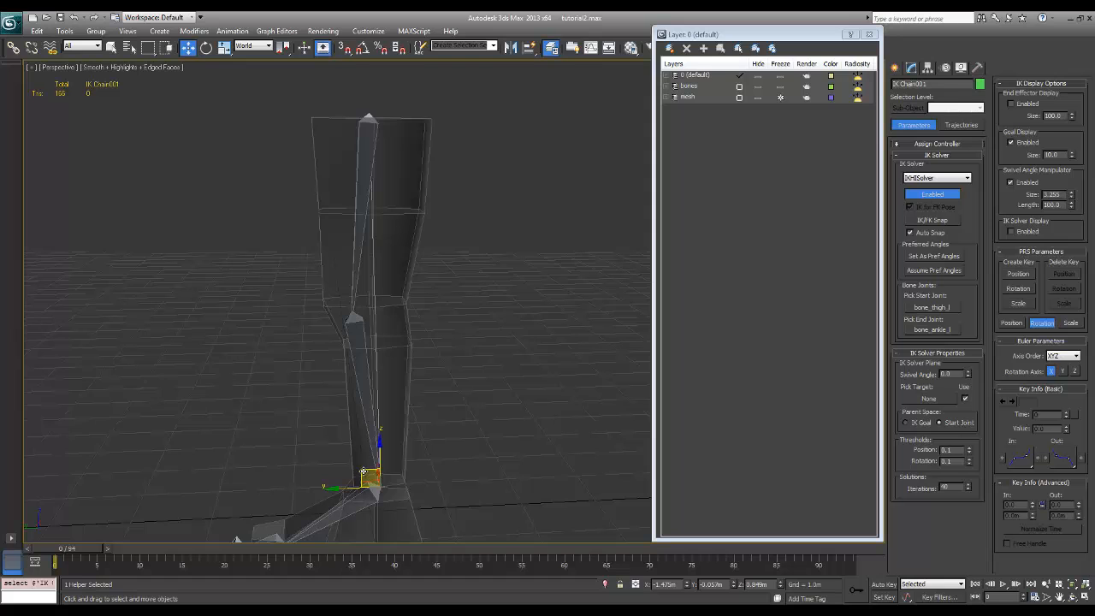
Move the ankle's IK goal up and sideways to test how the knee bends, and undo the moves
left_click_drag(364, 472, 327, 368)
middle_click_drag(393, 394, 366, 441, "ctrl+alt")
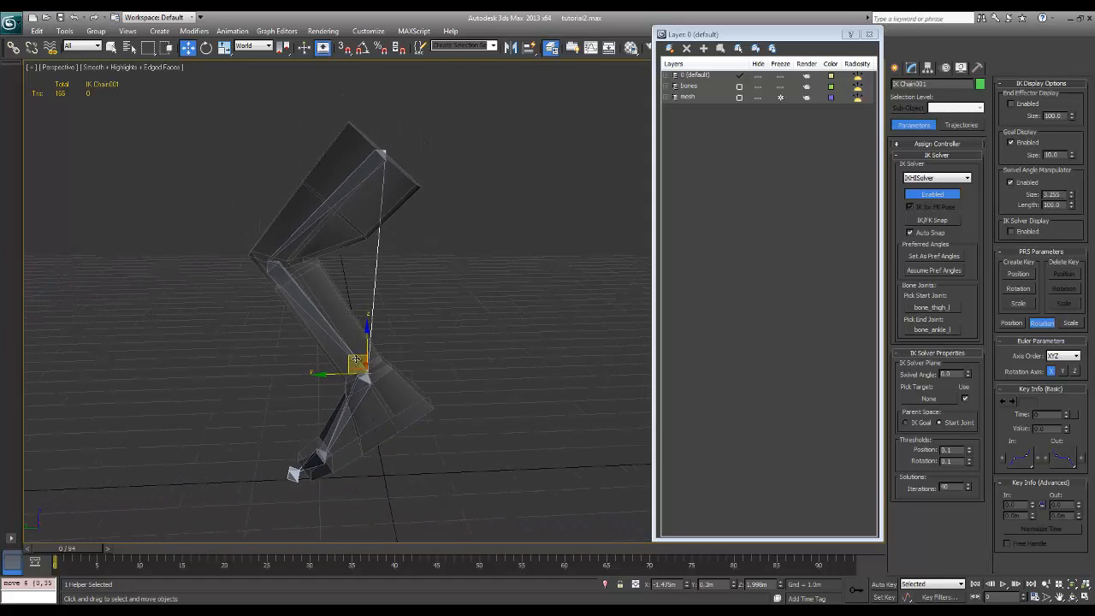
left_click_drag(355, 359, 325, 357)
key("ctrl+z")
Apply Freeze Transform to the ankle's IK goal and accept the added controller layer
middle_click_drag(505, 384, 503, 375, "alt")
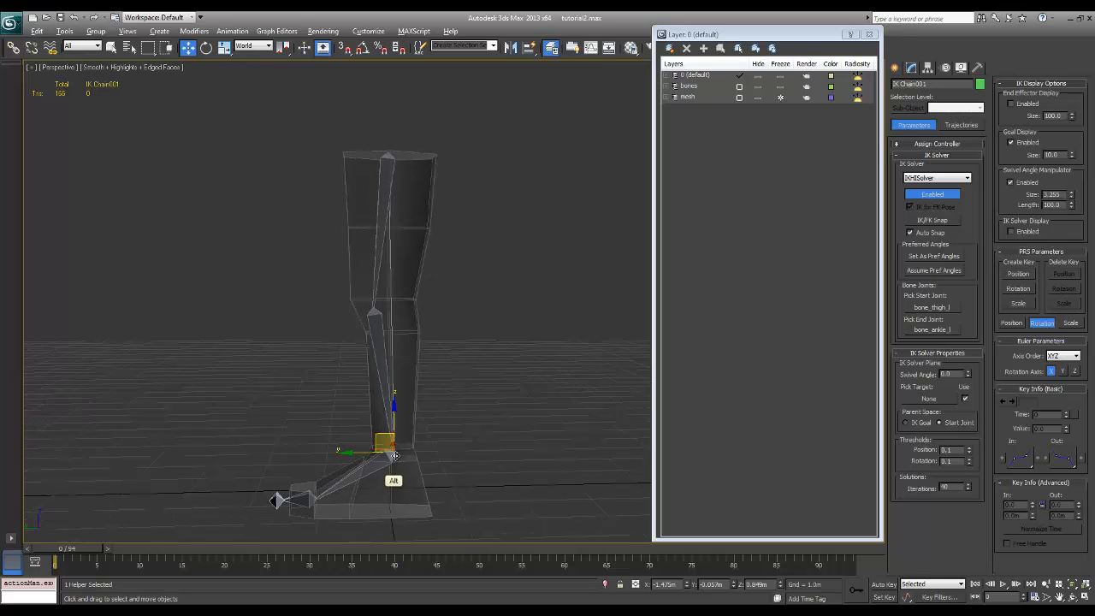
right_click(393, 448, "alt")
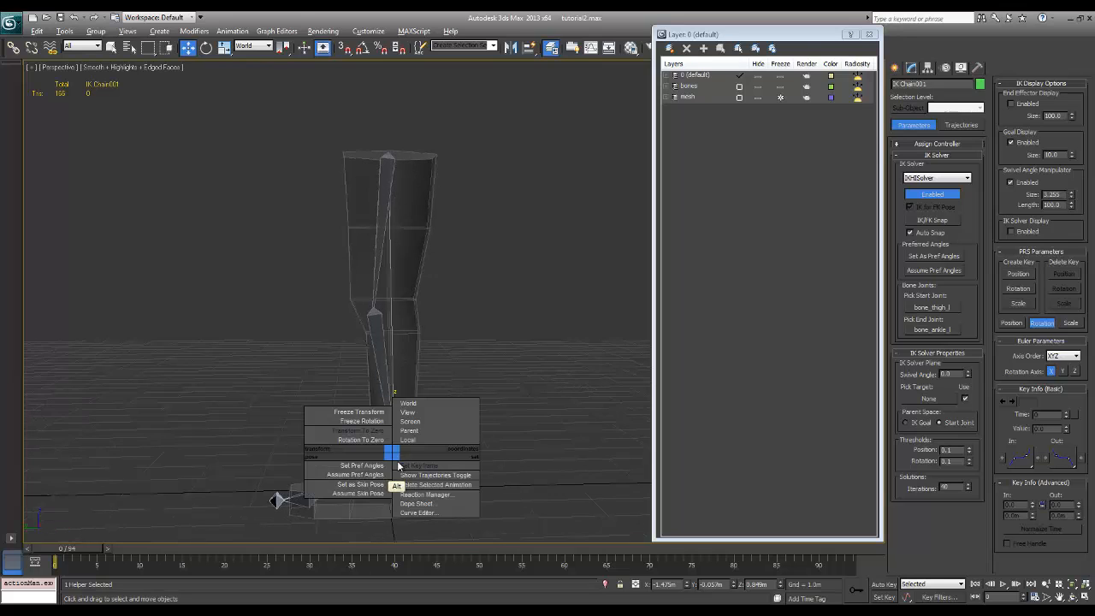
left_click(373, 414)
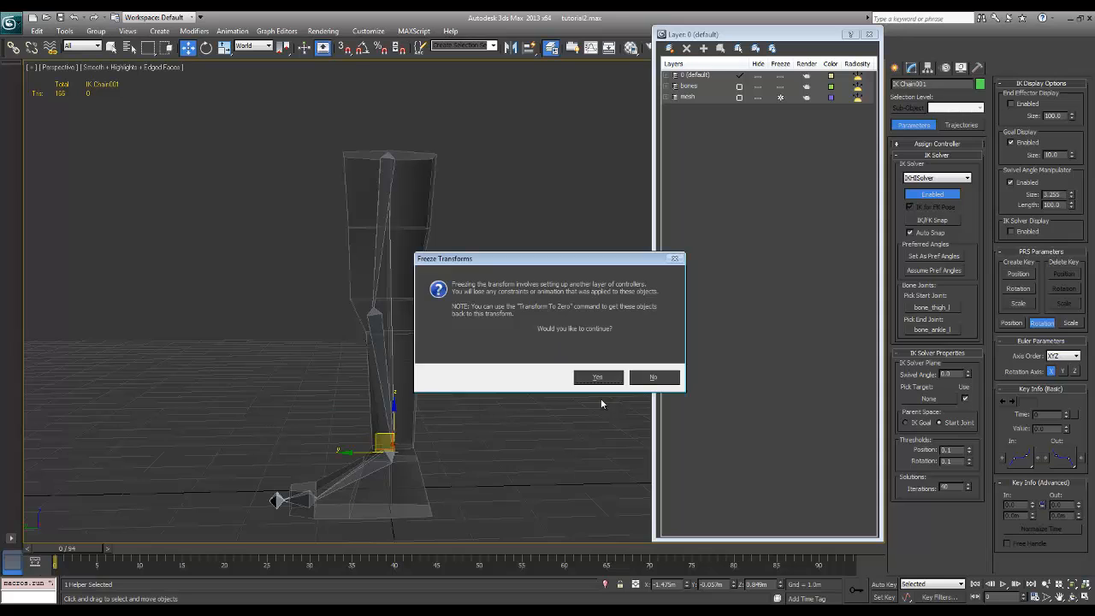
left_click(598, 377)
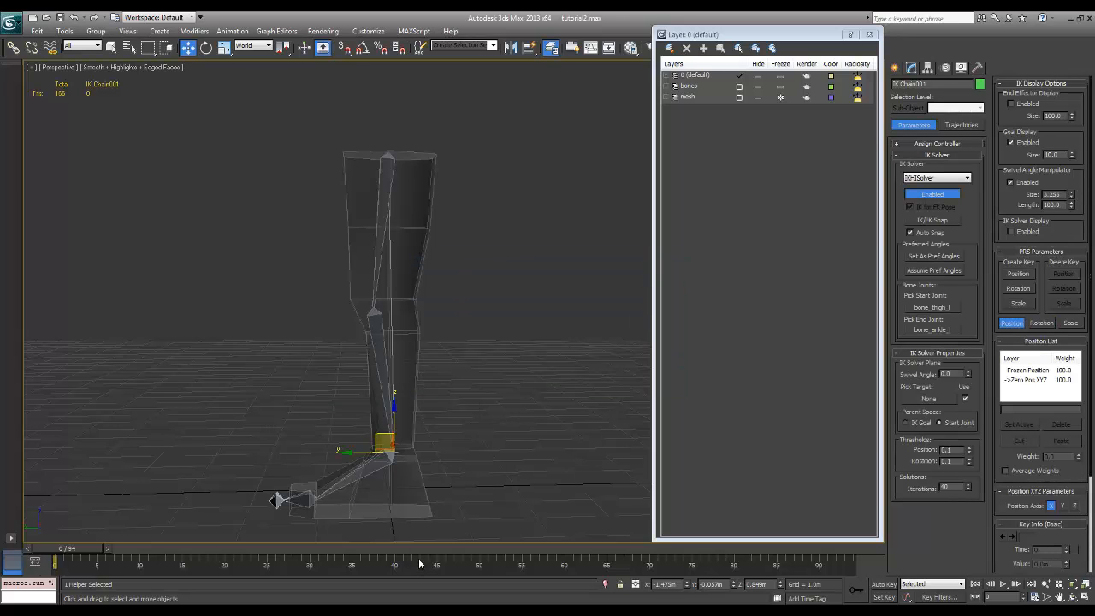
Test the frozen pose by moving the ankle's IK goal up and forward, and return it with Transform To Zero
left_click_drag(384, 430, 299, 328)
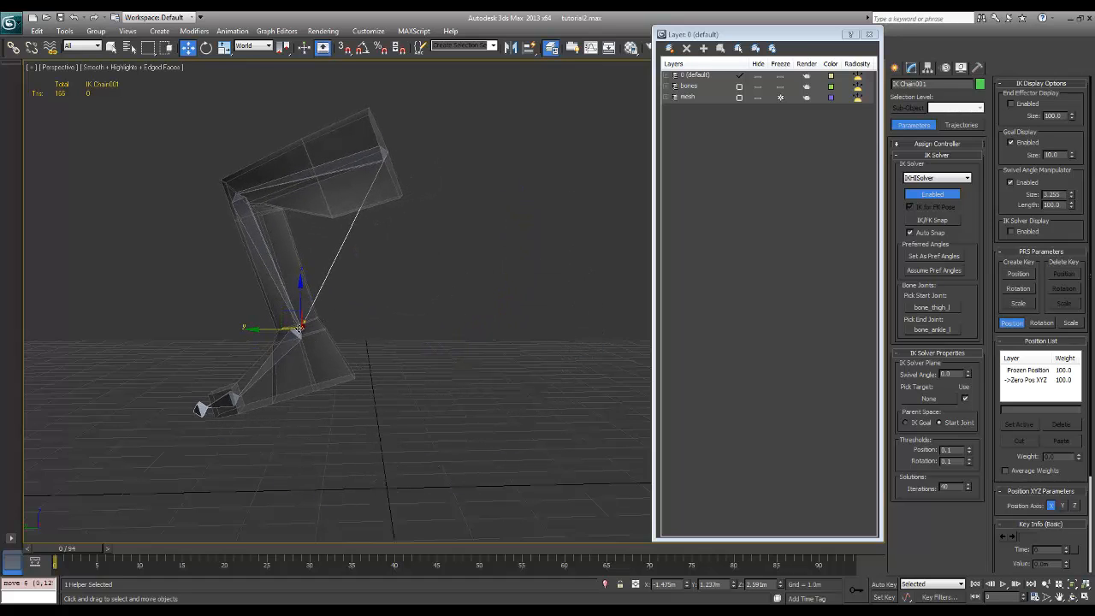
right_click(300, 329, "alt")
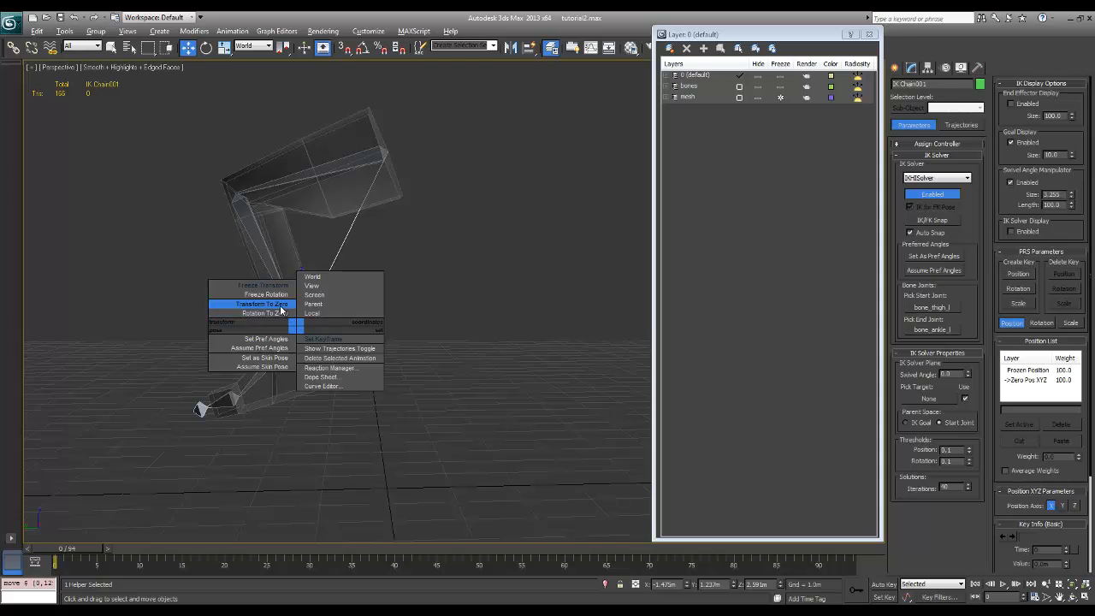
left_click(283, 311)
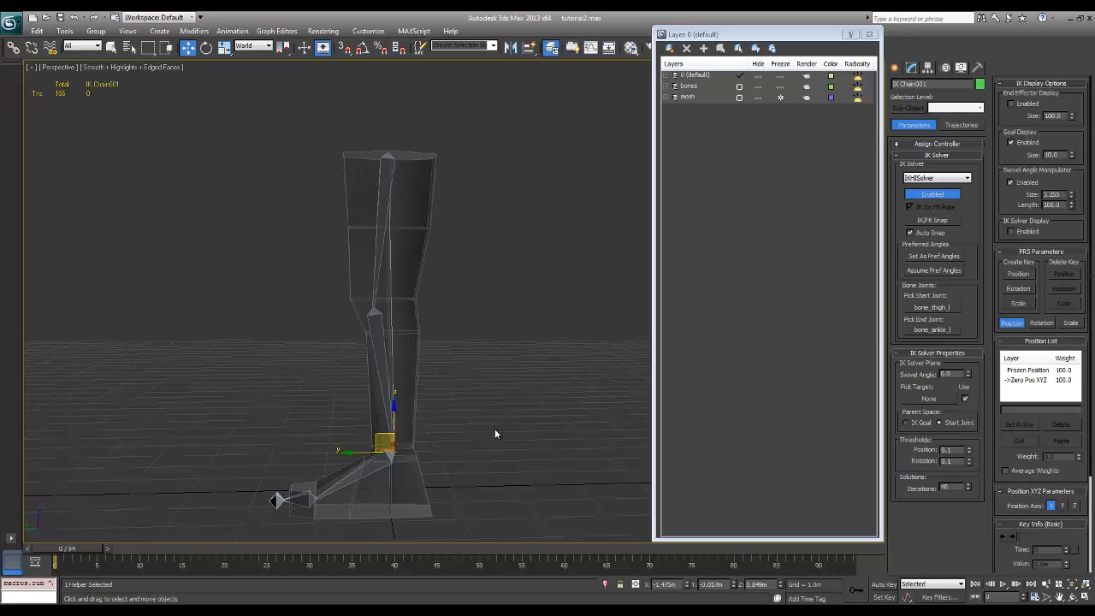
Add an HI Solver IK chain running from bone_ankle_l to bone_toe_l
middle_click_drag(494, 434, 457, 406, "alt")
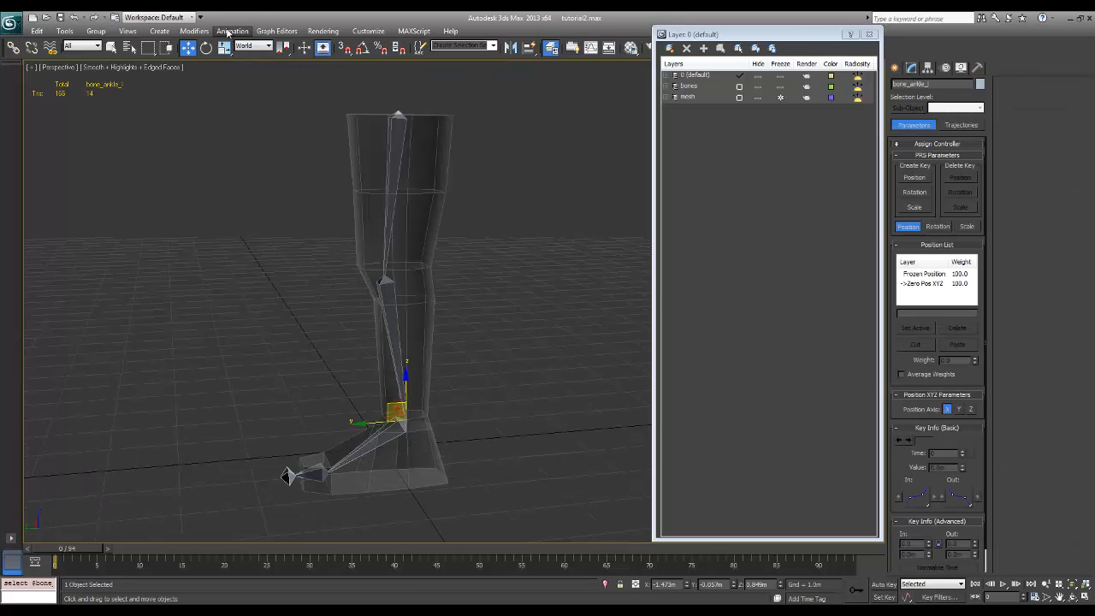
left_click(233, 31)
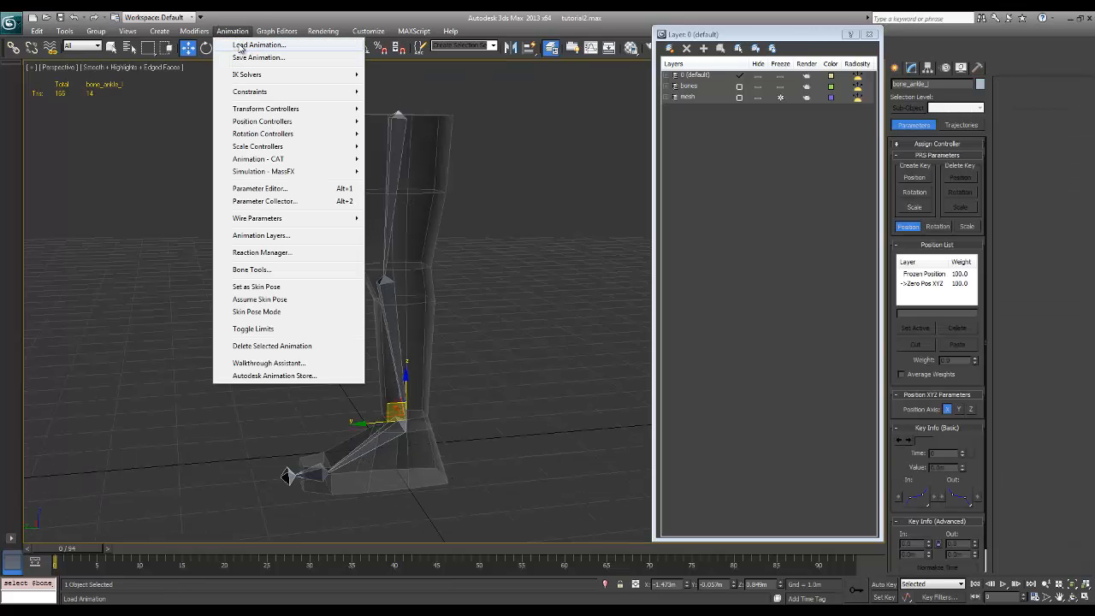
mouse_move(342, 79)
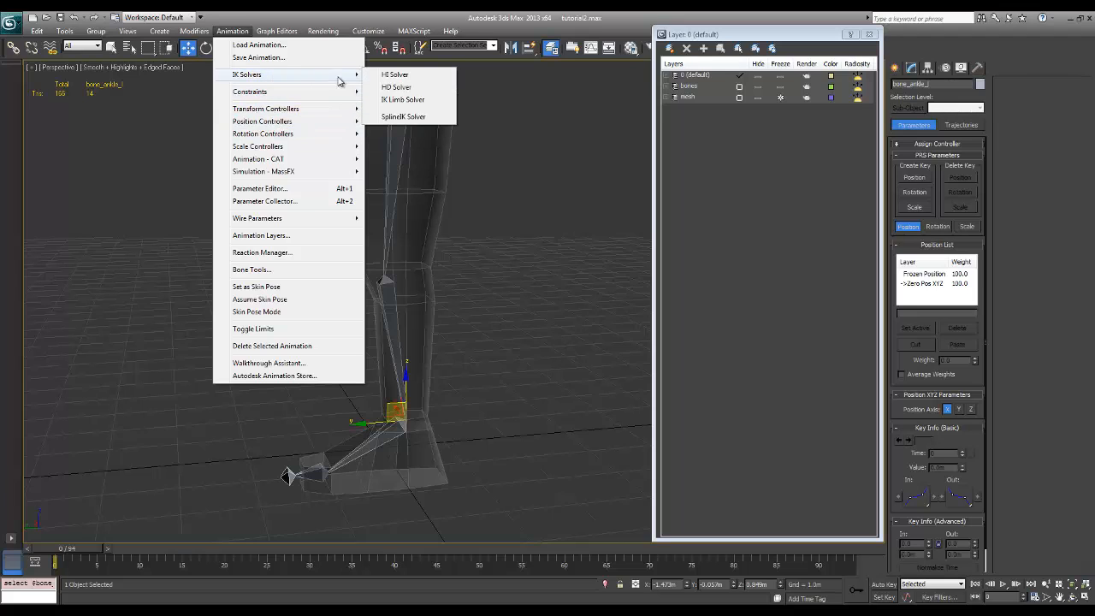
left_click(396, 75)
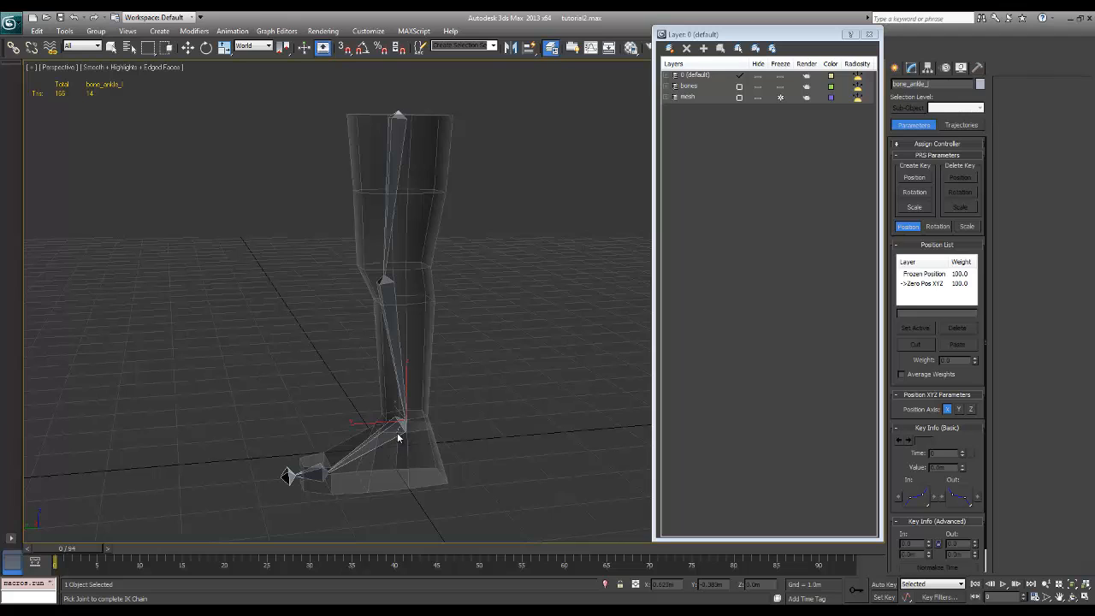
left_click(306, 476)
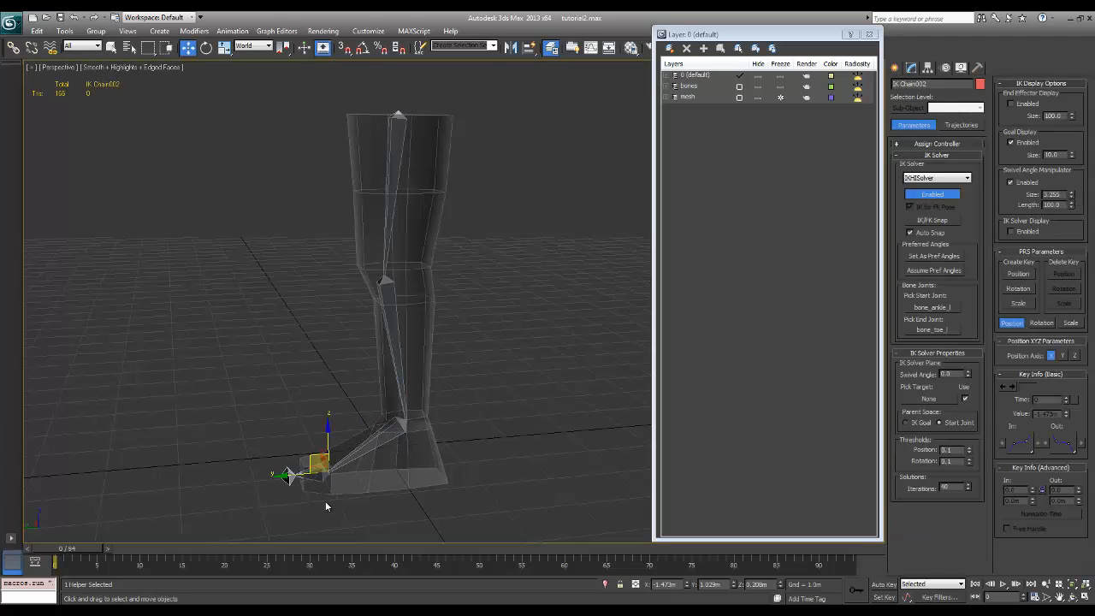
middle_click_drag(325, 488, 342, 489, "alt")
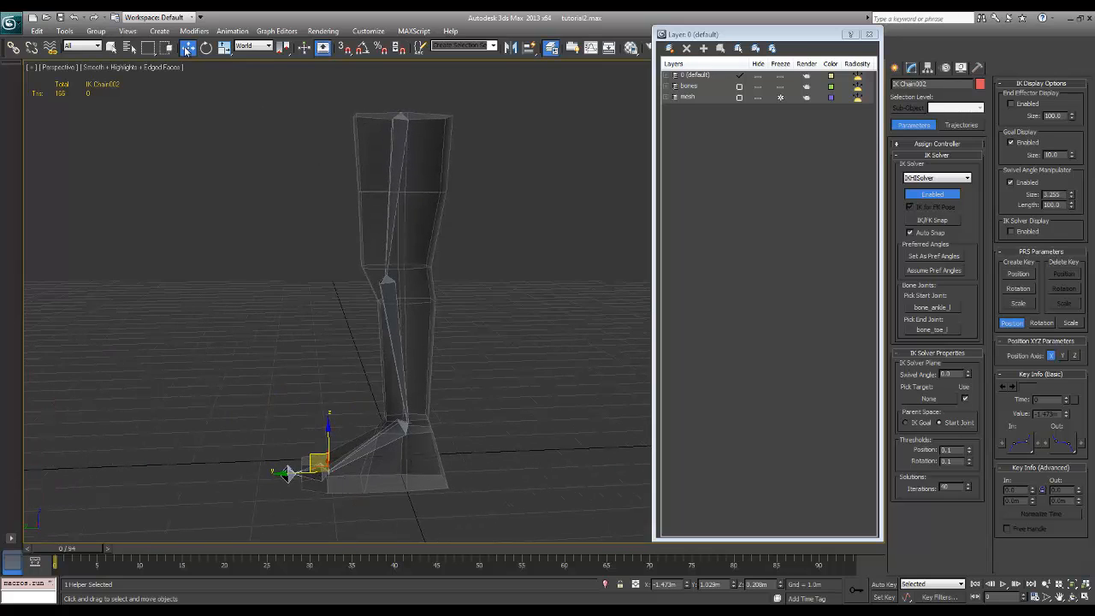
Add an HI Solver IK chain running from bone_toe_l to end_foot_l
left_click(317, 478)
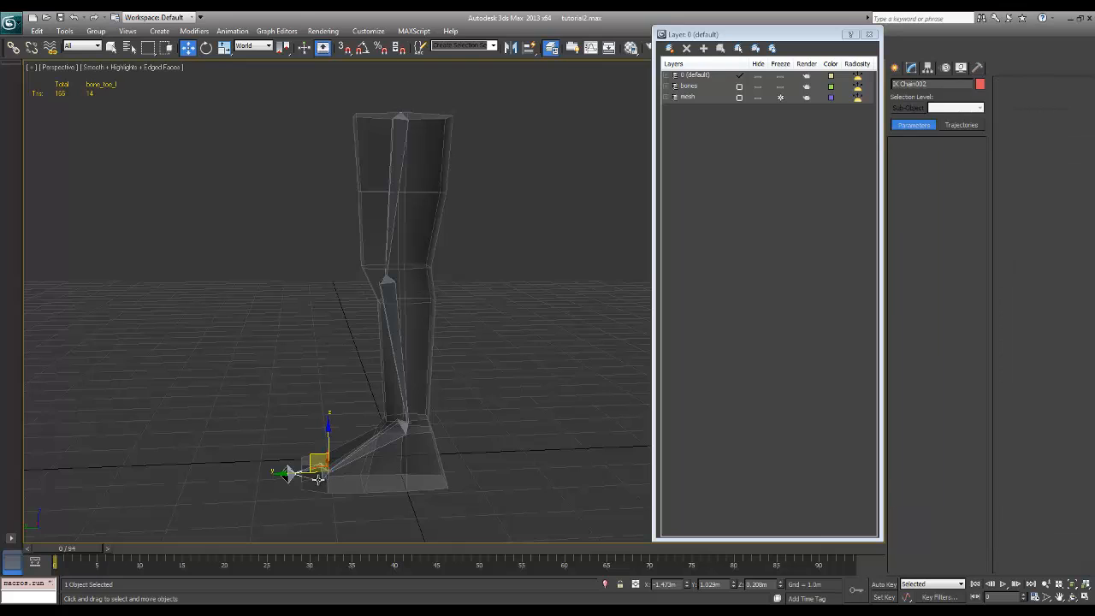
left_click(232, 31)
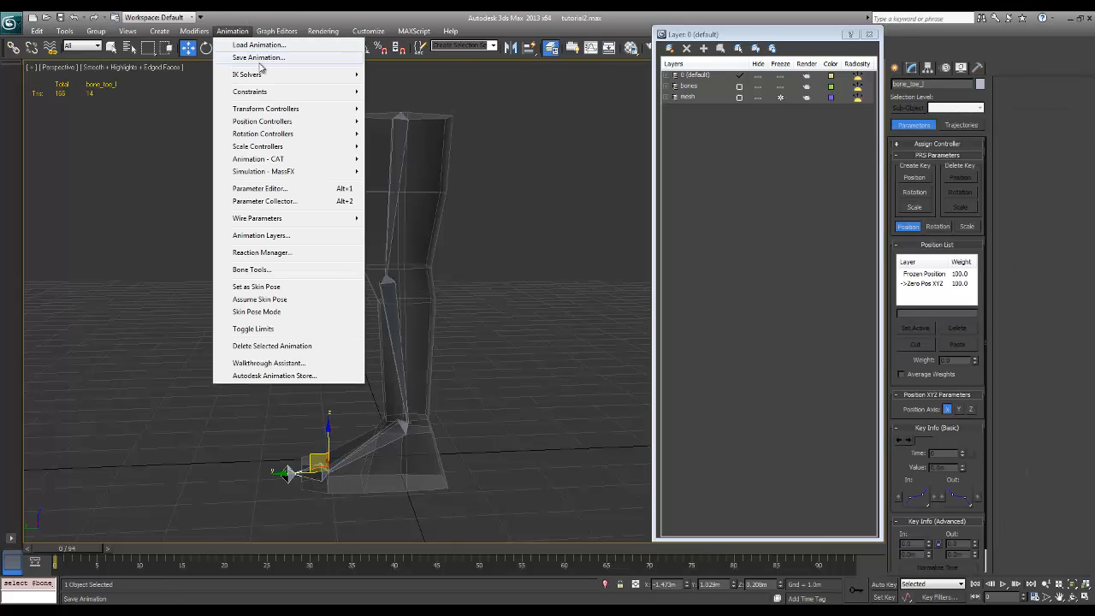
mouse_move(261, 75)
left_click(399, 75)
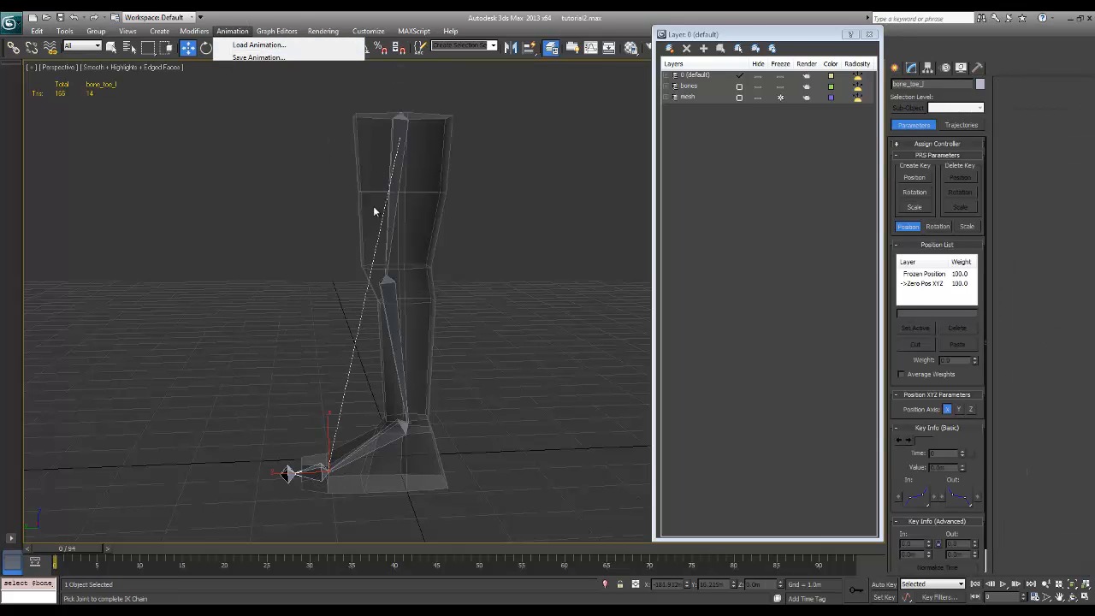
left_click(289, 473)
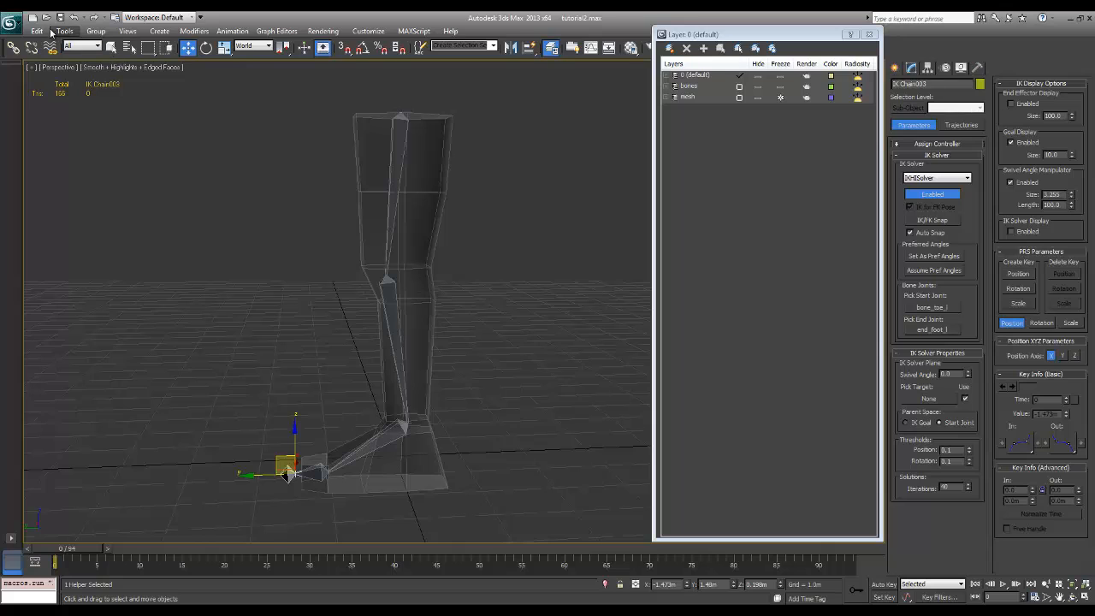
Move bone_thigh_l down and slightly backward to test how the leg bends over the planted foot
left_click(115, 50)
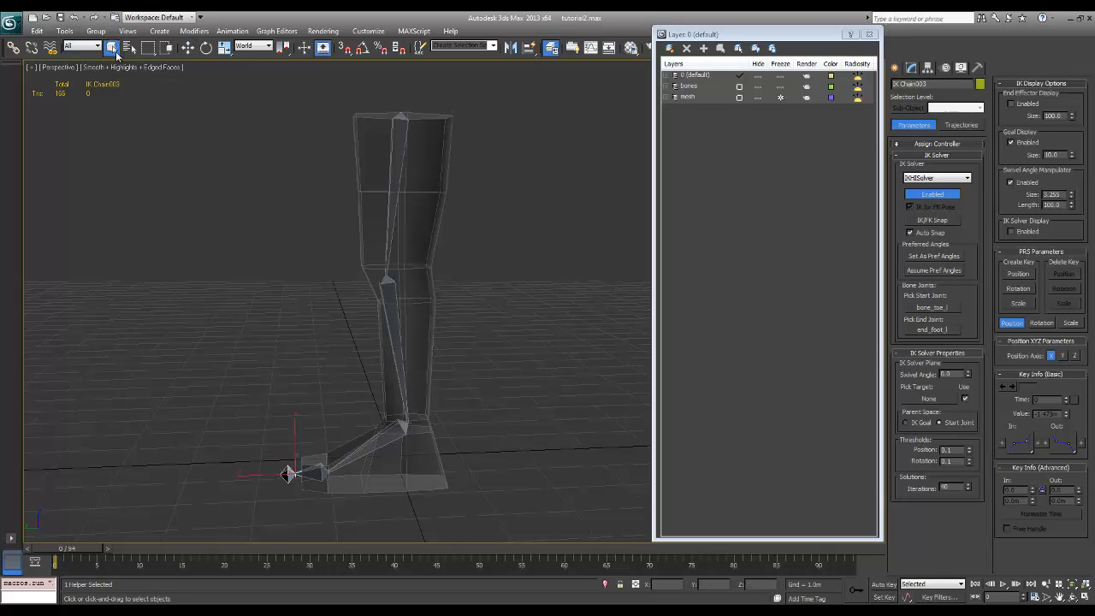
left_click(189, 48)
left_click(401, 121)
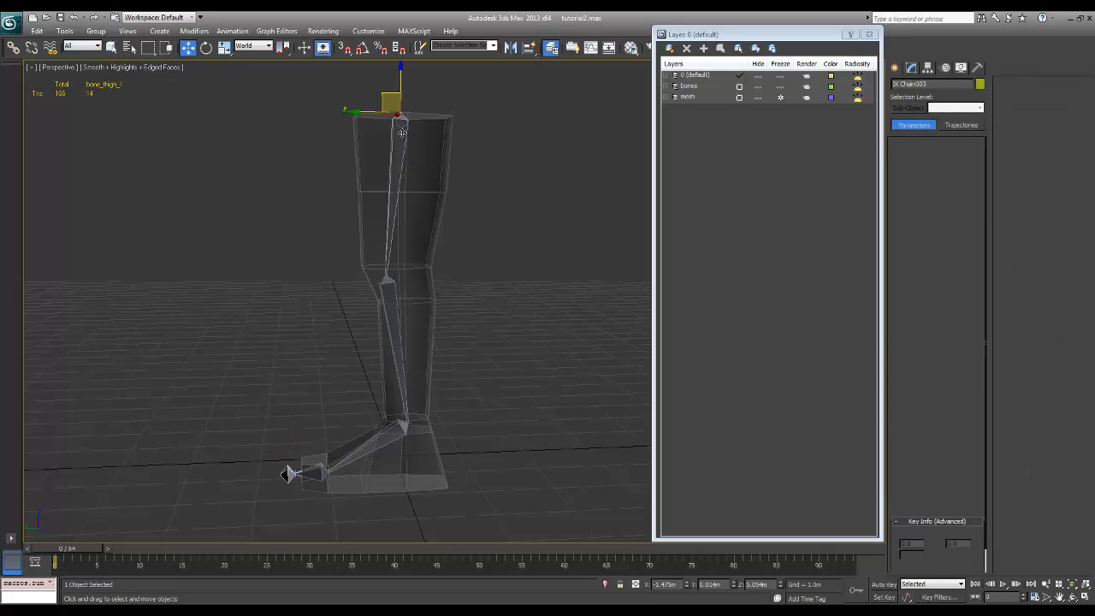
mouse_move(403, 134)
middle_mouse_down("alt")
mouse_move(410, 149)
mouse_move(396, 129)
middle_mouse_up("alt")
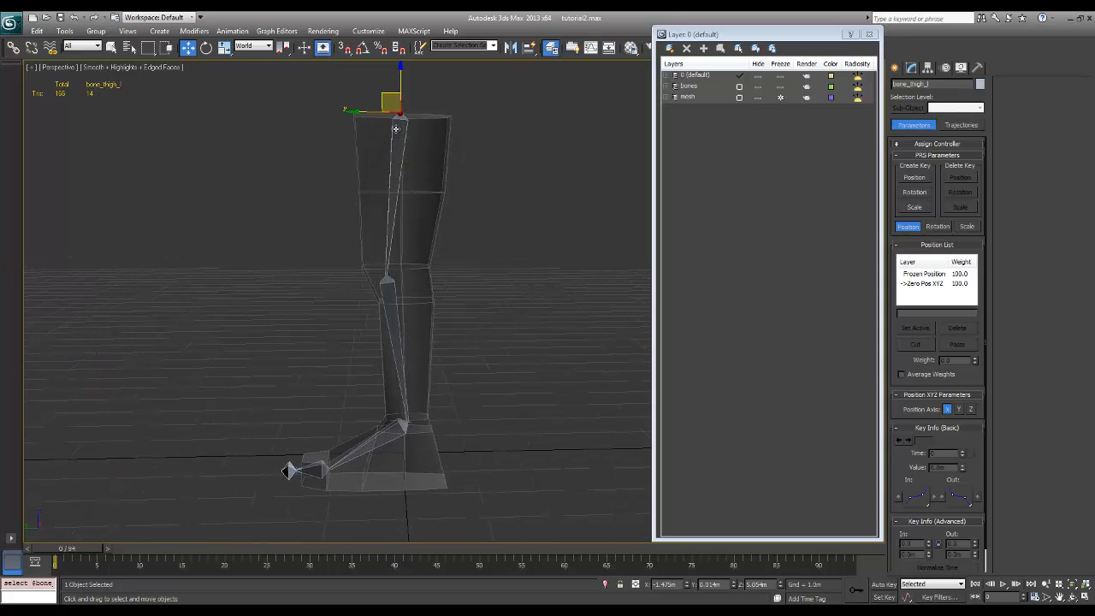
left_click_drag(390, 91, 430, 201)
Move the IK goal at the toe tip up and back to test how the toe bends
left_click(292, 476)
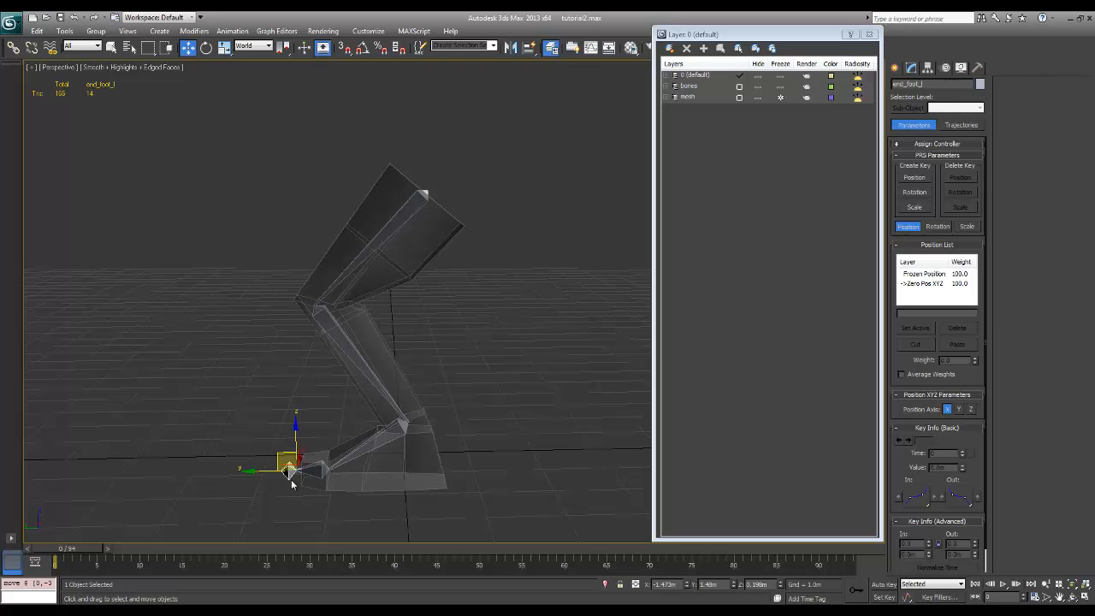
left_click(290, 473)
left_click_drag(290, 457, 307, 433)
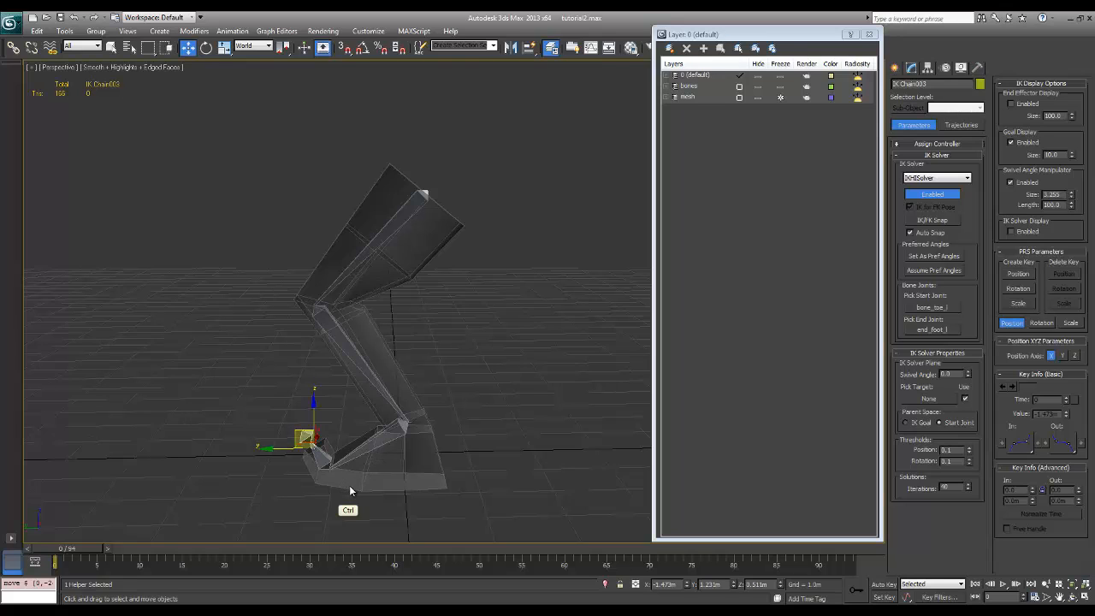
Undo the toe tip goal's move, and test the IK goals at the ball and ankle by moving each backward and undoing it
key("ctrl+z")
left_click(326, 472)
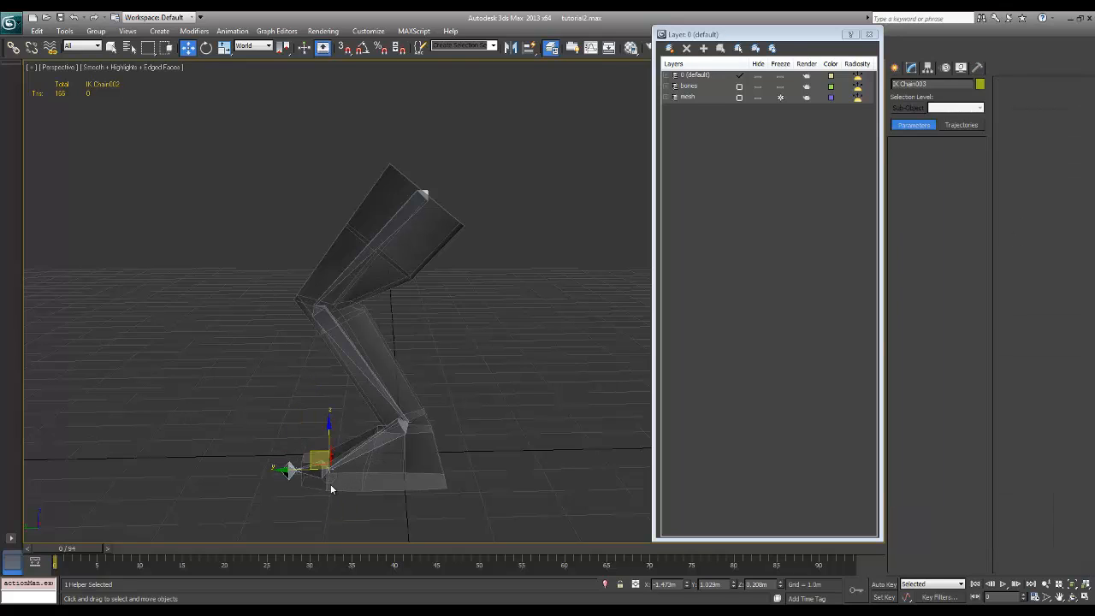
left_click_drag(321, 445, 400, 465)
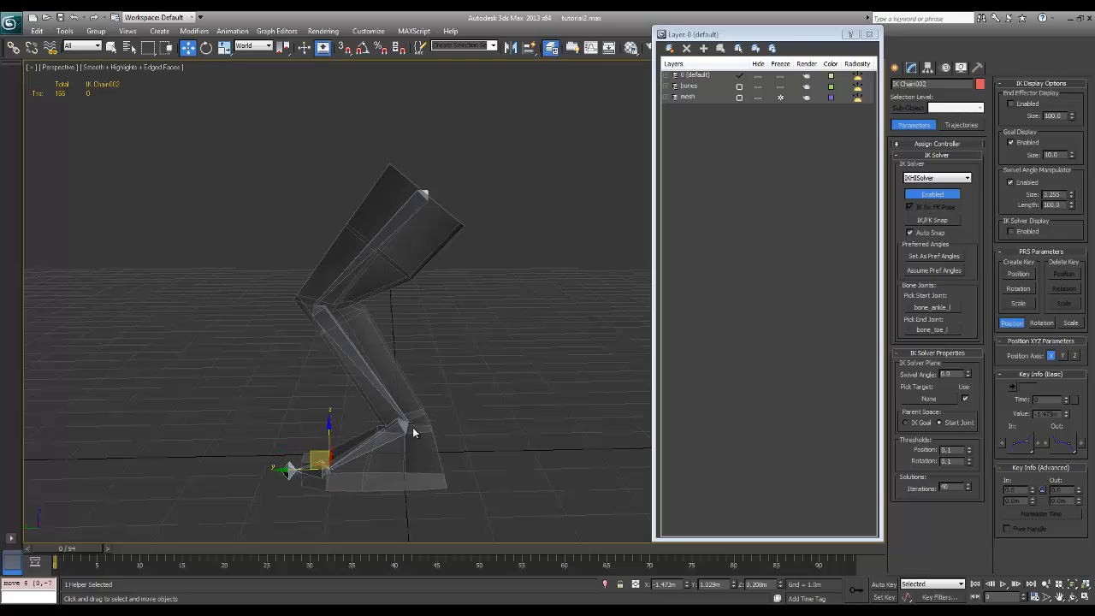
left_click(411, 427)
left_click_drag(396, 408, 462, 438)
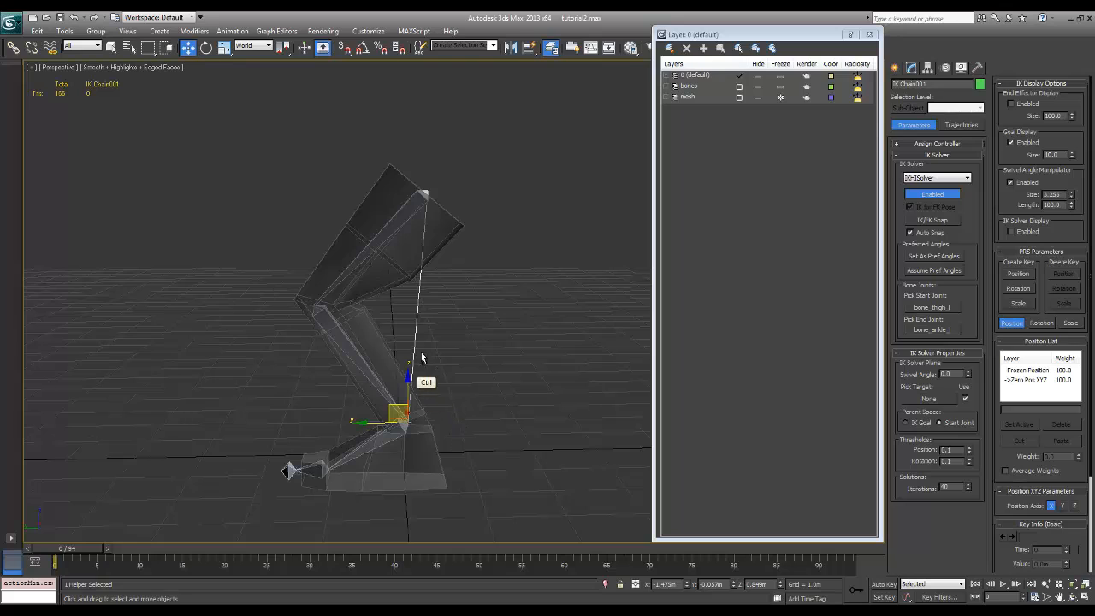
Return bone_thigh_l to its frozen rest position with Transform To Zero
left_click(456, 338)
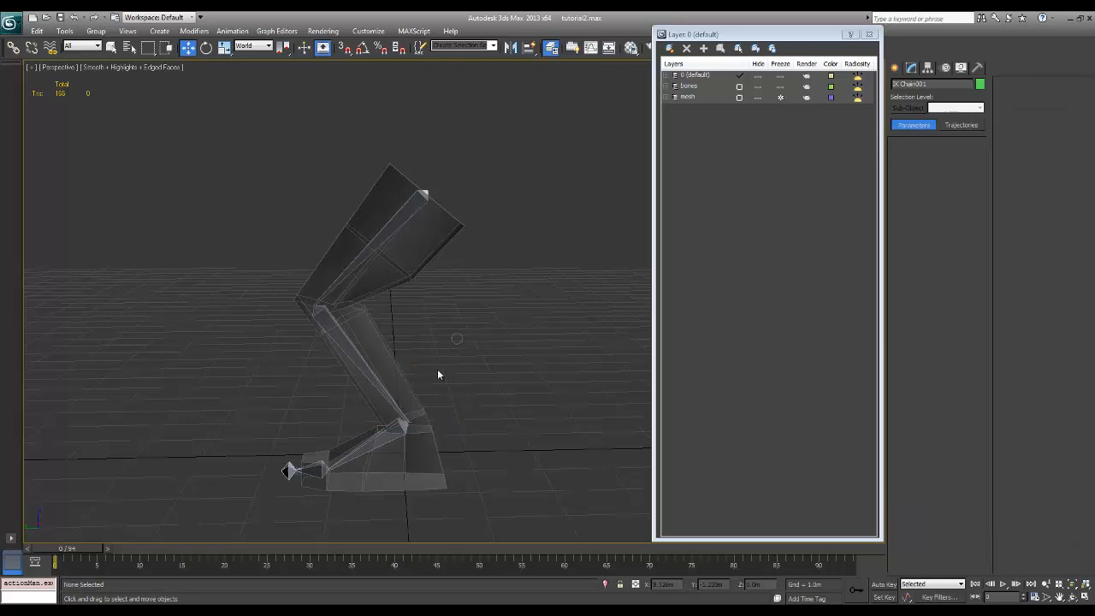
left_click(412, 422)
left_click(450, 204)
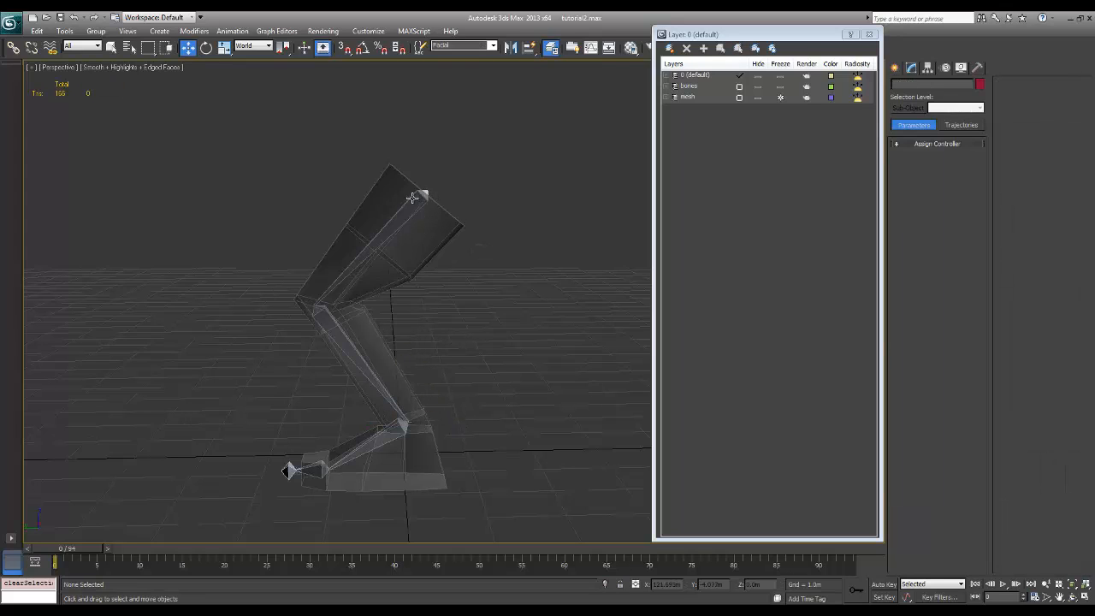
left_click(412, 206)
right_click(411, 210, "alt")
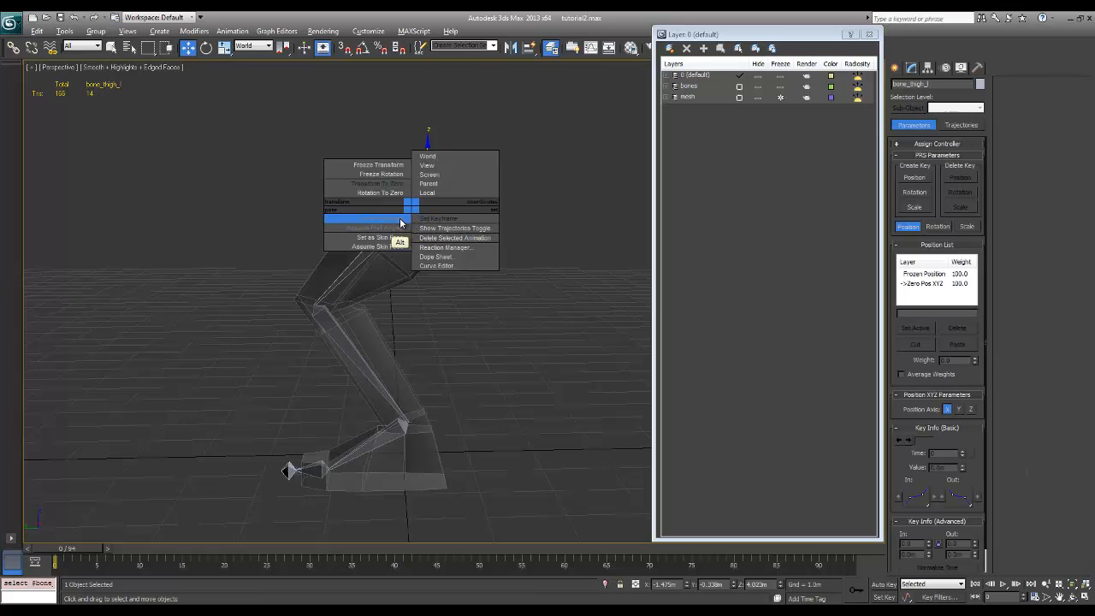
left_click(393, 185)
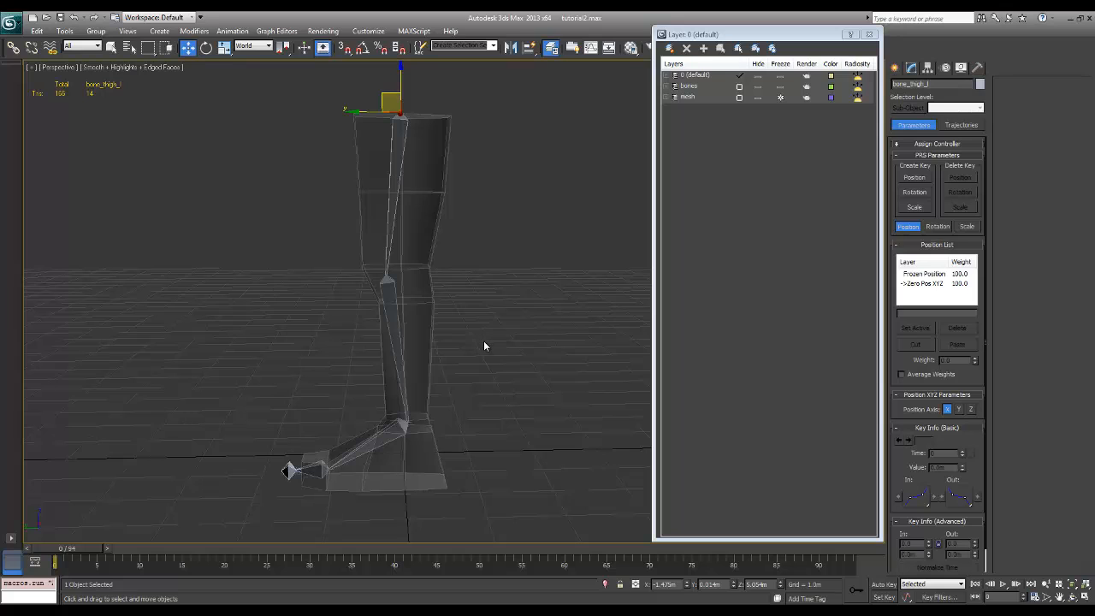
Freeze the transforms of the three IK goals at the ankle, ball and toe tip
left_click(409, 424)
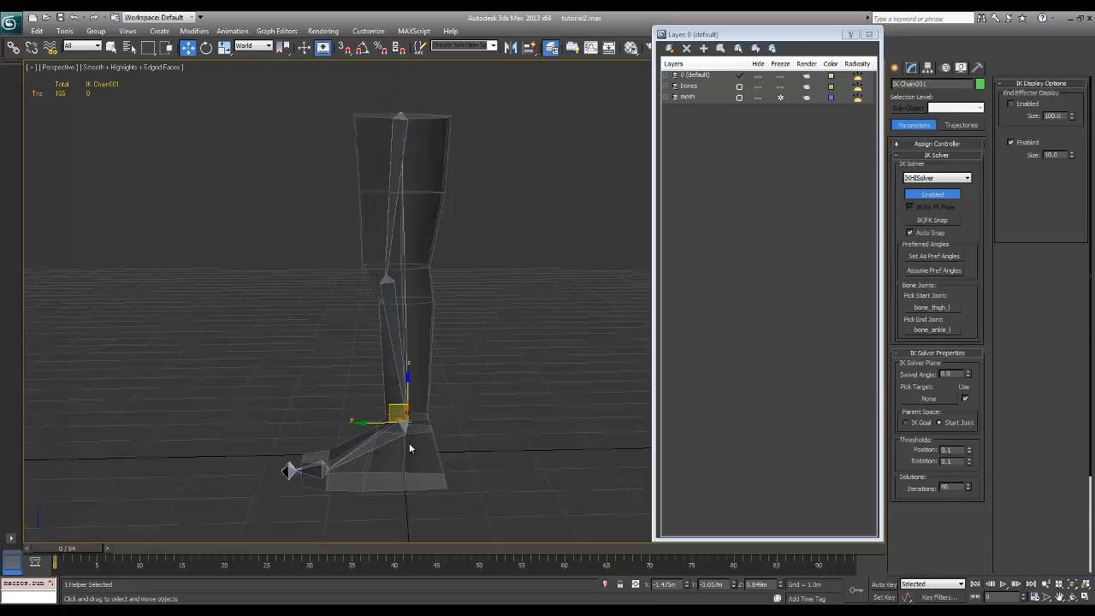
left_click(329, 475, "ctrl")
left_click(292, 472, "ctrl")
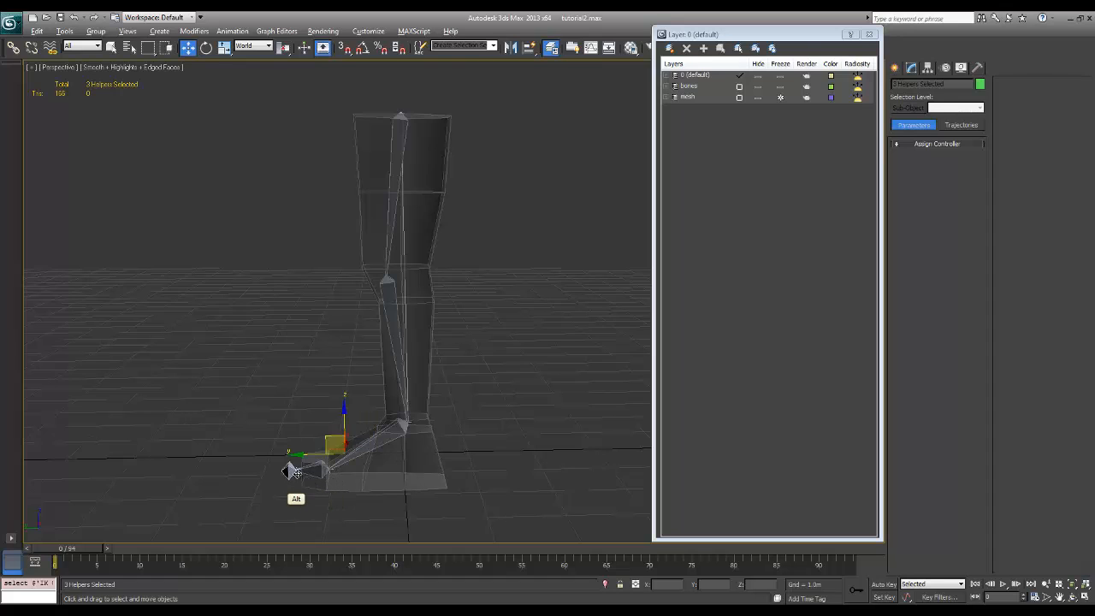
right_click(294, 472)
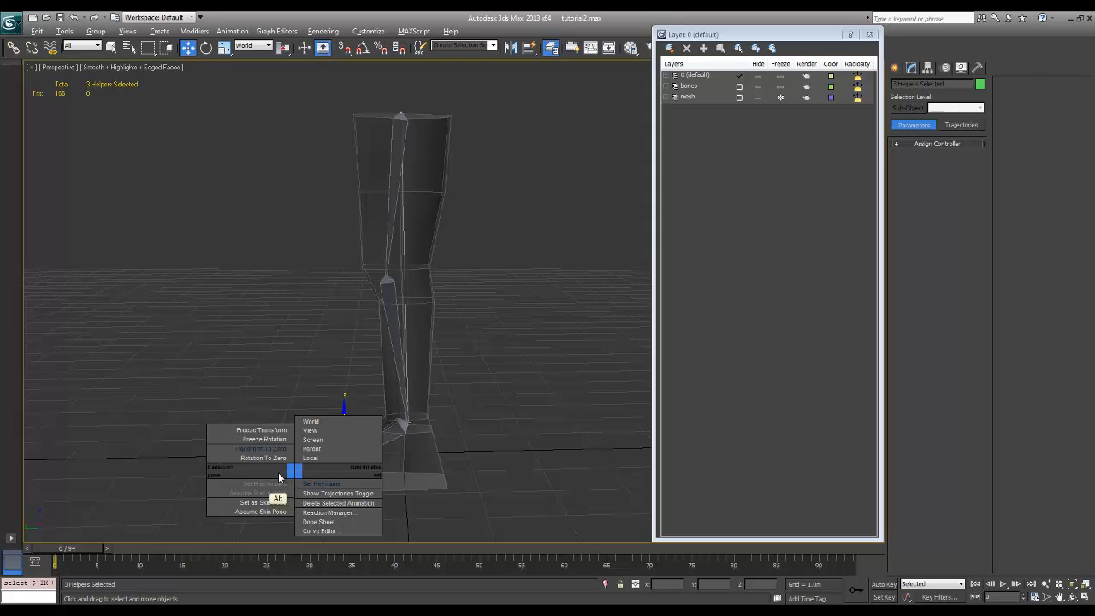
left_click(278, 431)
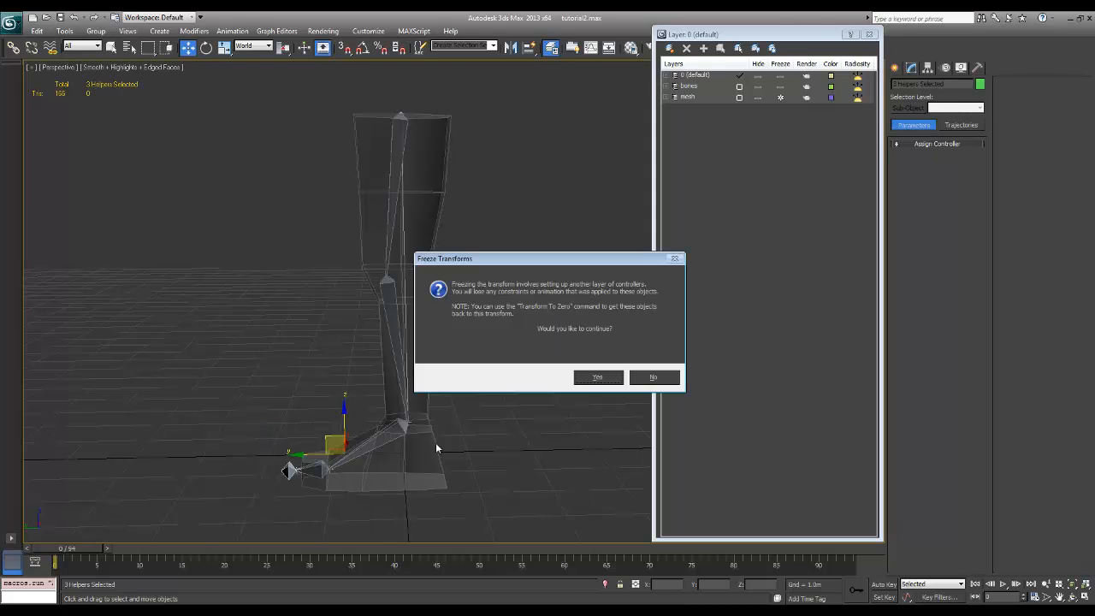
left_click(595, 378)
left_click(524, 424)
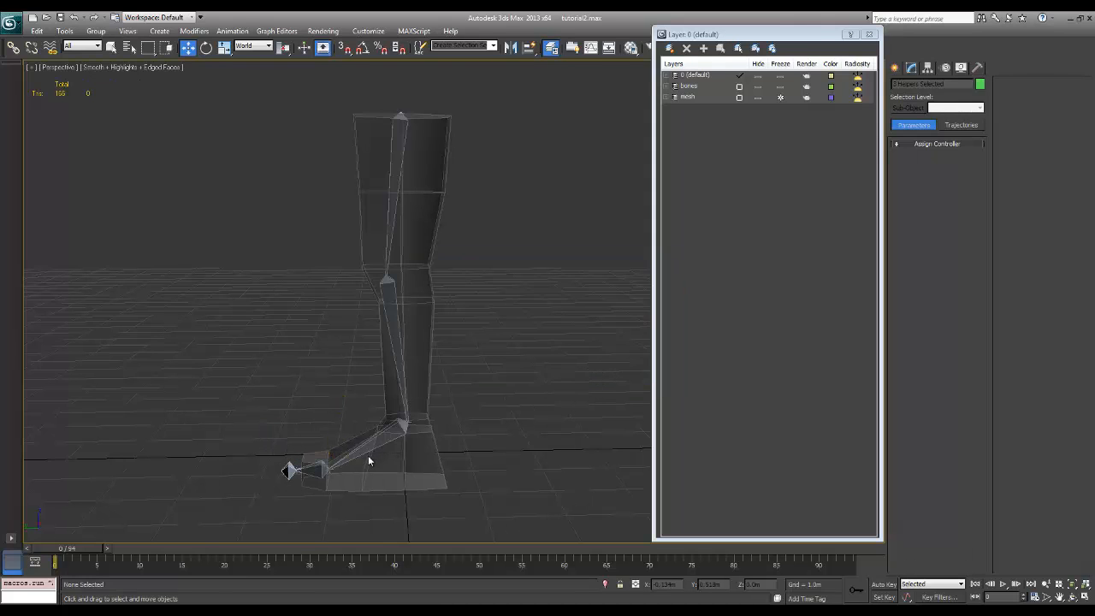
Rename the IK goal at the ankle as rig_ik_ankle_l
middle_click_drag(485, 385, 495, 381)
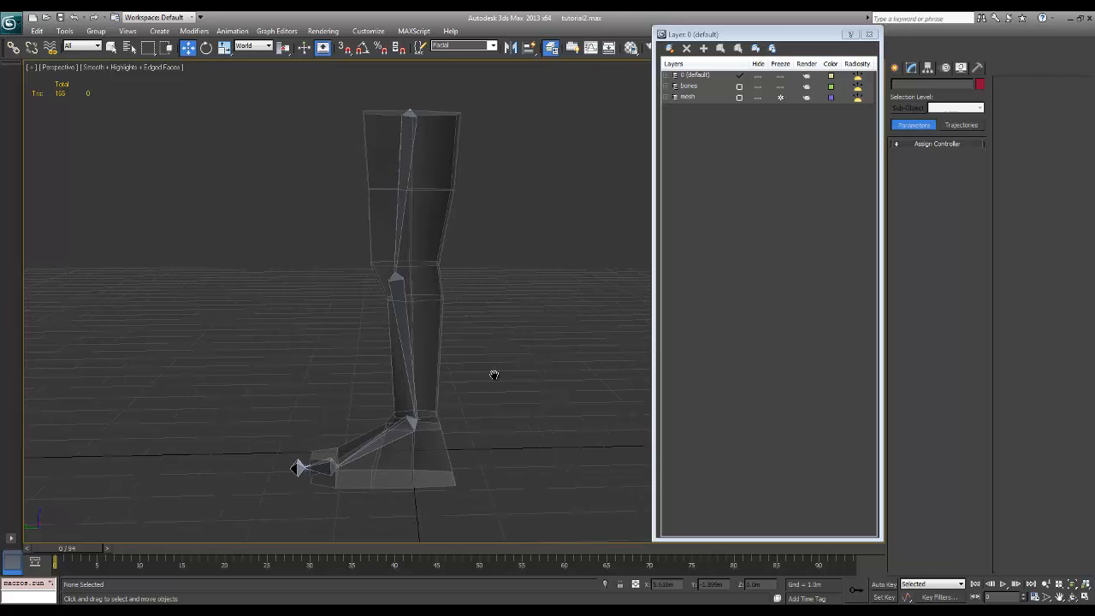
left_click(424, 426)
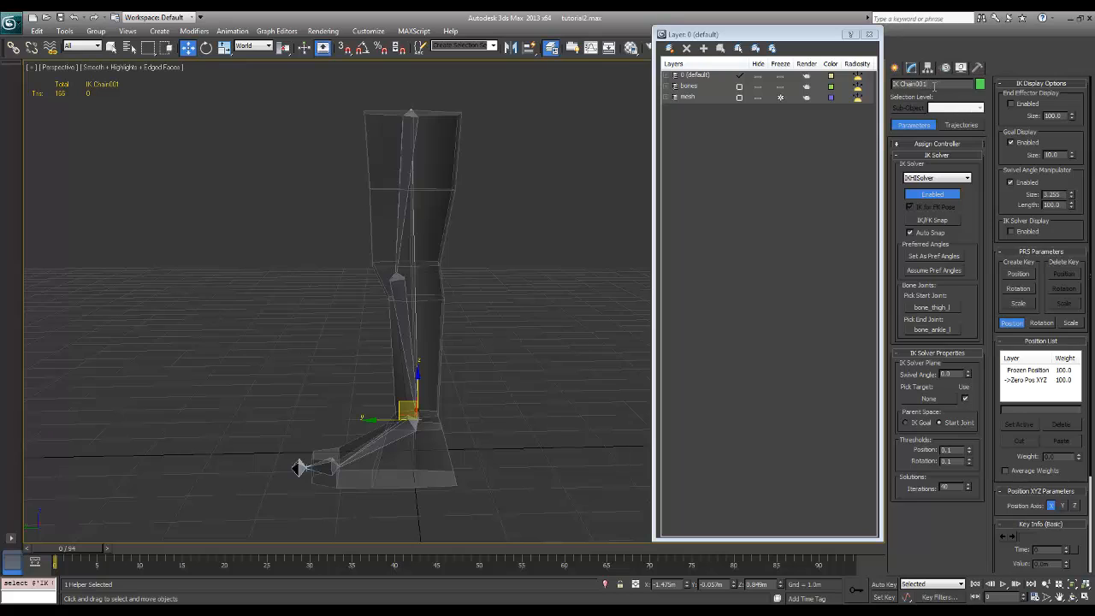
left_click(934, 85)
type("Ig")
type("ankle_l")
Rename the IK goal at the ball of the foot as rig_ik_ball_l
left_click(340, 476)
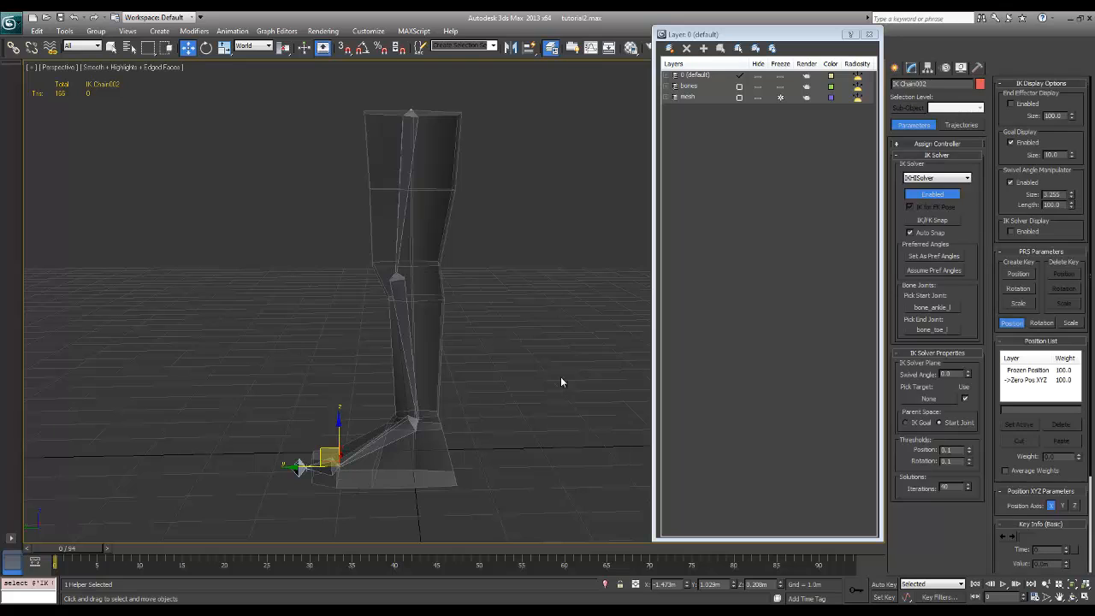
left_click(921, 84)
type("r")
Rename the IK goal at the toe tip as rig_ik_toe_l
left_click(310, 488)
left_click(304, 468)
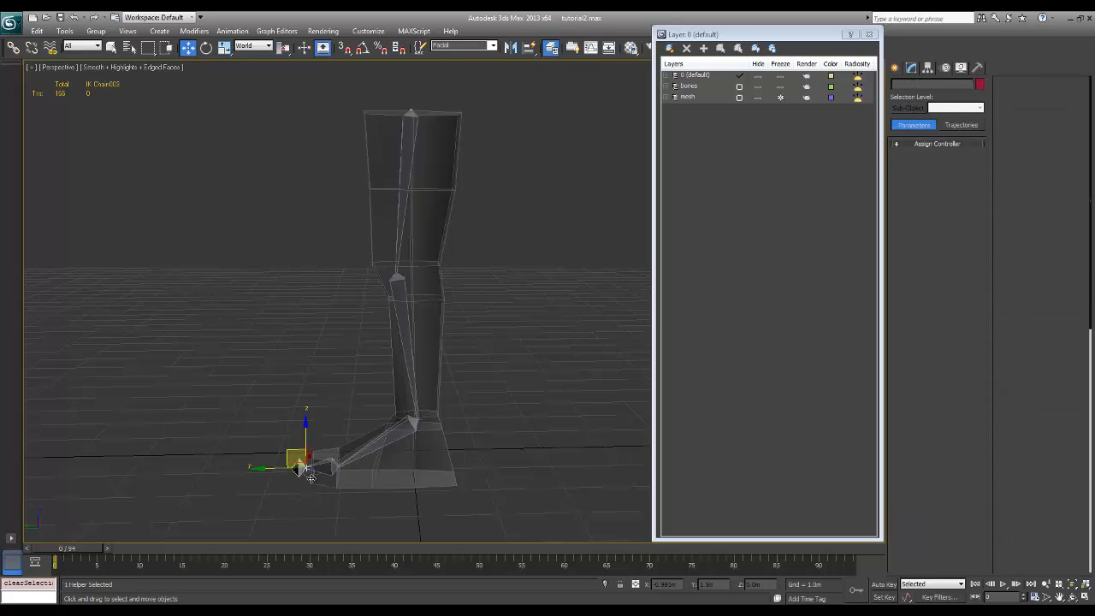
key("ctrl+z")
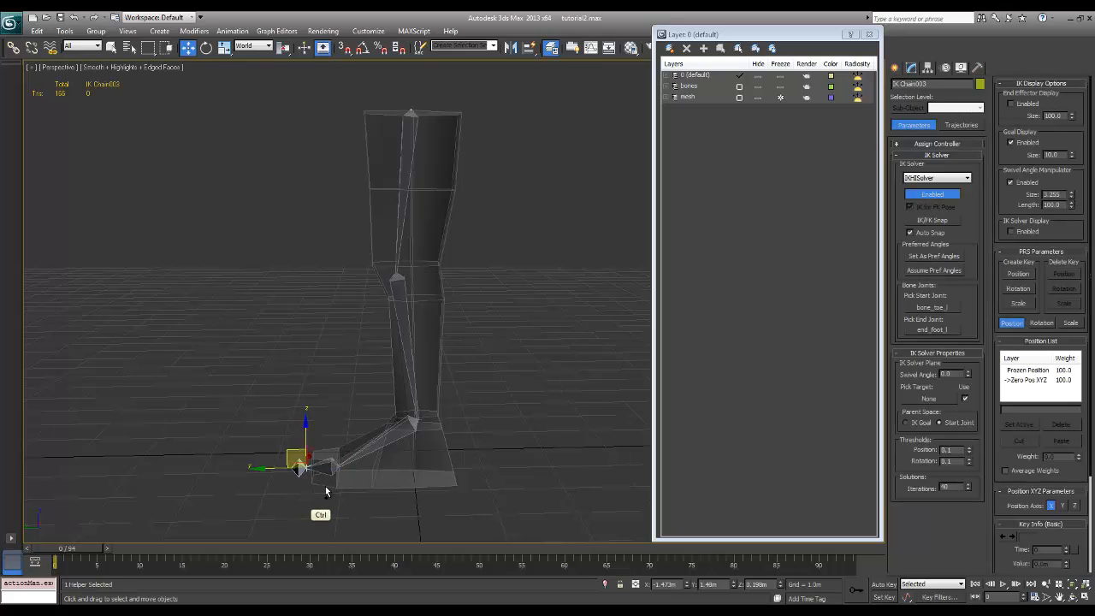
left_click(937, 85)
type("rig")
type("e_l")
left_click(273, 387)
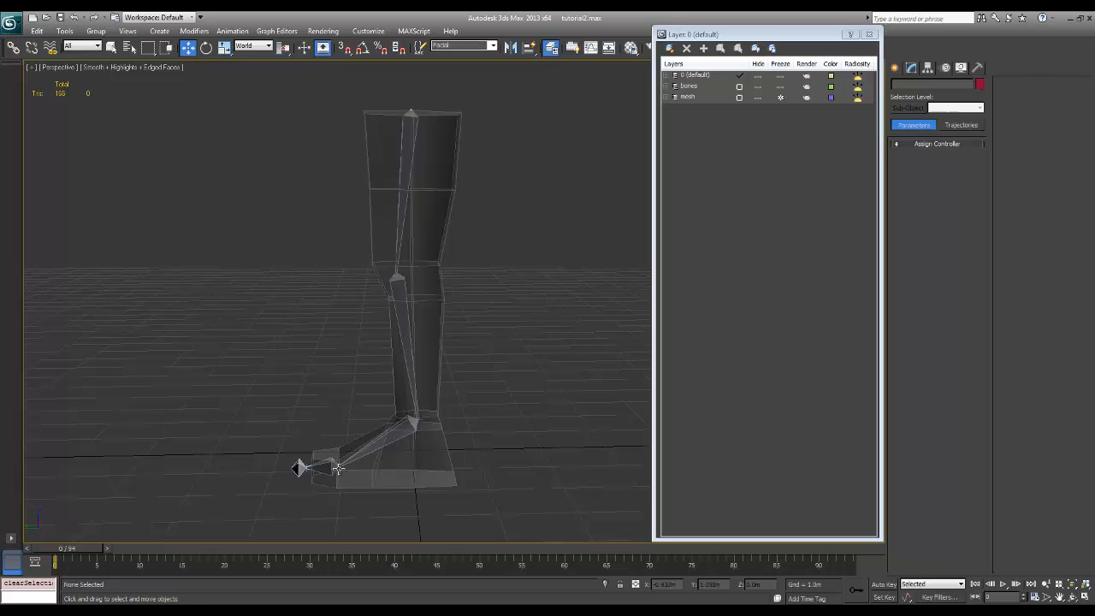
Check the names of the ball and ankle IK goals by selecting each one, undoing any accidental change
left_click(338, 469)
key("ctrl+z")
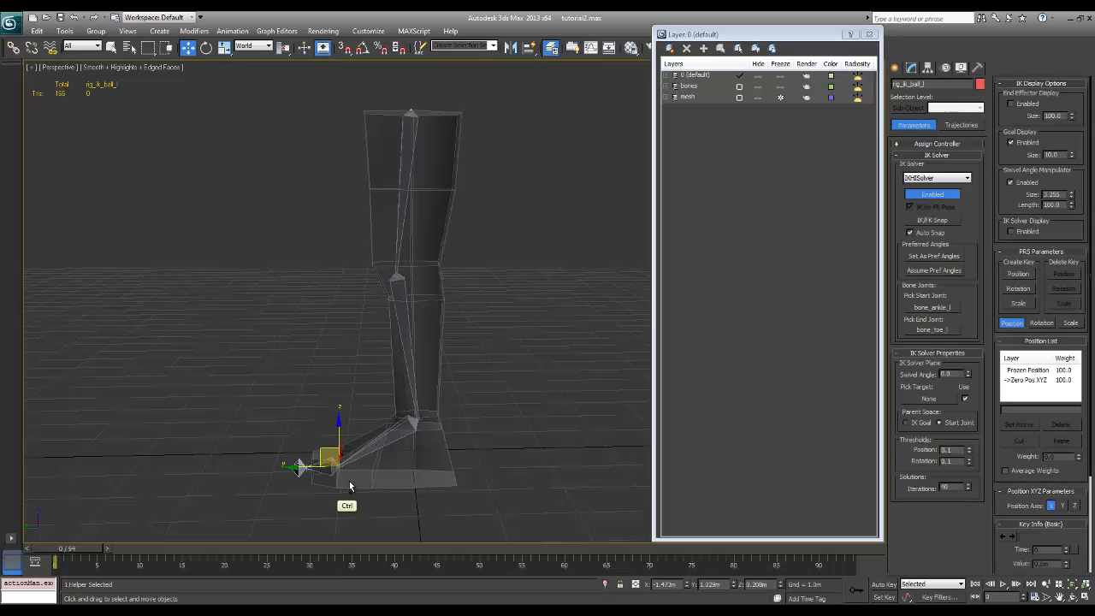
left_click(378, 484)
left_click(111, 47)
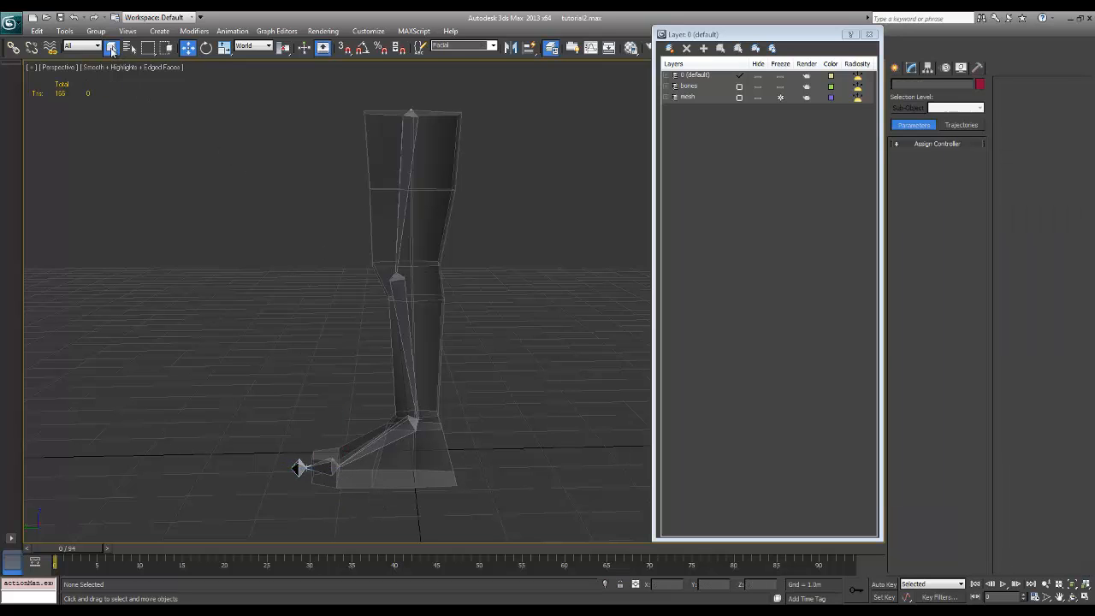
left_click(419, 423)
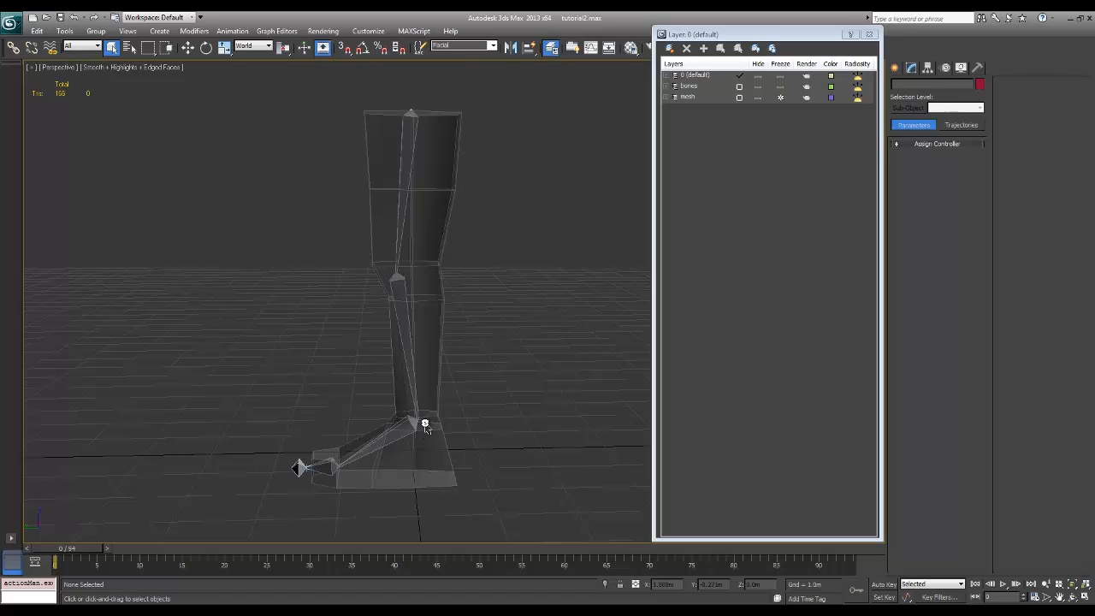
left_click(524, 347)
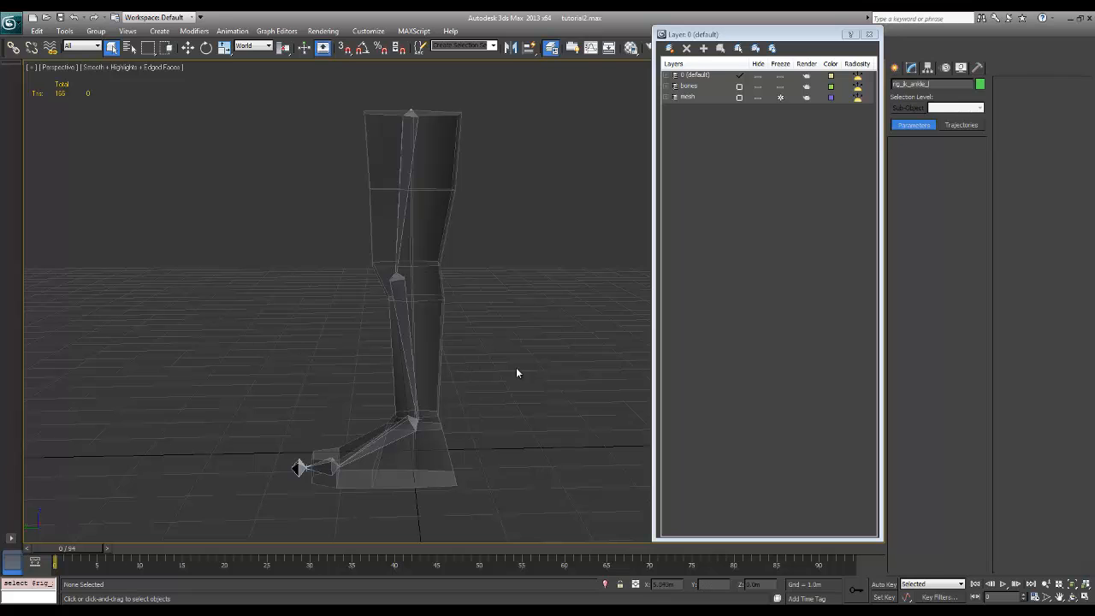
mouse_move(470, 433)
middle_mouse_down("alt")
mouse_move(482, 432)
mouse_move(482, 343)
mouse_move(491, 354)
mouse_move(457, 394)
mouse_move(474, 413)
middle_mouse_up("alt")
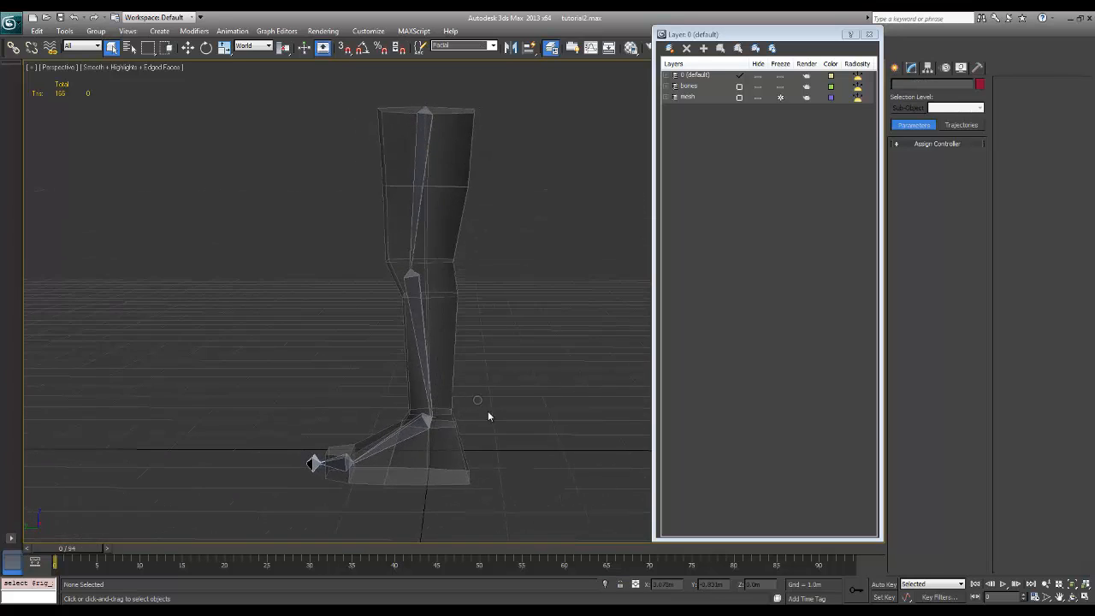
Put the toe, ball and ankle IK goals together on a new layer named rig
left_click(315, 463)
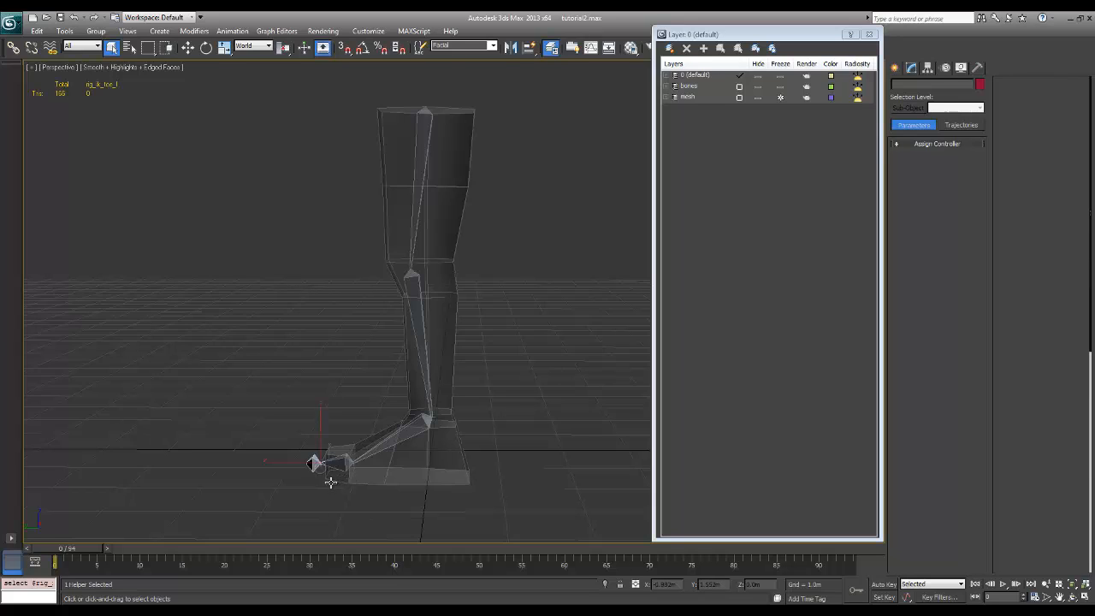
left_click(352, 466, "ctrl")
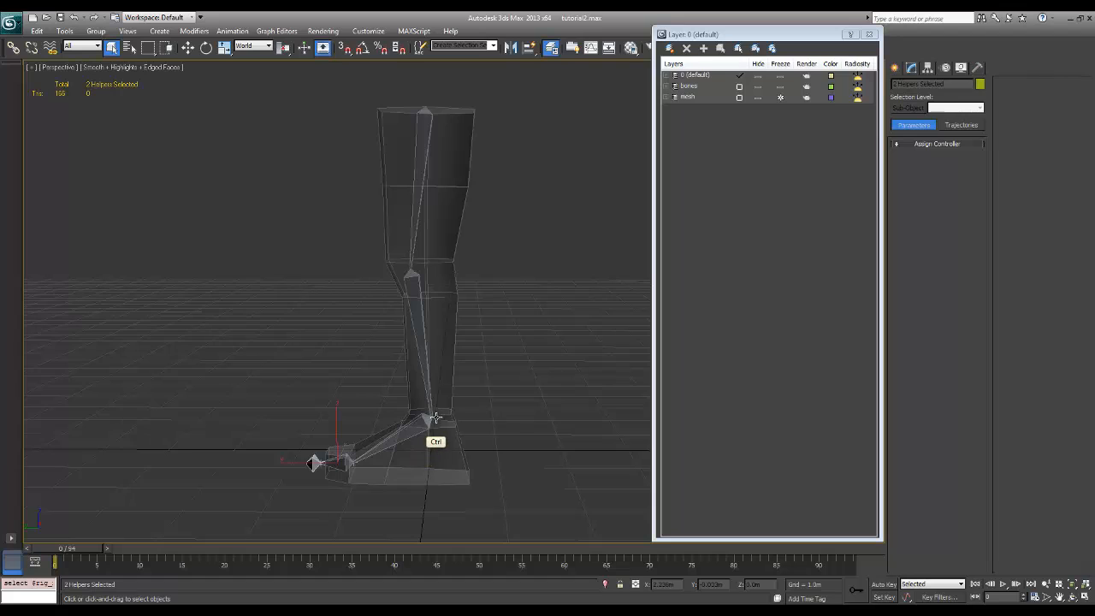
left_click(429, 421, "ctrl")
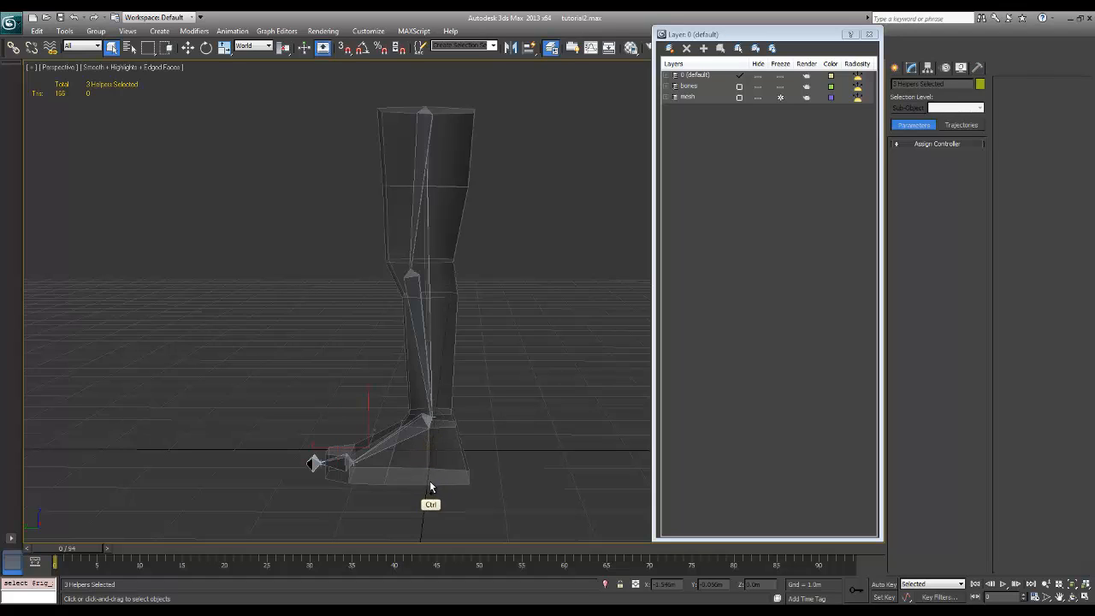
left_click(672, 49)
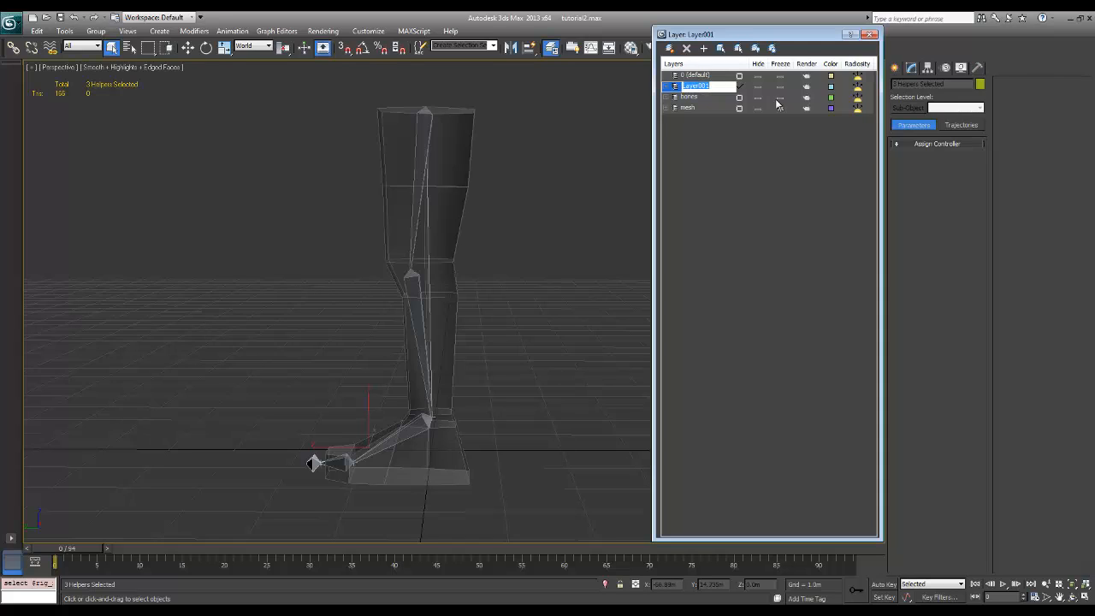
type("rig")
key("Return")
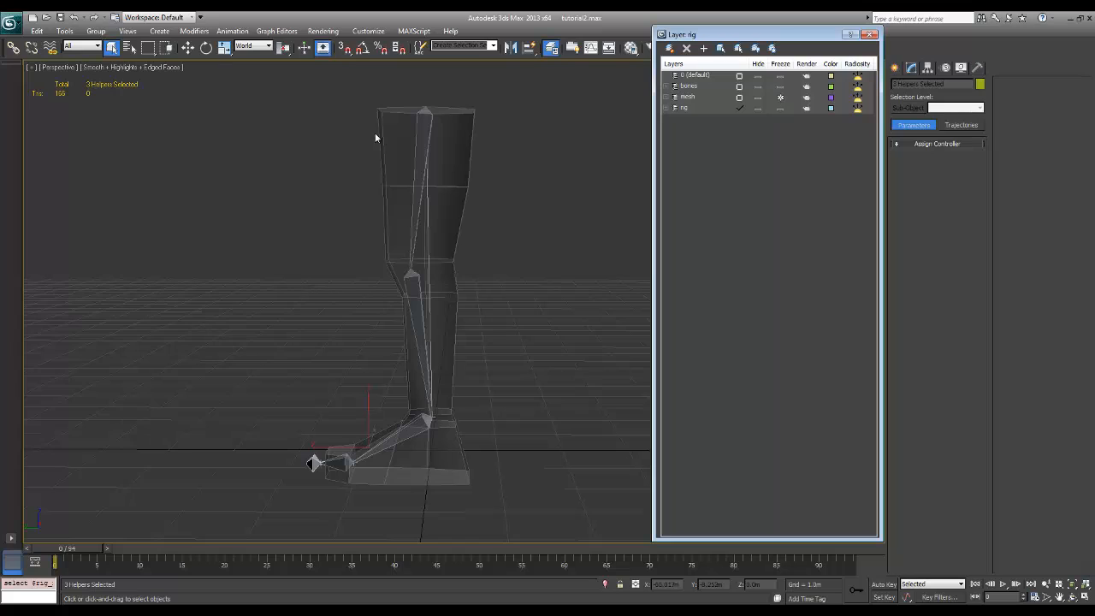
Toggle the visibility of the rig, bones and mesh layers off and on to check what each contains
left_click(758, 108)
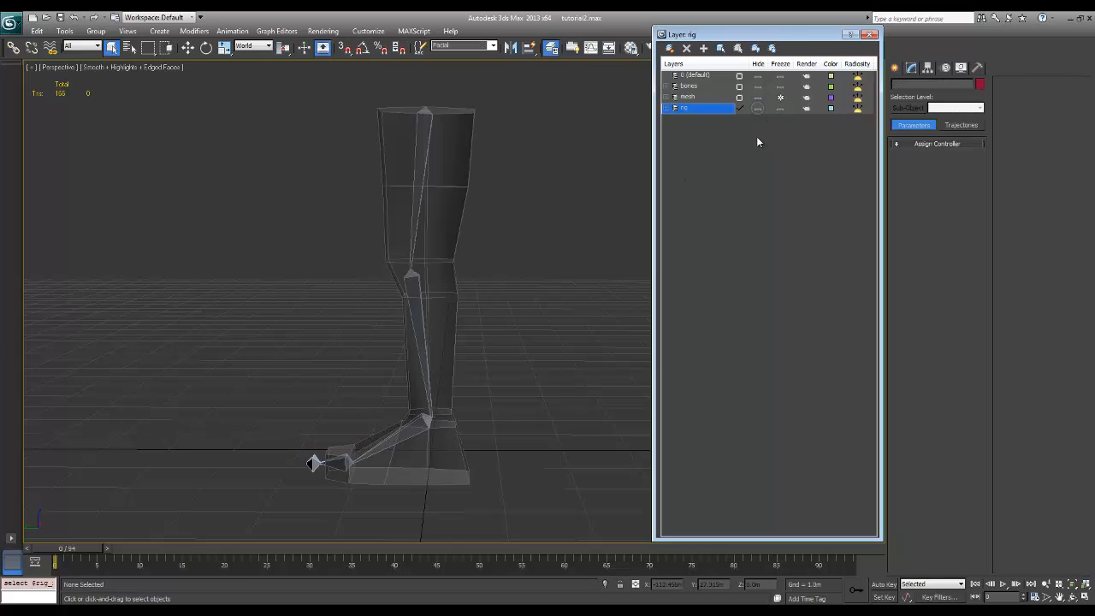
left_click(758, 86)
left_click(757, 86)
left_click(758, 98)
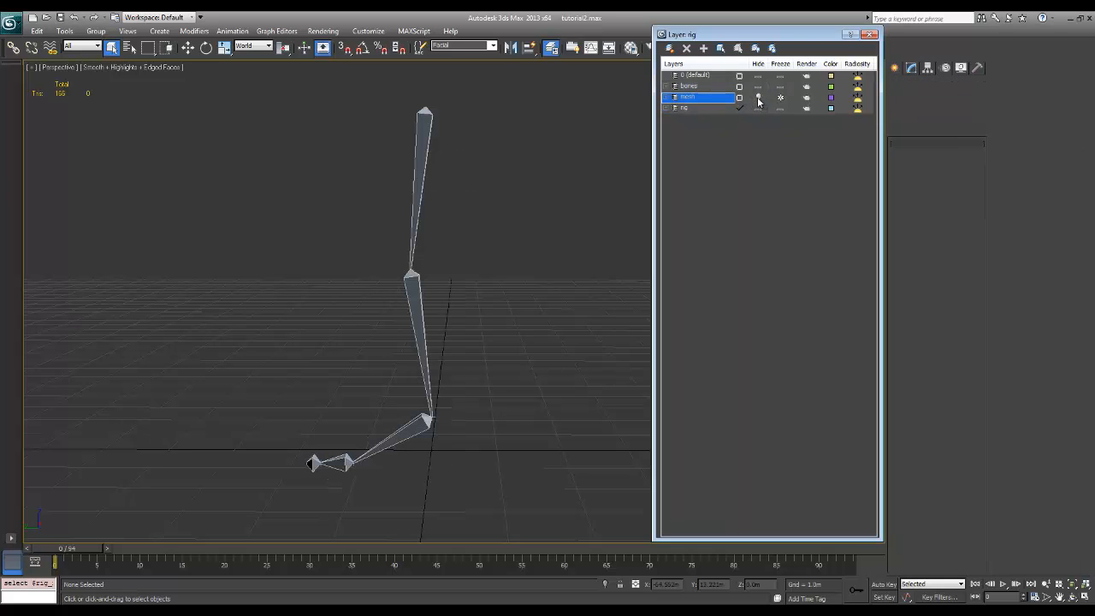
left_click(760, 97)
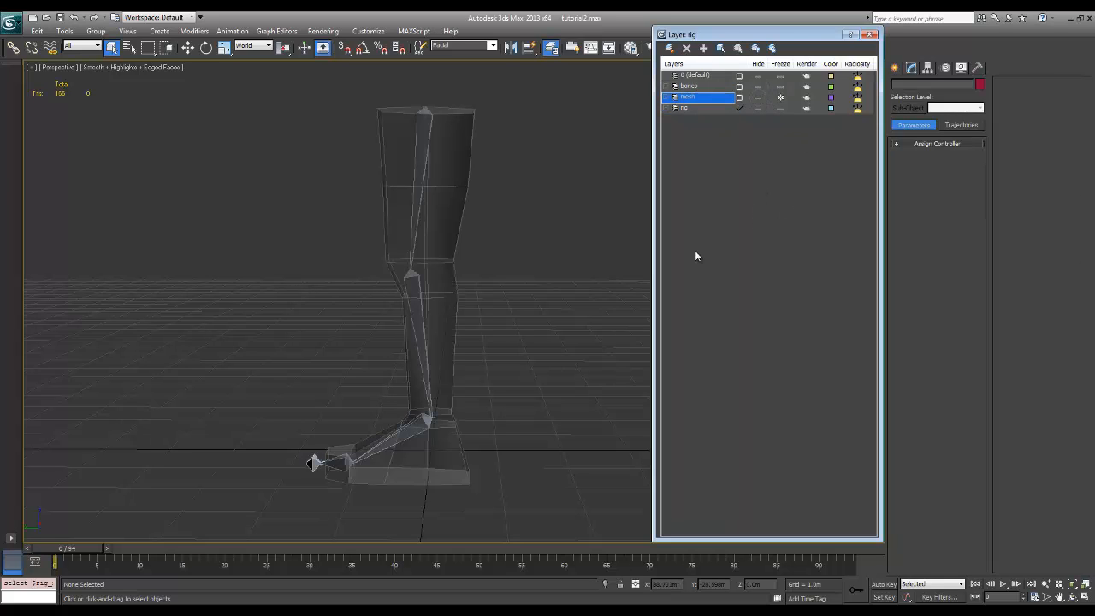
Move bone_thigh_l with the Move tool to test how the leg bends over the foot
mouse_move(543, 384)
middle_mouse_down("alt")
mouse_move(572, 399)
mouse_move(539, 392)
middle_mouse_up("alt")
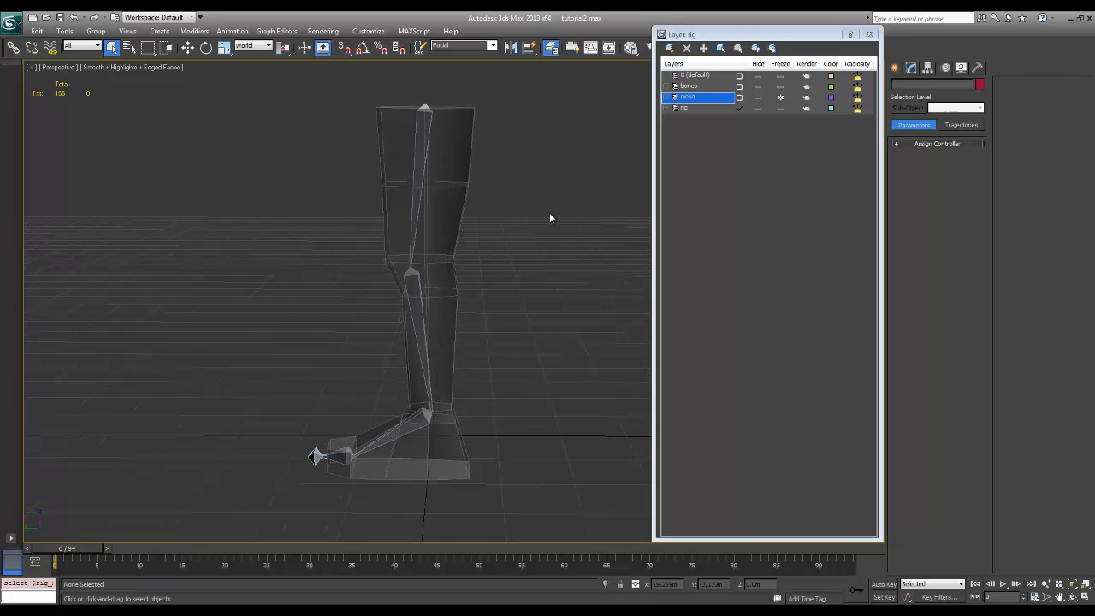
left_click(421, 104)
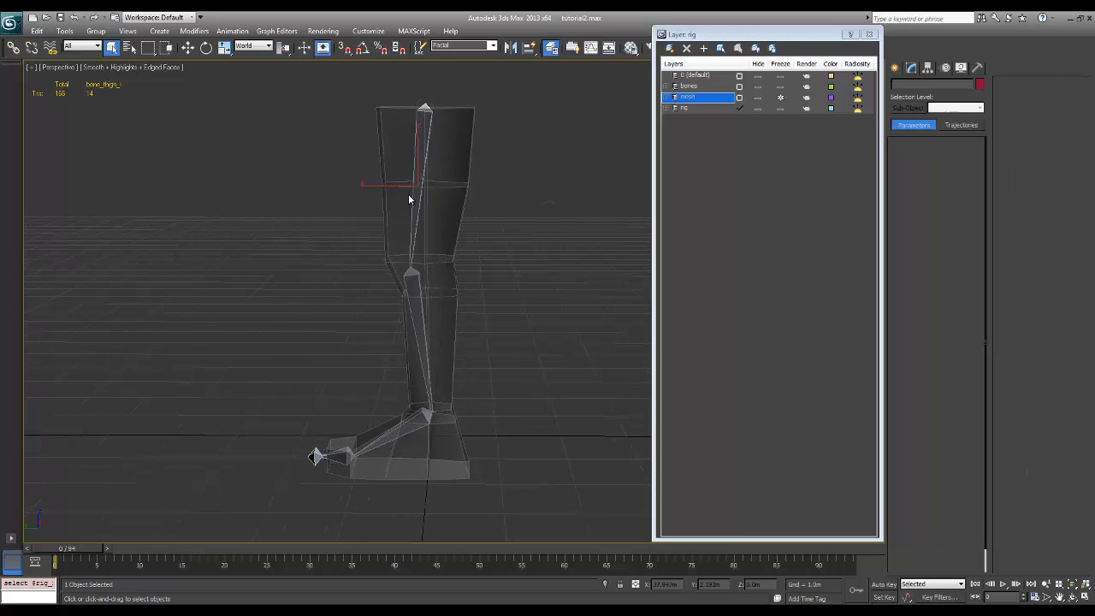
key("w")
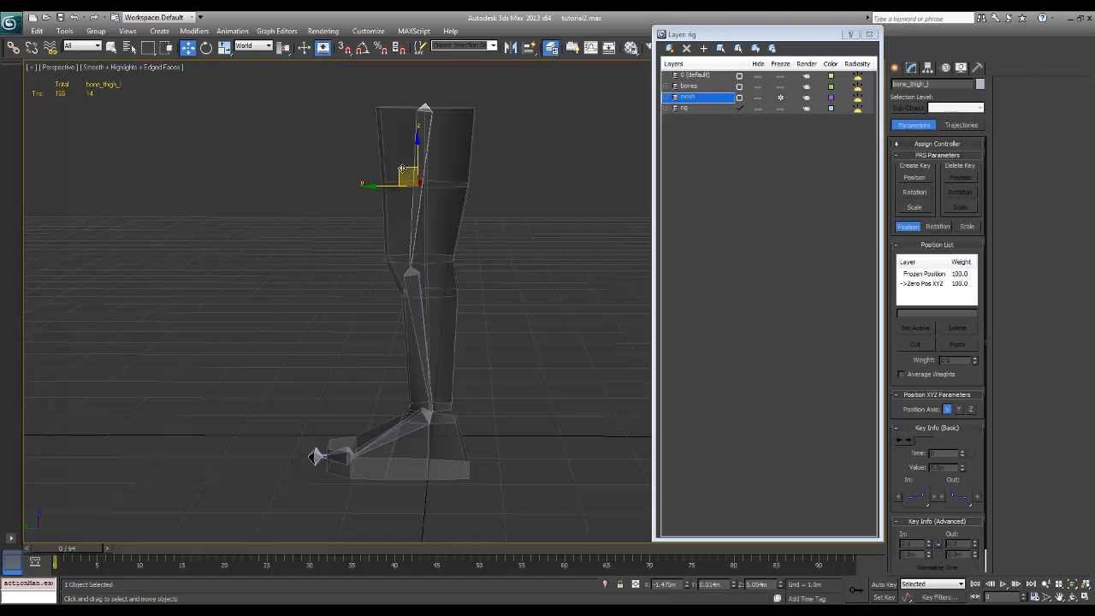
mouse_move(403, 169)
left_mouse_down()
mouse_move(391, 203)
mouse_move(446, 163)
mouse_move(413, 173)
left_mouse_up()
Test how the ankle and ball IK goals drive the leg by moving each one and undoing each move
left_click(434, 414)
left_click_drag(423, 399, 453, 377)
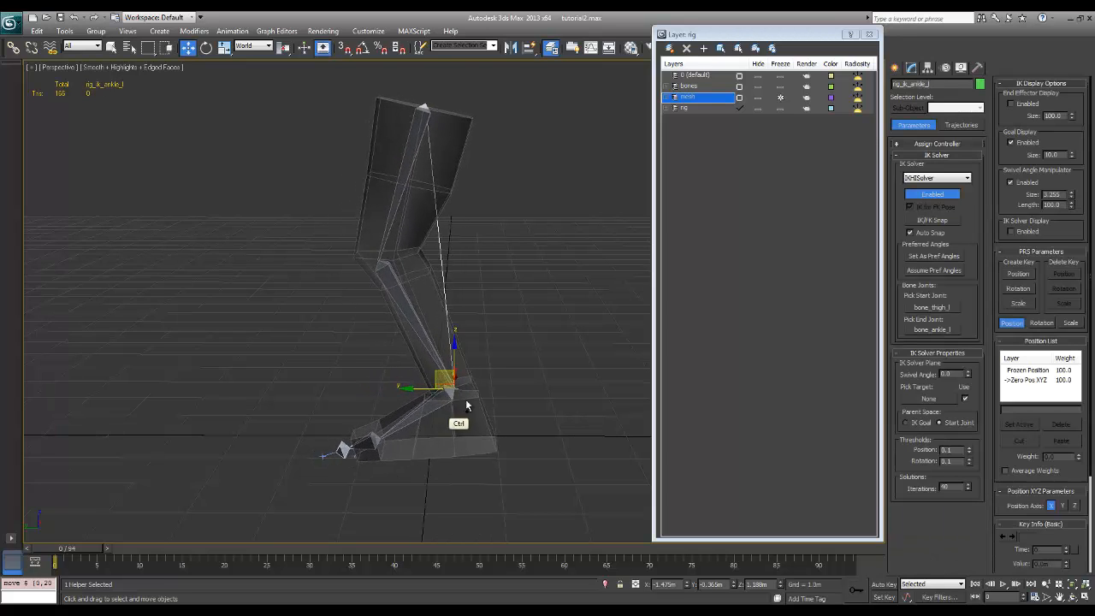
key("ctrl+z")
left_click(349, 442)
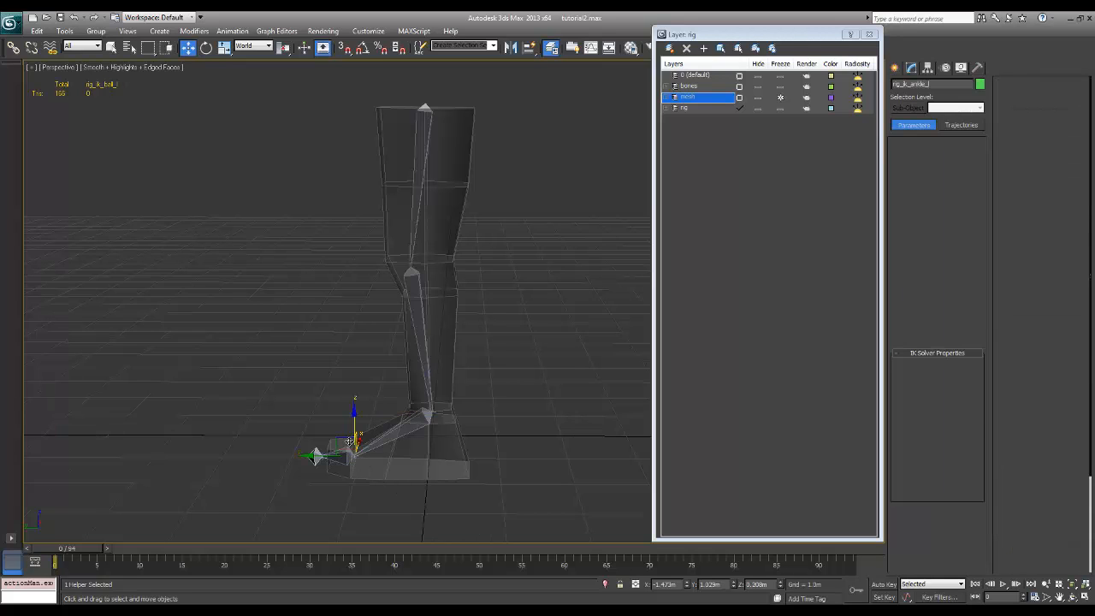
mouse_move(350, 442)
left_mouse_down()
mouse_move(347, 424)
mouse_move(355, 431)
left_mouse_up()
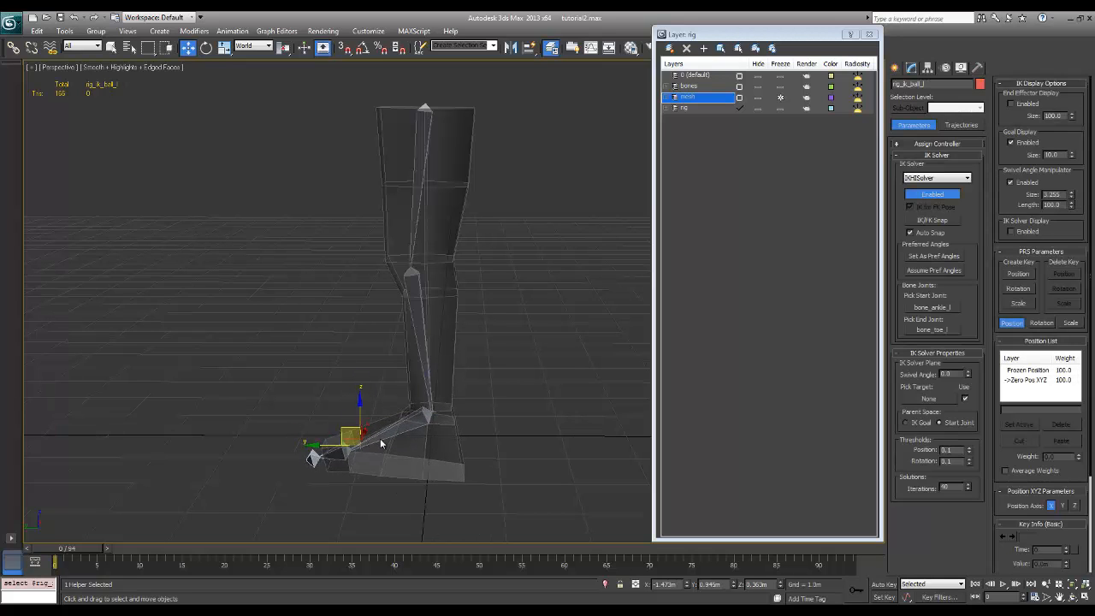
key("ctrl+z")
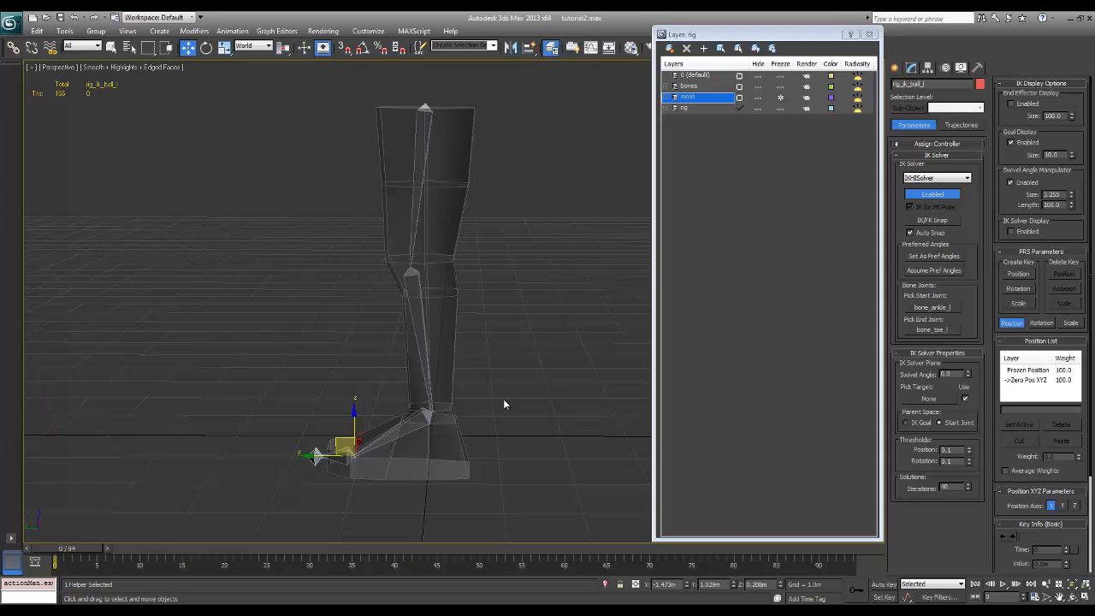
Create four box-shaped Point helpers in the Left view: by the ankle, above the ball, above the toe and behind the heel
mouse_move(536, 363)
middle_mouse_down("alt")
mouse_move(631, 362)
mouse_move(535, 354)
mouse_move(522, 376)
middle_mouse_up("alt")
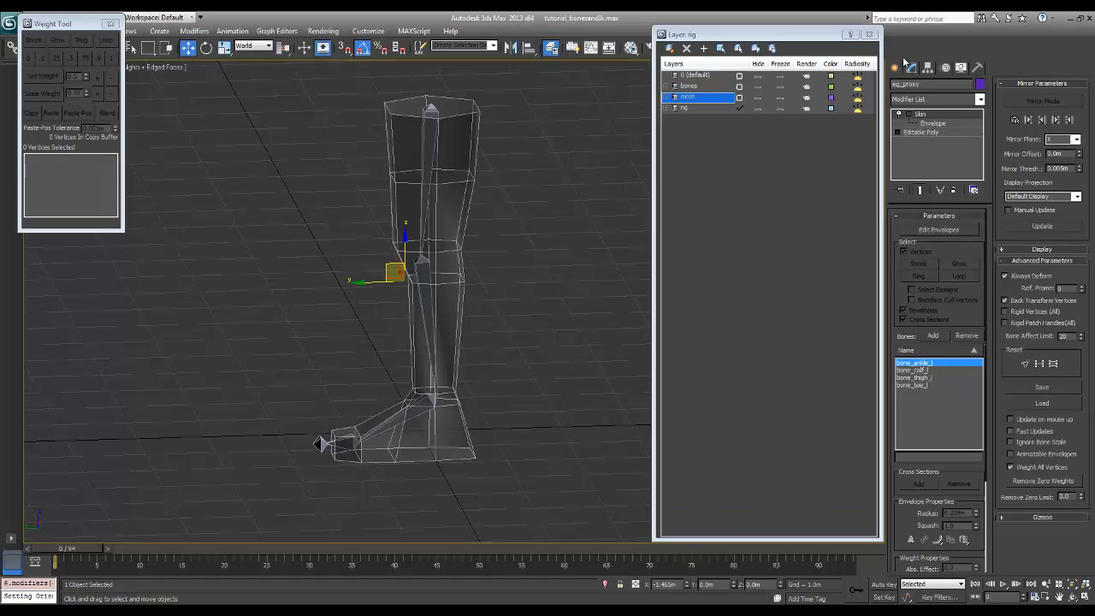
left_click(897, 67)
mouse_move(557, 274)
middle_mouse_down("alt")
mouse_move(548, 263)
mouse_move(560, 248)
mouse_move(605, 255)
mouse_move(529, 282)
mouse_move(526, 273)
mouse_move(523, 296)
mouse_move(566, 268)
middle_mouse_up("alt")
key("l")
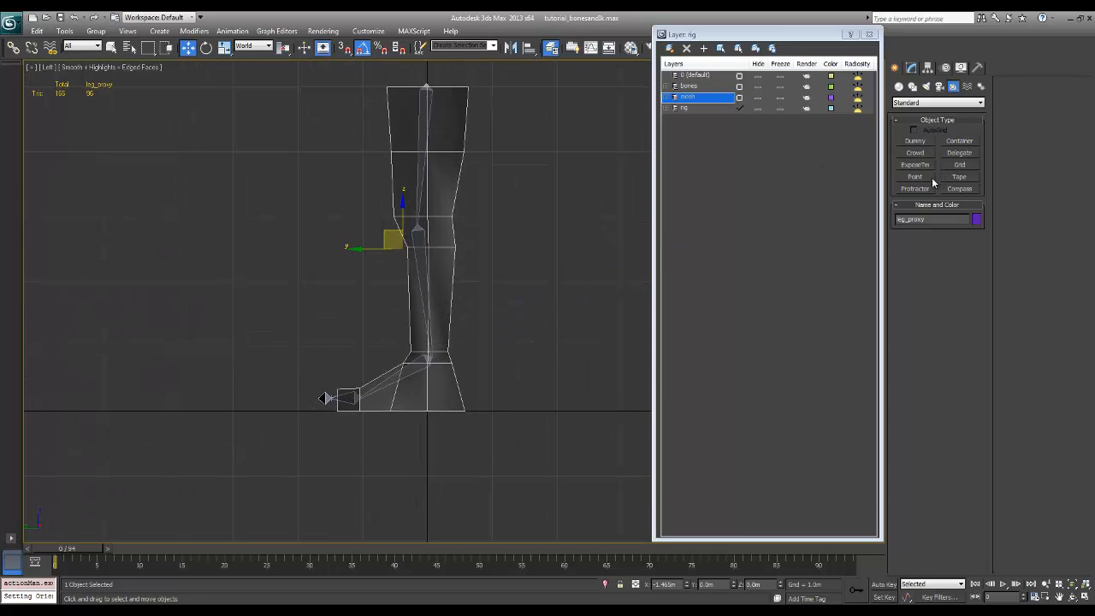
left_click(916, 176)
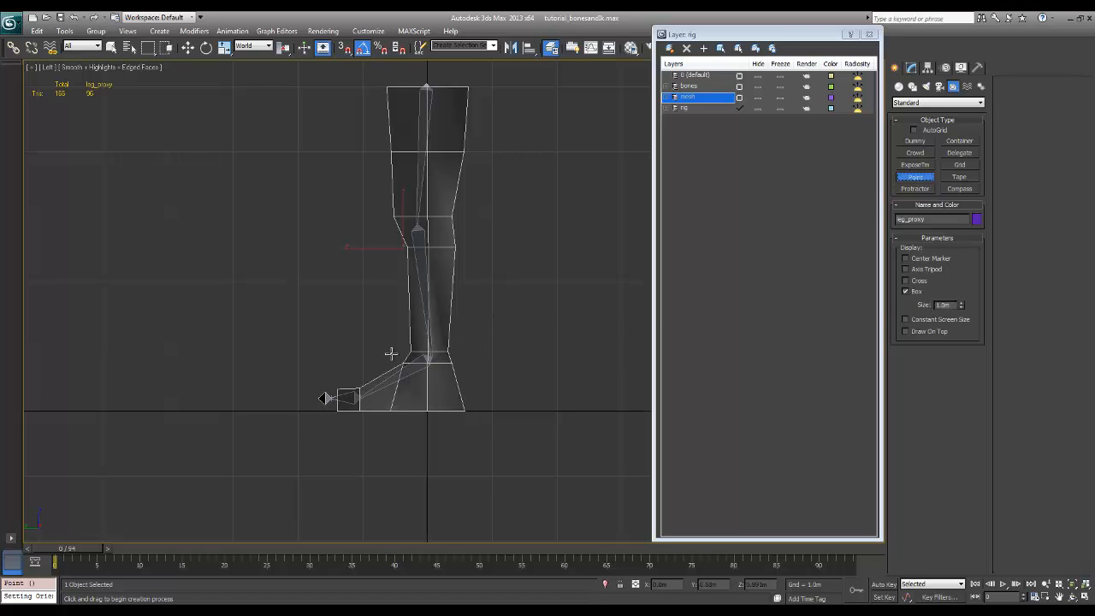
left_click(468, 351)
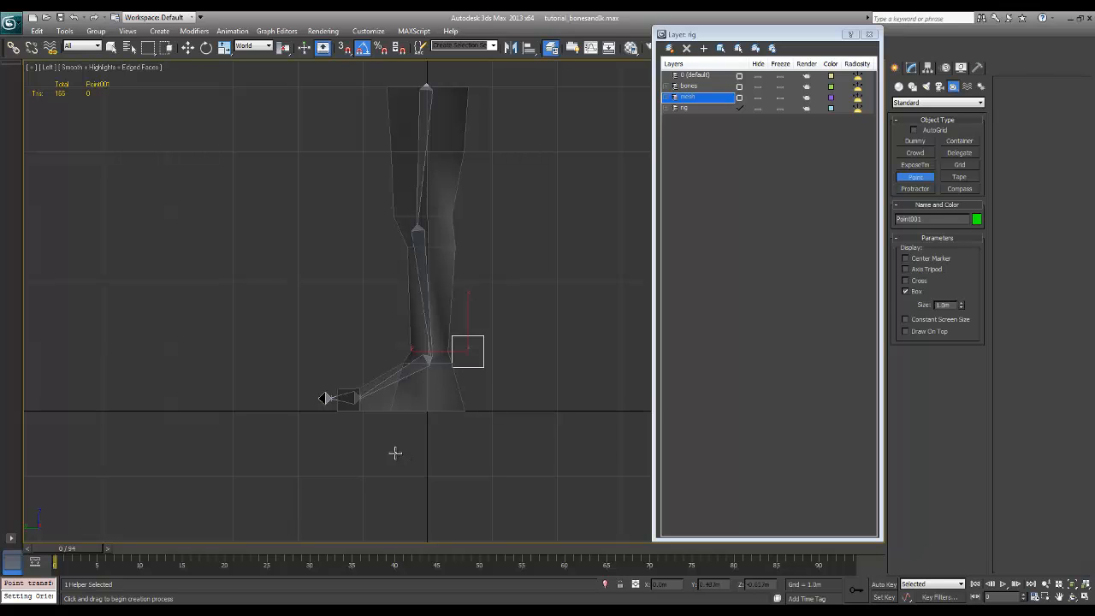
left_click(360, 377)
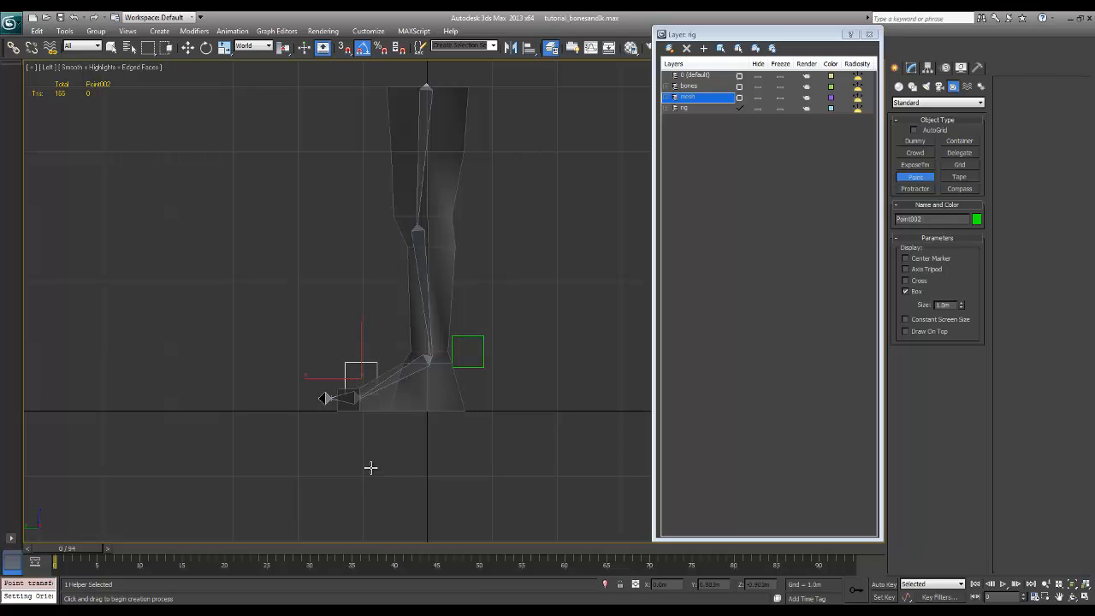
left_click(329, 377)
left_click(472, 406)
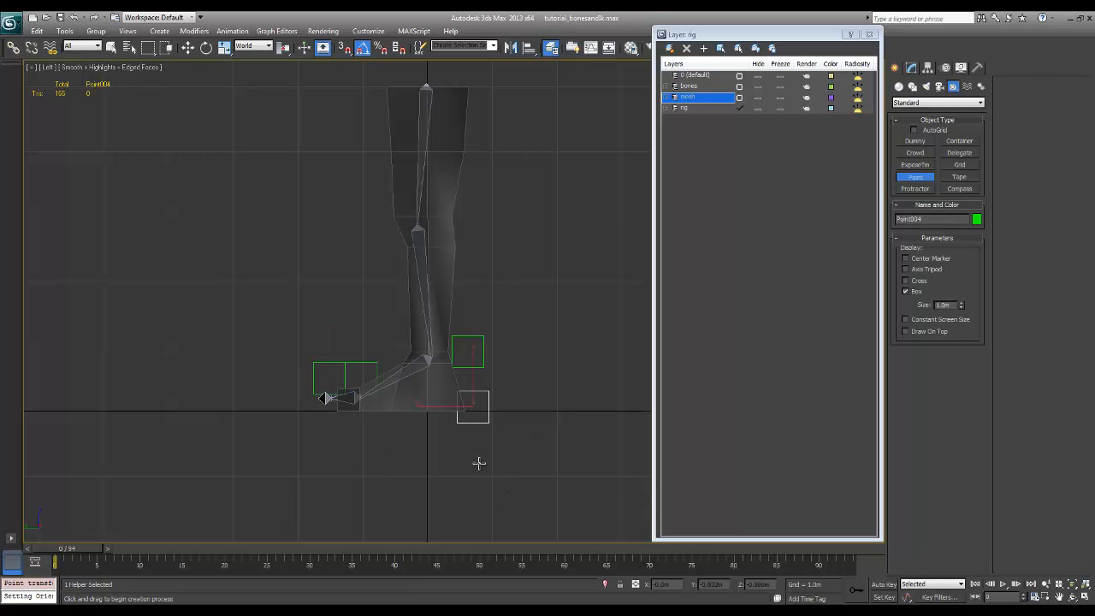
Freeze the mesh layer and Quick Align the Point helper beside the ankle to the ankle IK goal
scroll(478, 462, "up", 5)
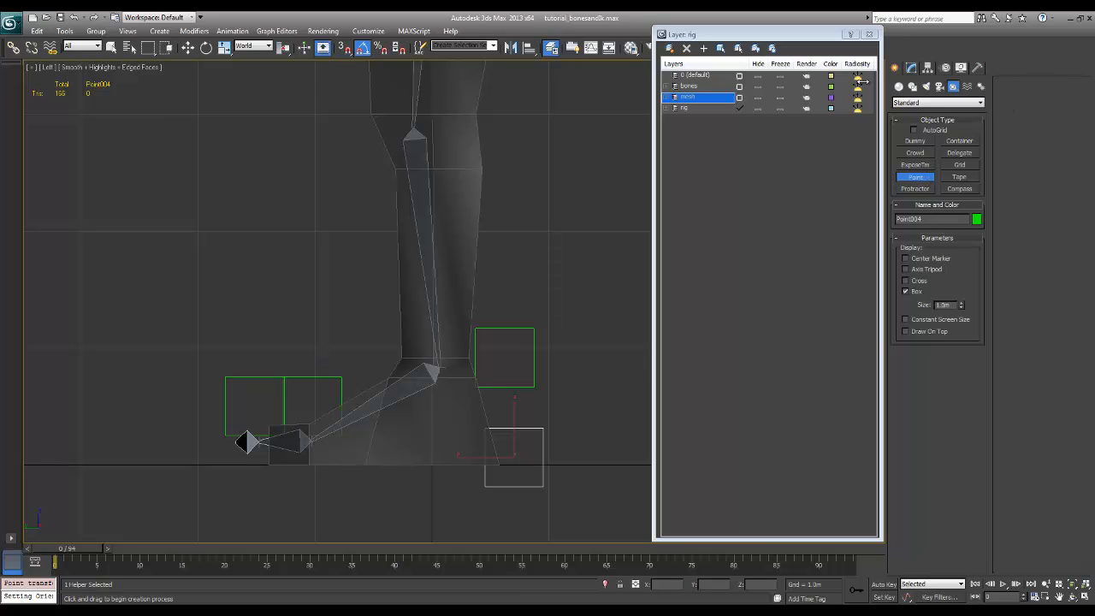
left_click(912, 67)
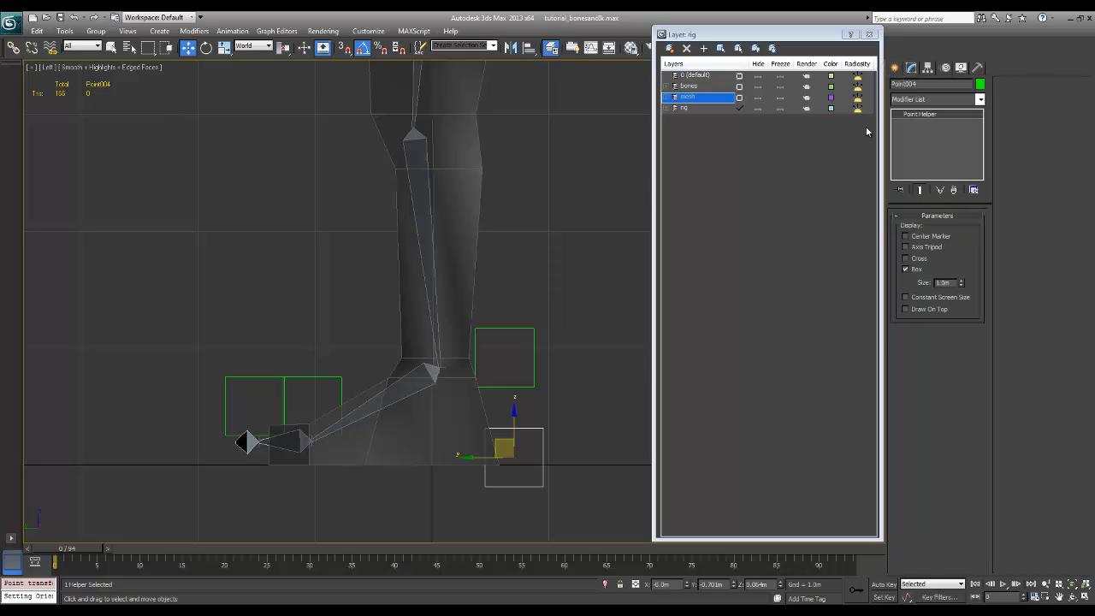
middle_click_drag(555, 241, 556, 232)
left_click(554, 272)
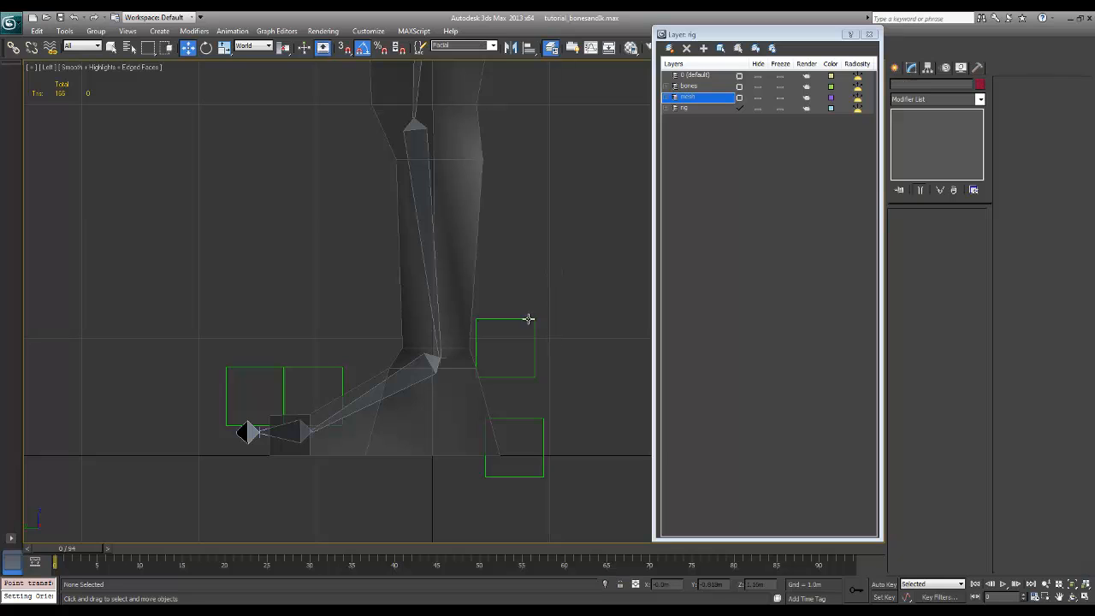
left_click(531, 322)
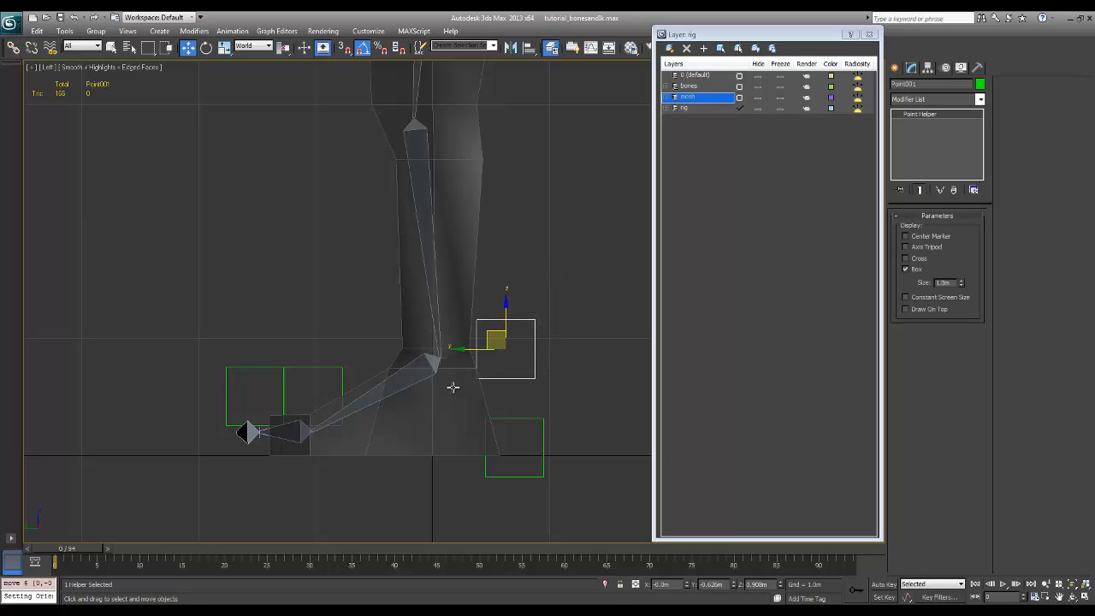
scroll(458, 382, "up", 5)
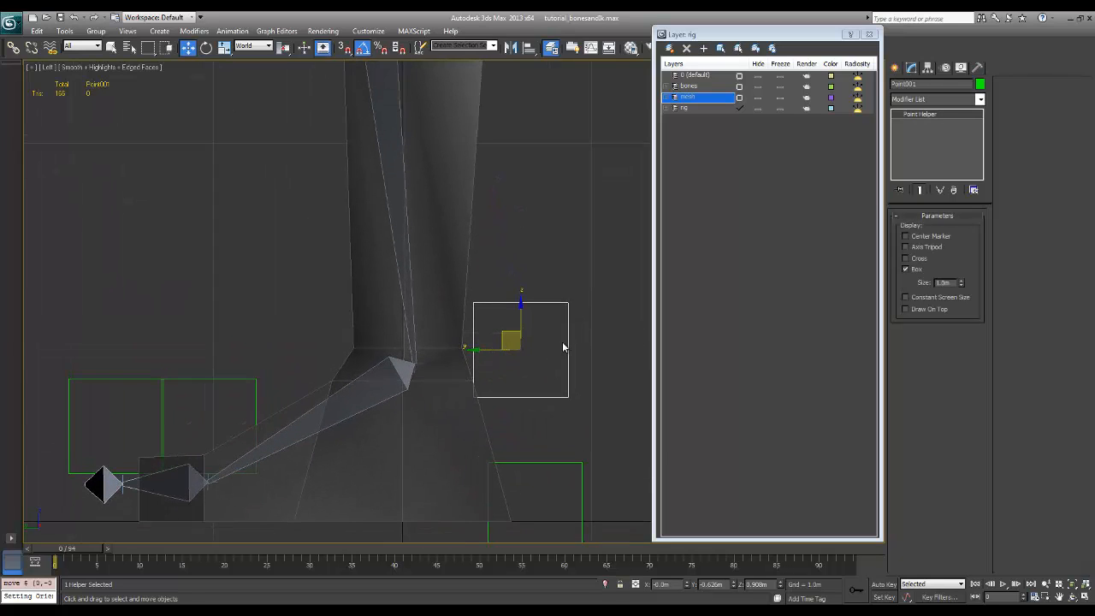
key("alt+a")
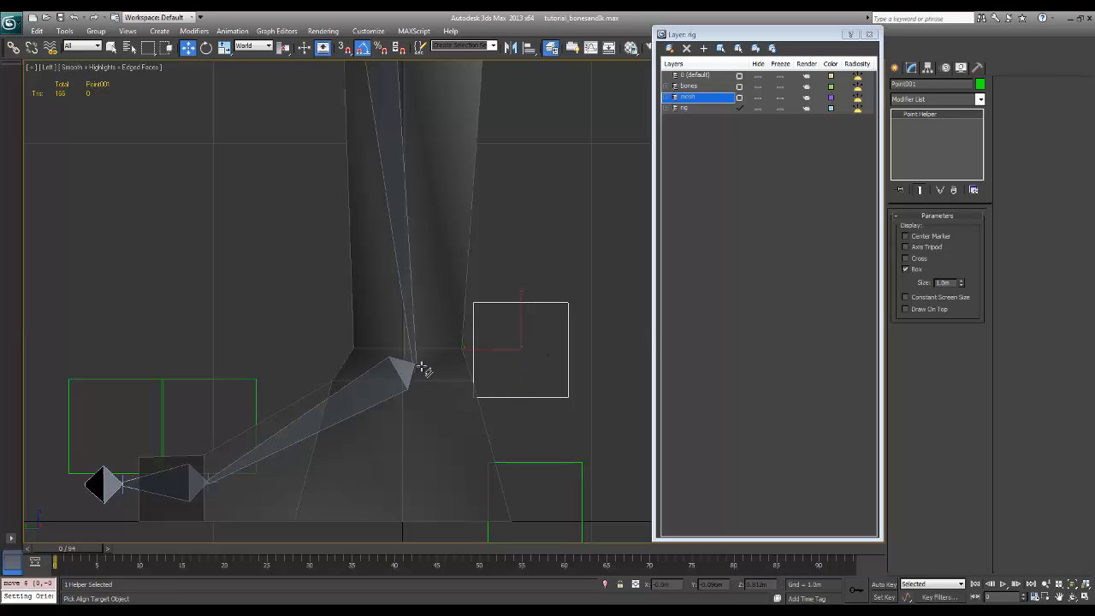
left_click(425, 367)
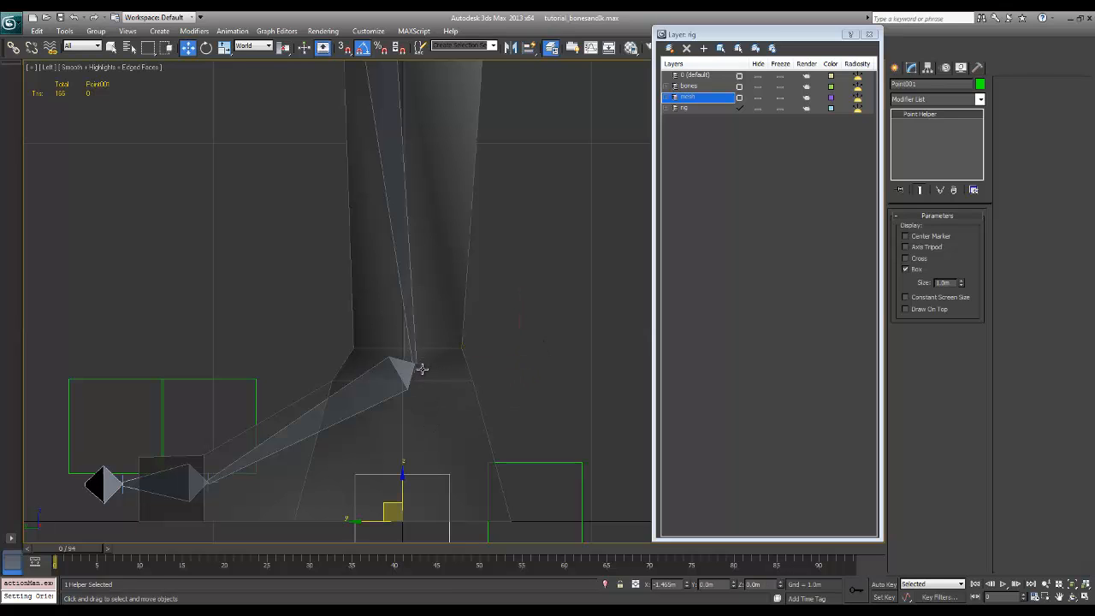
left_click(780, 97)
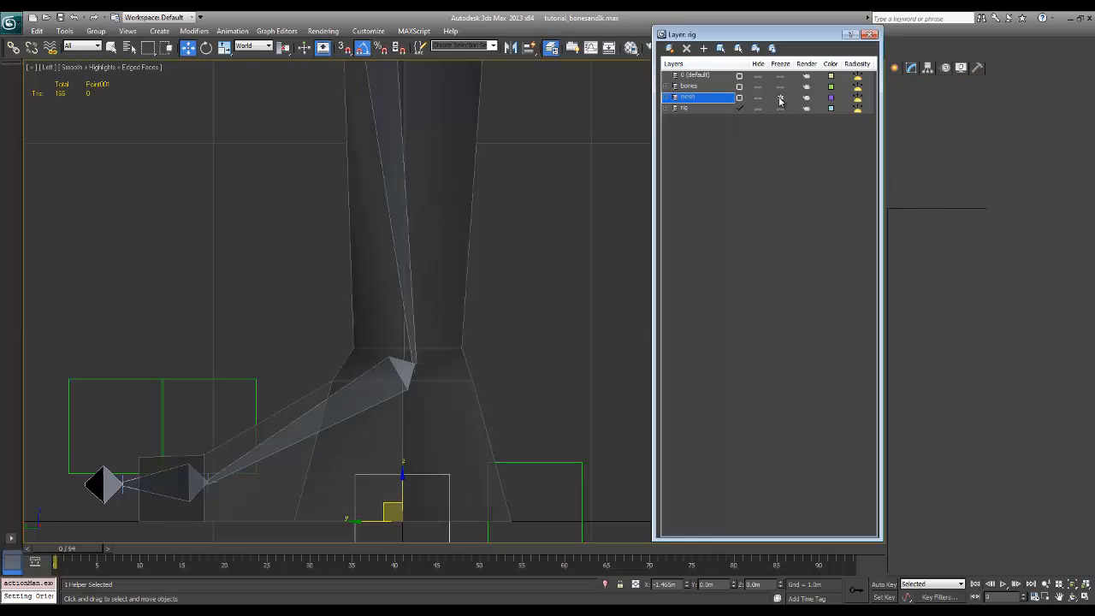
key("shift+a")
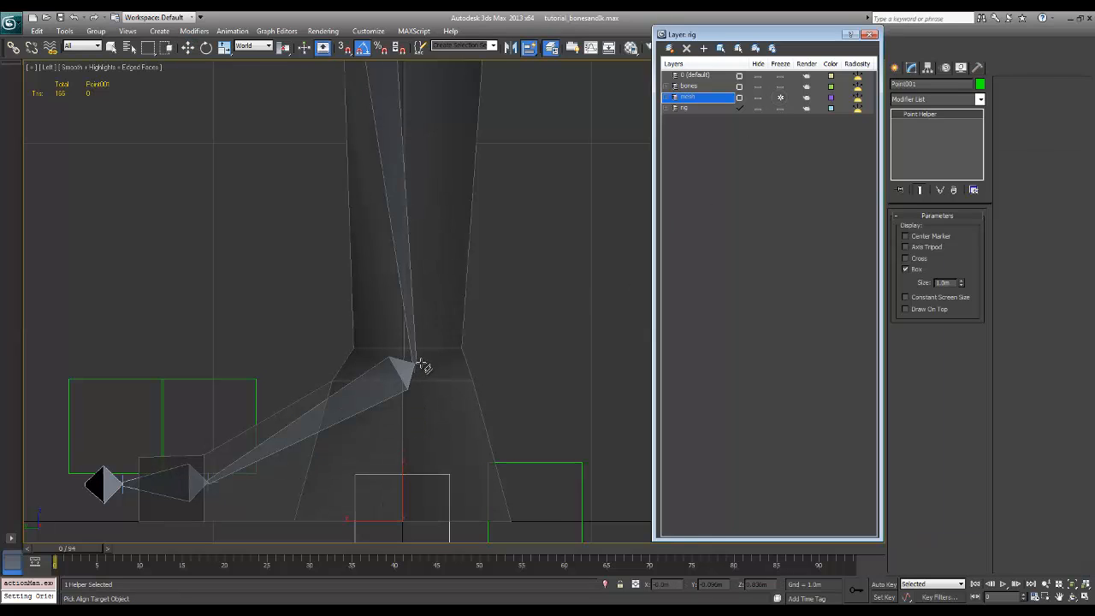
left_click(417, 368)
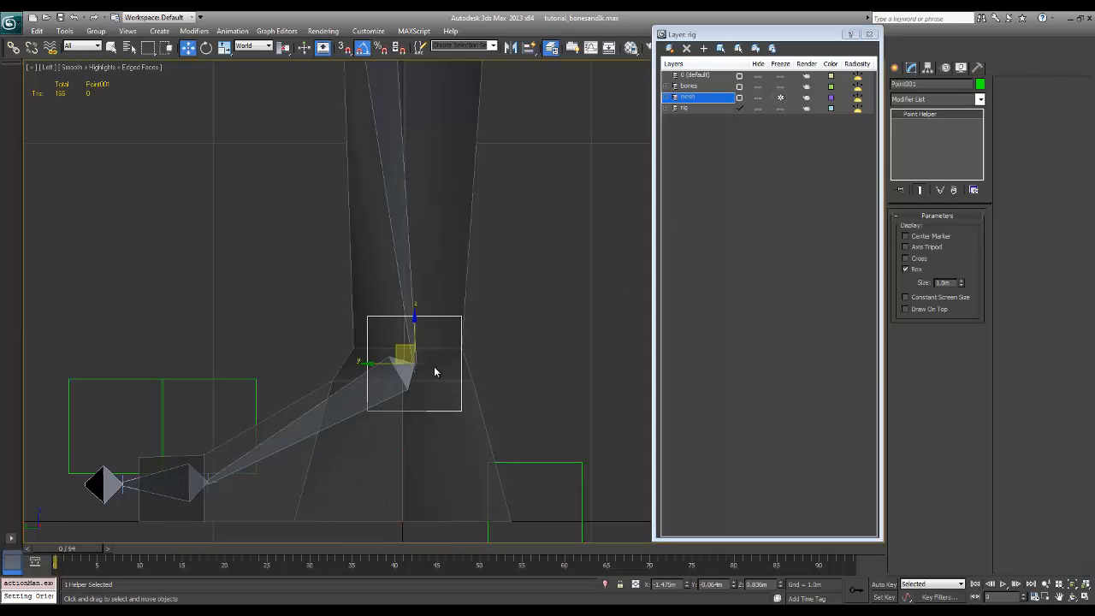
Quick Align the Point helper above the ball of the foot to the ball IK goal
mouse_move(448, 374)
middle_mouse_down("alt")
mouse_move(433, 371)
mouse_move(461, 375)
mouse_move(460, 364)
mouse_move(448, 371)
mouse_move(464, 384)
mouse_move(469, 373)
middle_mouse_up("alt")
left_click(373, 375)
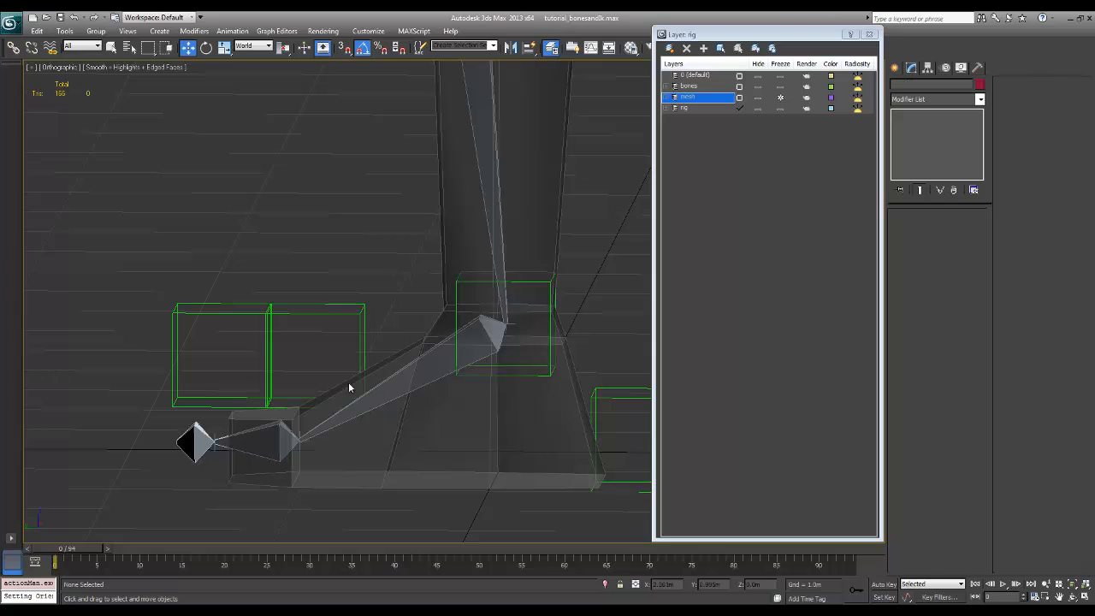
left_click(362, 324)
key("alt+a")
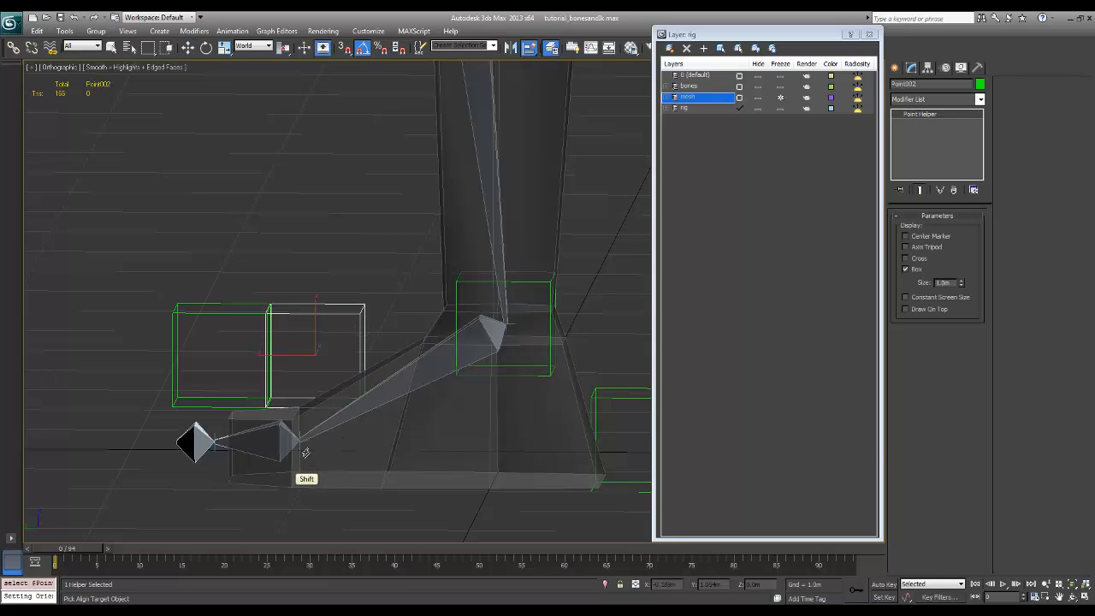
left_click(300, 450)
middle_click_drag(331, 485, 330, 454, "alt")
Quick Align the Point helper above the toe tip to the toe IK goal
left_click(273, 337)
left_click(247, 357)
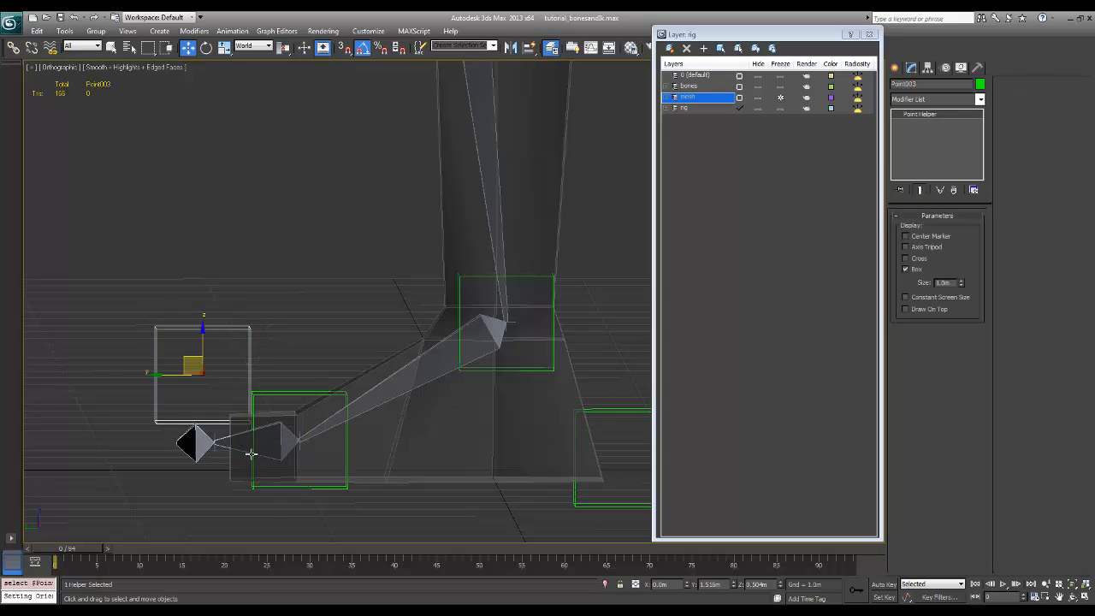
key("alt+a")
left_click(216, 453)
key("w")
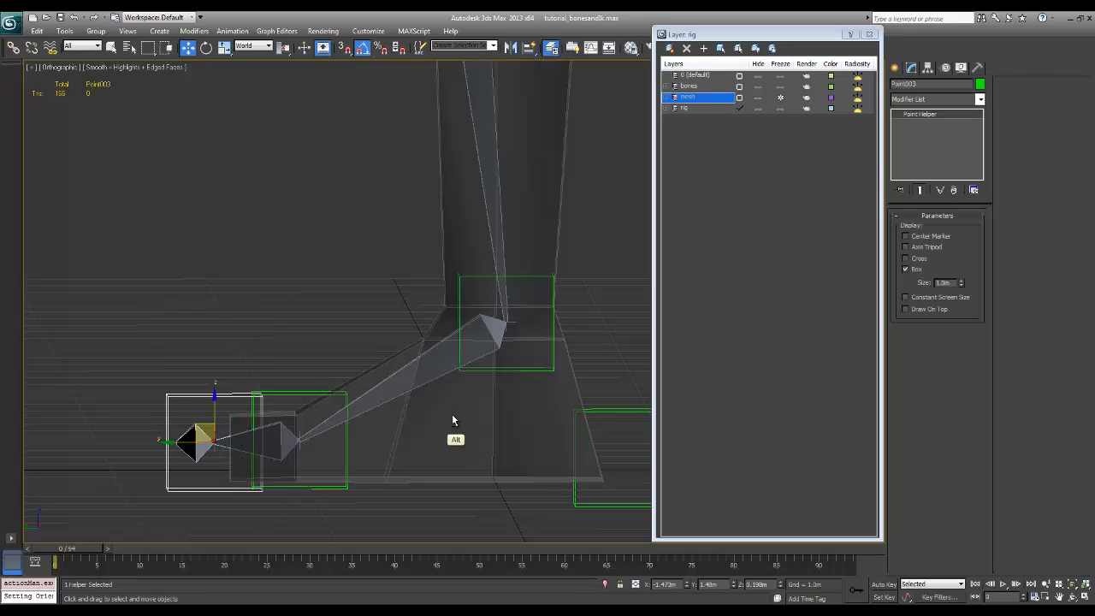
Quick Align the Point helper behind the heel to the ankle's Point helper
middle_click_drag(452, 414, 338, 395, "alt")
left_click(498, 386)
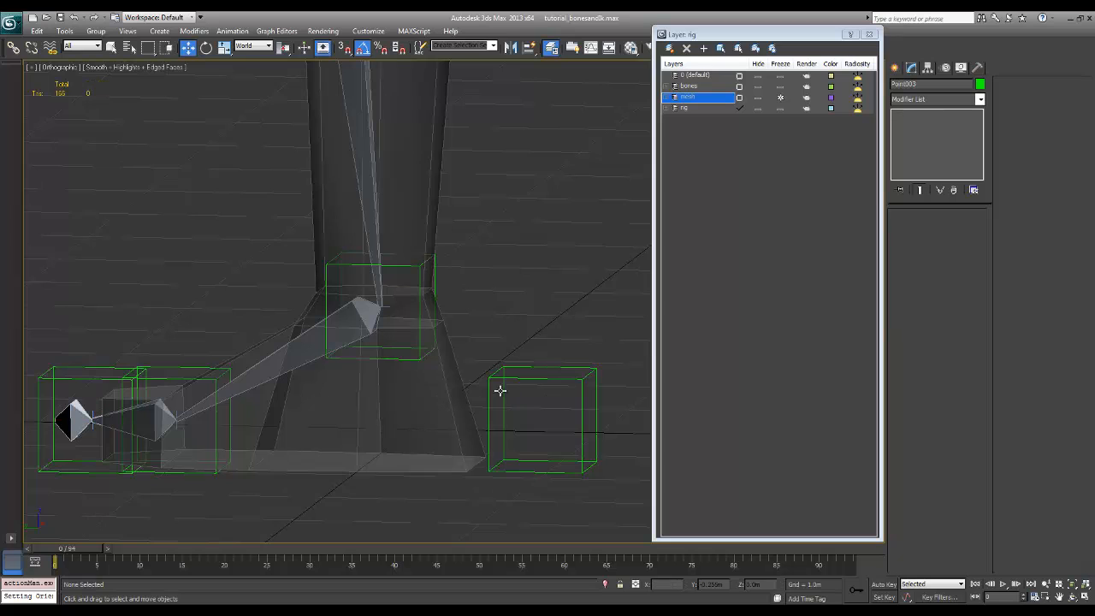
left_click(487, 376)
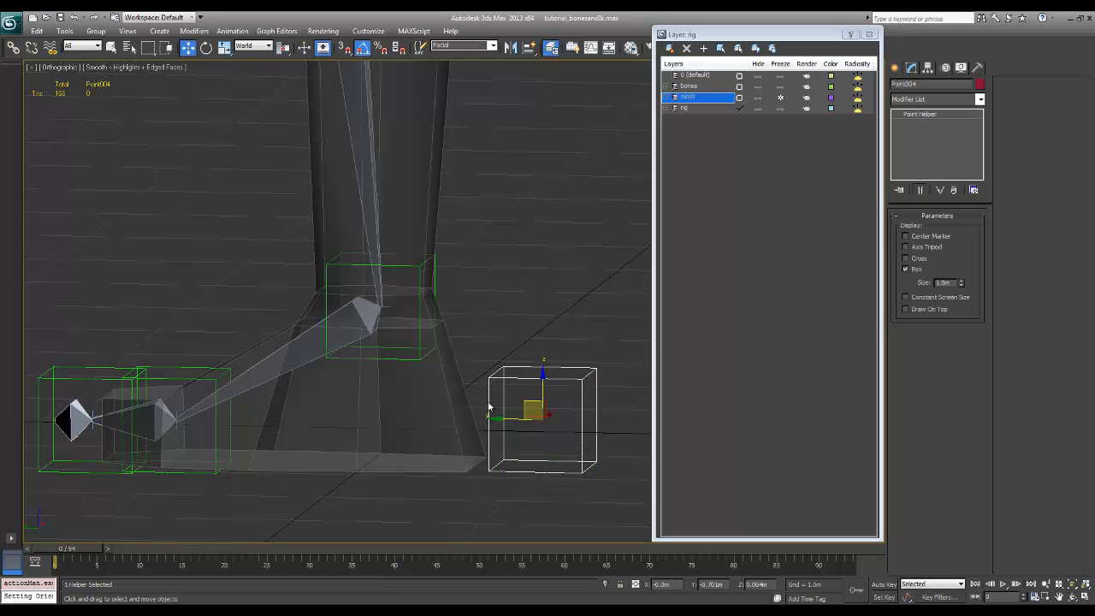
mouse_move(490, 410)
middle_mouse_down("alt")
mouse_move(521, 390)
mouse_move(503, 399)
middle_mouse_up("alt")
key("alt+a")
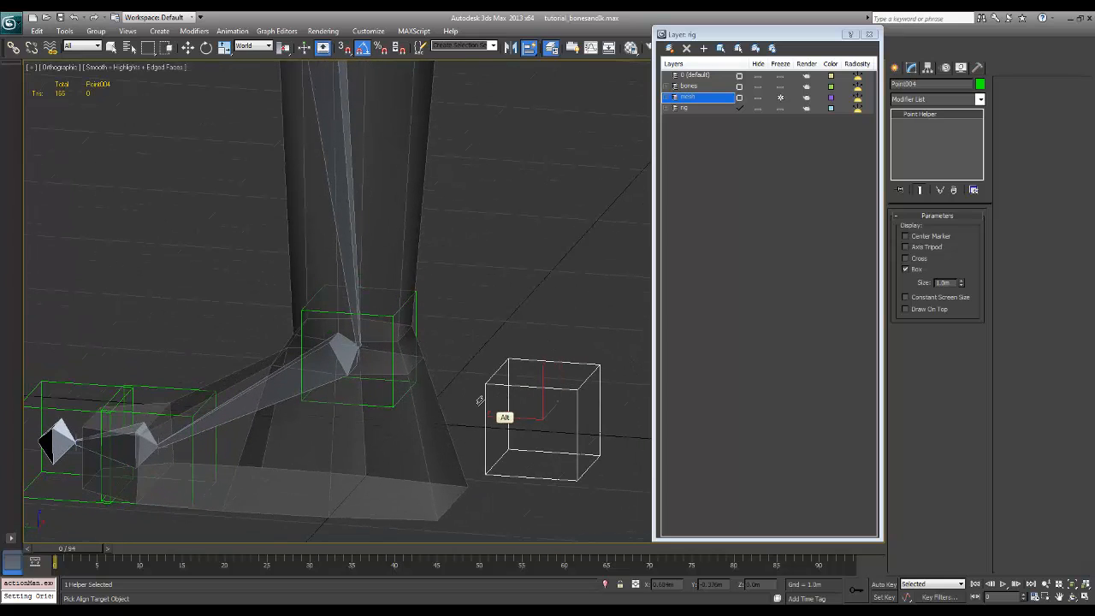
left_click(391, 402)
middle_click_drag(413, 466, 447, 447, "alt")
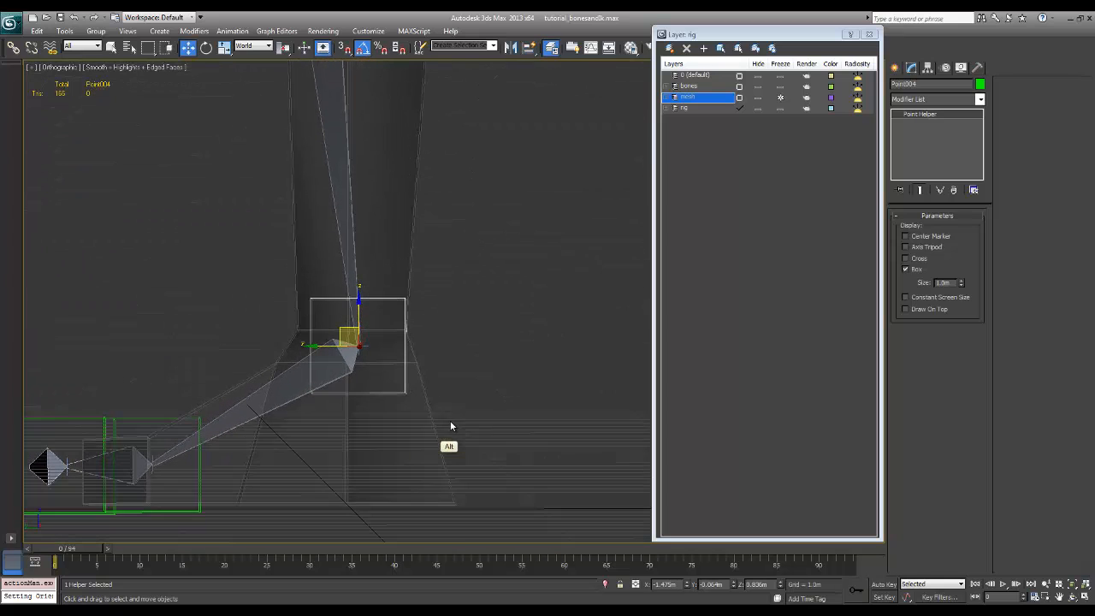
Move the heel's Point helper down to the sole and back to the rear edge of the heel
left_click_drag(360, 316, 382, 471)
left_click_drag(327, 504, 420, 508)
middle_click_drag(420, 509, 463, 519, "alt")
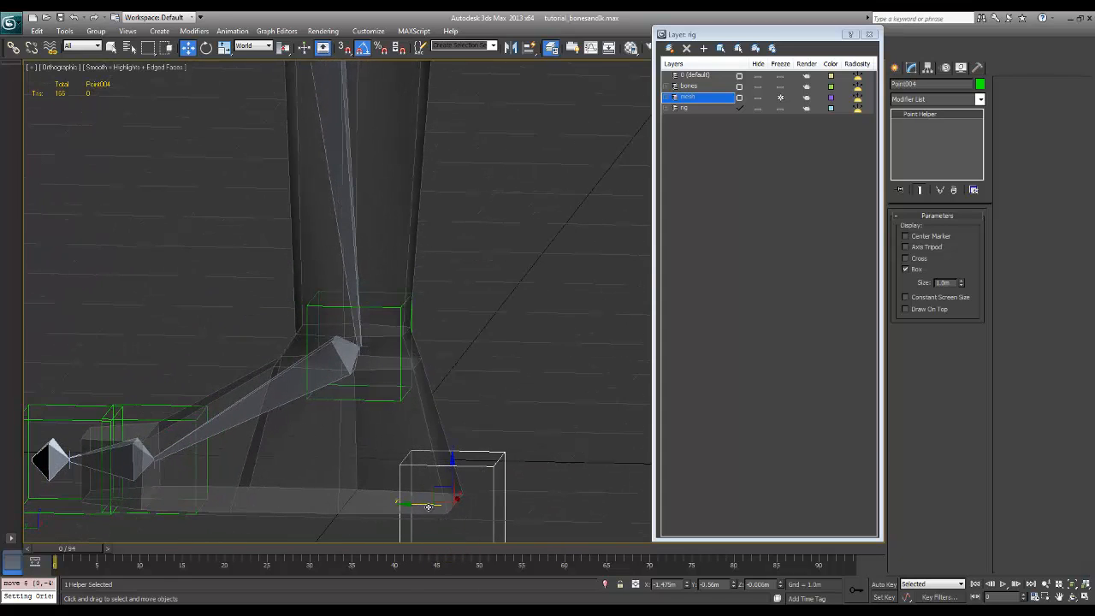
left_click_drag(430, 505, 433, 504)
middle_click_drag(505, 496, 511, 487, "alt")
In the Left view, link the ankle's Point helper to the ball's, the ball's to the toe's, and the toe's to the heel's
middle_click_drag(514, 410, 492, 505, "ctrl+alt")
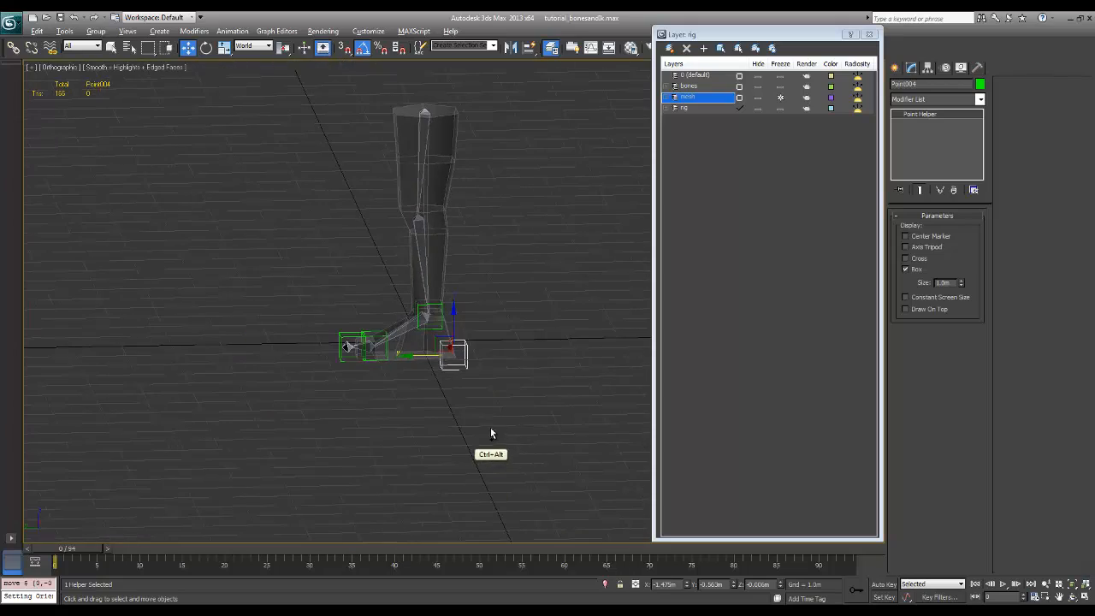
middle_click_drag(492, 430, 554, 340, "ctrl+alt")
mouse_move(555, 340)
middle_mouse_down("ctrl")
mouse_move(551, 354)
mouse_move(565, 359)
mouse_move(550, 355)
middle_mouse_up("ctrl")
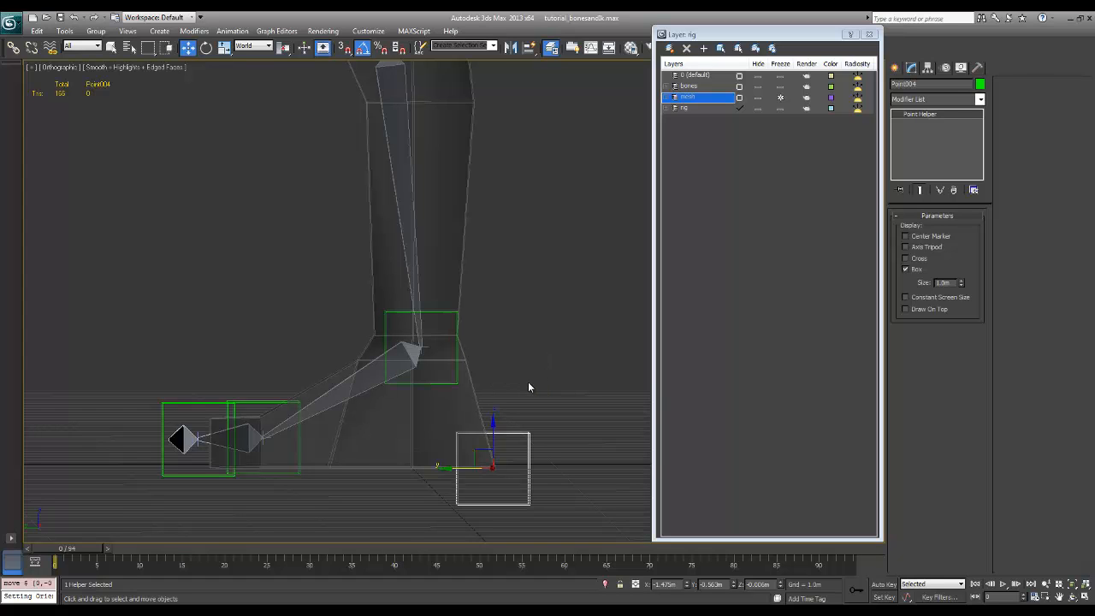
key("l")
middle_click_drag(556, 364, 569, 343)
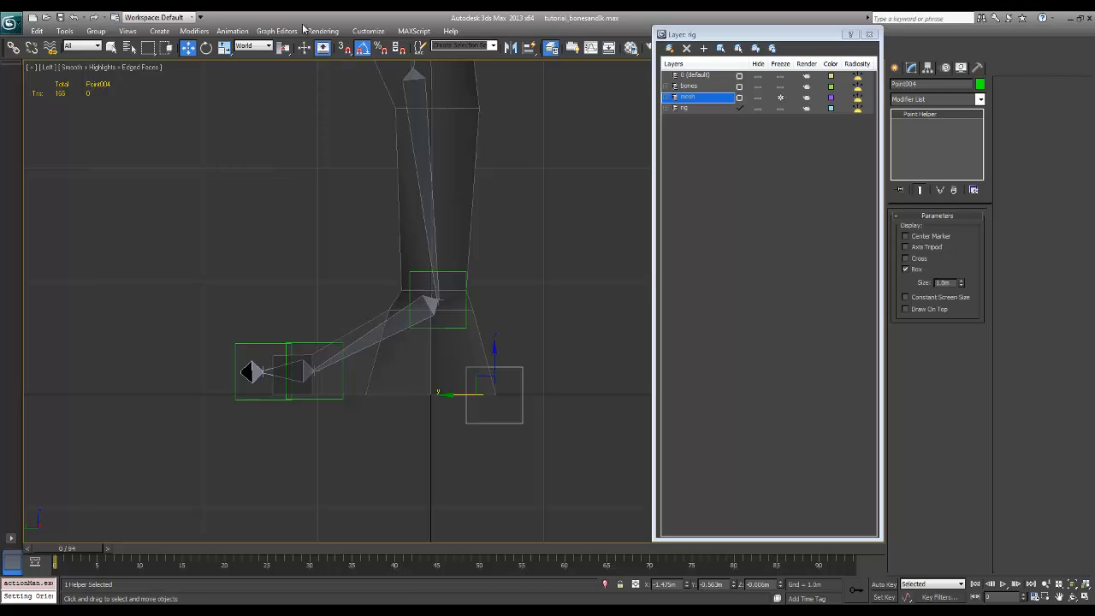
left_click(112, 47)
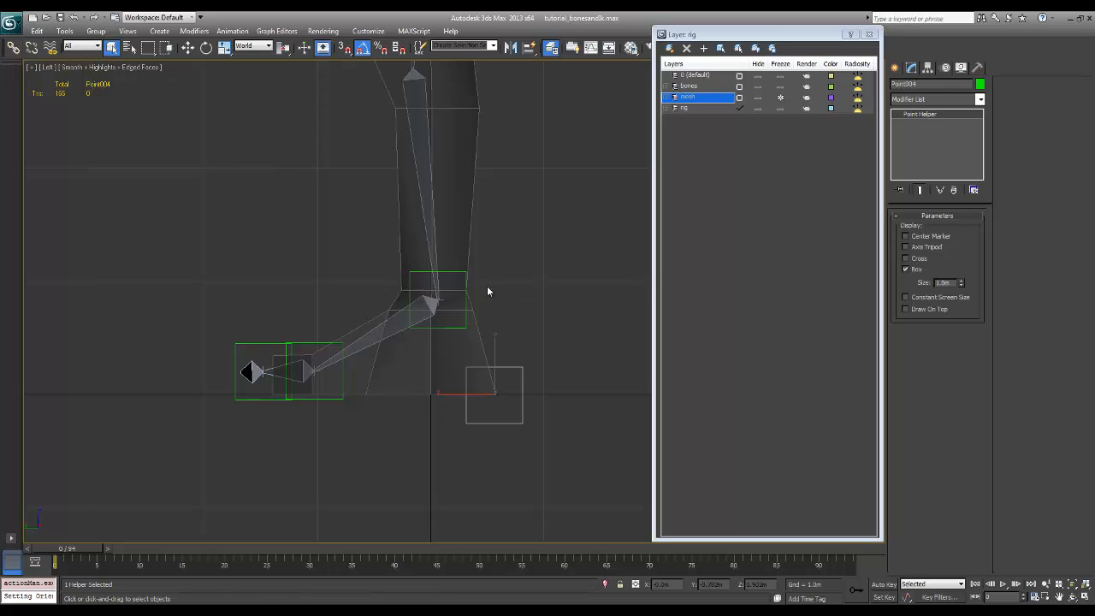
left_click(13, 47)
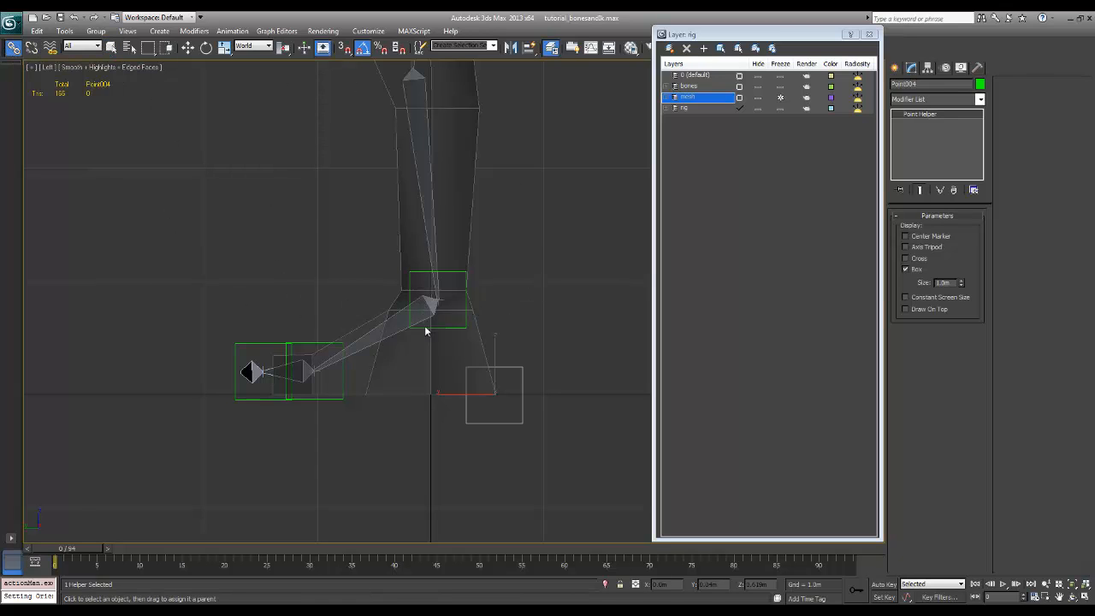
left_click(408, 273)
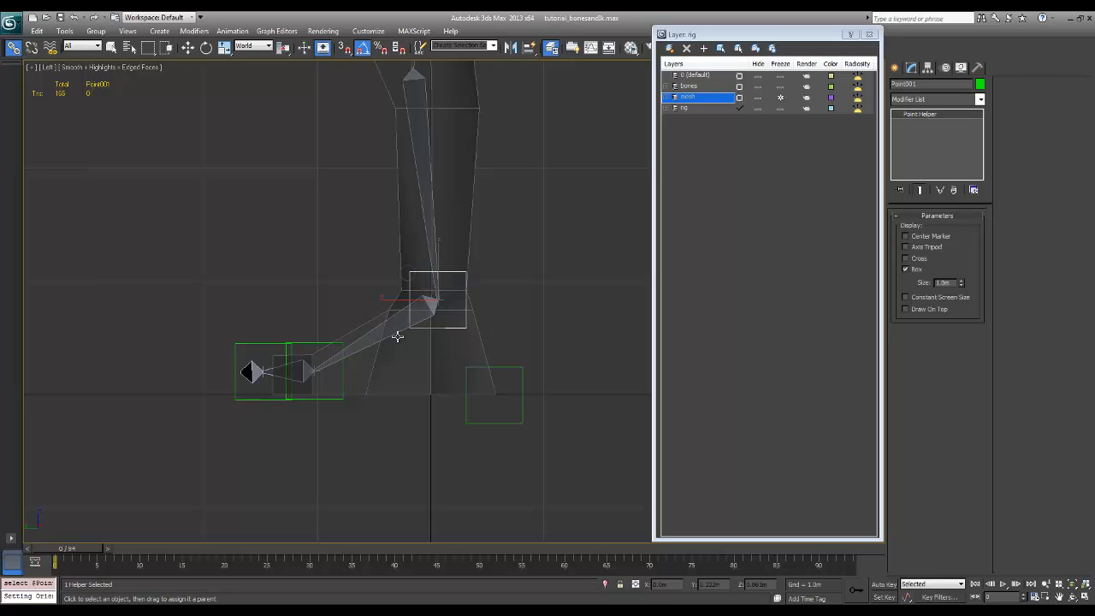
left_click_drag(407, 272, 266, 344)
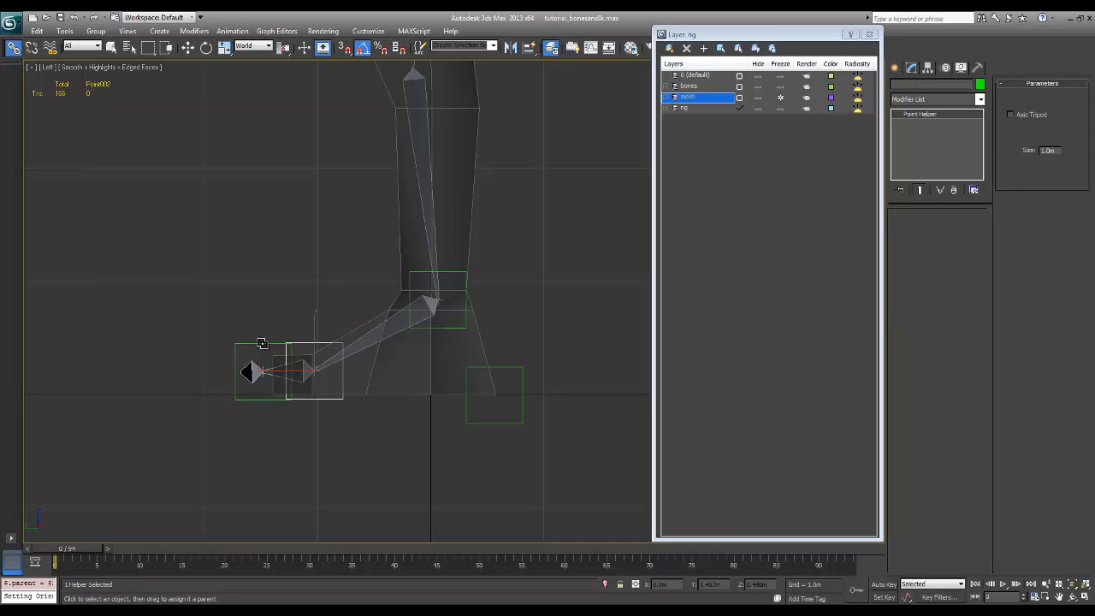
left_click(262, 343)
left_click_drag(262, 370, 475, 425)
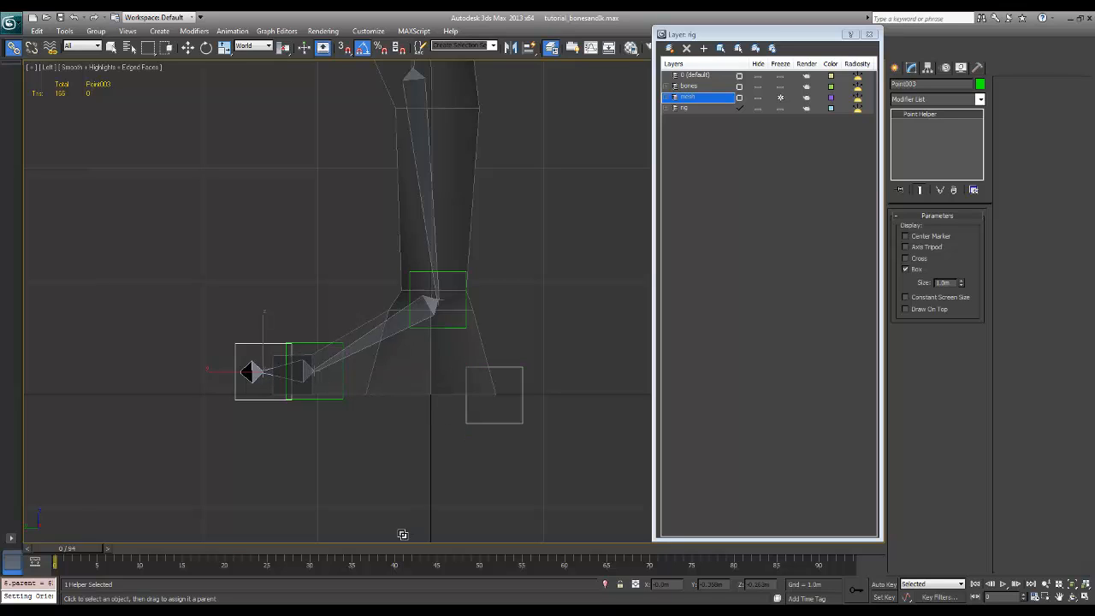
left_click(111, 48)
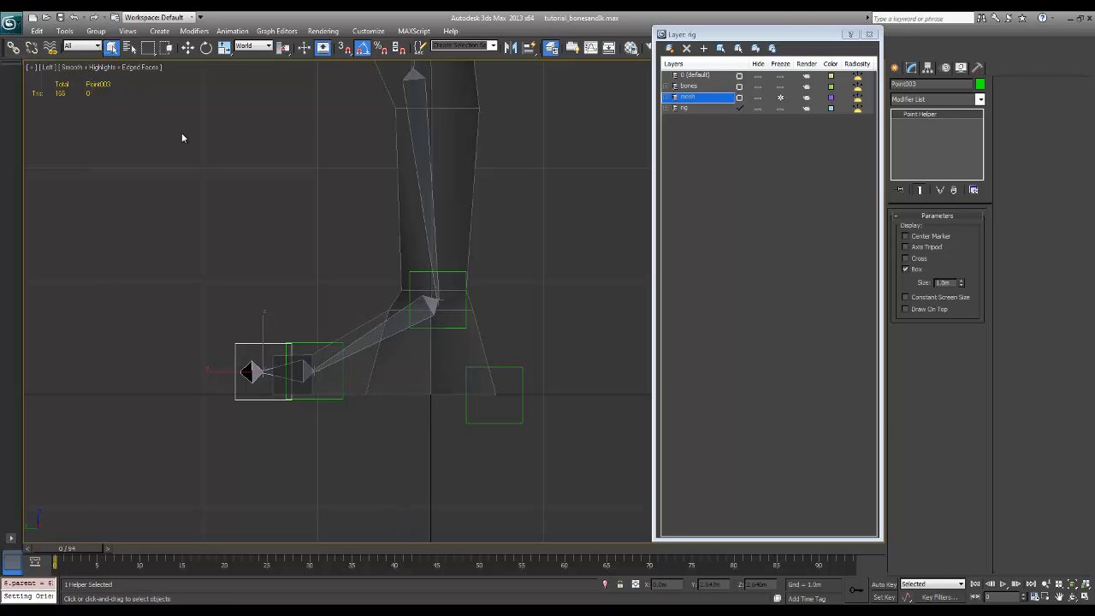
Test the link hierarchy by rotating the ball's Point helper, then cancel the rotation
left_click(254, 272)
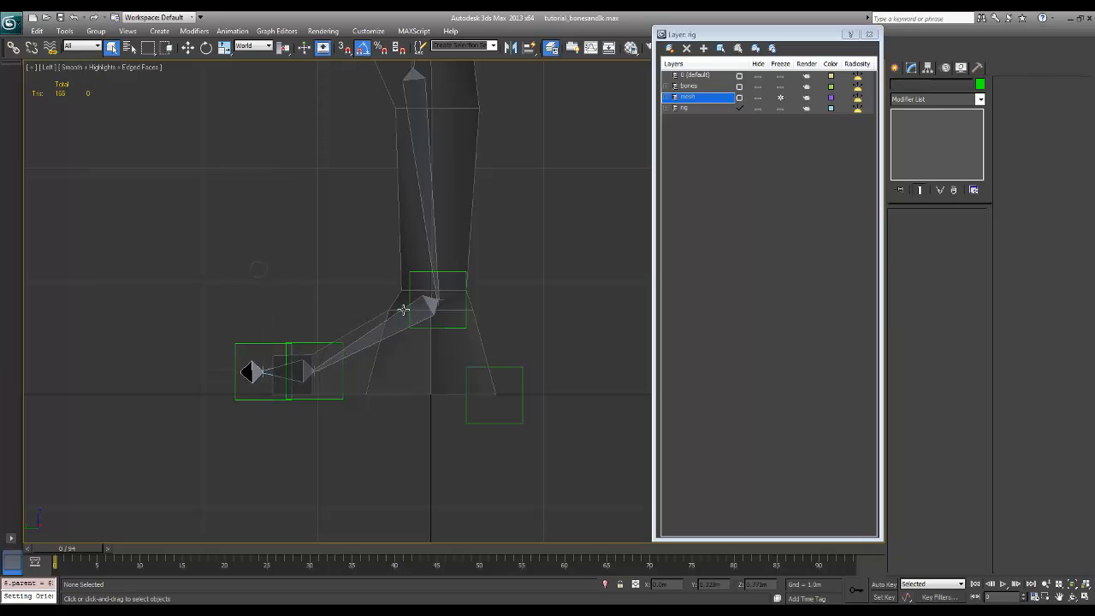
left_click(306, 343)
key("e")
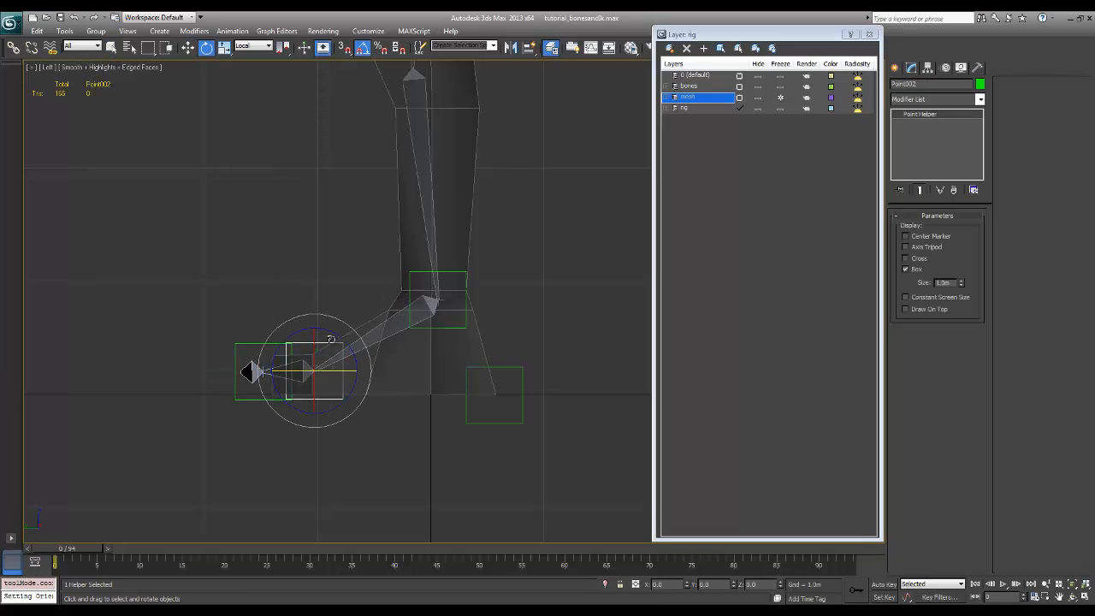
mouse_move(339, 337)
left_mouse_down()
mouse_move(329, 324)
mouse_move(349, 336)
mouse_move(339, 318)
mouse_move(350, 323)
left_mouse_up()
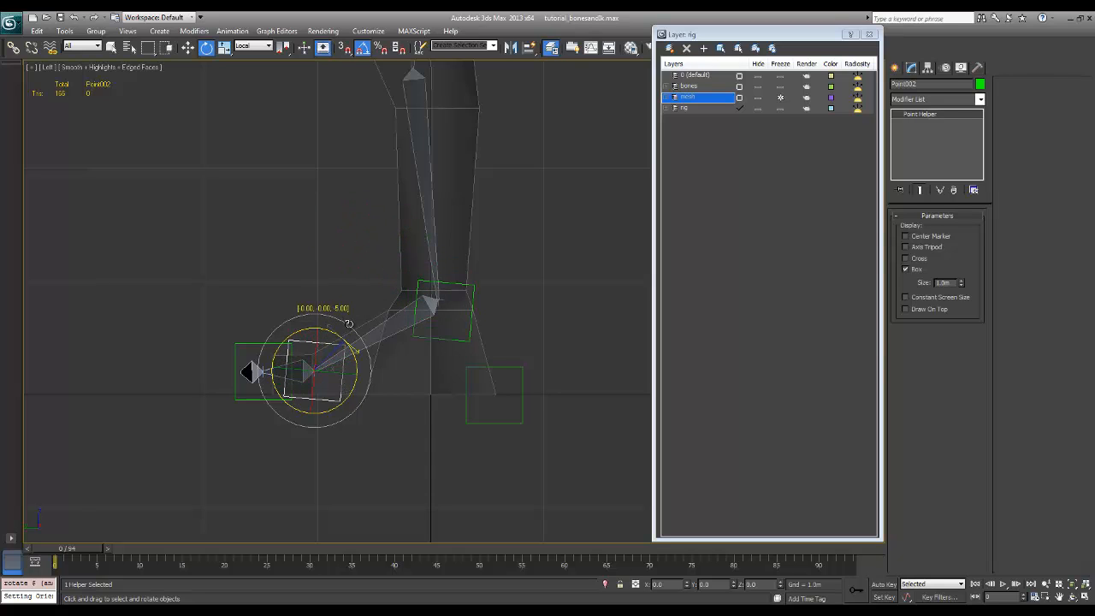
right_click(349, 324)
Test-rotate the toe's Point helper with its linked children and undo the rotation
left_click(255, 315)
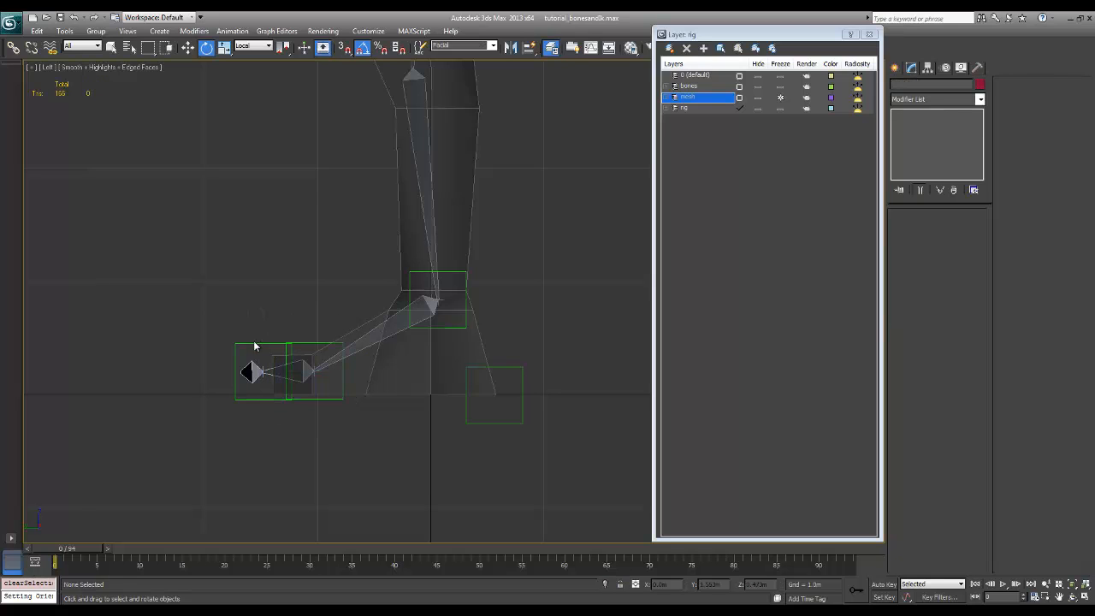
left_click(251, 345)
left_click_drag(292, 340, 275, 333)
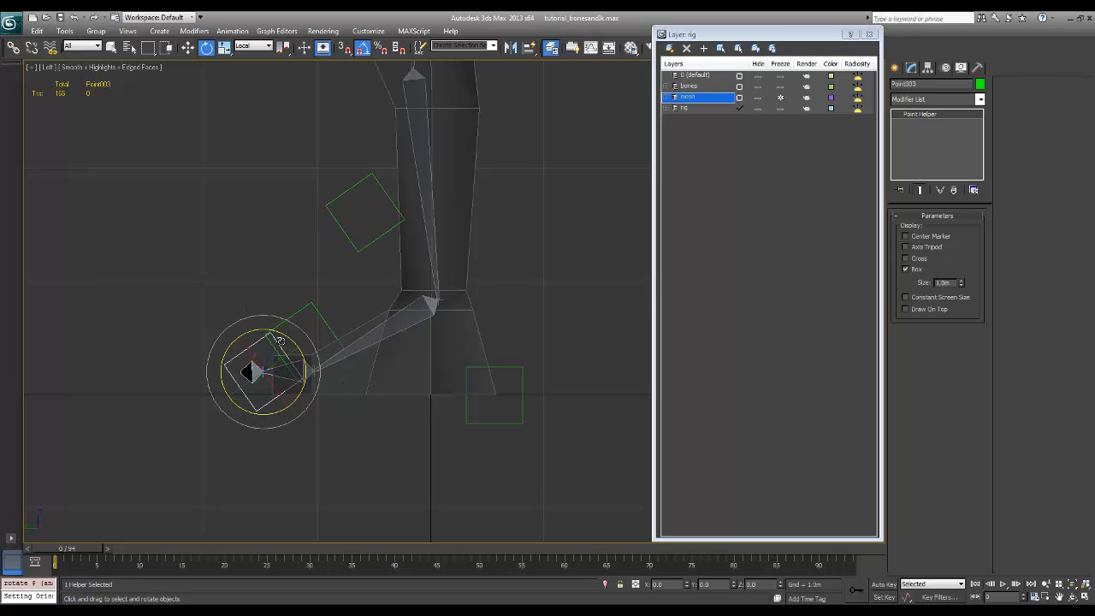
key("ctrl+z")
Test-rotate the heel's Point helper with the whole chain of controls, undo it and clear the selection
left_click(355, 439)
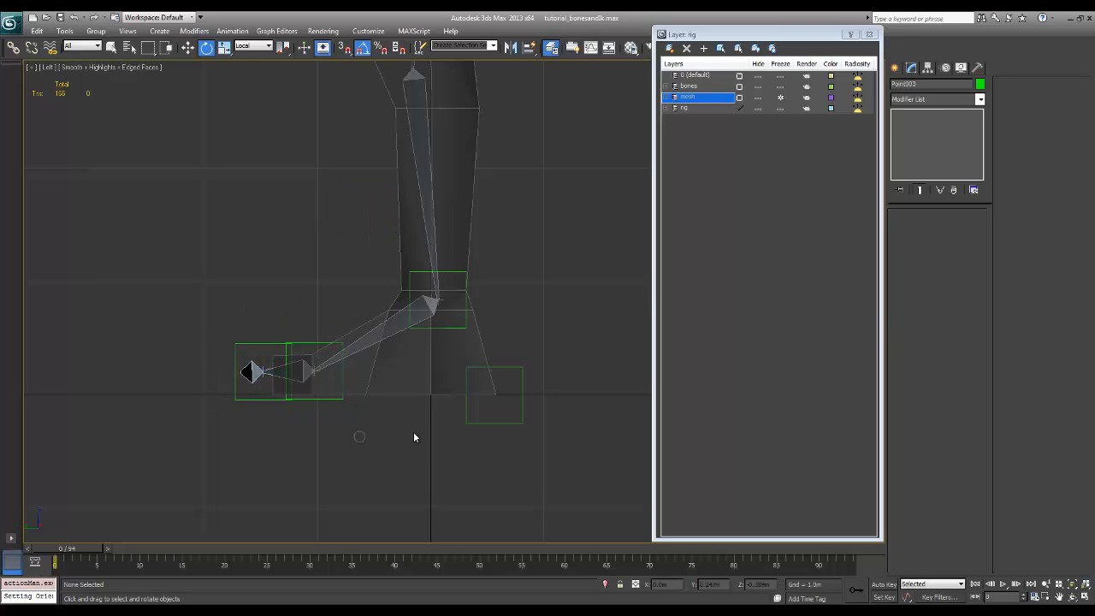
left_click(467, 424)
left_click_drag(514, 431, 482, 476)
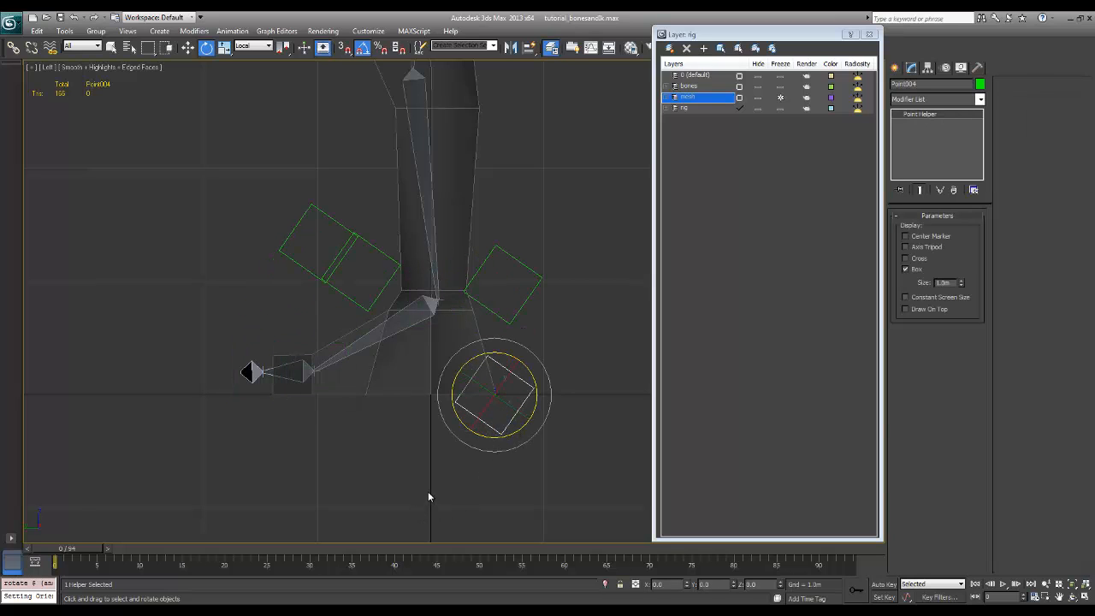
key("ctrl+z")
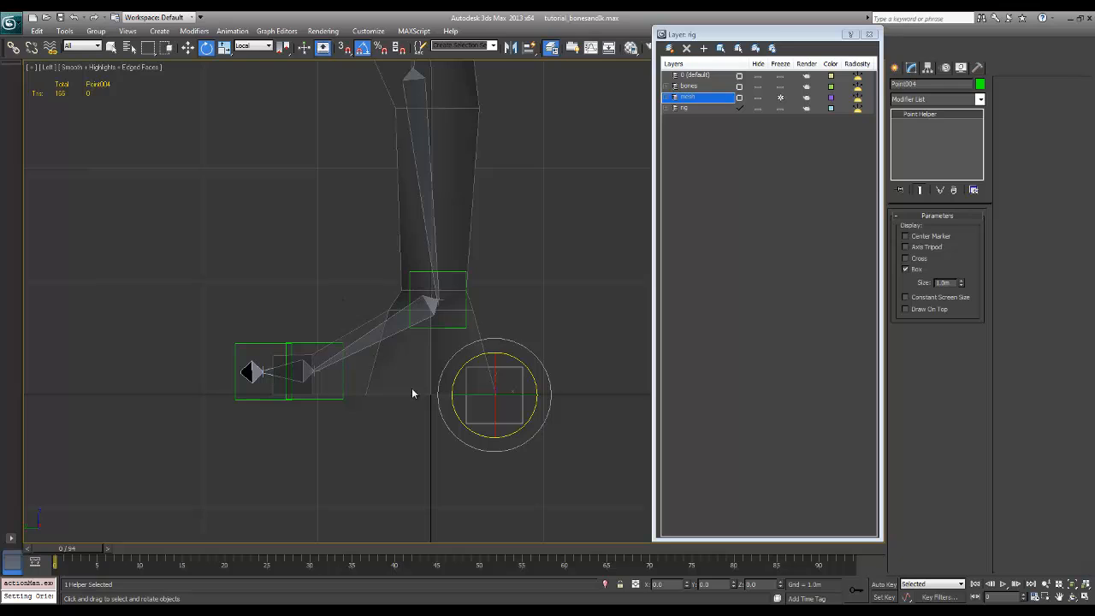
left_click(494, 319)
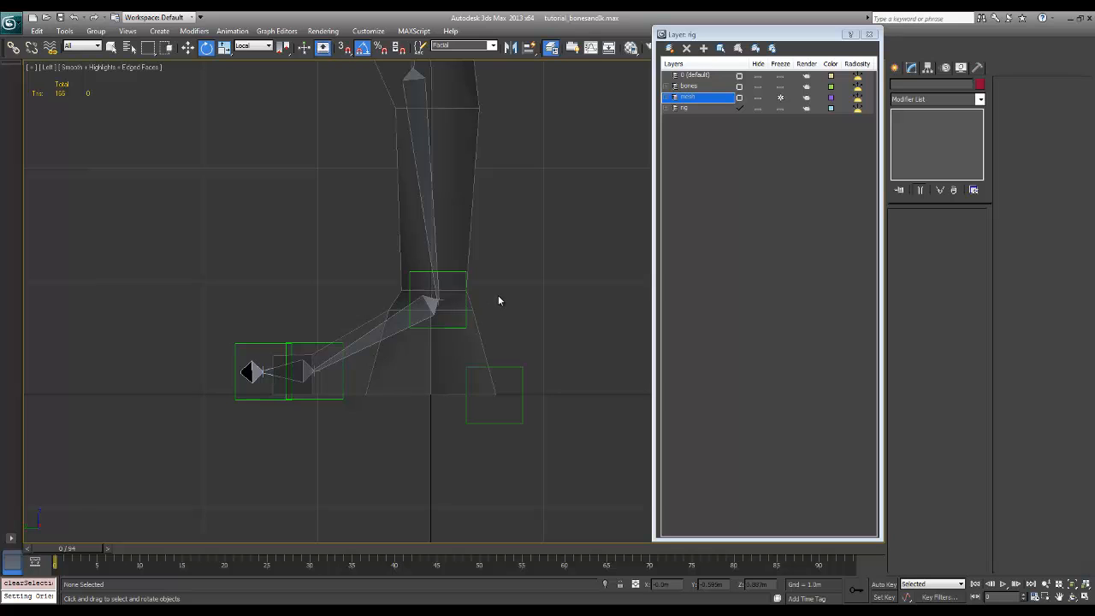
Set the goal display size of the ankle IK goal rig_ik_ankle_l to 100
left_click(436, 304)
scroll(479, 308, "up", 8)
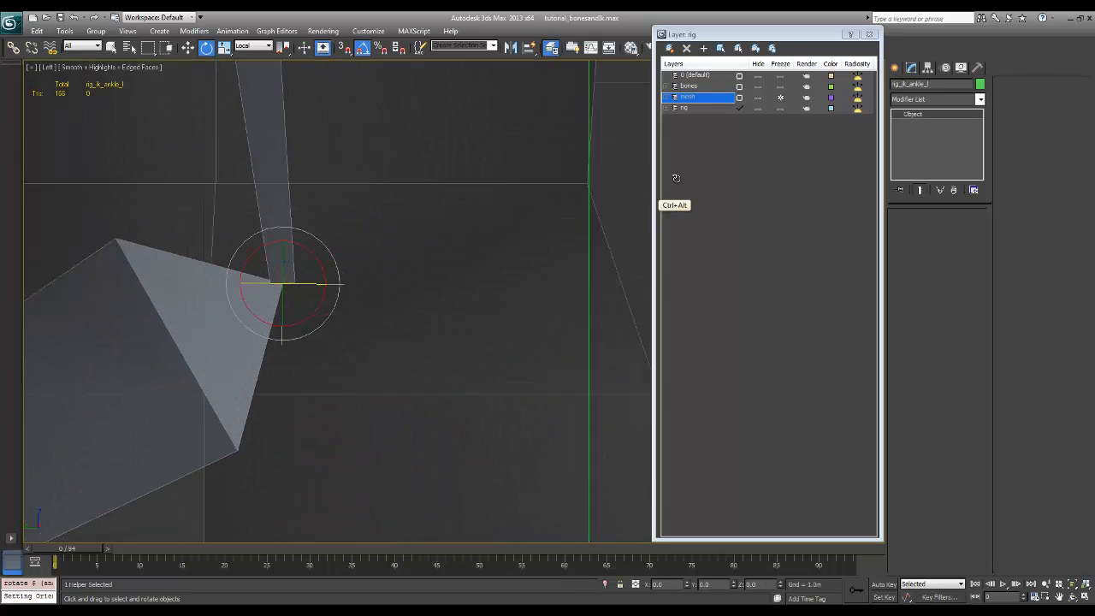
left_click(298, 330)
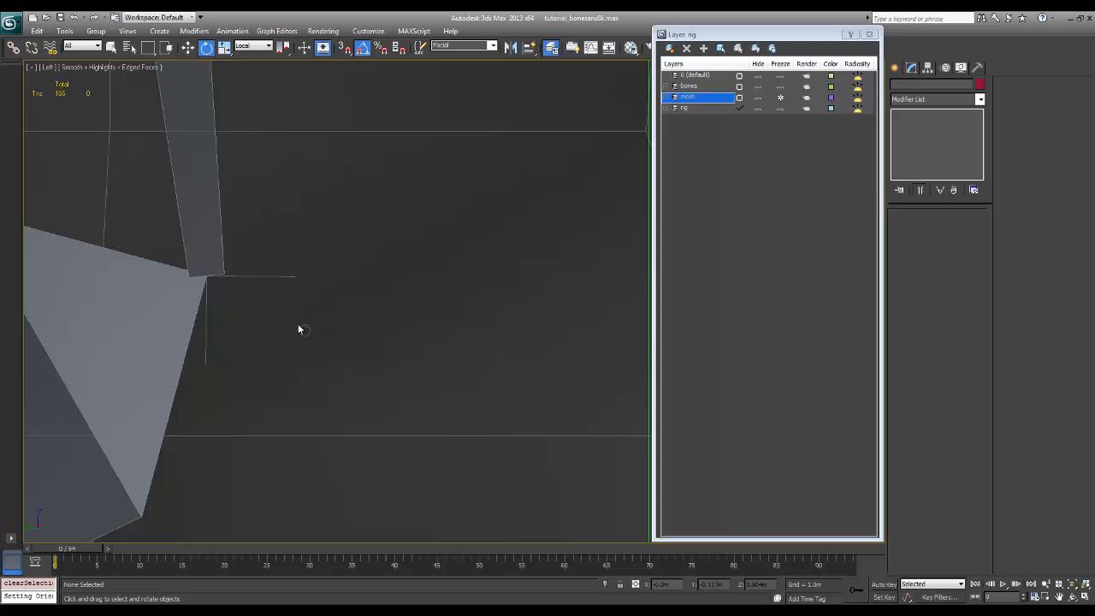
left_click(289, 275)
middle_click_drag(408, 282, 325, 384, "ctrl+alt")
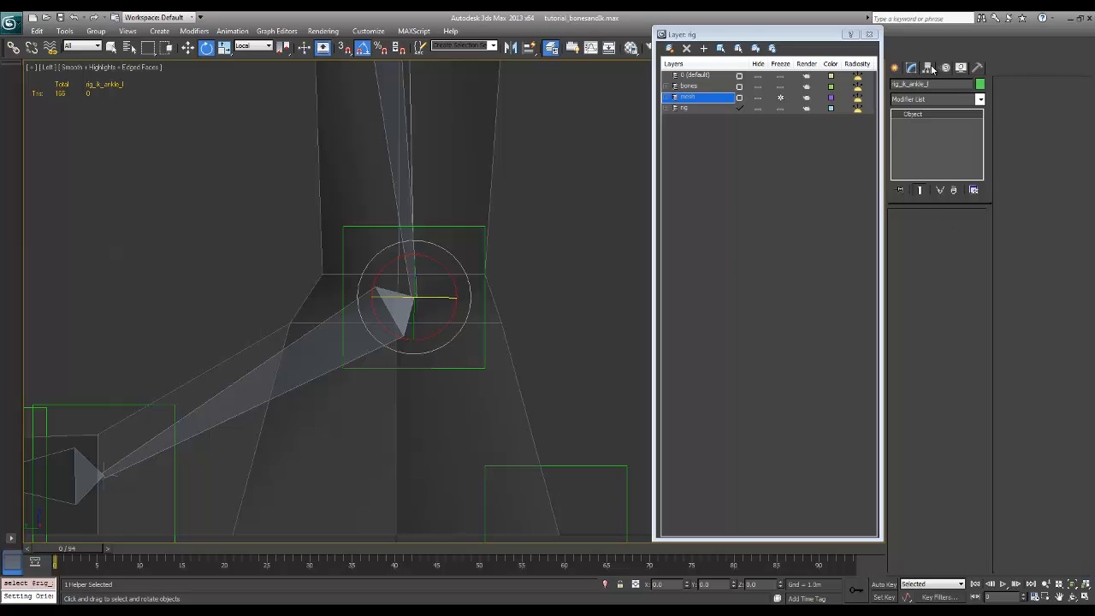
left_click(597, 267)
left_click(428, 296)
left_click(930, 68)
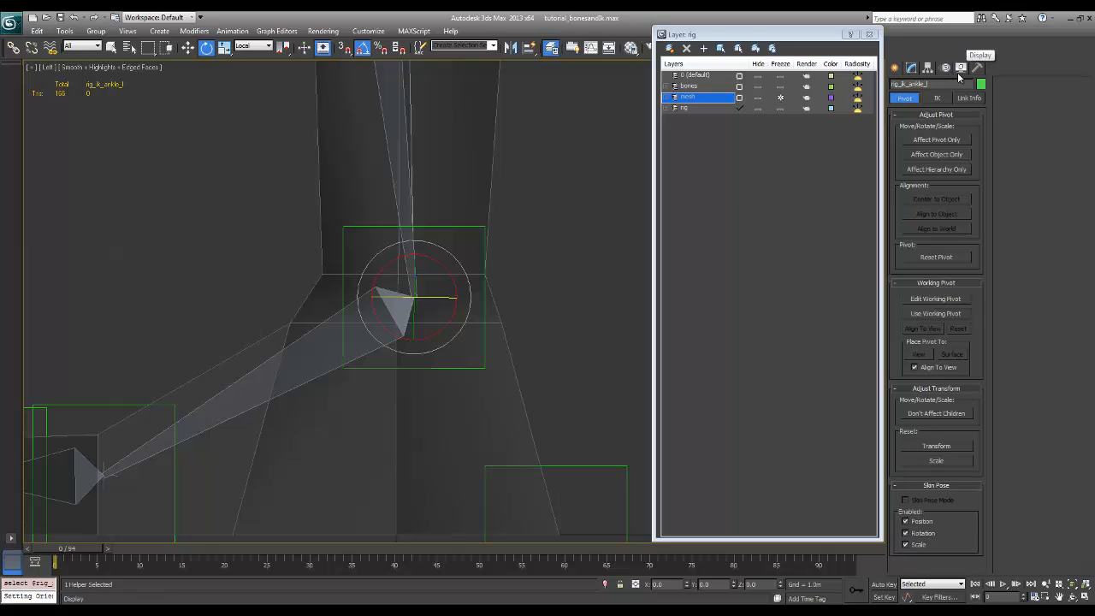
left_click(947, 67)
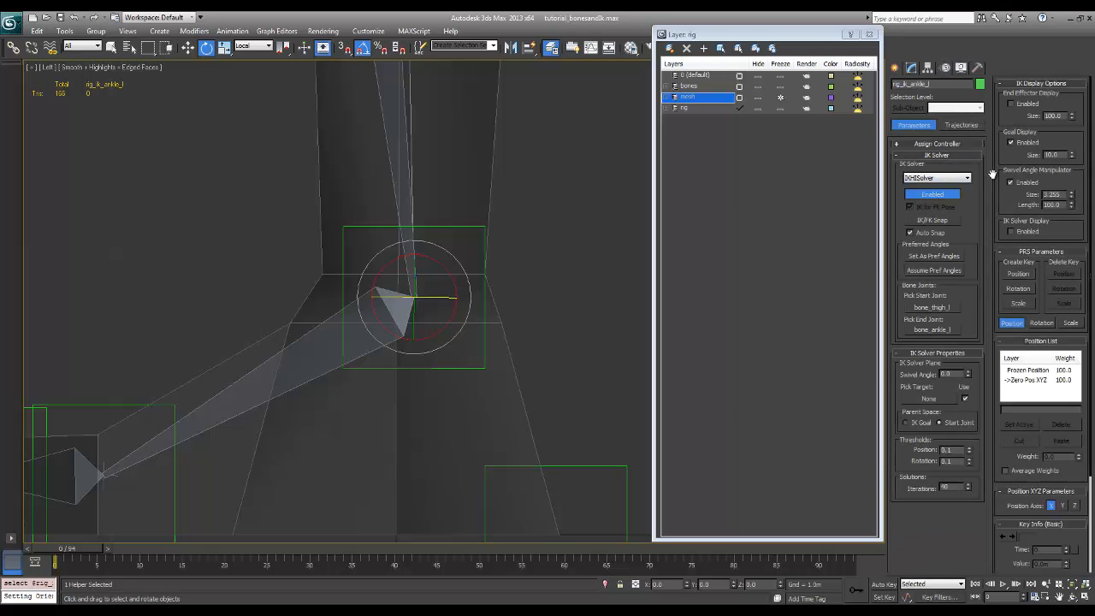
mouse_move(1004, 155)
left_mouse_down()
mouse_move(1003, 144)
mouse_move(1003, 155)
left_mouse_up()
double_click(1052, 155)
type("100")
key("Return")
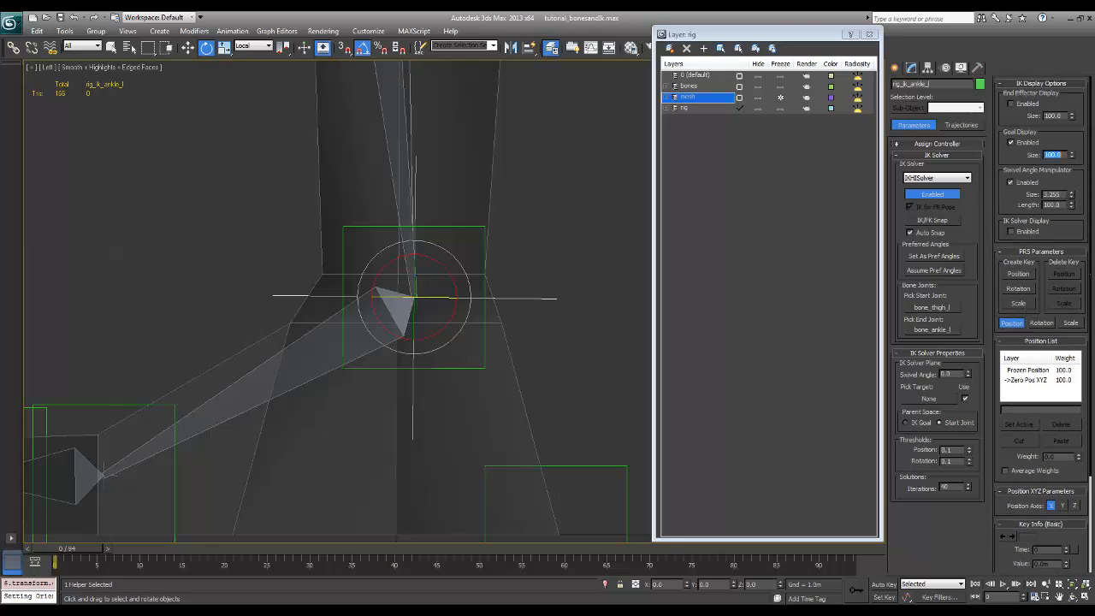
left_click(1033, 156)
Set the goal display size of the ball IK goal rig_ik_ball_l to 100
middle_click_drag(449, 342, 446, 295)
scroll(440, 330, "down", 2)
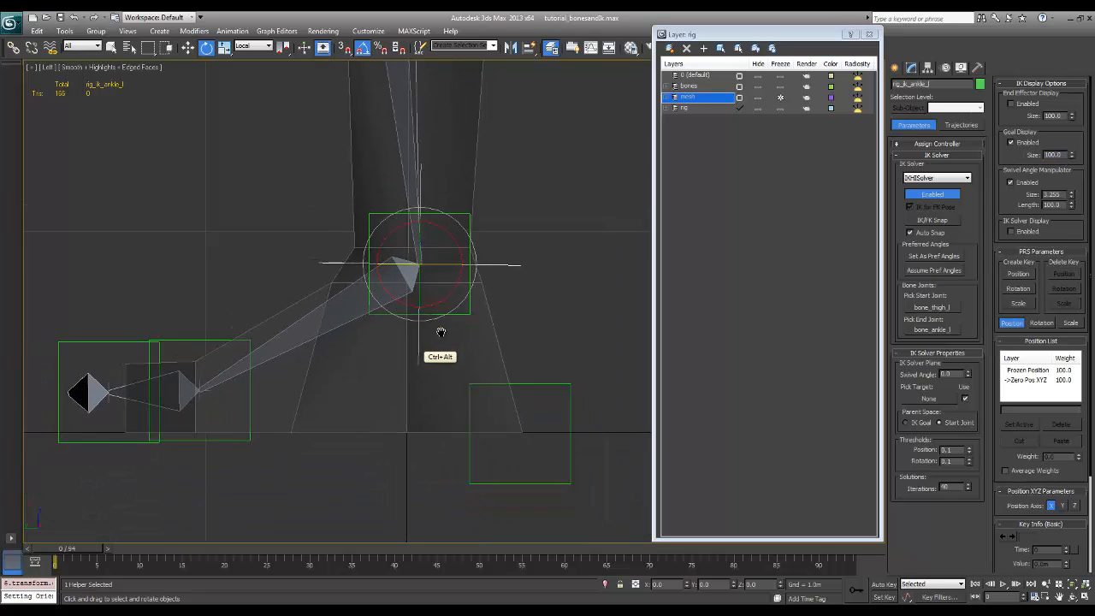
middle_click_drag(406, 347, 409, 347)
left_click(204, 392)
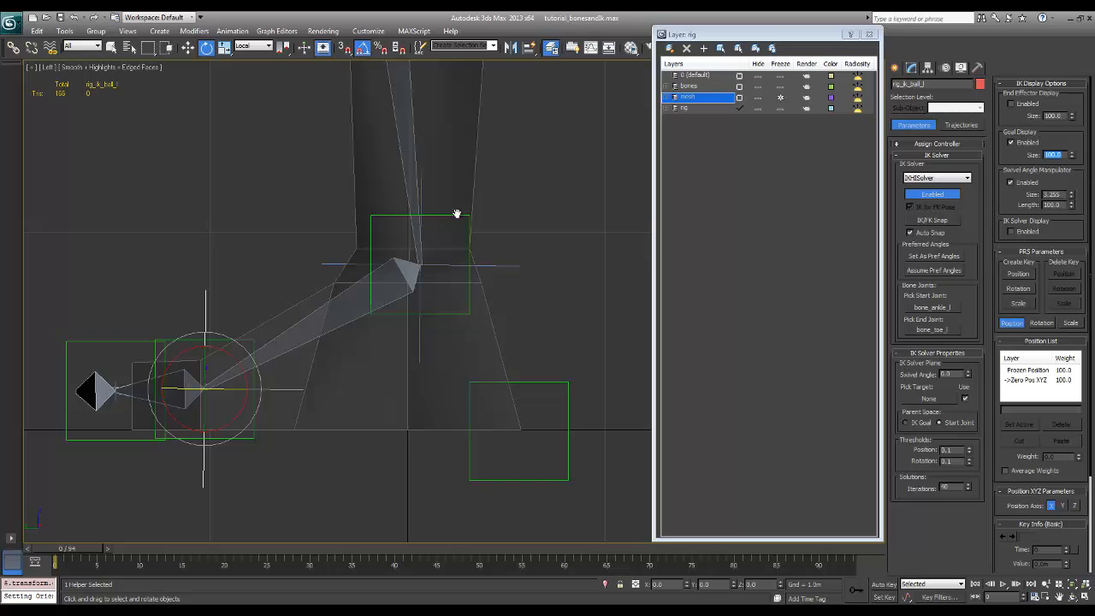
Set the goal display size of the toe IK goal rig_ik_toe_l to 100 and clear the selection
left_click(141, 399)
left_click(118, 404)
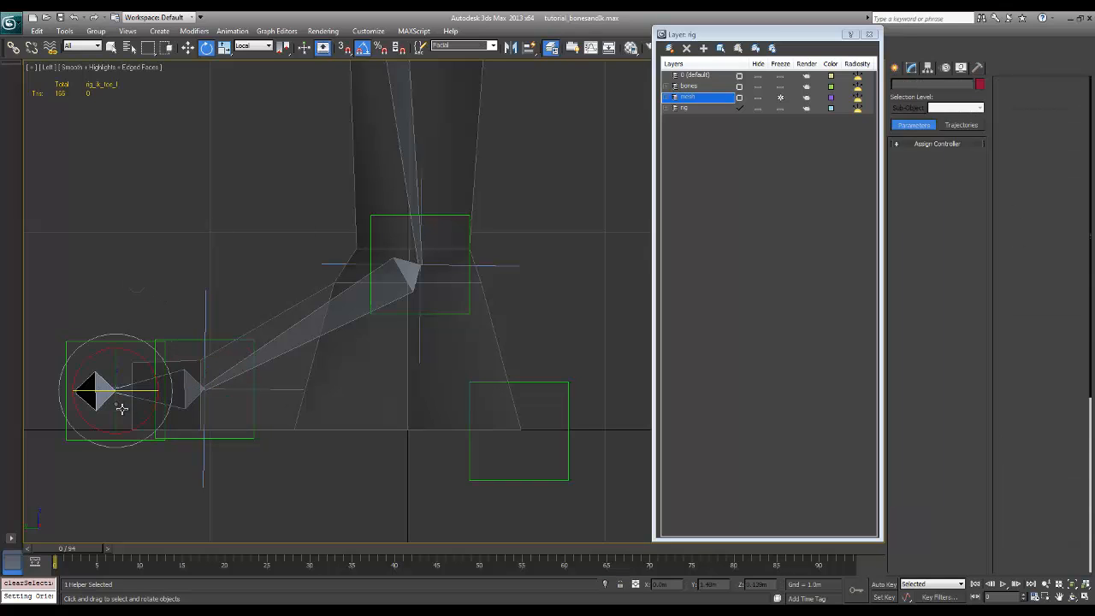
double_click(1061, 155)
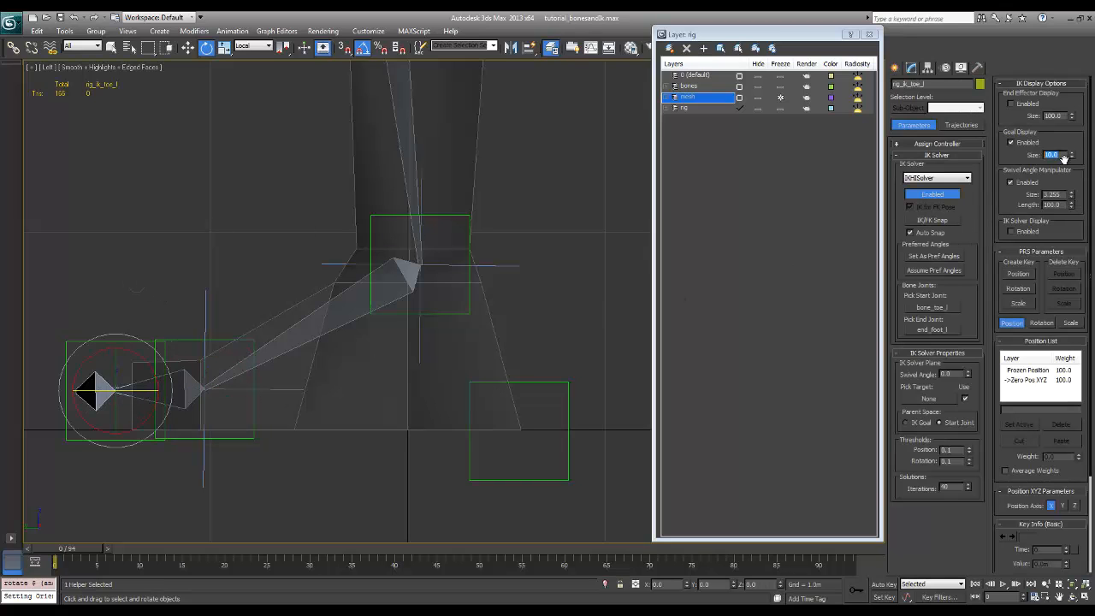
type("100")
key("Return")
left_click(244, 439)
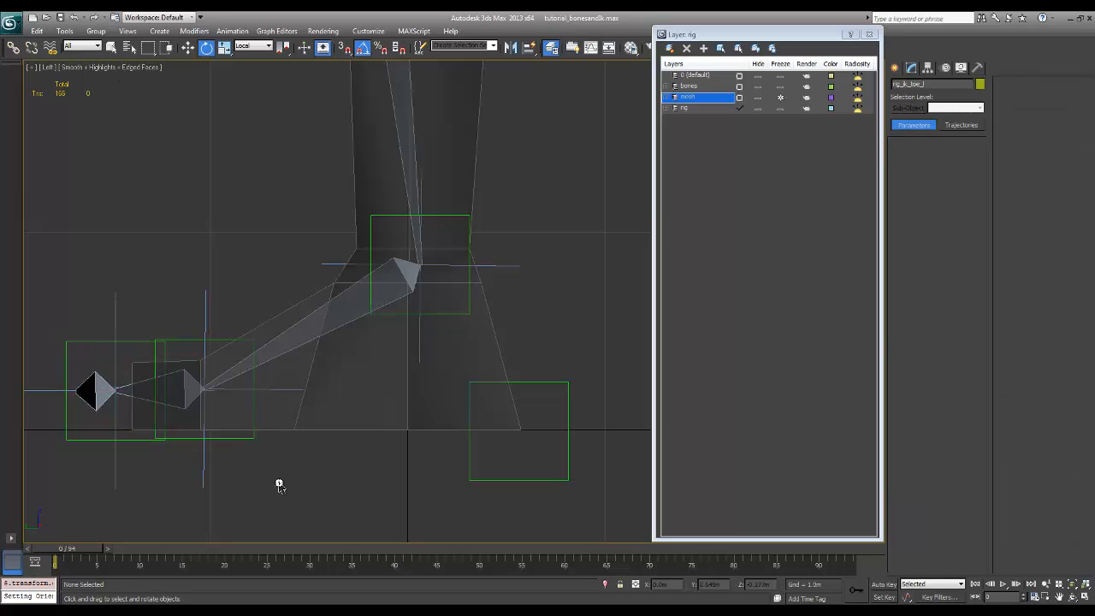
Link the ankle, ball and toe IK goals each to the Point helper at the same joint
left_click(503, 265)
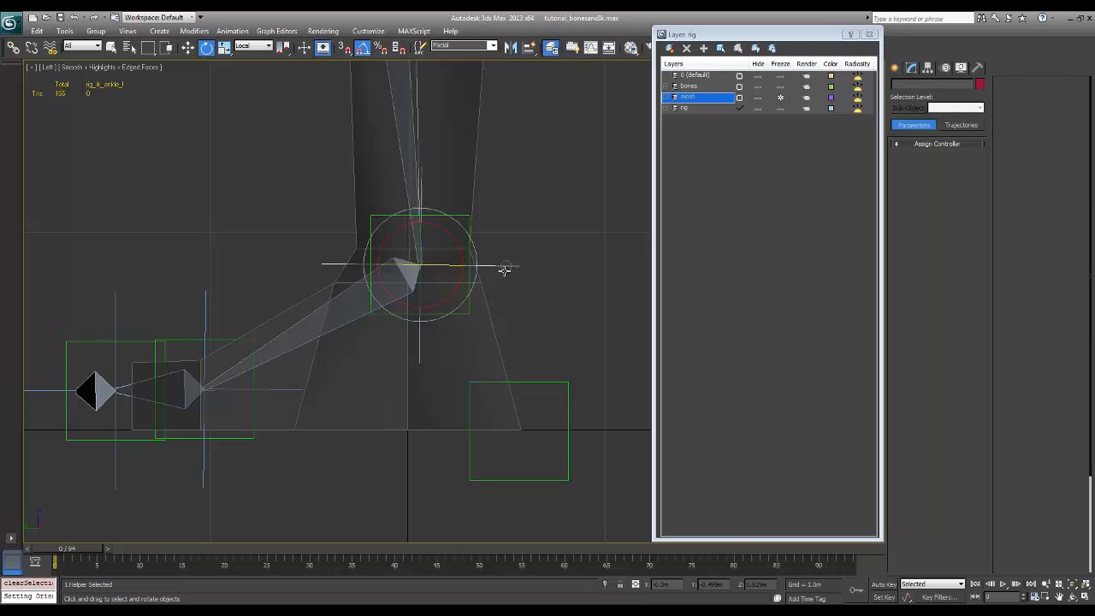
left_click(14, 49)
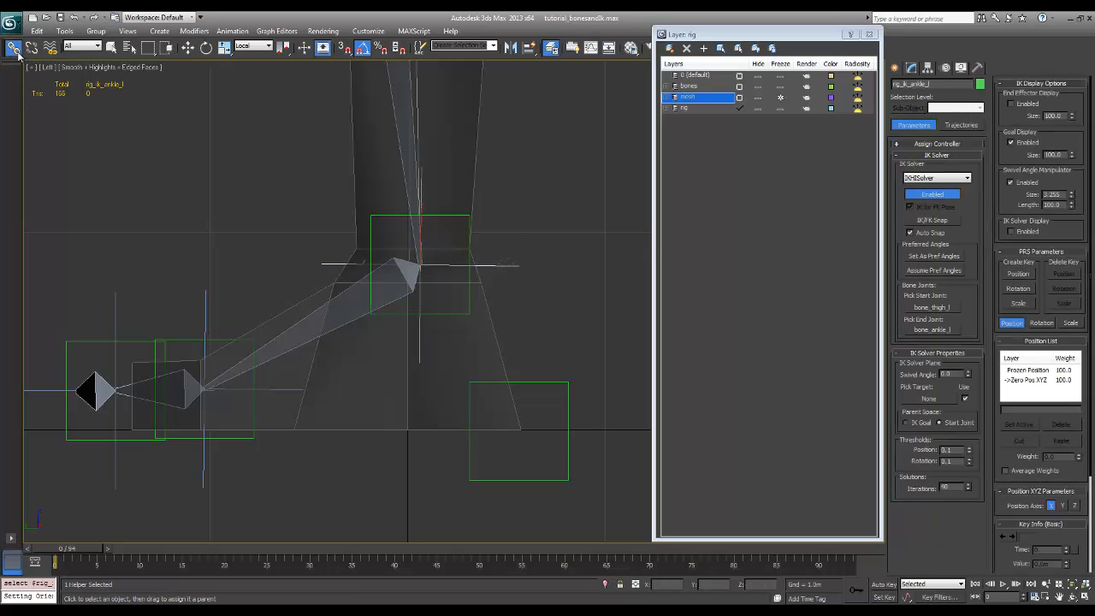
left_click_drag(496, 263, 463, 235)
left_click_drag(205, 311, 215, 340)
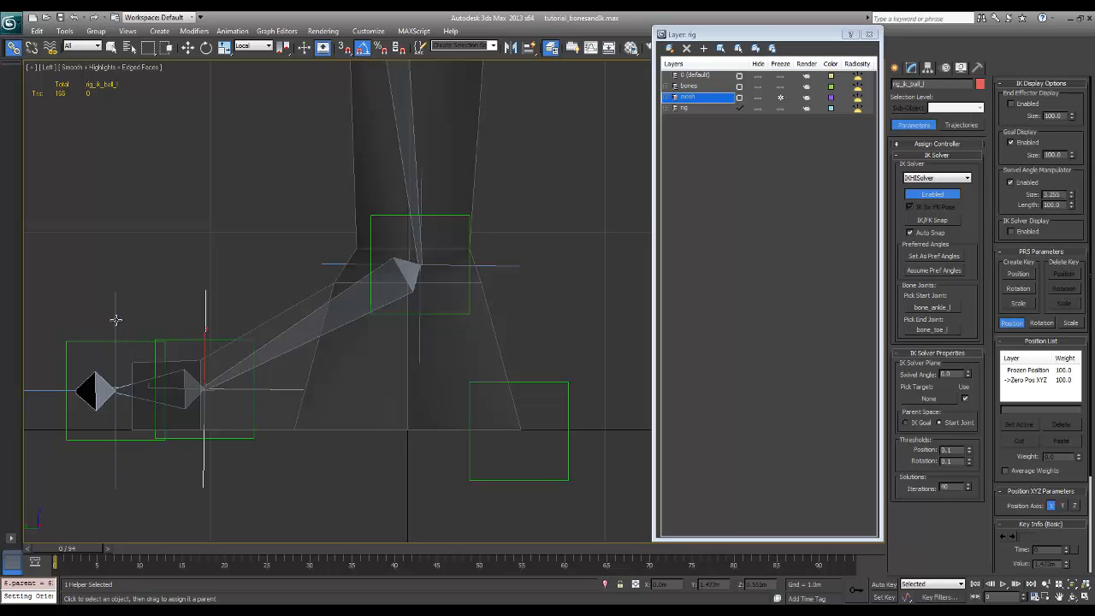
left_click_drag(115, 319, 124, 330)
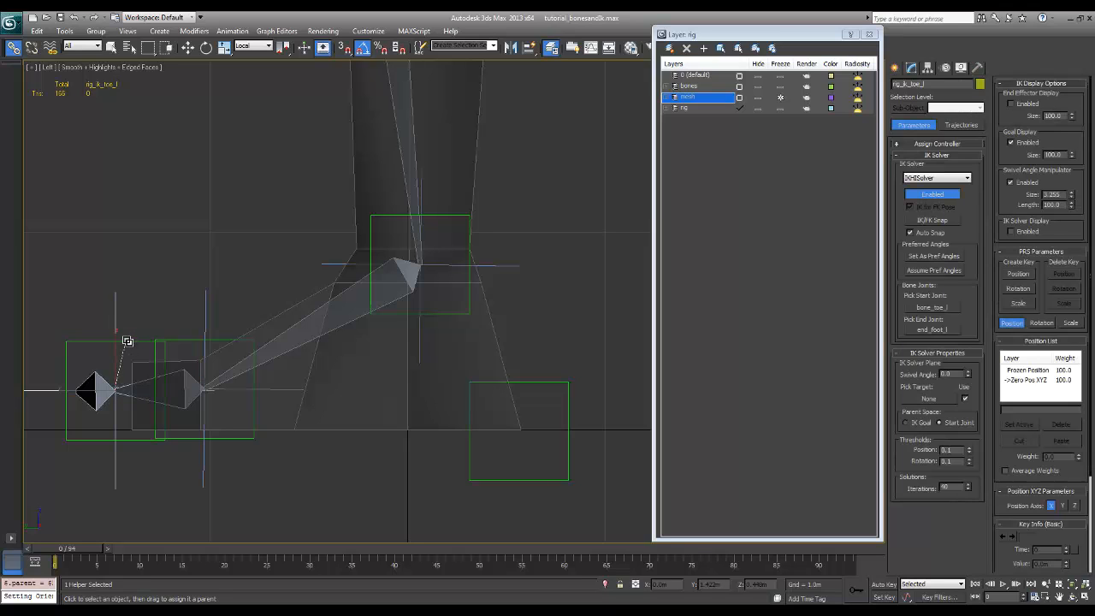
left_click_drag(127, 342, 127, 342)
left_click(111, 47)
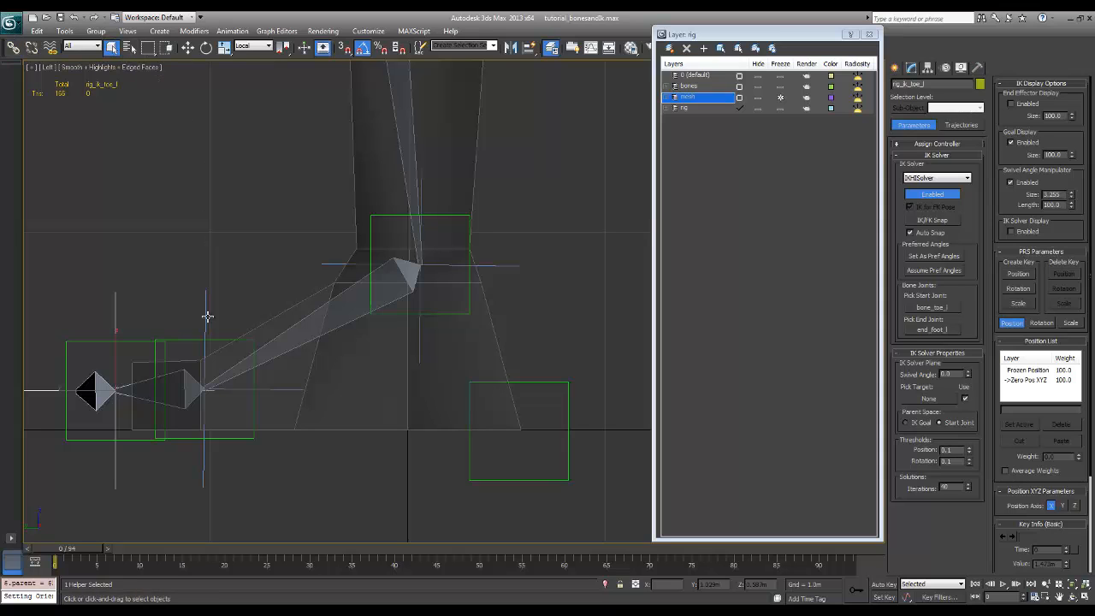
Rotate the toe Point helper to test the foot roll, undo the rotation and clear the selection
left_click(143, 341)
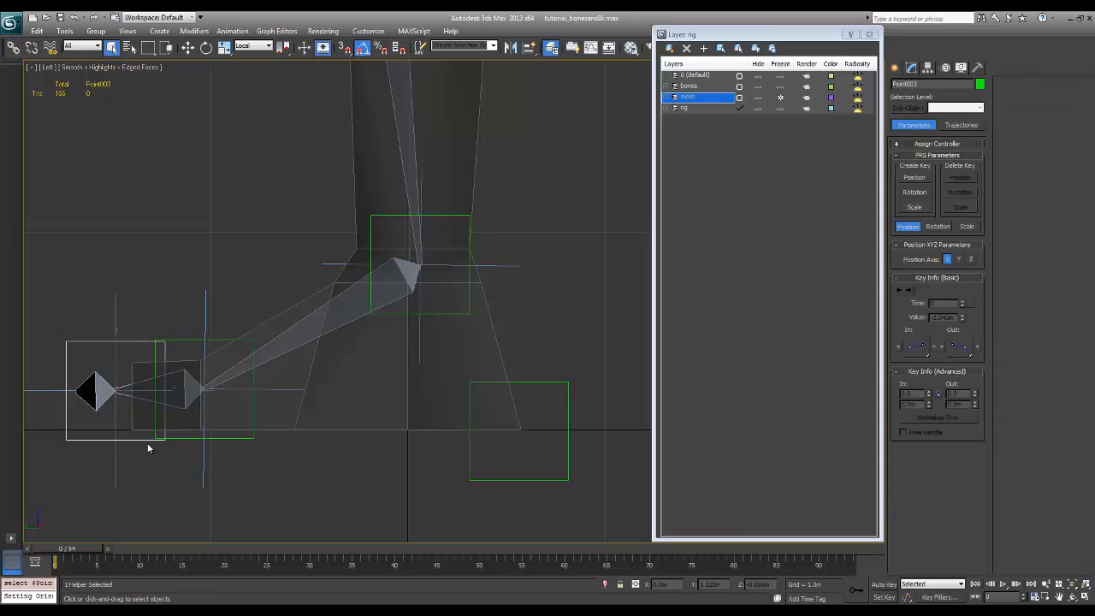
key("e")
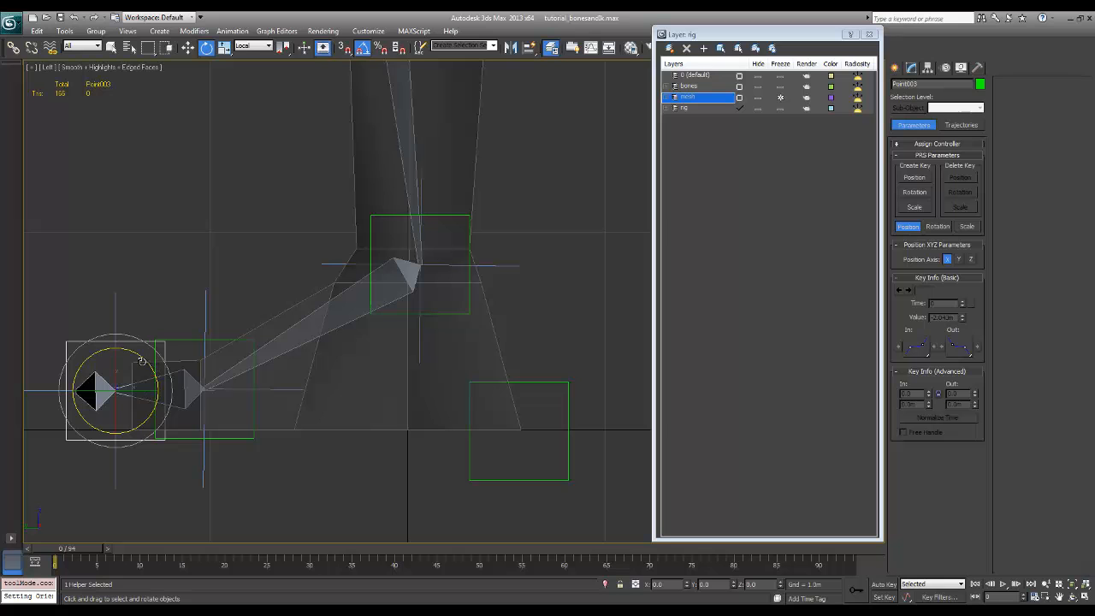
left_click_drag(145, 360, 119, 335)
middle_click_drag(300, 349, 283, 416, "ctrl+alt")
middle_click_drag(435, 342, 550, 233, "ctrl+alt")
middle_click_drag(549, 234, 552, 334)
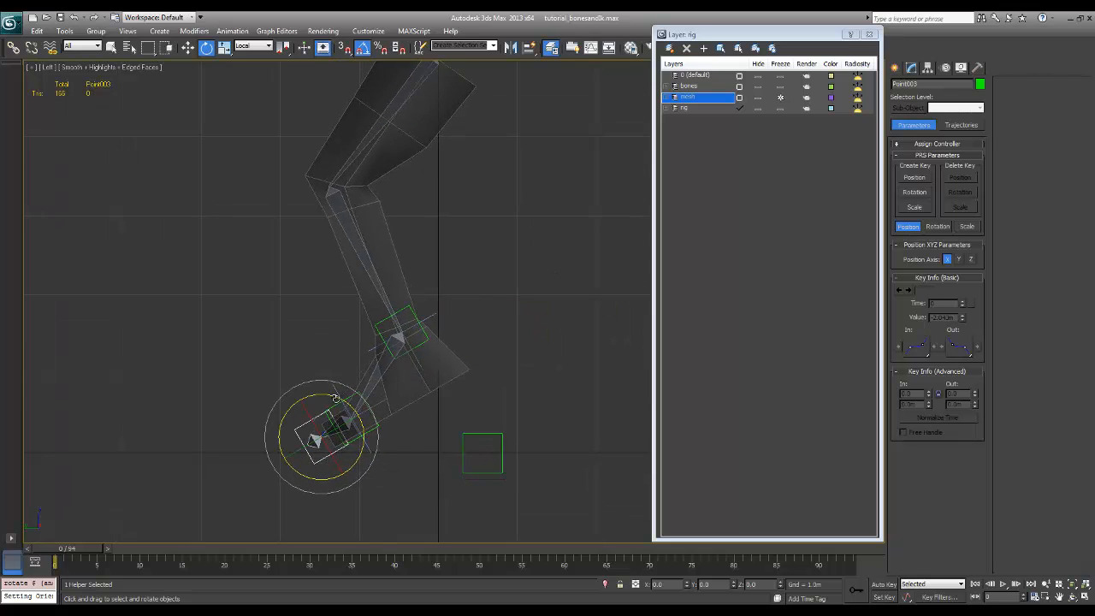
left_click_drag(335, 398, 350, 411)
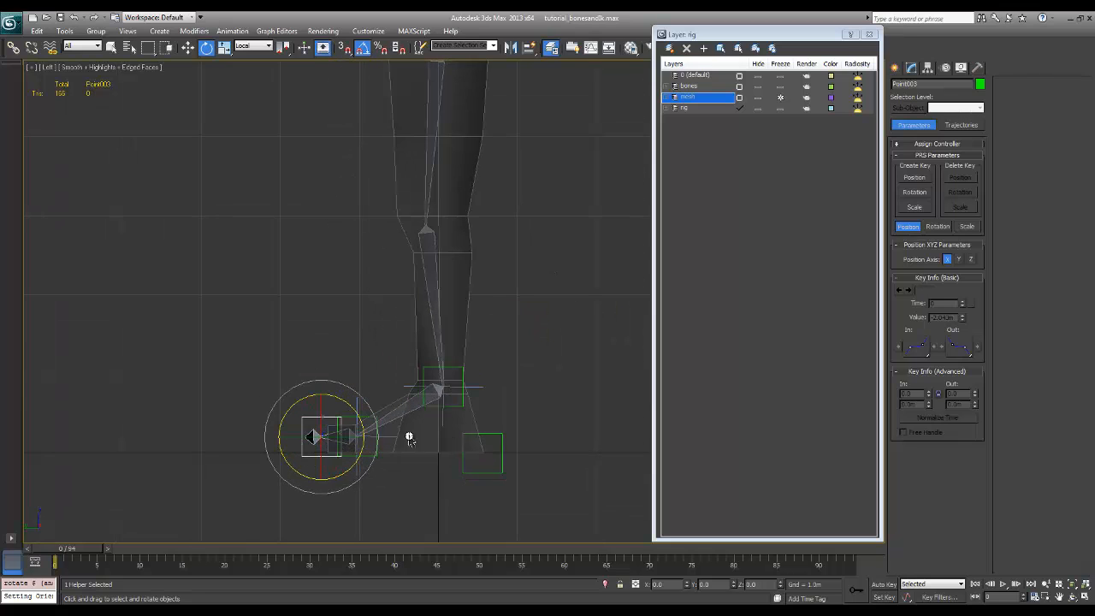
key("ctrl+z")
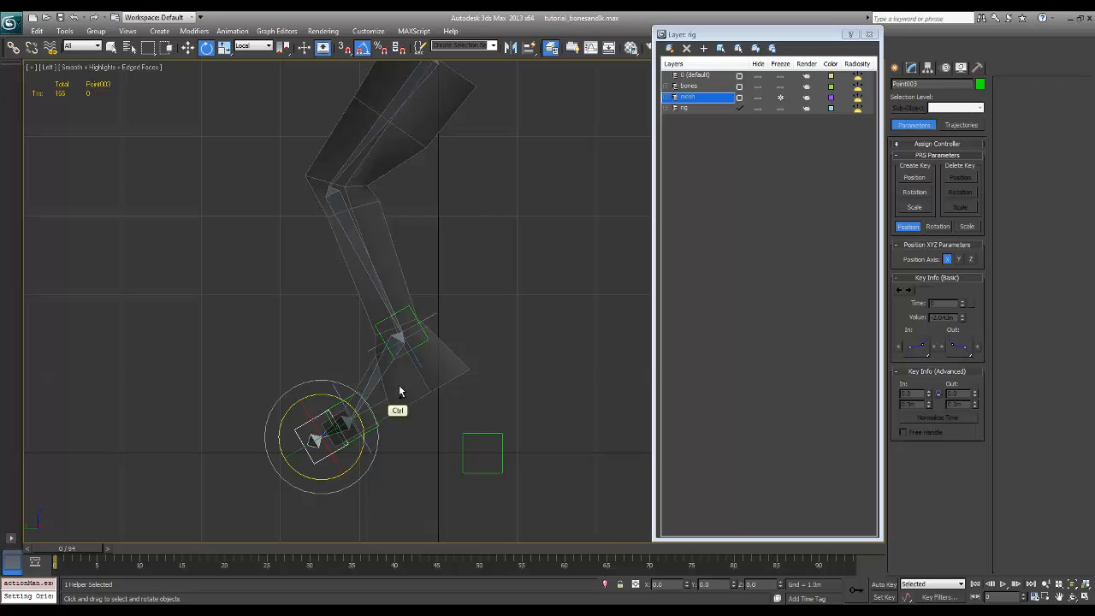
key("ctrl+y")
left_click(364, 384)
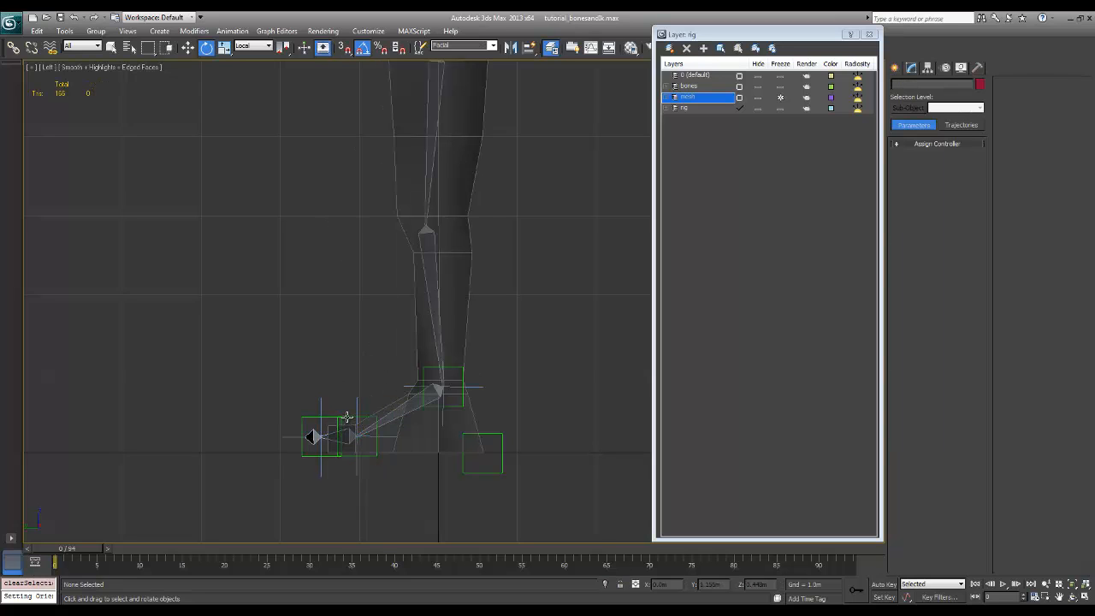
Rotate the Point helper at the ball joint to test the heel lift, undo it and clear the selection
left_click(347, 417)
left_click_drag(386, 409, 370, 397)
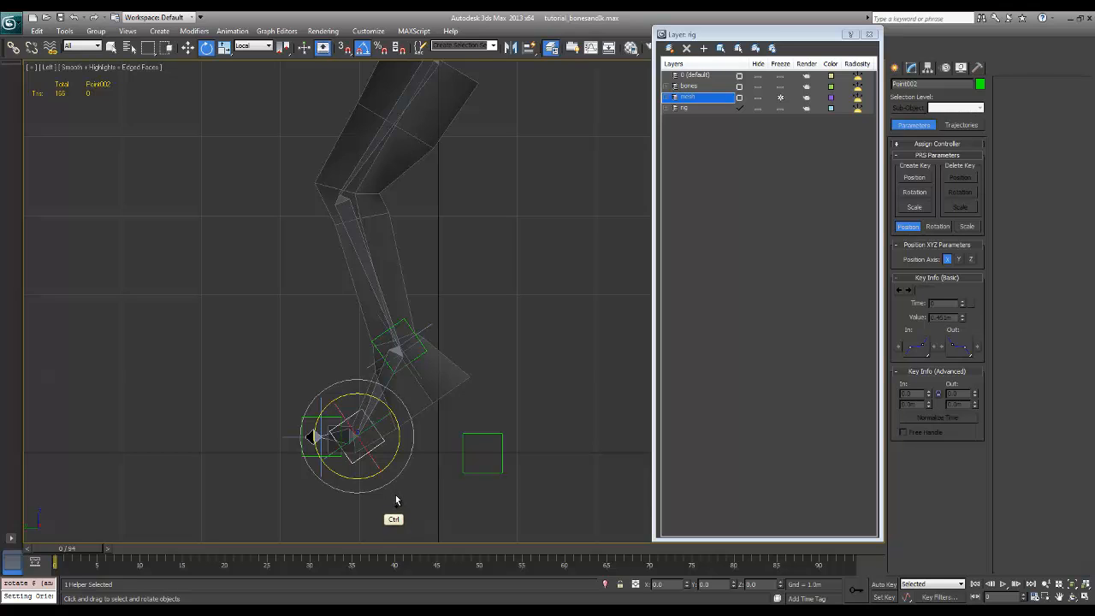
key("ctrl+z")
left_click(430, 486)
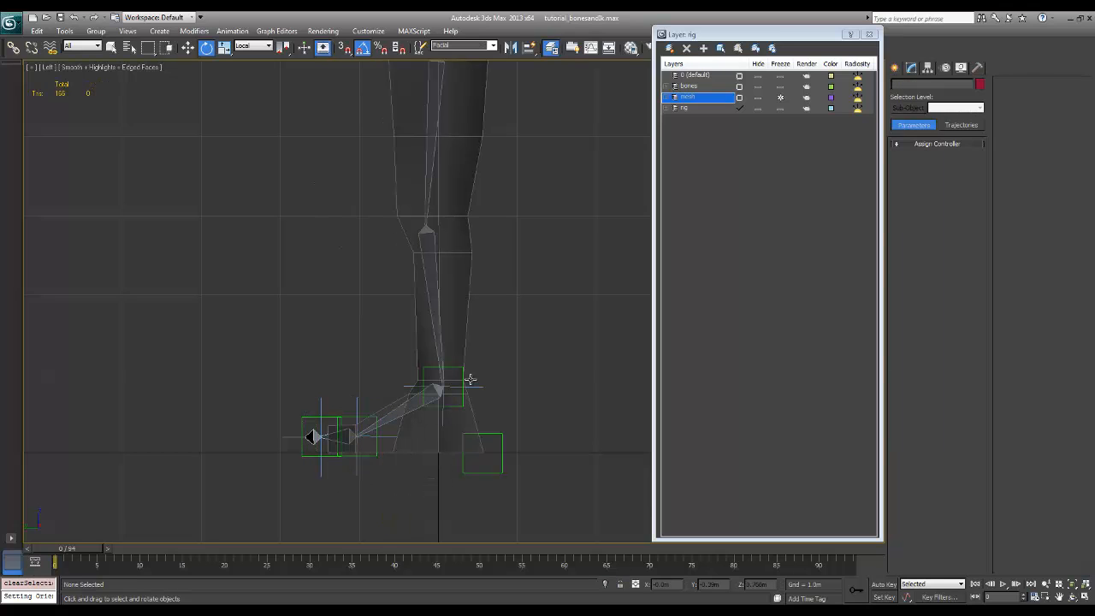
Rotate the heel Point helper to test the whole foot's movement and undo the rotation
left_click(492, 431)
mouse_move(491, 432)
left_mouse_down()
mouse_move(522, 428)
mouse_move(499, 428)
left_mouse_up()
key("ctrl+z")
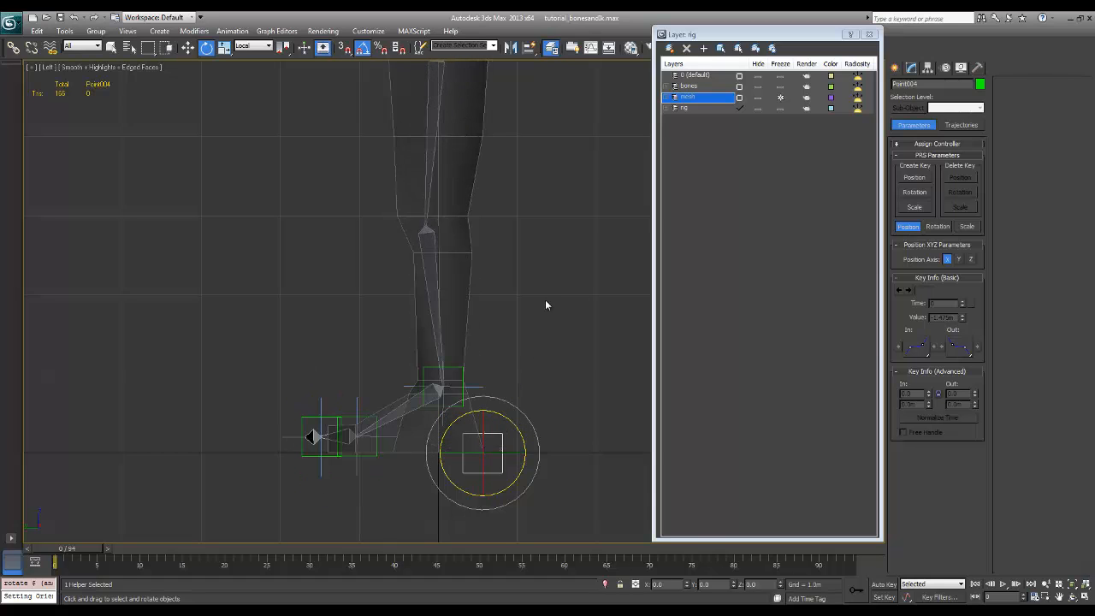
Select the thigh bone and try moving it to test how the leg follows
middle_click_drag(503, 175, 531, 225)
scroll(519, 278, "down", 2)
left_click(474, 177)
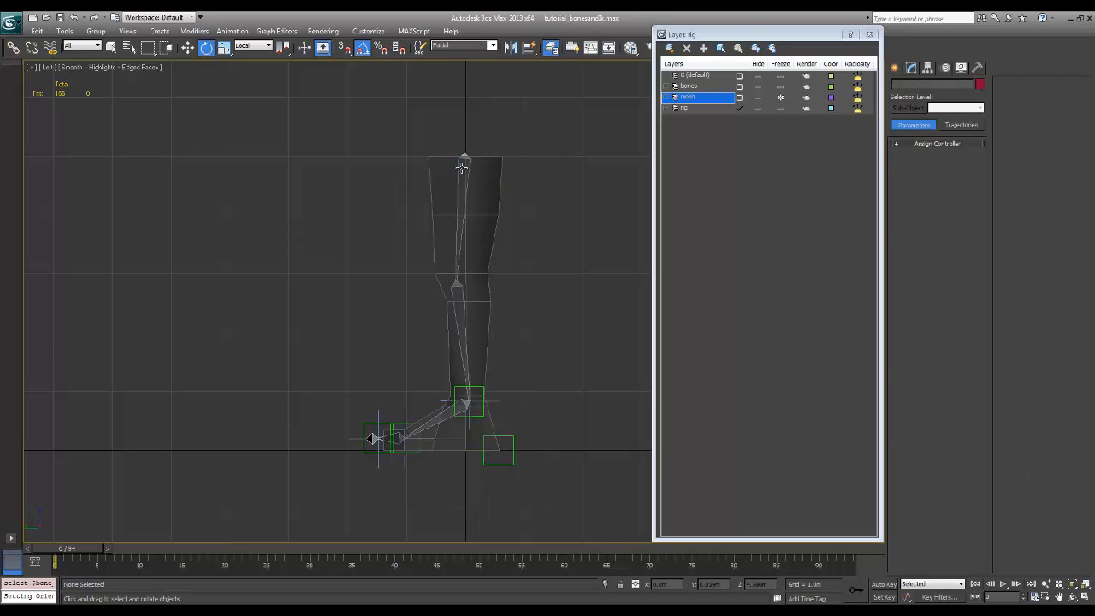
left_click(463, 171)
key("w")
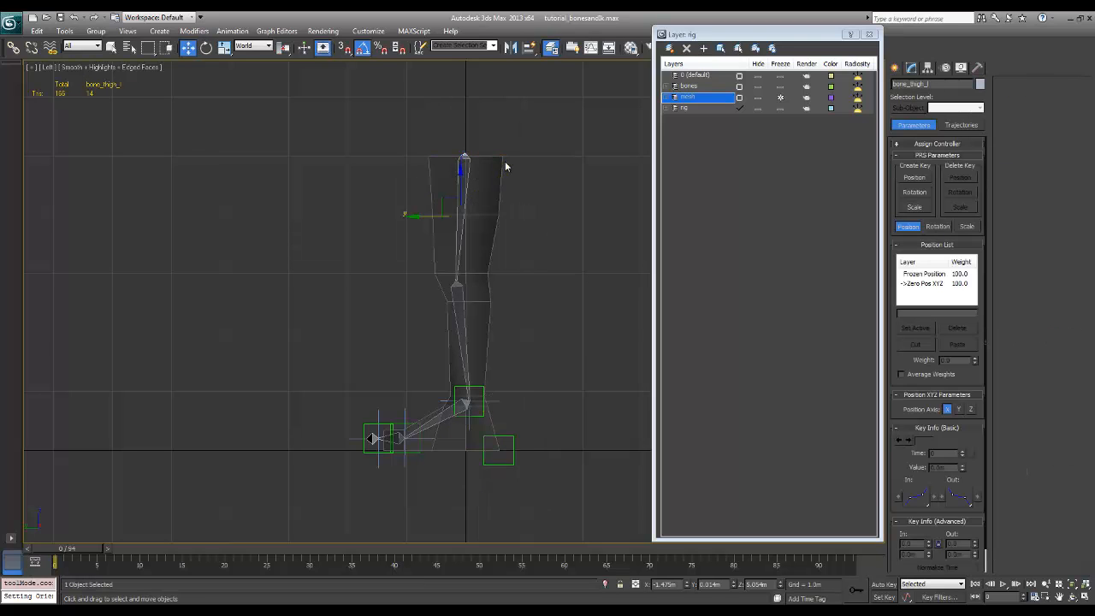
left_click_drag(448, 202, 512, 264)
middle_click_drag(542, 355, 597, 378, "alt")
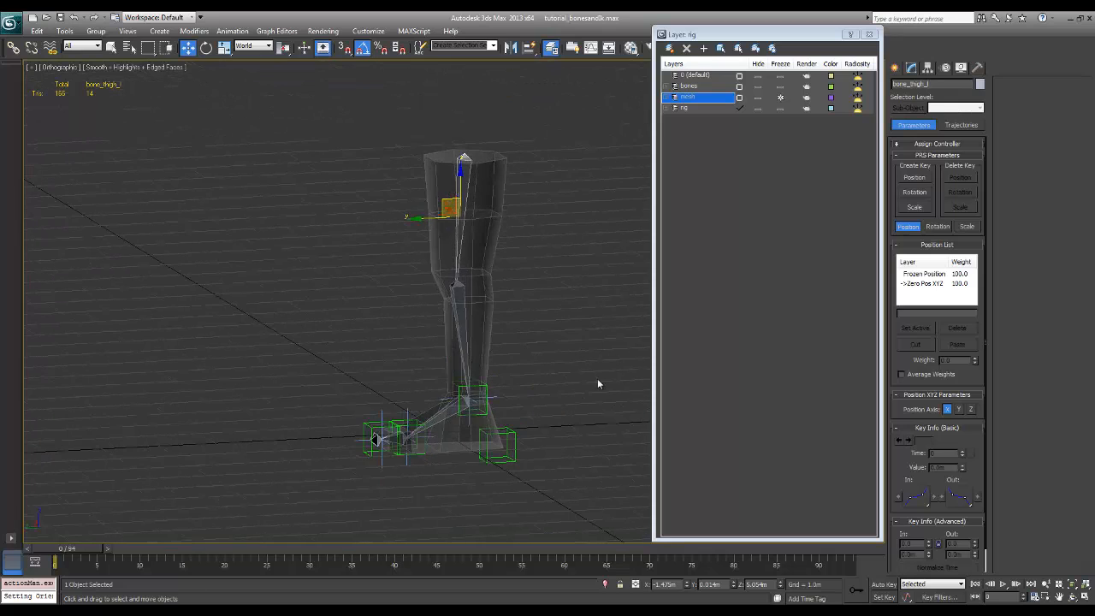
In the Left view, apply Freeze Transform to all the leg's bones, IK goals and Point helpers, and clear the selection
key("l")
mouse_move(587, 286)
middle_mouse_down("ctrl+alt")
mouse_move(526, 299)
mouse_move(514, 316)
mouse_move(574, 281)
middle_mouse_up("ctrl+alt")
left_click(540, 160)
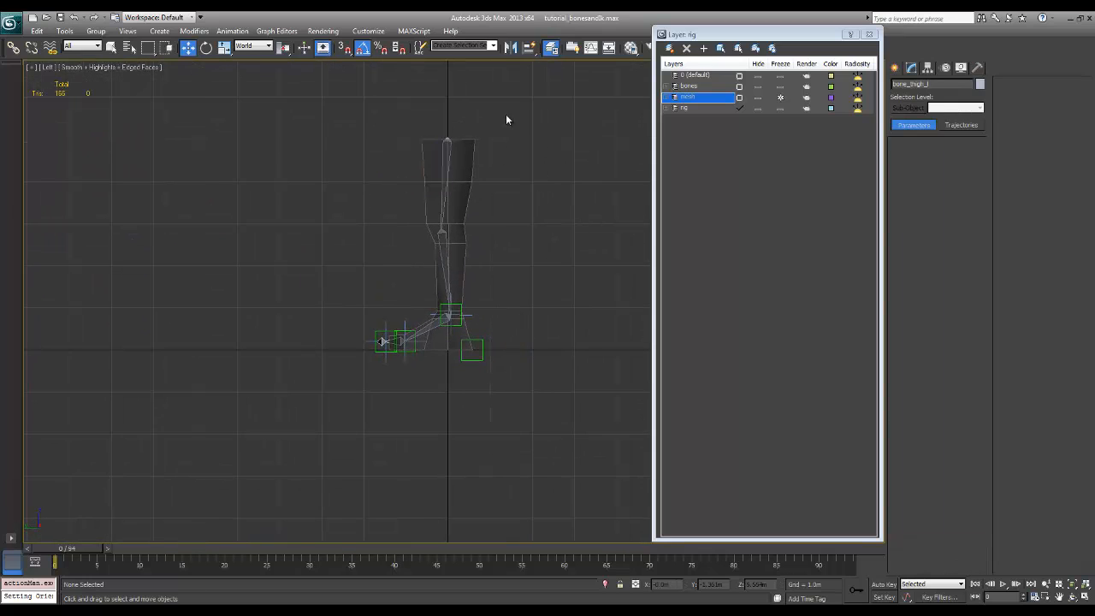
left_click_drag(506, 115, 372, 379)
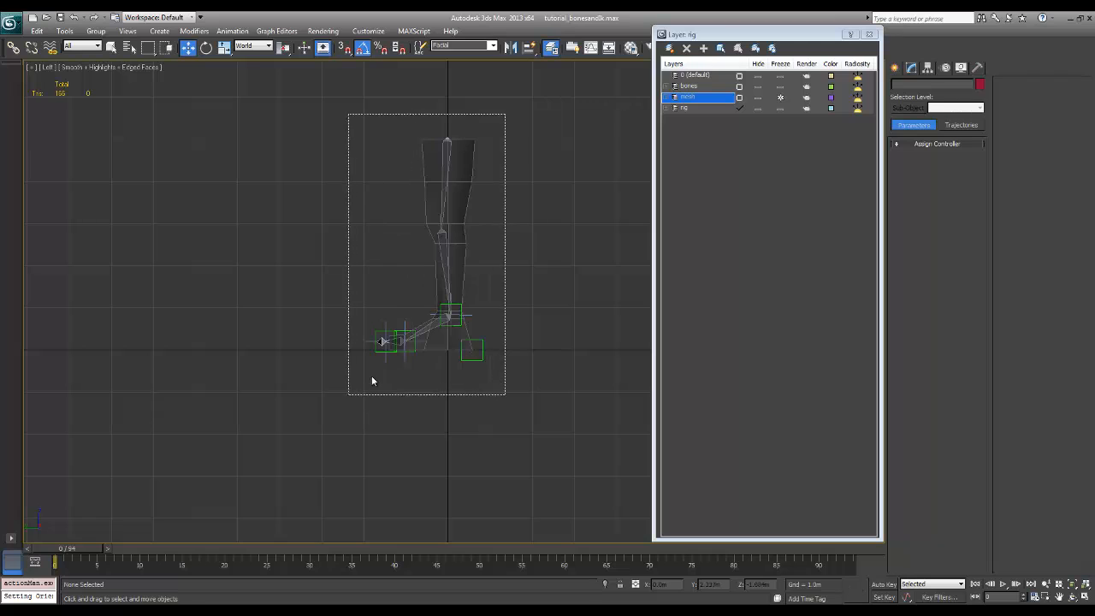
right_click(439, 257, "alt")
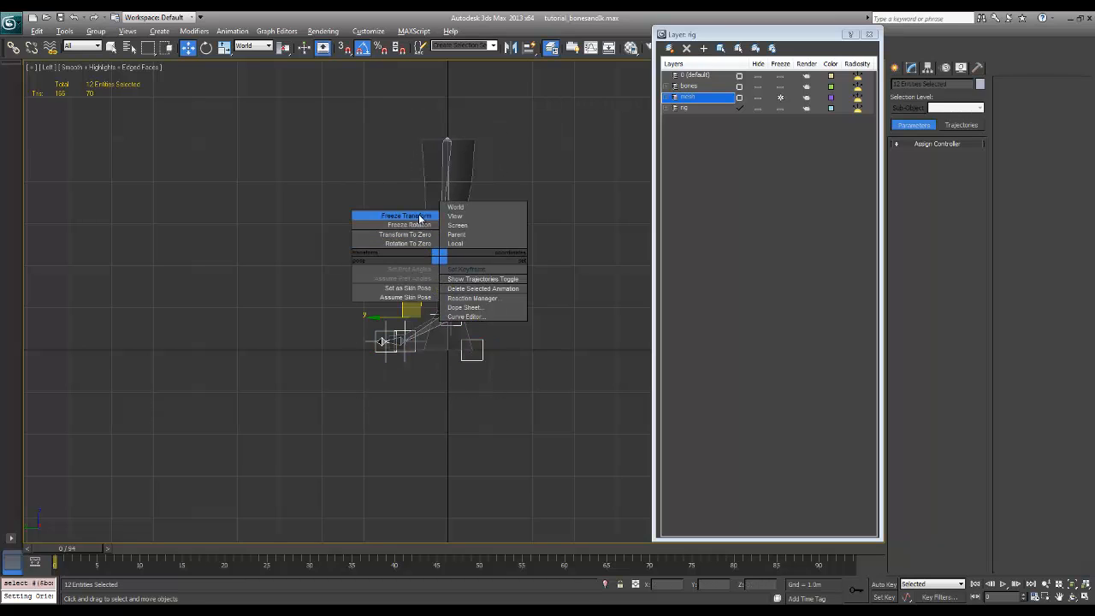
left_click(419, 217)
left_click(597, 377)
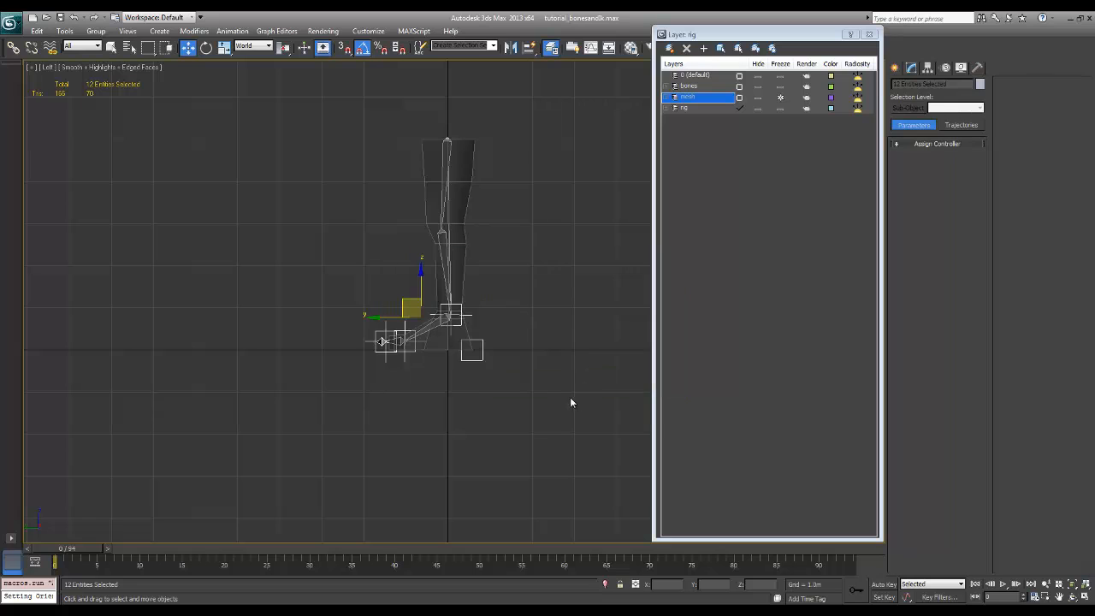
left_click(535, 373)
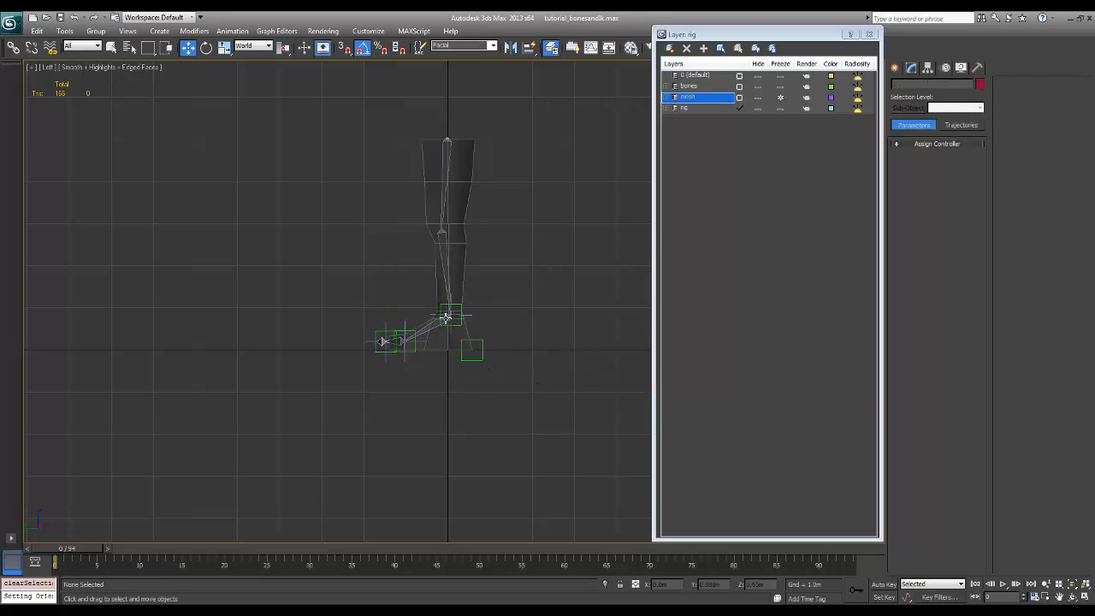
Rename the ankle Point helper following the rig_…_point_l naming pattern and copy its name for reuse
scroll(500, 316, "up", 5)
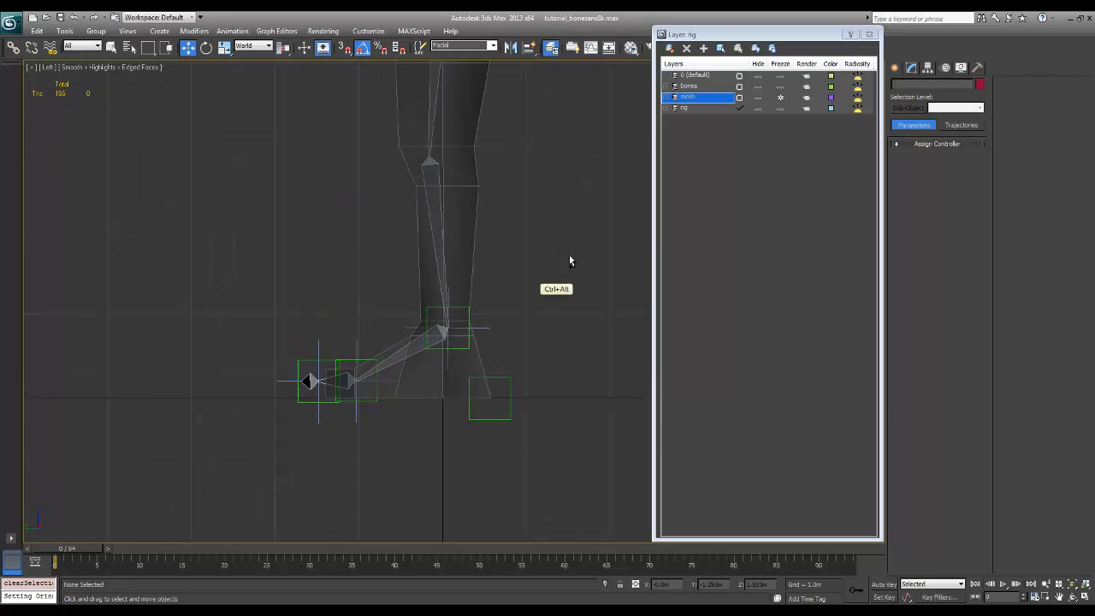
left_click(497, 335)
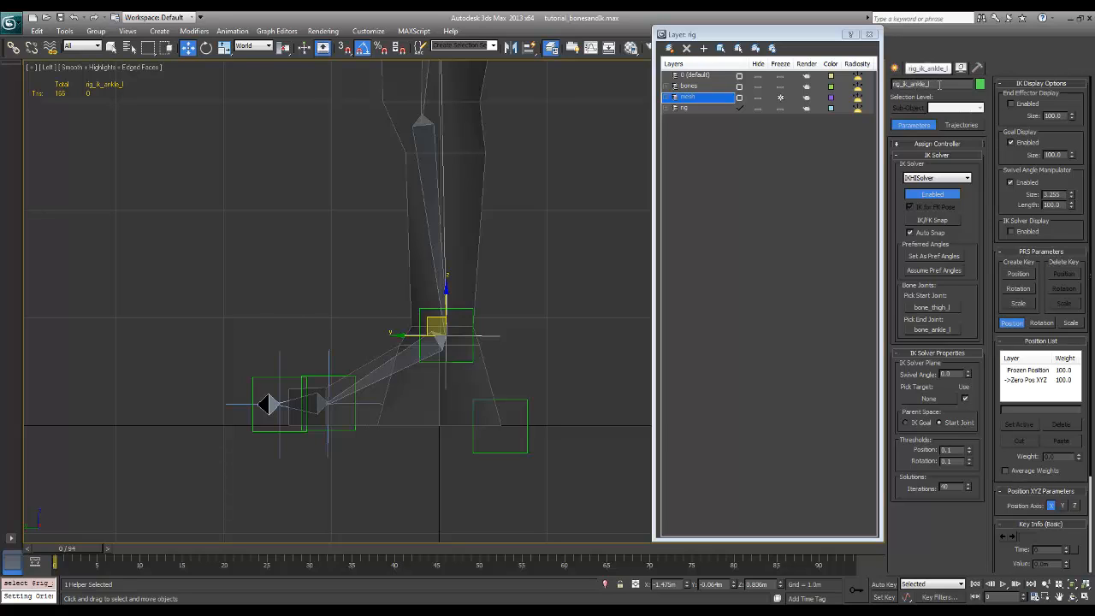
left_click(471, 309)
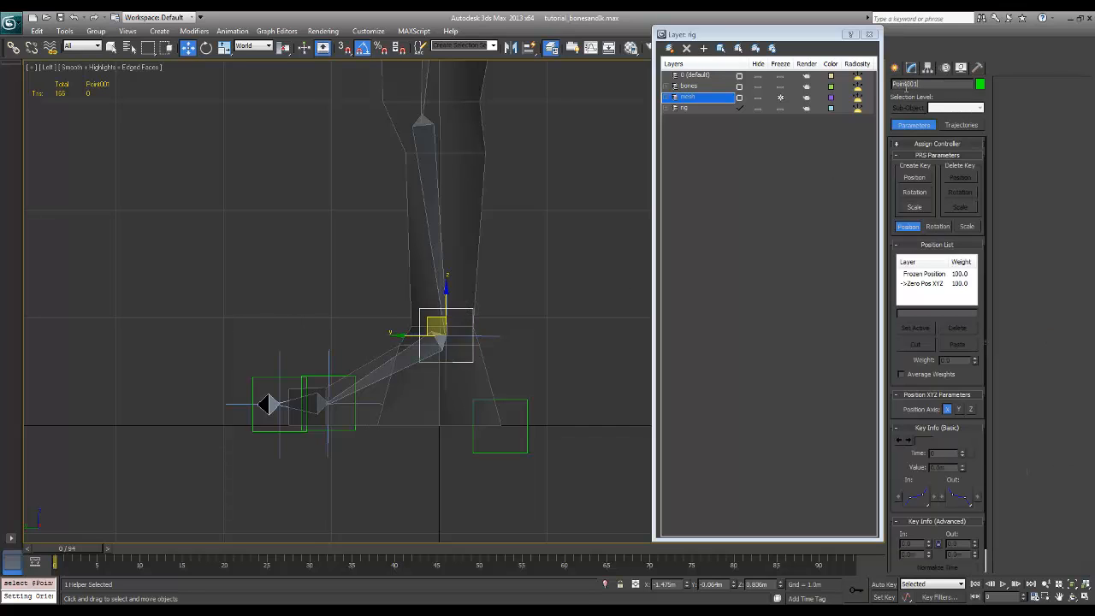
left_click_drag(919, 85, 873, 118)
type("rig_ankle_p")
left_click_drag(942, 84, 879, 84)
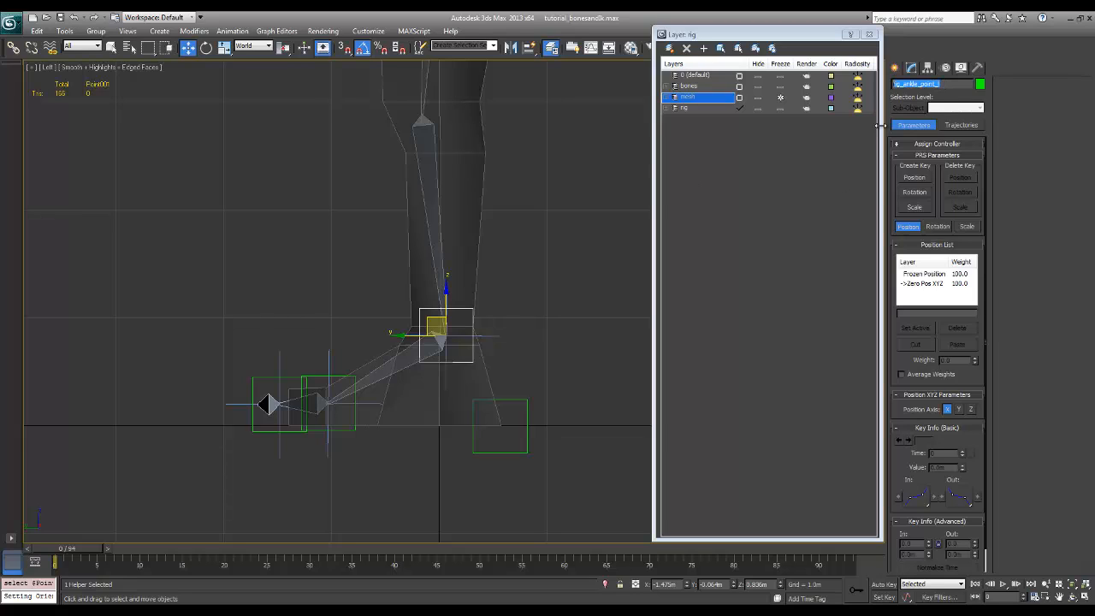
left_click(345, 306)
Rename the Point helper at the ball joint by pasting the copied name and substituting the ball joint's name
left_click(315, 394)
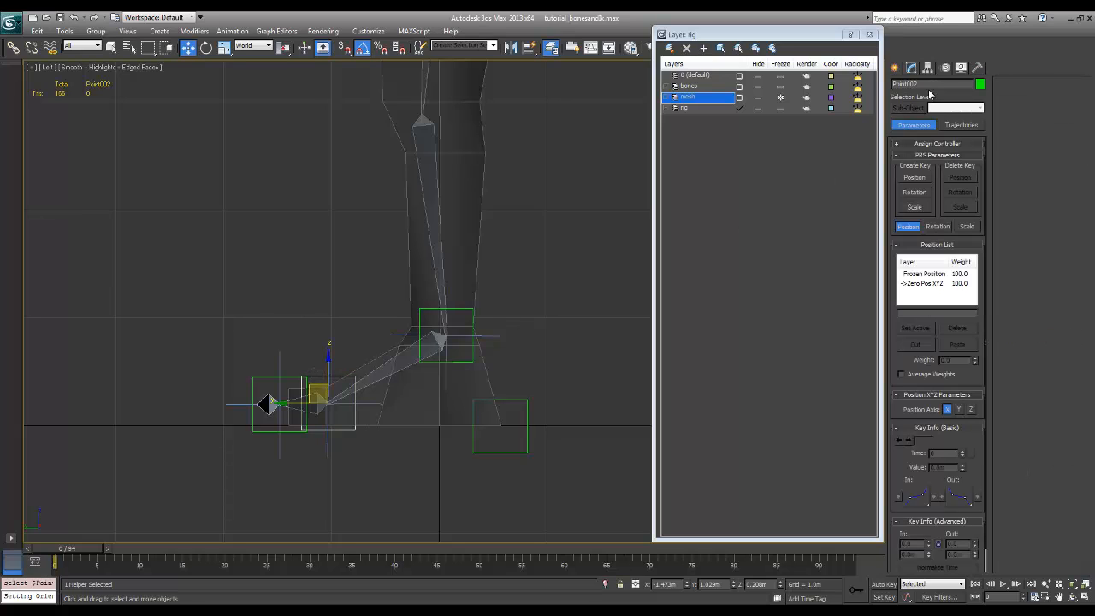
left_click_drag(931, 84, 908, 85)
key("ctrl+v")
type("bl")
key("Return")
Rename the Point helper at the tip of the toe as rig_toe_point_l
left_click(265, 401)
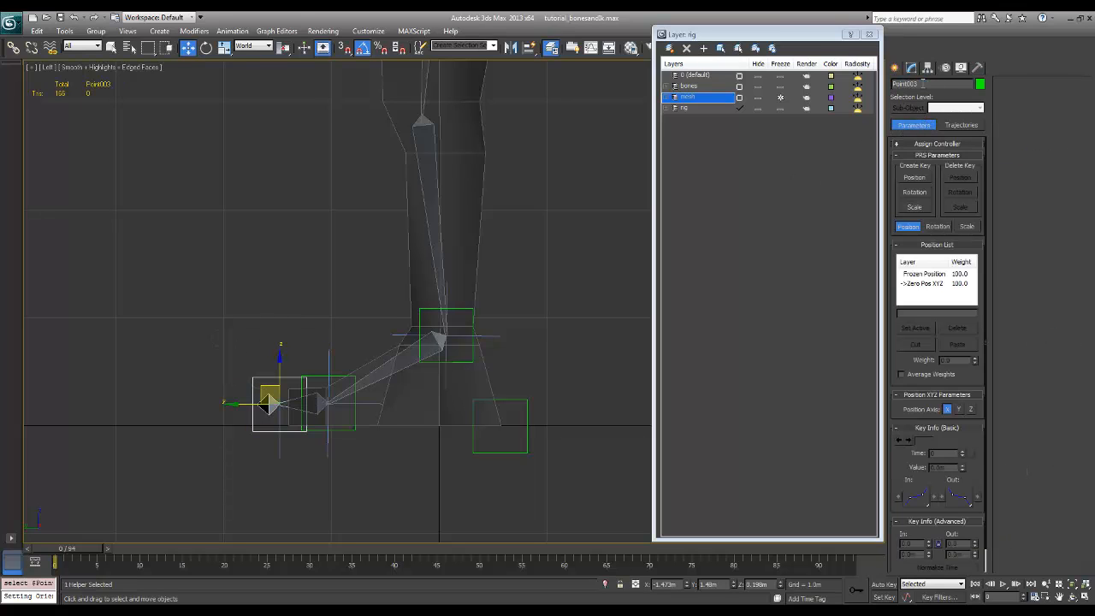
mouse_move(923, 83)
left_mouse_down()
mouse_move(891, 86)
mouse_move(902, 85)
left_mouse_up()
key("ctrl+v")
type("toe")
Undo the accidental change to the heel Point helper and rename that helper as rig_heel_point_l
left_click(531, 411)
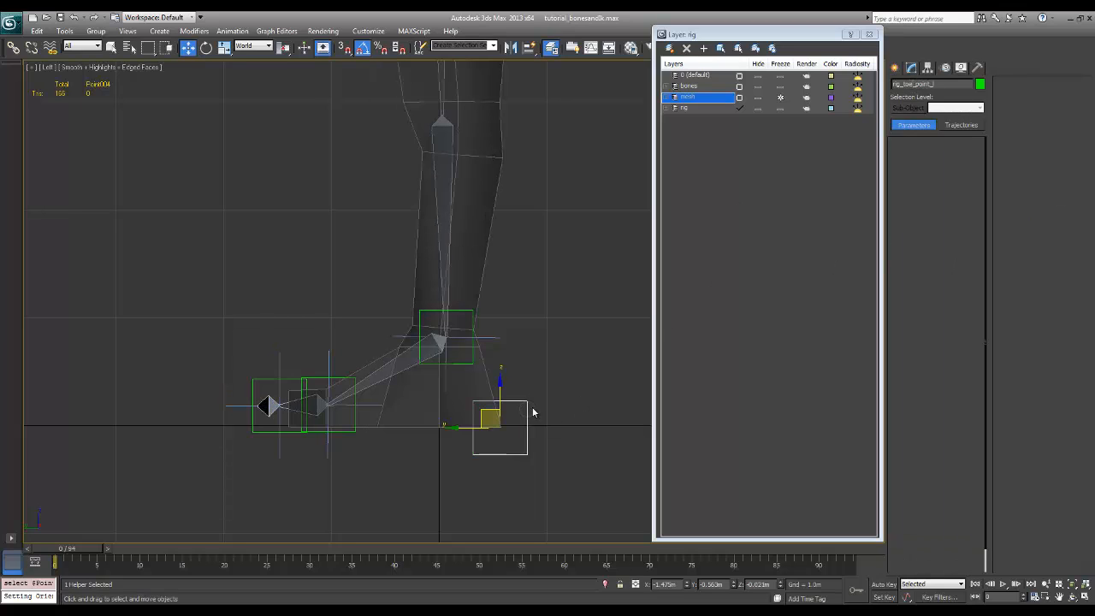
key("ctrl+z")
left_click(539, 399)
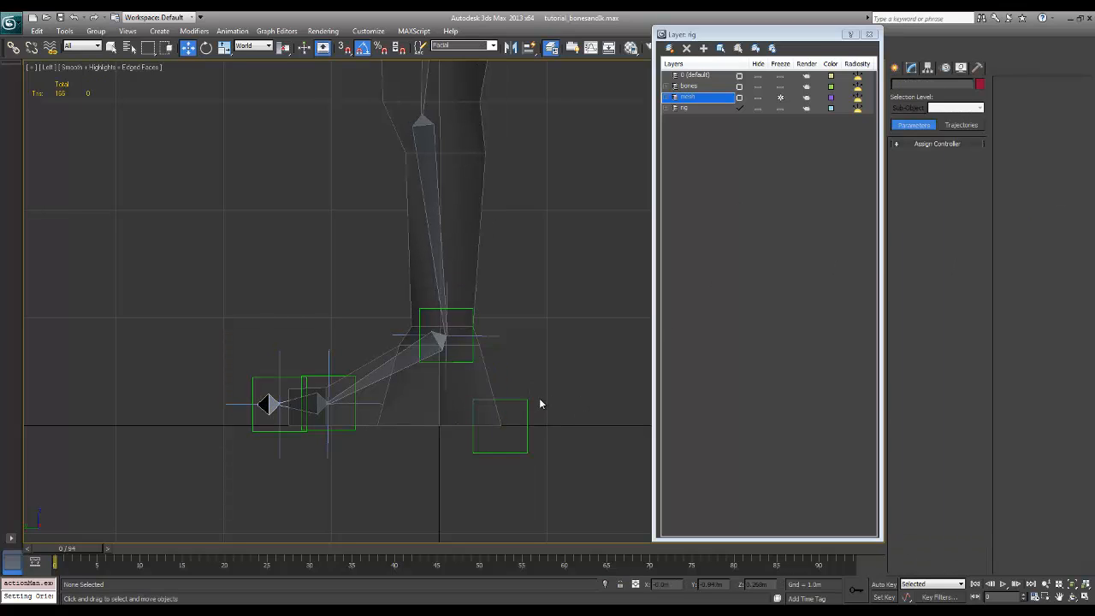
left_click(527, 406)
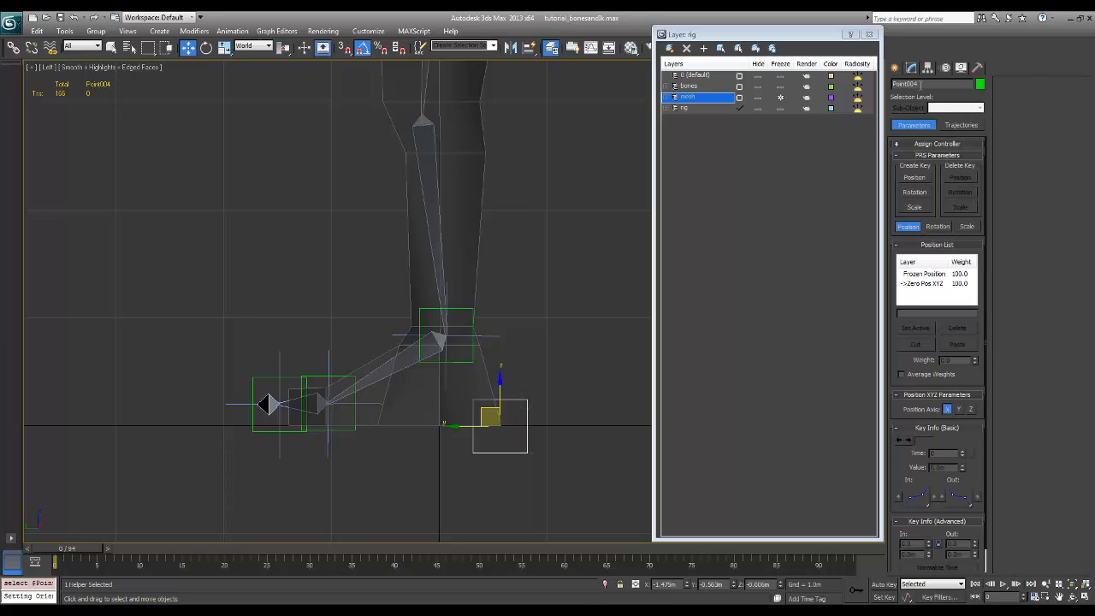
left_click_drag(921, 84, 896, 129)
key("ctrl+v")
type("hee")
left_click(578, 306)
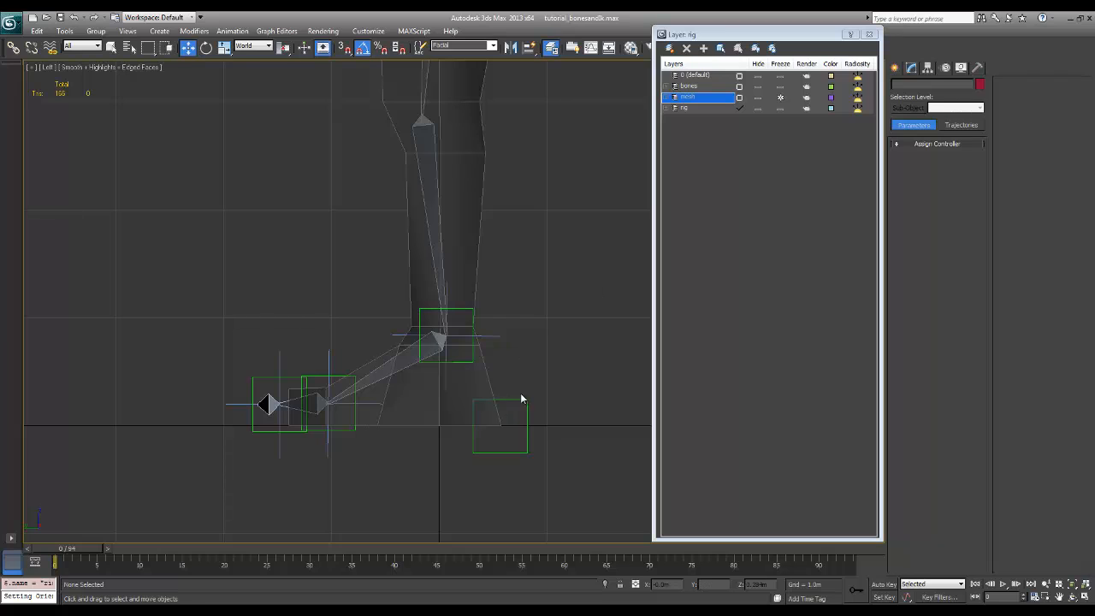
Select the heel, ankle, ball and toe Point helpers and add them to the rig layer
left_click(520, 418)
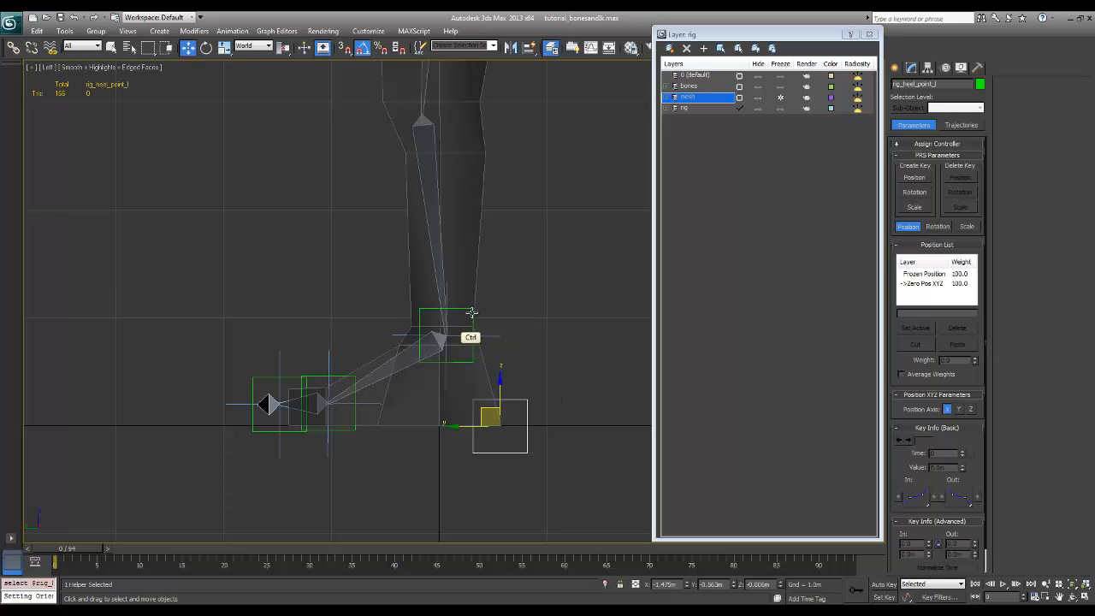
left_click(466, 336, "ctrl")
left_click(332, 378, "ctrl")
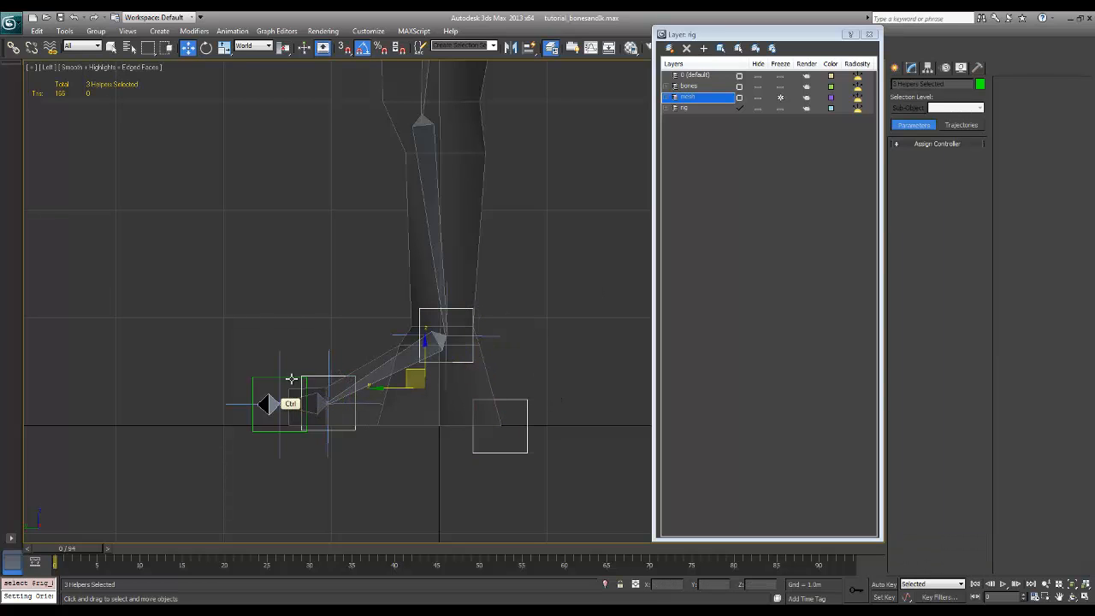
left_click(293, 378, "ctrl")
left_click(699, 110)
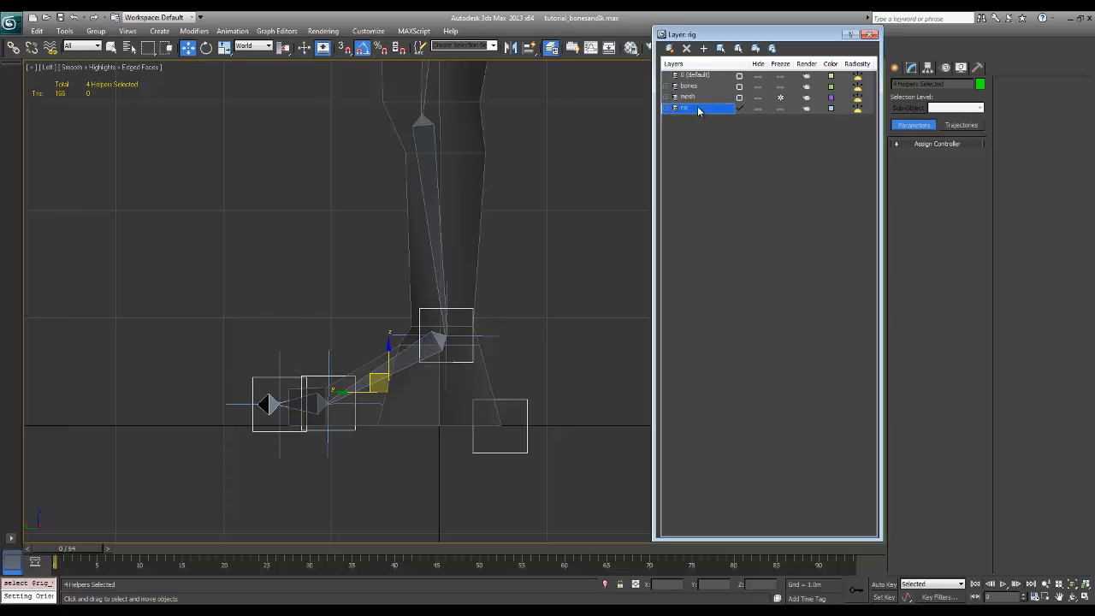
left_click(704, 50)
Toggle the rig layer's visibility off and on to check which objects it contains
left_click(761, 109)
left_click(760, 109)
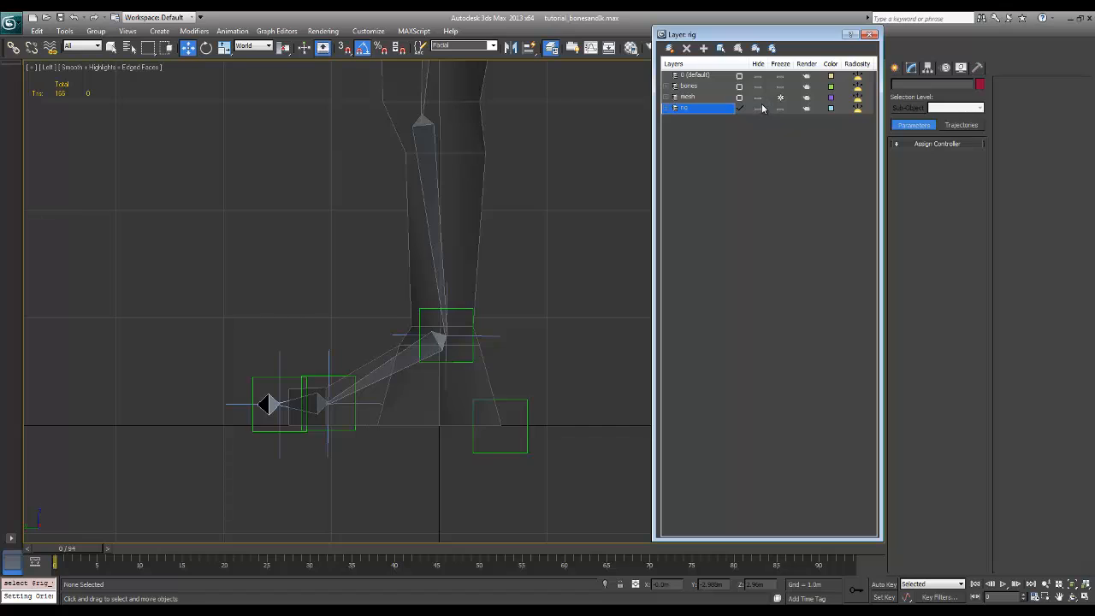
left_click(760, 109)
left_click(759, 108)
left_click(761, 110)
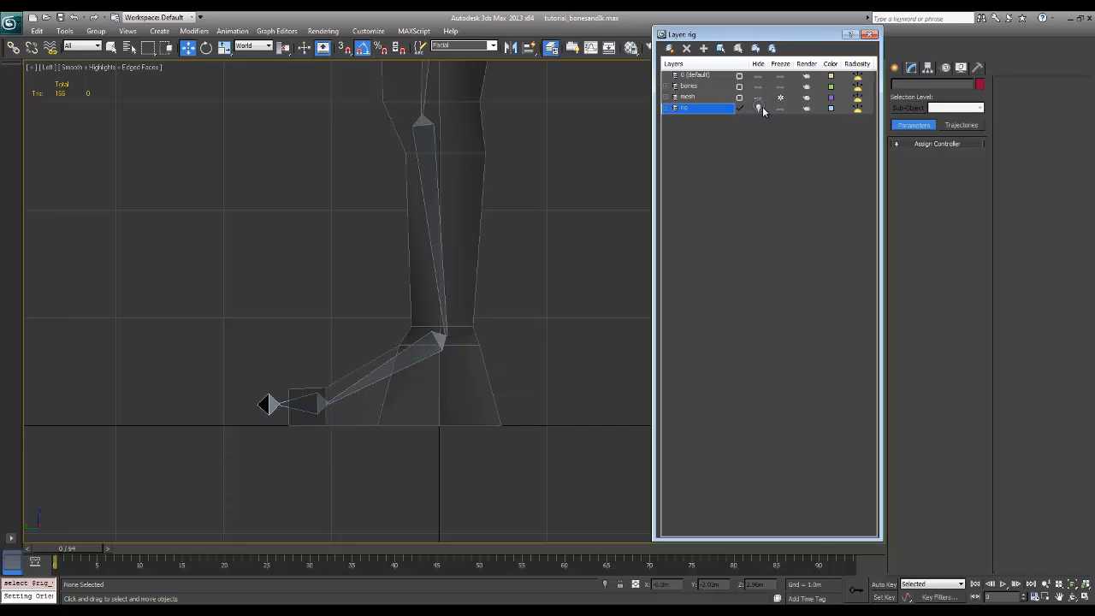
left_click(760, 109)
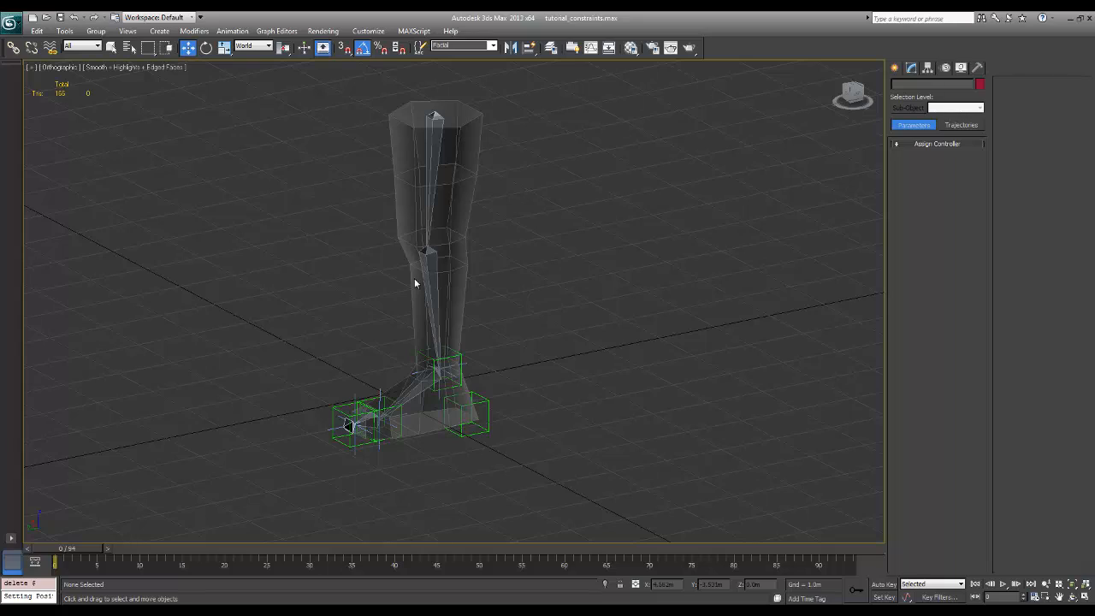
In the Left view, create a box-shaped Point helper in front of the leg at knee height
left_click(429, 255)
middle_click_drag(493, 287, 517, 301, "alt")
left_click(517, 302)
left_click(466, 374)
middle_click_drag(467, 374, 601, 278, "alt")
key("l")
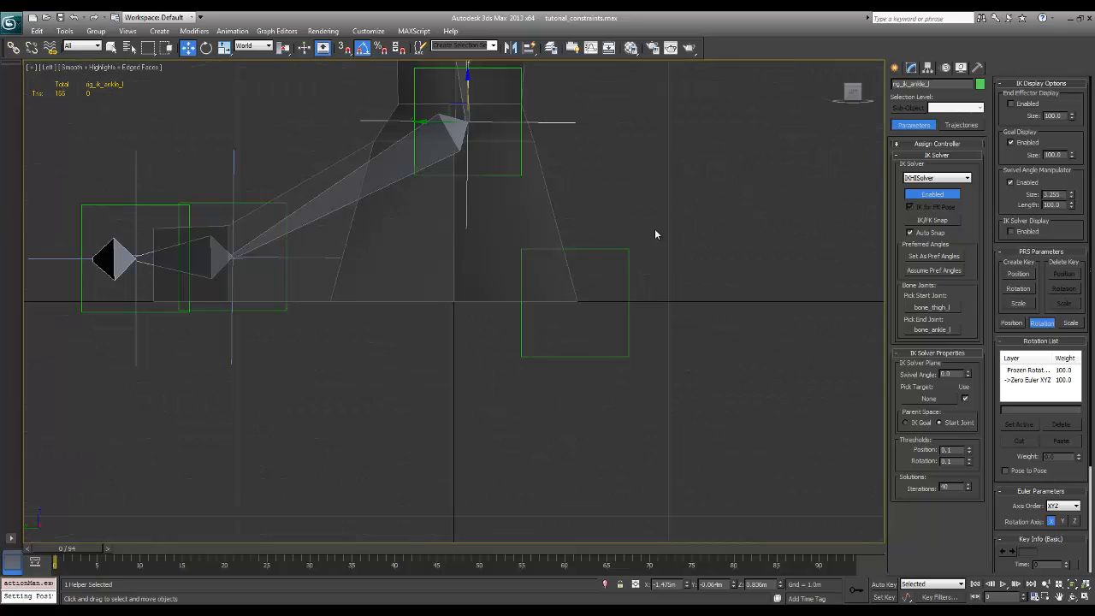
middle_click_drag(655, 228, 670, 267)
left_click(745, 248)
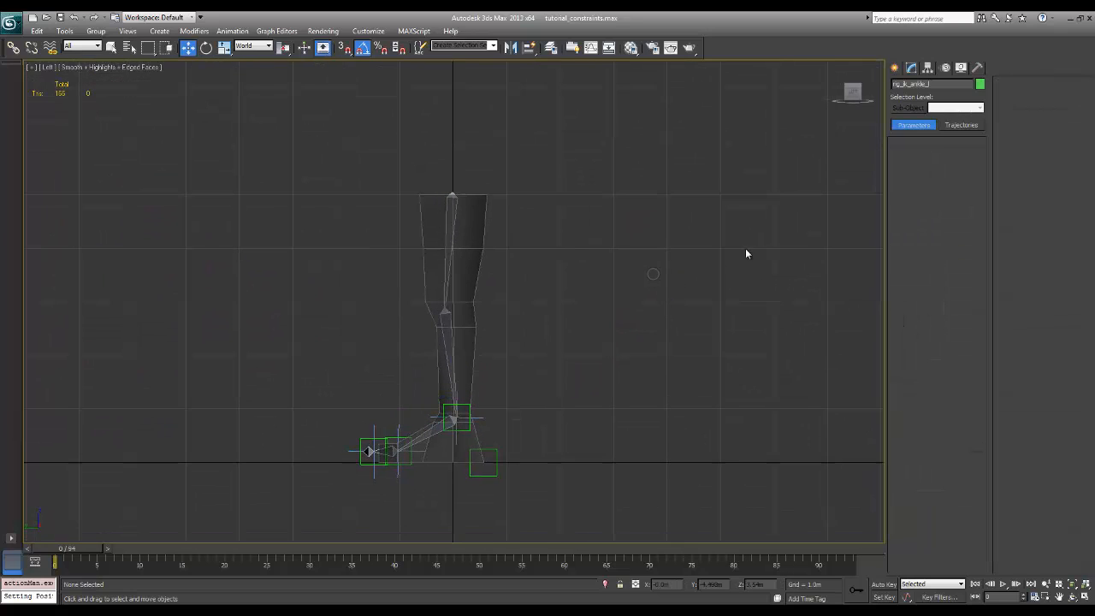
left_click(895, 68)
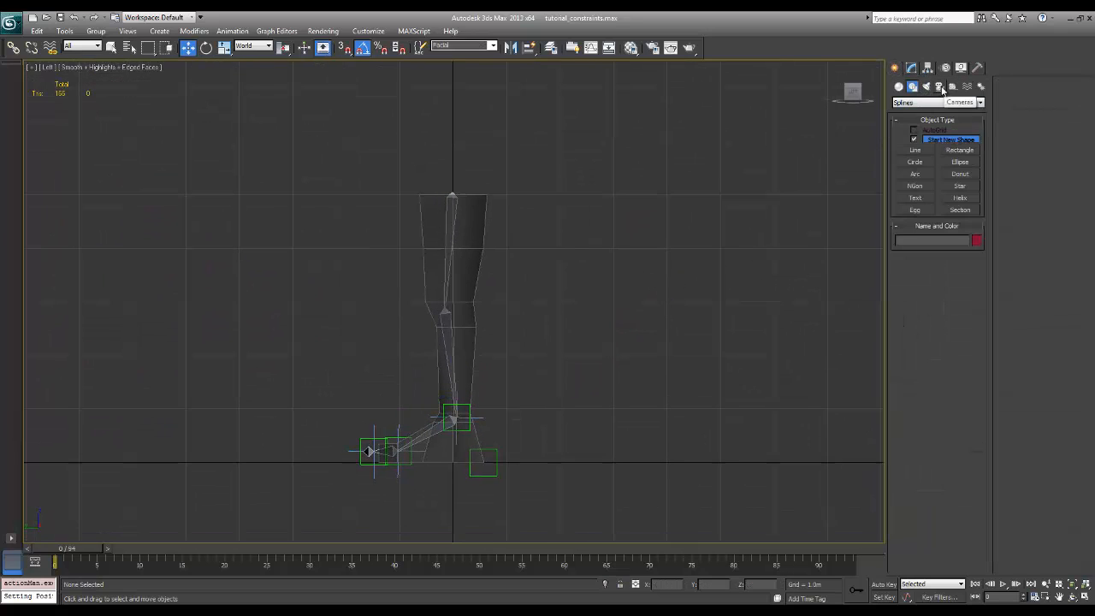
left_click(954, 86)
left_click(922, 141)
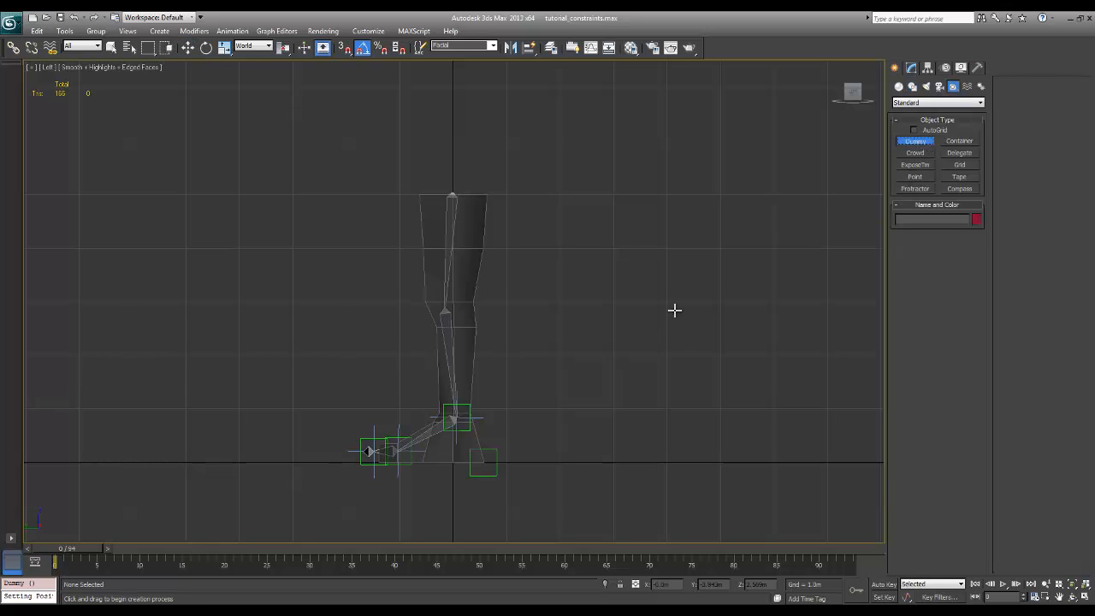
left_click(916, 177)
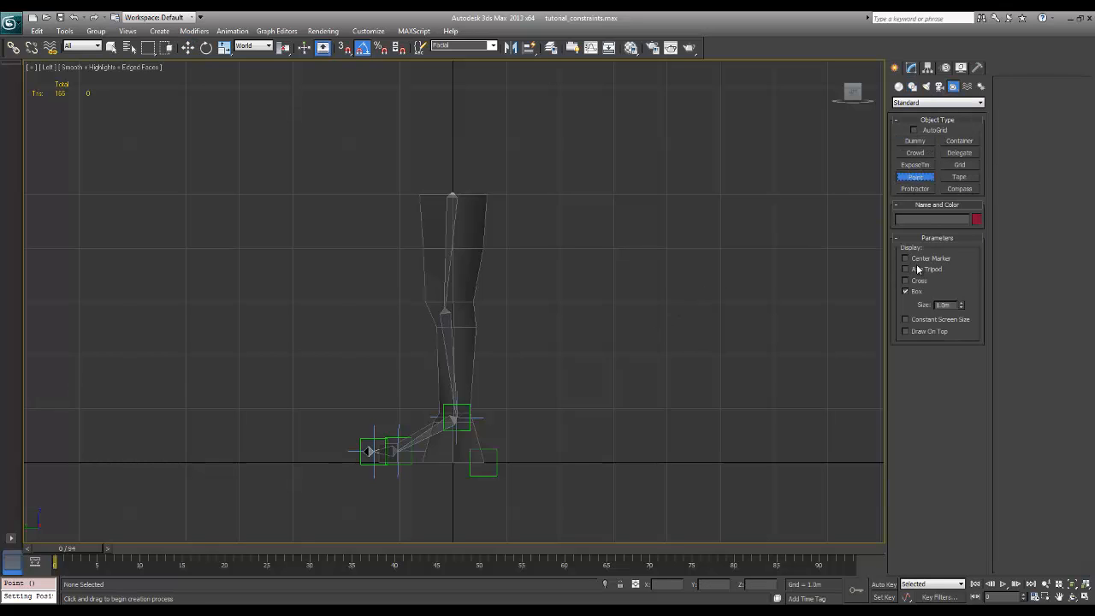
left_click(382, 301)
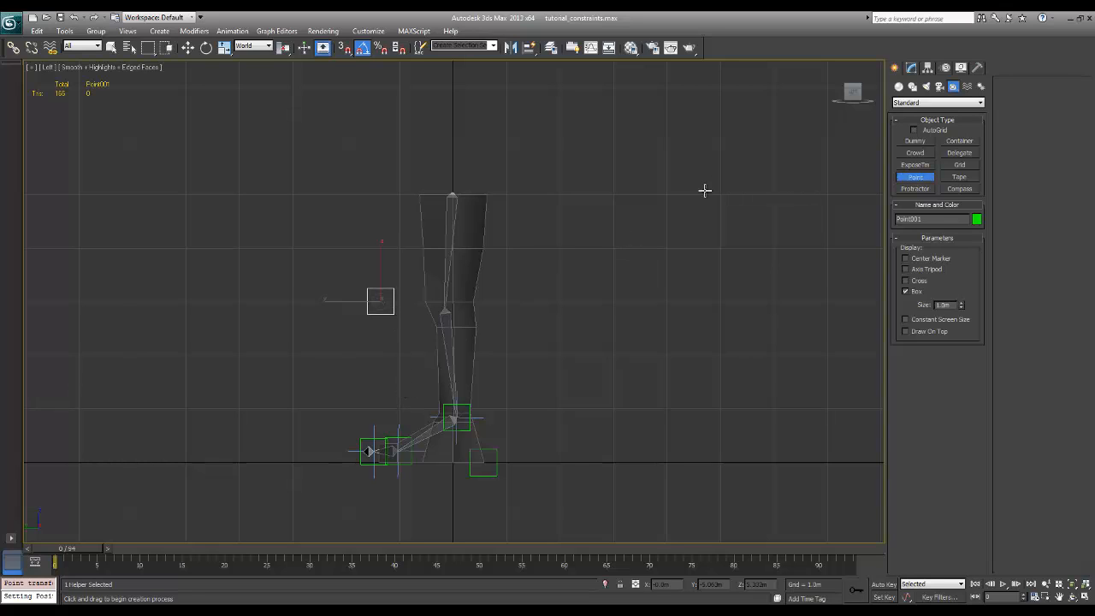
Rename the new Point helper in front of the knee as rig_knee_look_l and deselect it
left_click(910, 67)
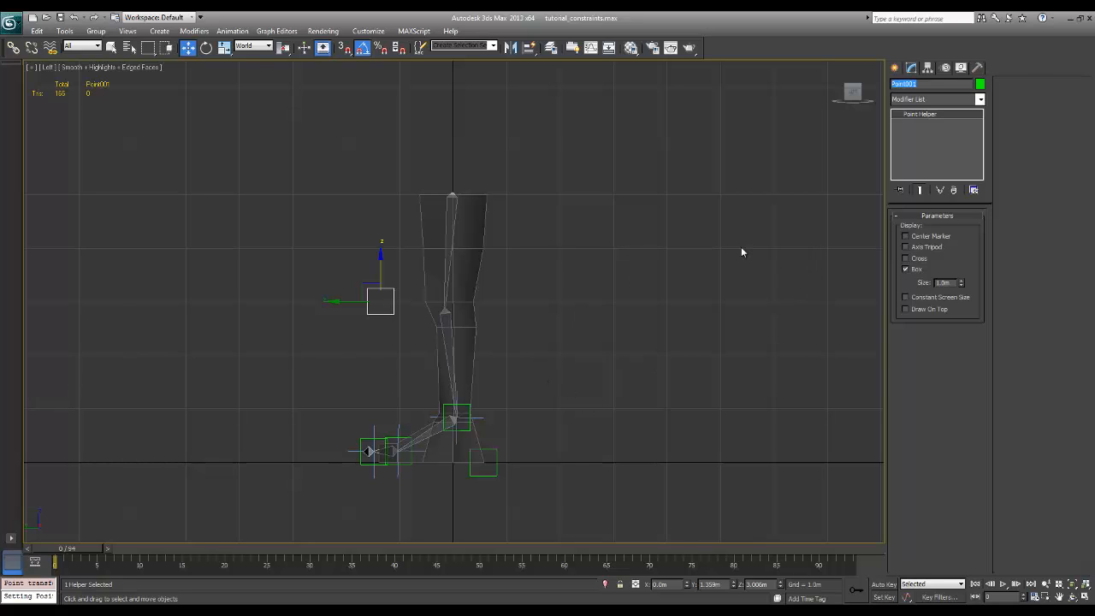
type("l")
type("g_knee_look_L")
left_click(523, 391)
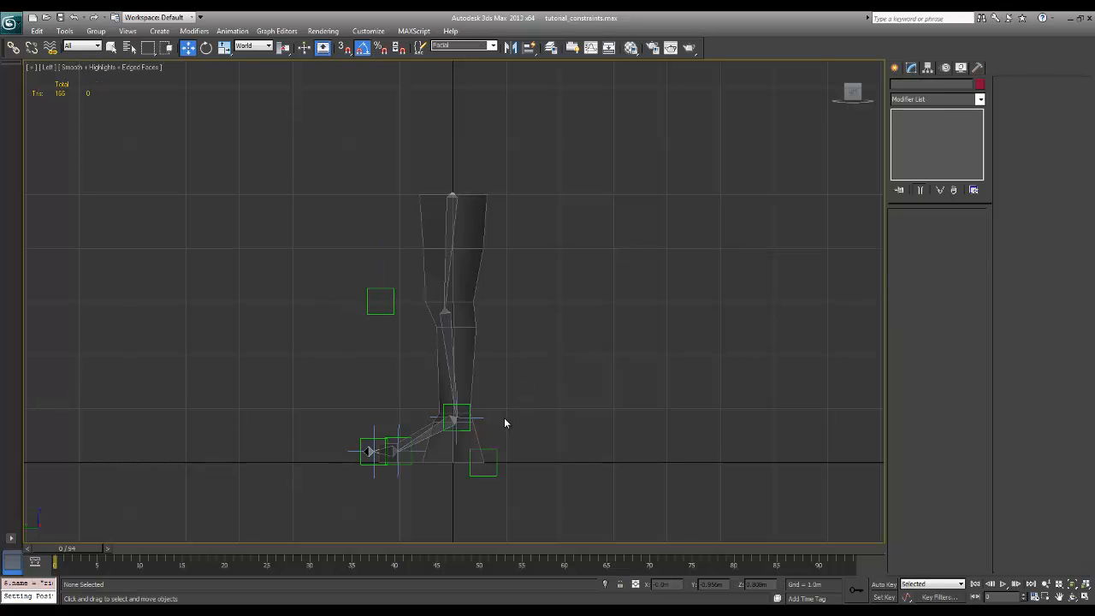
Select the ankle IK goal and open its IK solver's motion parameters
left_click(469, 418)
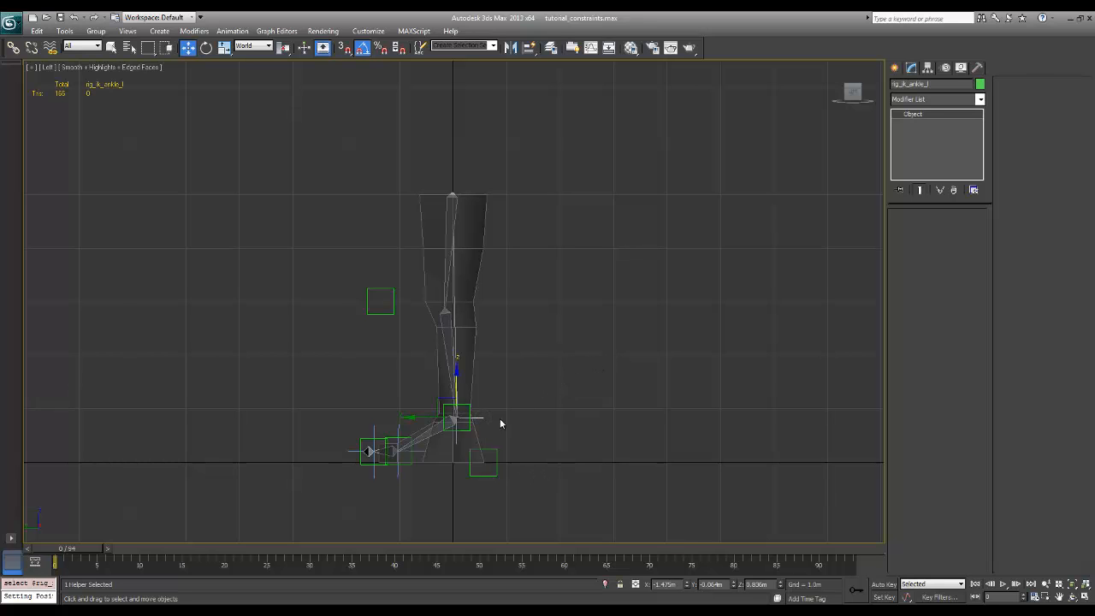
scroll(513, 402, "up", 3)
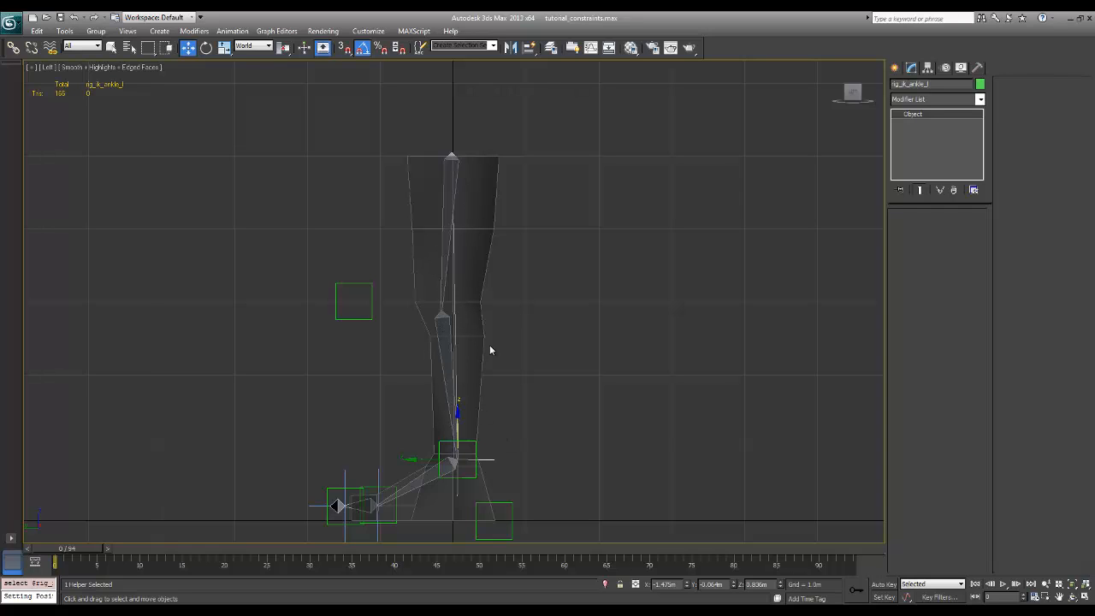
left_click(945, 68)
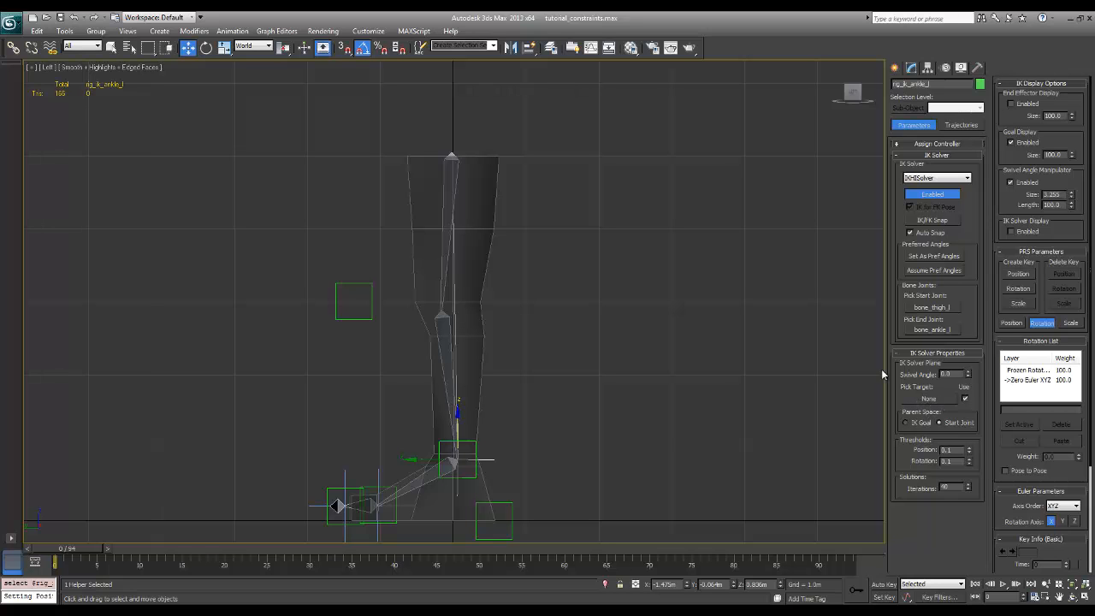
Quick Align the rig_knee_look_L helper to the lower leg bone at the knee
middle_click_drag(565, 343, 603, 360, "alt")
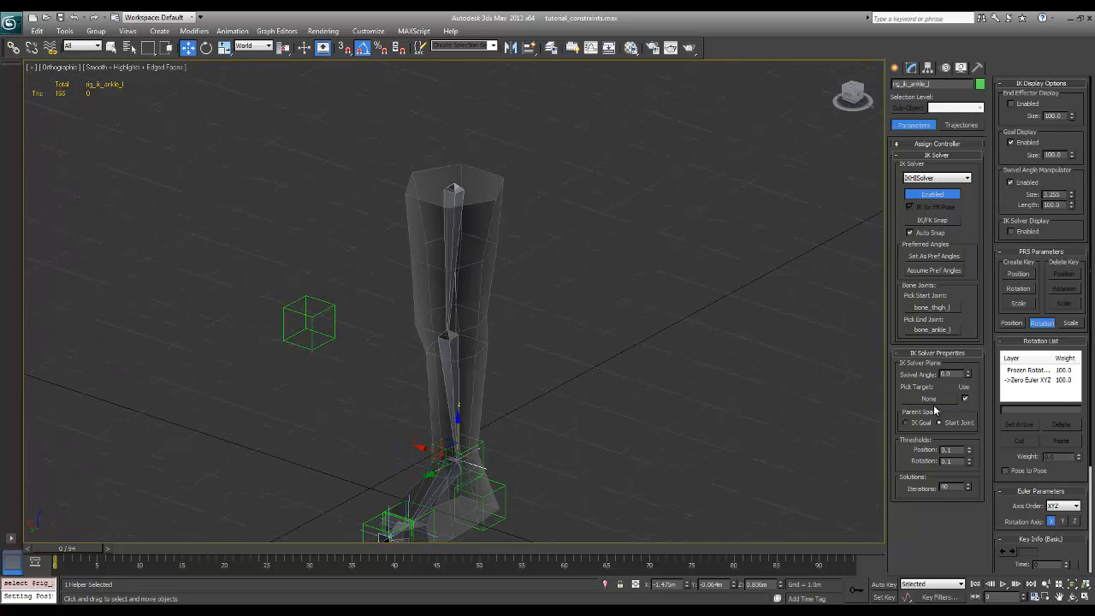
left_click(646, 309)
left_click(313, 344)
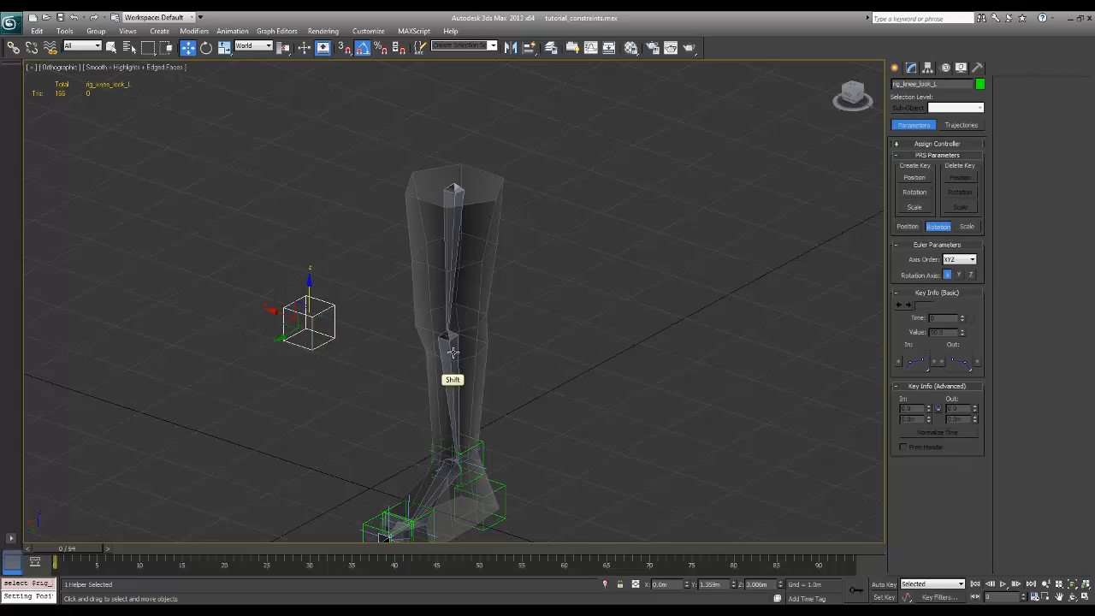
key("shift+a")
left_click(427, 448)
key("w")
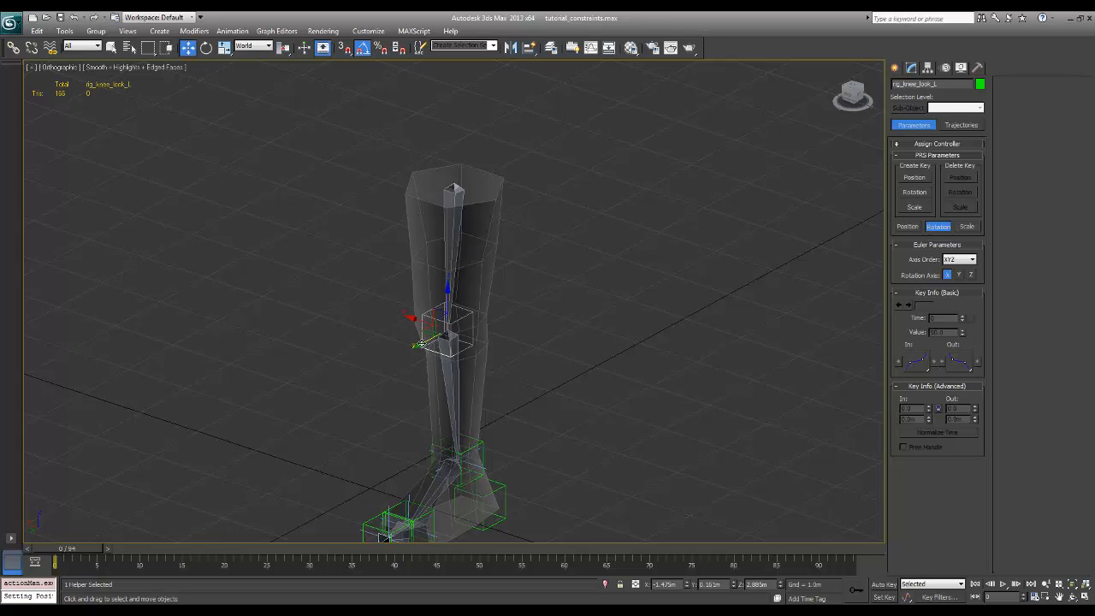
Move the knee look helper forward along Y to about 3.56 m, straight in front of the knee
mouse_move(422, 344)
middle_mouse_down("alt")
mouse_move(475, 370)
mouse_move(440, 359)
mouse_move(413, 329)
middle_mouse_up("alt")
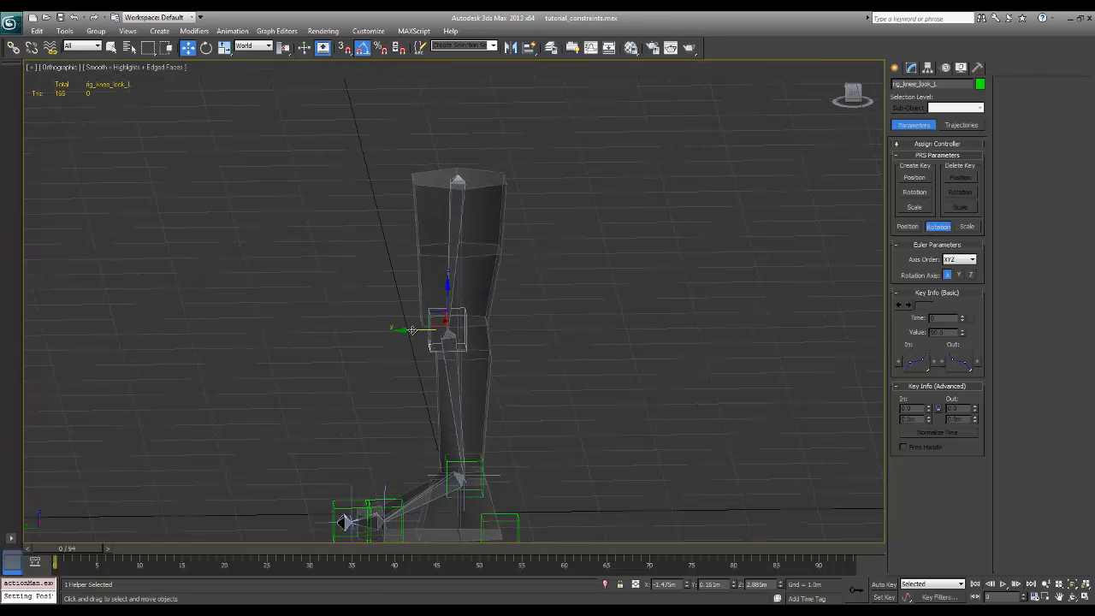
left_click_drag(411, 330, 158, 343)
middle_click_drag(423, 347, 469, 402, "alt")
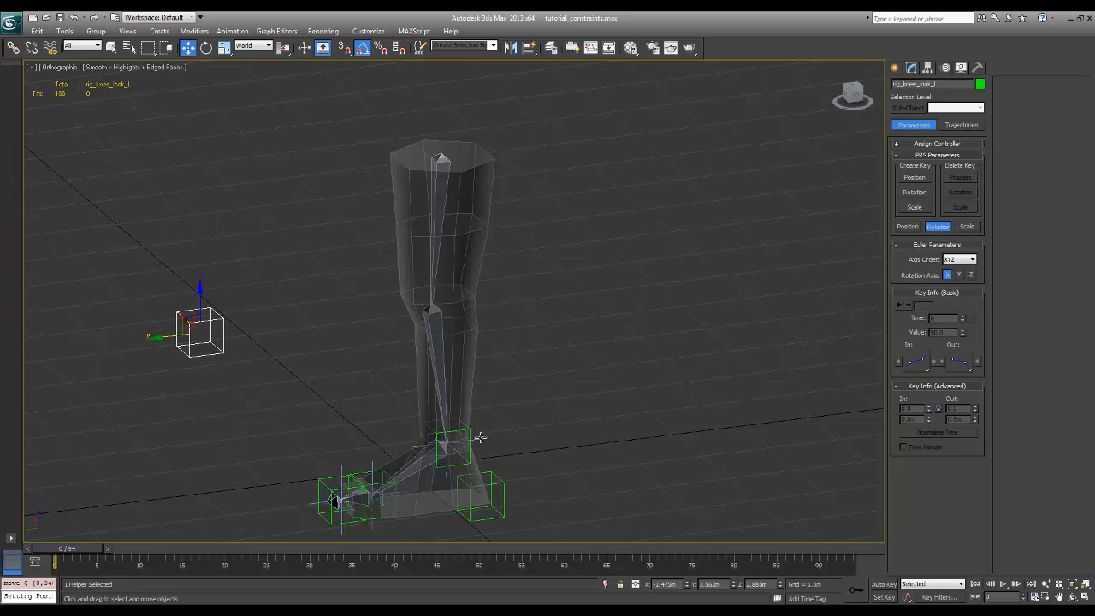
Assign rig_knee_look_L as the IK solver plane target of the ankle IK goal
left_click(480, 438)
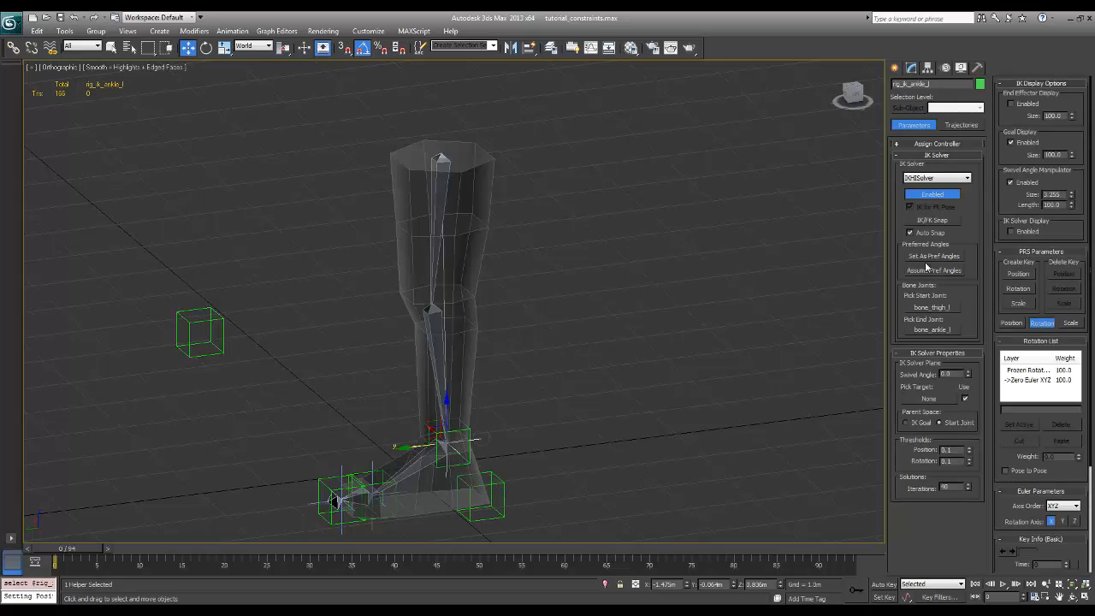
left_click(920, 401)
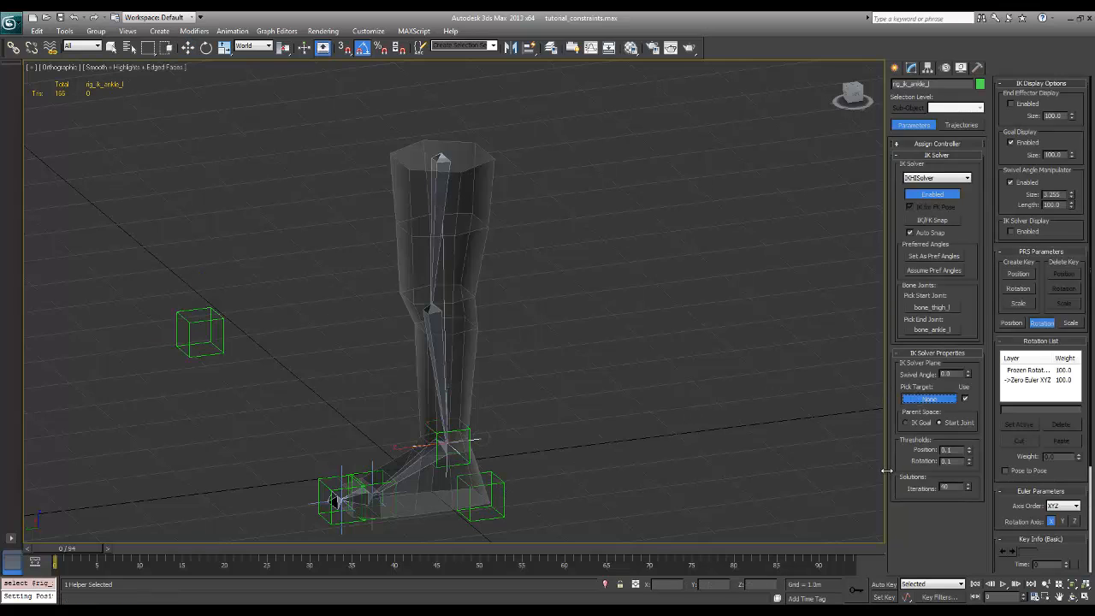
left_click(214, 320)
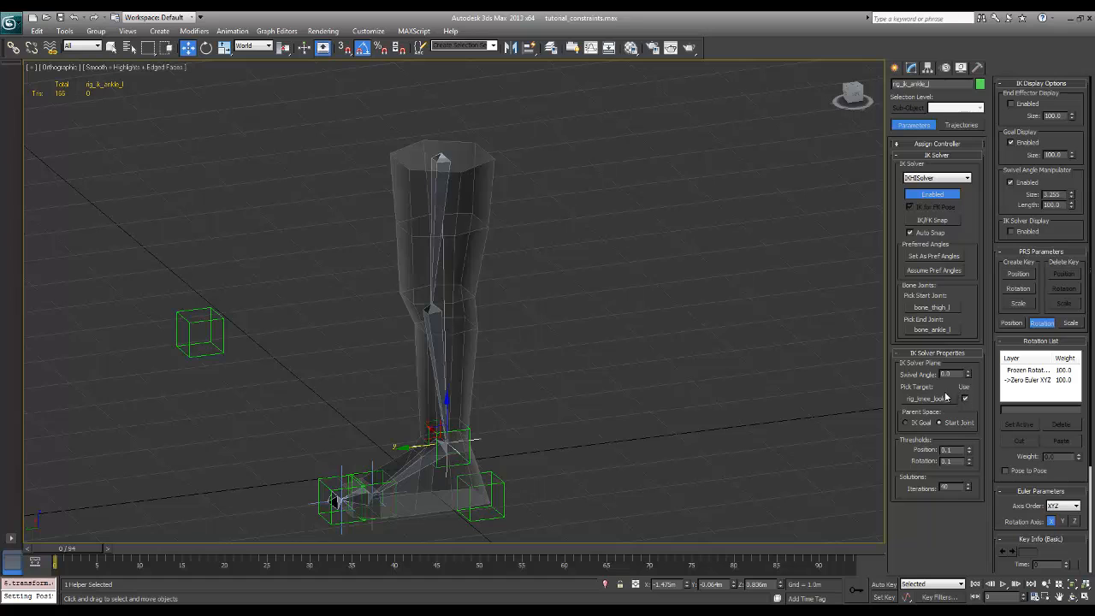
middle_click_drag(650, 412, 634, 376, "alt")
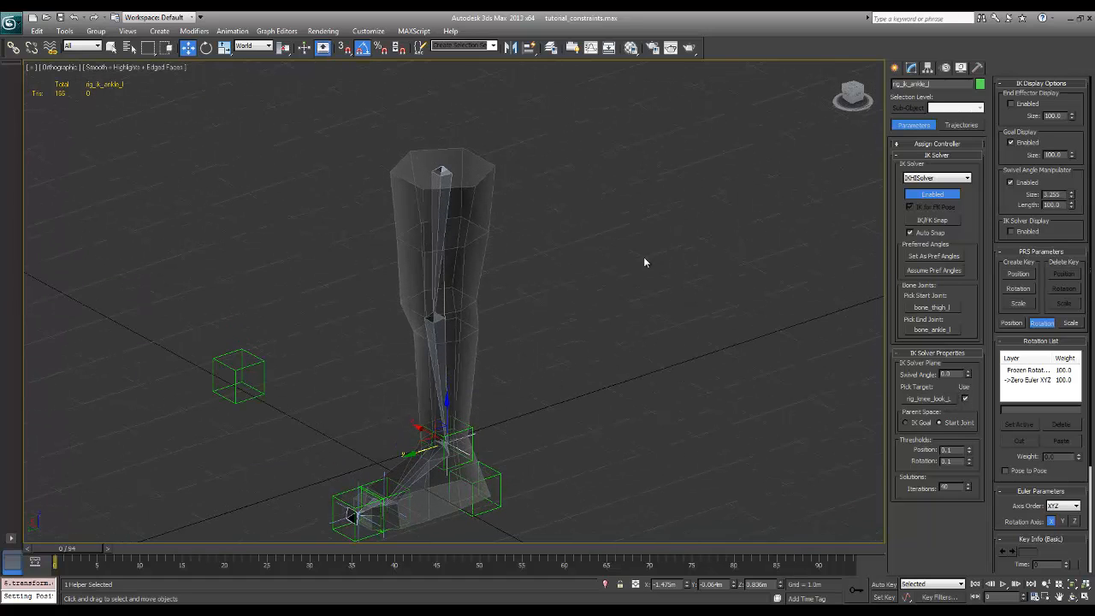
Move the knee look helper sideways along X to test the knee's swivel, and undo the moves
left_click(111, 47)
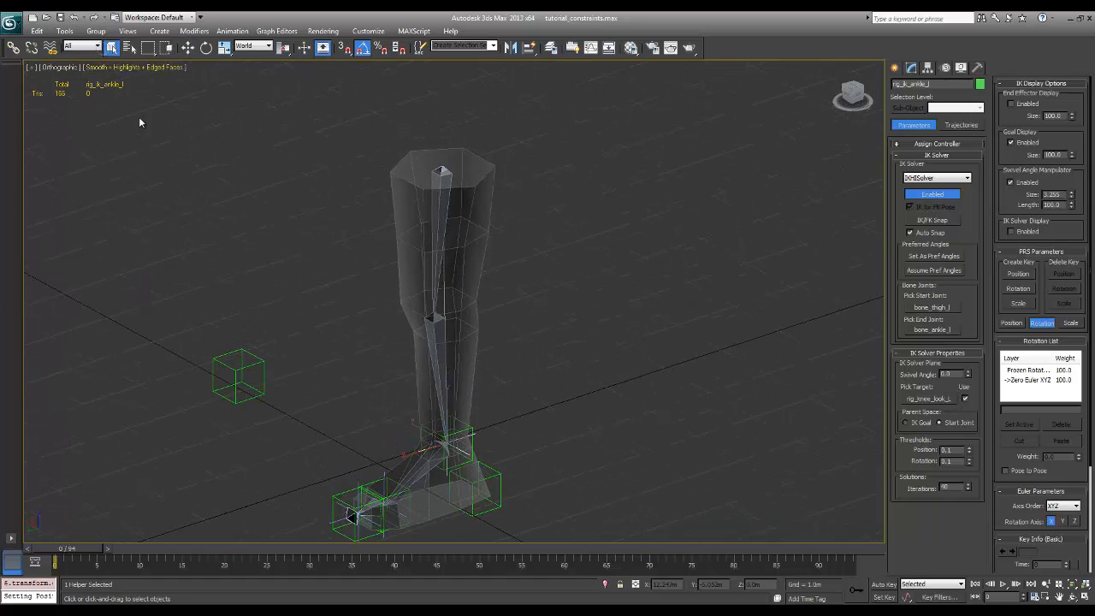
left_click(231, 368)
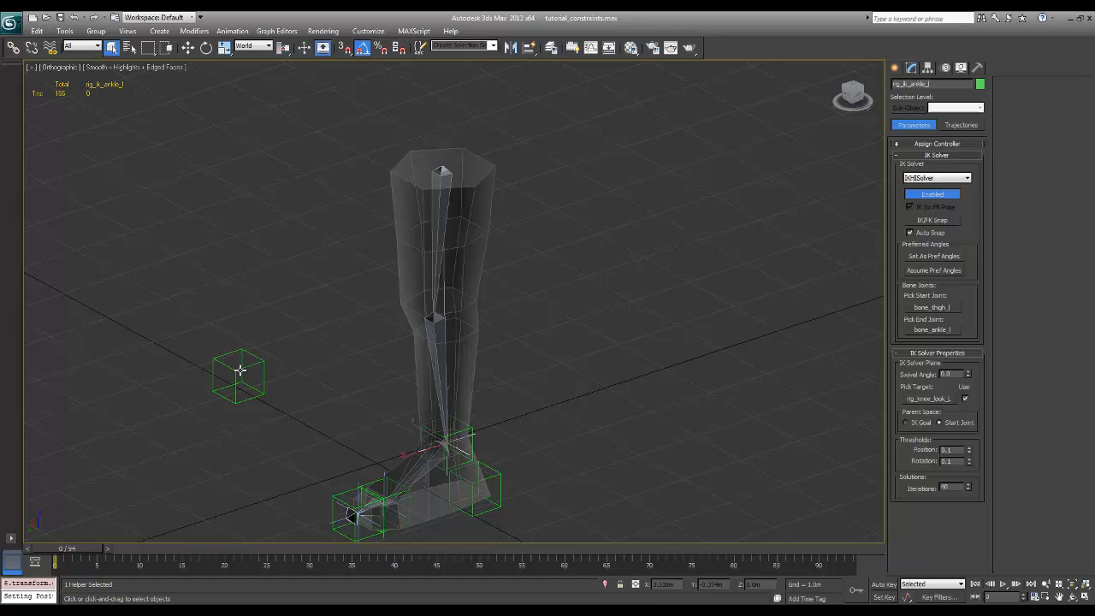
left_click(187, 48)
mouse_move(224, 372)
left_mouse_down()
mouse_move(299, 410)
mouse_move(201, 345)
mouse_move(278, 392)
mouse_move(173, 343)
mouse_move(256, 380)
mouse_move(209, 360)
left_mouse_up()
middle_click_drag(209, 360, 396, 363, "alt")
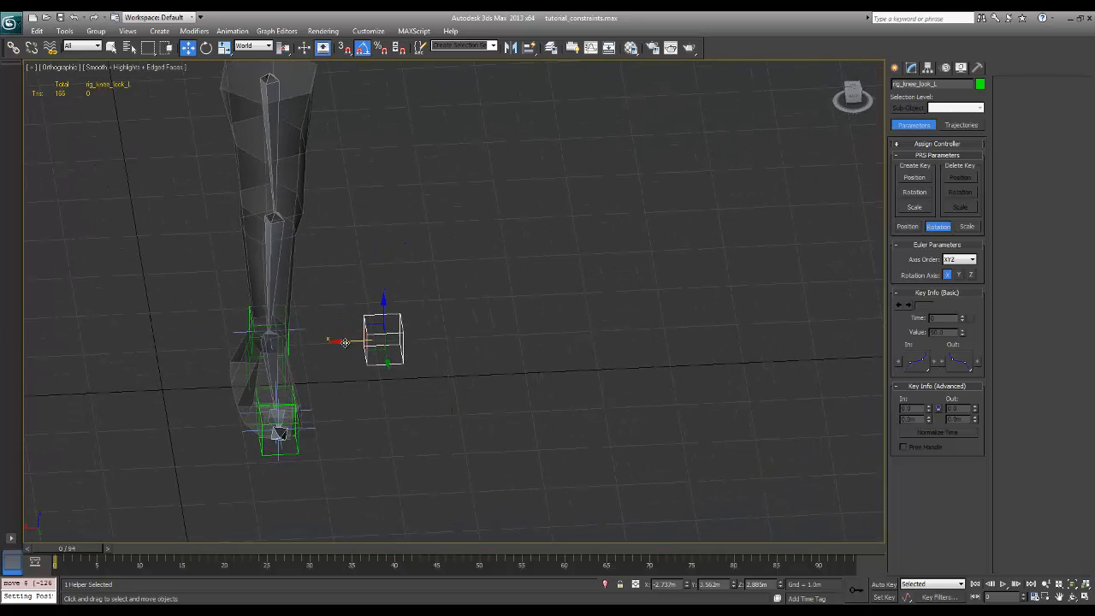
left_click_drag(342, 341, 245, 345)
middle_click_drag(314, 417, 274, 414, "alt")
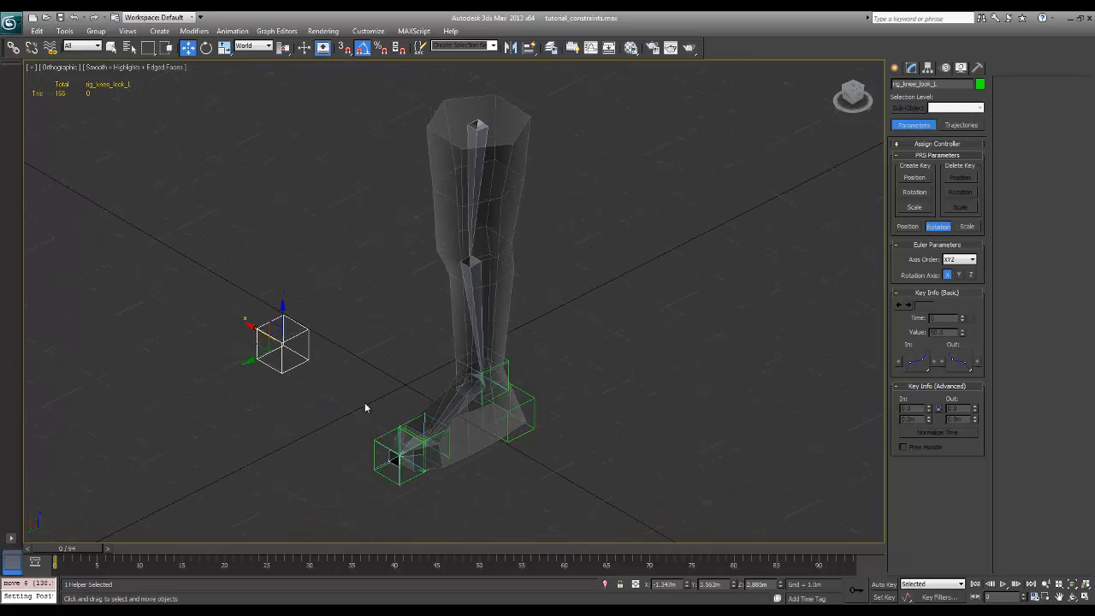
middle_click_drag(364, 408, 400, 388, "alt")
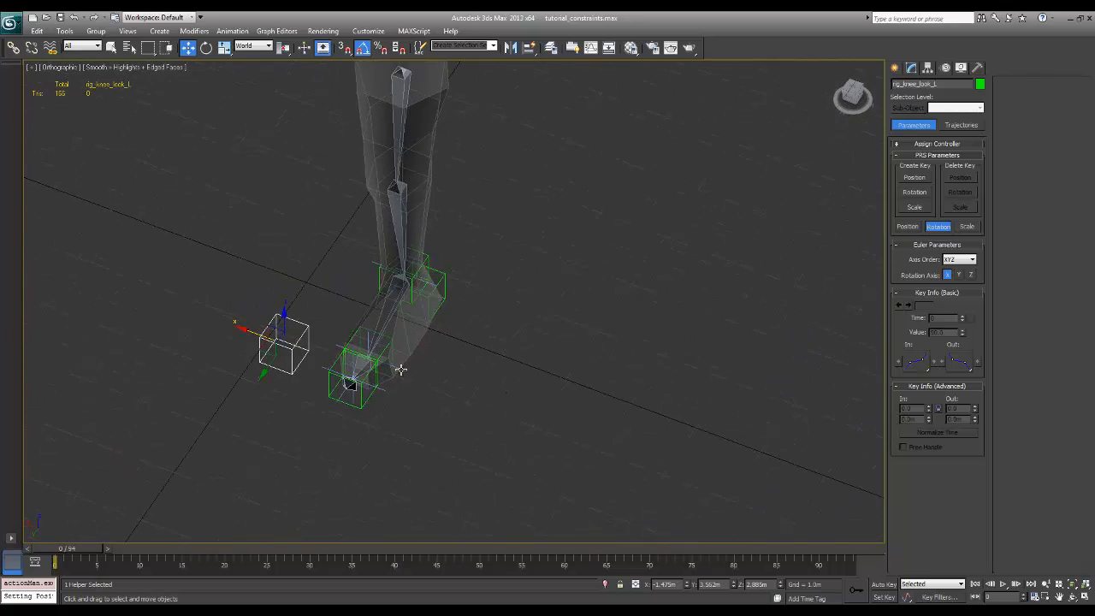
Select the rig_ik_ball_l goal and set its IK solver plane parent space to IK Goal
left_click(400, 369)
middle_click_drag(487, 398, 421, 368, "alt")
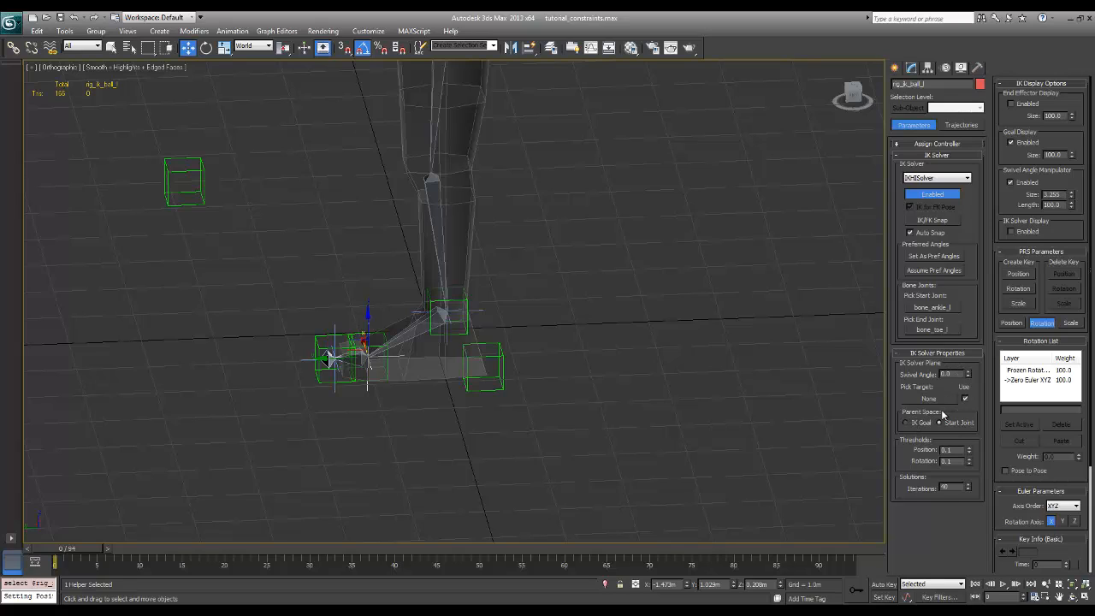
left_click(904, 423)
middle_click_drag(535, 289, 522, 333)
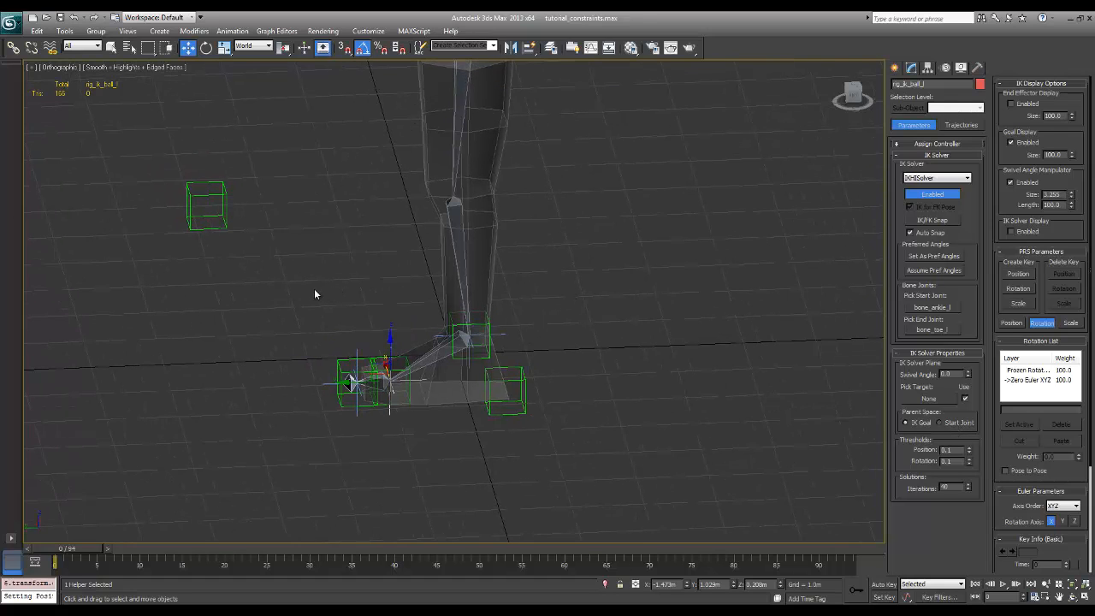
Test the leg again by moving the knee look helper along X, and undo the move
left_click(203, 227)
middle_click_drag(202, 228, 281, 299, "alt")
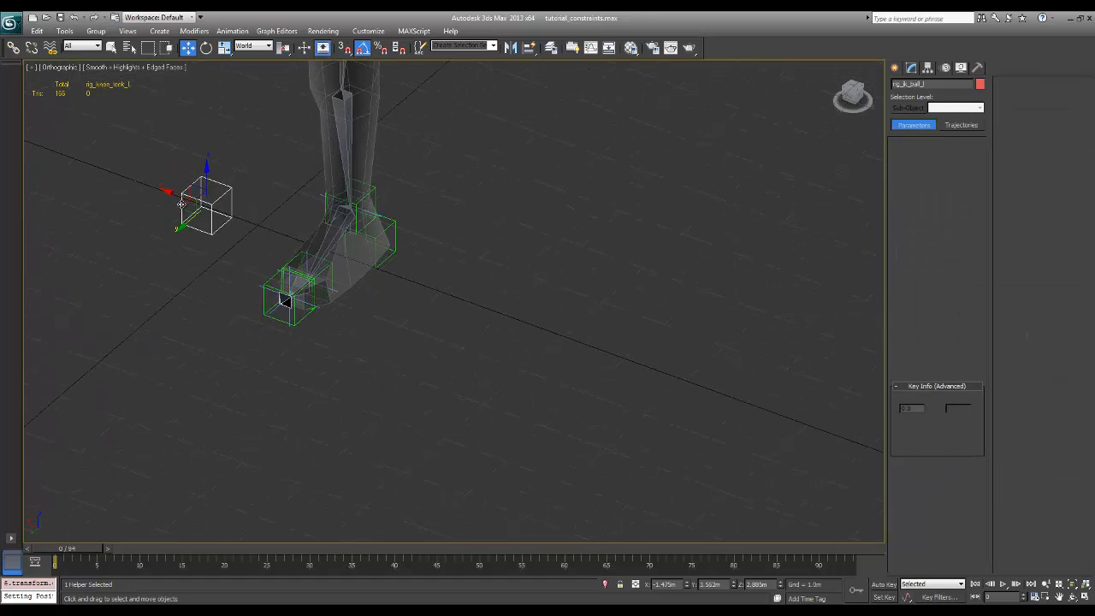
middle_click_drag(182, 194, 244, 265, "alt")
left_click_drag(244, 264, 306, 274)
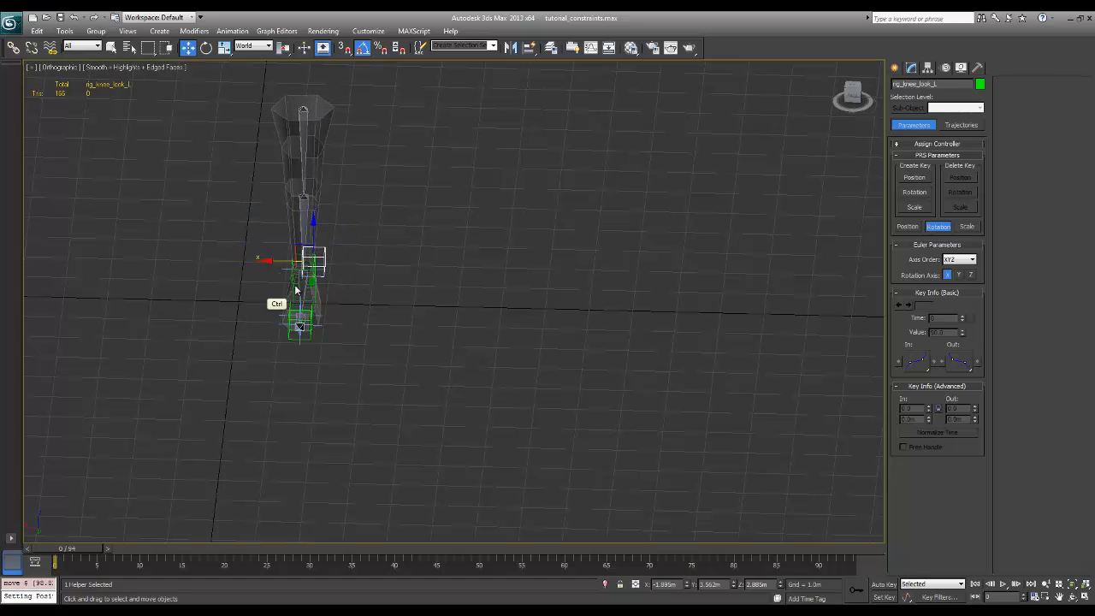
middle_click_drag(307, 273, 520, 318, "alt")
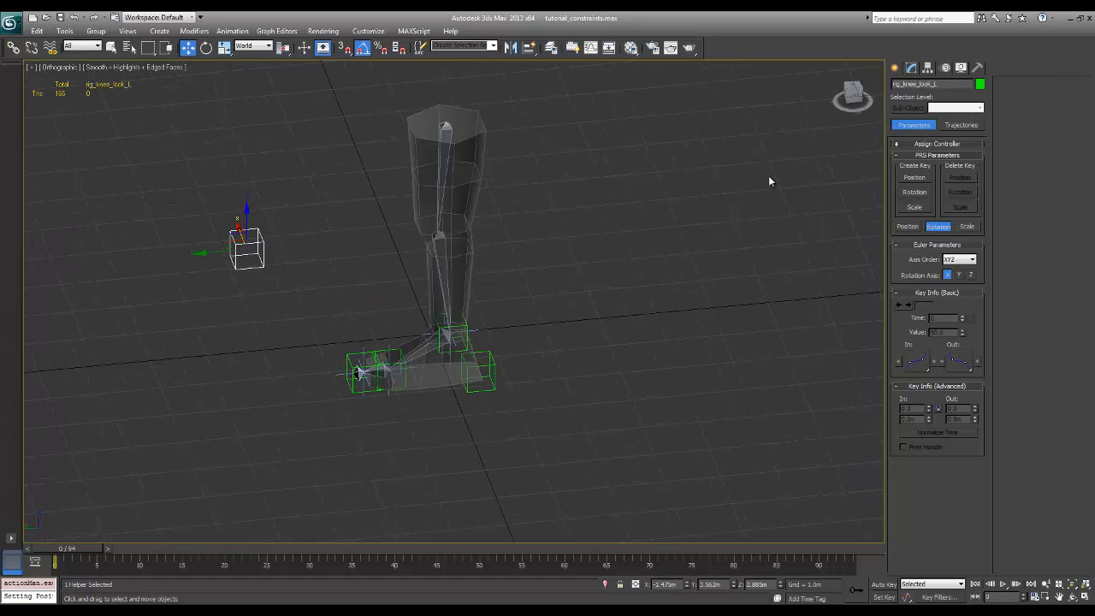
Draw a circle spline with a radius of about 0.88 m around the heel area of the foot in the Top view
left_click(900, 68)
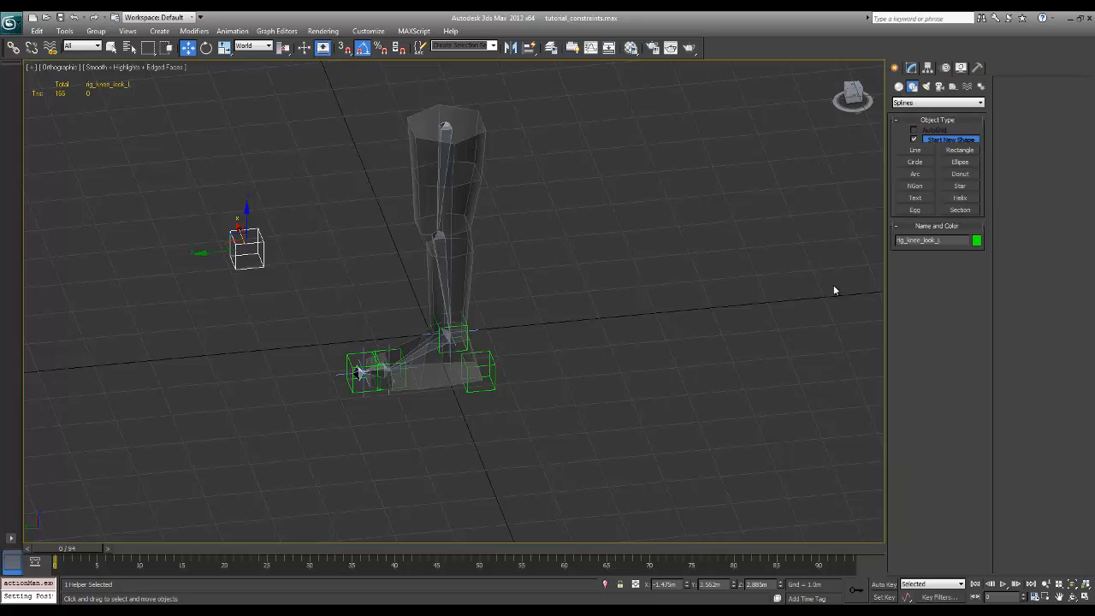
left_click(917, 163)
middle_click_drag(697, 396, 602, 384, "alt")
middle_click_drag(587, 308, 553, 359, "alt")
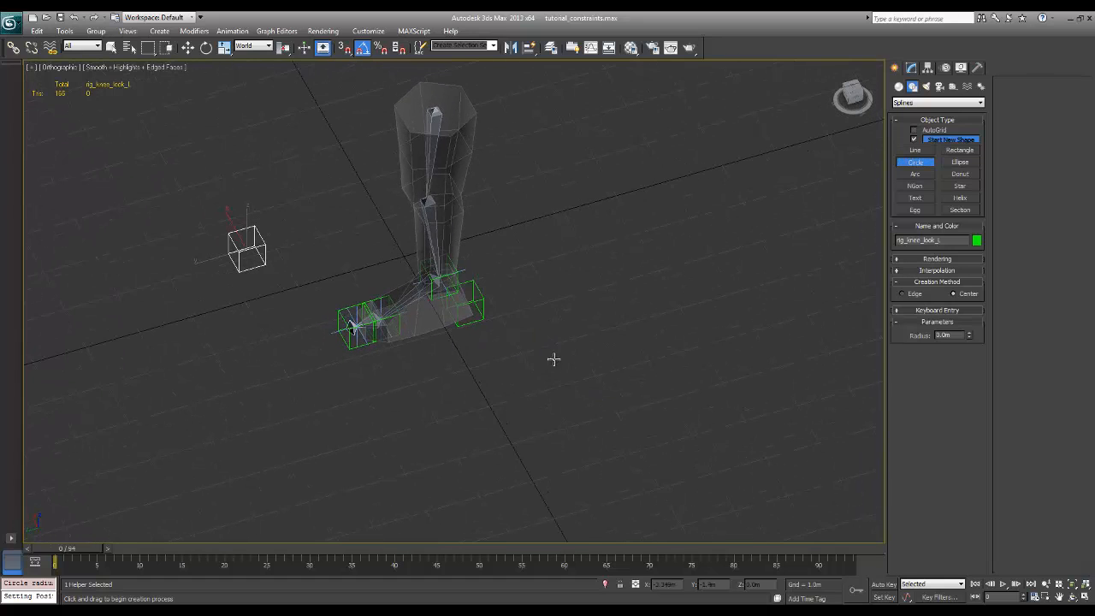
key("t")
middle_click_drag(381, 286, 337, 321, "ctrl+alt")
middle_click_drag(337, 322, 359, 328, "ctrl")
left_click_drag(359, 326, 405, 255)
mouse_move(549, 317)
middle_mouse_down("alt")
mouse_move(625, 274)
mouse_move(606, 245)
mouse_move(587, 245)
mouse_move(555, 309)
middle_mouse_up("alt")
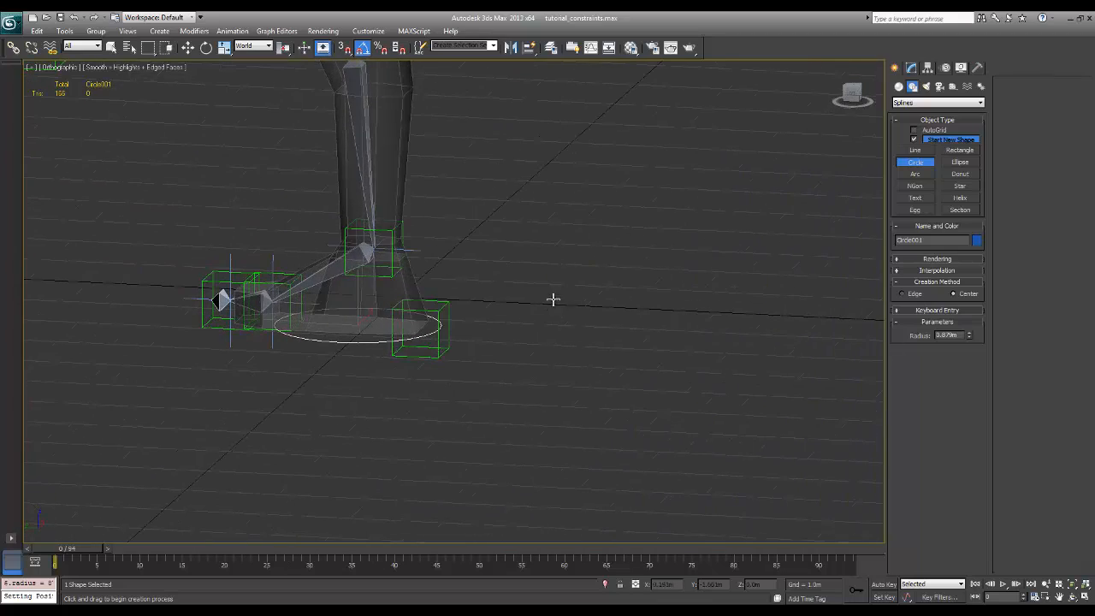
Clone the foot circle straight up along Z to just above the ankle
key("l")
middle_click_drag(629, 283, 636, 362, "alt")
key("w")
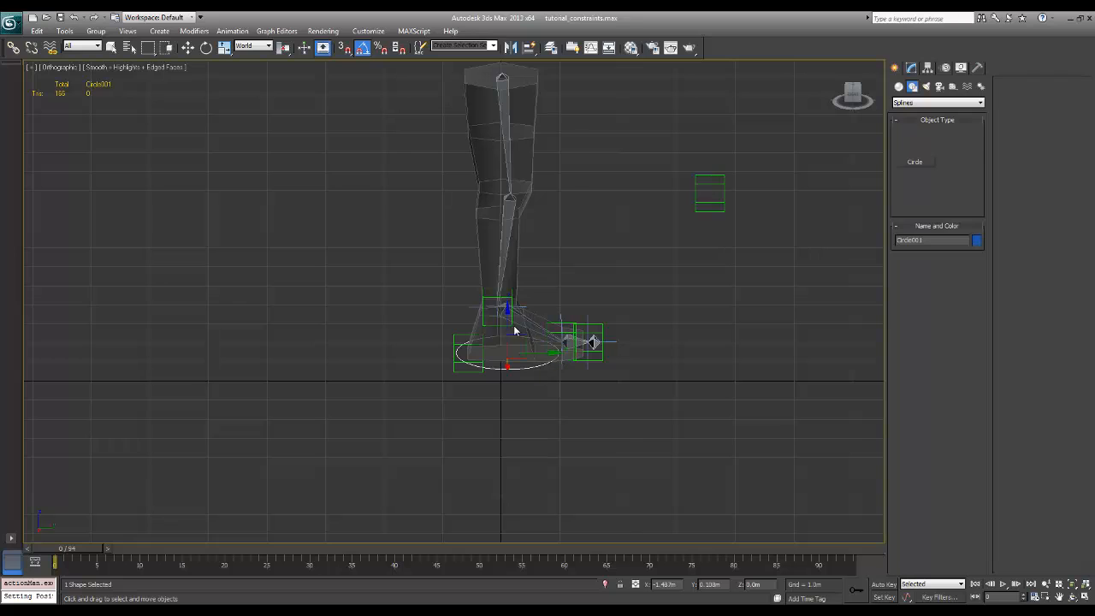
left_click_drag(508, 320, 508, 250, "shift")
left_click(546, 361)
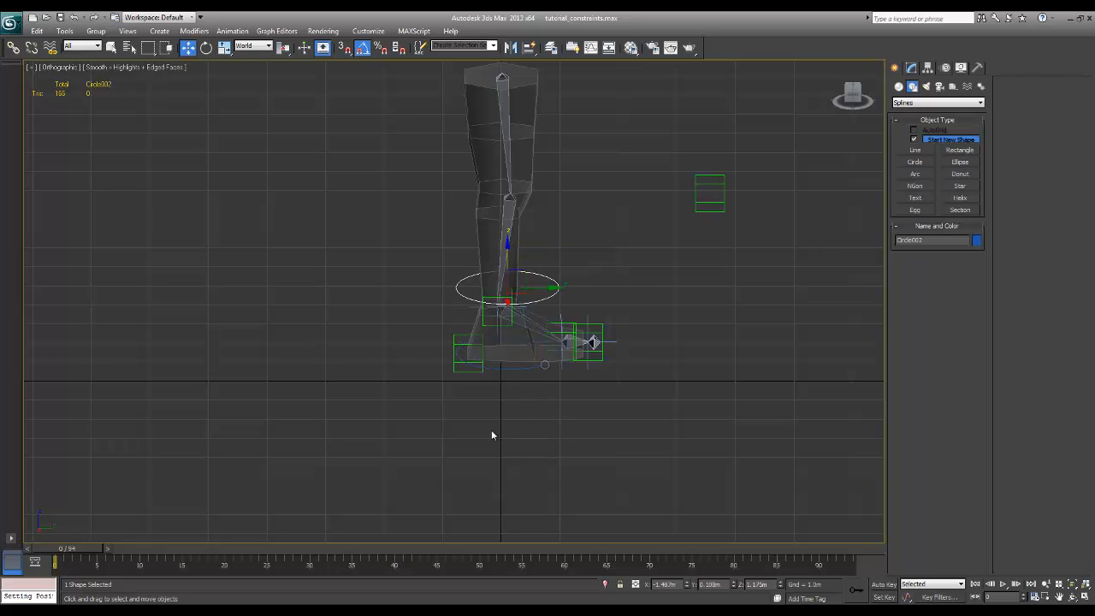
Align the cloned circle to rig_ball_point_l, matching pivot point position and orientation on all three axes
left_click_drag(543, 289, 634, 289)
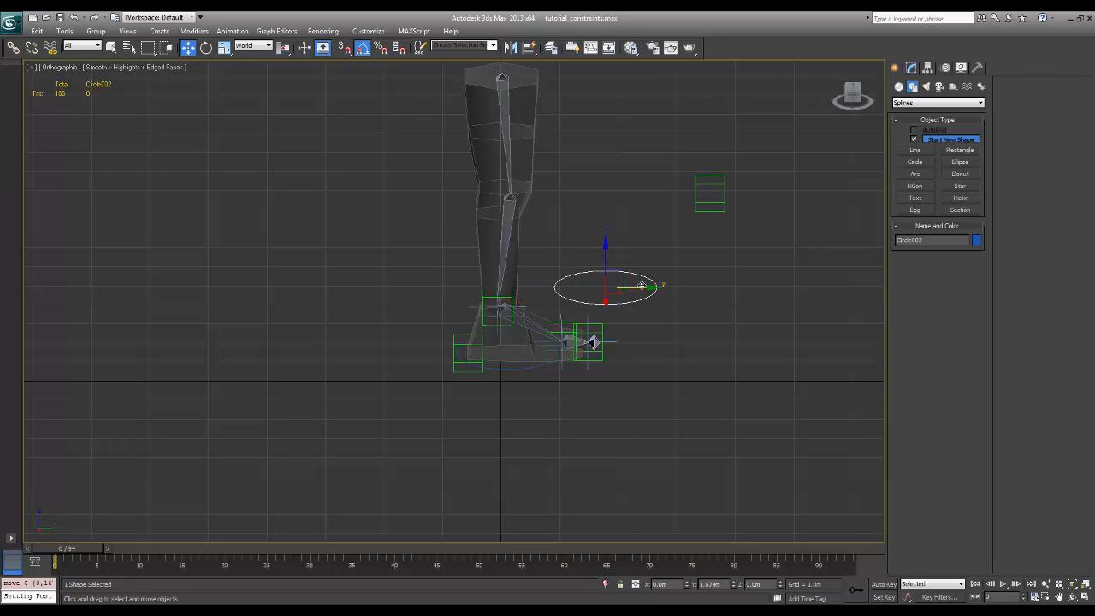
key("e")
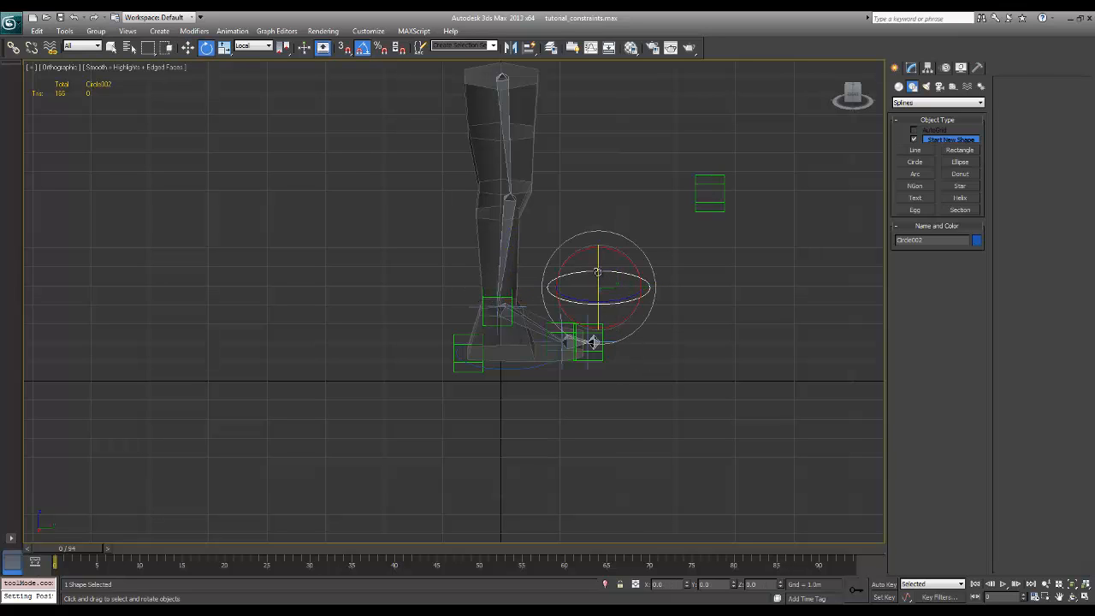
left_click(613, 303)
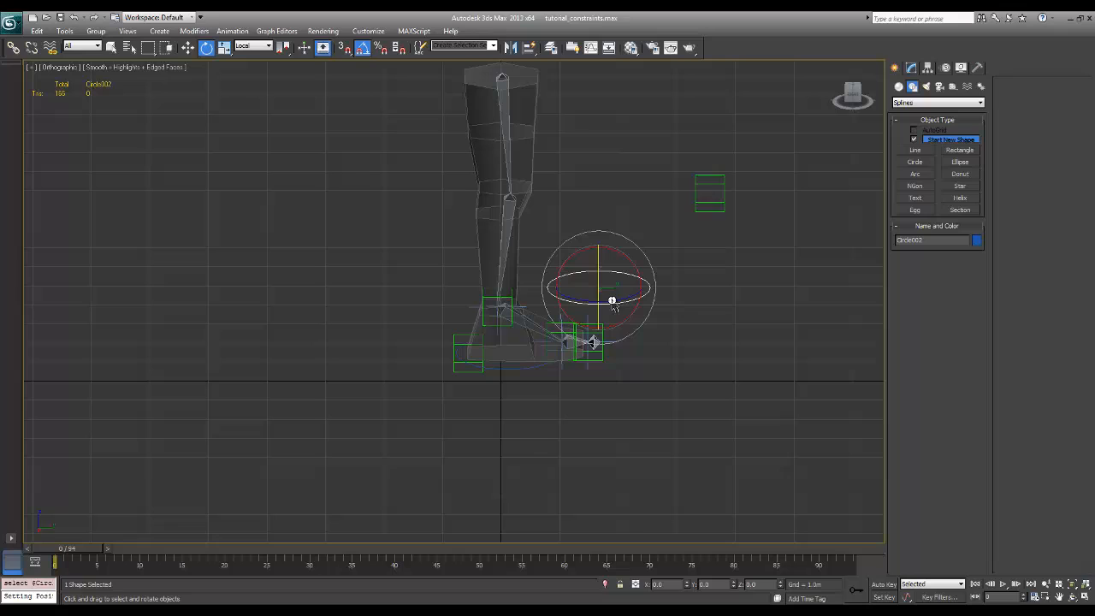
left_click(688, 306)
left_click(643, 296)
key("alt+a")
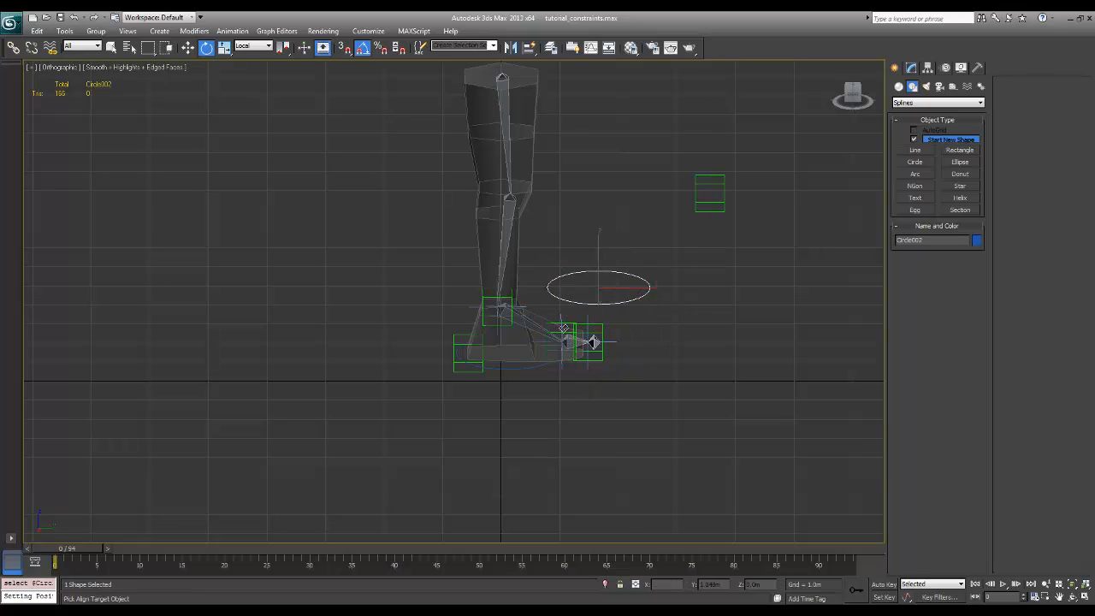
left_click(593, 343)
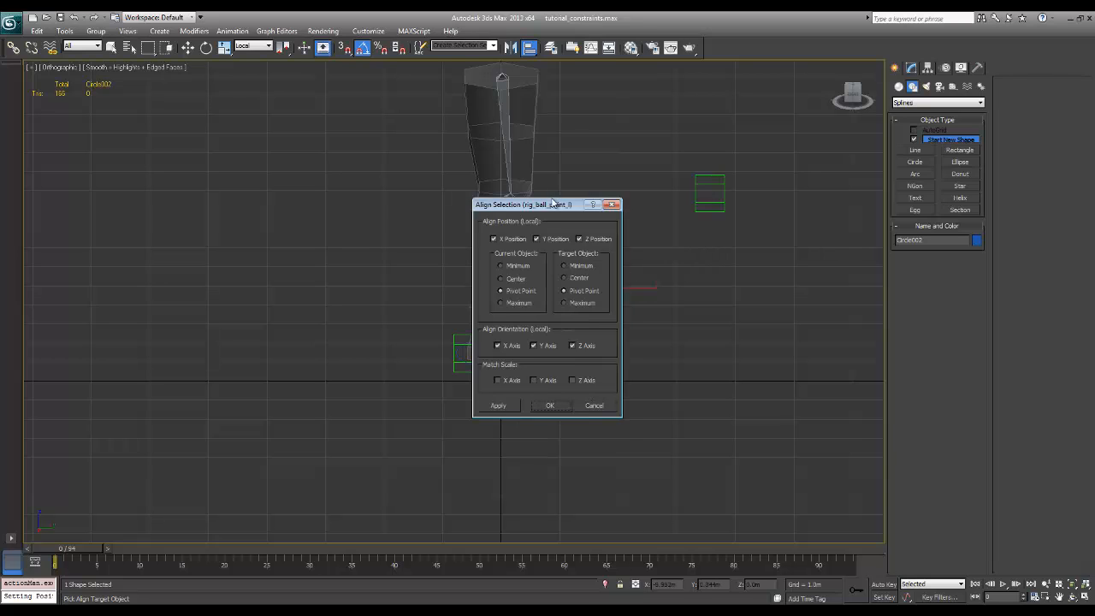
left_click_drag(554, 204, 342, 216)
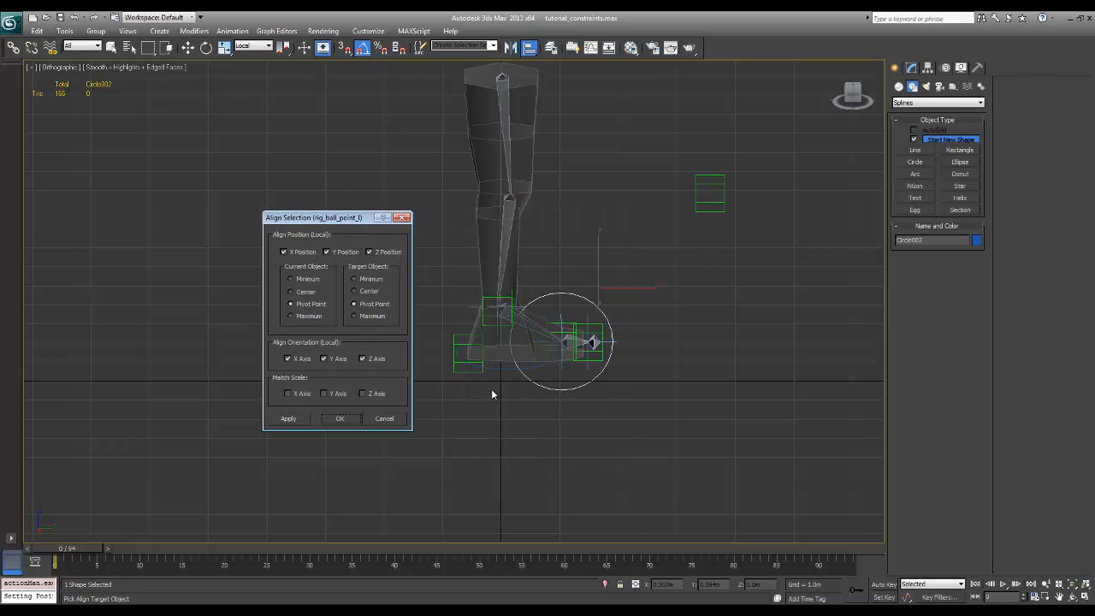
left_click(342, 419)
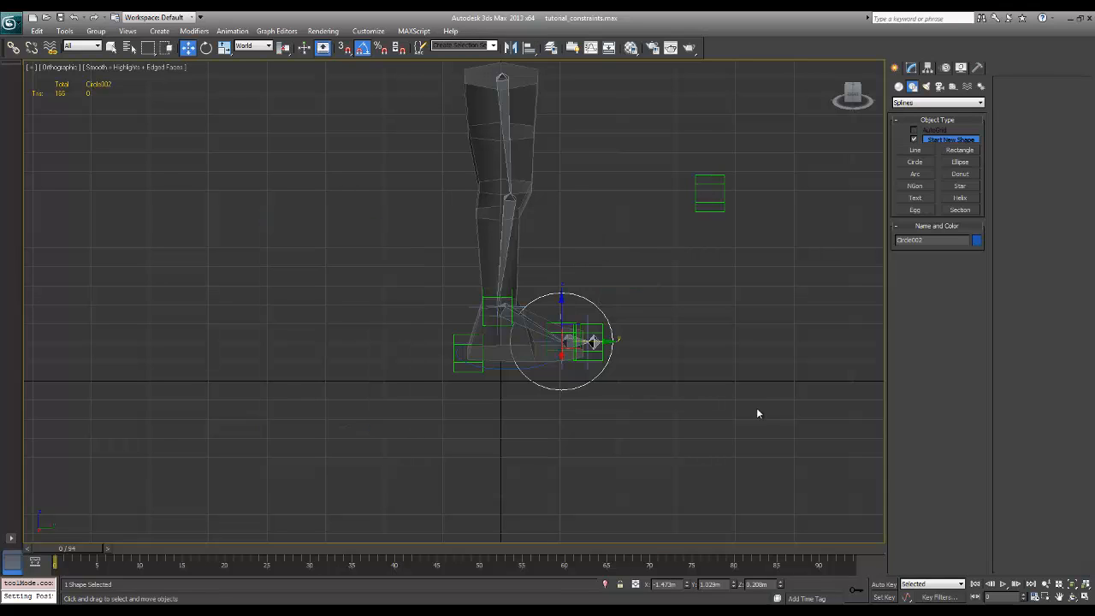
Clone the ball circle forward along Y past the toe
scroll(741, 336, "up", 4, "ctrl")
middle_click_drag(720, 316, 704, 272, "ctrl")
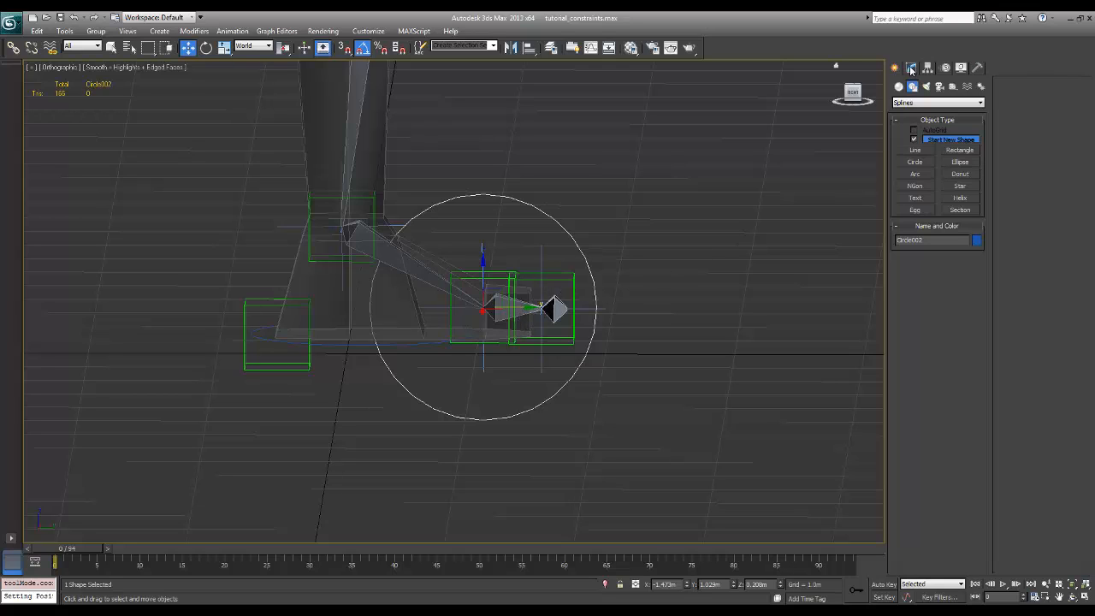
mouse_move(518, 306)
left_mouse_down("shift")
mouse_move(646, 302)
mouse_move(617, 303)
left_mouse_up("shift")
left_click(548, 361)
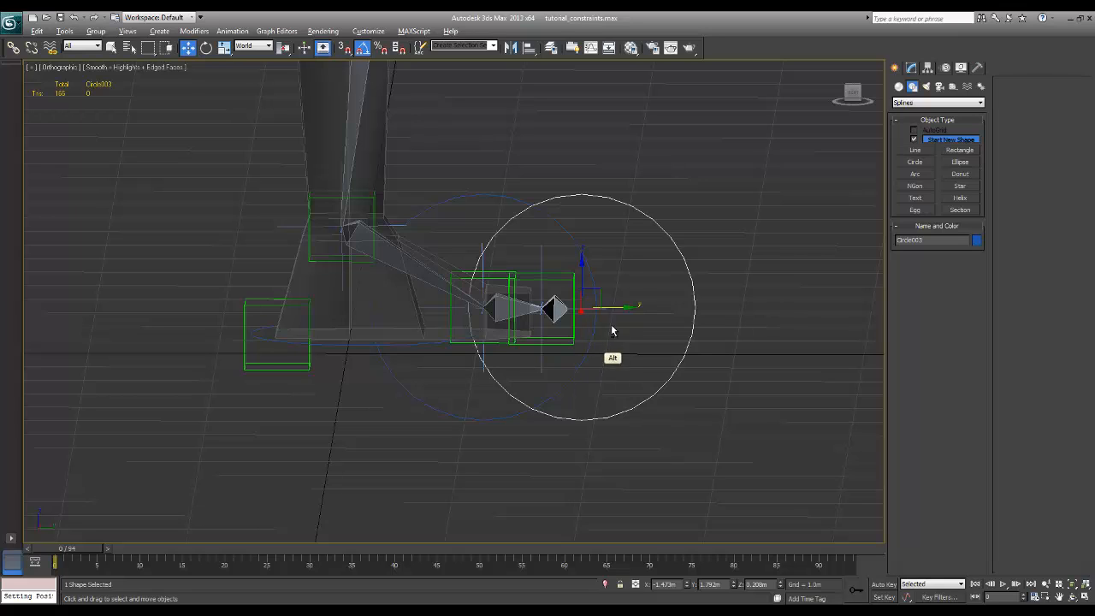
Align the new circle to rig_toe_point_l by pivot position and orientation on all axes, and open its circle parameters
key("alt+a")
left_click(572, 280)
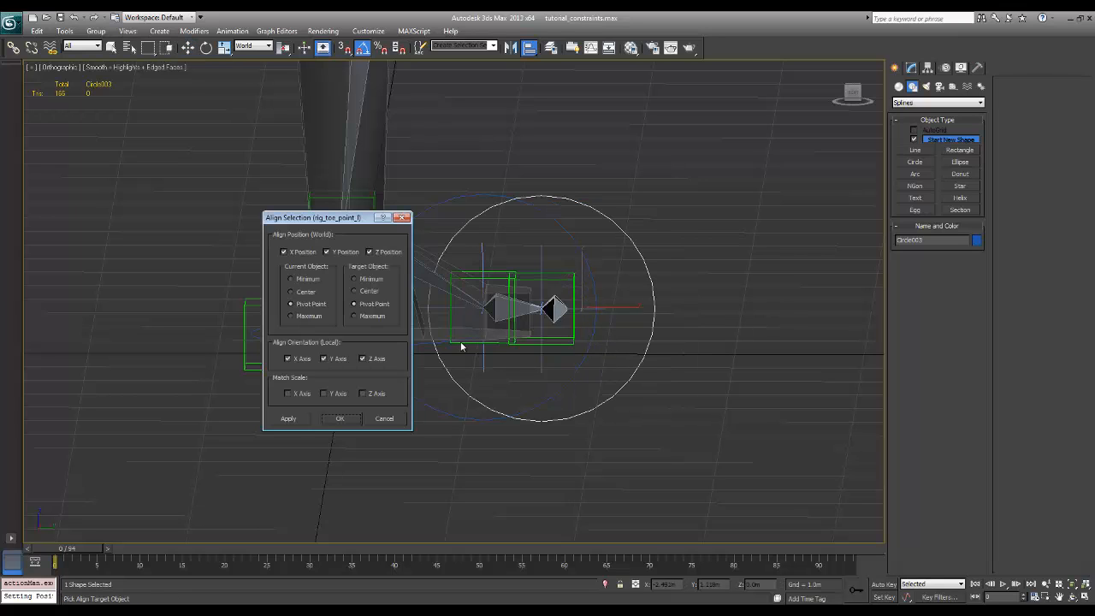
left_click(339, 419)
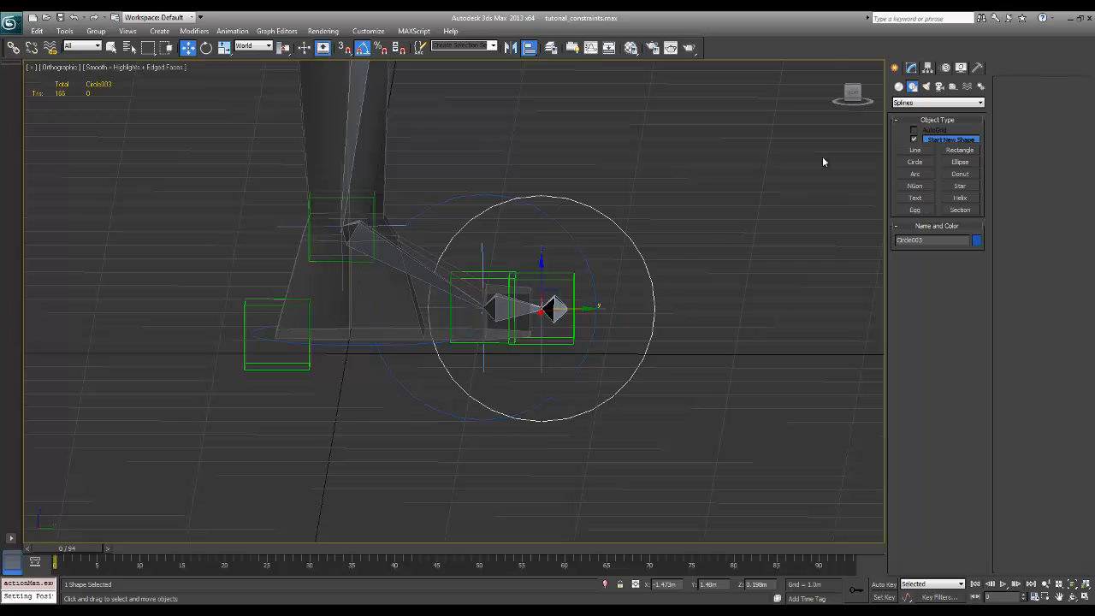
left_click(911, 67)
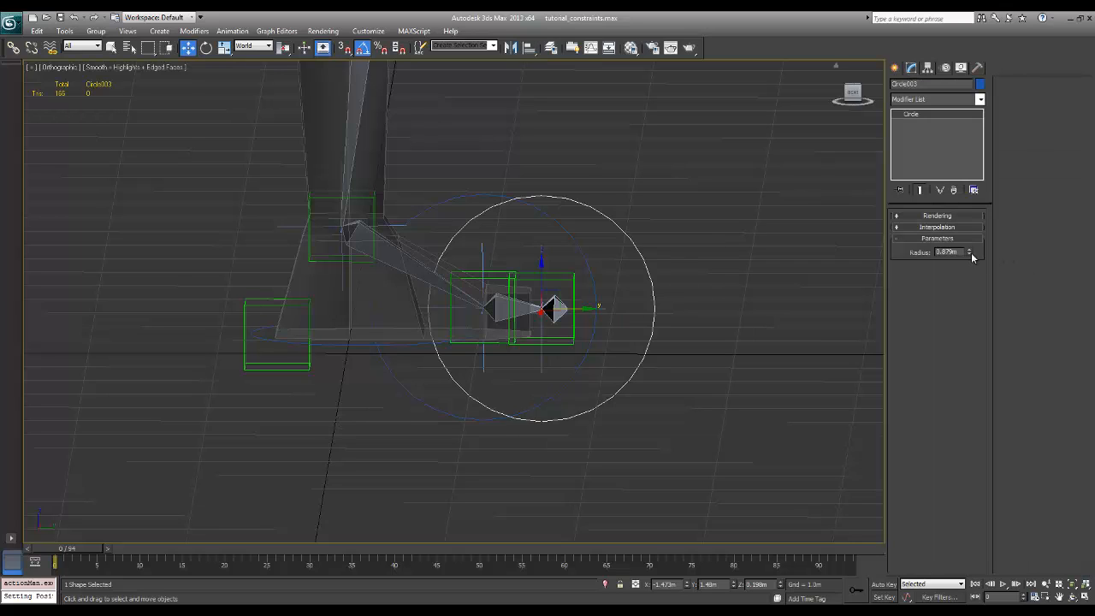
Reduce the radius of the toe circle to about 0.49 m and the ball circle to about 0.47 m
left_click_drag(971, 253, 961, 274)
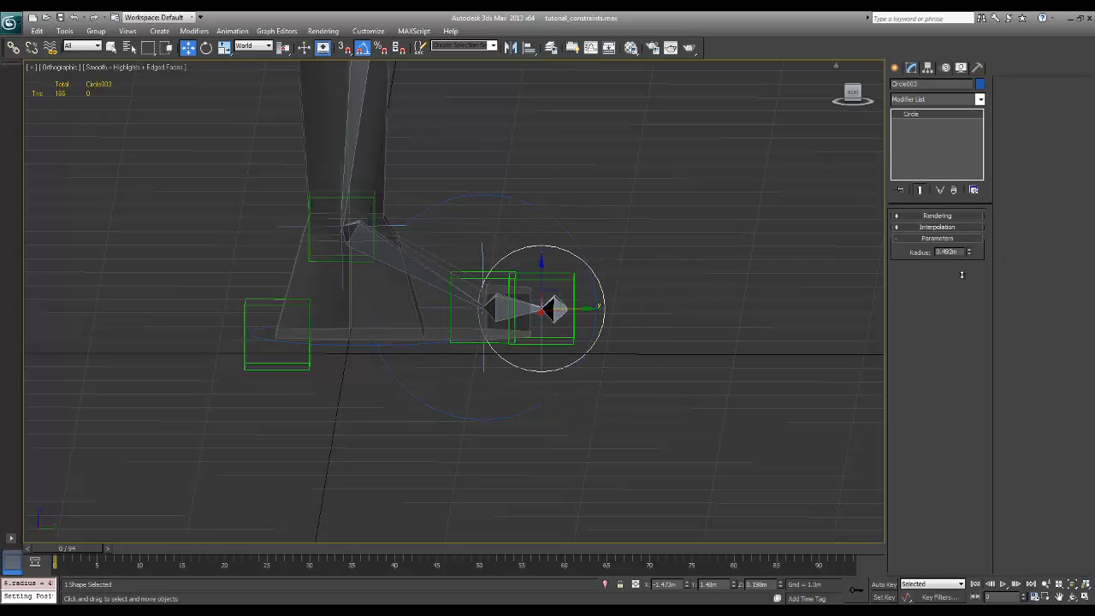
left_click(540, 211)
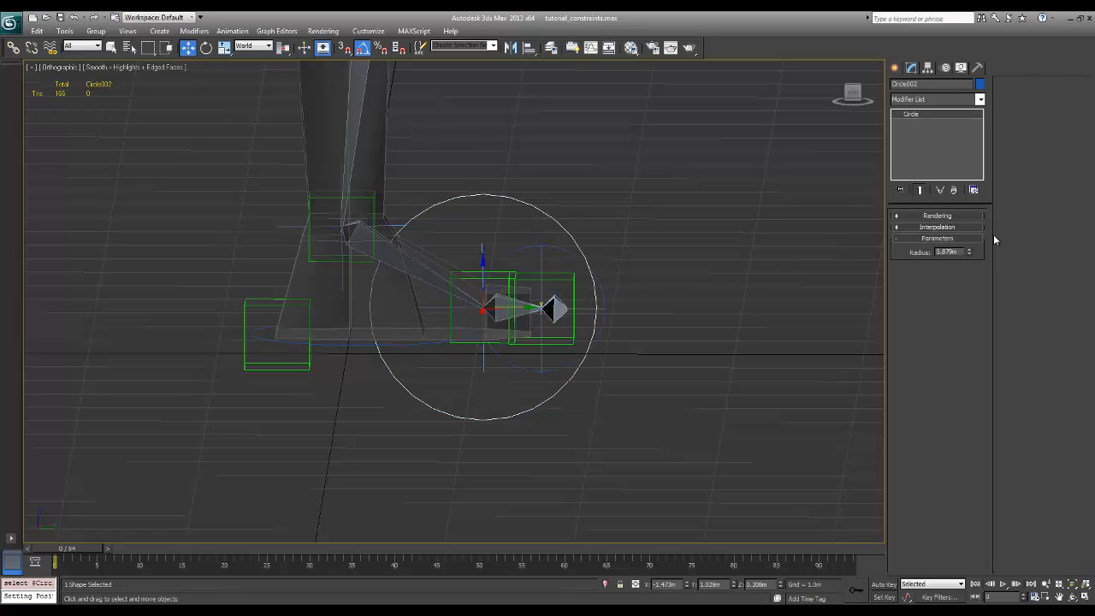
left_click_drag(974, 253, 972, 274)
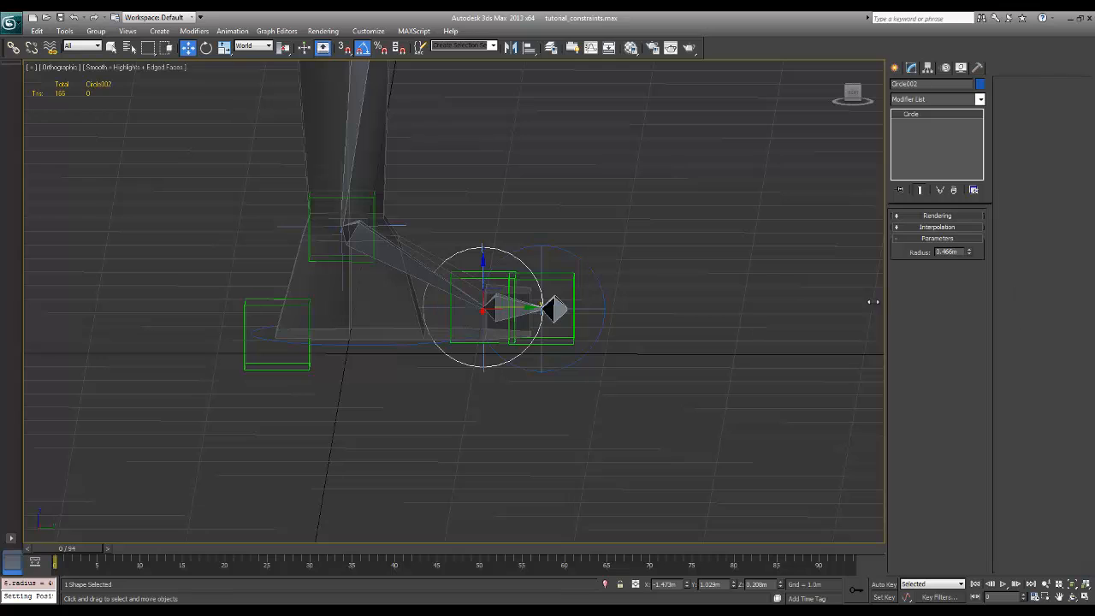
left_click(597, 277)
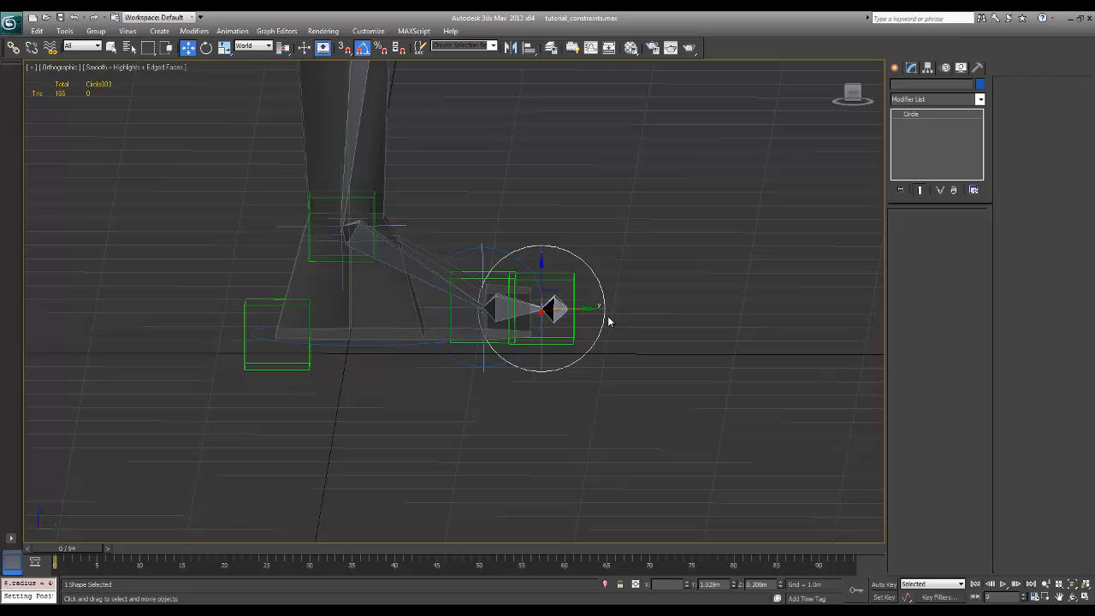
left_click(503, 256)
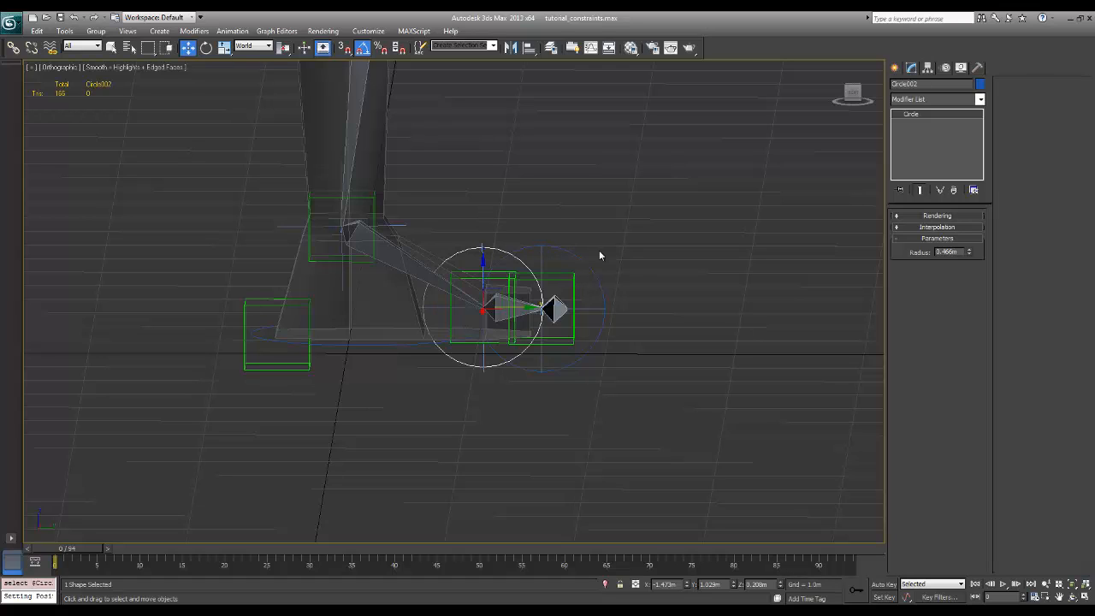
left_click_drag(615, 259, 585, 297)
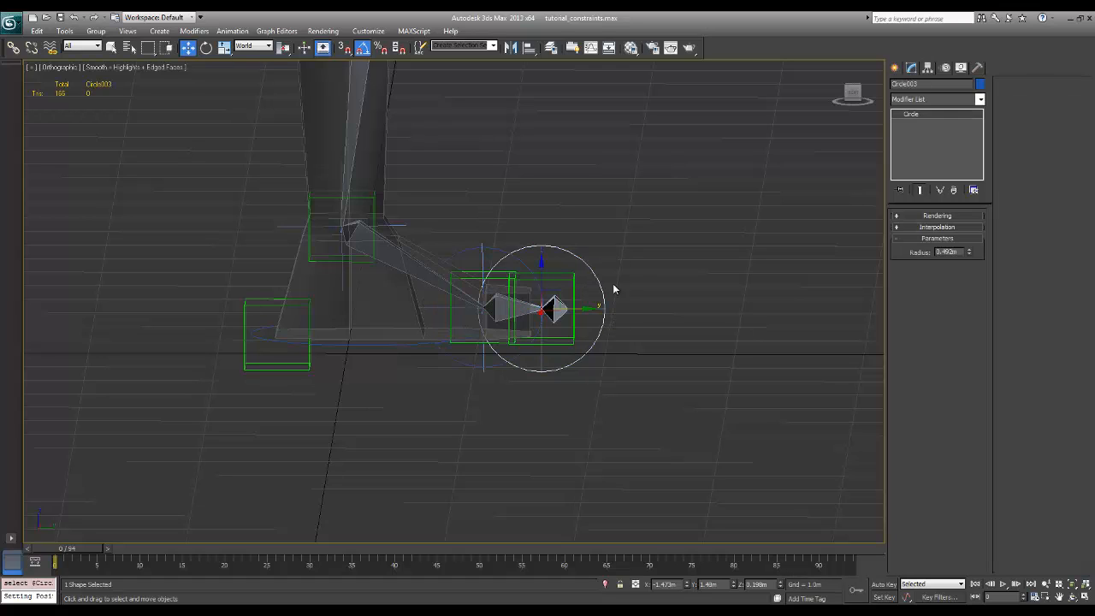
left_click(614, 284)
left_click_drag(510, 264, 515, 229)
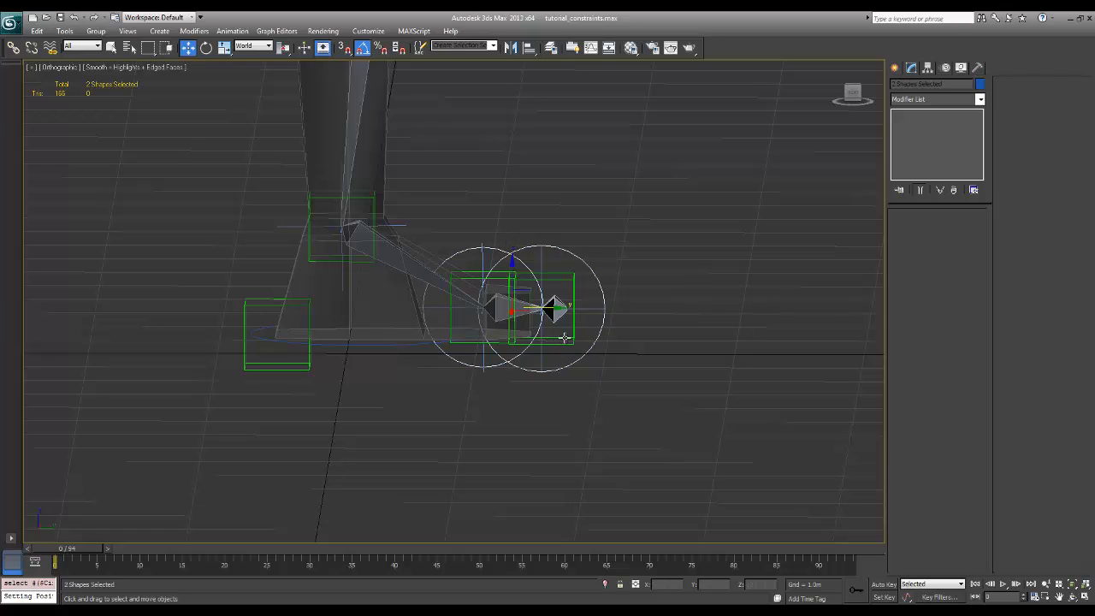
left_click(630, 214)
Convert the ball circle to an editable spline and select its closed curve at Spline sub-object level
left_click(493, 250)
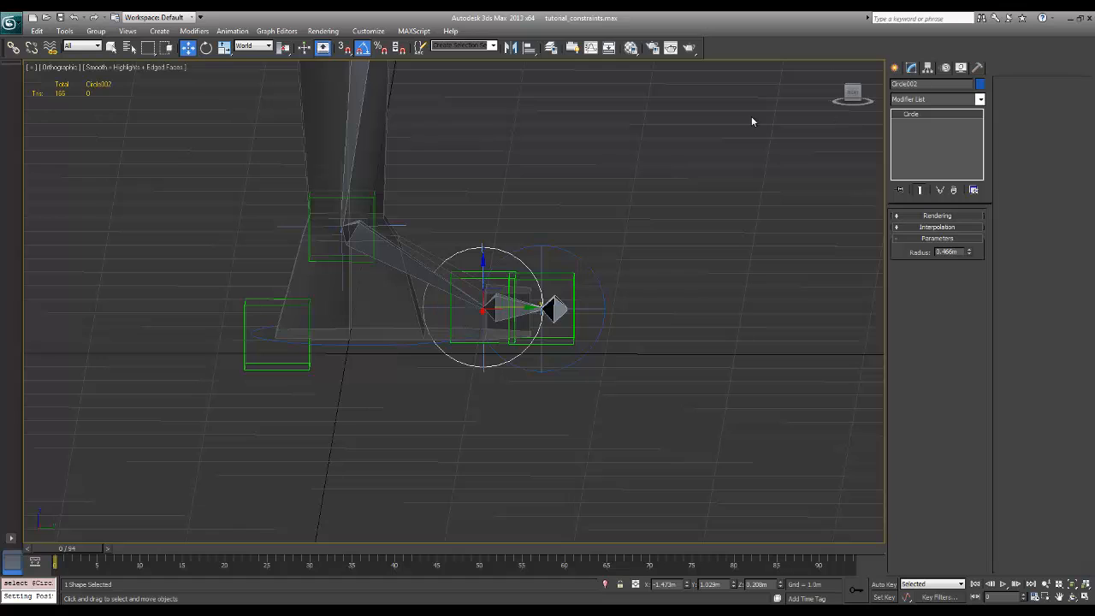
right_click(495, 249)
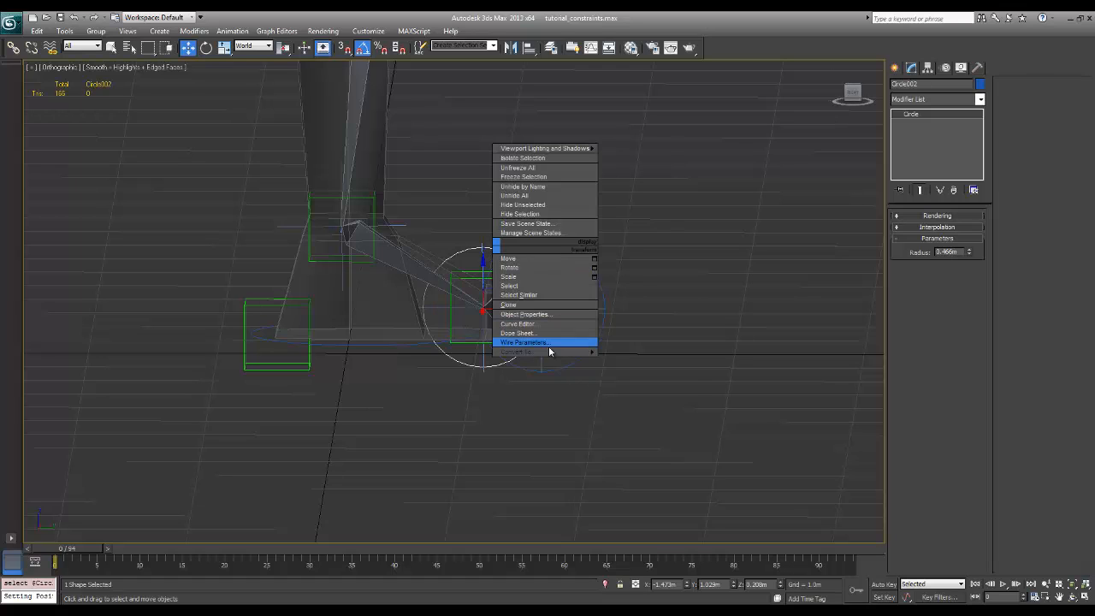
mouse_move(578, 352)
left_click(665, 352)
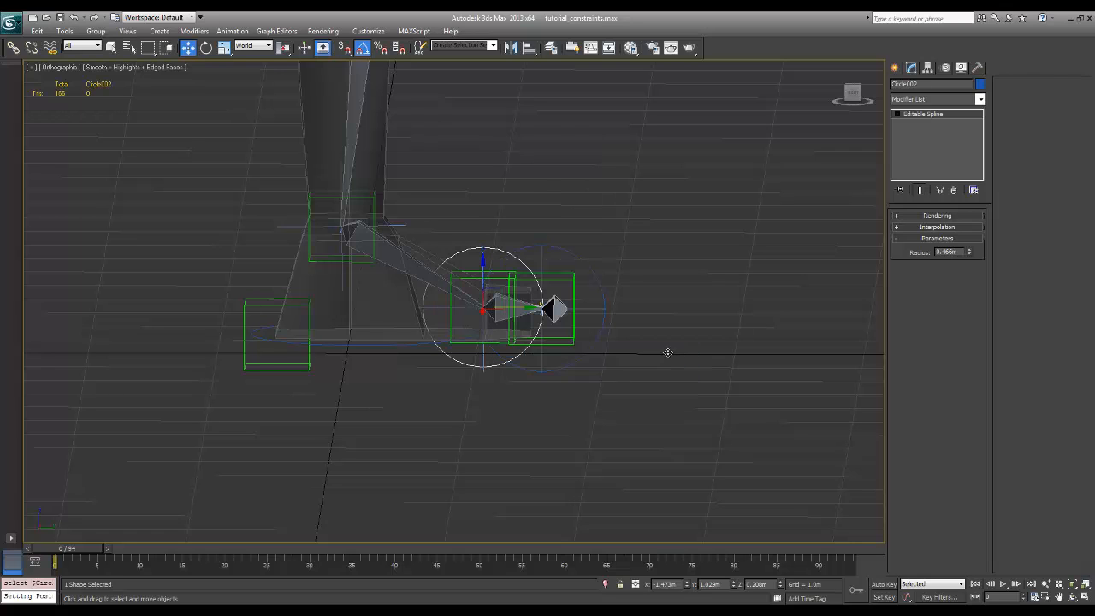
left_click(952, 254)
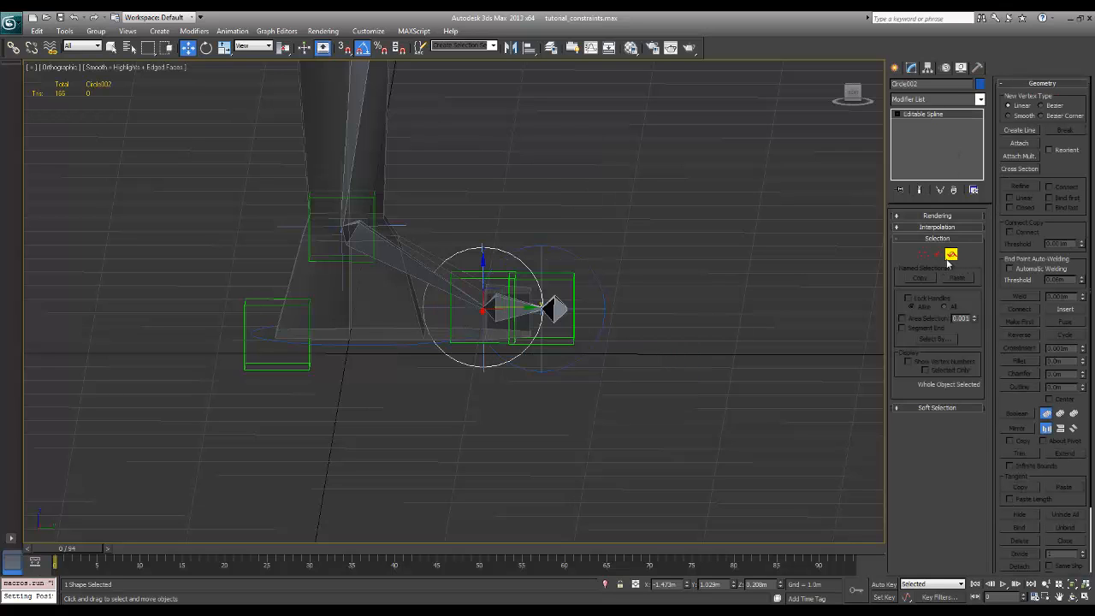
left_click(498, 250)
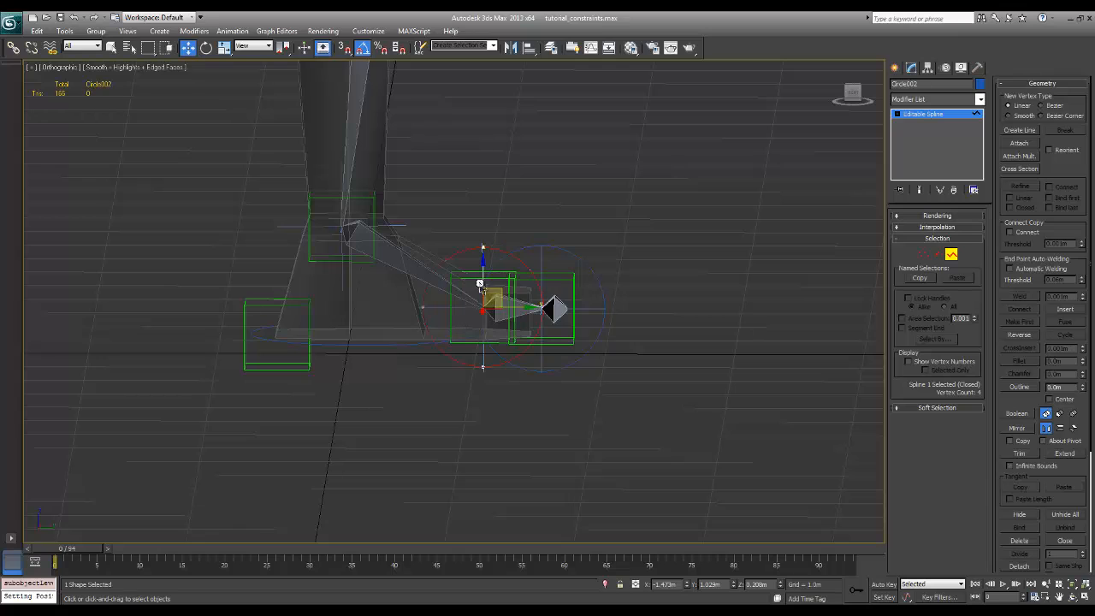
Raise the ball circle's spline along Z above the ball joint, scale it down uniformly, and exit Spline sub-object level
left_click_drag(485, 274, 485, 257)
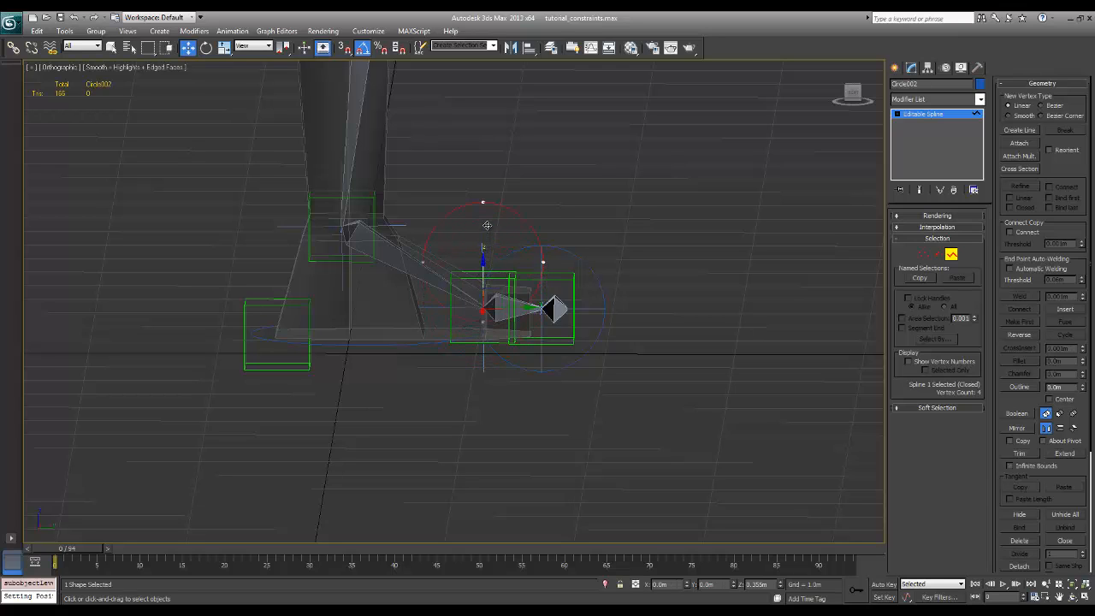
left_click_drag(488, 217, 498, 202)
left_click_drag(498, 198, 498, 196)
key("e")
key("r")
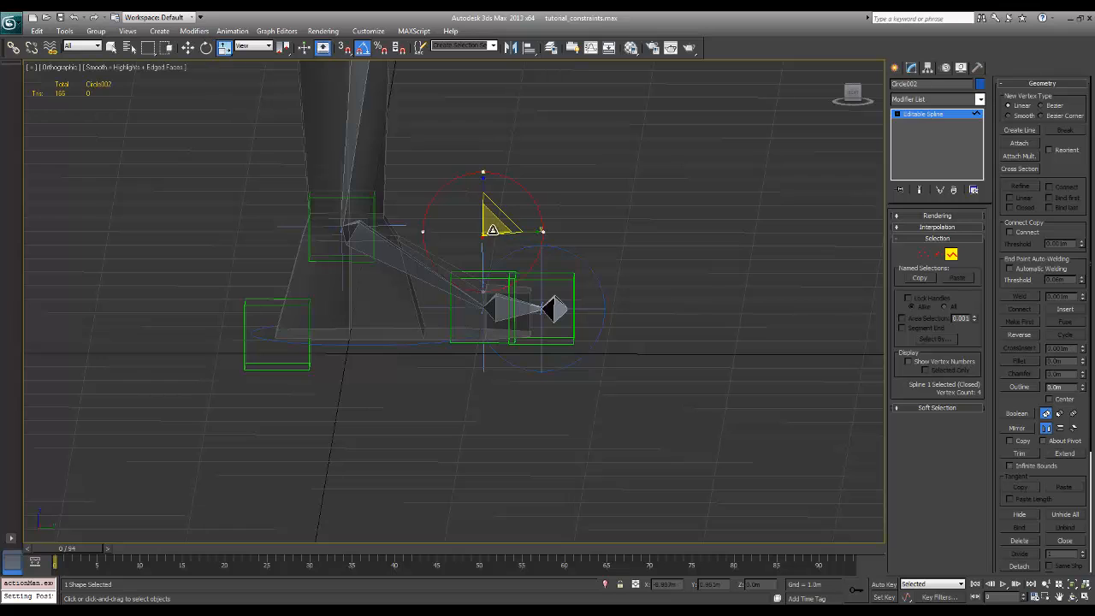
left_click_drag(493, 229, 502, 252)
left_click(952, 255)
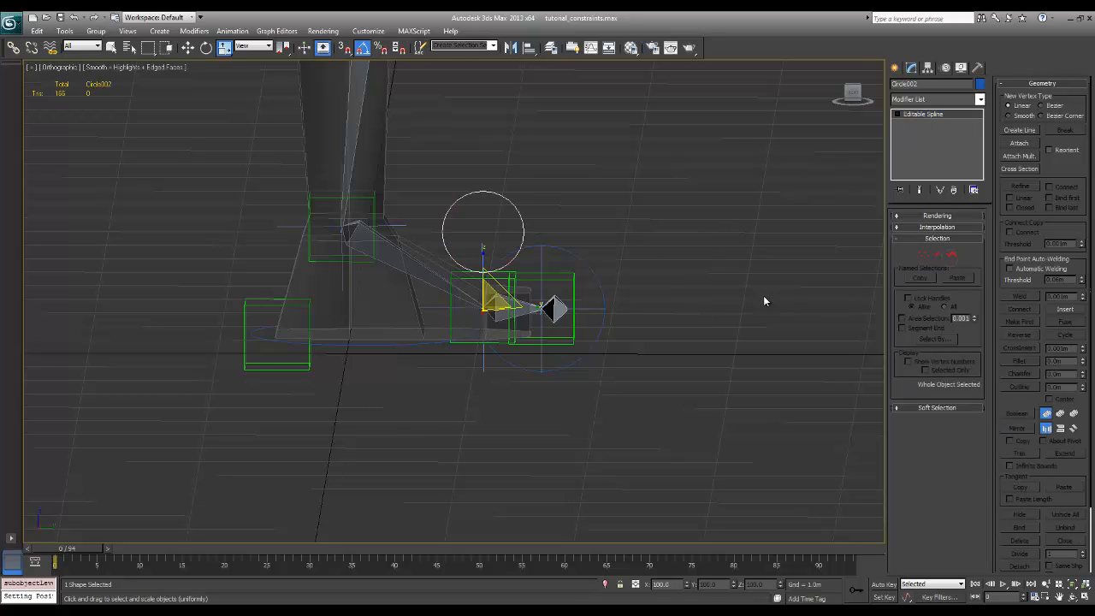
Convert the toe circle to an editable spline and select its closed curve at Spline sub-object level
left_click(586, 265)
right_click(591, 271)
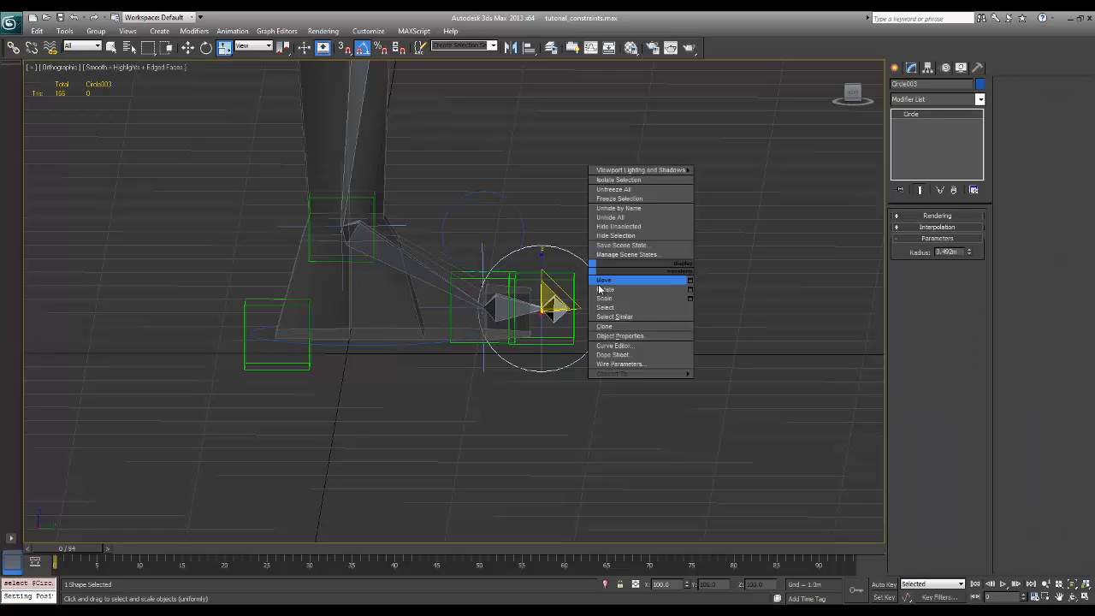
mouse_move(642, 373)
left_click(741, 374)
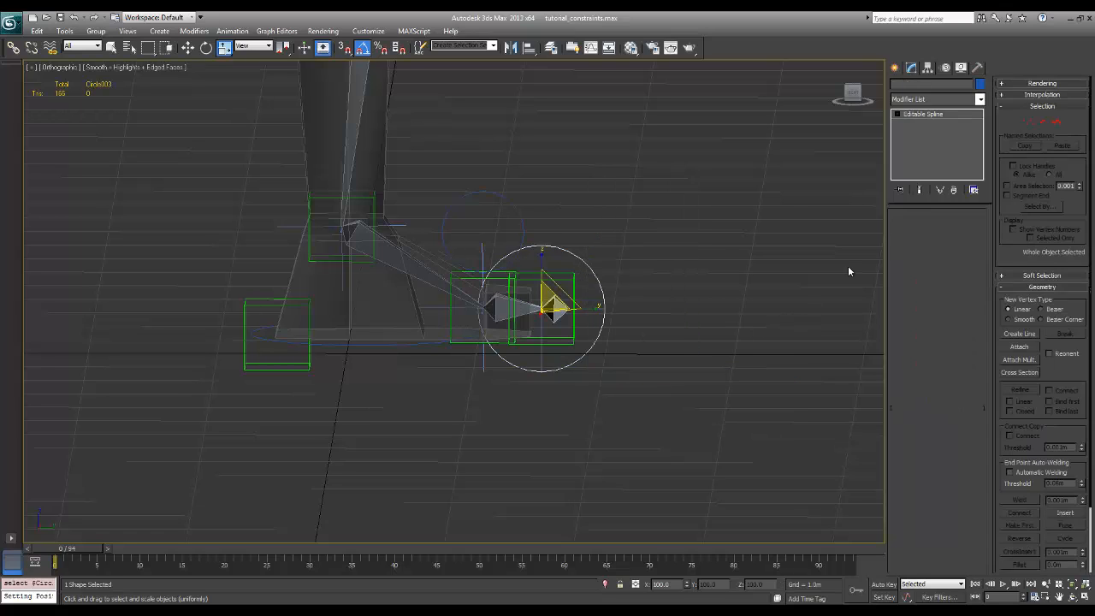
left_click(952, 255)
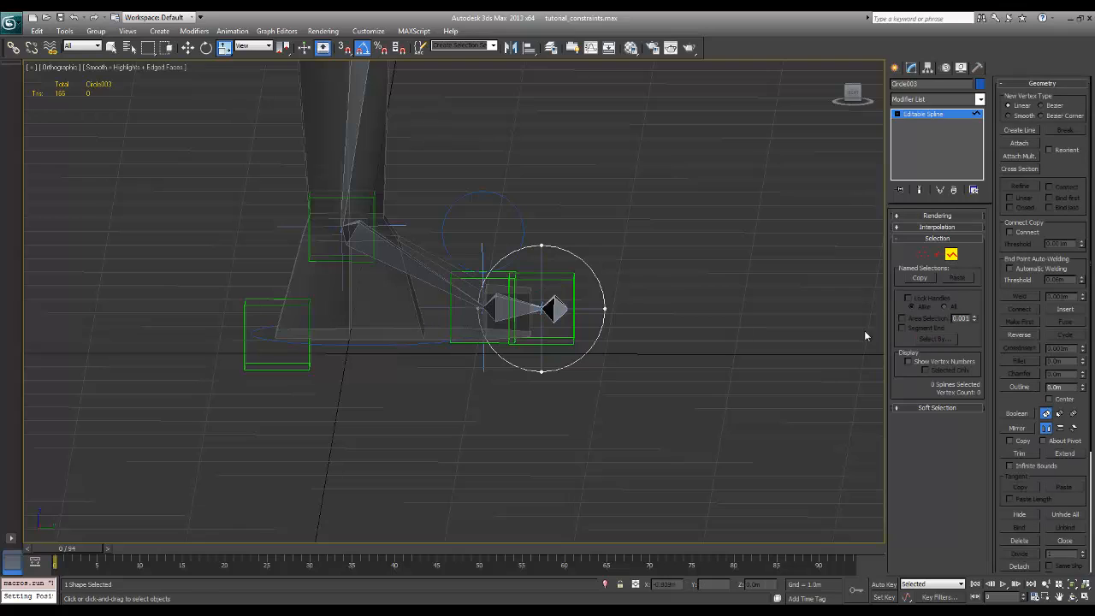
left_click(588, 271)
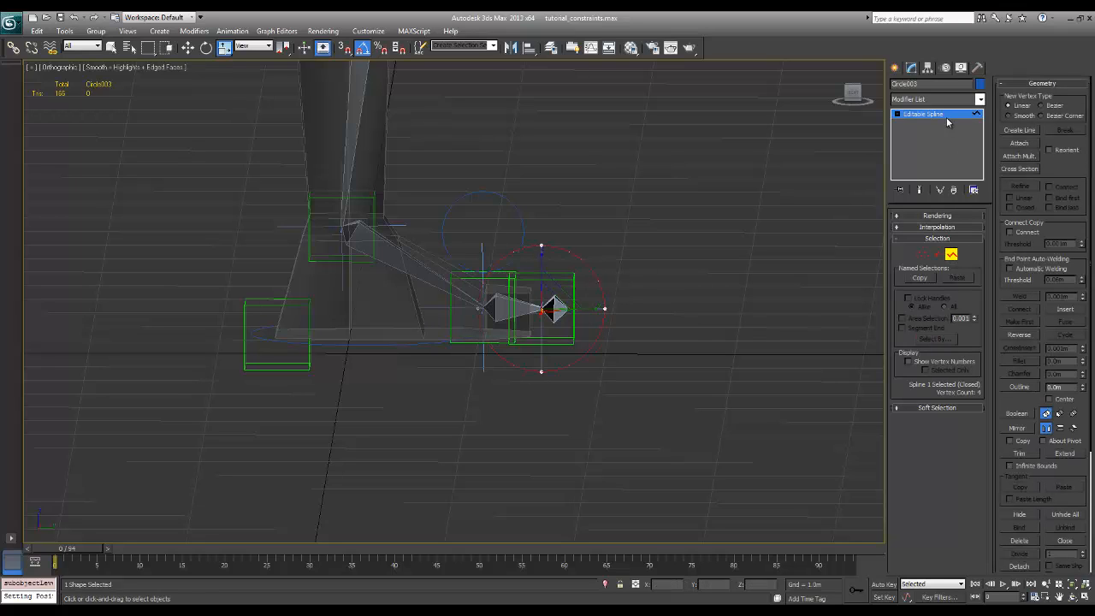
Move the toe circle's spline above the toe tip, scale it to about half size, and exit Spline sub-object level
key("w")
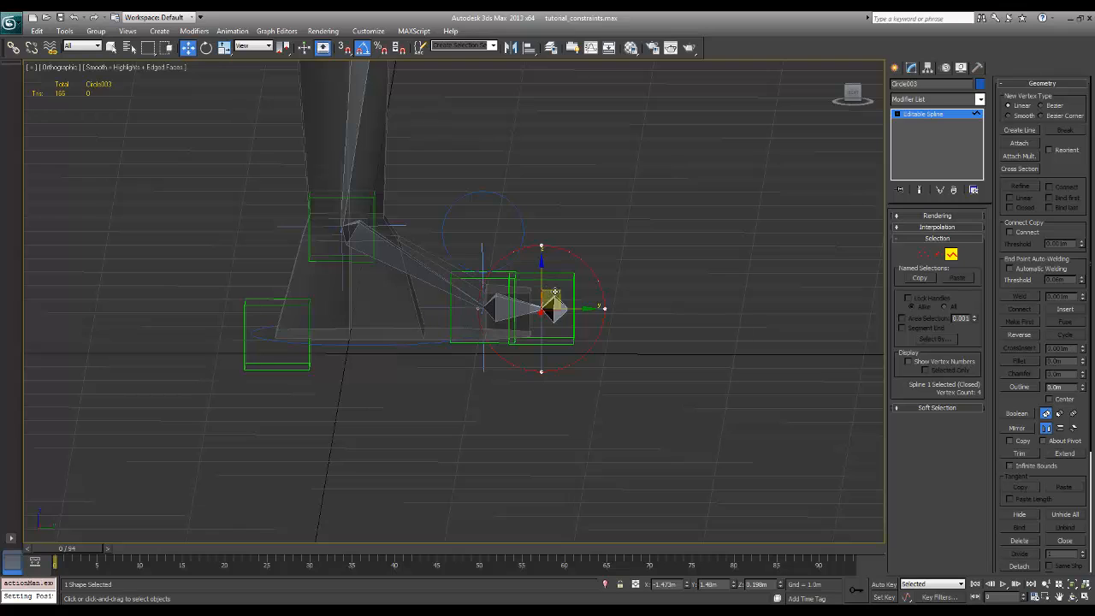
mouse_move(556, 291)
left_mouse_down()
mouse_move(581, 244)
mouse_move(560, 313)
mouse_move(552, 309)
left_mouse_up()
key("r")
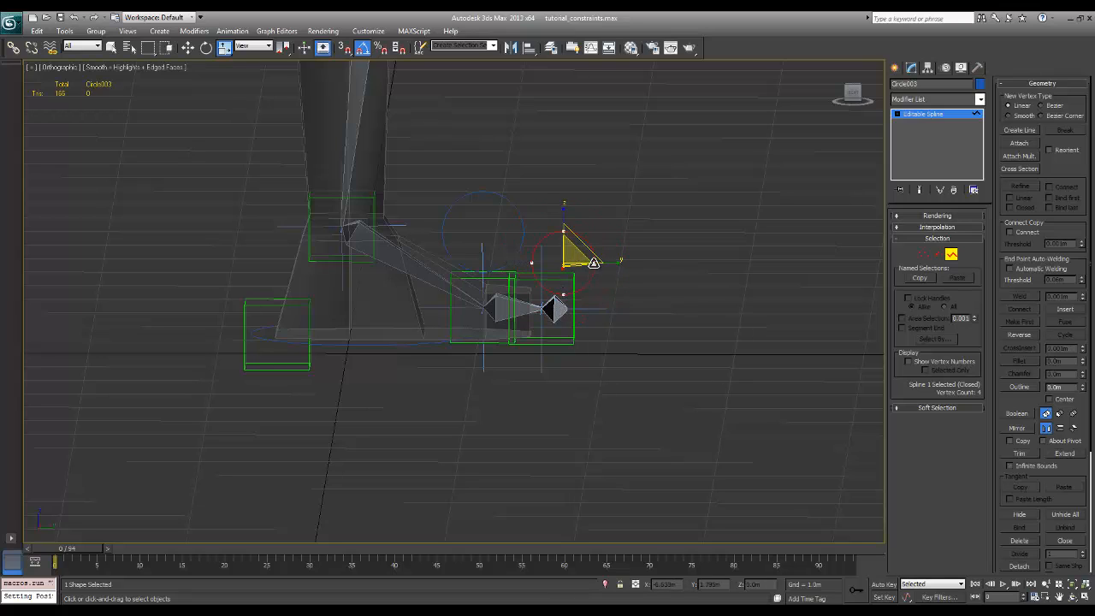
key("w")
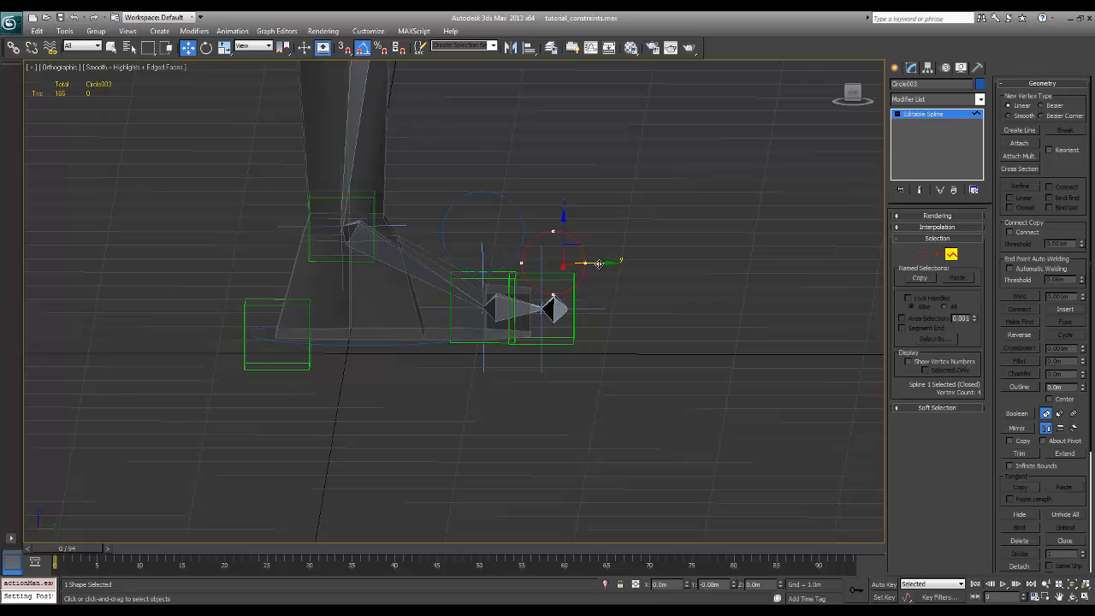
left_click_drag(600, 264, 598, 263)
left_click(952, 255)
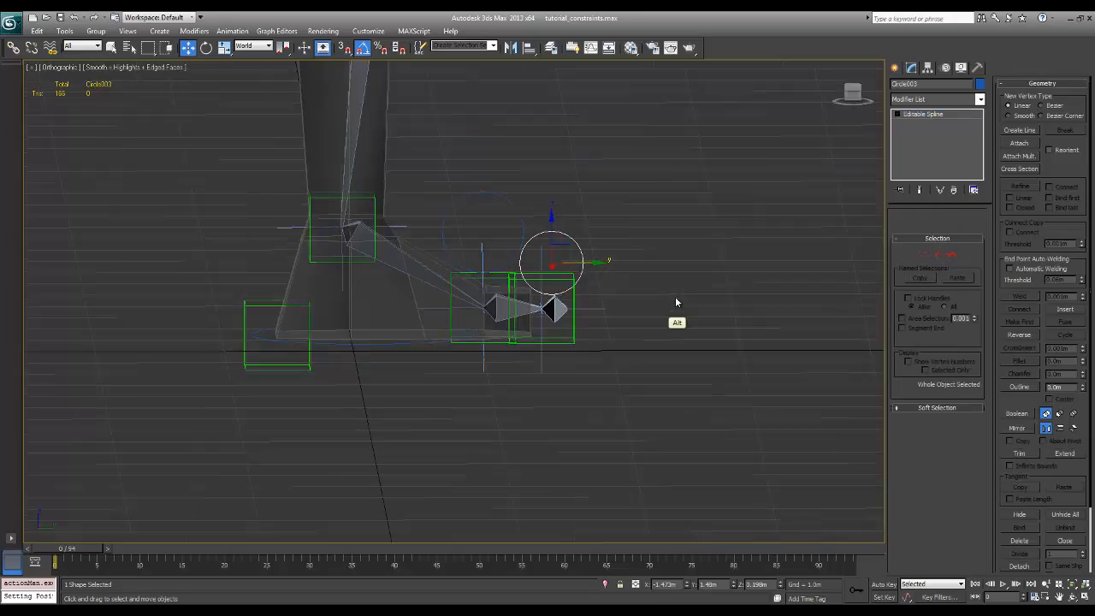
Convert the large circle around the foot to an editable spline
middle_click_drag(677, 313, 469, 295, "alt")
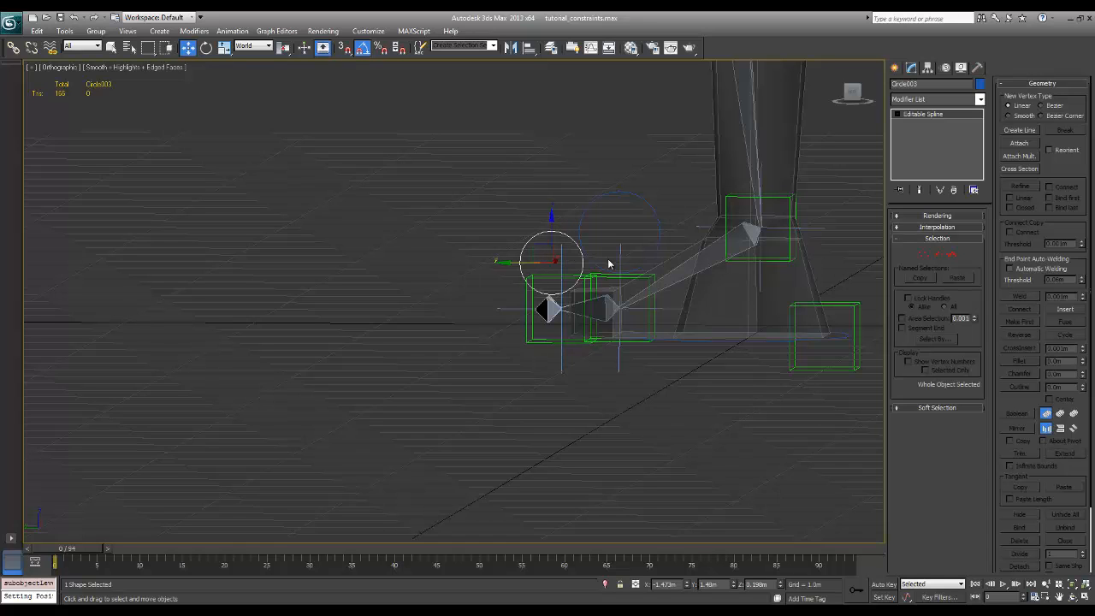
middle_click_drag(610, 273, 716, 368, "alt")
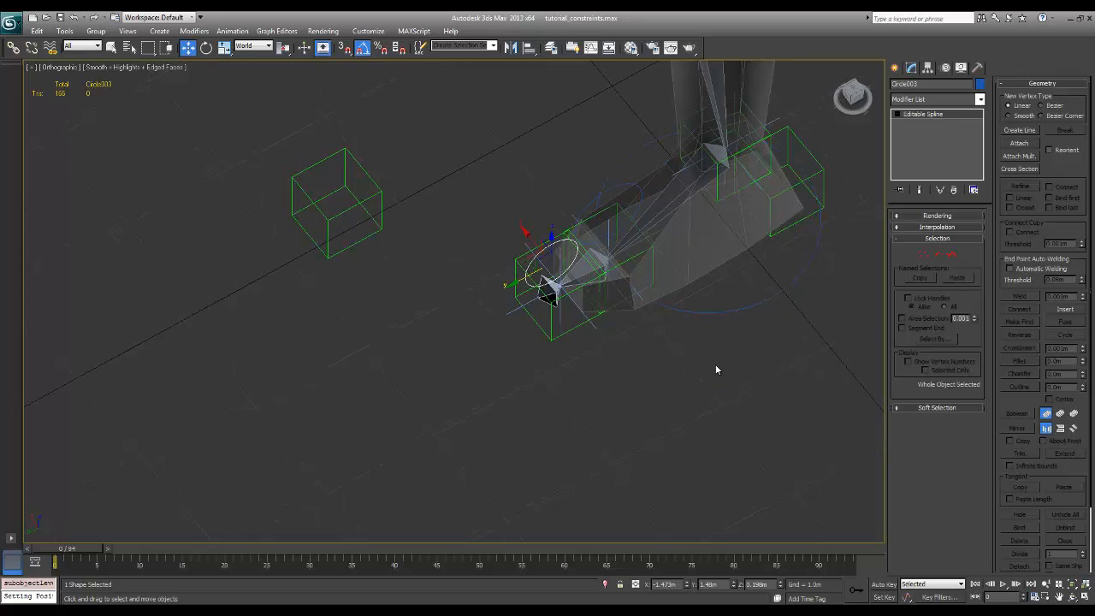
left_click(717, 367)
left_click(715, 313)
mouse_move(778, 333)
middle_mouse_down("alt")
mouse_move(768, 298)
mouse_move(687, 355)
mouse_move(773, 359)
mouse_move(793, 337)
middle_mouse_up("alt")
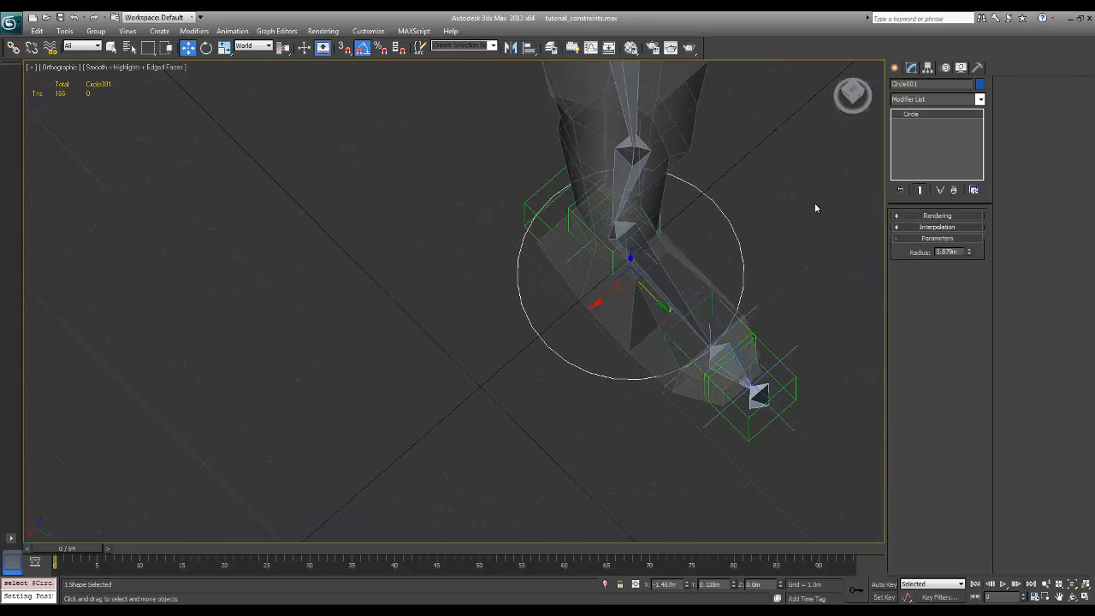
right_click(585, 373)
mouse_move(610, 480)
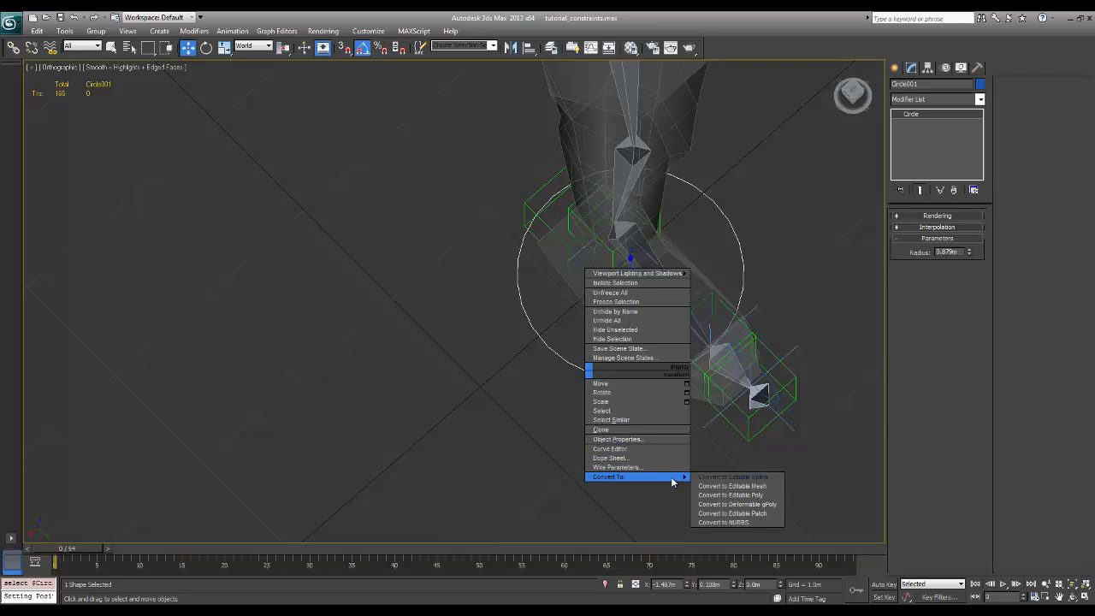
left_click(728, 477)
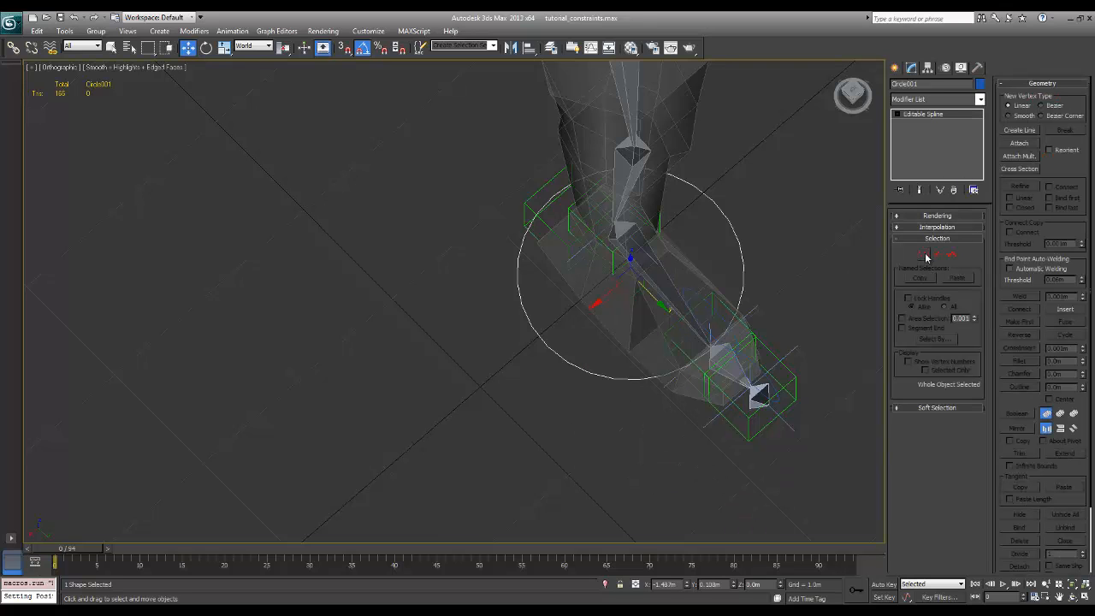
Move the foot spline's front vertex forward along Y until the curve extends past the toe
left_click(924, 255)
left_click_drag(671, 406, 731, 337)
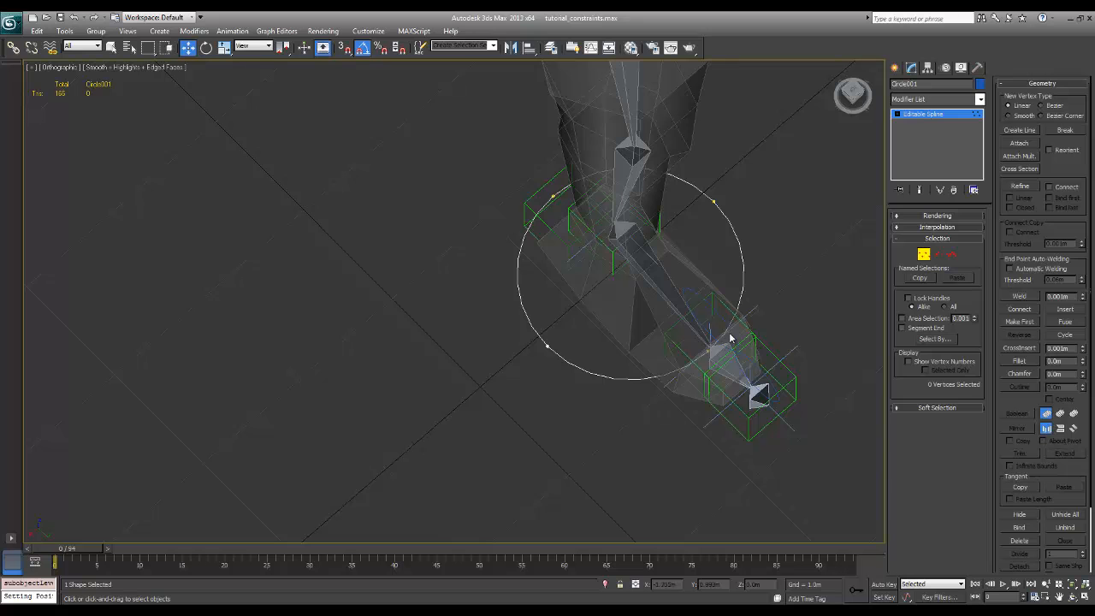
middle_click_drag(751, 397, 799, 336, "alt")
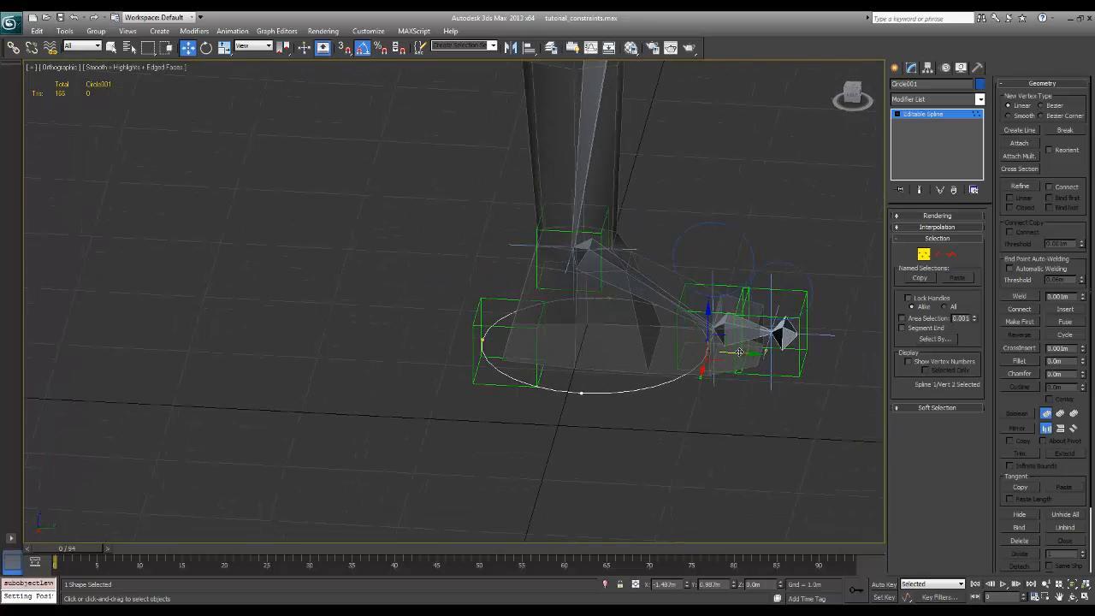
left_click_drag(745, 353, 853, 360)
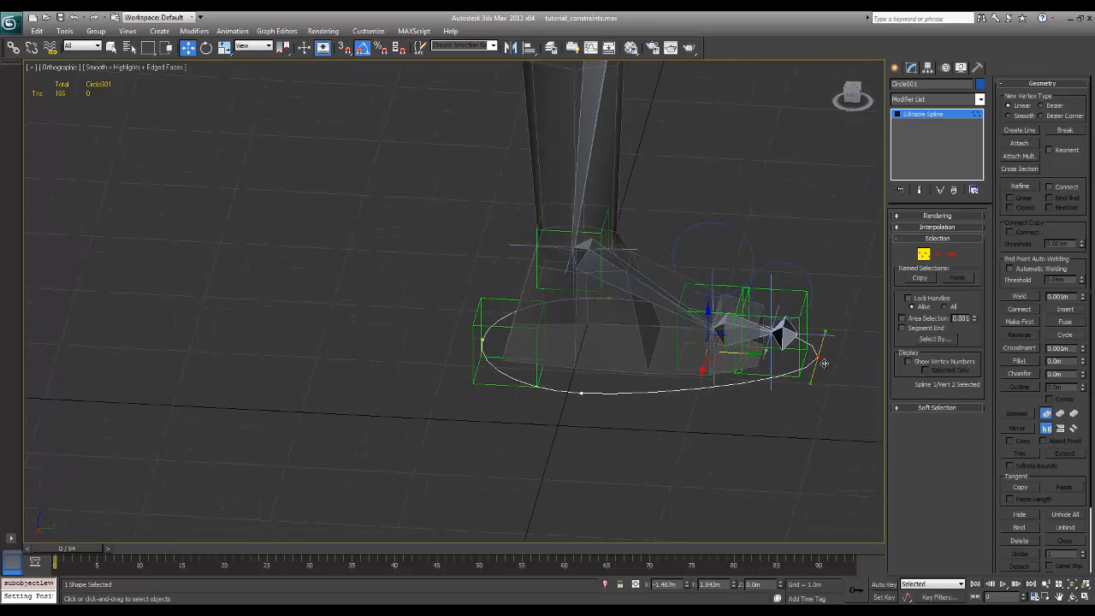
Scale the foot spline's two side vertices to shorten their tangent handles slightly, and switch to Spline sub-object level
middle_click_drag(736, 381, 763, 276, "alt")
left_click(756, 199)
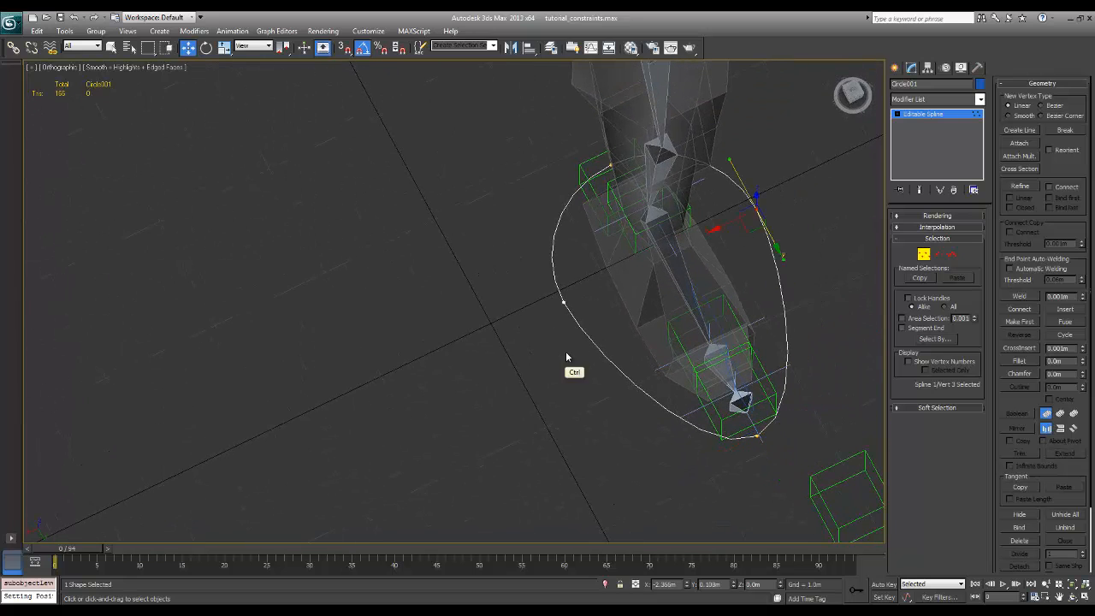
left_click(562, 300, "ctrl")
key("e")
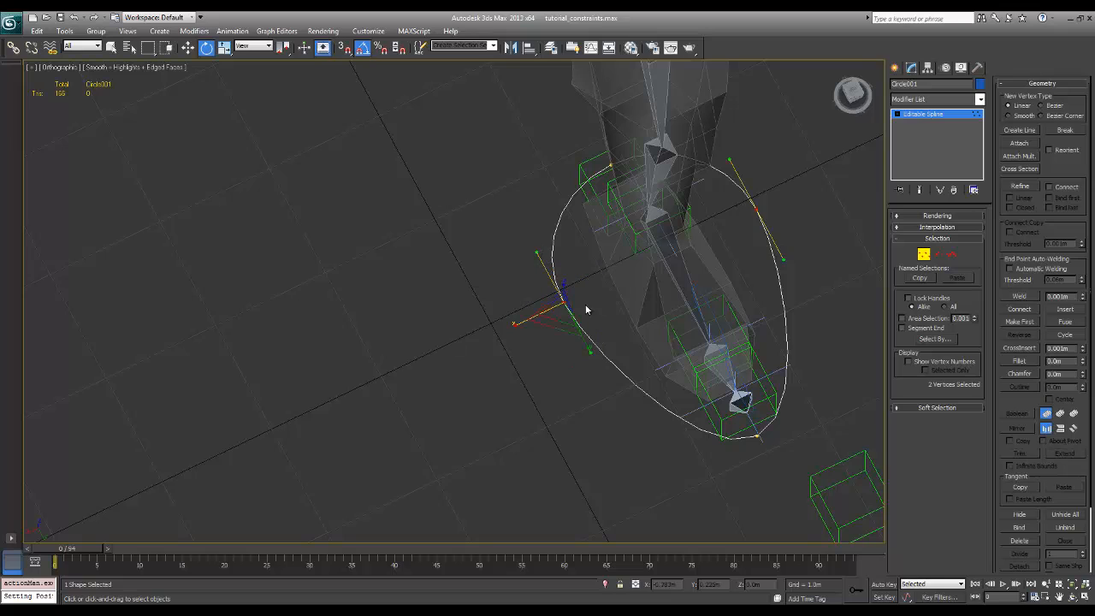
key("r")
mouse_move(557, 318)
left_mouse_down()
mouse_move(576, 311)
mouse_move(555, 325)
mouse_move(521, 320)
mouse_move(561, 317)
left_mouse_up()
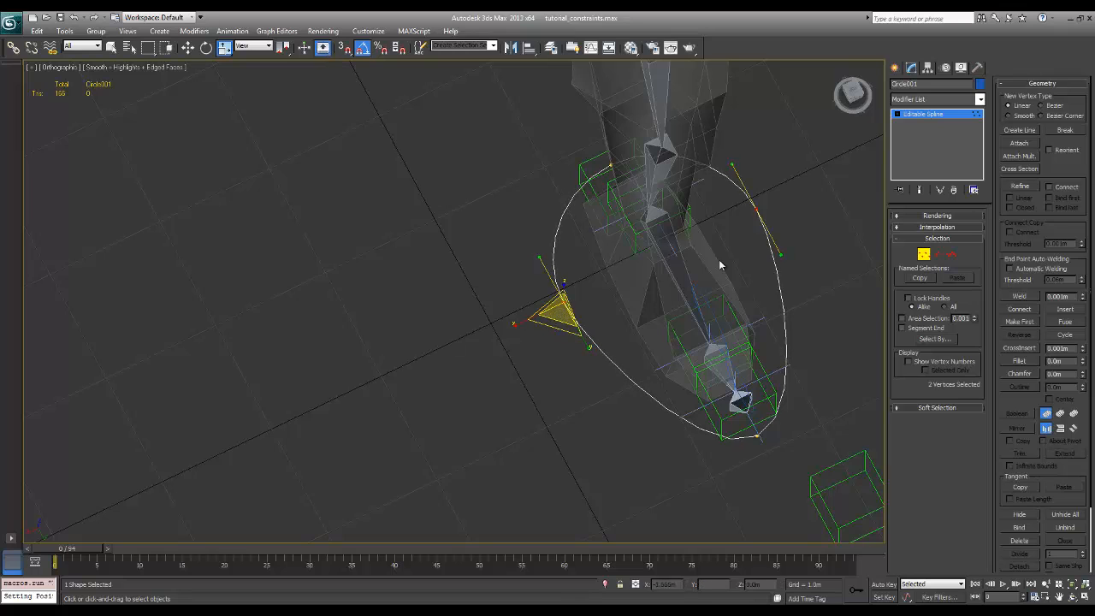
left_click(952, 255)
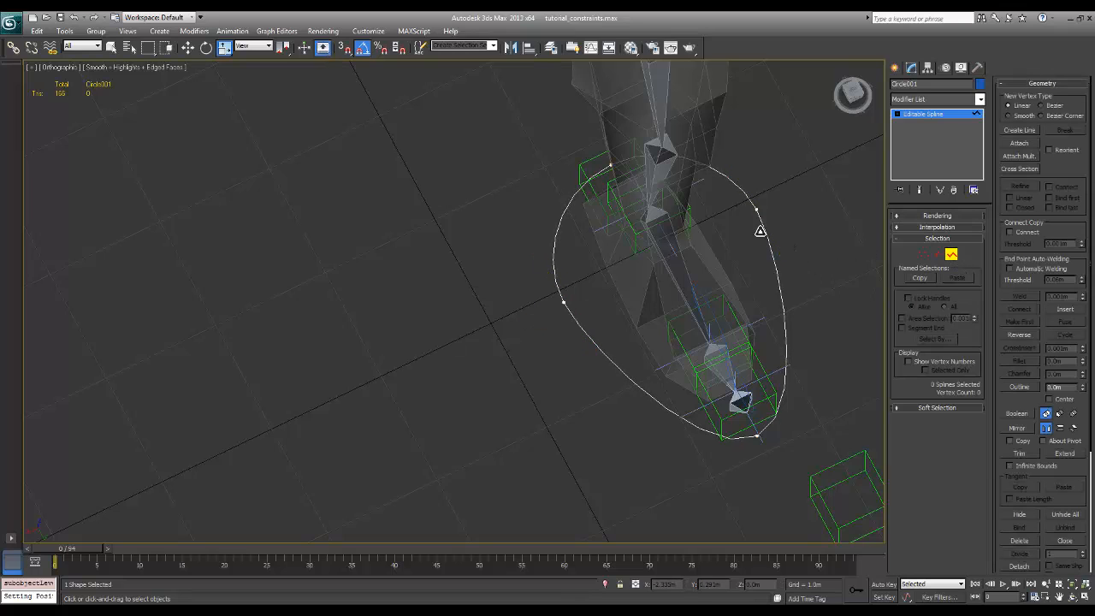
Scale the foot spline along X to fit closer to the foot's sides, and lengthen its front vertex's tangent handles to widen the toe curve
left_click(764, 232)
left_click_drag(641, 320, 662, 313)
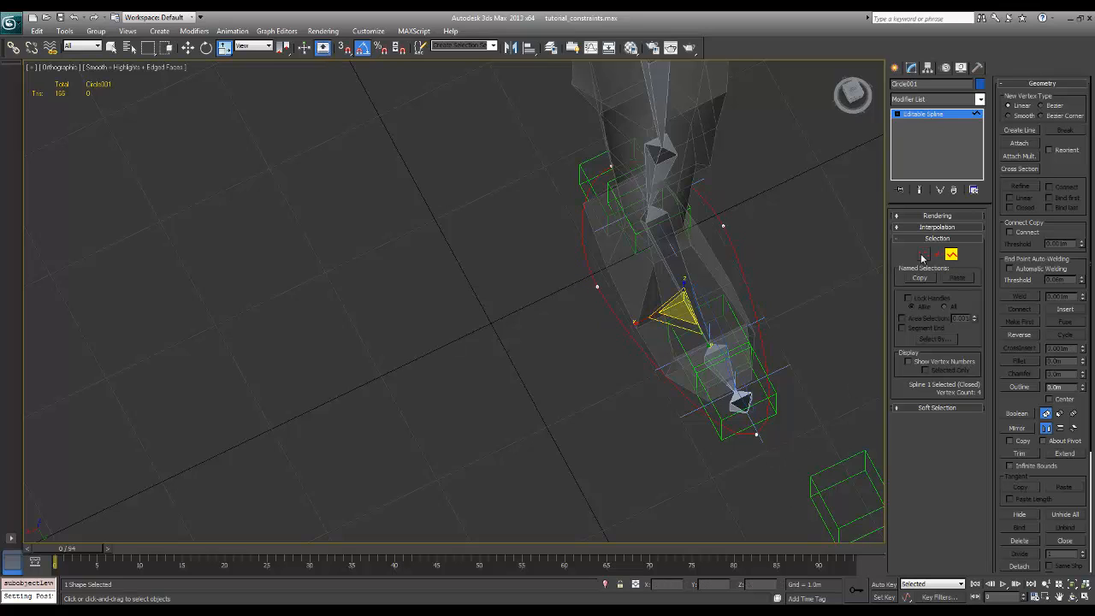
left_click(924, 255)
left_click_drag(733, 440, 838, 396)
middle_click_drag(797, 394, 748, 370, "alt")
left_click(925, 255)
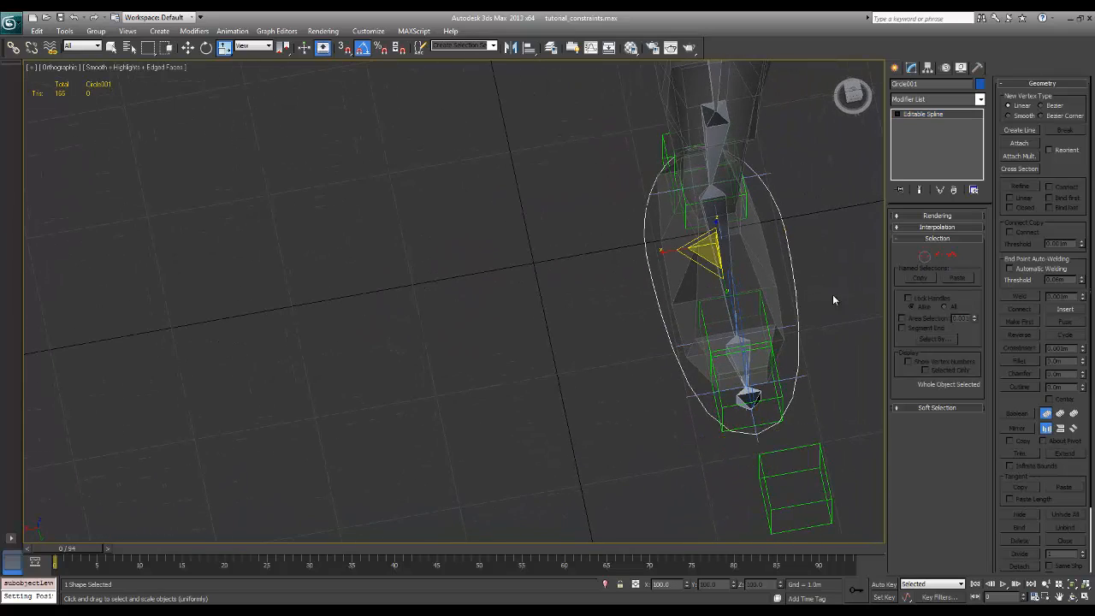
Try to move one side vertex of the foot spline inward along X, undo the move, and exit Vertex sub-object level
left_click(924, 257)
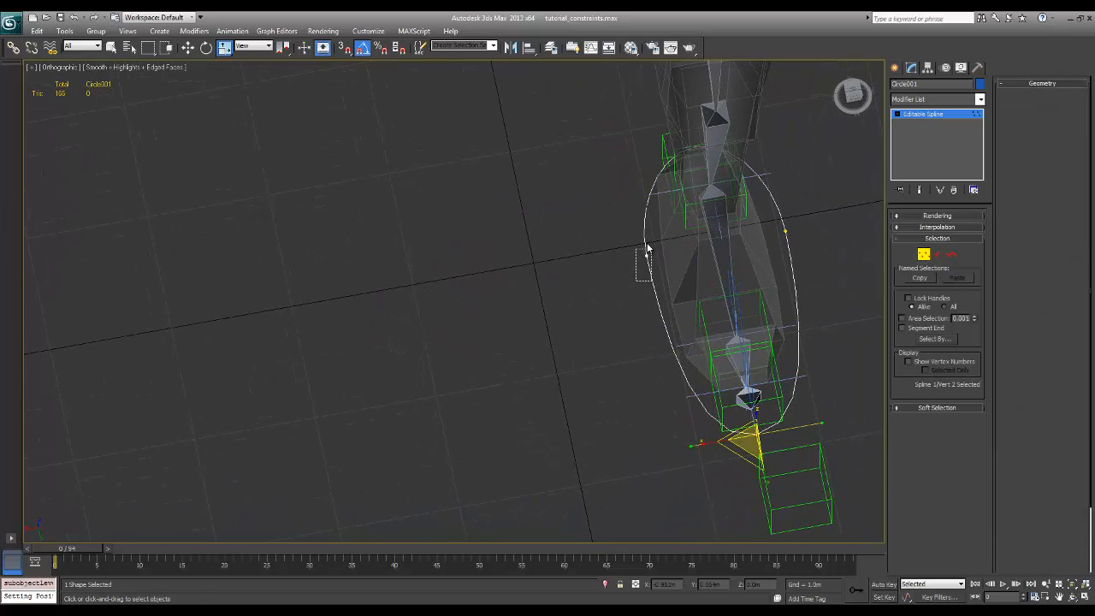
left_click(648, 267)
key("w")
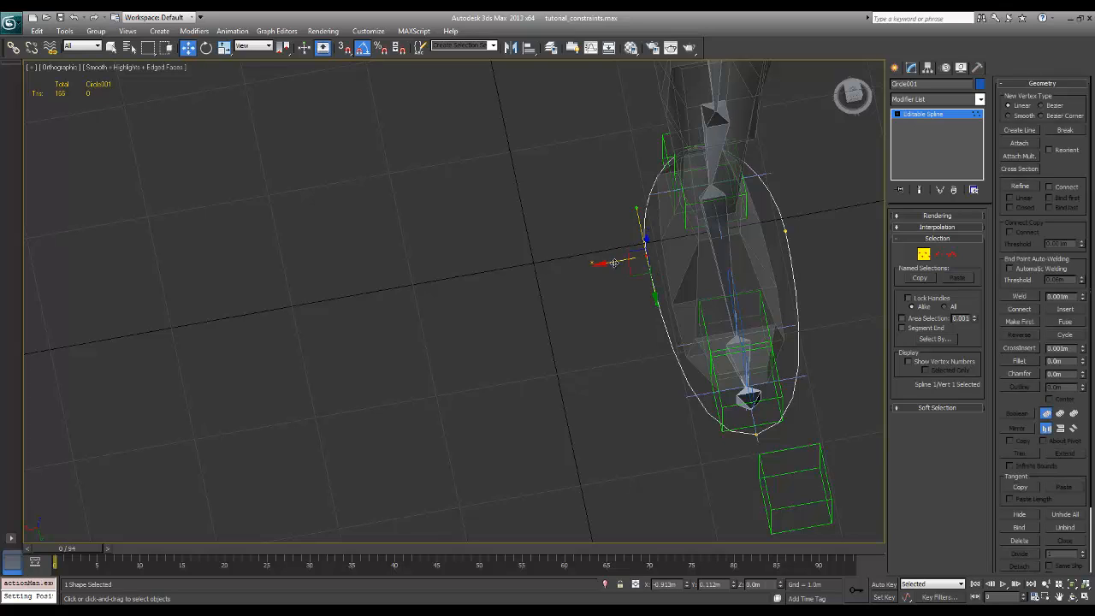
left_click_drag(614, 262, 653, 263)
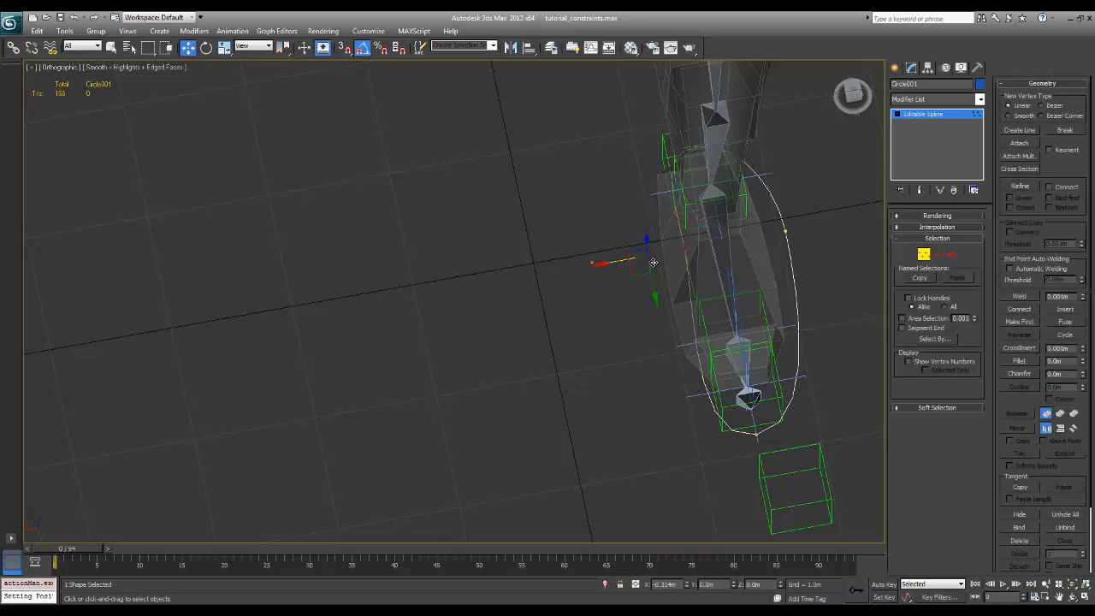
key("ctrl+z")
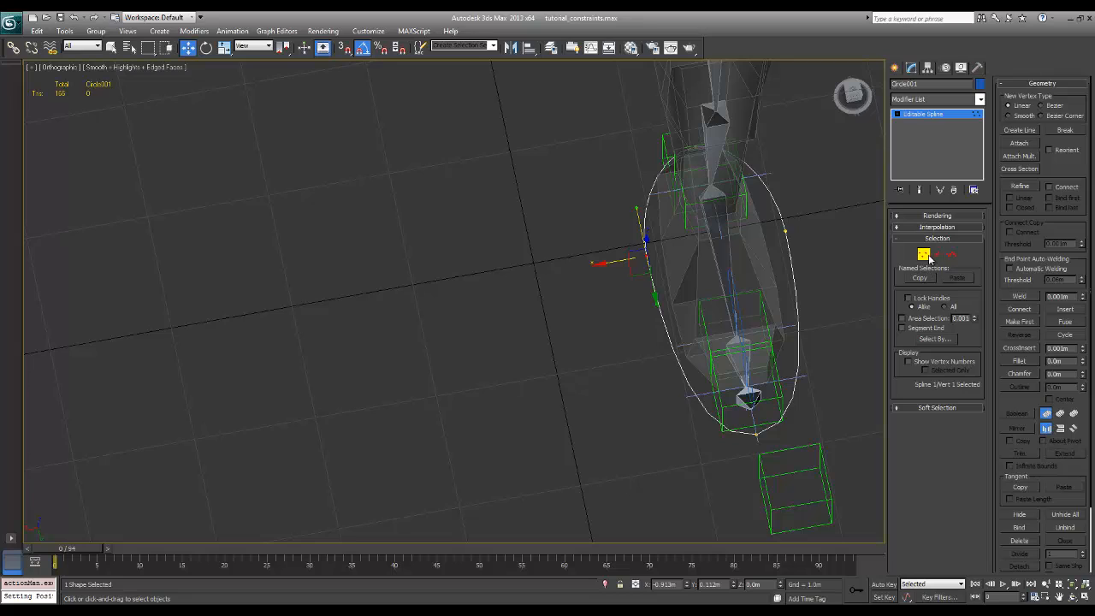
left_click(925, 254)
Examine the foot from the side, checking the ball circle and the ball point helper that it has to control
mouse_move(744, 346)
middle_mouse_down("alt")
mouse_move(774, 343)
mouse_move(795, 323)
mouse_move(758, 345)
mouse_move(765, 323)
mouse_move(758, 345)
middle_mouse_up("alt")
left_click(748, 372)
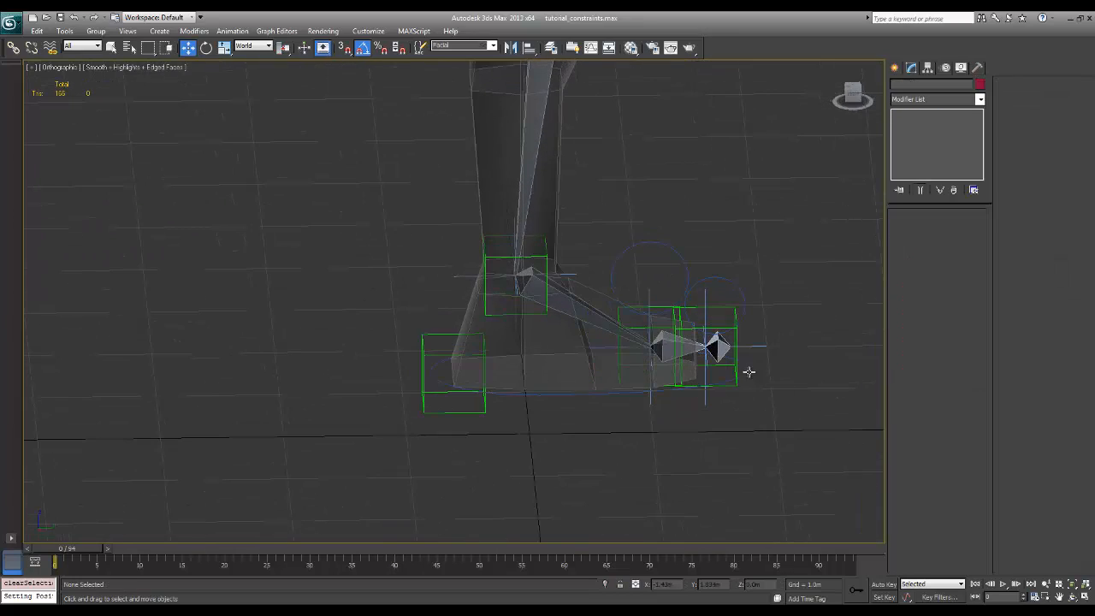
left_click(746, 373)
middle_click_drag(775, 385, 774, 372, "alt")
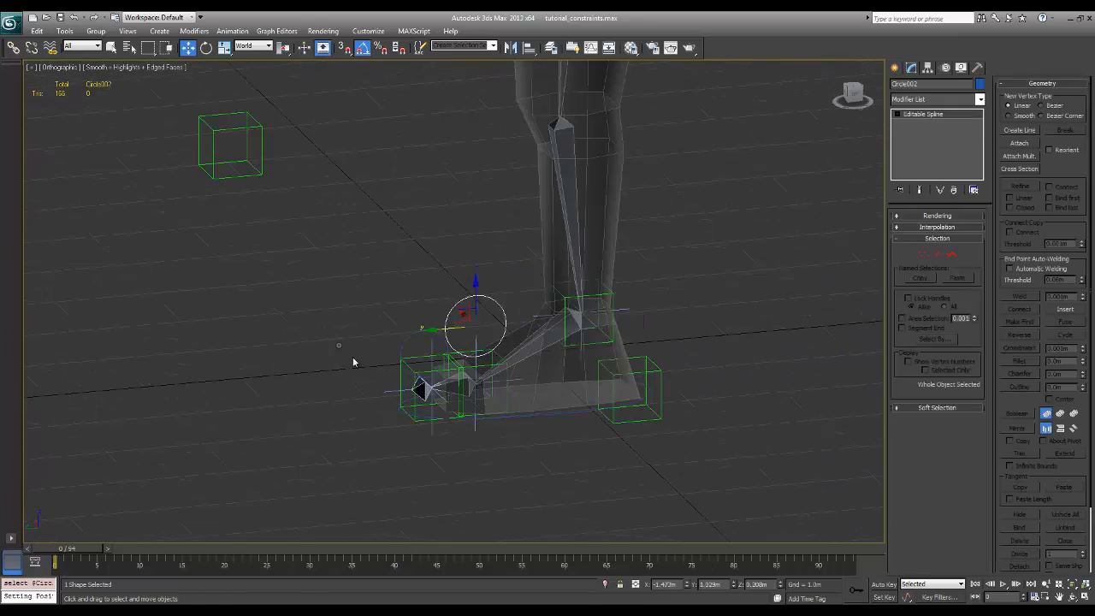
left_click(354, 362)
middle_click_drag(480, 359, 481, 367, "alt")
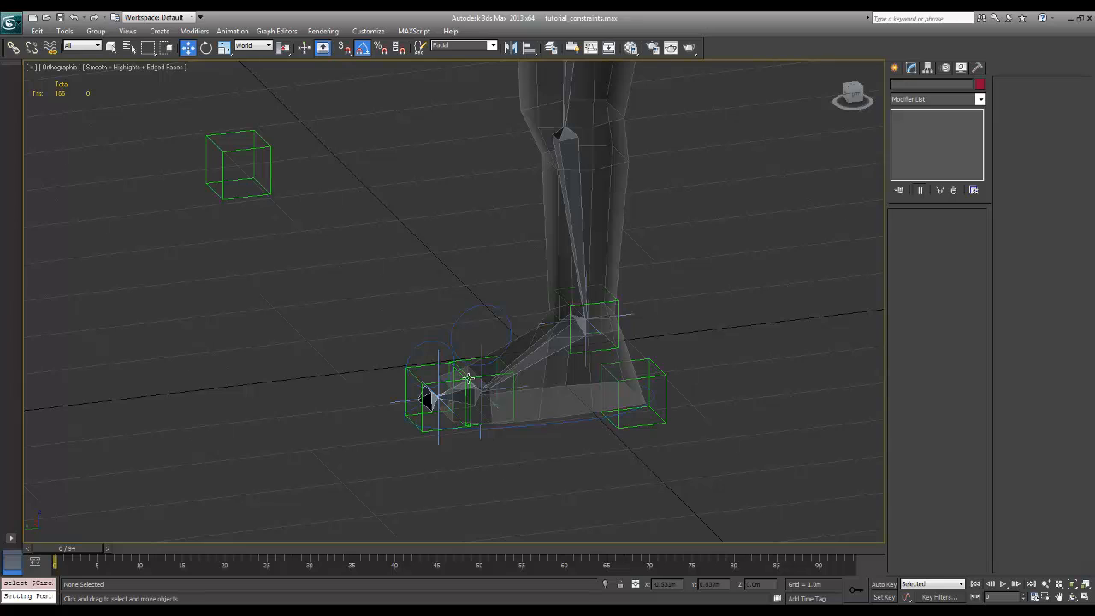
left_click(469, 310)
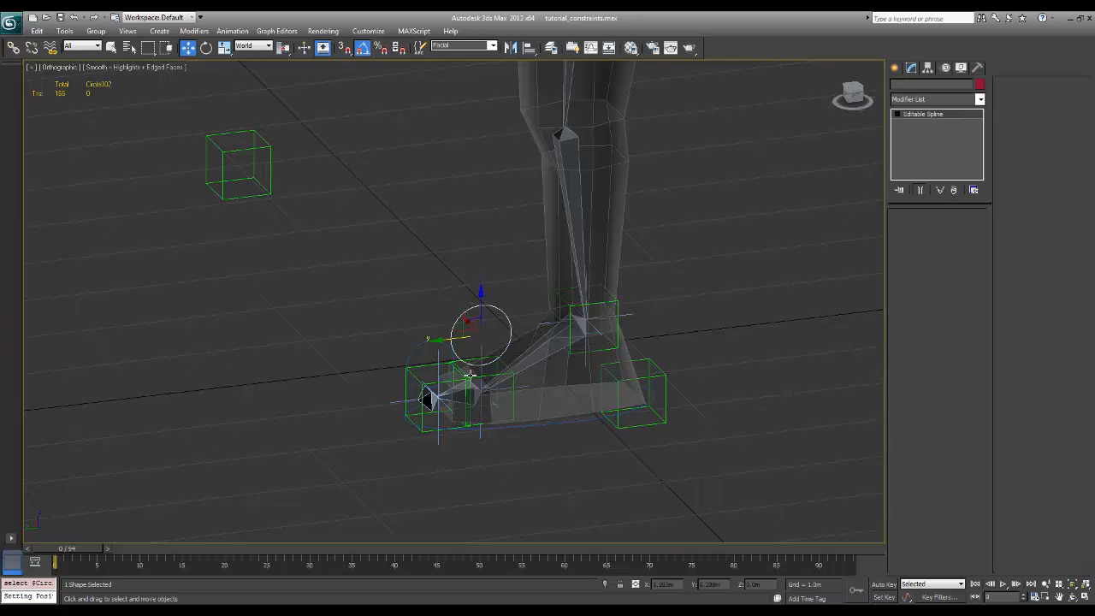
middle_click_drag(479, 353, 481, 359, "alt")
left_click(533, 454)
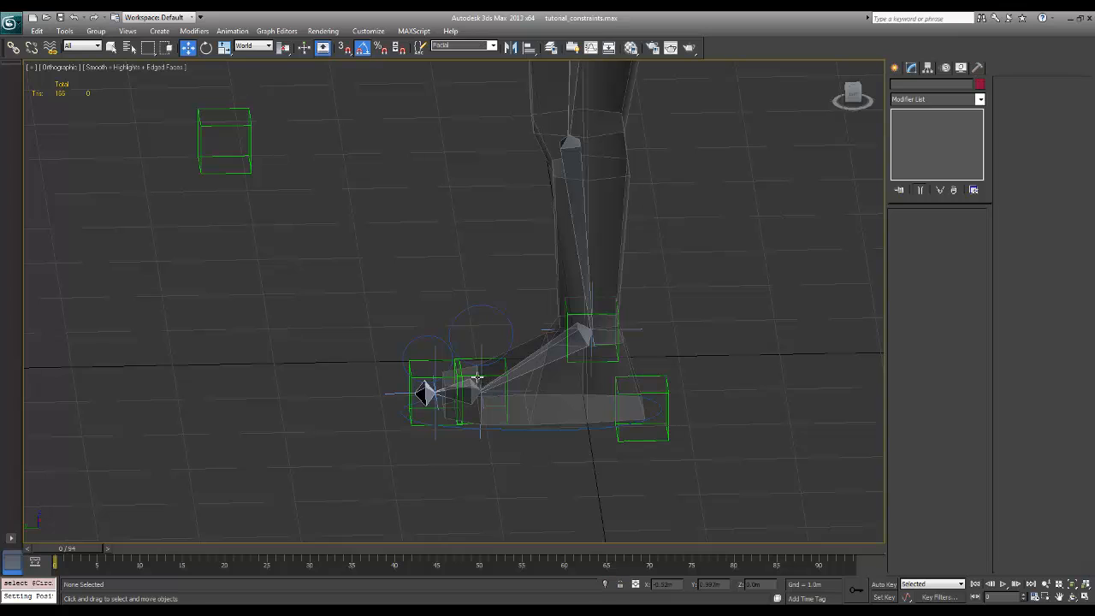
left_click(473, 374)
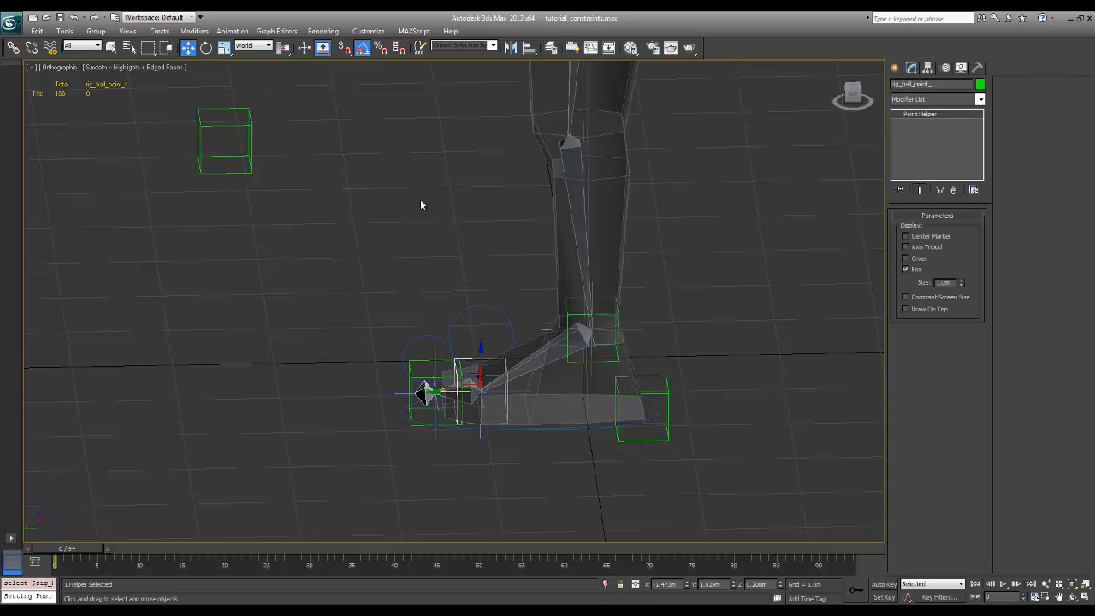
left_click(373, 243)
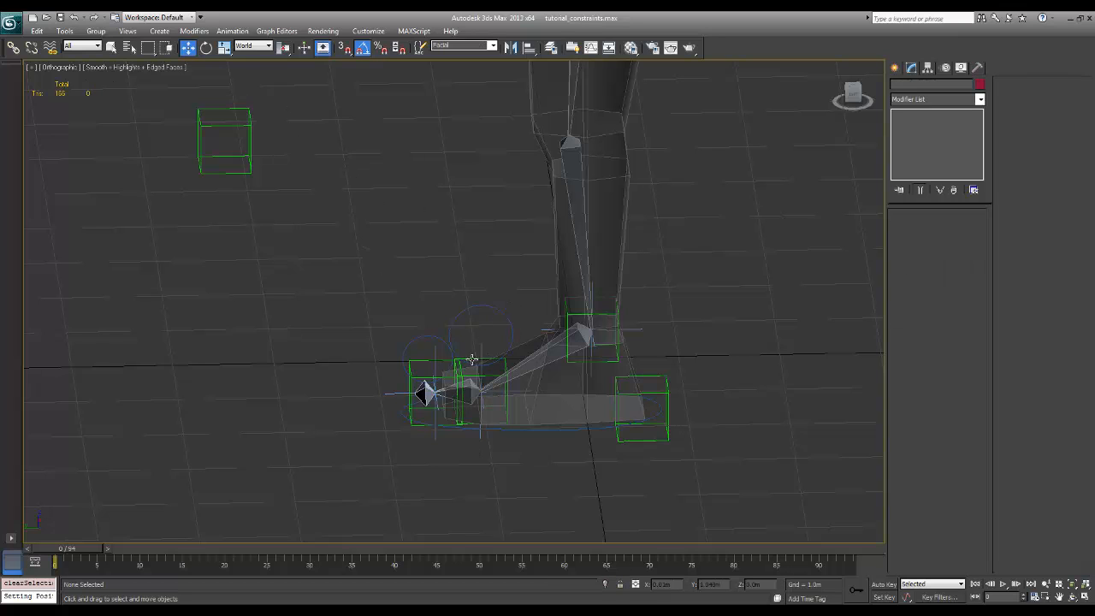
Add an Orientation Constraint to the rig_ball_point_l helper with the circle above the ball of the foot, Circle002, as its target
left_click(472, 360)
left_click(112, 48)
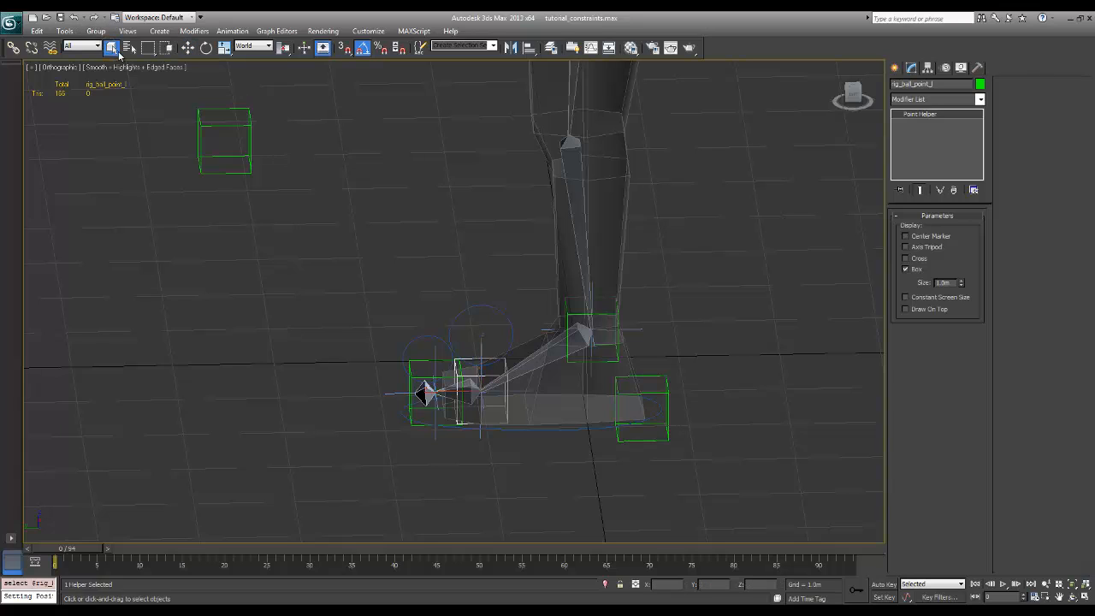
left_click(463, 325)
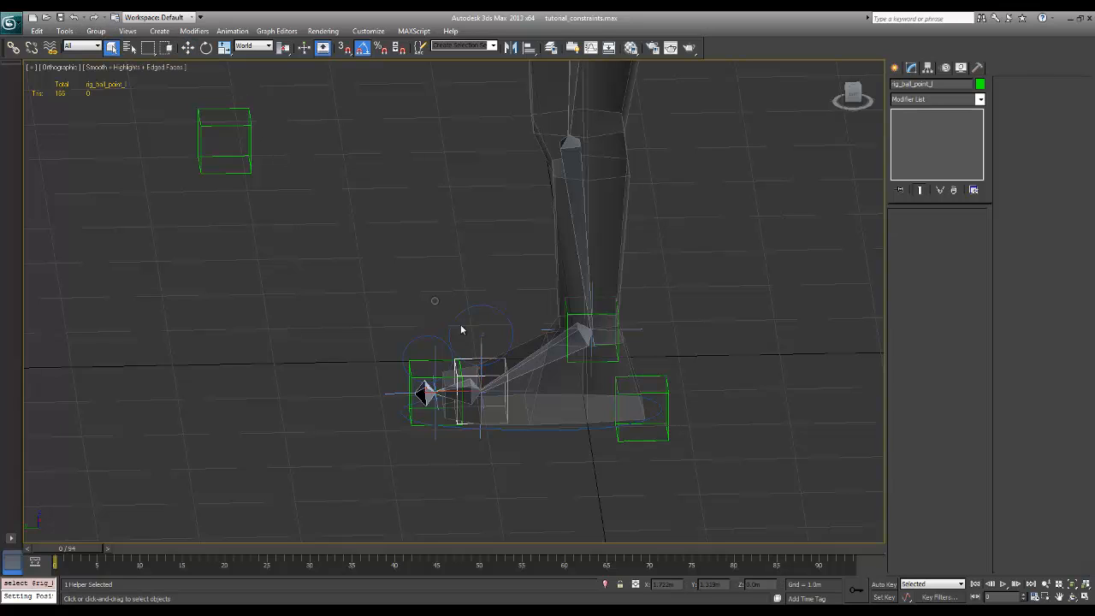
left_click(477, 357)
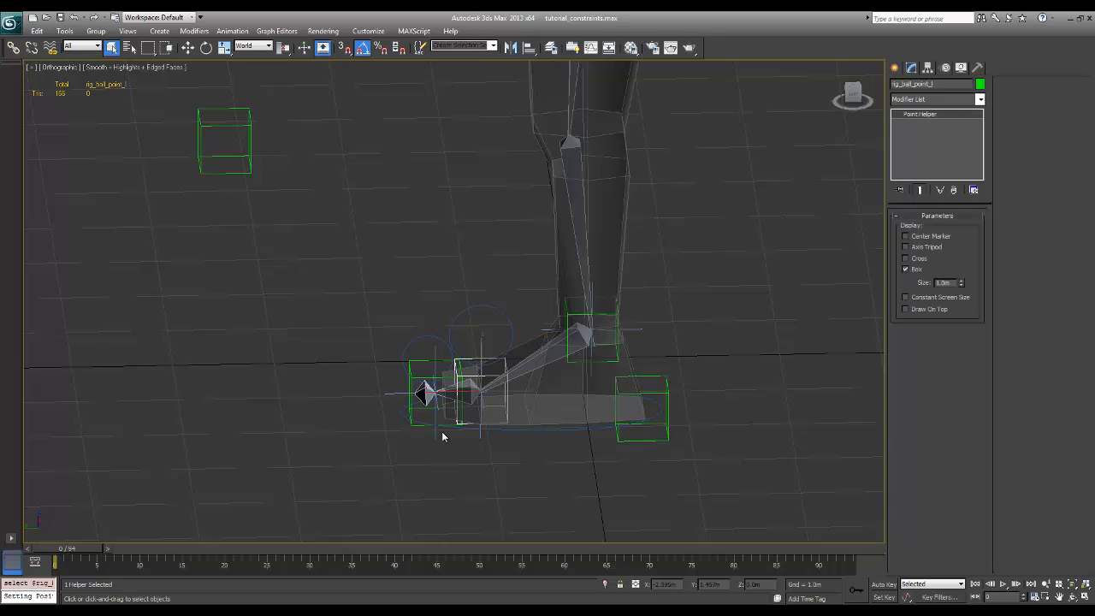
left_click(232, 31)
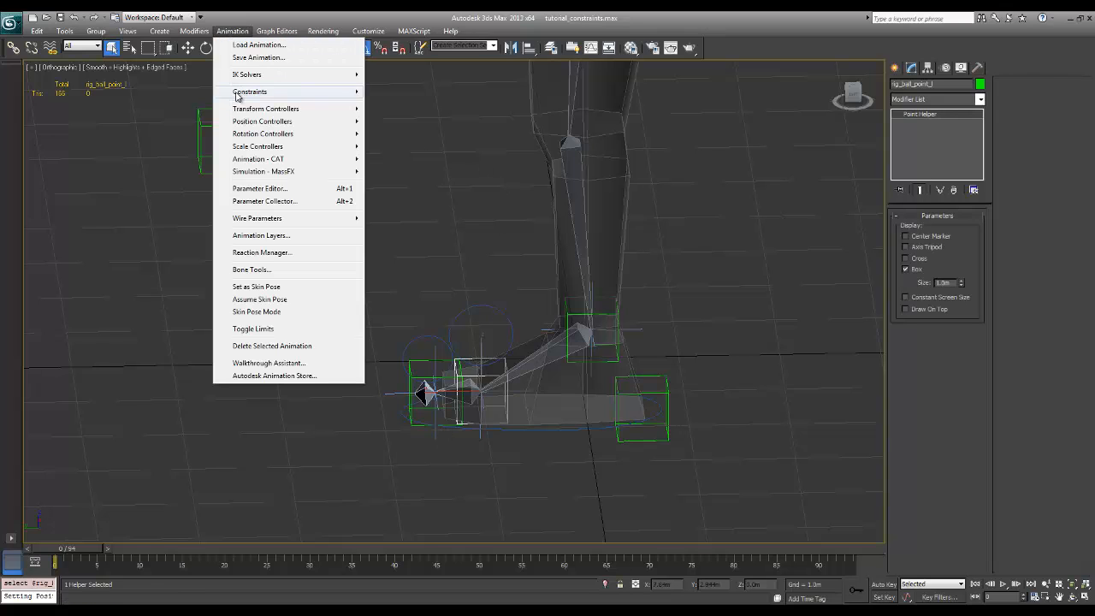
mouse_move(282, 97)
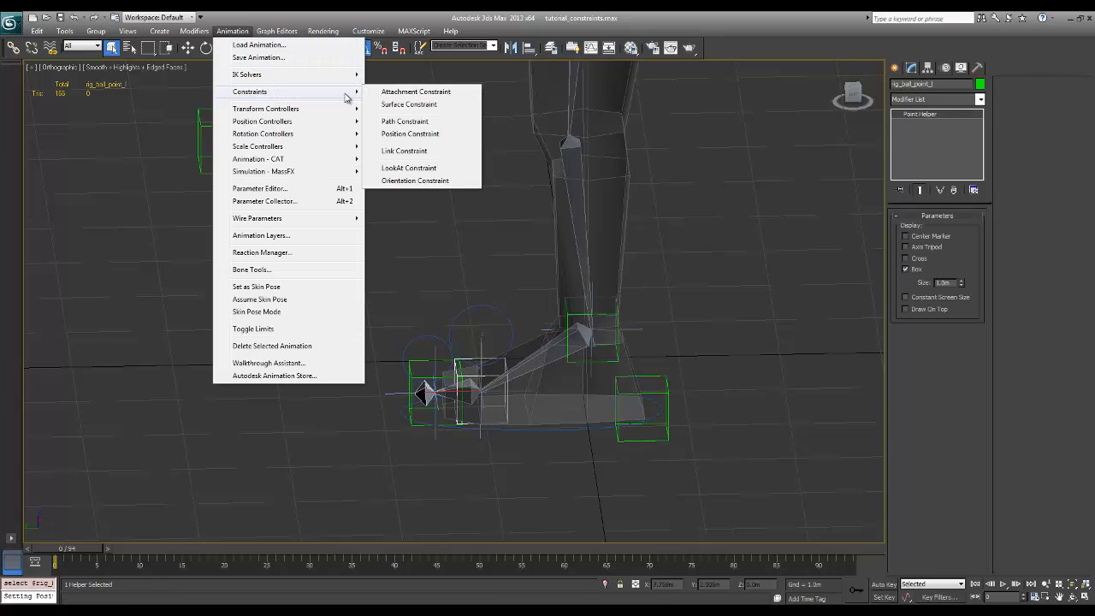
left_click(437, 181)
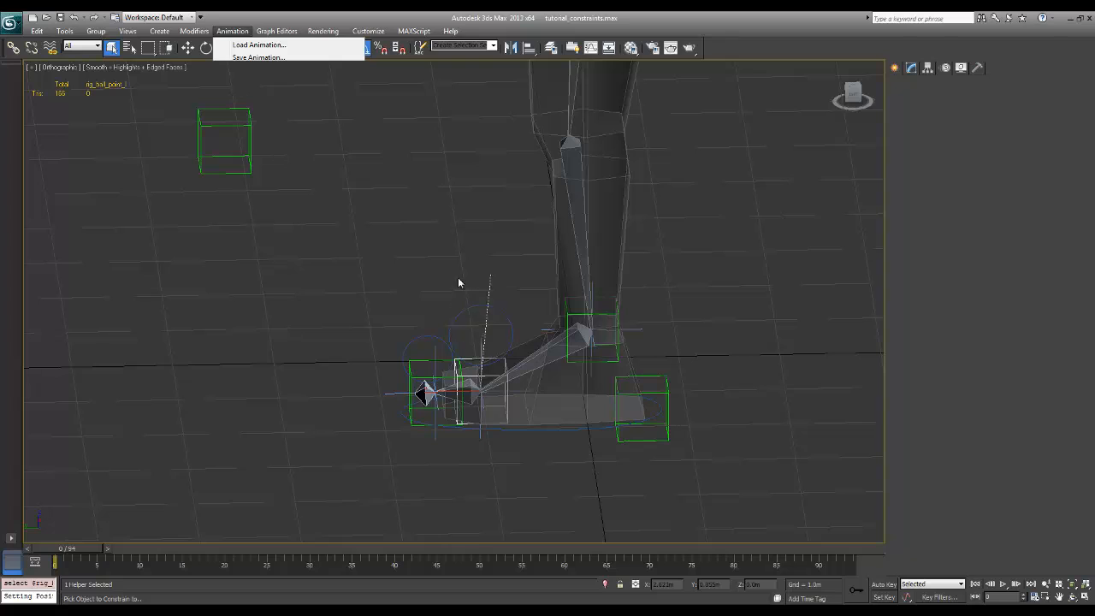
left_click(486, 287)
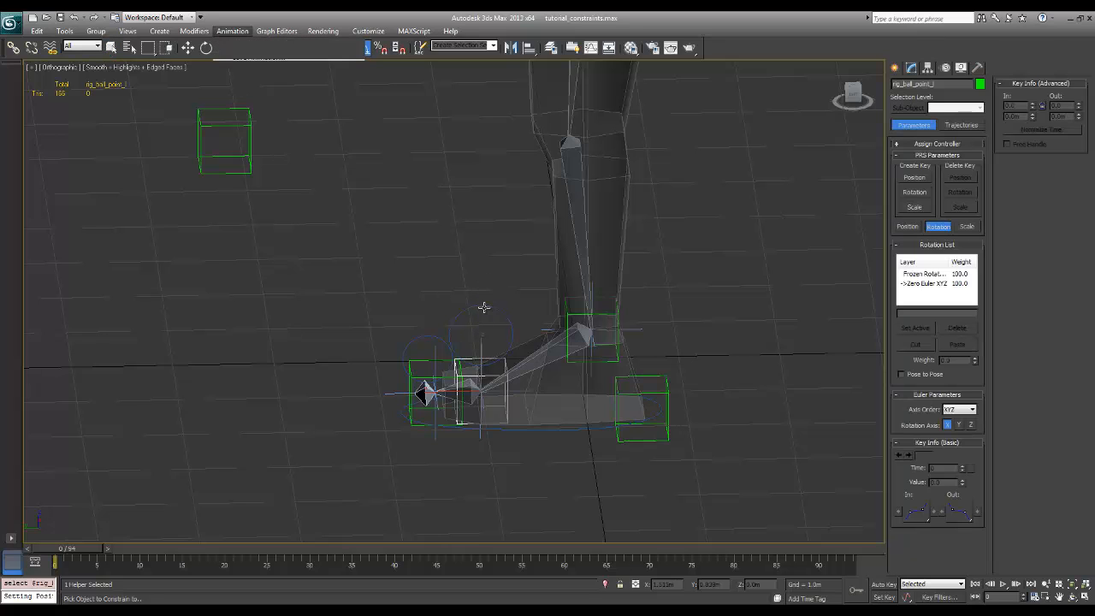
left_click(484, 306)
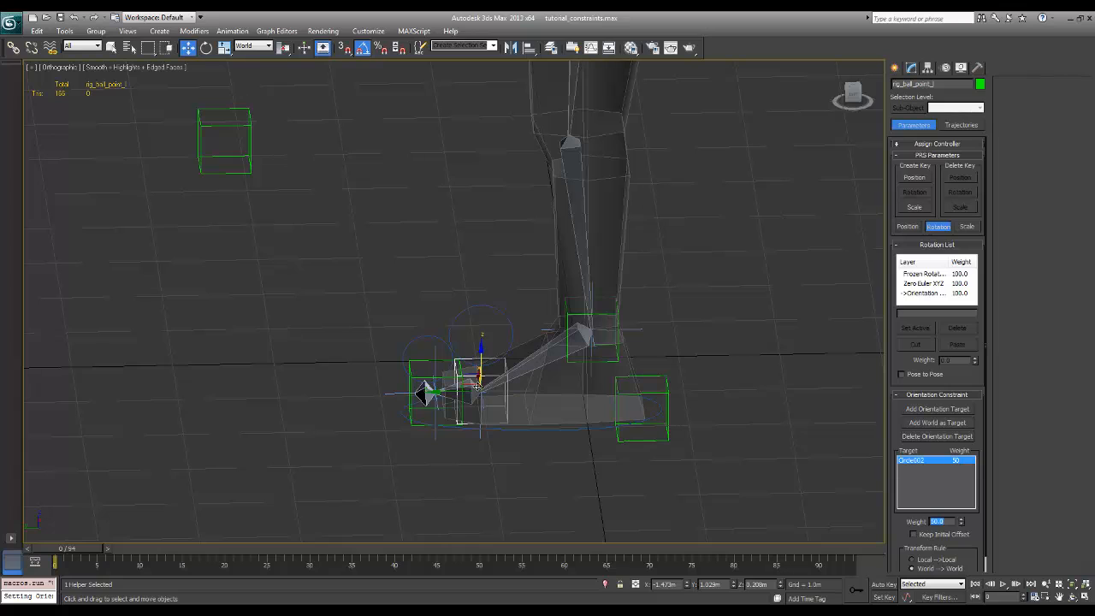
Add an Orientation Constraint to the rig_toe_point_l helper with the toe circle, Circle003, as its target
left_click(414, 305)
left_click(419, 361)
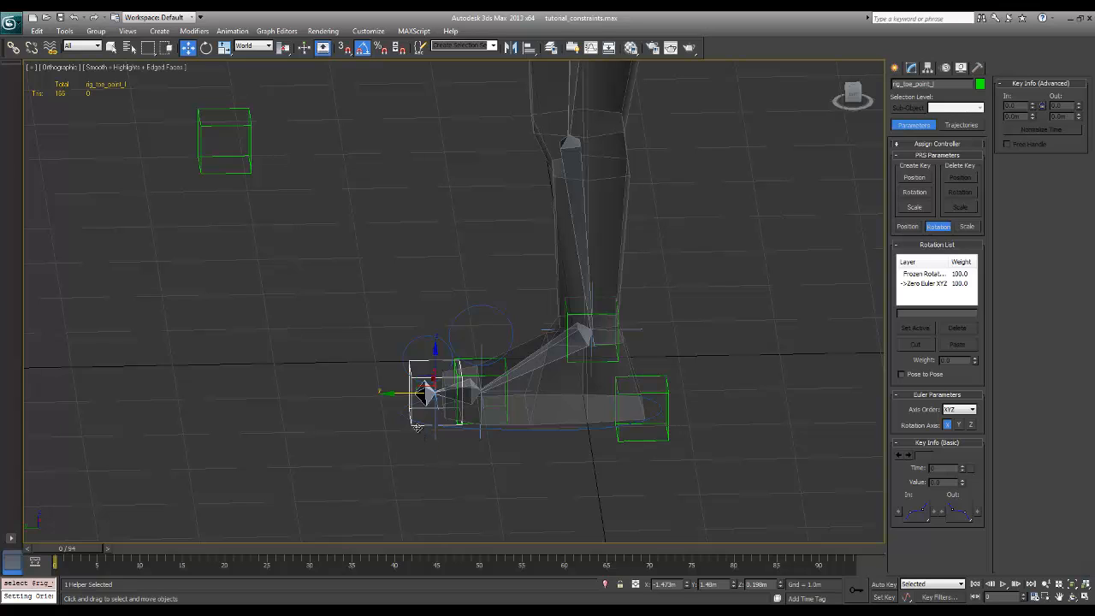
left_click(232, 31)
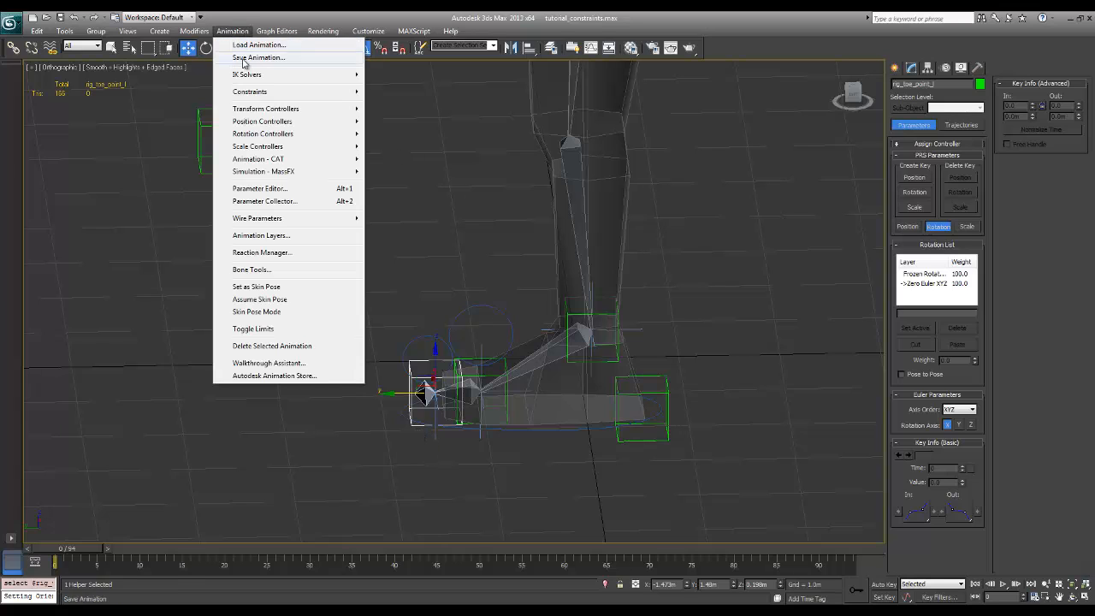
mouse_move(253, 94)
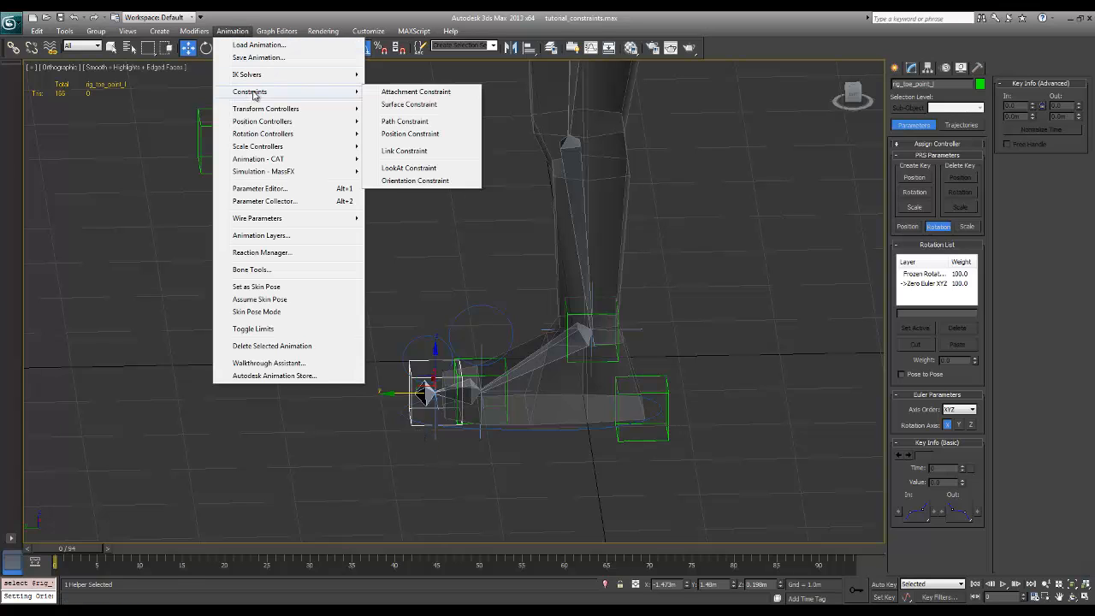
left_click(416, 181)
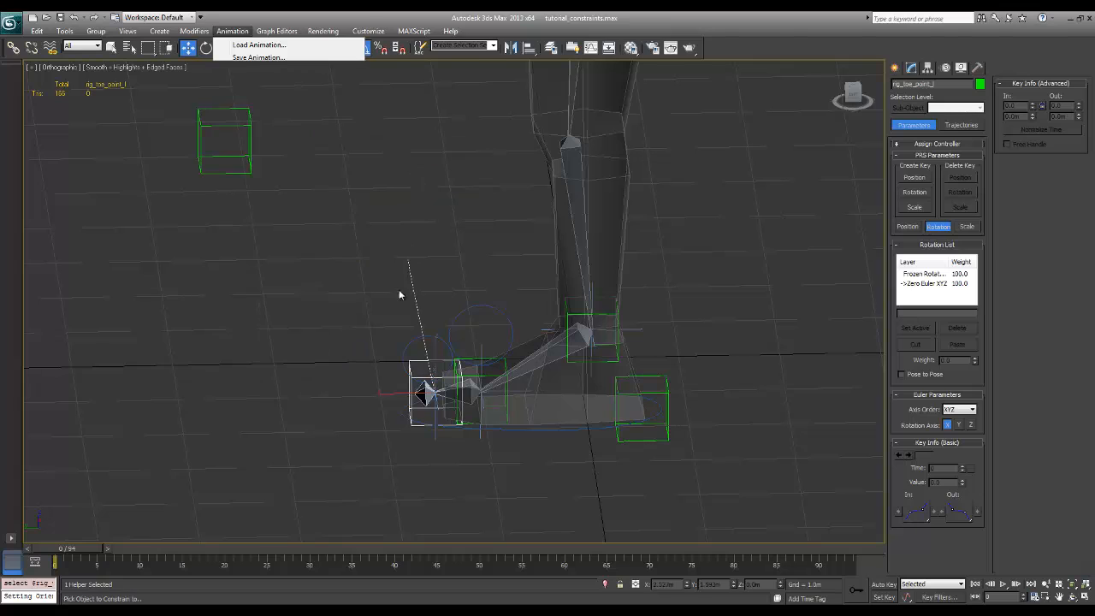
left_click(419, 340)
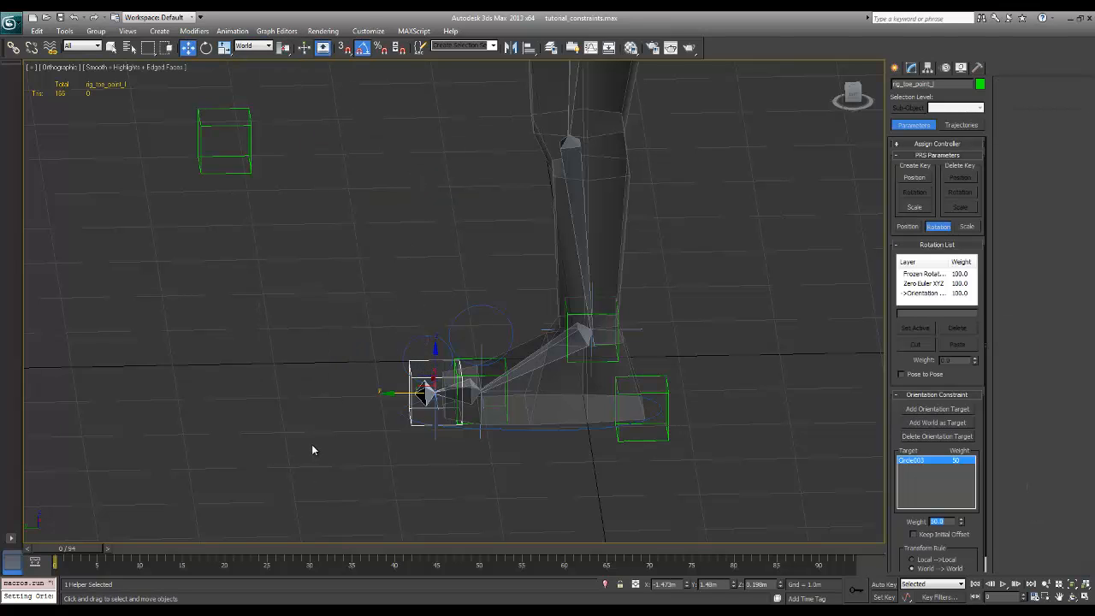
left_click(313, 449)
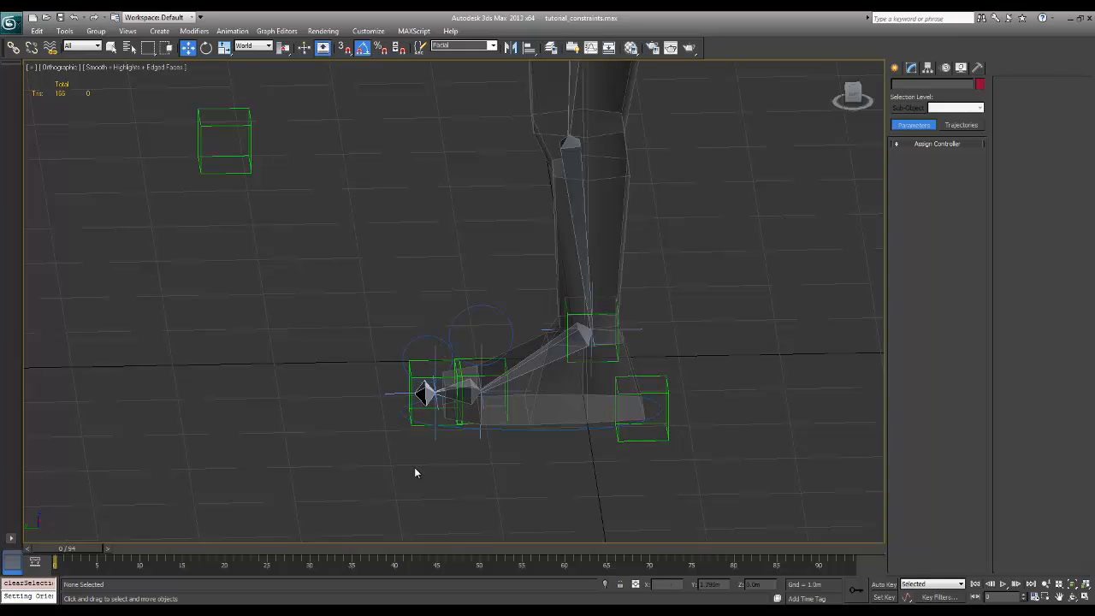
Rotate the ball circle to test its control over the foot, undo the rotation, and clear the selection
left_click(470, 333)
key("e")
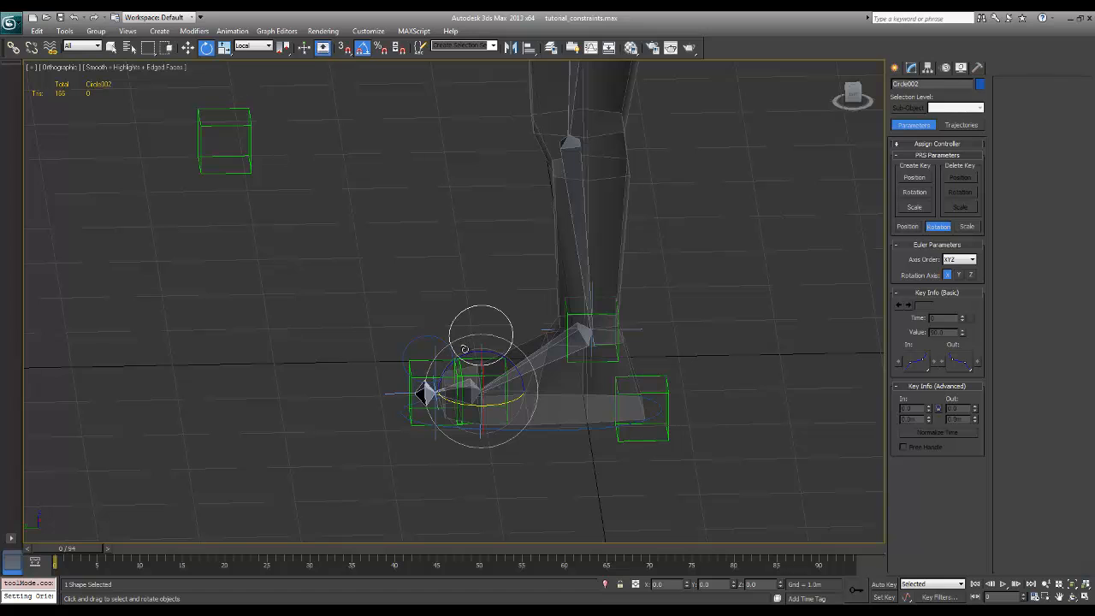
left_click_drag(464, 349, 414, 357)
right_click(472, 353)
left_click(422, 318)
left_click(424, 339)
key("ctrl+z")
left_click(412, 291)
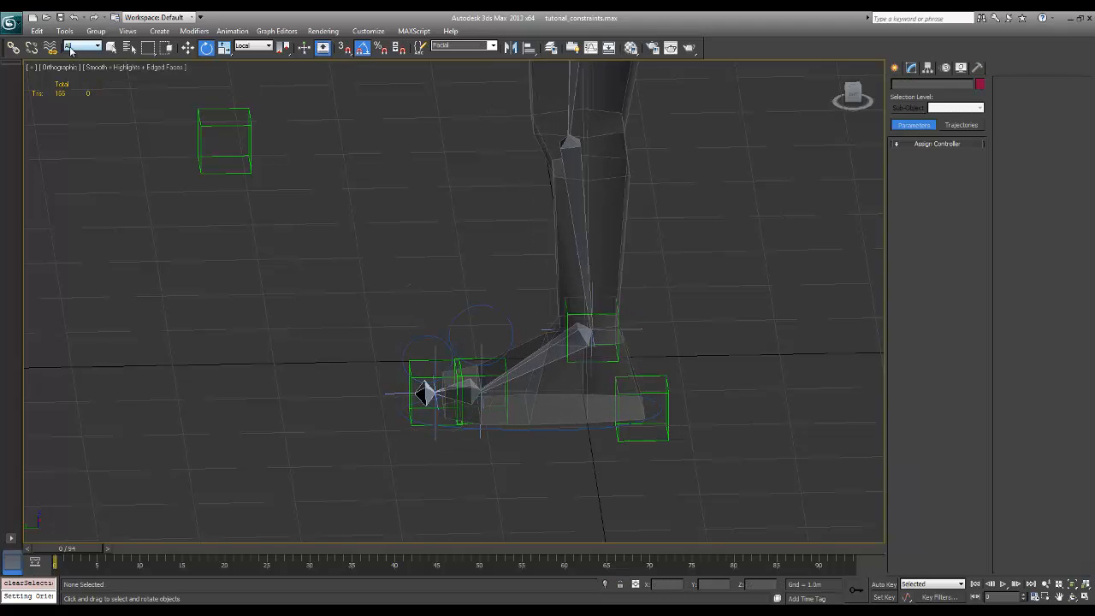
Link the ball circle, Circle002, to the toe circle, Circle003, as its parent
left_click(15, 49)
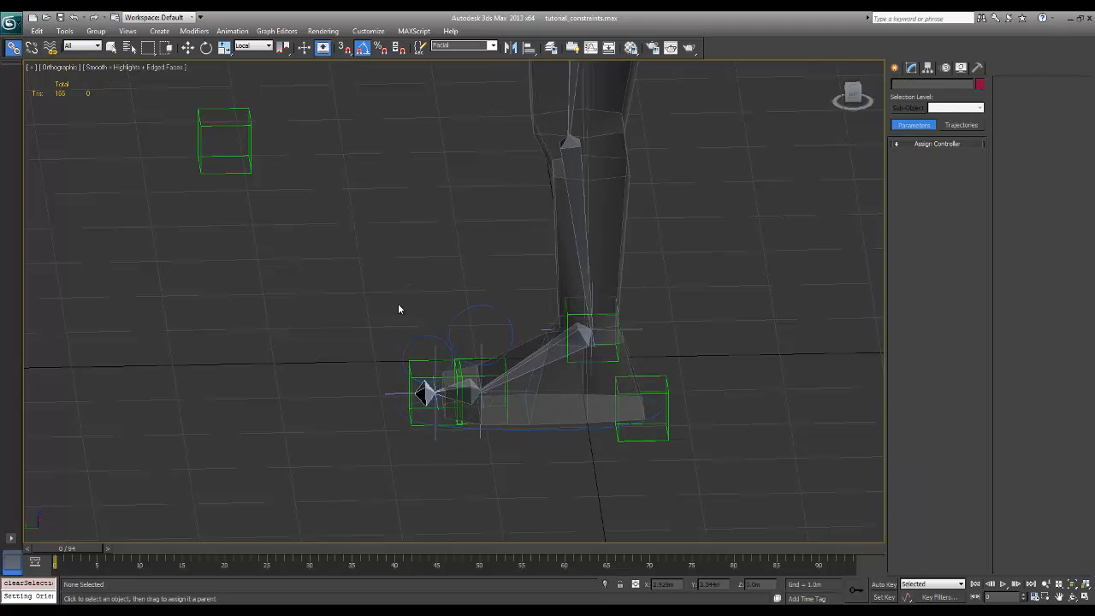
left_click(471, 308)
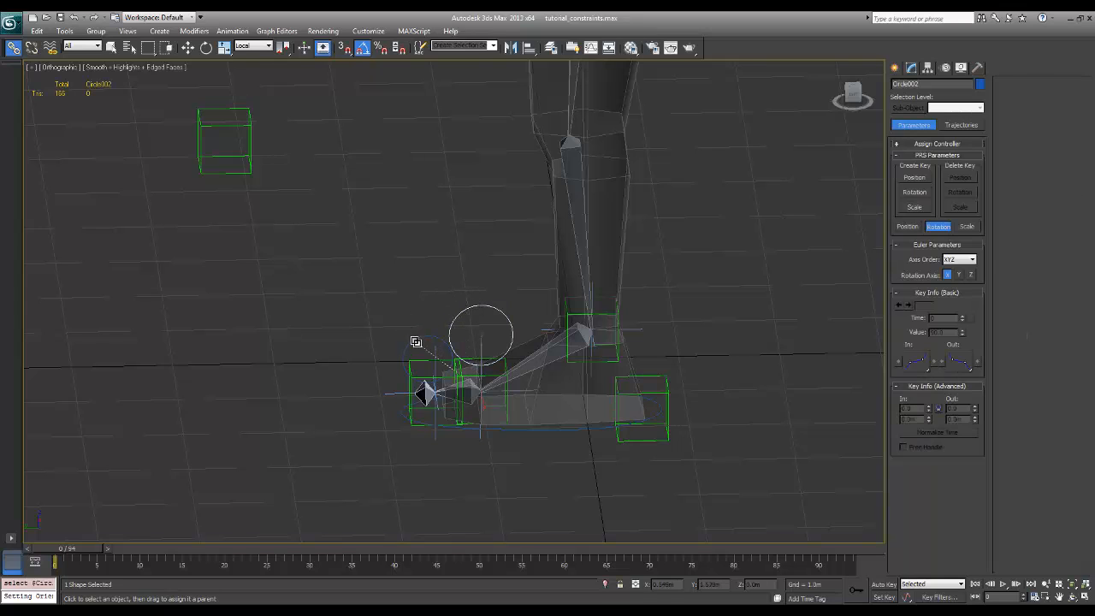
left_click_drag(416, 342, 417, 342)
left_click(471, 468)
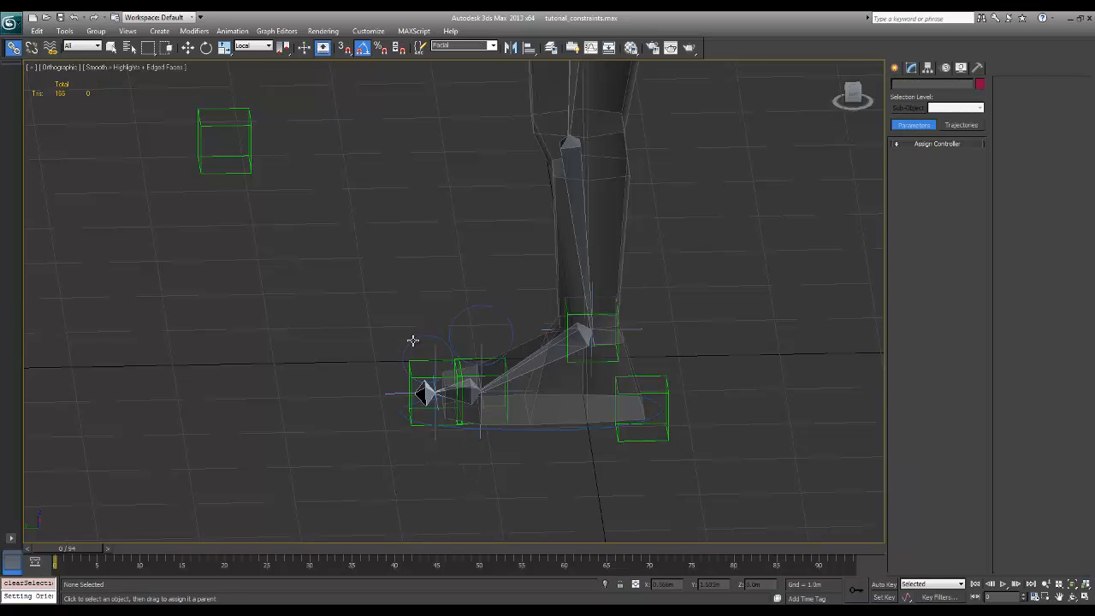
Rotate the toe circle to test the linked foot controls, undo the rotation, and deselect the circle
left_click(414, 344)
key("e")
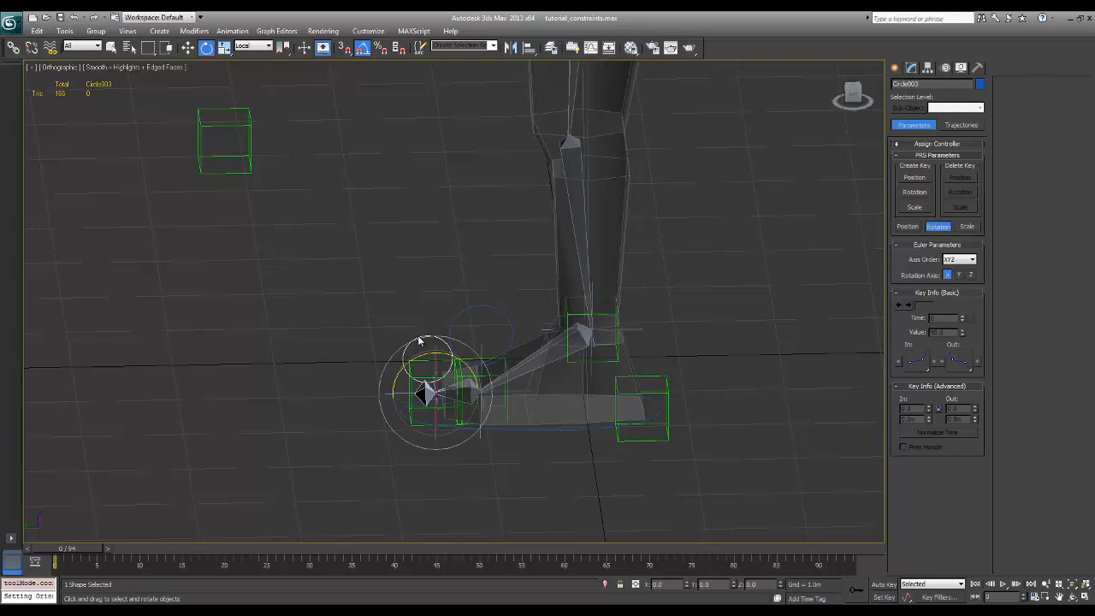
left_click_drag(420, 351, 429, 453)
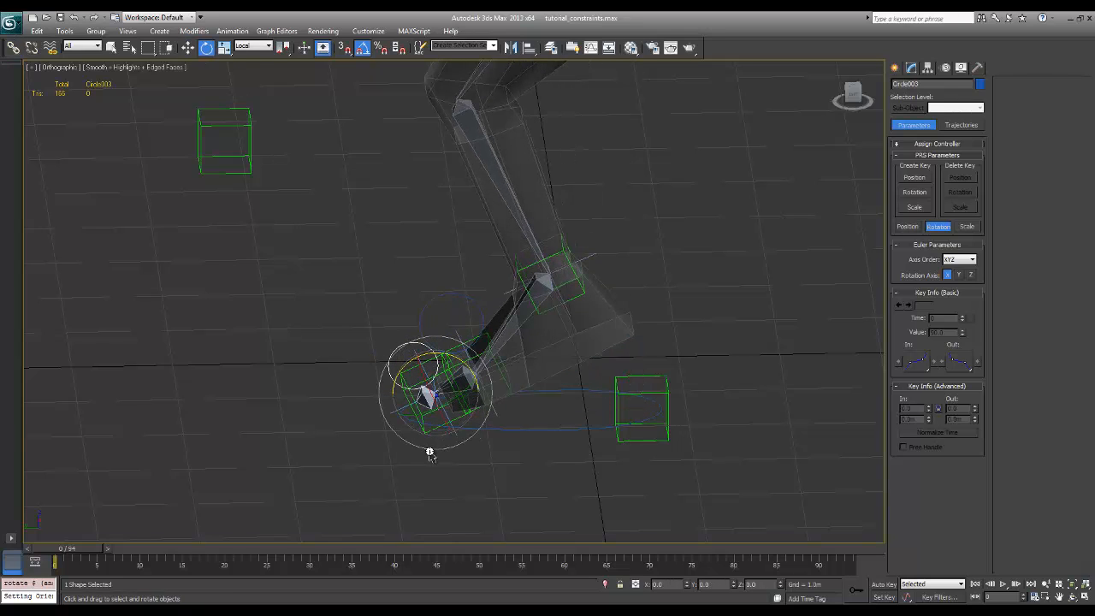
key("ctrl+z")
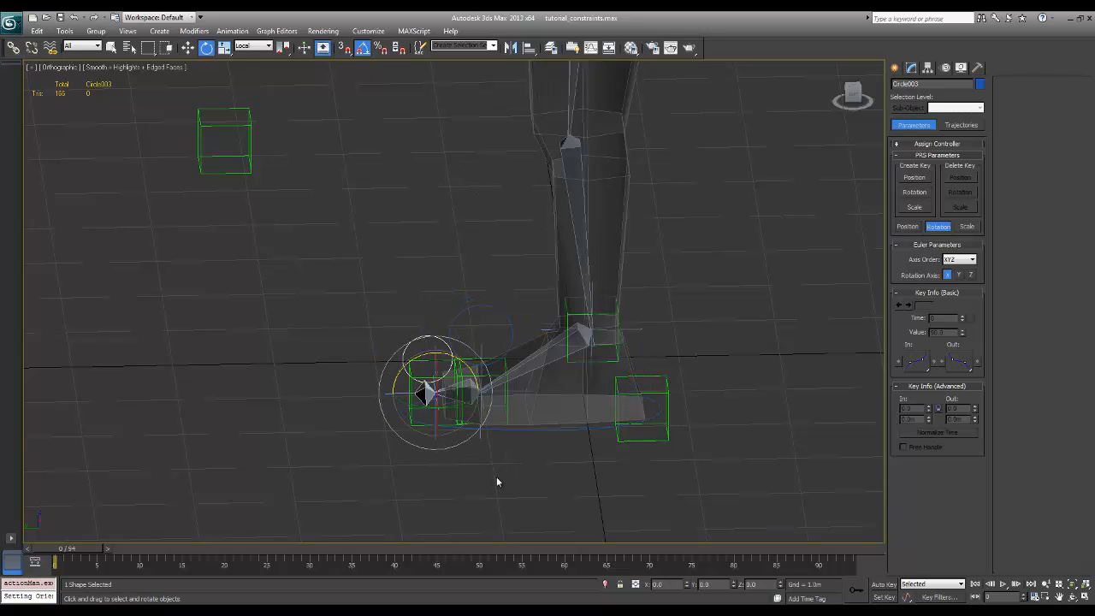
left_click(474, 457)
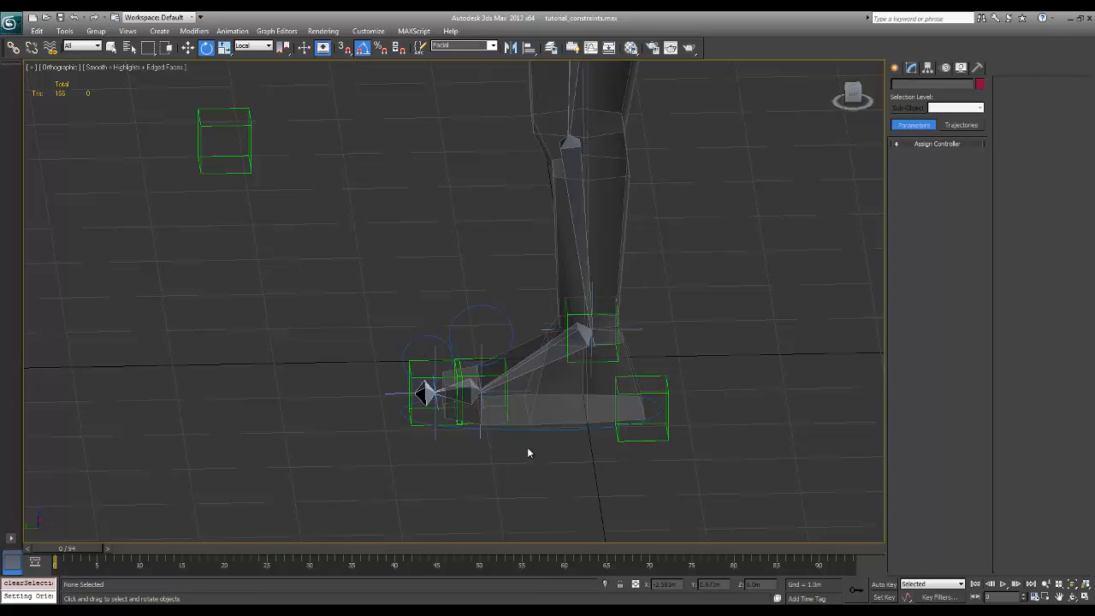
Rotate the heel helper, rig_heel_point_l, to test how it drives the foot, and undo the rotation
left_click(618, 436)
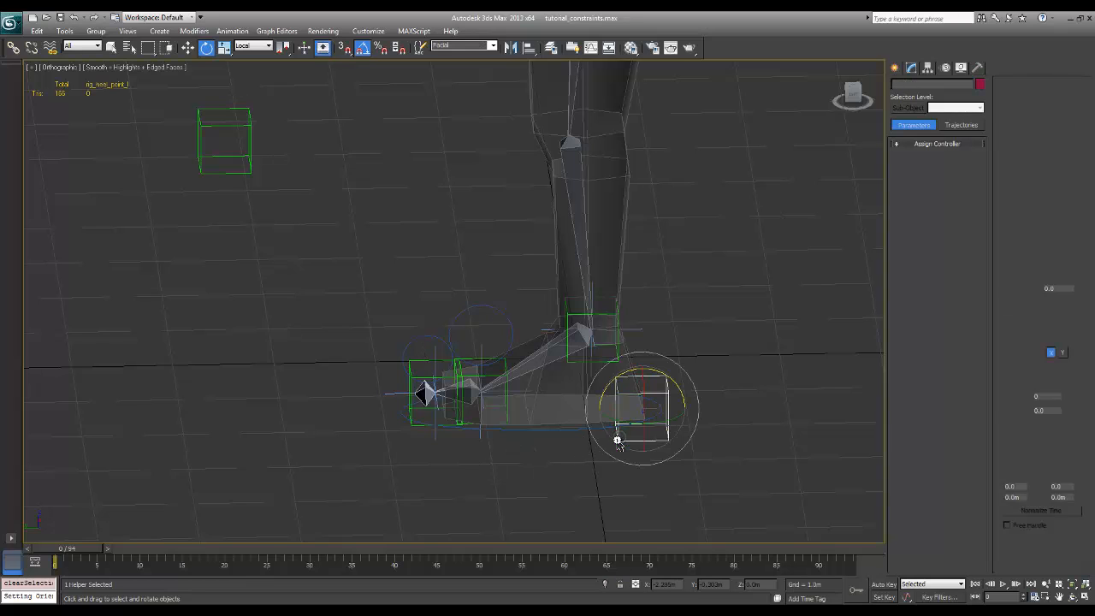
mouse_move(625, 393)
left_mouse_down()
mouse_move(634, 373)
mouse_move(616, 377)
left_mouse_up()
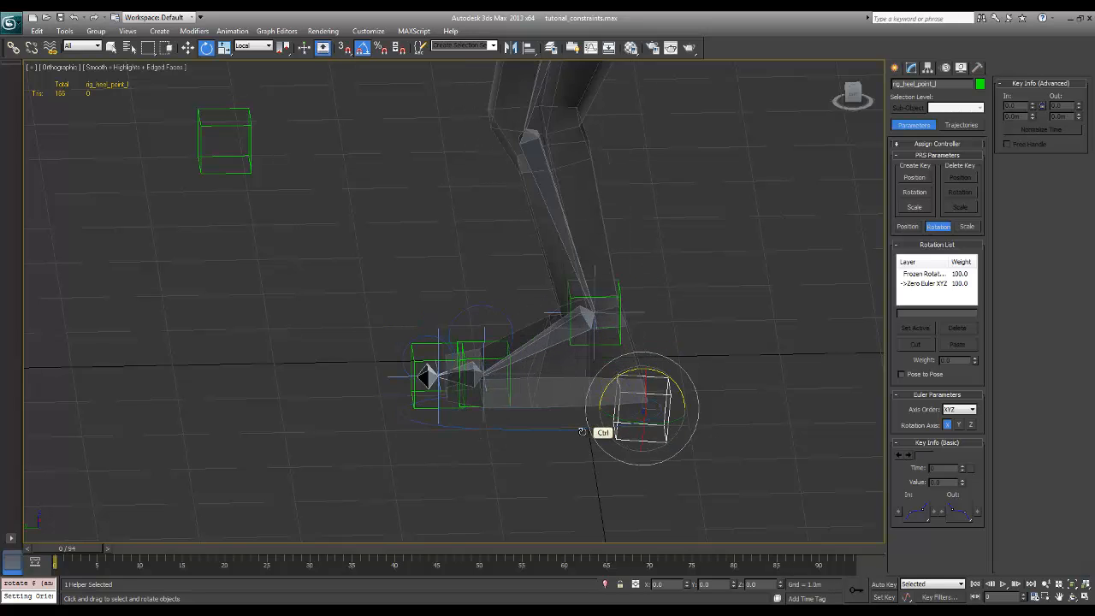
middle_click_drag(591, 408, 658, 421, "alt")
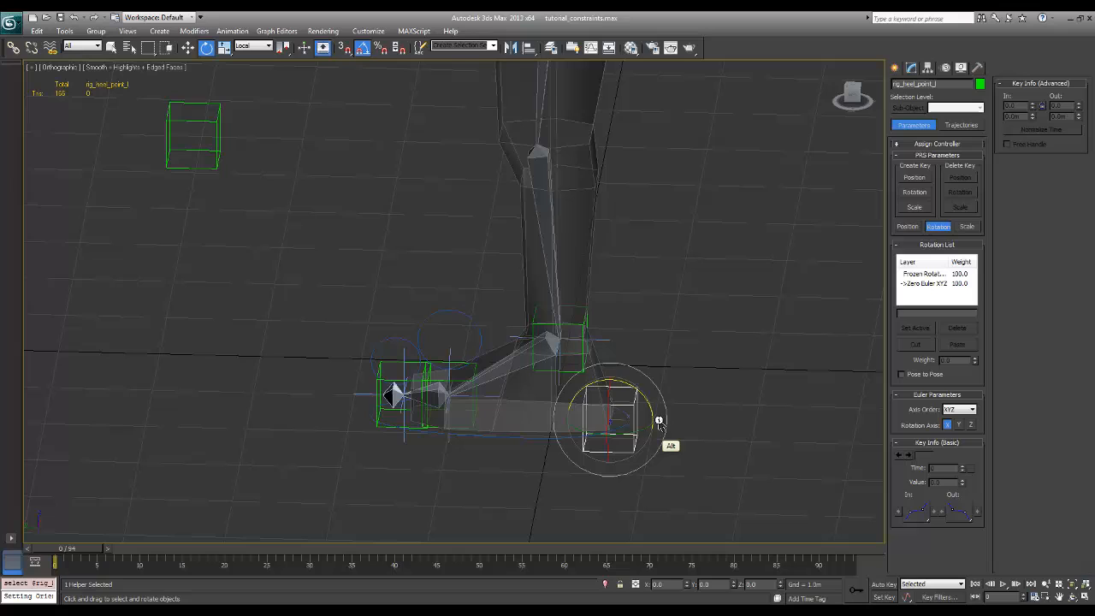
Link the heel helper, rig_heel_point_l, to the large foot circle, Circle001, as its parent and clear the selection
left_click(15, 49)
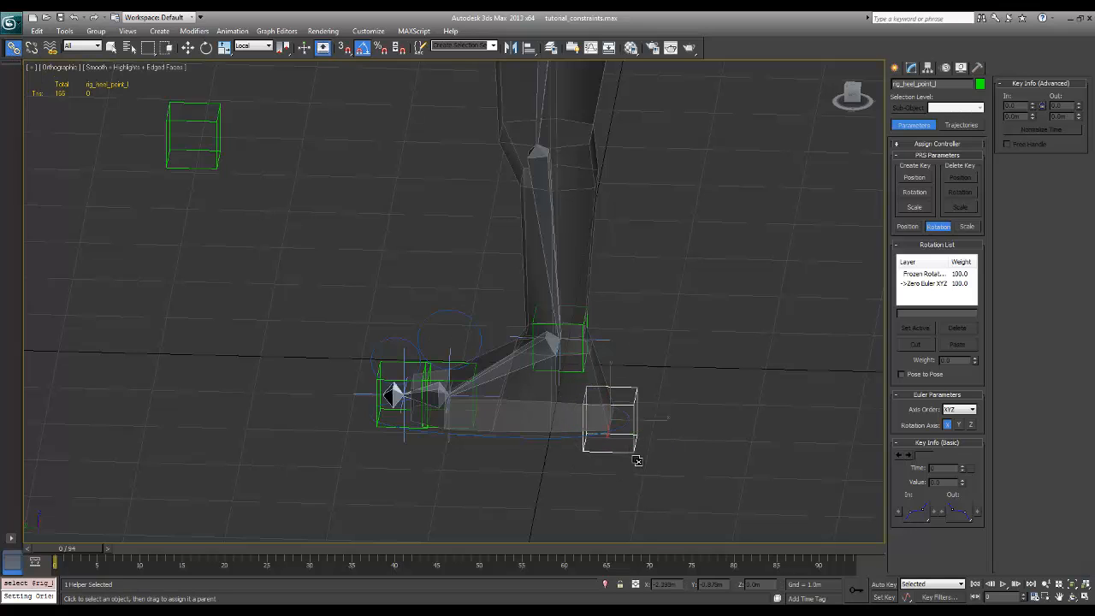
left_click_drag(608, 424, 546, 440)
left_click(518, 499)
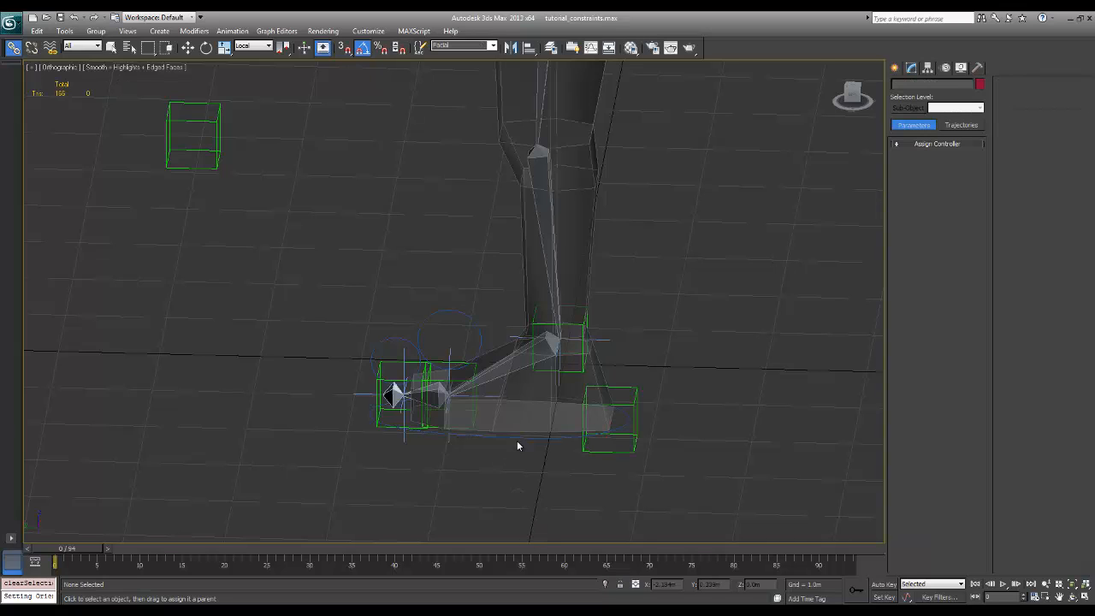
Link both the ball circle, Circle002, and the toe circle, Circle003, to the large foot circle, Circle001, as their parent
key("e")
middle_click_drag(517, 443, 514, 414, "alt")
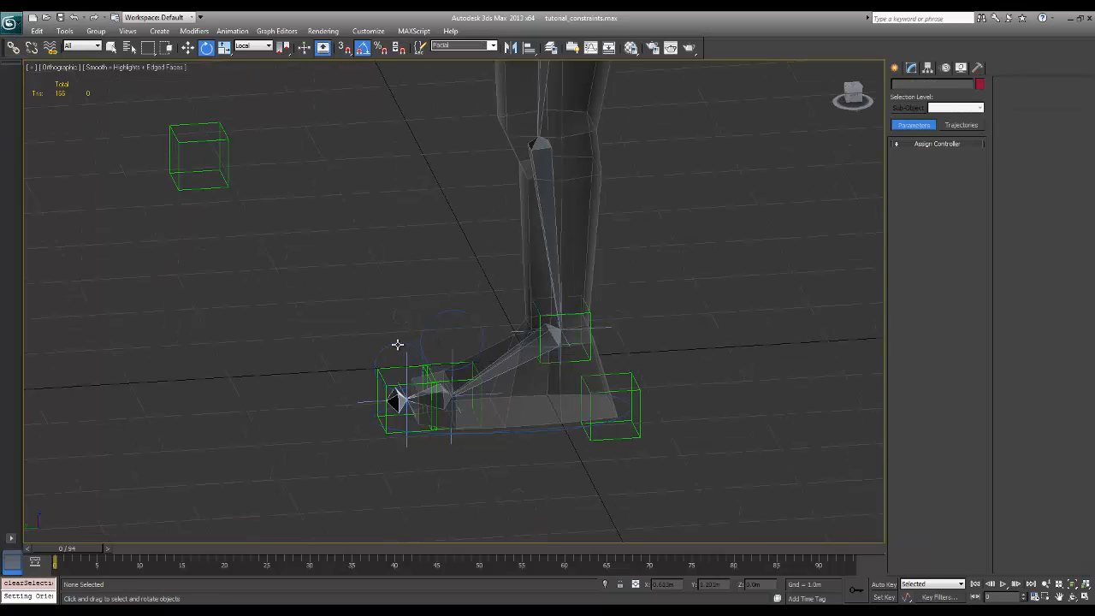
left_click(395, 340)
left_click(428, 331, "ctrl")
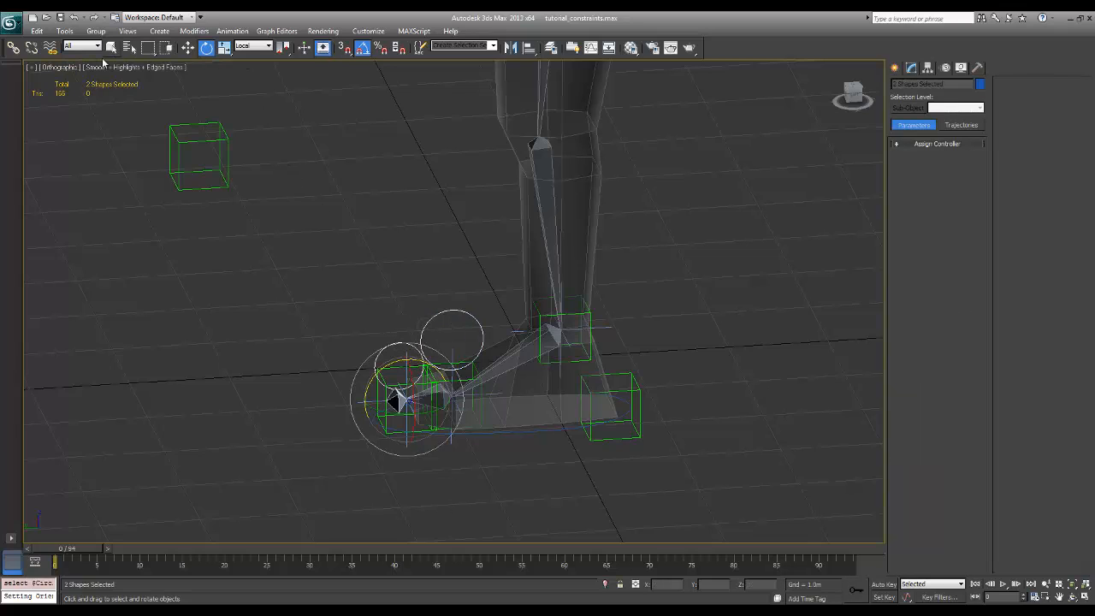
left_click(13, 47)
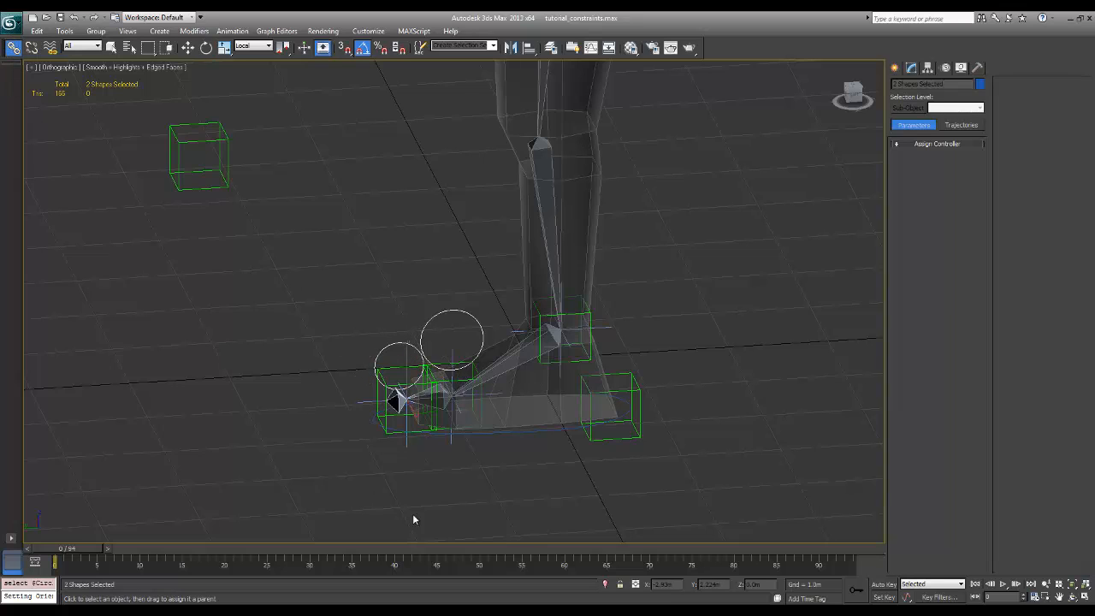
left_click(533, 433)
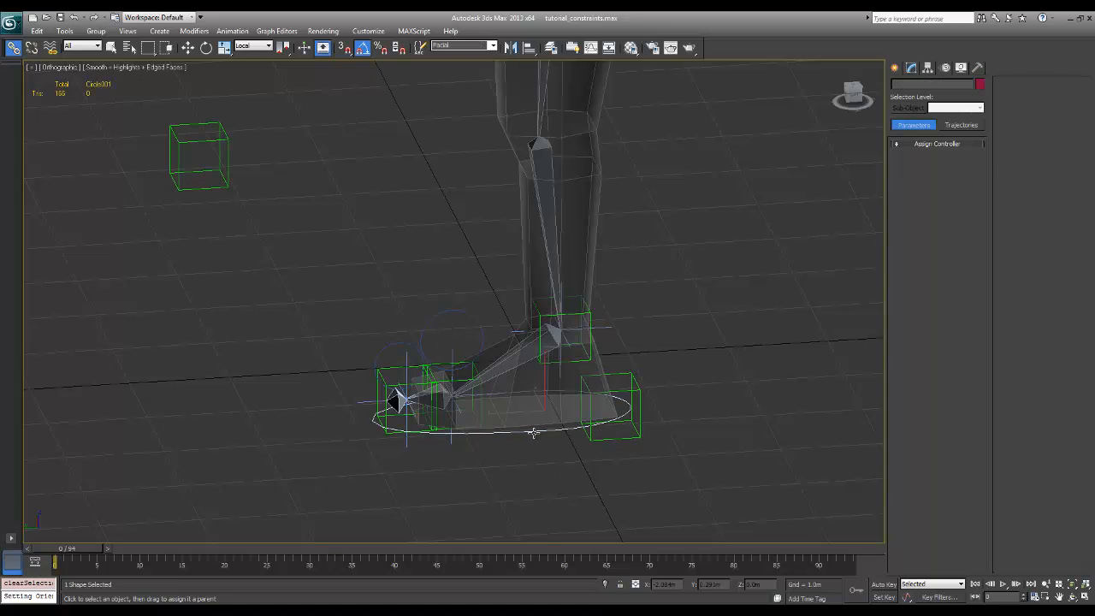
Move the large foot circle, Circle001, to test that the whole foot rig follows, and undo the move
key("w")
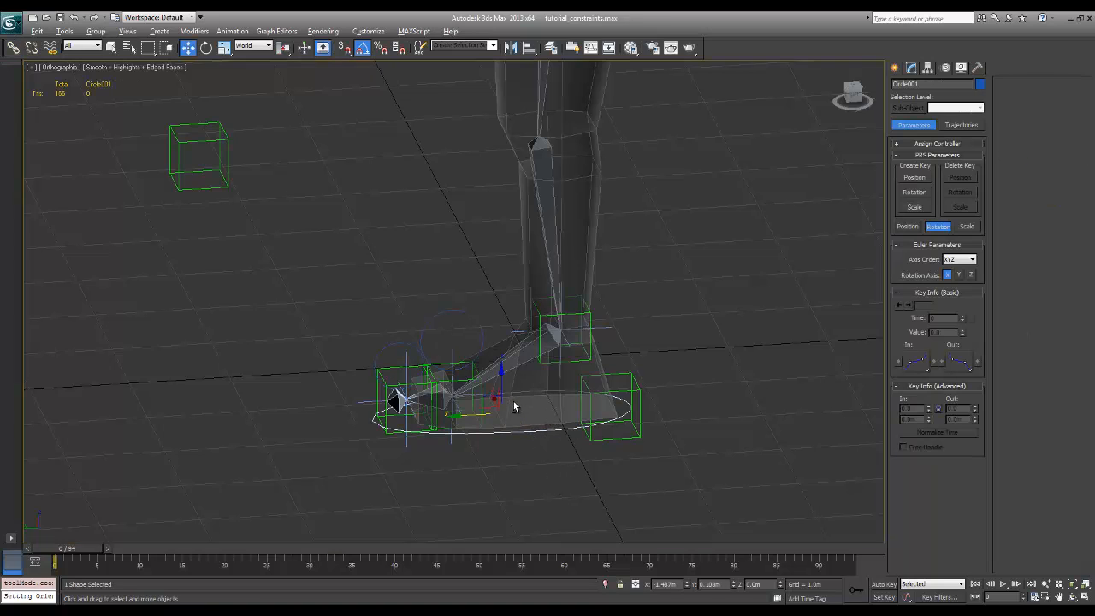
middle_click_drag(514, 405, 507, 399, "alt")
left_click_drag(485, 396, 515, 386)
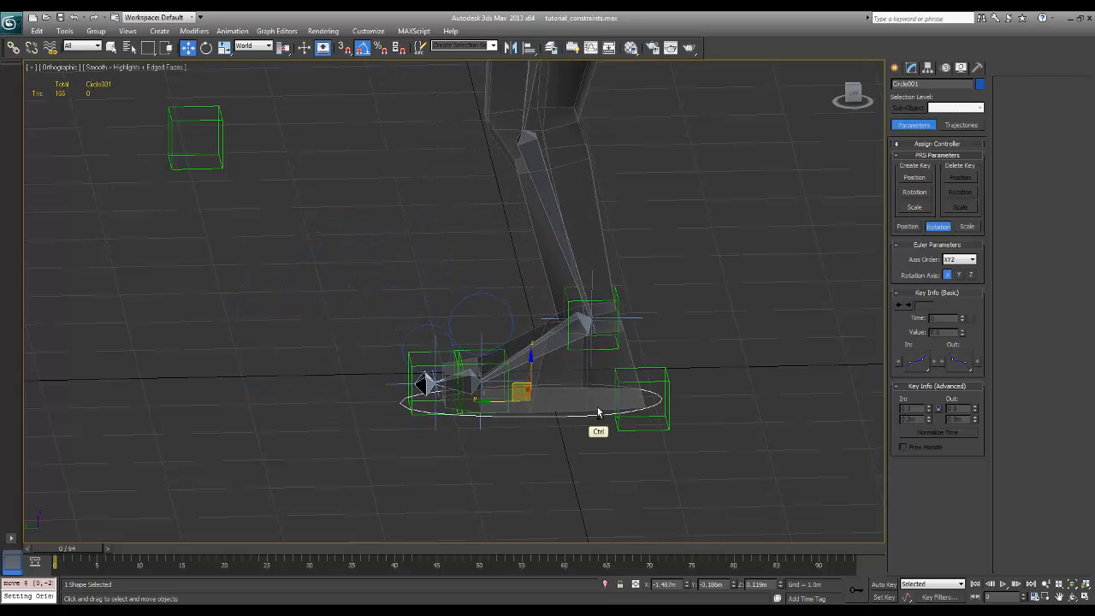
key("ctrl+z")
Test-rotate the large foot circle, Circle001, around different axes while viewing the leg from several angles, cancelling each rotation
middle_click_drag(652, 377, 754, 316, "ctrl+alt")
key("e")
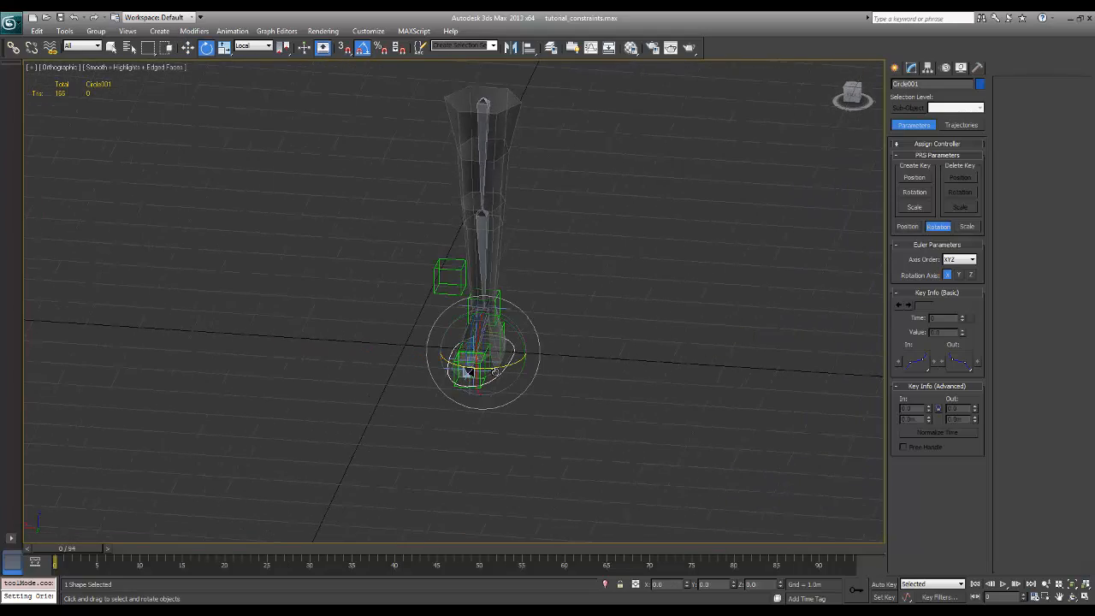
mouse_move(503, 370)
left_mouse_down()
mouse_move(480, 368)
mouse_move(504, 367)
mouse_move(485, 366)
mouse_move(493, 374)
left_mouse_up()
right_click(494, 374)
middle_click_drag(660, 346, 561, 338, "alt")
mouse_move(514, 329)
left_mouse_down()
mouse_move(521, 340)
mouse_move(504, 320)
mouse_move(521, 340)
mouse_move(515, 332)
left_mouse_up()
right_click(515, 332)
middle_click_drag(619, 351, 502, 401, "alt")
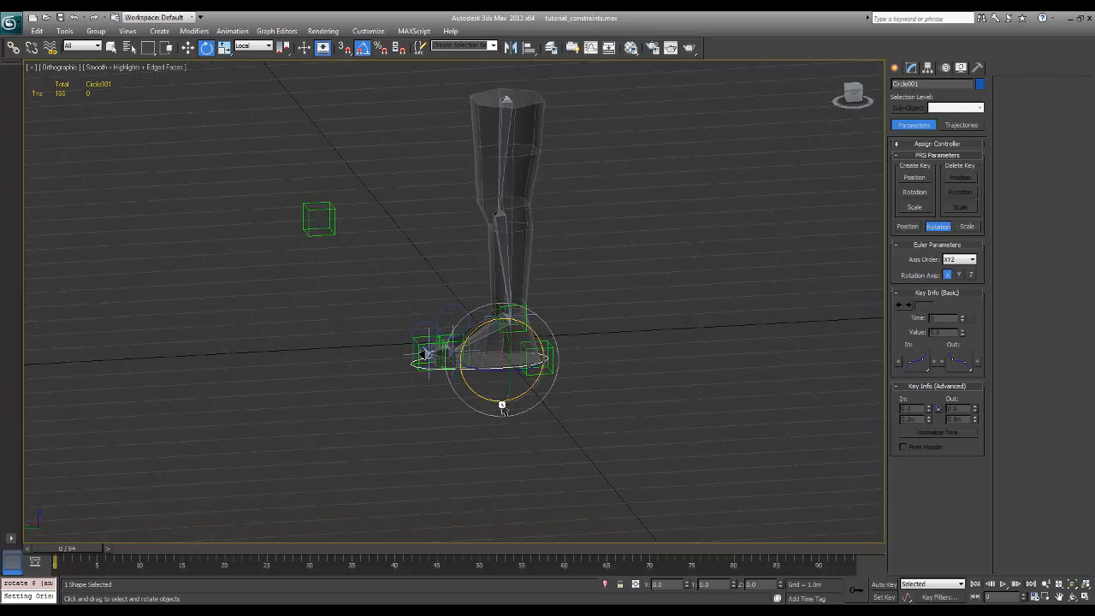
Rotate the ball circle, Circle002, to test the heel lift, and undo the rotation
left_click(461, 439)
left_click(440, 325)
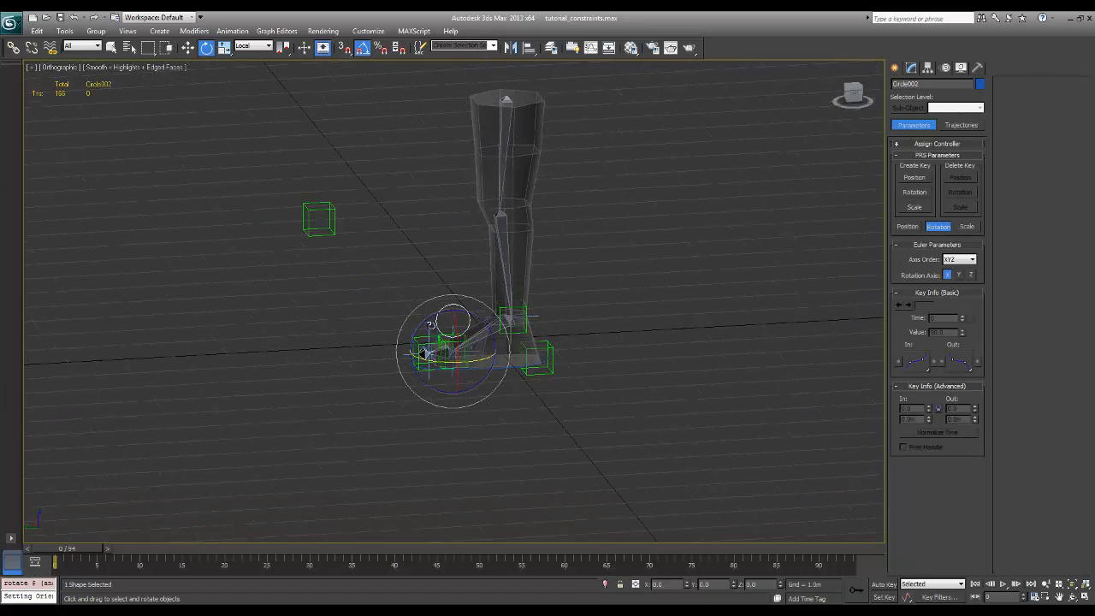
left_click_drag(439, 324, 417, 329)
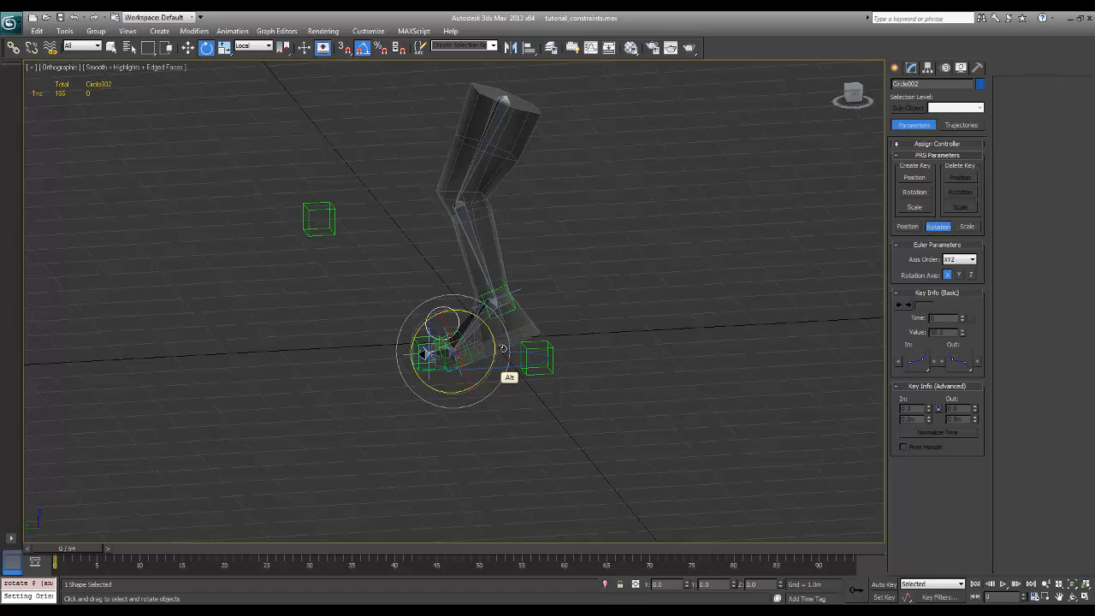
middle_click_drag(510, 356, 498, 341, "alt")
key("ctrl+z")
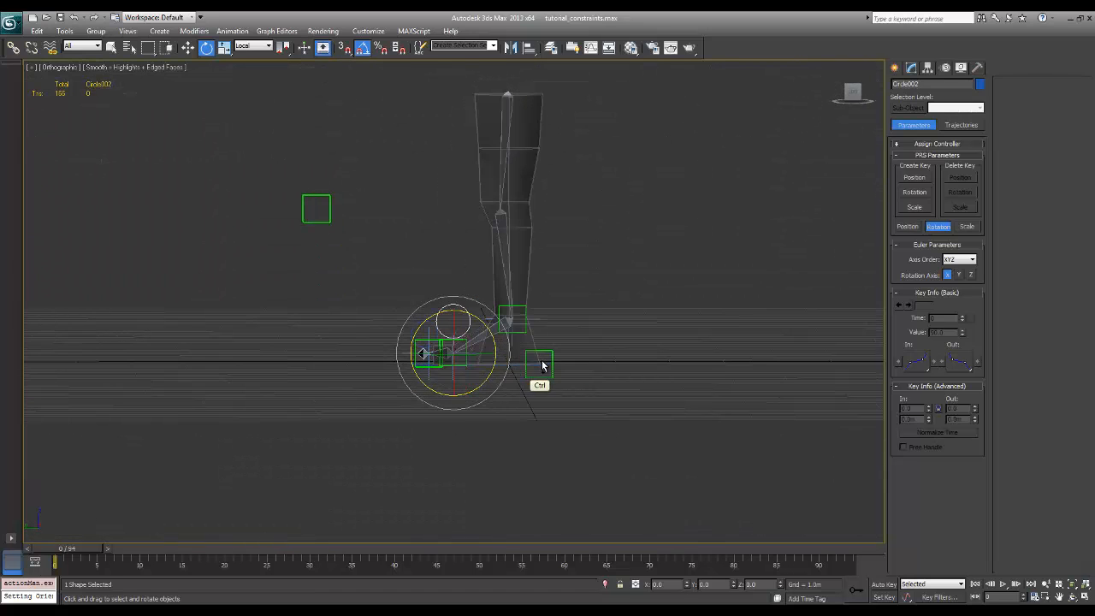
Link the knee target helper, rig_knee_look_L, to the large foot circle, Circle001, as its parent
left_click(636, 319)
middle_click_drag(402, 312, 512, 362, "alt")
left_click(506, 379)
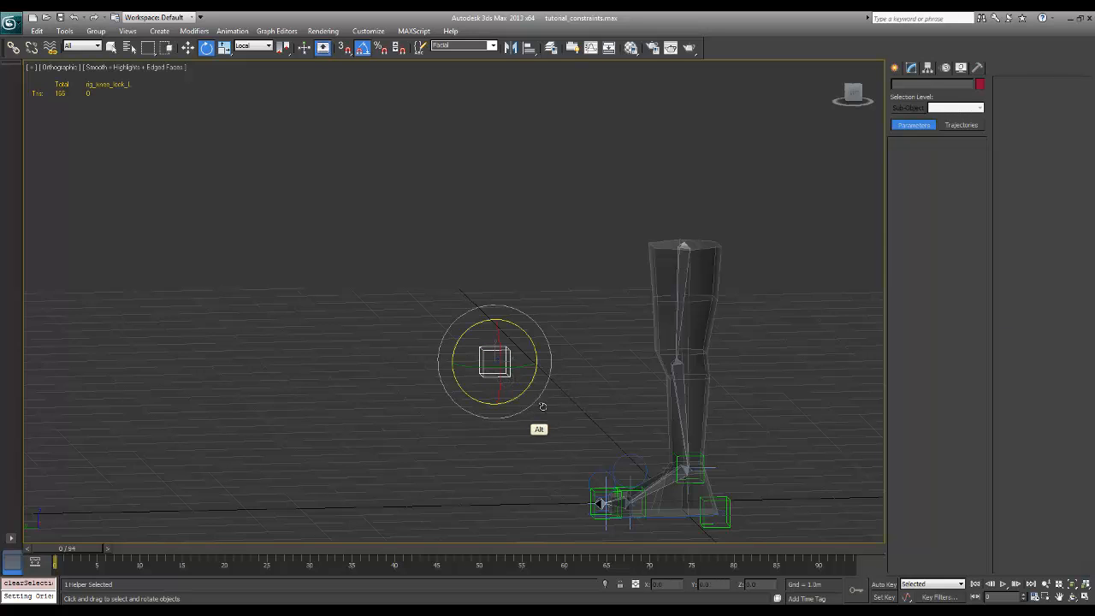
middle_click_drag(542, 408, 557, 413, "alt")
key("w")
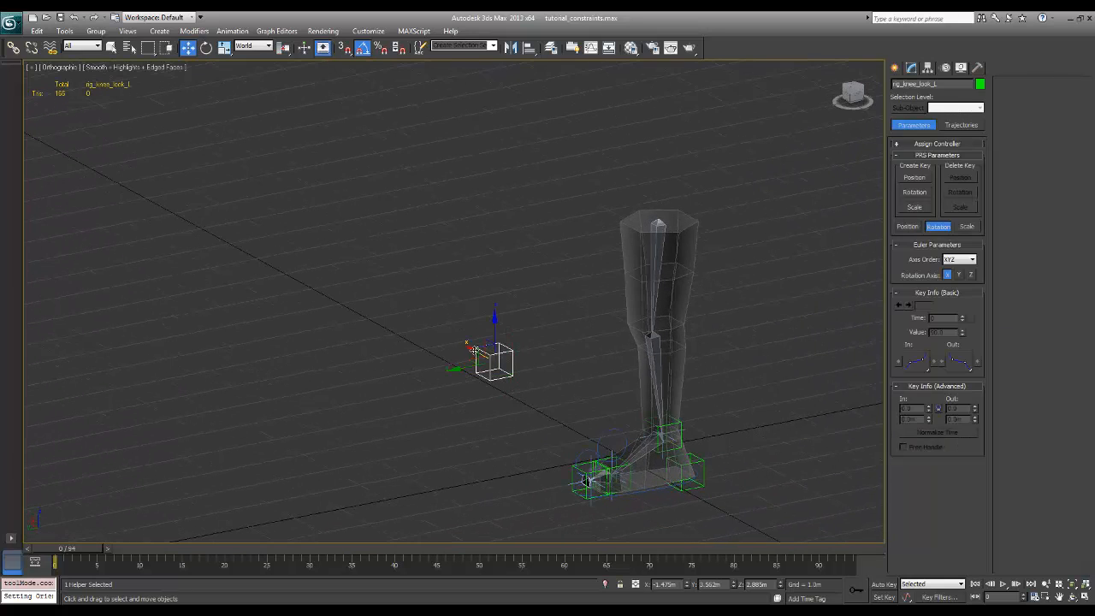
mouse_move(488, 367)
left_mouse_down()
mouse_move(504, 372)
mouse_move(463, 350)
mouse_move(499, 372)
mouse_move(477, 359)
left_mouse_up()
mouse_move(583, 497)
middle_mouse_down("alt")
mouse_move(611, 504)
mouse_move(621, 493)
mouse_move(600, 500)
middle_mouse_up("alt")
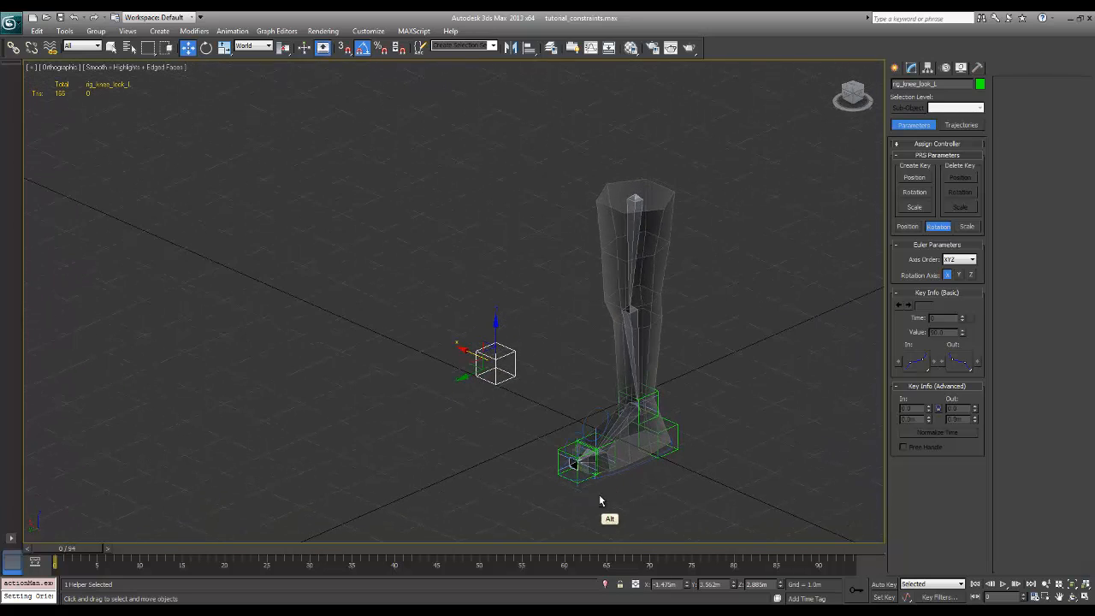
left_click(13, 48)
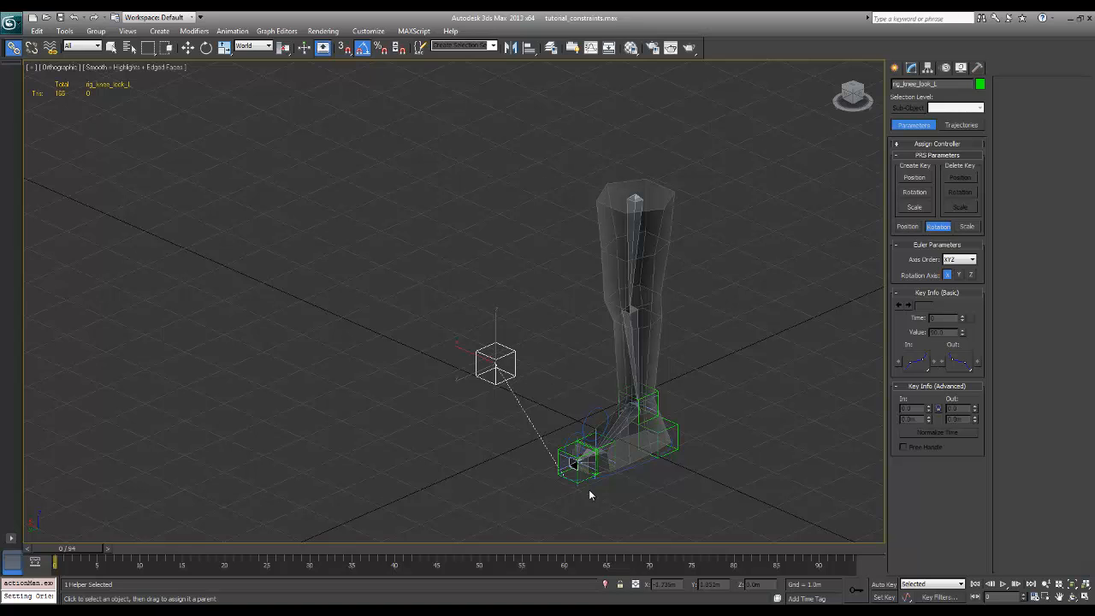
left_click_drag(633, 470, 634, 469)
middle_click_drag(692, 495, 680, 496, "alt")
left_click(658, 489)
Rotate the large foot circle, Circle001, to test that the knee target follows it, and undo the rotation
left_click(648, 485)
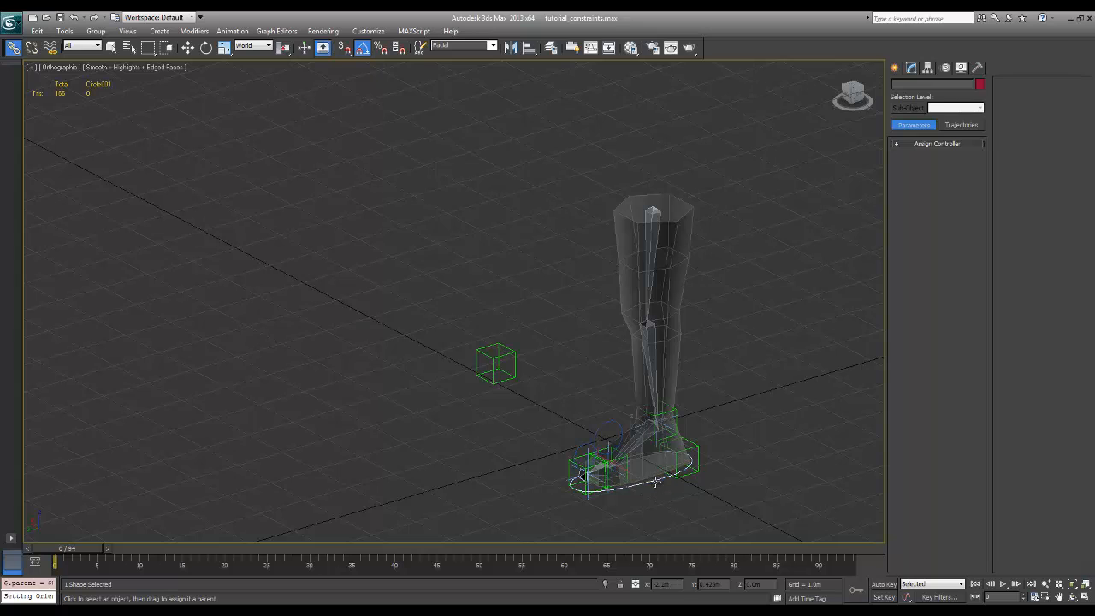
key("w")
key("e")
left_click_drag(644, 482, 667, 492)
key("ctrl+z")
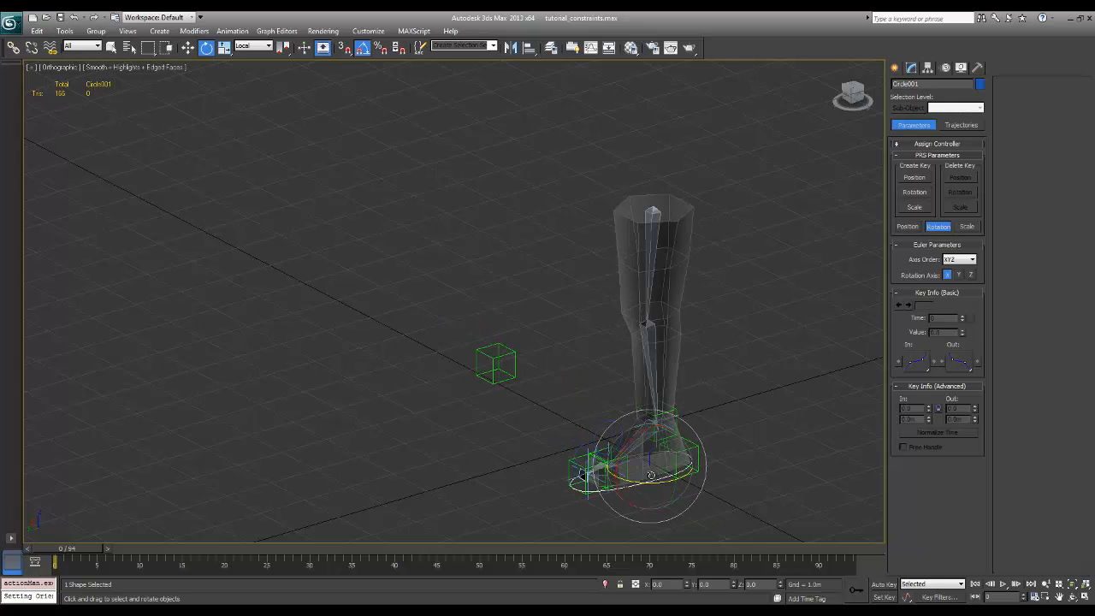
Move the foot circle and shift rig_knee_look_L sideways to test the knee direction, and undo these moves
key("w")
middle_click_drag(635, 448, 545, 361, "alt")
left_click(530, 326)
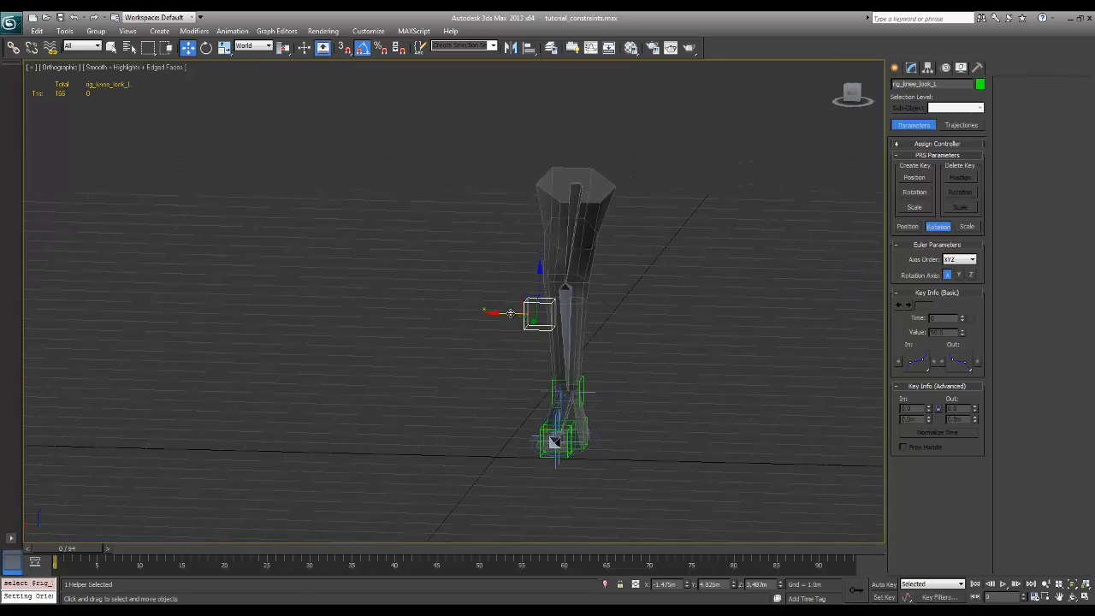
left_click_drag(510, 313, 506, 336)
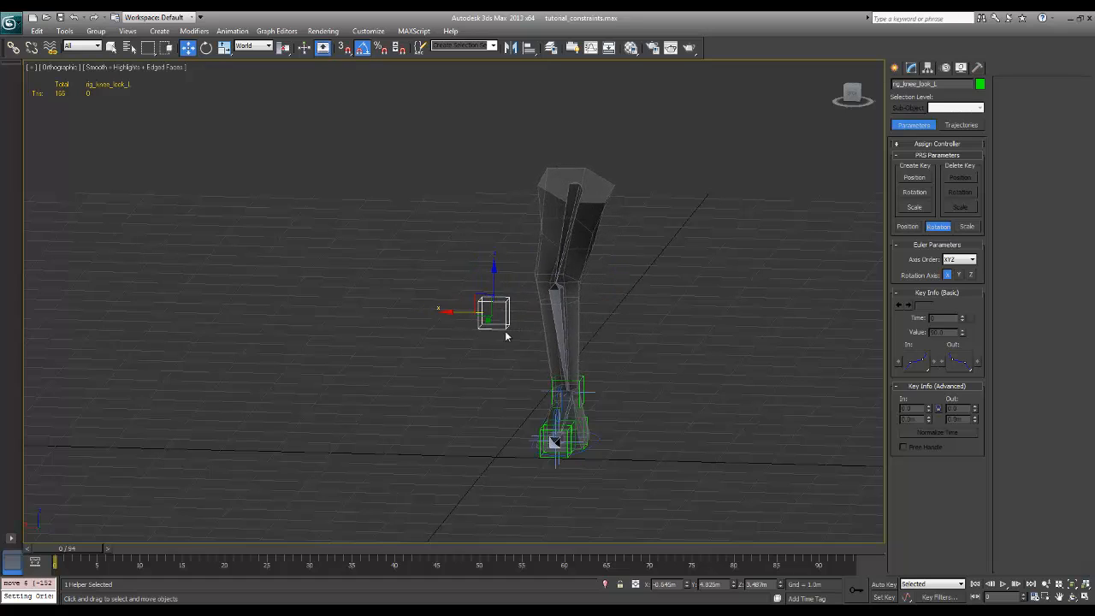
key("ctrl+z")
key("ctrl+z")
key("ctrl+z")
middle_click_drag(720, 399, 611, 494, "alt")
left_click(597, 497)
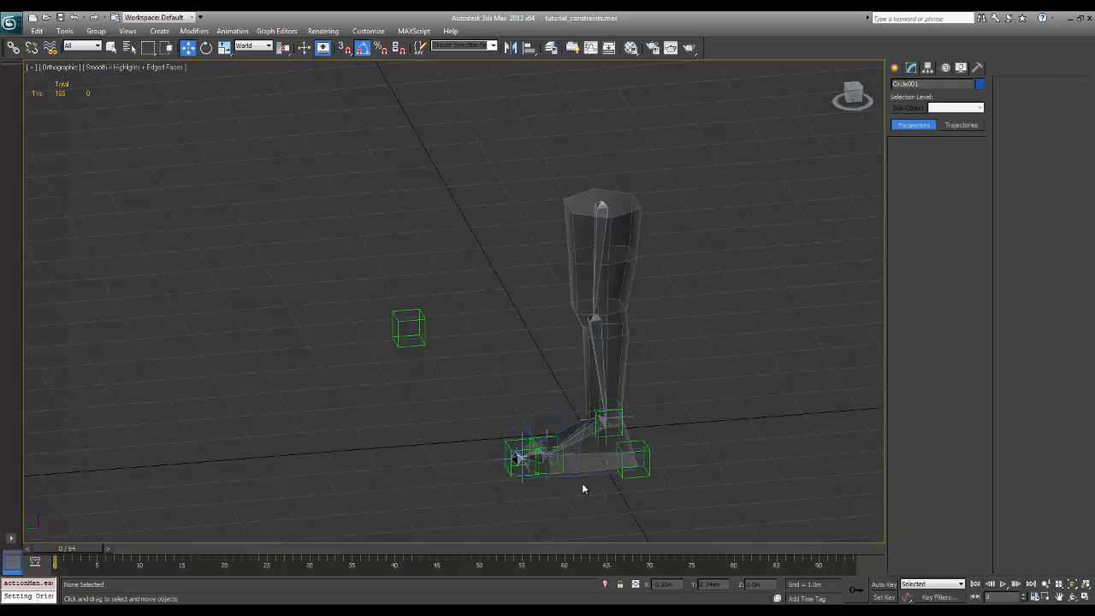
left_click(591, 477)
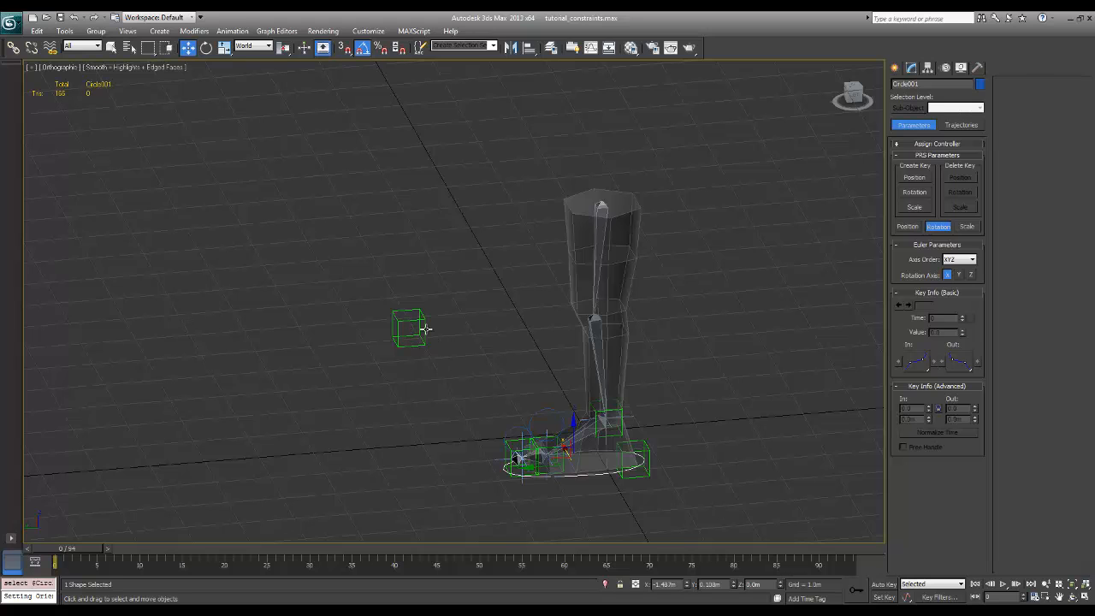
middle_click_drag(599, 342, 699, 372, "alt")
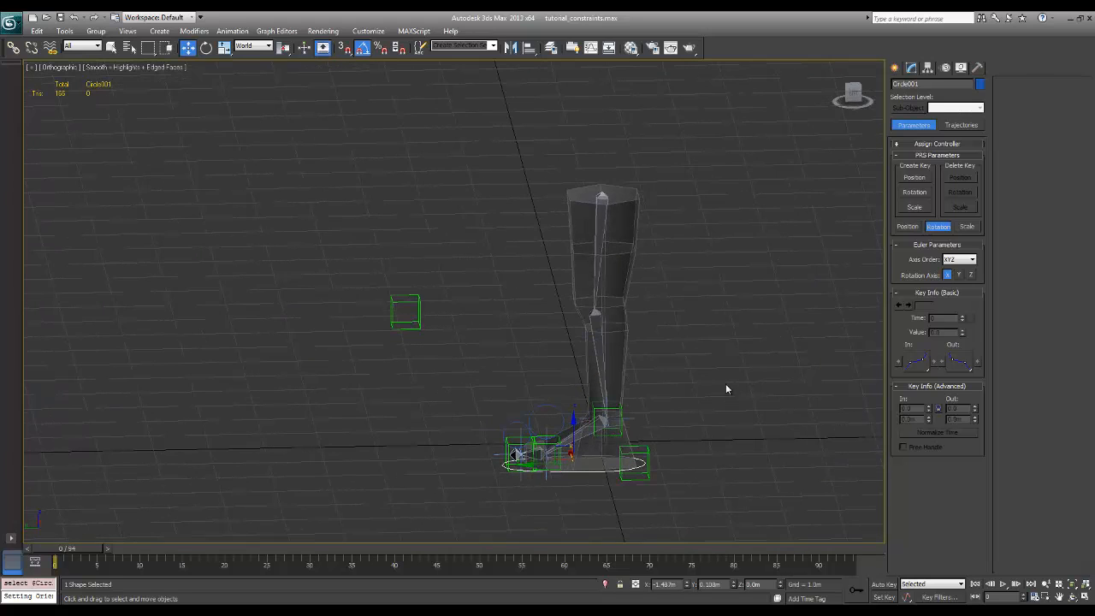
Draw a circle spline with a radius of about 0.37 m around the knee joint in the front view
key("f")
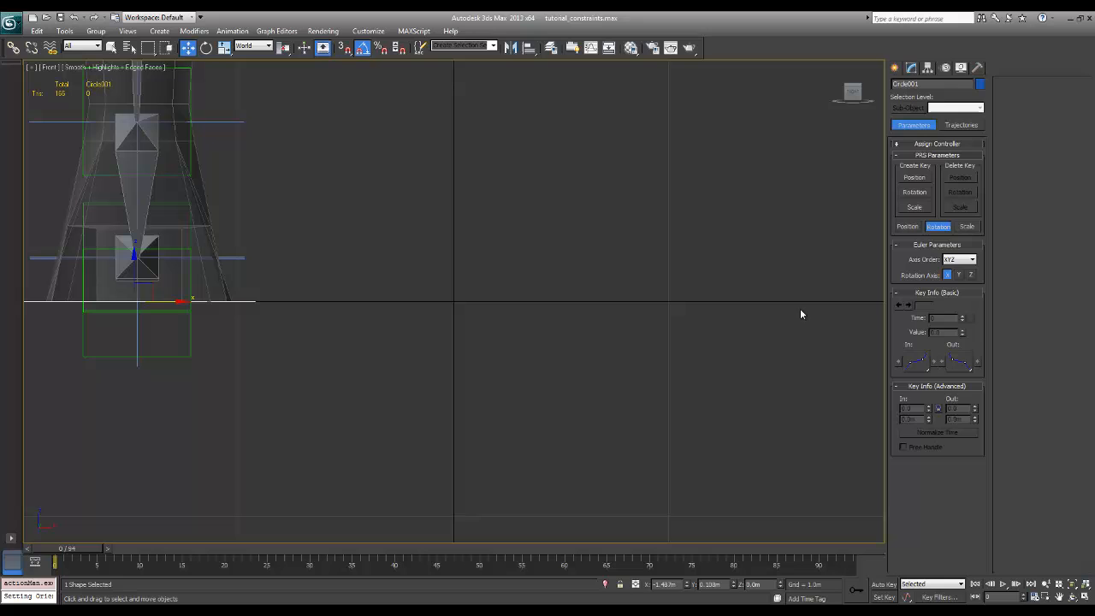
left_click(896, 67)
left_click(922, 162)
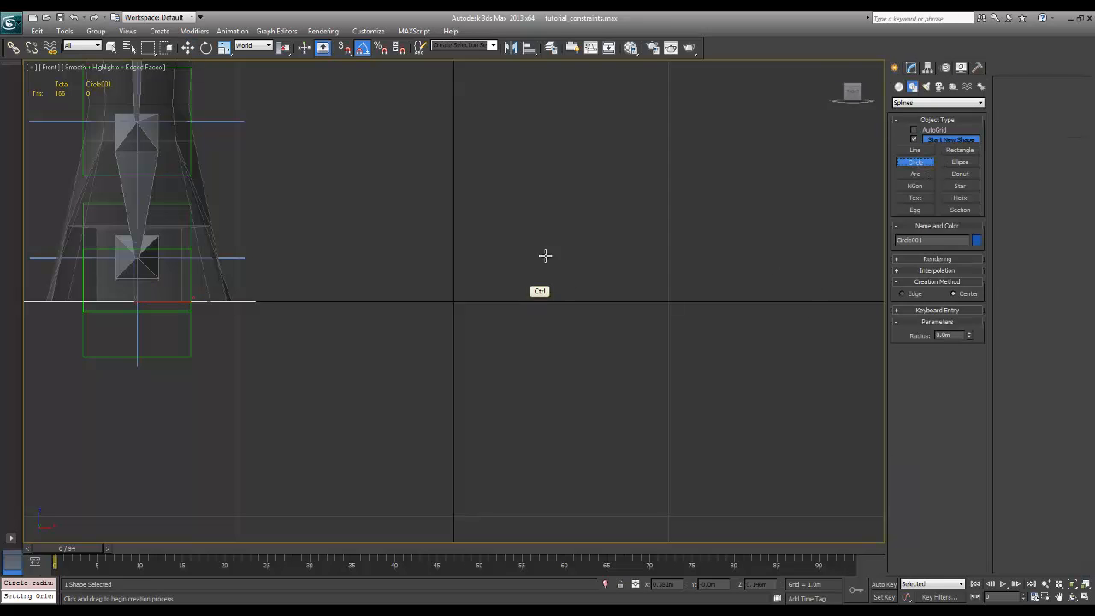
scroll(532, 289, "down", 3, "ctrl")
middle_click_drag(486, 305, 499, 339, "ctrl")
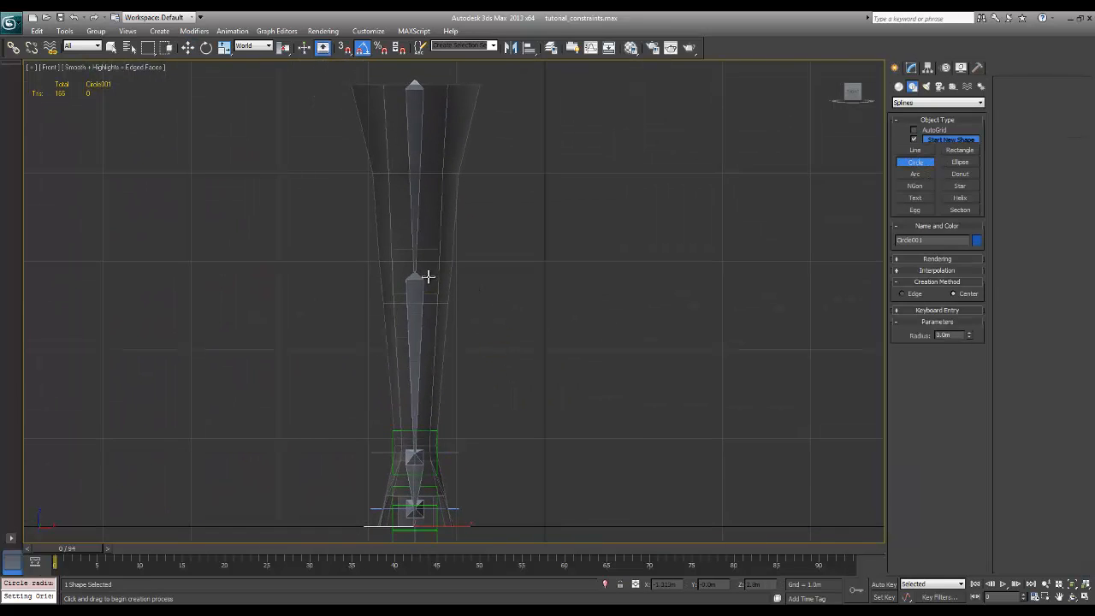
left_click_drag(413, 272, 437, 251)
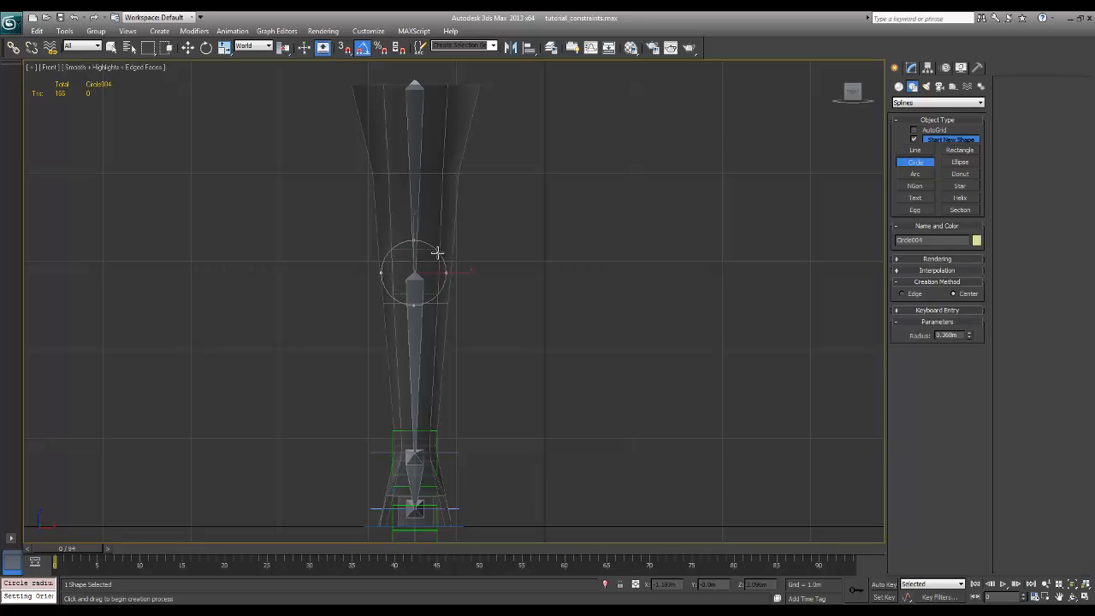
Align the new knee circle, Circle004, to the position of the rig_knee_look_L helper in front of the leg
mouse_move(582, 310)
middle_mouse_down("alt")
mouse_move(463, 317)
mouse_move(579, 318)
middle_mouse_up("alt")
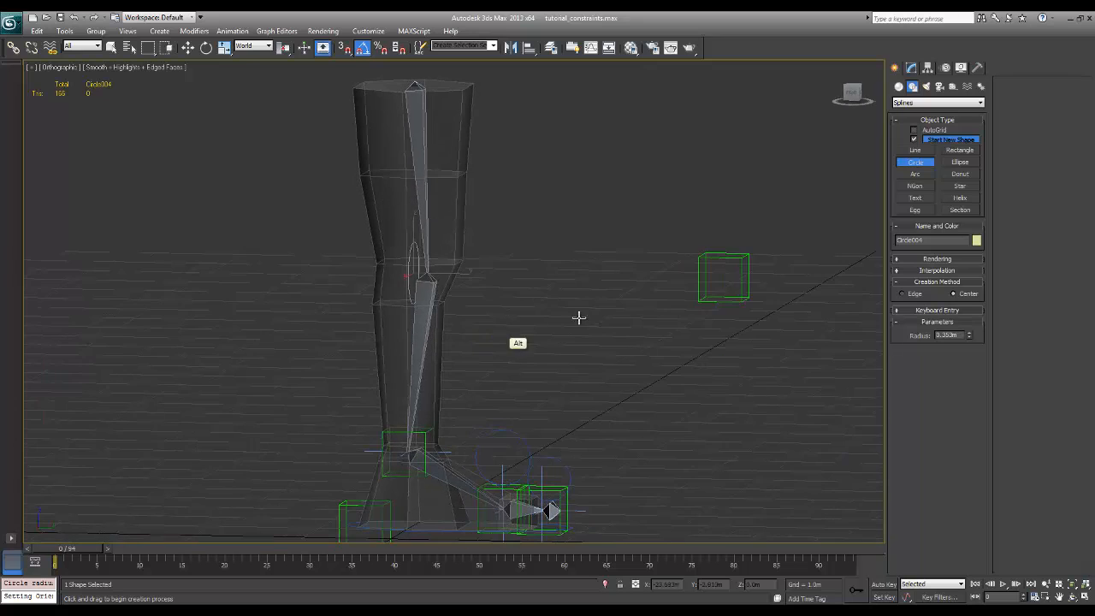
middle_click_drag(682, 300, 679, 345, "alt")
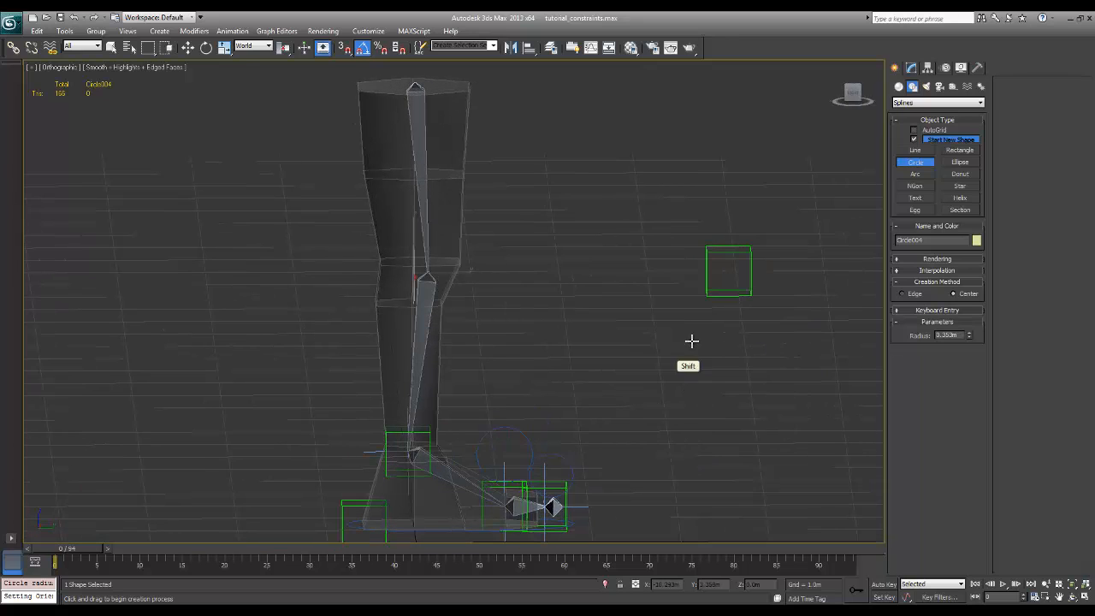
key("alt+a")
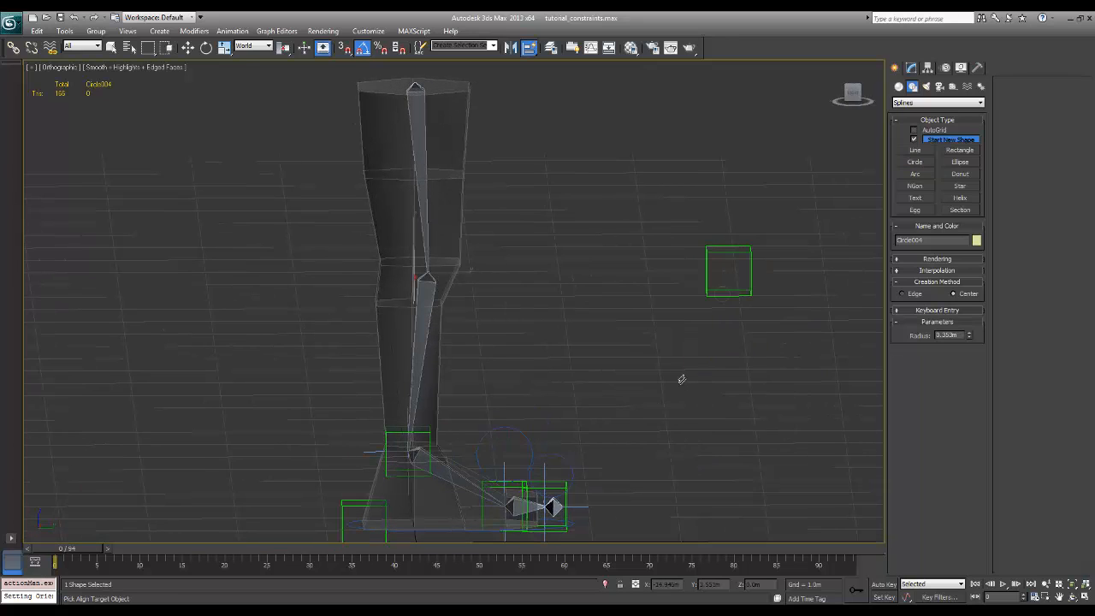
key("w")
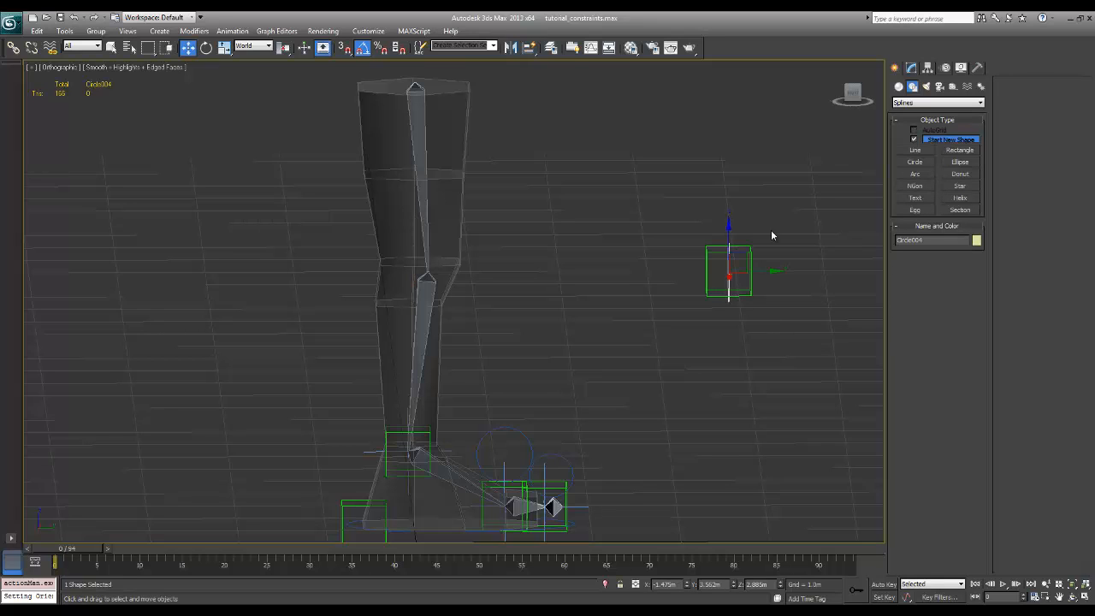
Link the rig_knee_look_L helper to the circle around it, making the circle its parent
middle_click_drag(771, 229, 768, 307, "alt")
left_click(768, 306)
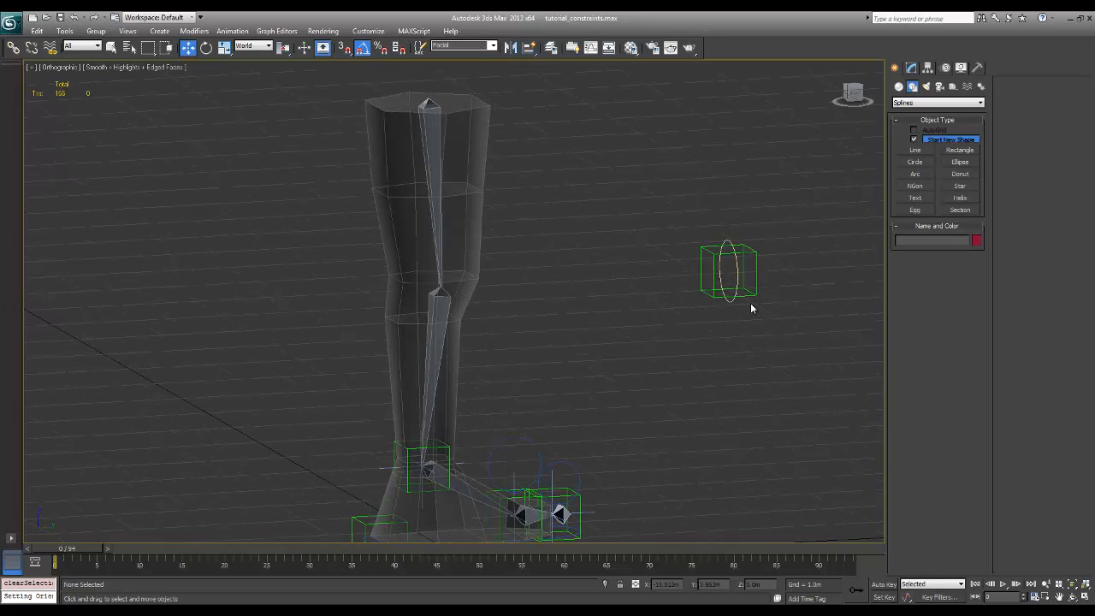
left_click(732, 295)
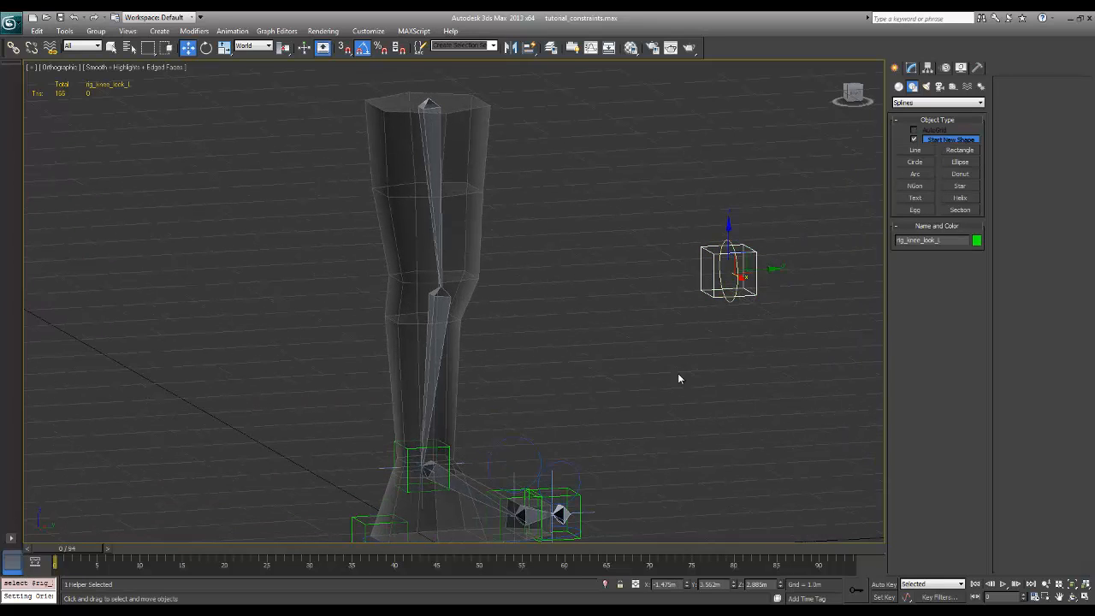
left_click(13, 47)
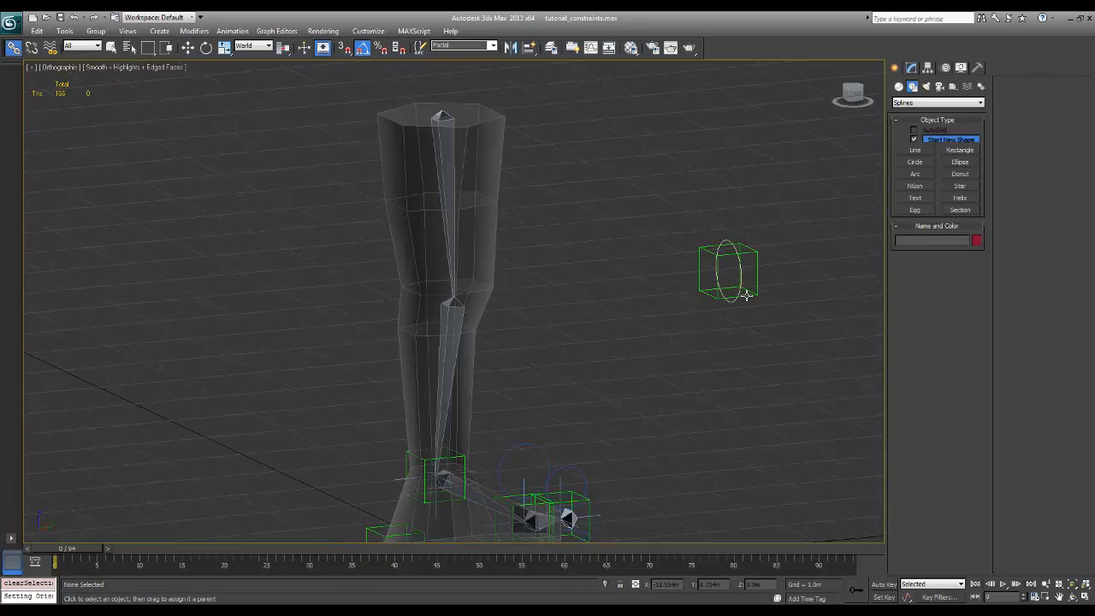
left_click(745, 293)
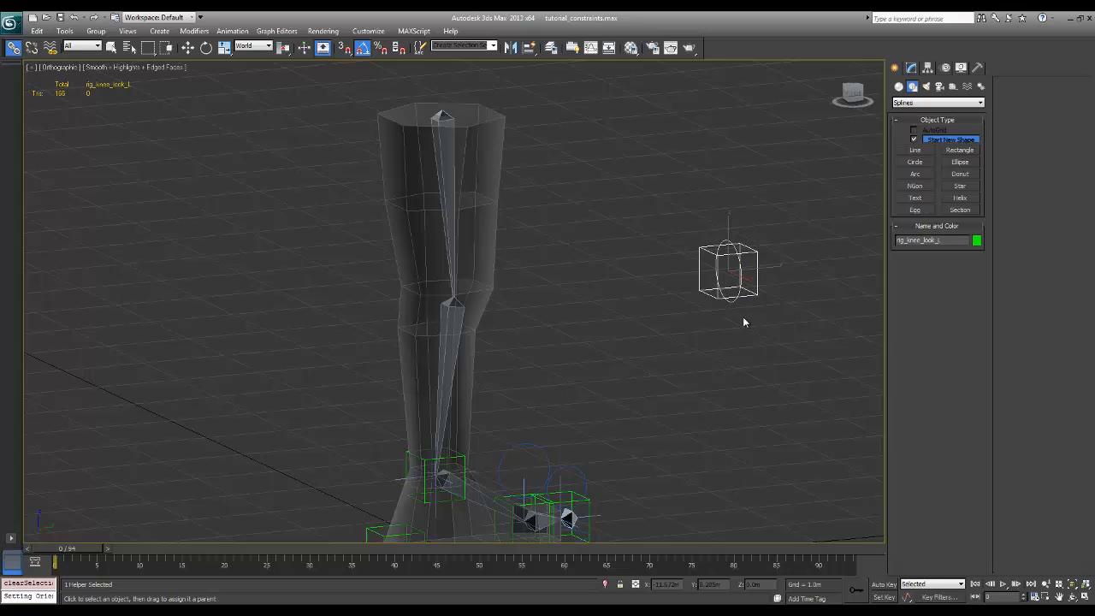
left_click(736, 368)
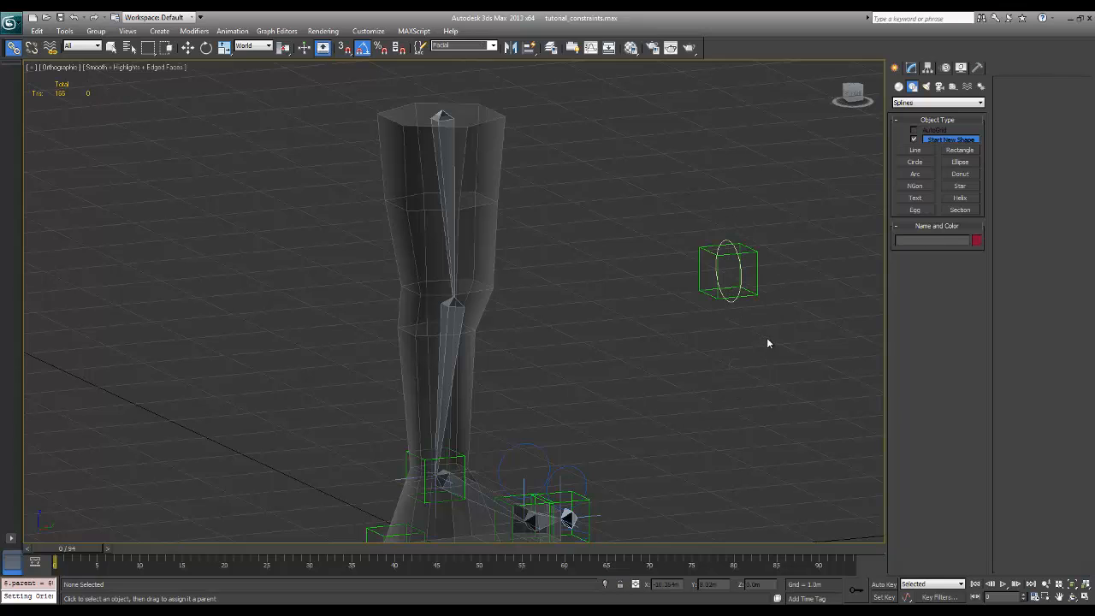
left_click(755, 296)
middle_click_drag(752, 308, 780, 354, "alt")
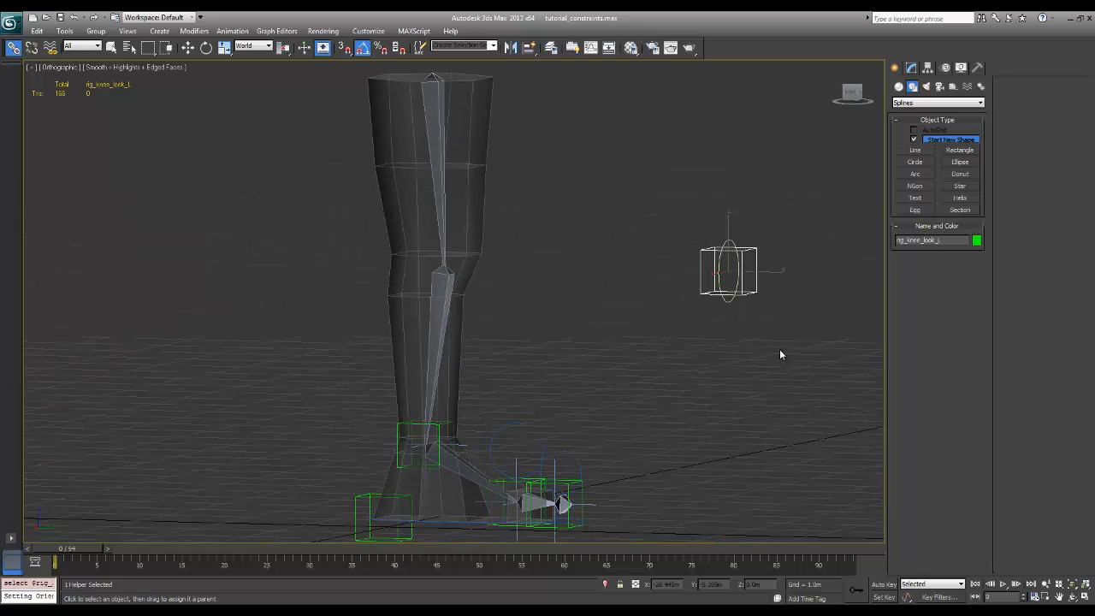
left_click(551, 48)
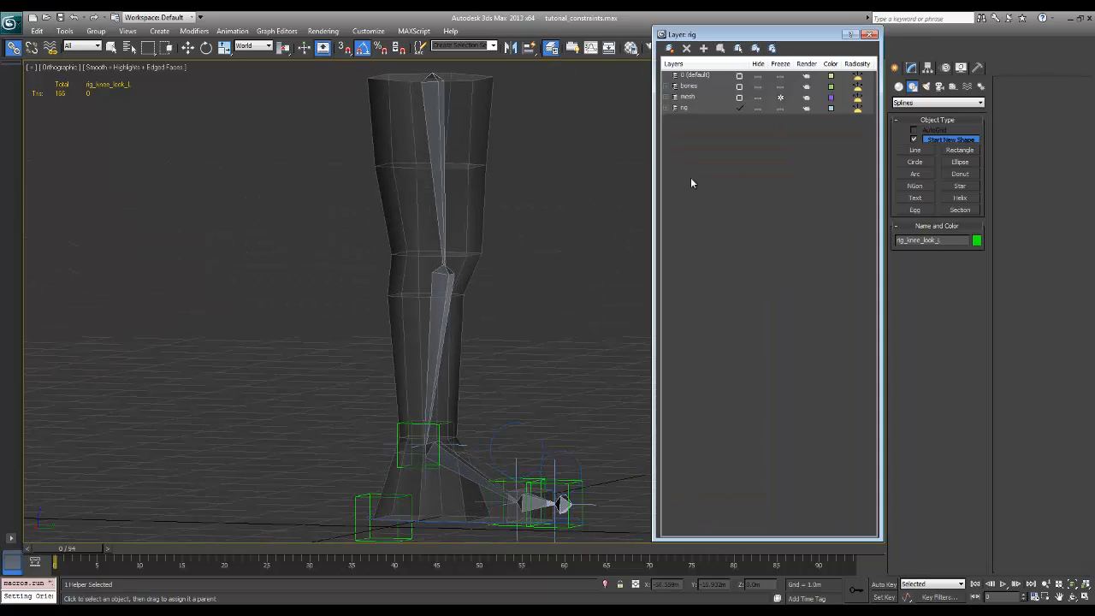
left_click(870, 34)
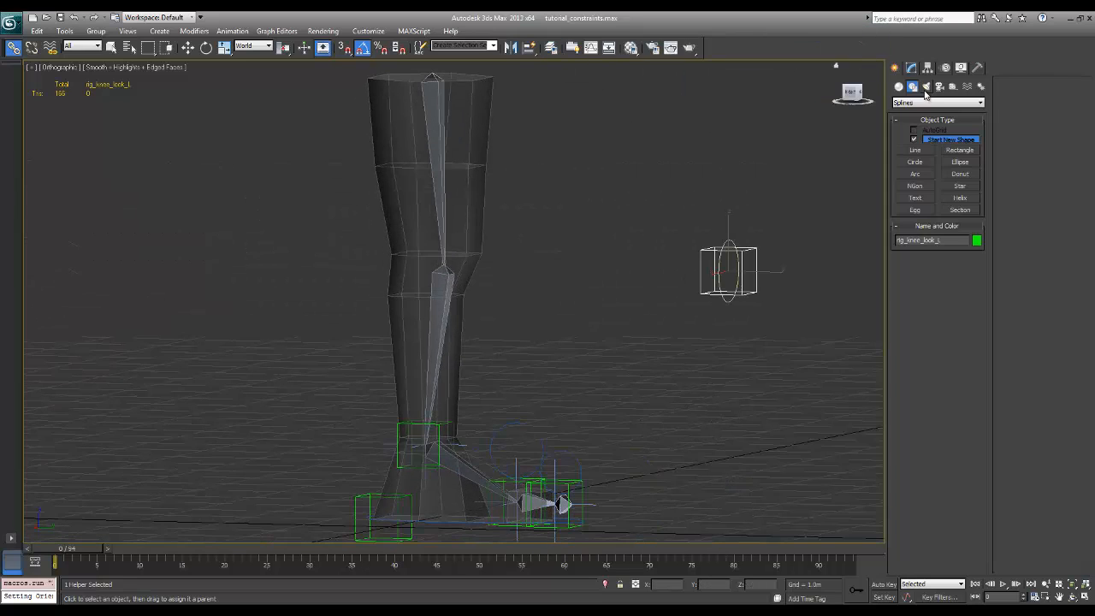
left_click(913, 69)
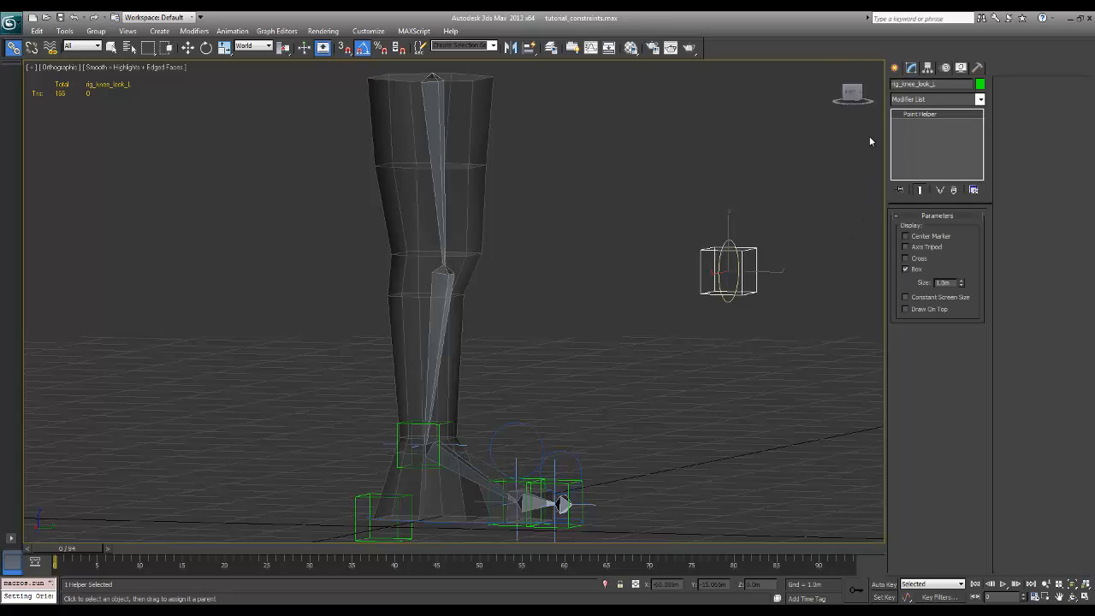
middle_click_drag(837, 229, 813, 252, "alt")
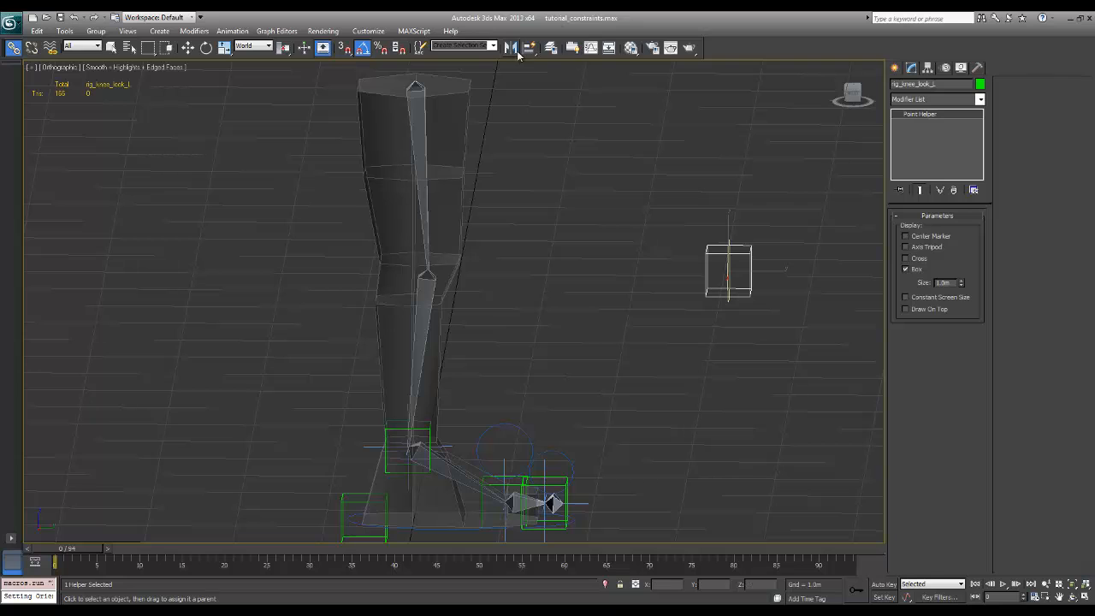
Hide and unhide the rig layer in the layer manager to check which objects it contains
left_click(552, 48)
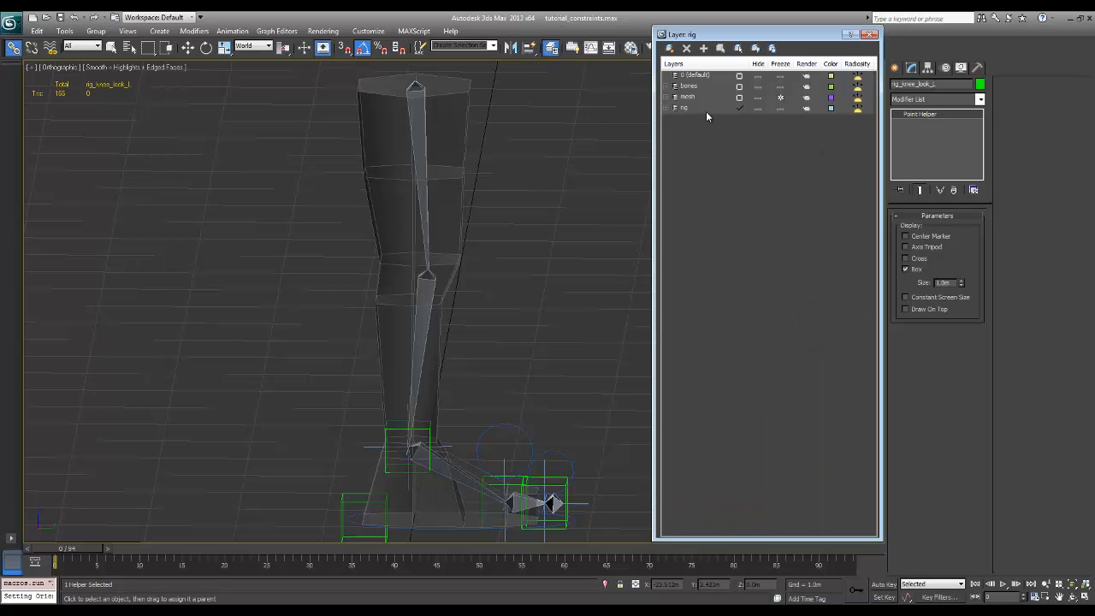
left_click_drag(790, 37, 226, 48)
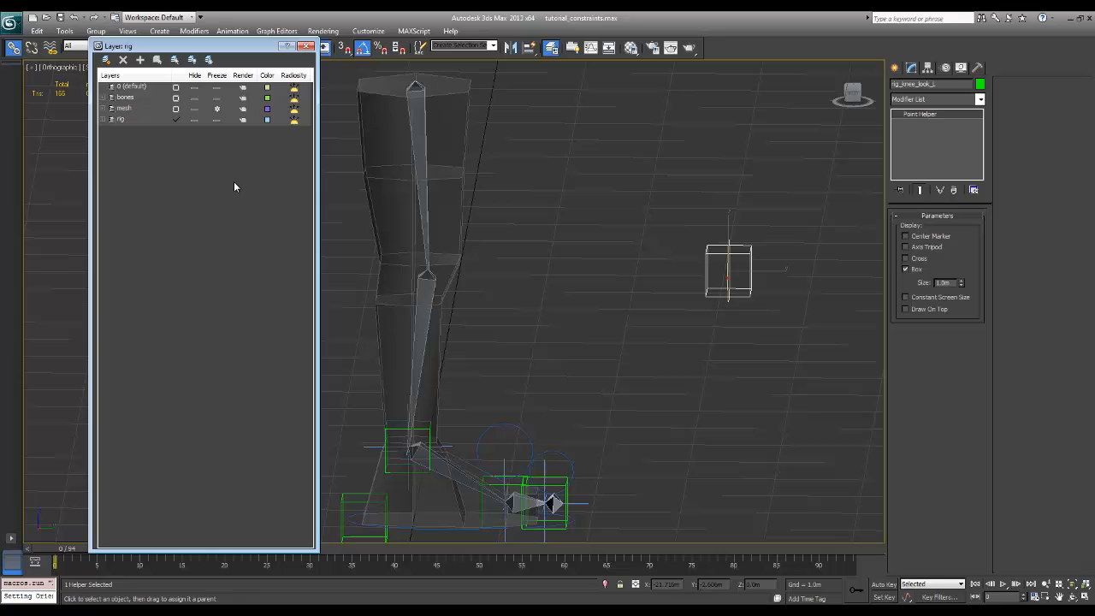
left_click(196, 119)
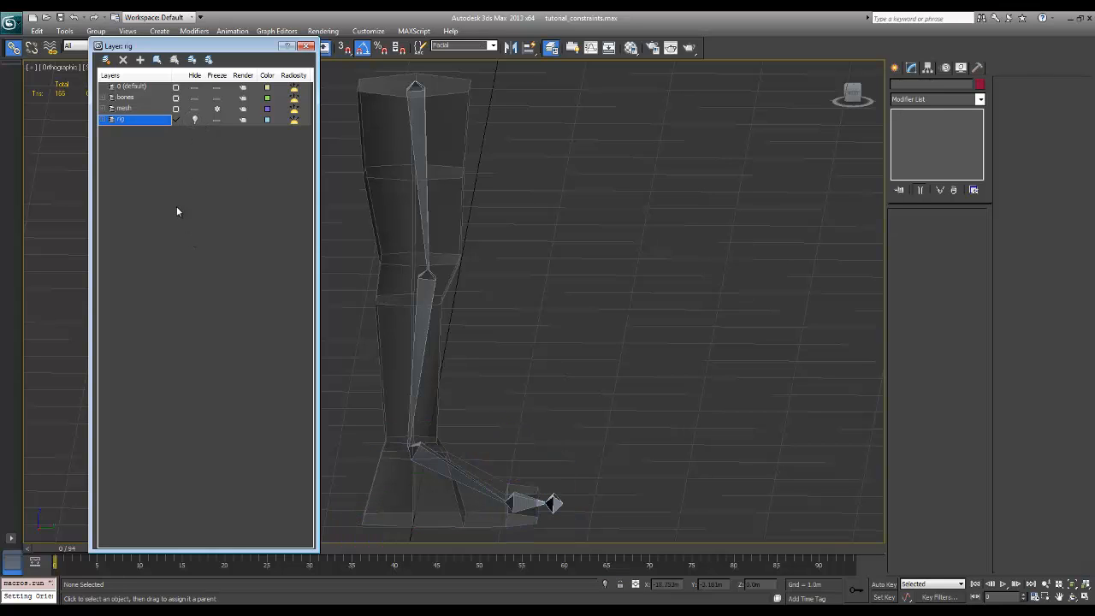
left_click(196, 120)
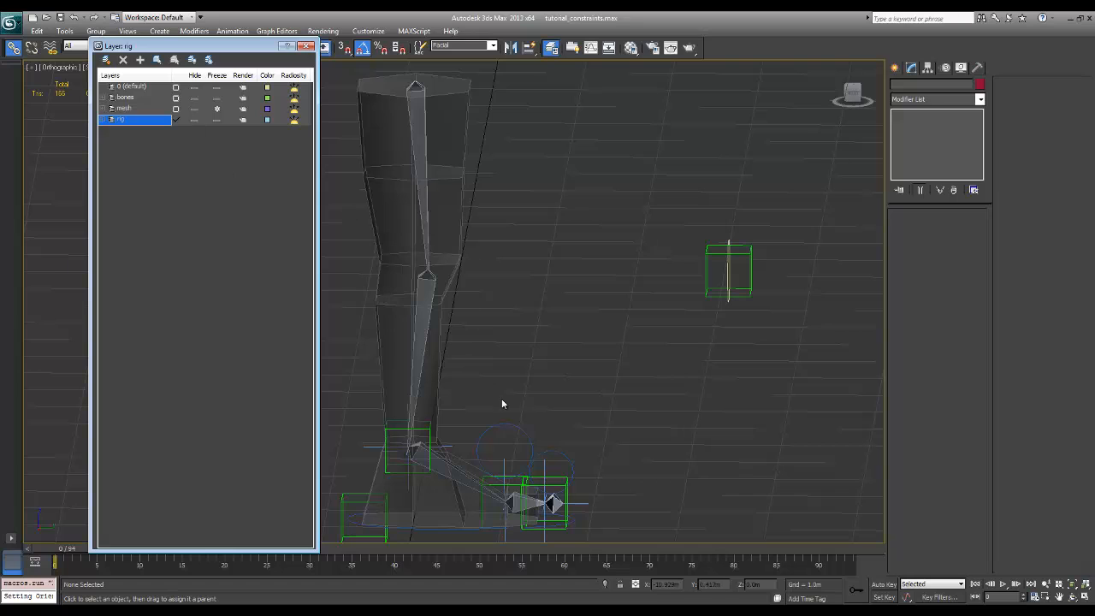
Select the four circle splines and place them in a new layer named controllers
middle_click_drag(537, 344, 542, 341)
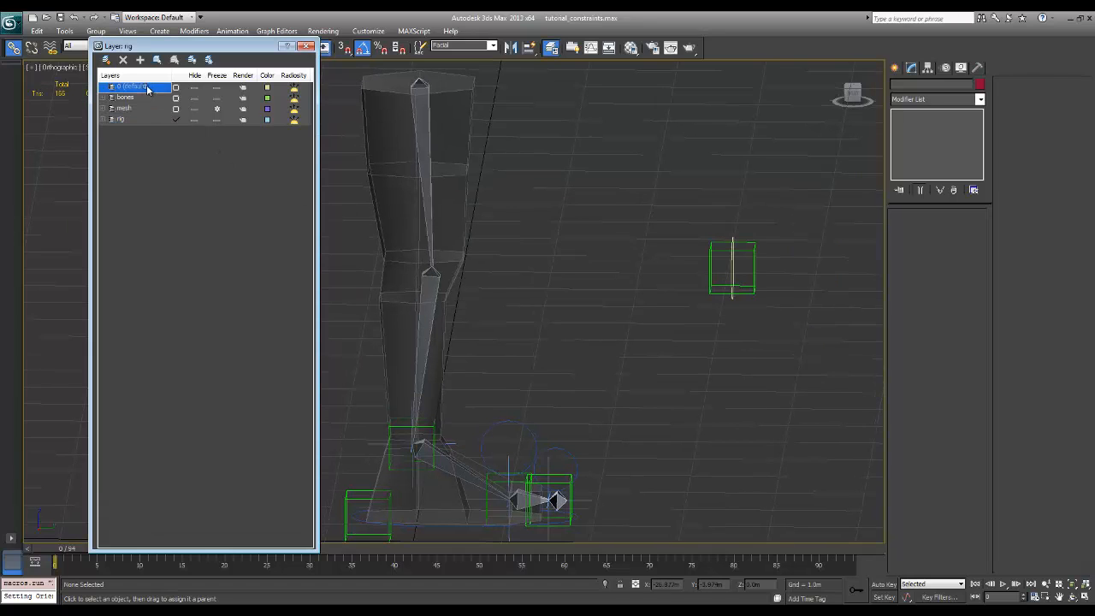
left_click(175, 87)
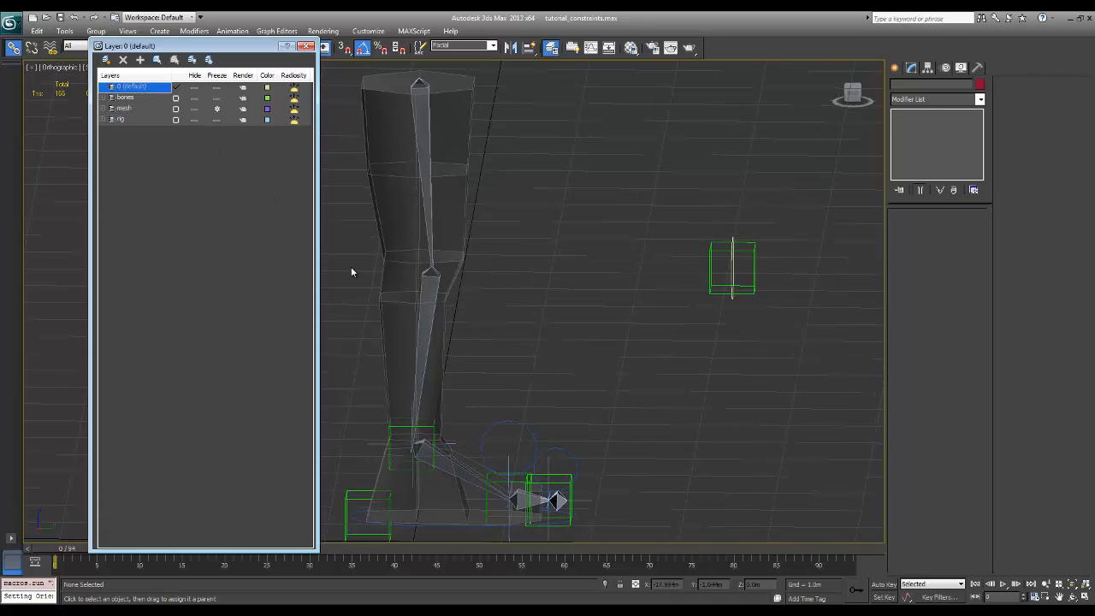
left_click(516, 422)
left_click(572, 458, "ctrl")
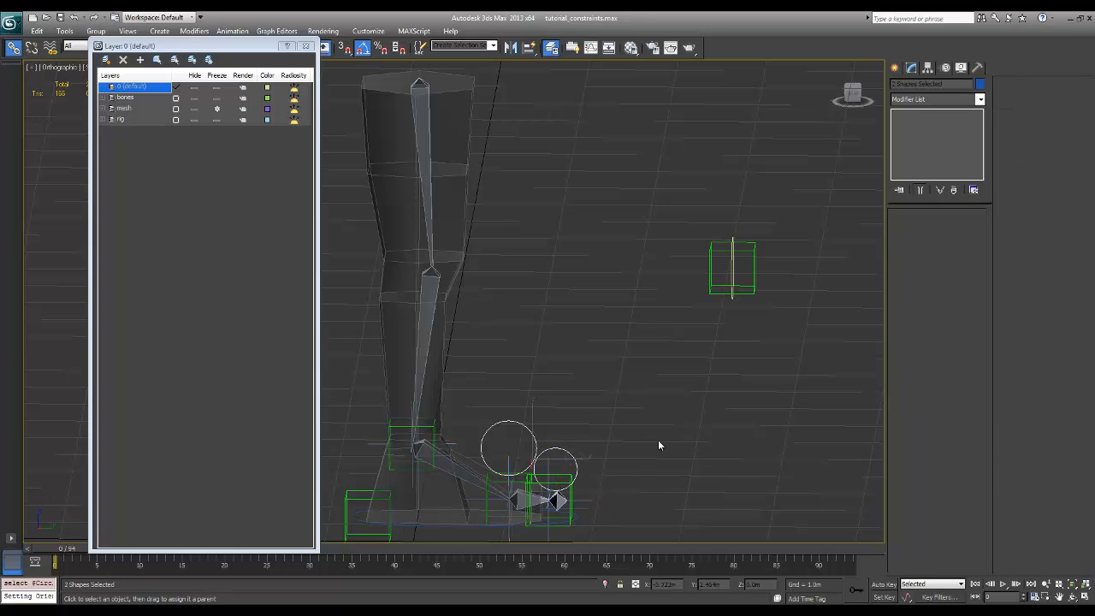
middle_click_drag(660, 445, 704, 405)
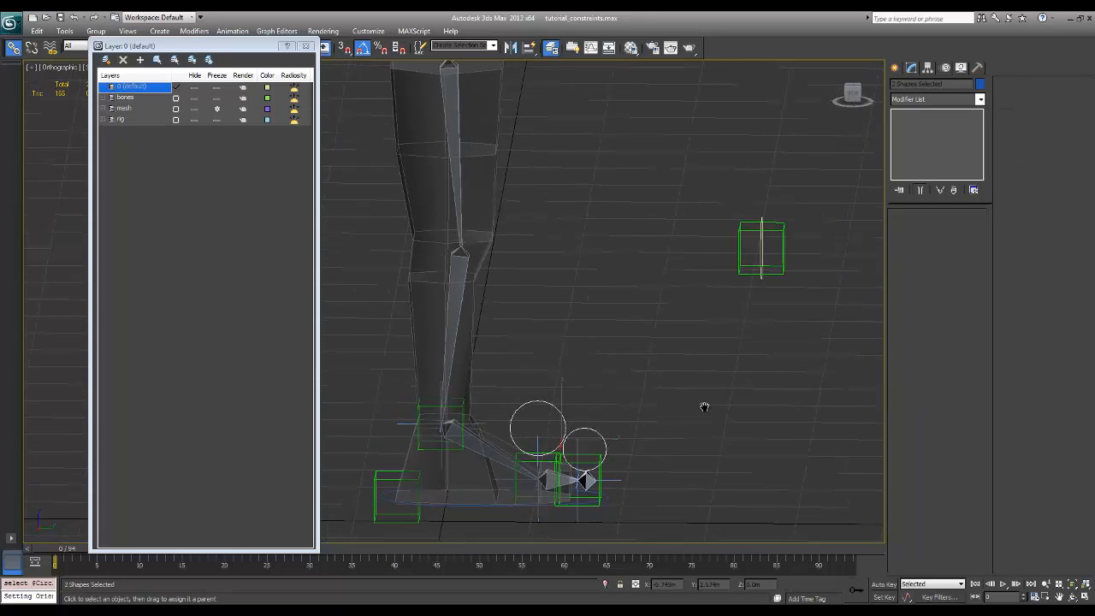
left_click(491, 506, "ctrl")
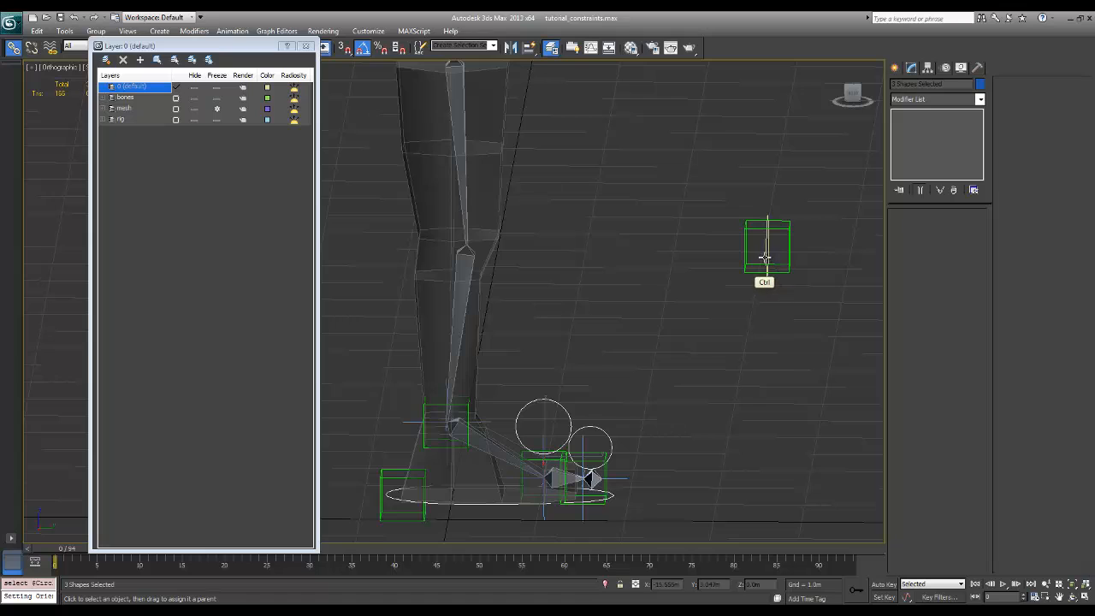
left_click(105, 59)
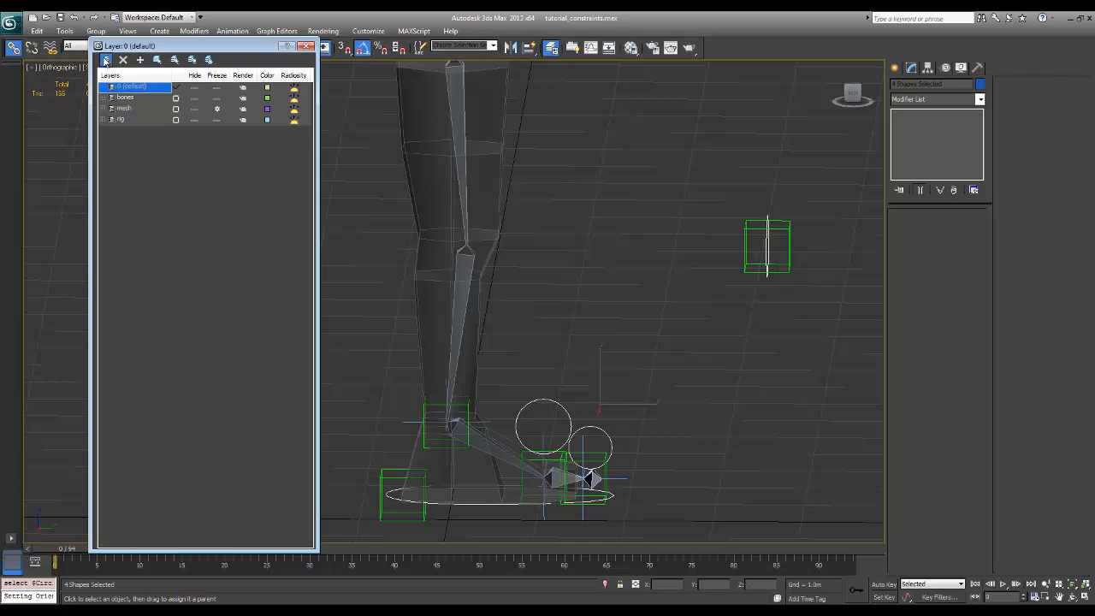
left_click(133, 98)
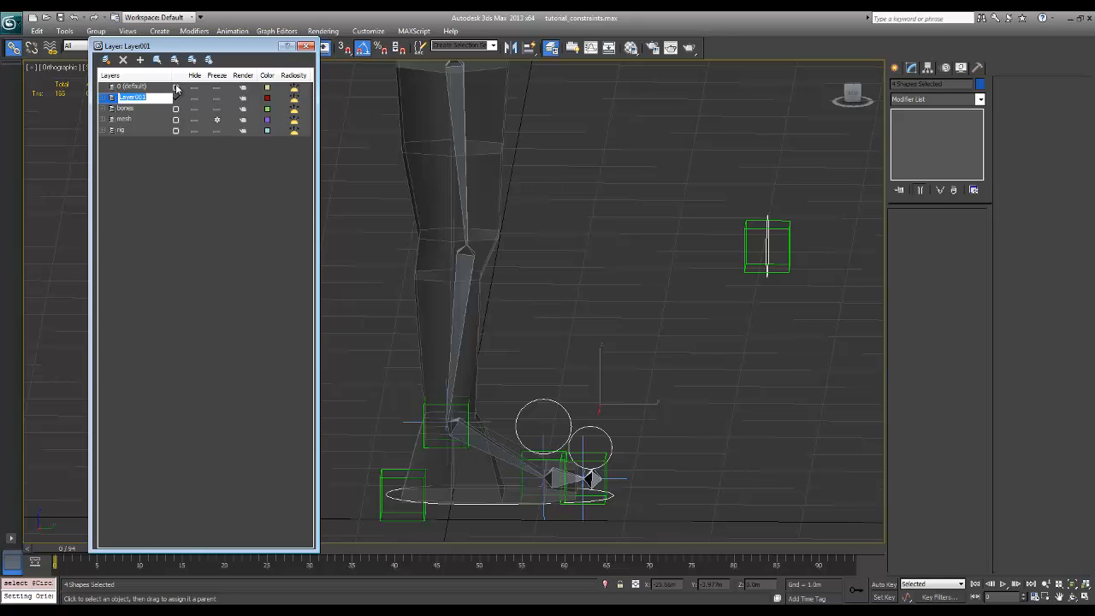
type("controllers")
Hide the rig and bones layers and clear the selection
left_click(198, 130)
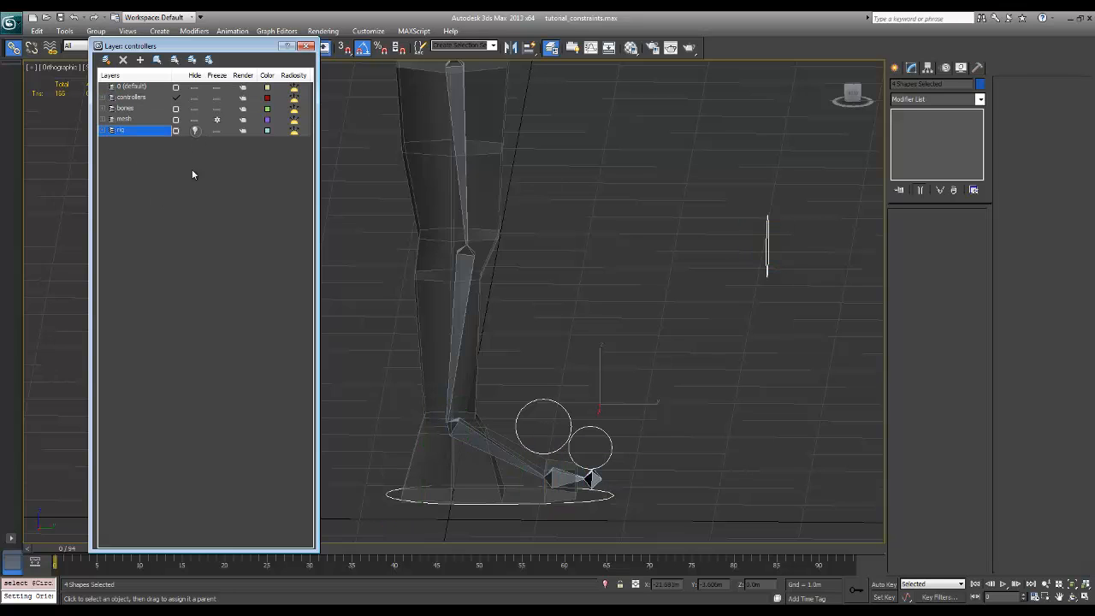
left_click(194, 109)
middle_click_drag(577, 286, 693, 374, "alt")
left_click(636, 470)
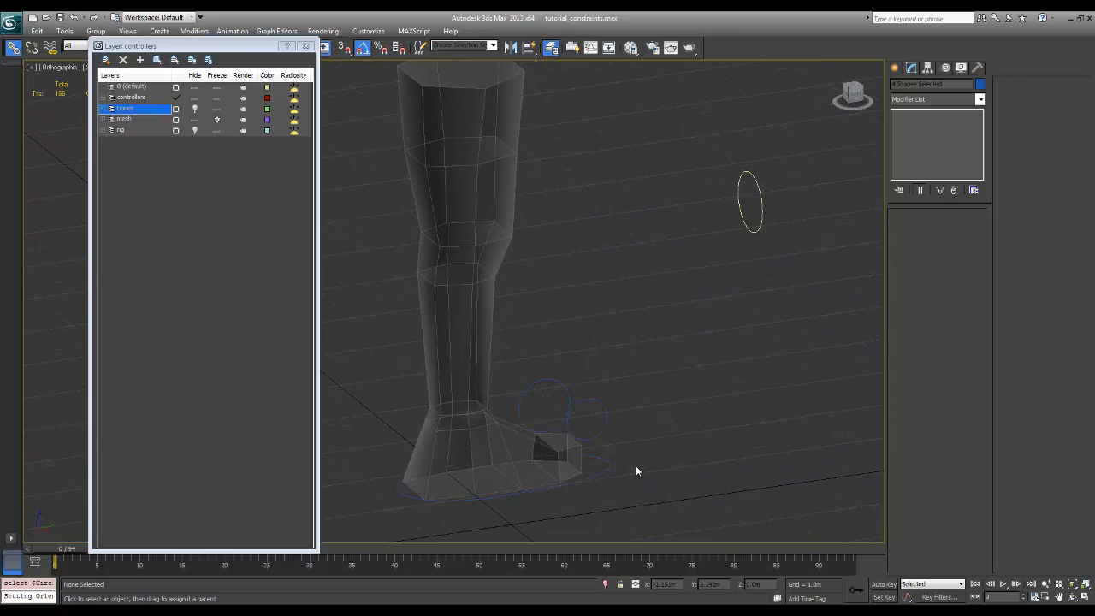
Rename the large circle around the foot, Circle001, with a name beginning with ctrl_foot
left_click(609, 468)
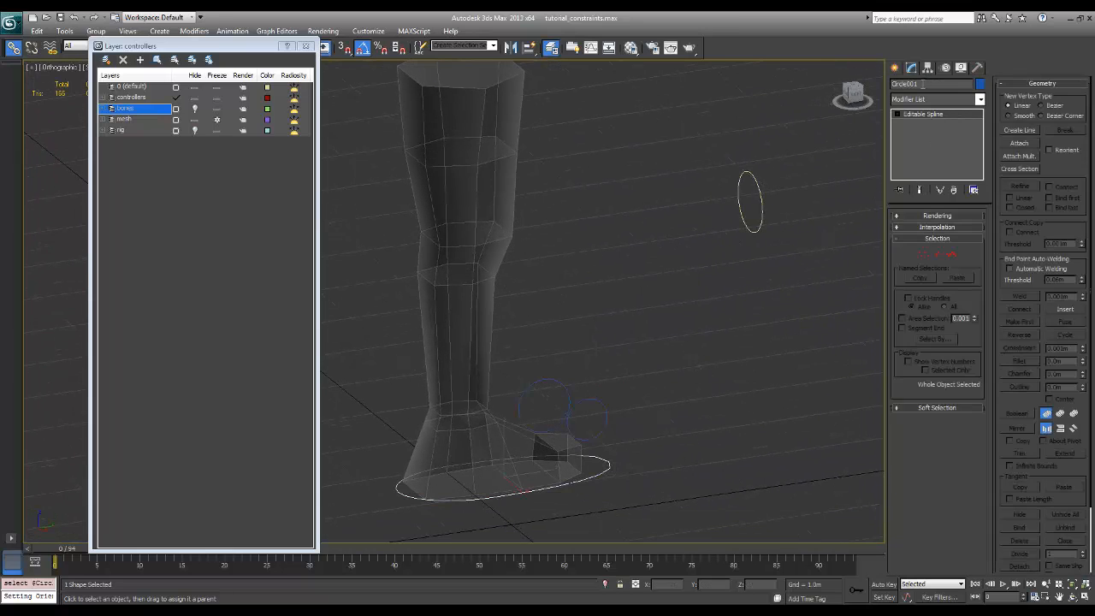
double_click(923, 84)
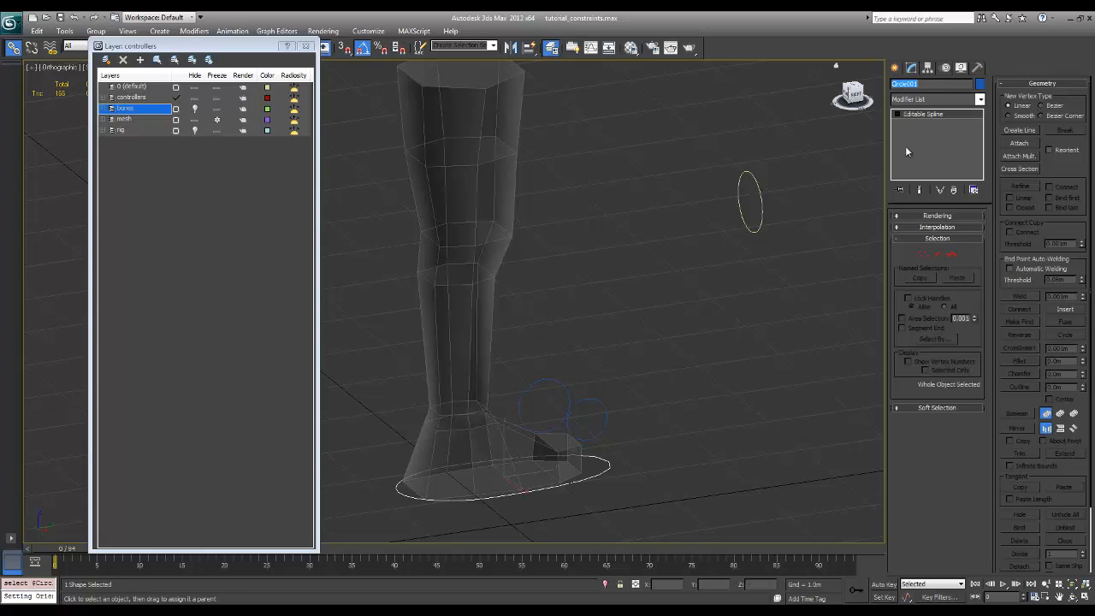
type("ctrl_foot_l")
left_click(547, 361)
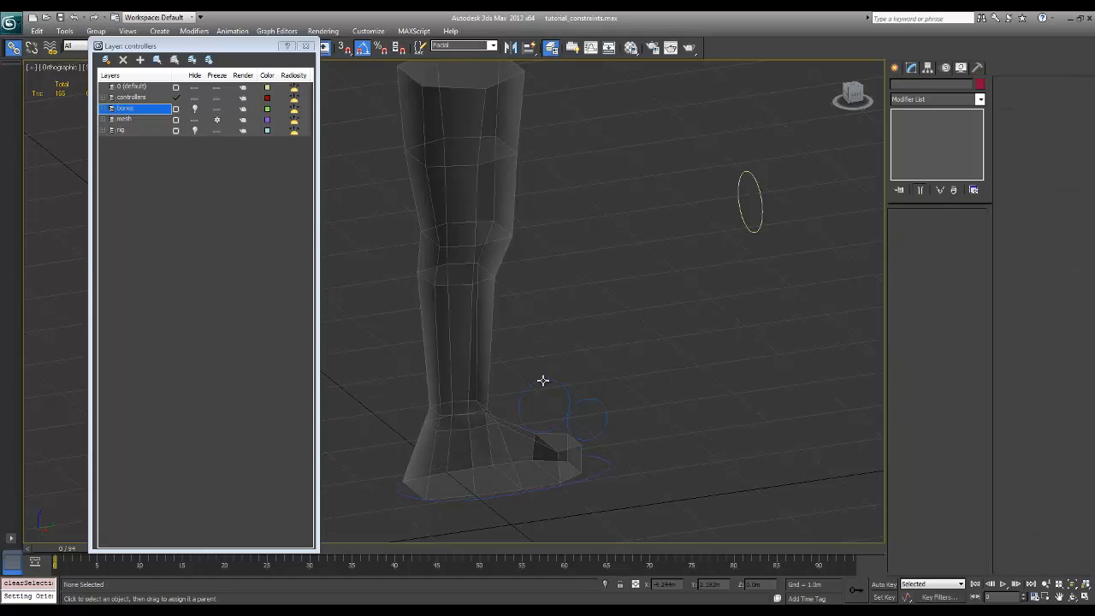
Rename the larger upright circle above the foot, Circle002, with a name beginning with ctrl
left_click(543, 380)
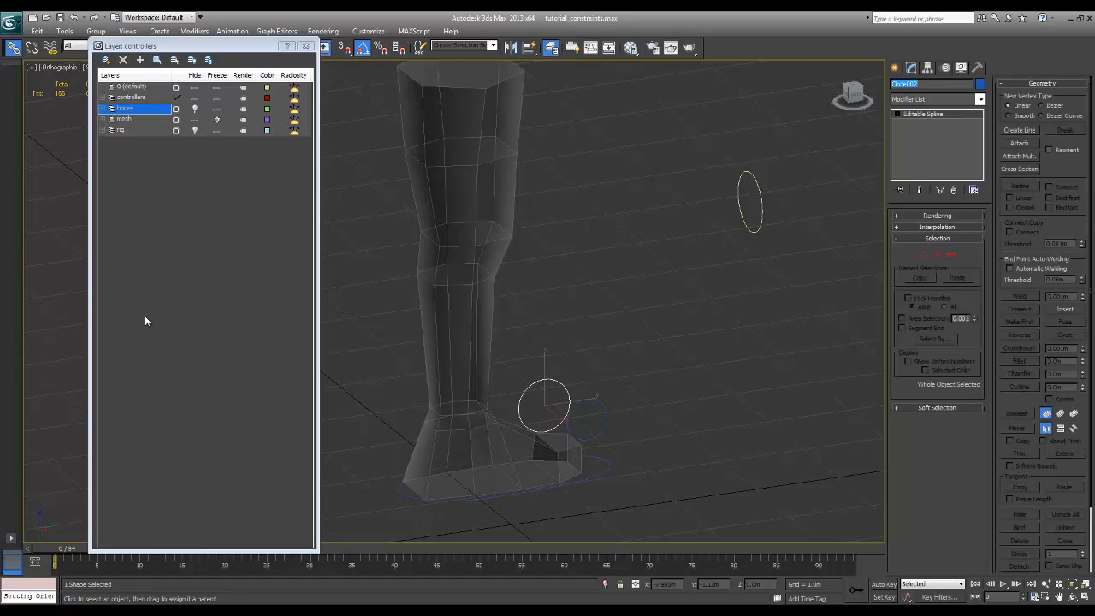
type("ctrl_ball_l")
left_click(677, 521)
Rename the smaller upright circle near the toes, Circle003, with a name beginning with ctrl_foot
left_click_drag(627, 392, 597, 417)
left_click(900, 83)
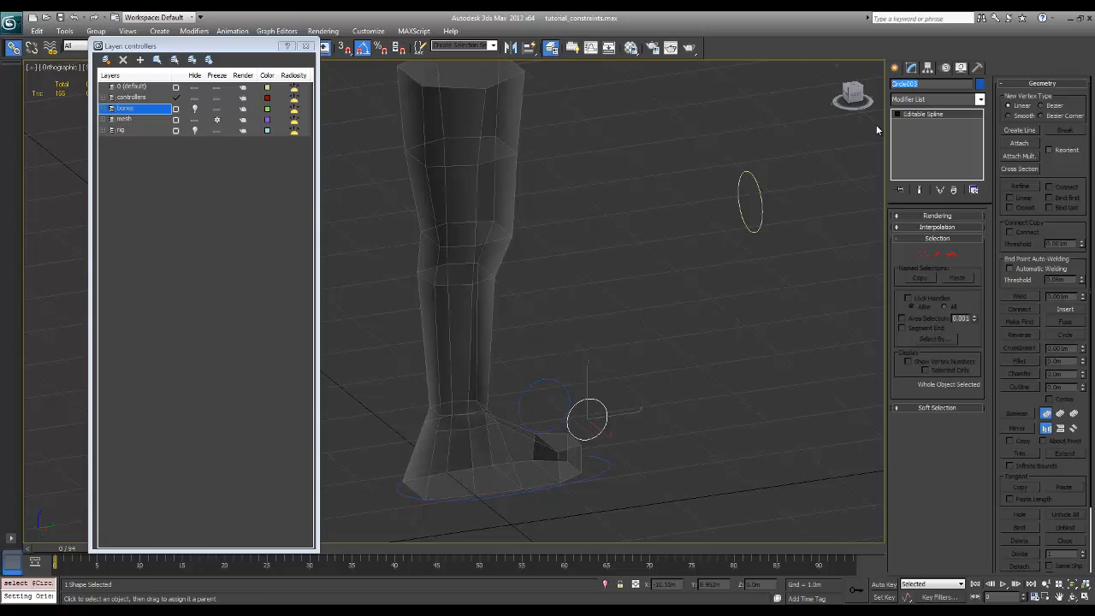
type("t")
type("trl_foot")
left_click(713, 314)
Rename the circle in front of the knee, Circle004, with a name beginning with ctrl_knee_look
left_click(761, 206)
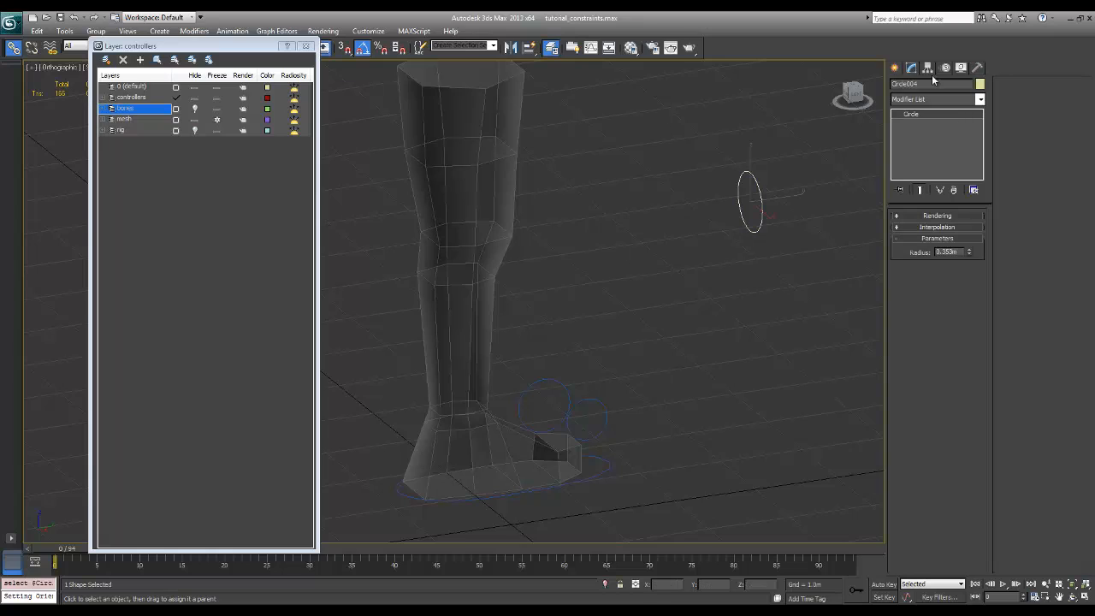
left_click(908, 84)
type("ctrl_knee")
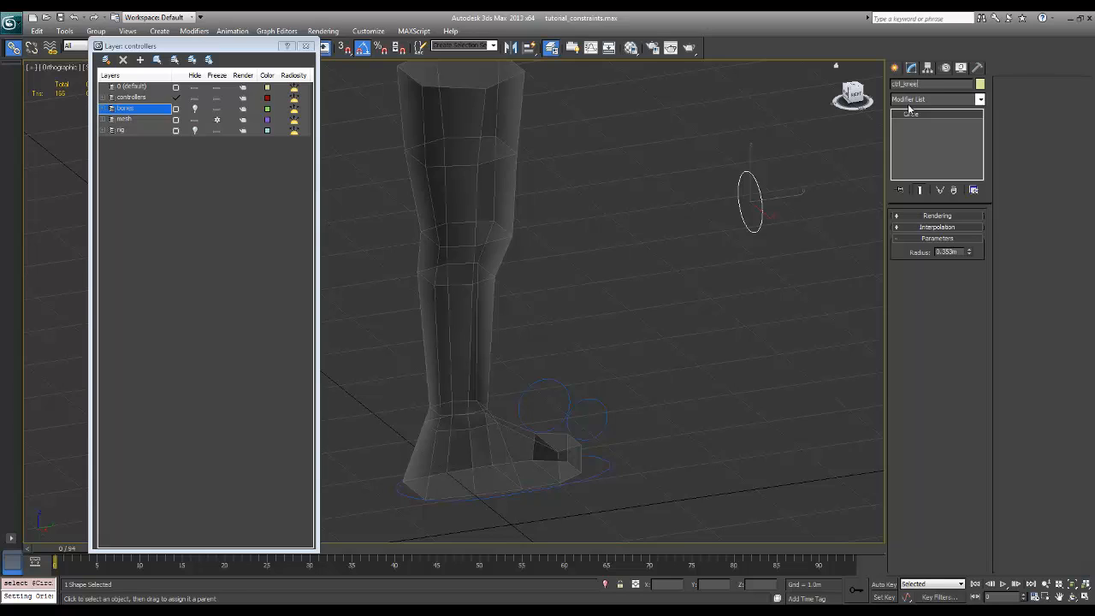
type("_look_l")
key("Return")
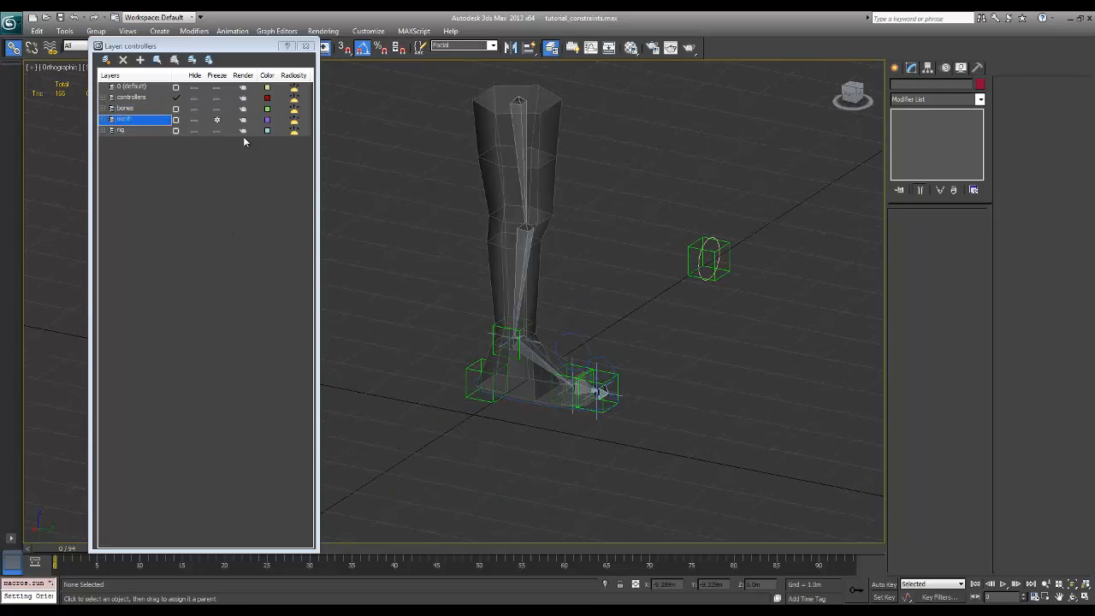
Hide the rig and bones layers again, keeping the leg mesh and the controllers layer displayed
left_click(194, 130)
middle_click_drag(402, 249, 488, 256, "alt")
left_click(194, 109)
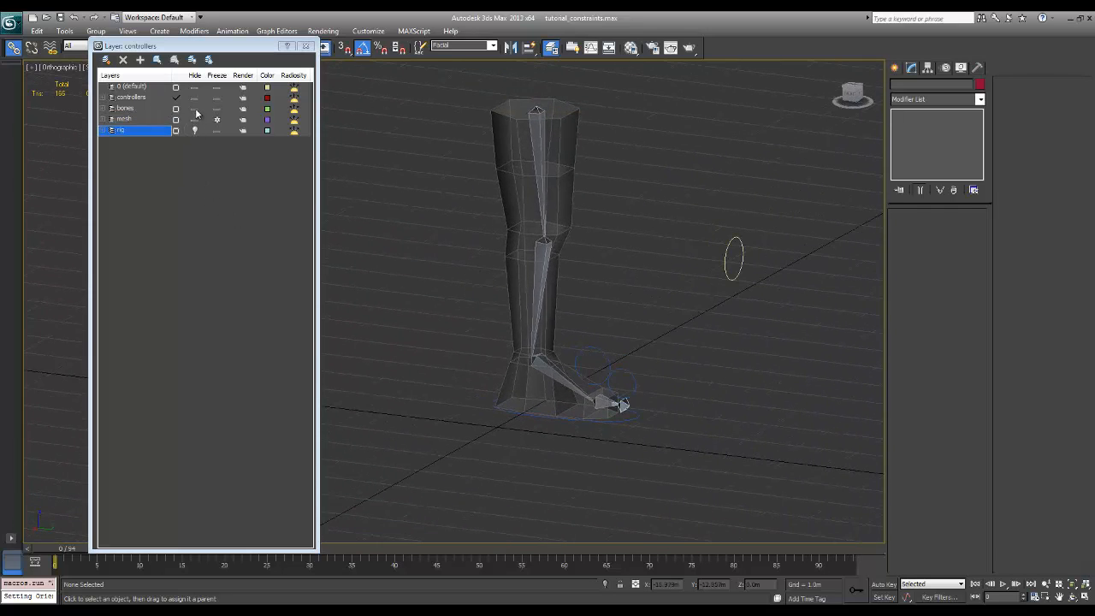
middle_click_drag(488, 315, 740, 370, "alt")
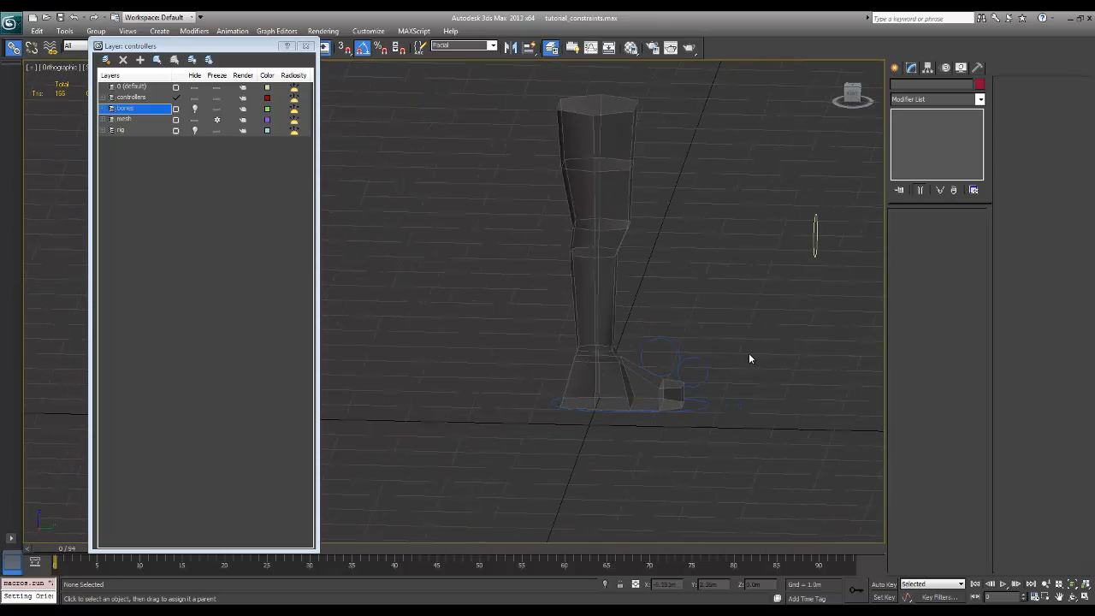
Freeze the transforms of all four circle controls: the foot, ball, toe and knee look circles
left_click_drag(764, 351, 660, 367)
left_click_drag(745, 399, 698, 420, "ctrl")
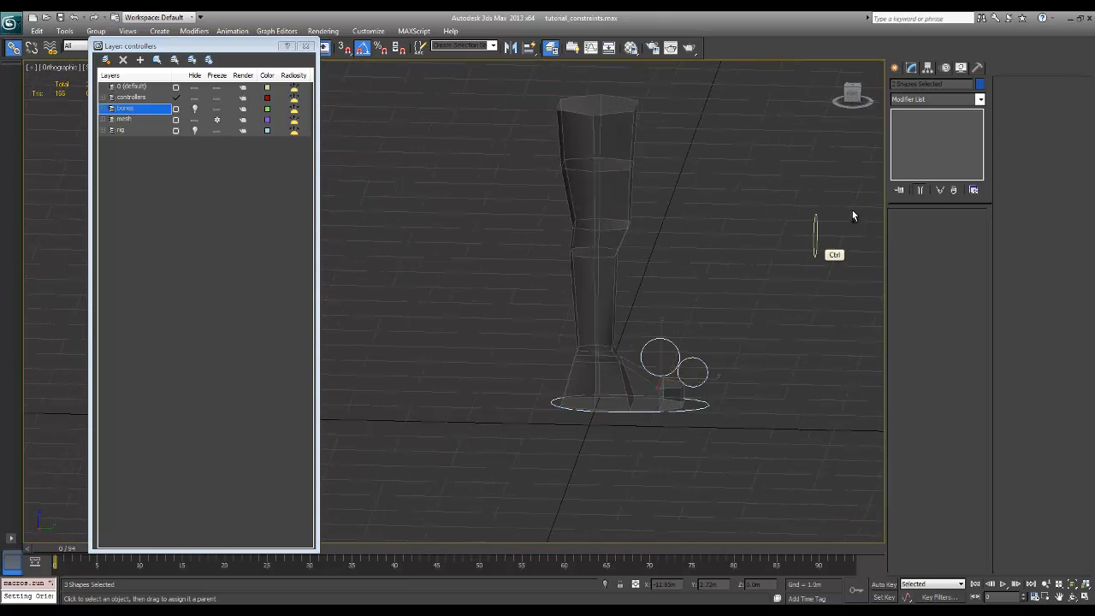
left_click(814, 238, "ctrl")
right_click(809, 240, "alt")
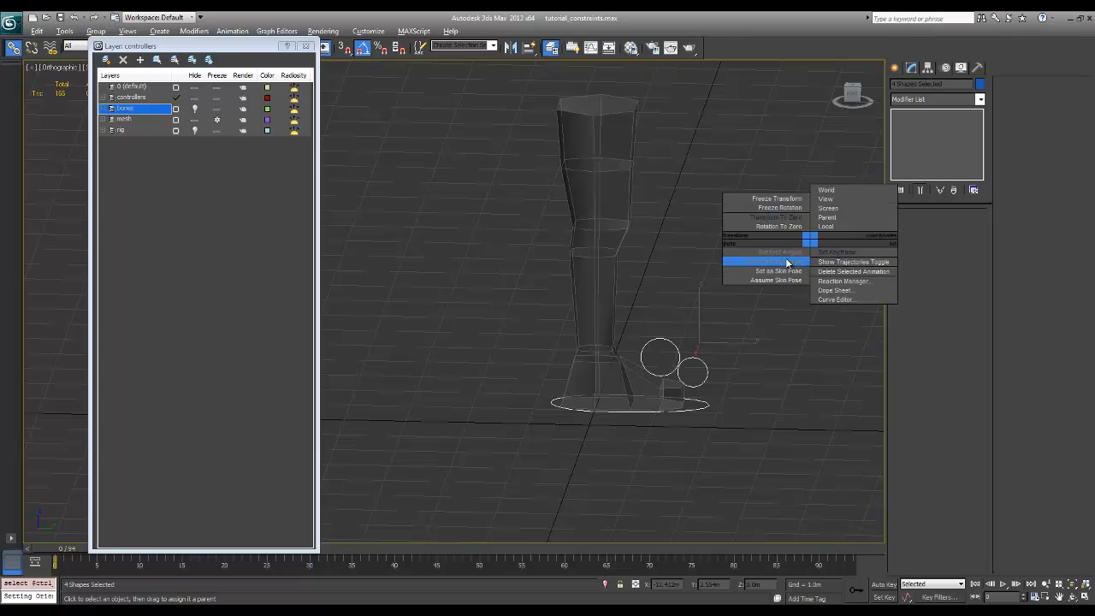
left_click(796, 199)
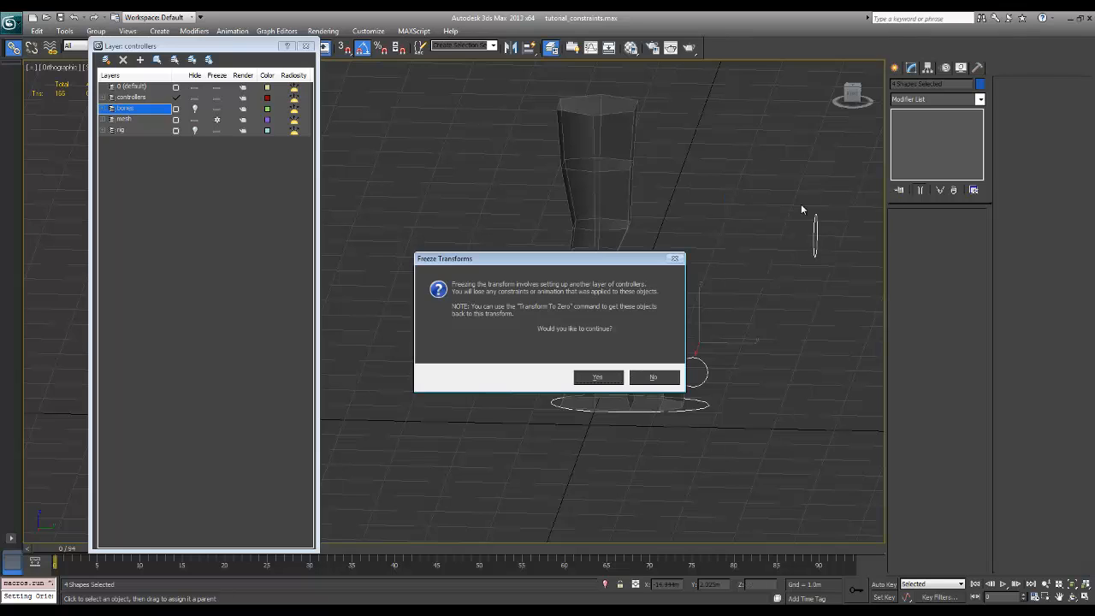
left_click(598, 377)
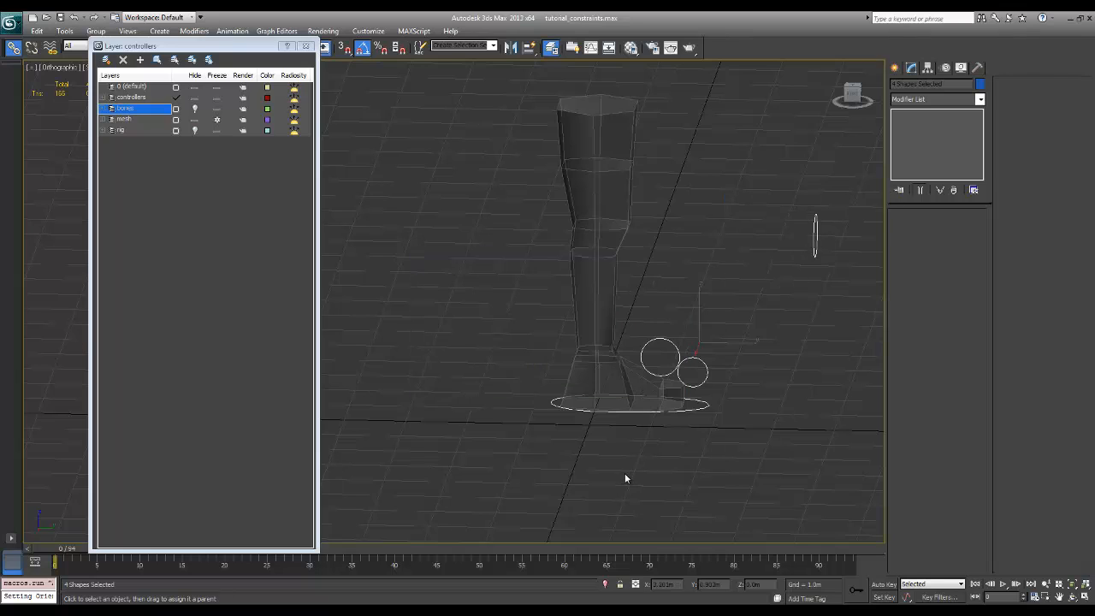
Unhide the rig and bones layers, keep the mesh layer displayed, and clear the selection
left_click(195, 119)
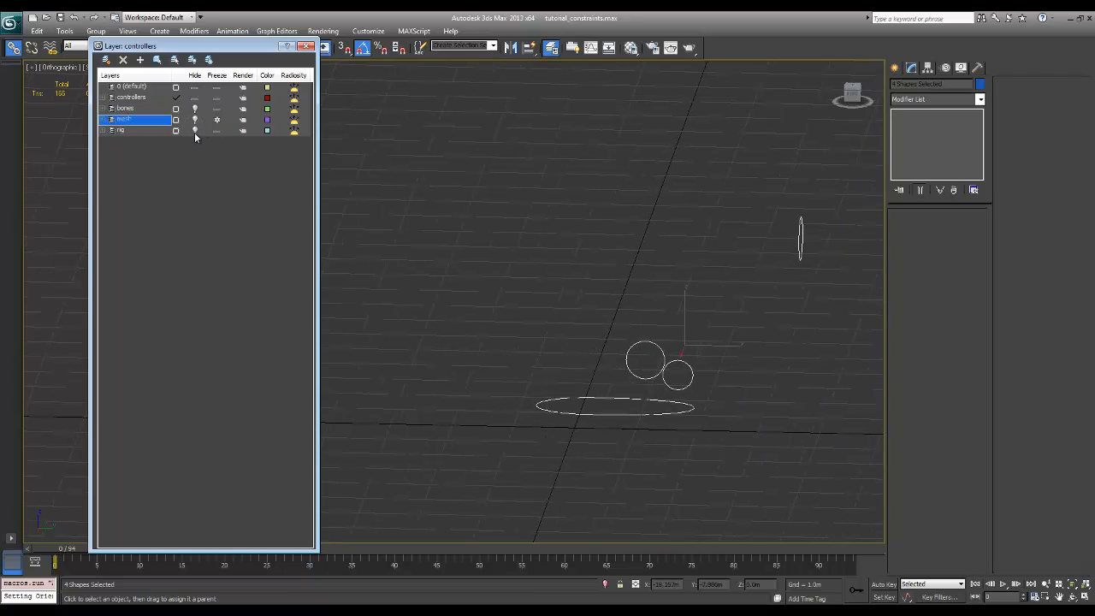
left_click(196, 130)
left_click(195, 108)
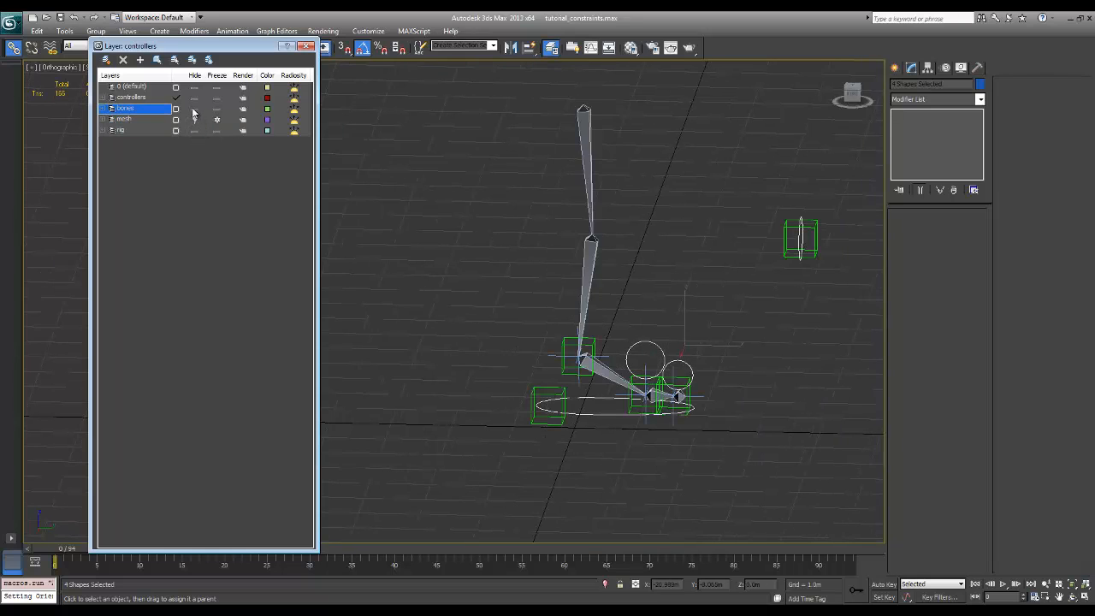
left_click(195, 119)
left_click(730, 360)
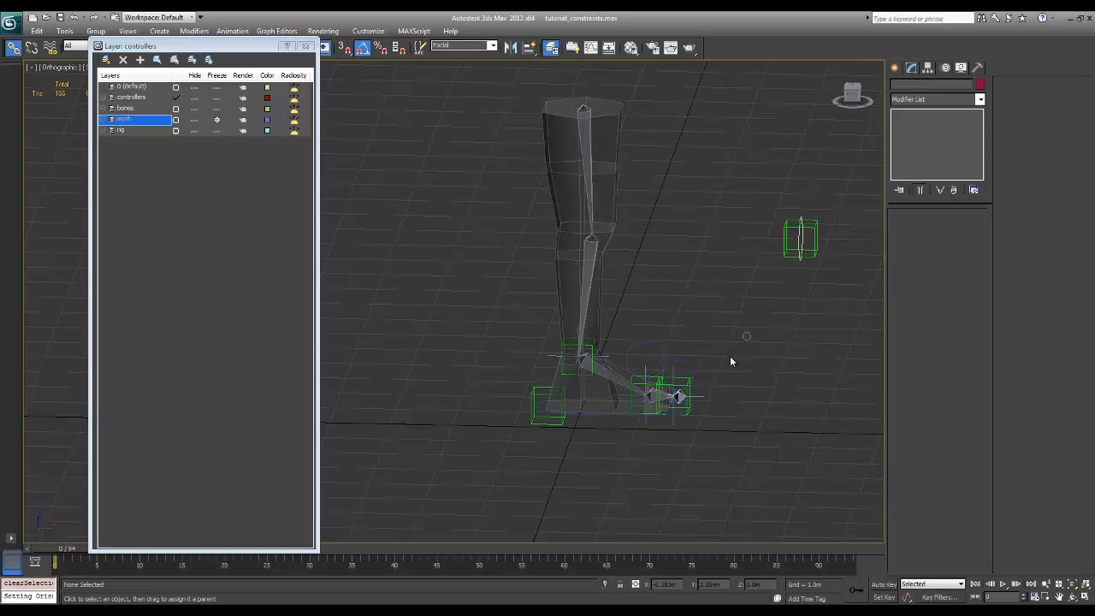
Test the toe and ball circle controls by rotating them, undoing the rotations
left_click(688, 369)
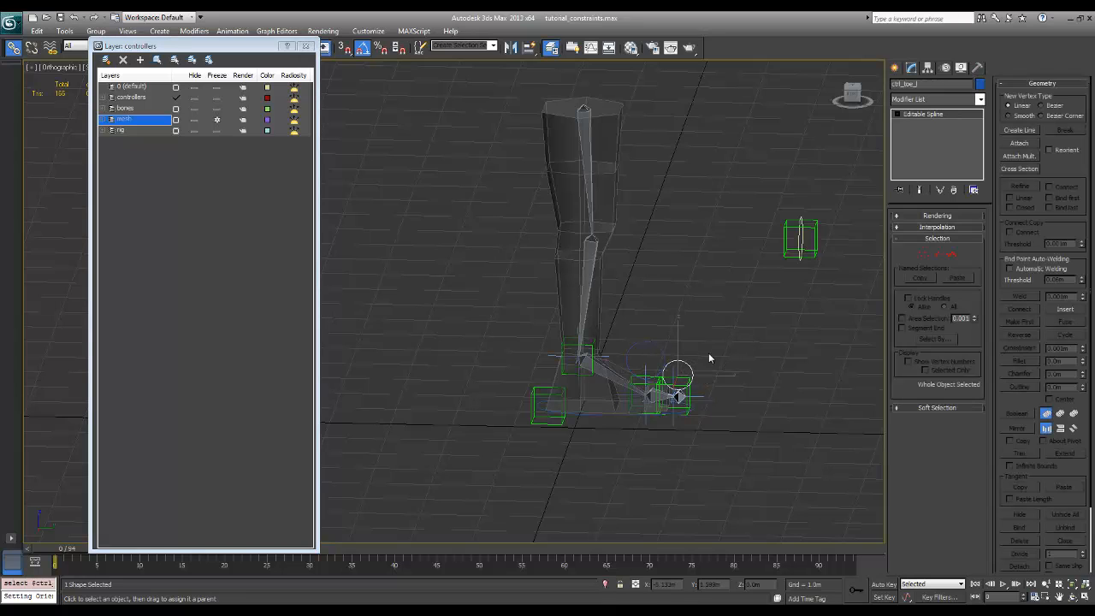
key("e")
mouse_move(723, 363)
left_mouse_down()
mouse_move(716, 385)
mouse_move(741, 360)
mouse_move(689, 383)
mouse_move(683, 375)
mouse_move(714, 391)
mouse_move(705, 371)
left_mouse_up()
left_click(663, 353)
left_click(663, 353)
key("ctrl+z")
left_click(707, 383)
left_click(688, 377)
key("ctrl+z")
Link the larger ball circle control to the smaller toe circle control as its parent
middle_click_drag(764, 366, 791, 344, "alt")
middle_click_drag(791, 344, 715, 326, "ctrl")
left_click(713, 325)
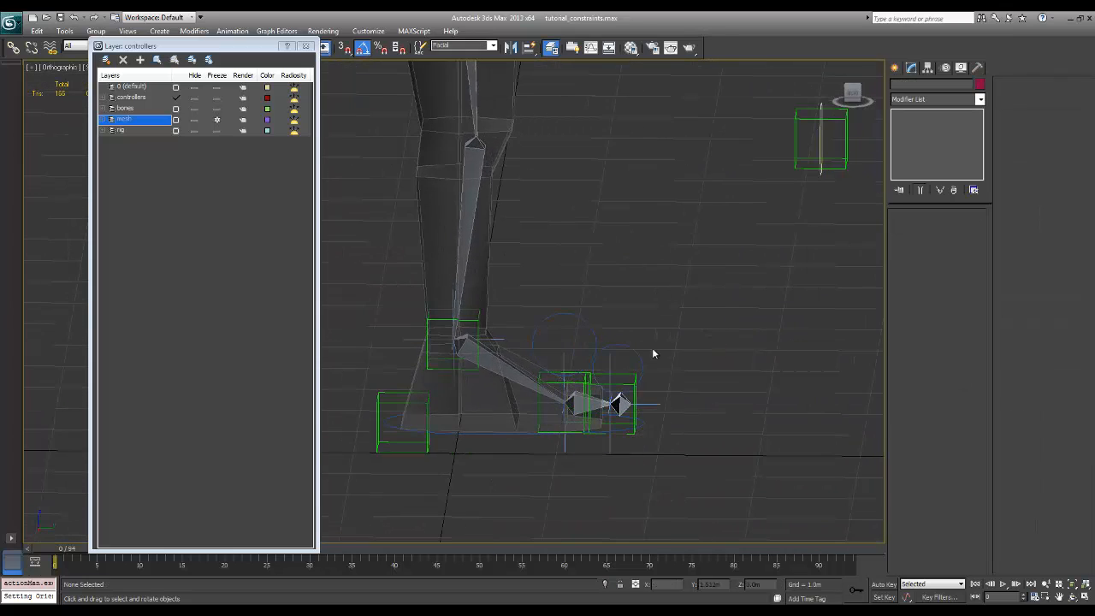
left_click(13, 47)
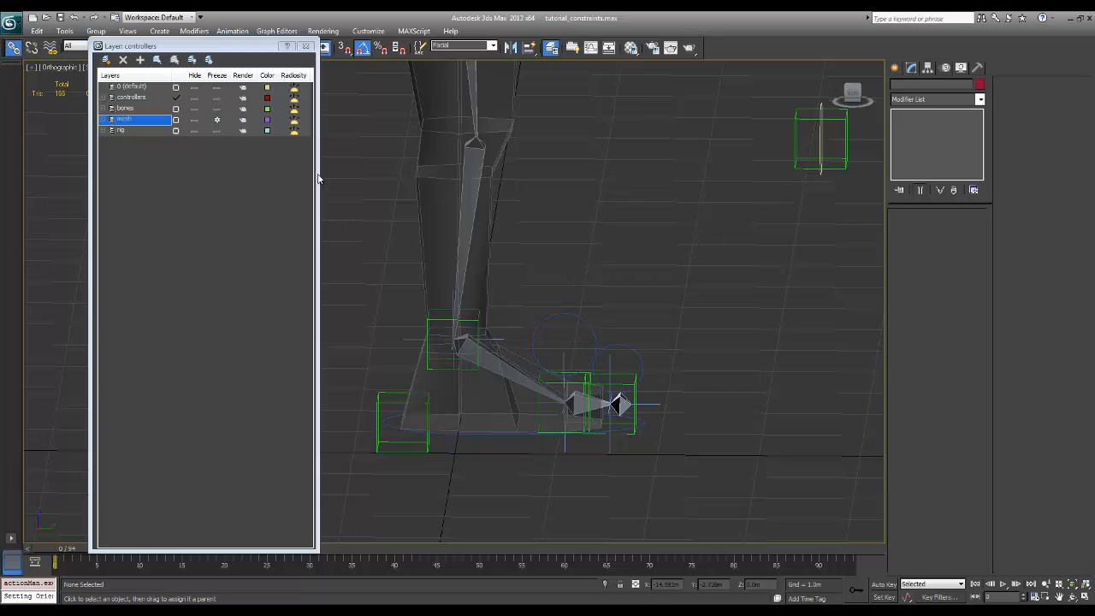
left_click(593, 324)
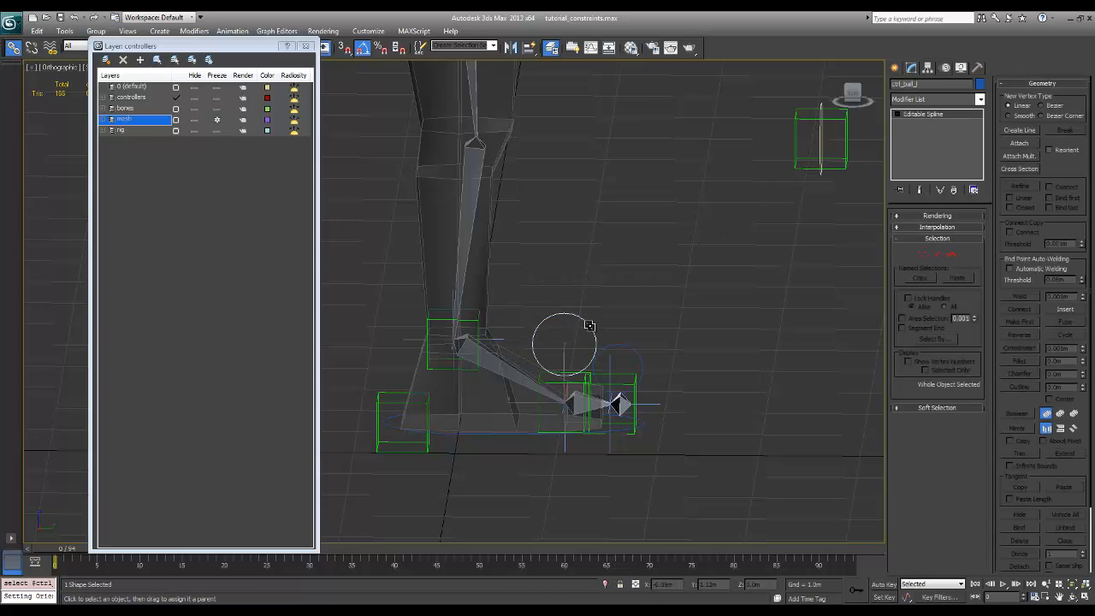
mouse_move(617, 330)
left_mouse_down()
mouse_move(638, 351)
mouse_move(637, 328)
mouse_move(590, 323)
mouse_move(626, 346)
left_mouse_up()
left_click(618, 346)
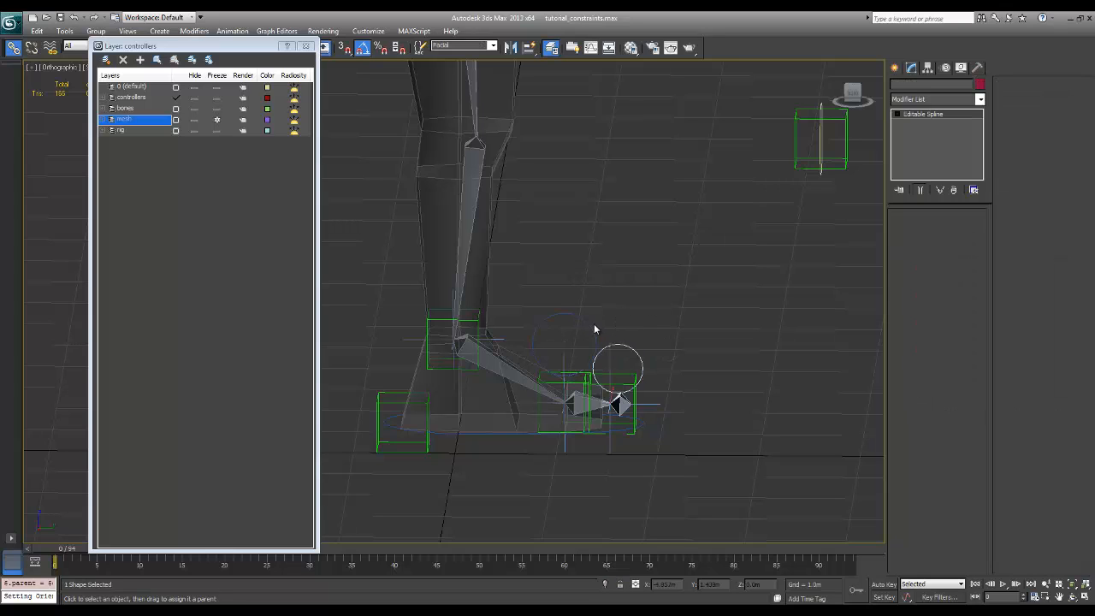
Freeze the rotation of the ball and toe circle controls together
left_click(587, 326, "ctrl")
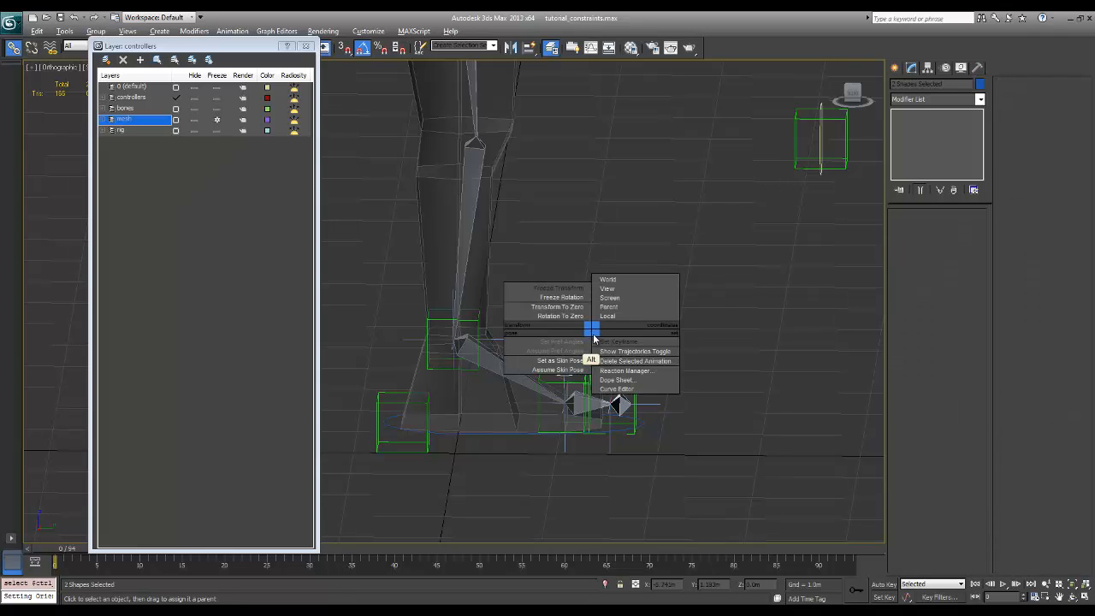
right_click(591, 328)
left_click(580, 296)
left_click(599, 377)
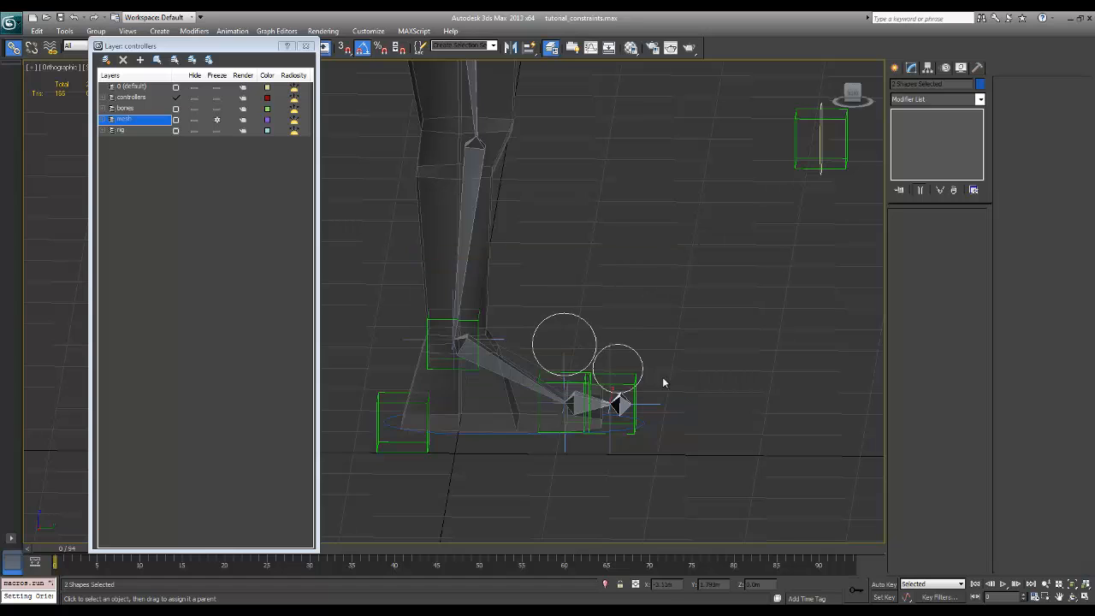
Test the toe control by rotating it 25 degrees about Z, and undo the rotation
left_click(655, 358)
left_click(643, 366)
key("e")
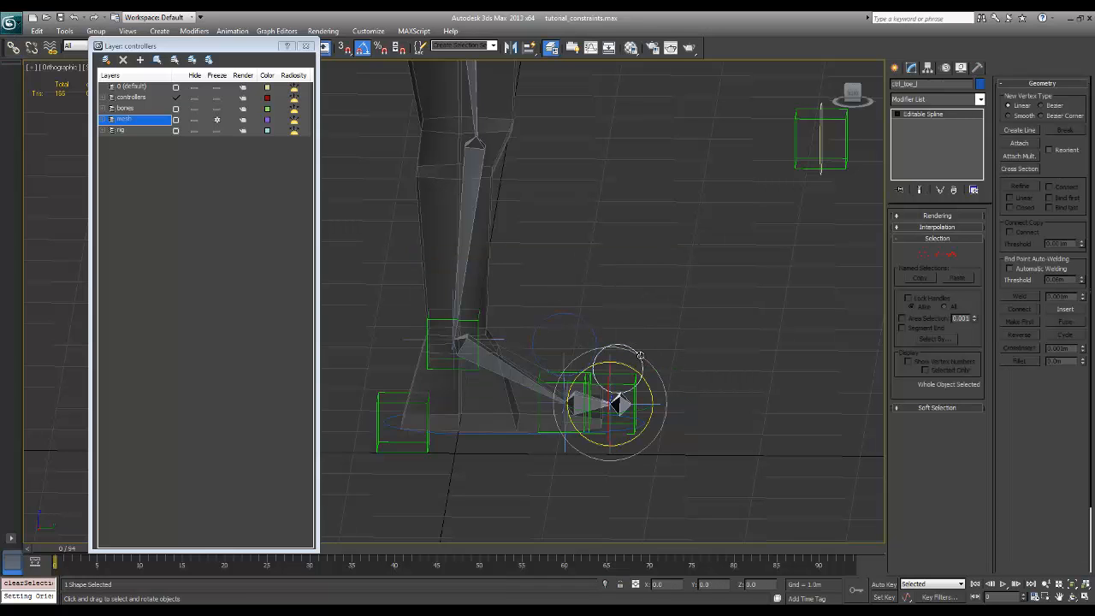
left_click_drag(643, 370, 648, 379)
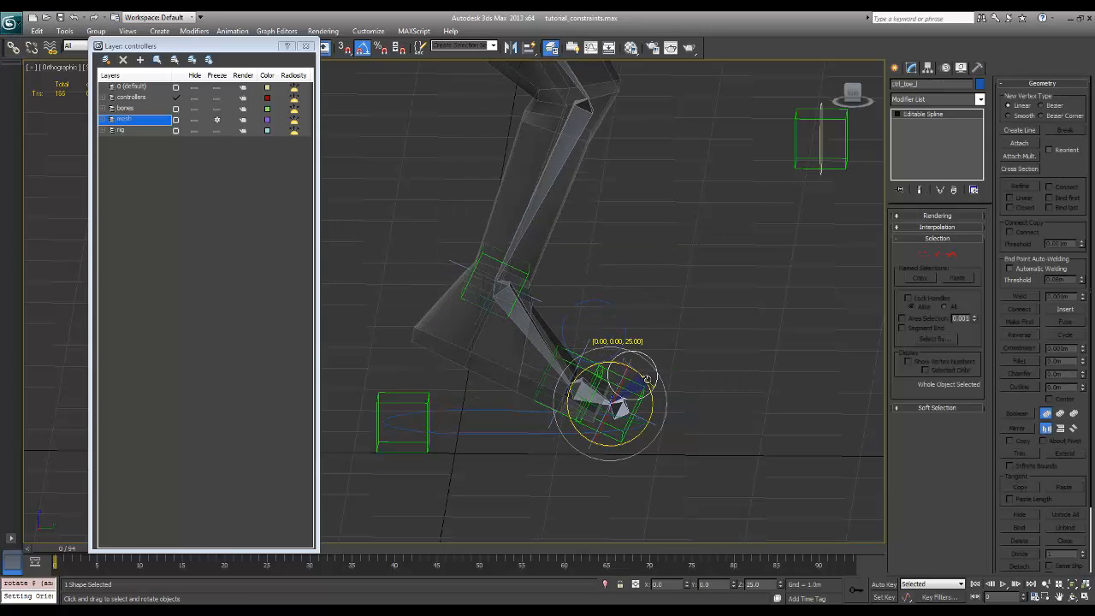
key("ctrl+z")
Test the ball control by rotating it 25 degrees about Z, and undo the rotation
left_click(667, 339)
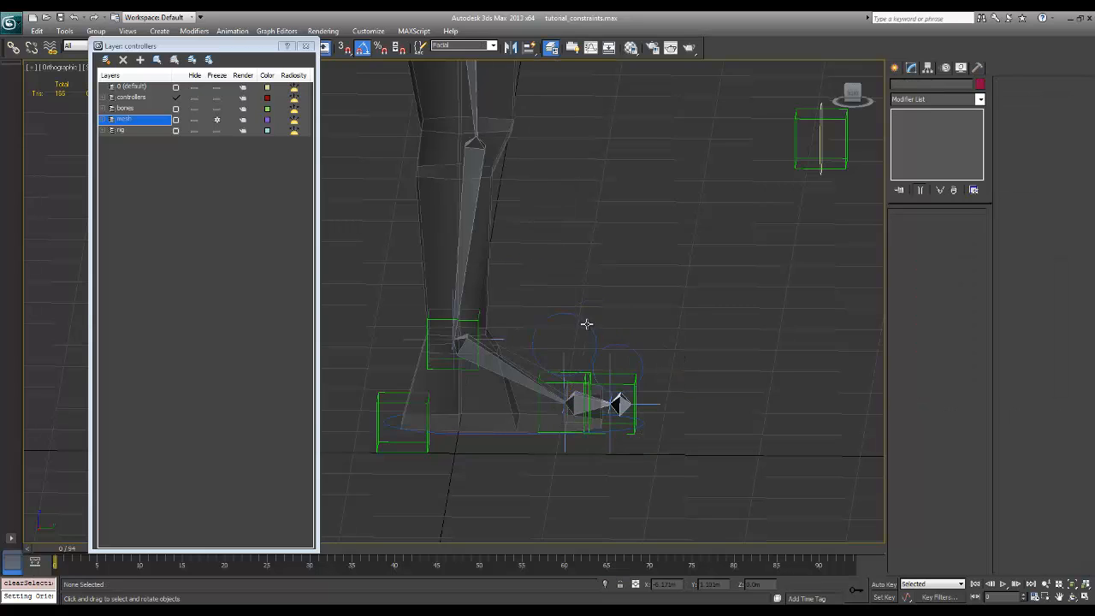
left_click(591, 363)
left_click_drag(591, 363, 592, 368)
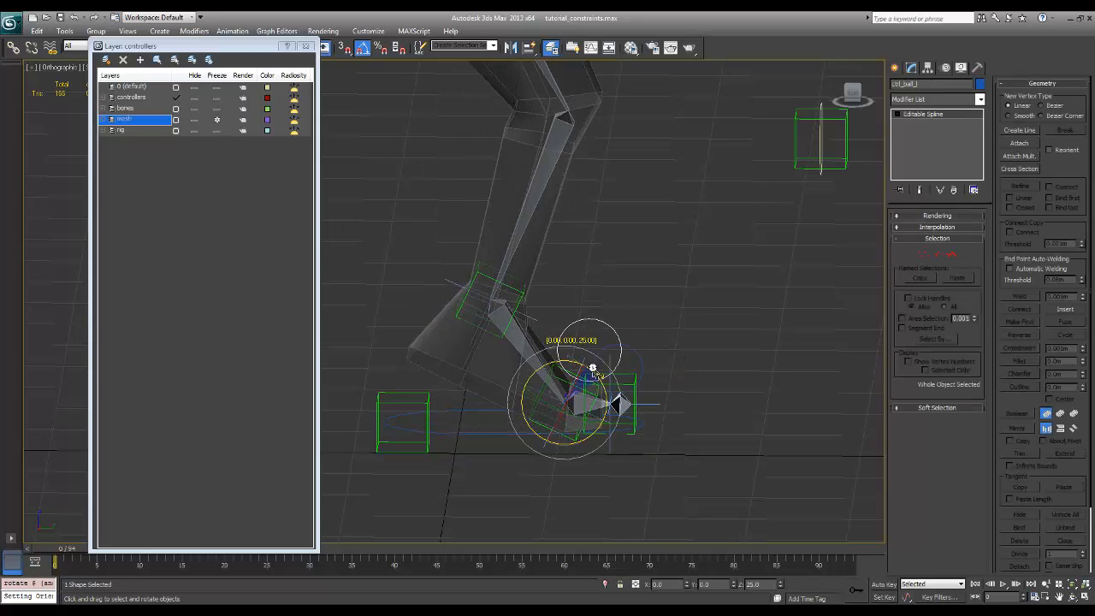
middle_click_drag(592, 367, 831, 350, "alt")
key("ctrl+z")
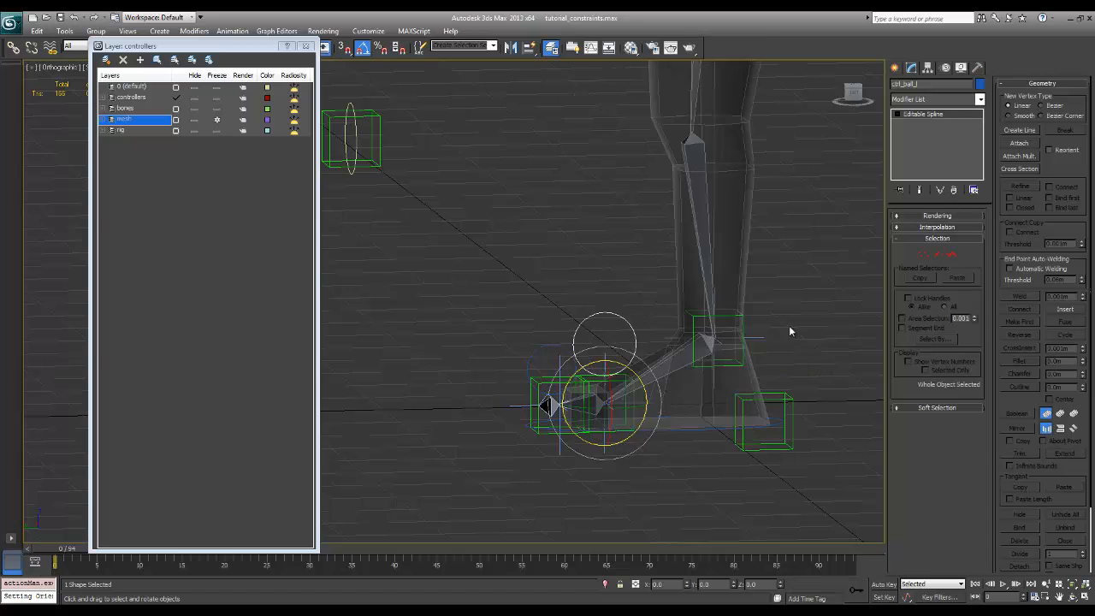
Test the foot control by rotating it -30 degrees about X, and undo the rotation
middle_click_drag(781, 301, 684, 318, "alt")
left_click(727, 326)
left_click(690, 393)
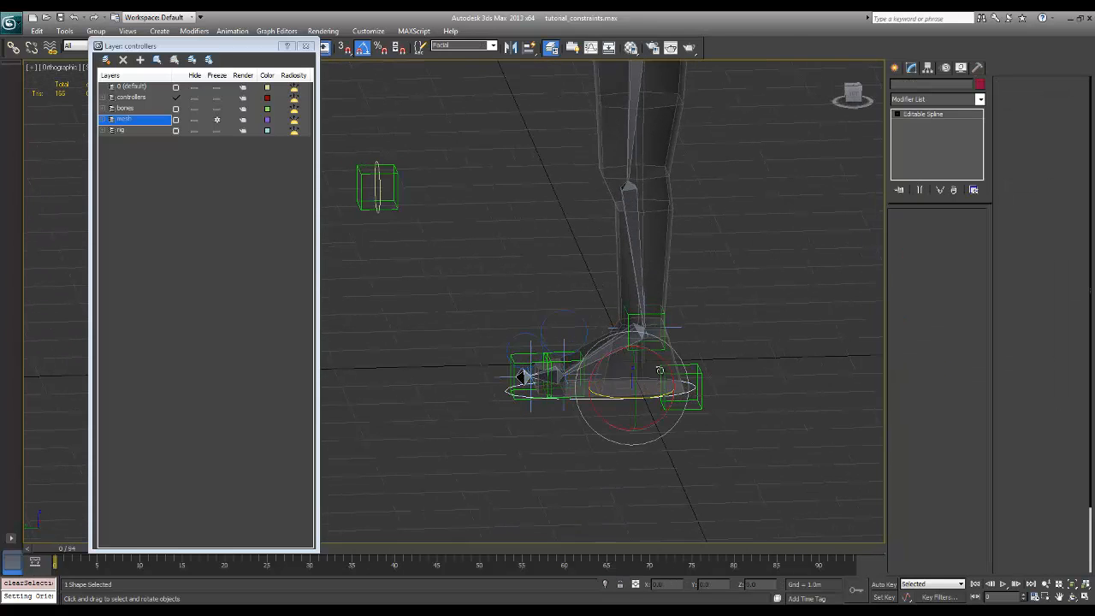
left_click_drag(660, 370, 645, 351)
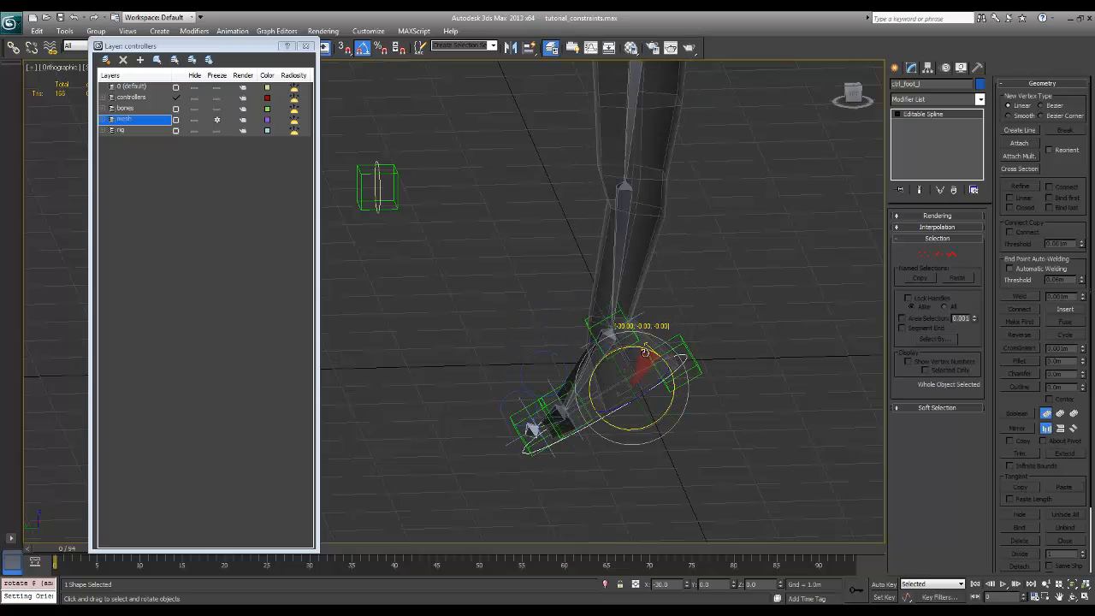
key("ctrl+z")
Link the knee look circle control to the foot circle control as its parent
middle_click_drag(729, 363, 557, 331, "alt")
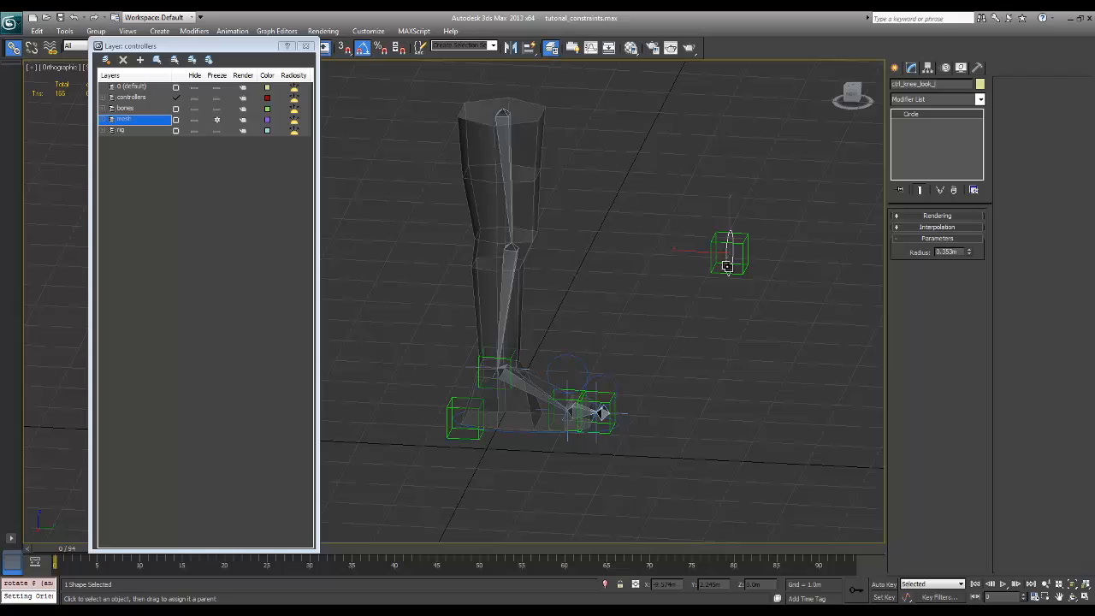
left_click_drag(726, 266, 519, 435)
Try rotating the foot control to check that the linked knee look control follows, and clear the selection
left_click(522, 432)
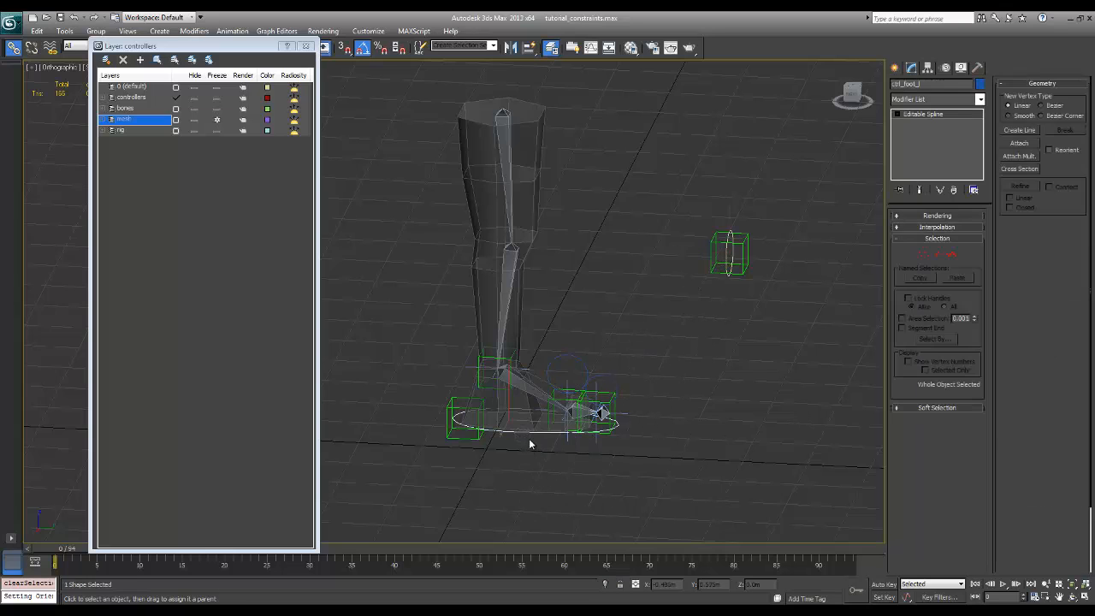
key("e")
mouse_move(525, 436)
left_mouse_down()
mouse_move(552, 428)
mouse_move(526, 436)
left_mouse_up()
middle_click_drag(565, 456, 713, 353, "alt")
left_click(714, 351)
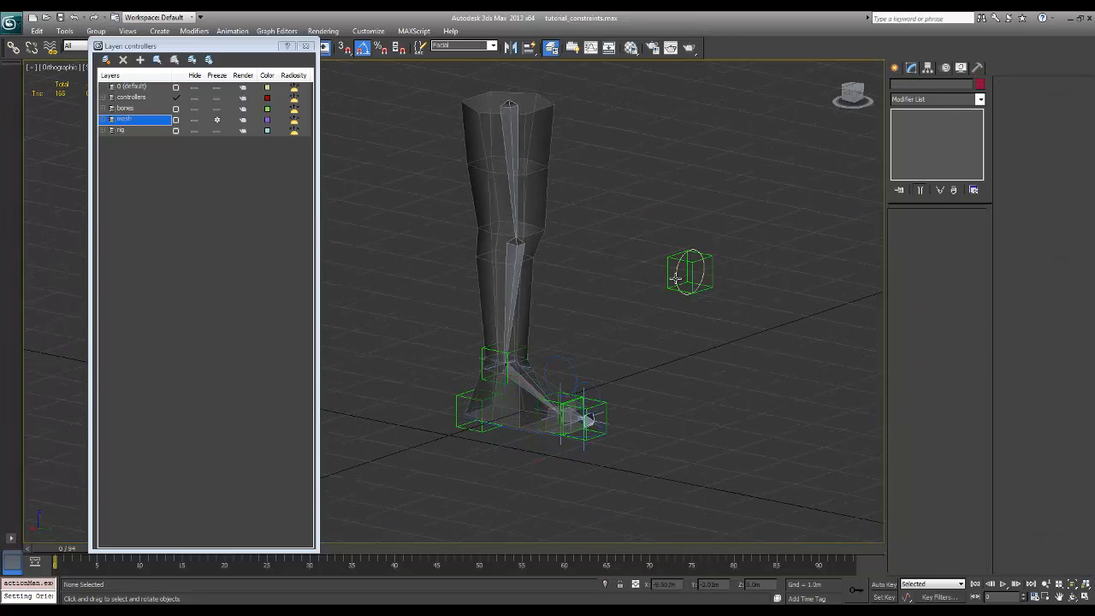
Test the knee look control by moving it sideways, and undo the move
left_click(685, 293)
key("w")
mouse_move(667, 280)
left_mouse_down()
mouse_move(617, 295)
mouse_move(680, 275)
left_mouse_up()
key("ctrl+z")
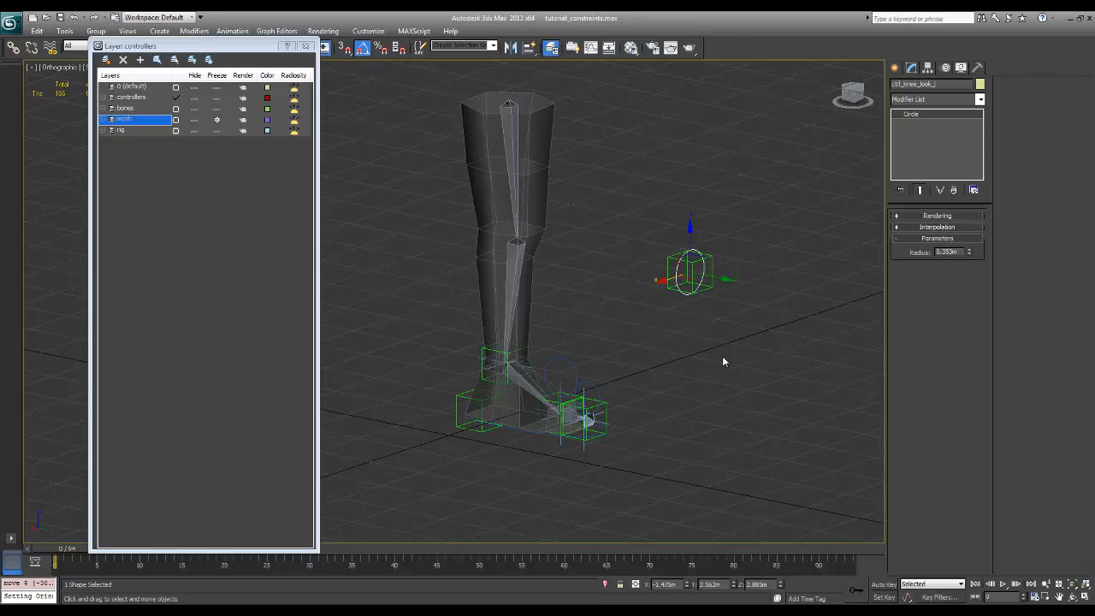
Draw a circle of about 0.7 m radius beside the leg in the Top view and name it ctrl_leg_hip_l
middle_click_drag(722, 356, 761, 344, "alt")
scroll(719, 368, "down", 2)
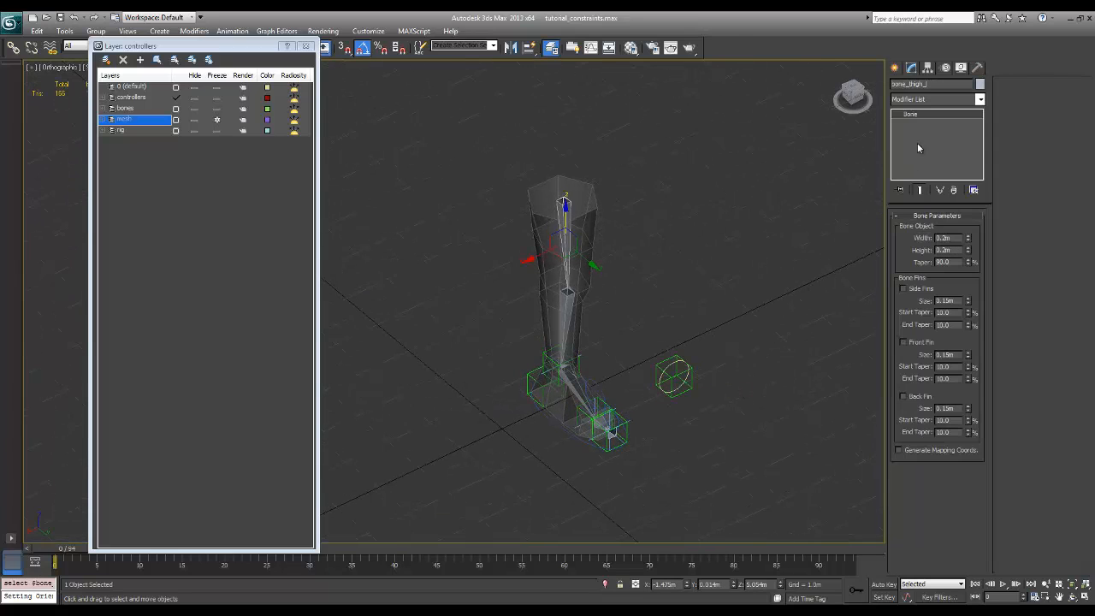
left_click(897, 68)
left_click(930, 164)
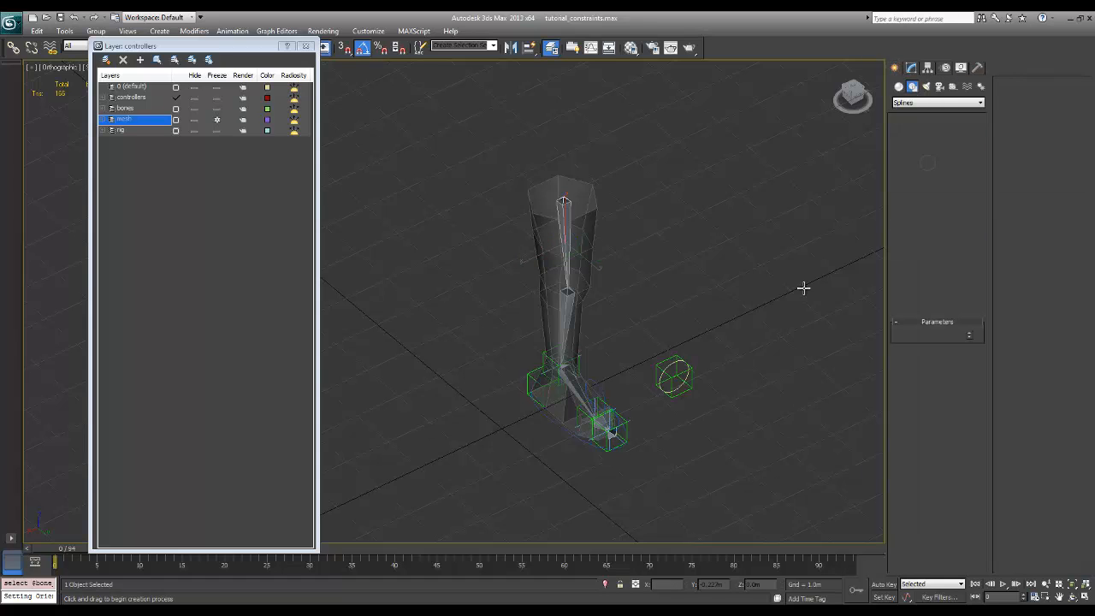
middle_click_drag(694, 357, 618, 339, "alt")
key("t")
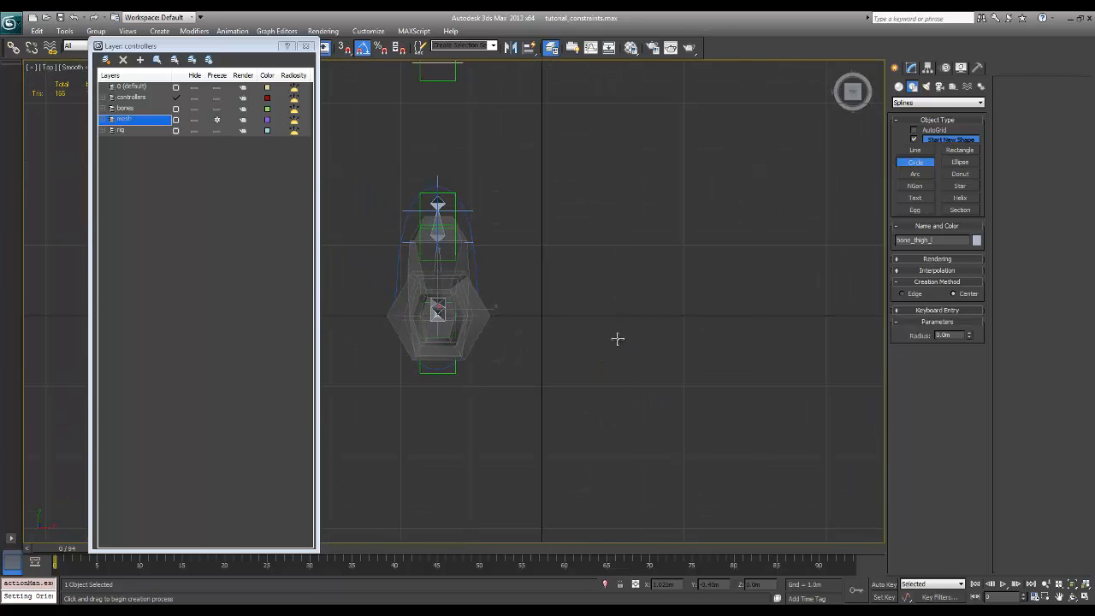
left_click_drag(612, 315, 642, 278)
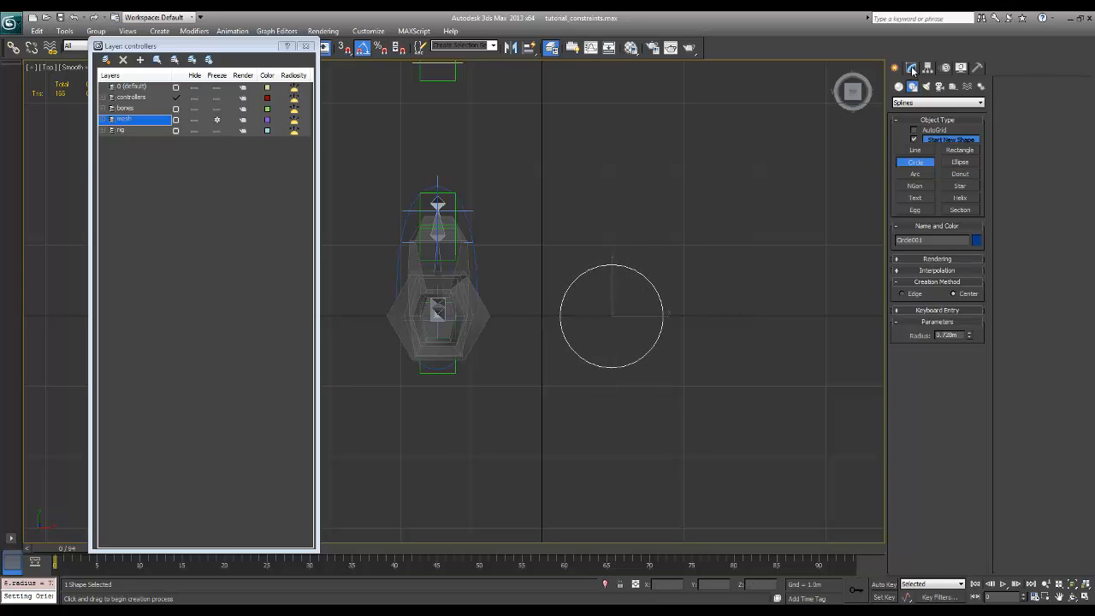
left_click(912, 68)
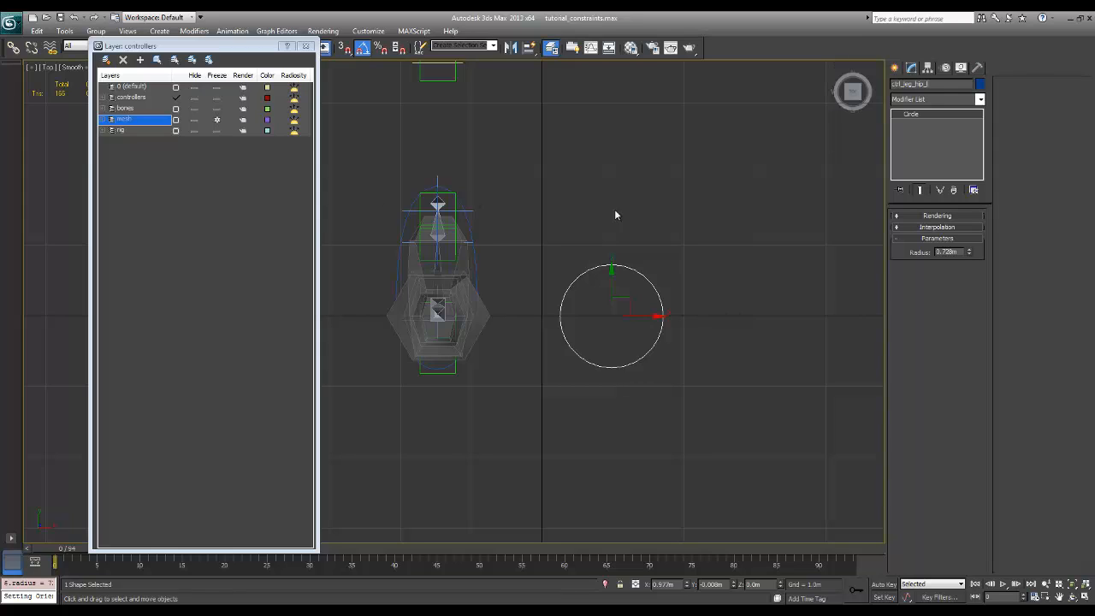
left_click(723, 282)
left_click(657, 343)
Align the hip control circle to the bone_thigh_l bone, matching pivot-to-pivot position and orientation on all three axes
key("f")
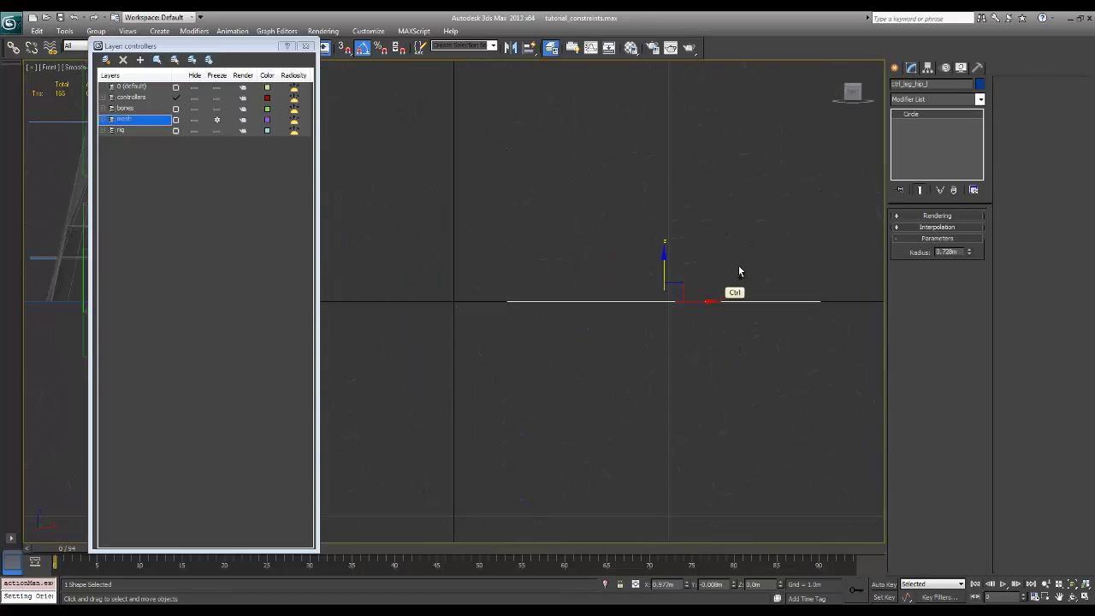
middle_click_drag(738, 274, 659, 361, "ctrl+alt")
middle_click_drag(601, 319, 631, 347, "ctrl")
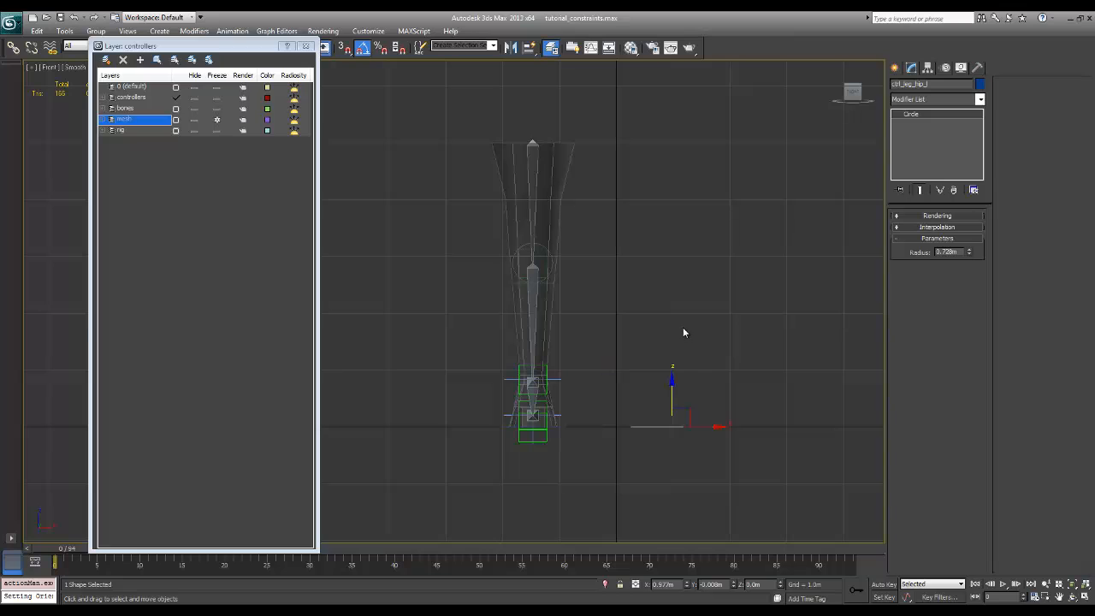
key("alt+a")
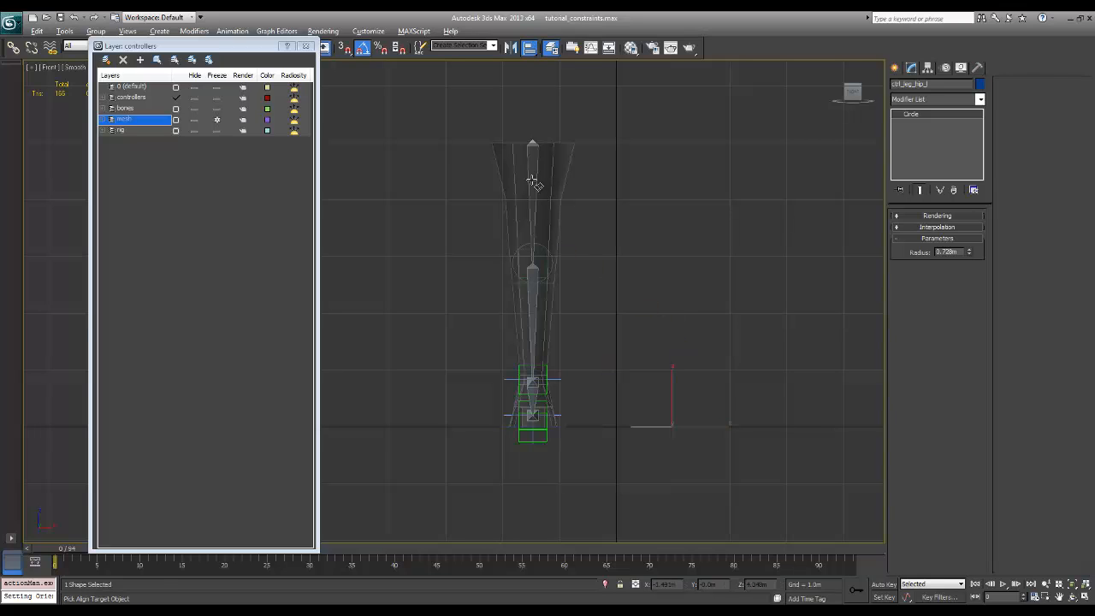
left_click(534, 185)
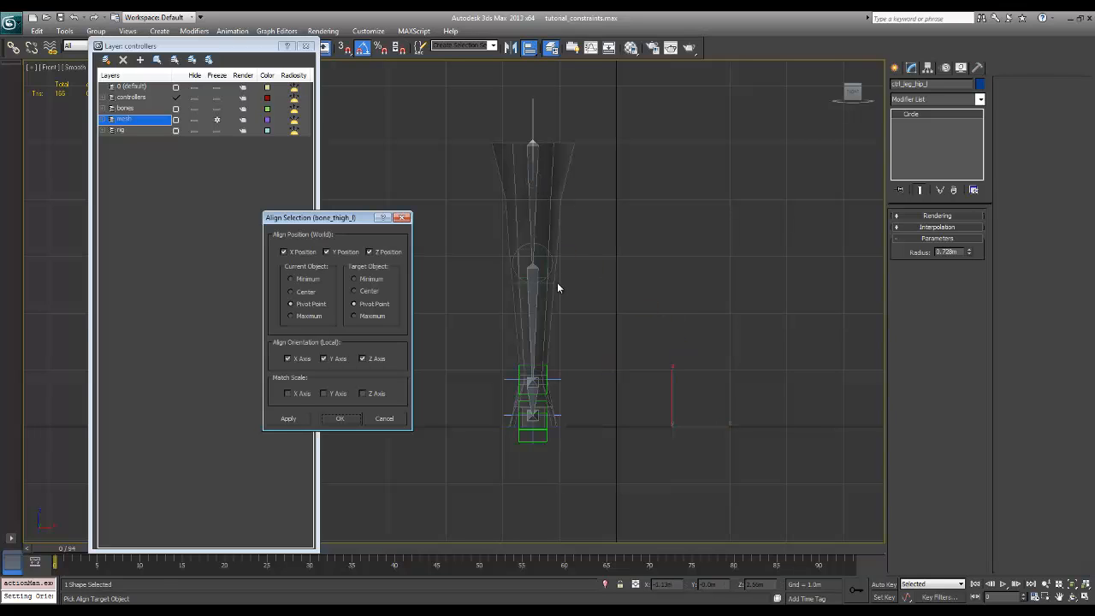
left_click(342, 418)
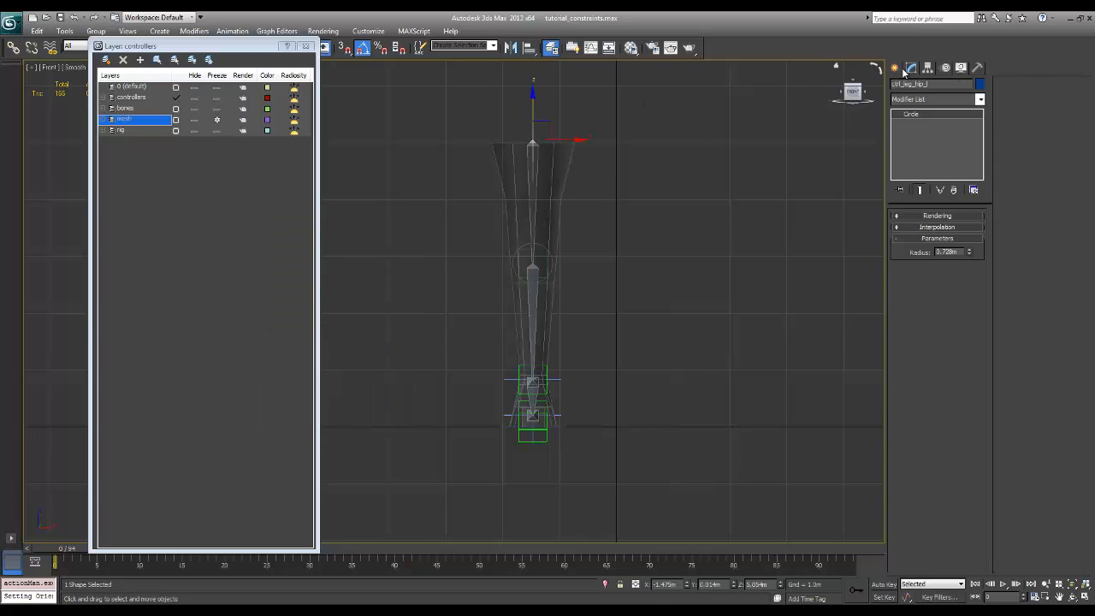
Convert the hip control circle to an editable spline and rotate its spline so the circle lies horizontally
right_click(530, 120)
mouse_move(586, 226)
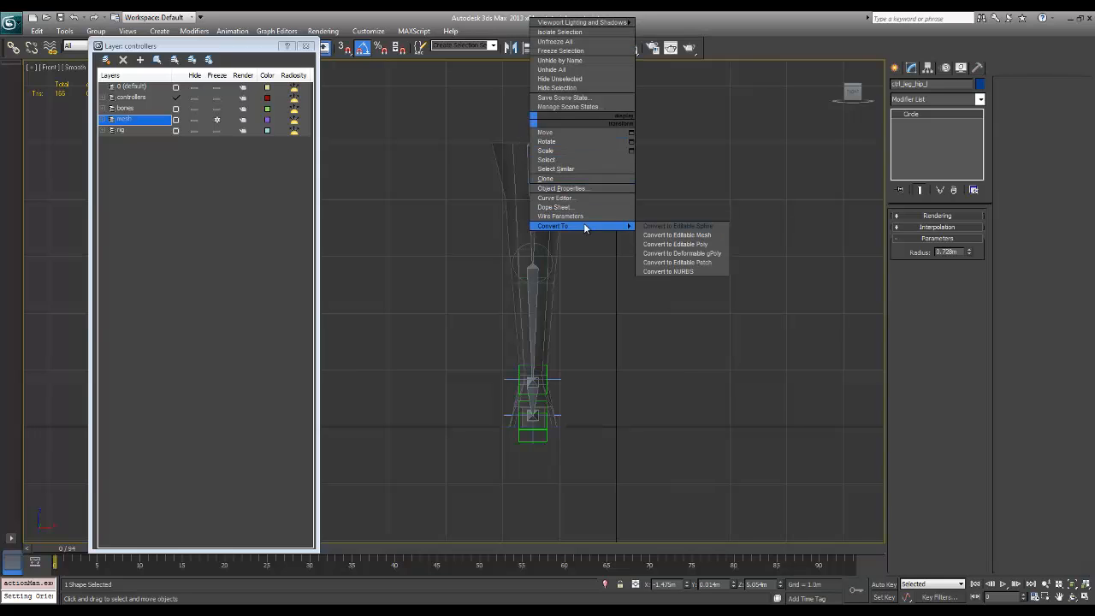
left_click(685, 226)
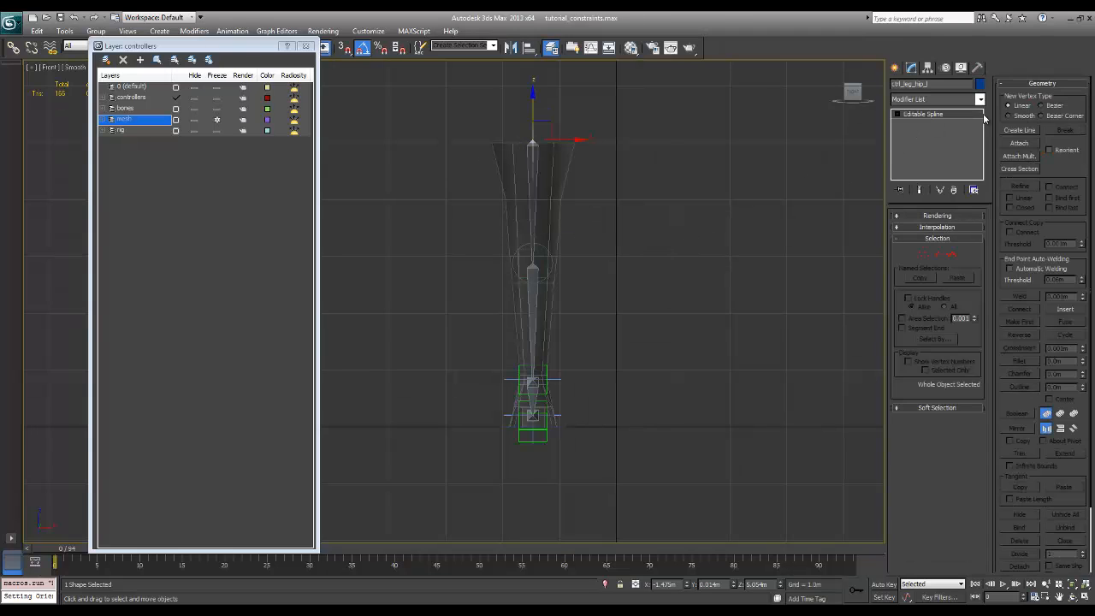
left_click(953, 254)
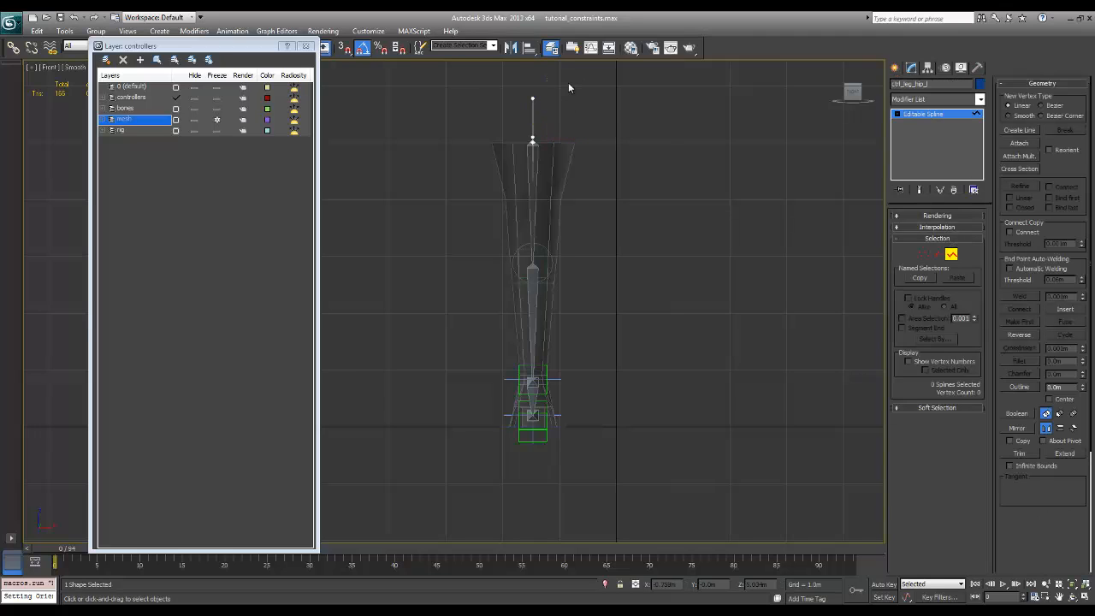
left_click_drag(573, 82, 500, 200)
key("e")
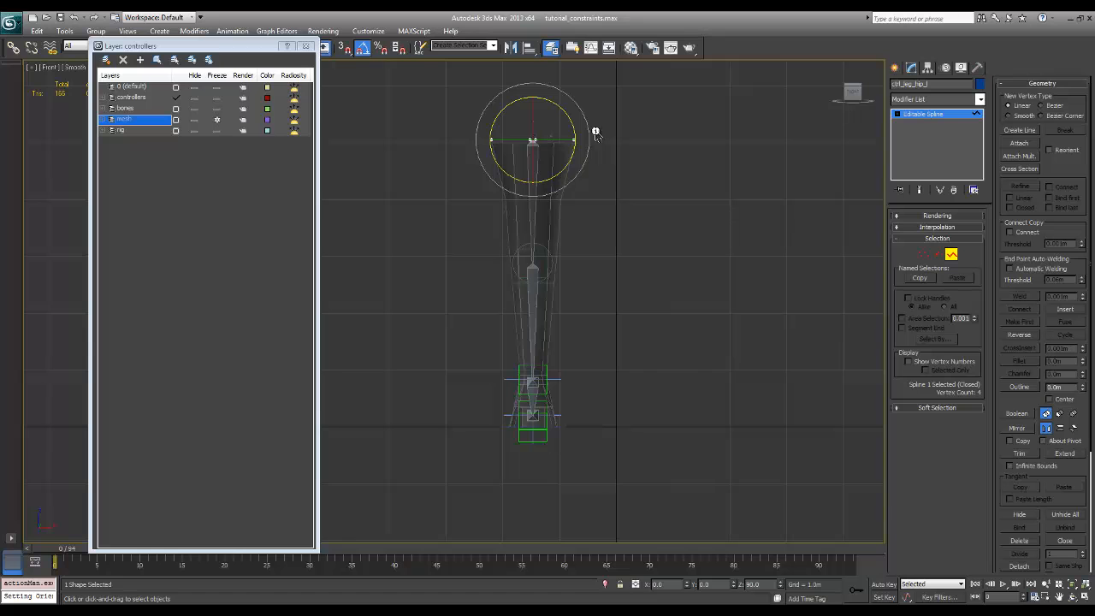
left_click(952, 254)
middle_click_drag(715, 204, 789, 209, "alt")
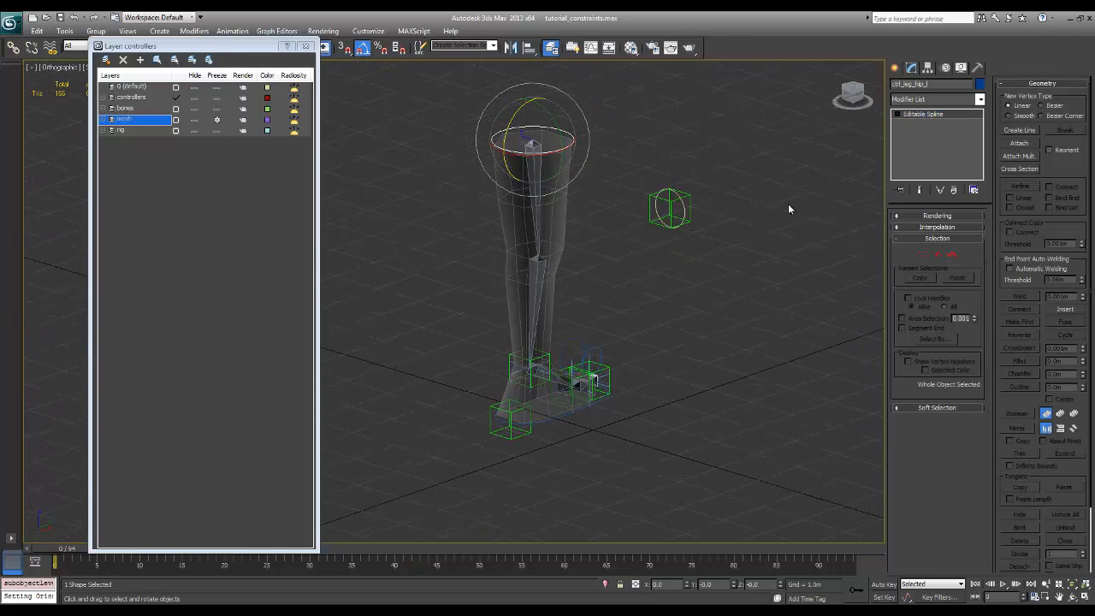
Scale up the hip control's spline at sub-object level so it surrounds the top of the leg with clearance, and clear the selection
left_click(952, 254)
middle_click_drag(699, 276, 556, 206, "alt")
left_click_drag(438, 95, 595, 196)
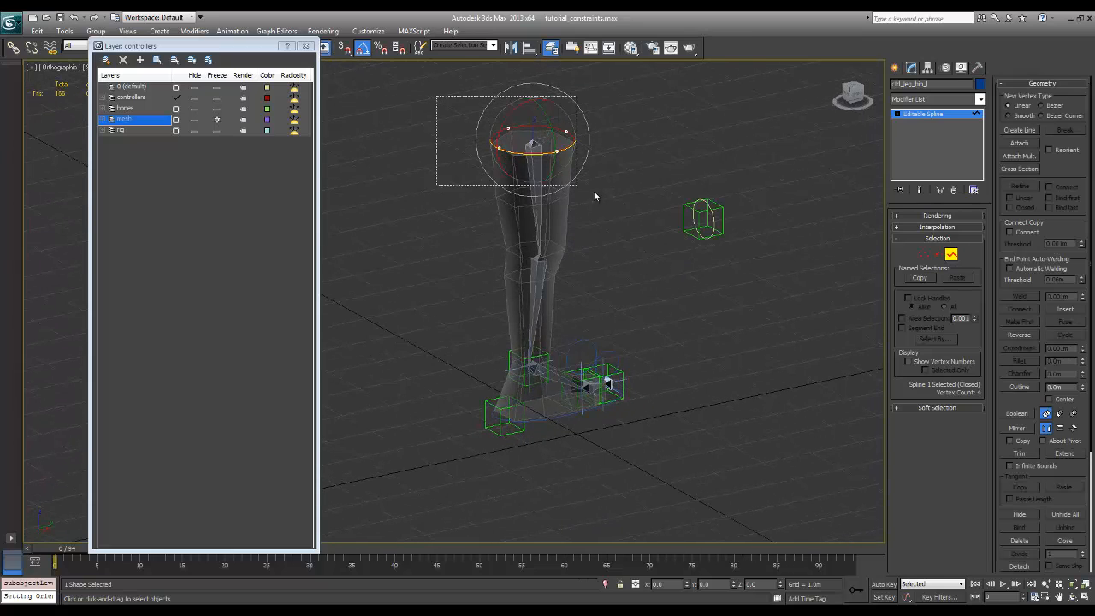
key("w")
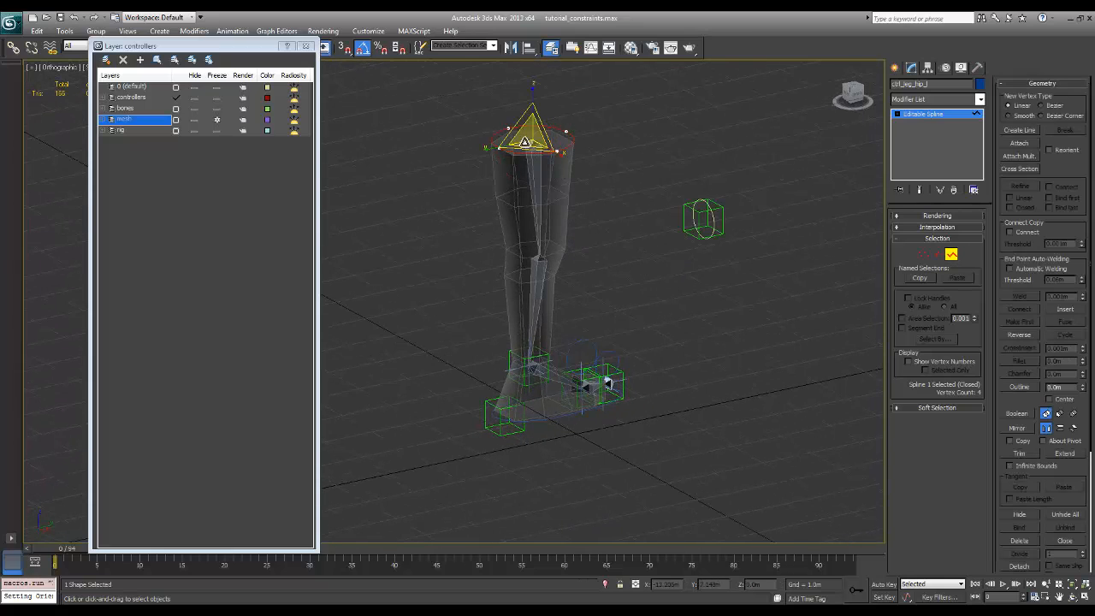
left_click_drag(525, 141, 672, 62)
left_click(952, 254)
left_click(667, 286)
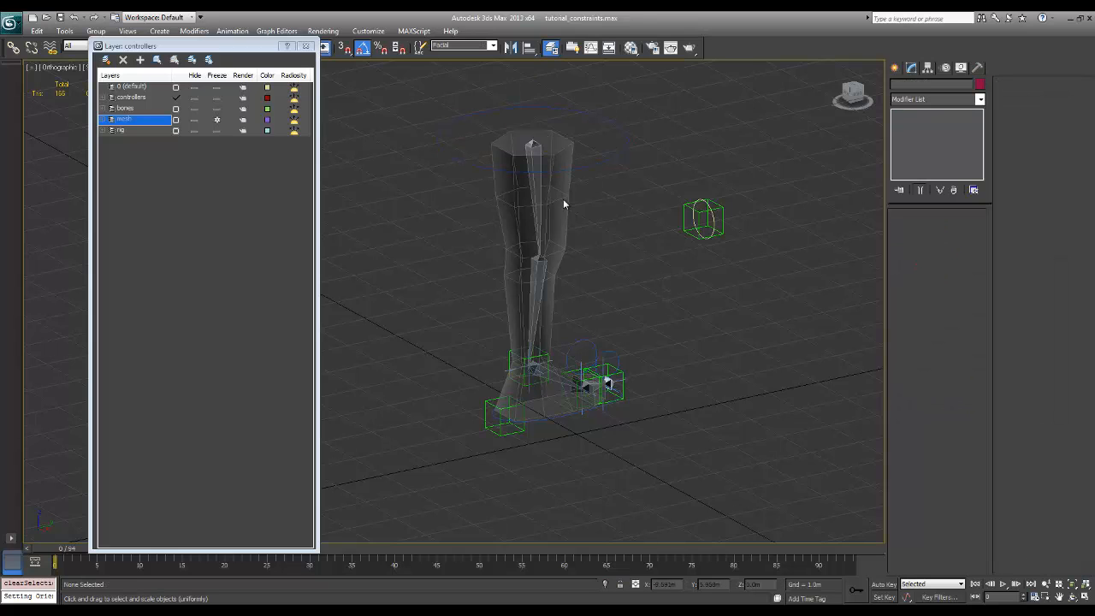
Constrain the position of the bone_thigh_l bone to the ctrl_leg_hip_l control with a Position Constraint
left_click(535, 190)
middle_click_drag(547, 210, 710, 225, "alt")
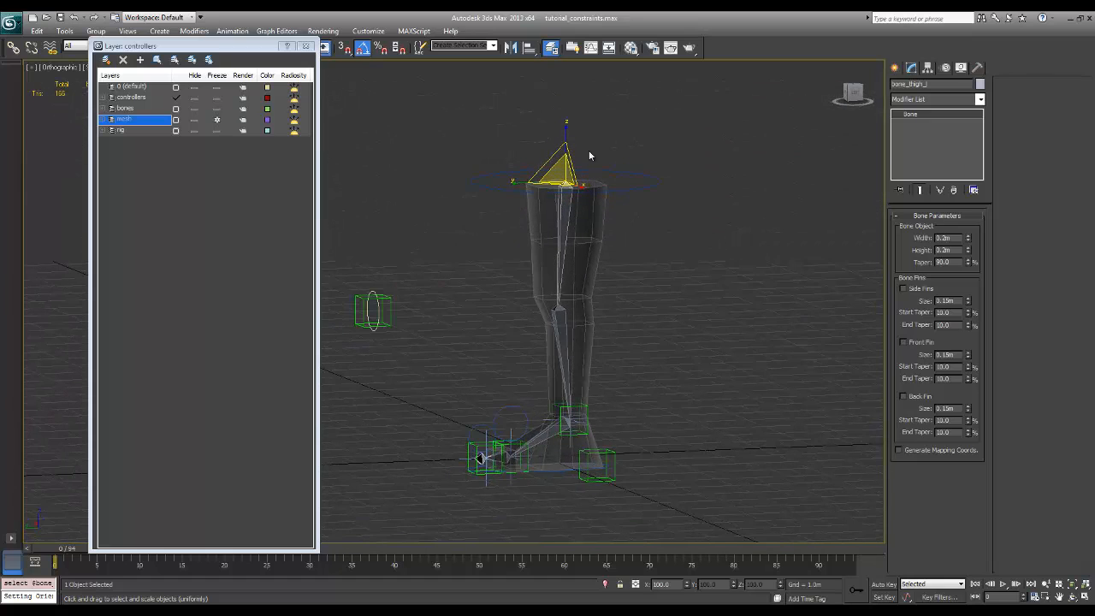
left_click(194, 31)
mouse_move(233, 31)
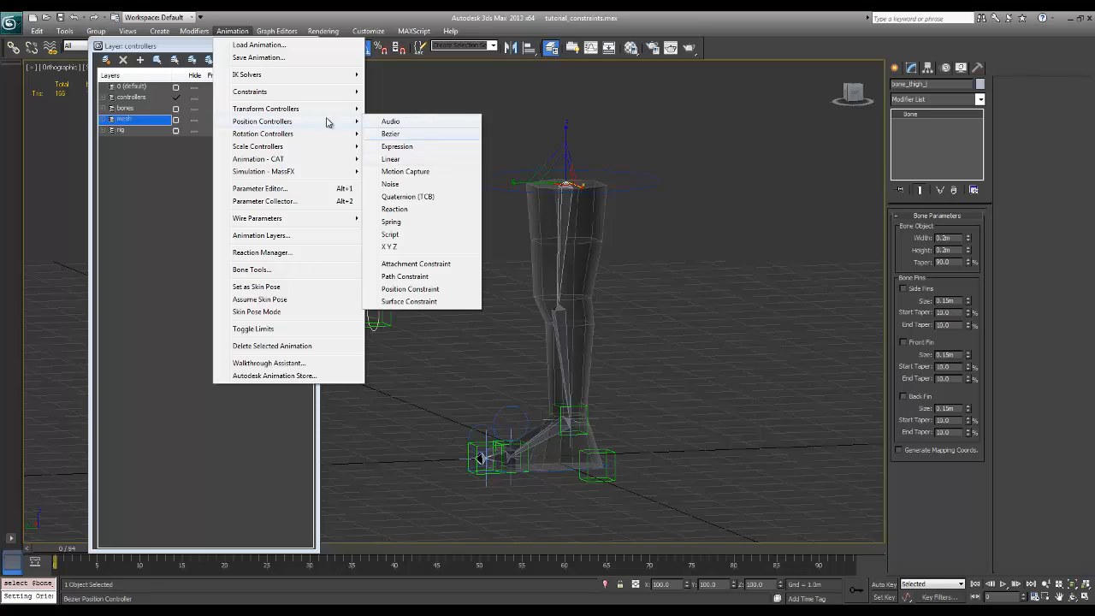
mouse_move(295, 104)
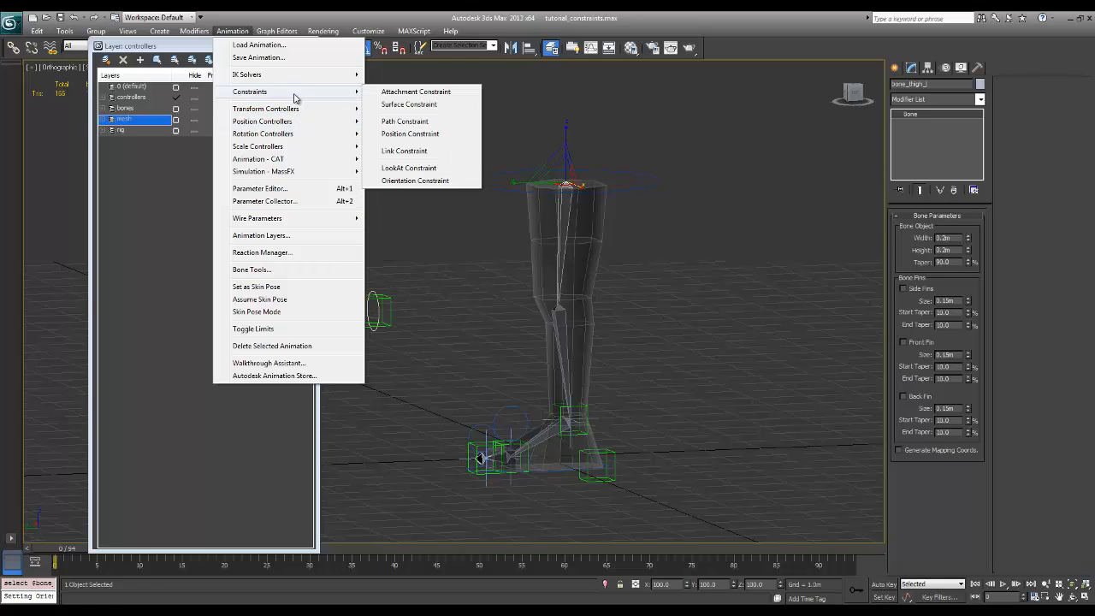
left_click(435, 135)
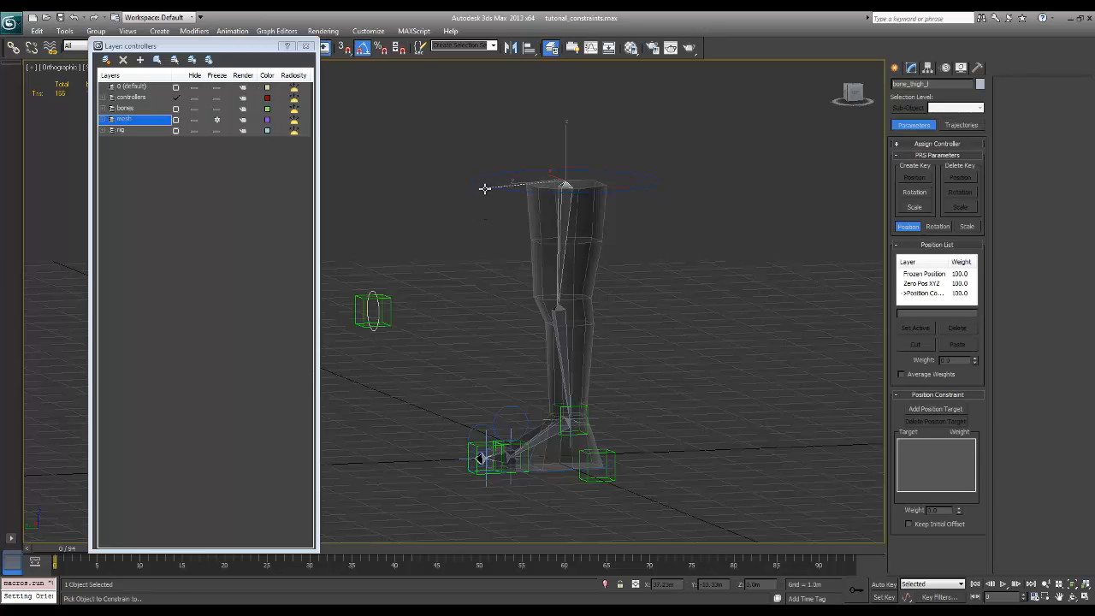
left_click(484, 186)
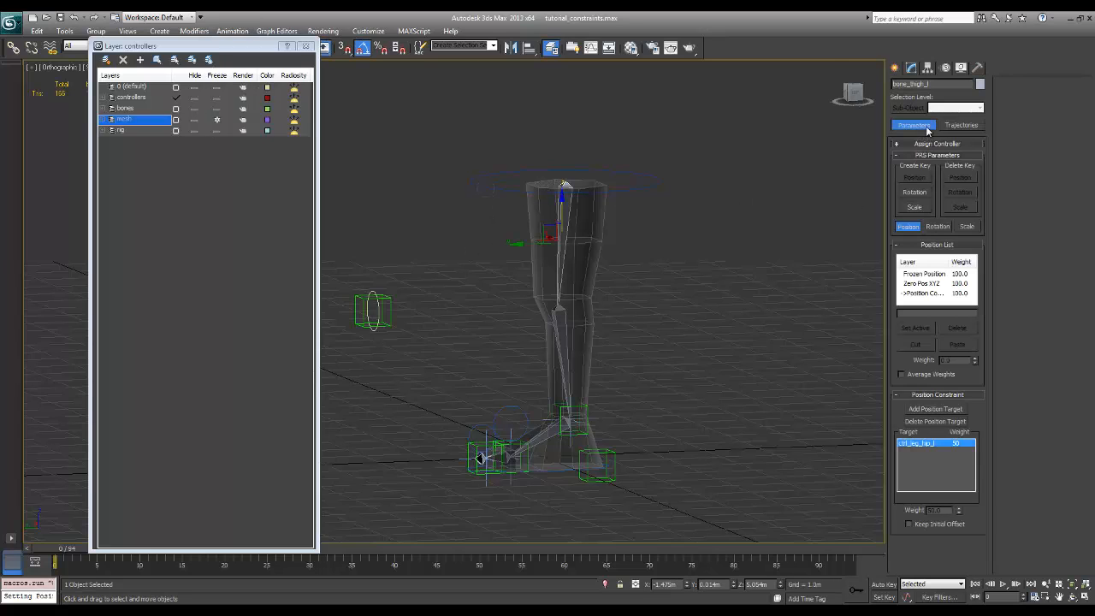
left_click(911, 68)
left_click(699, 203)
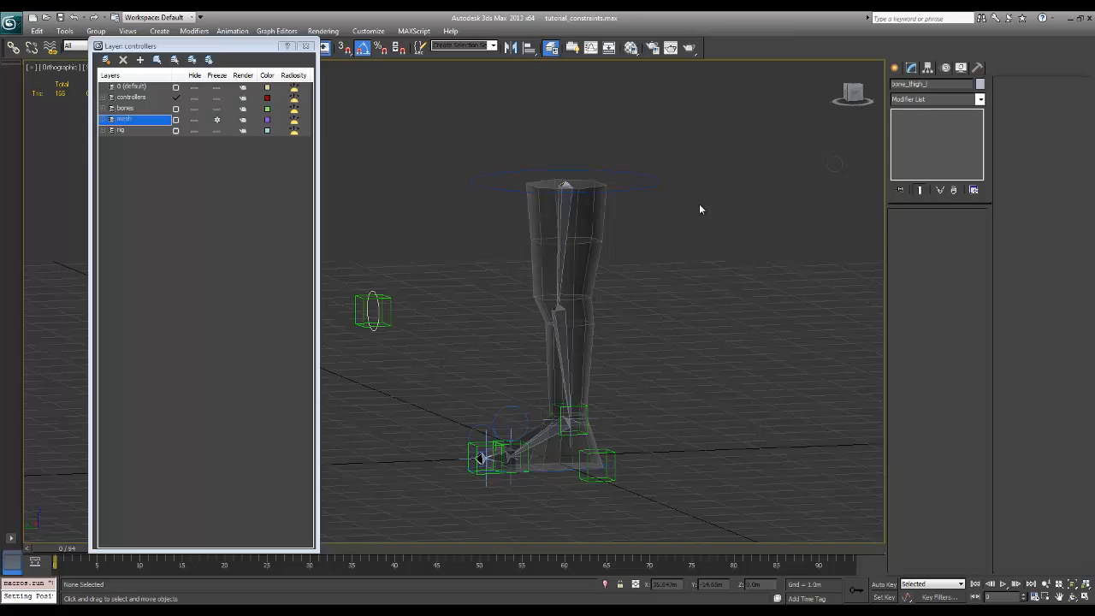
Move the hip control slightly to test that the thigh bone follows it
left_click(659, 182)
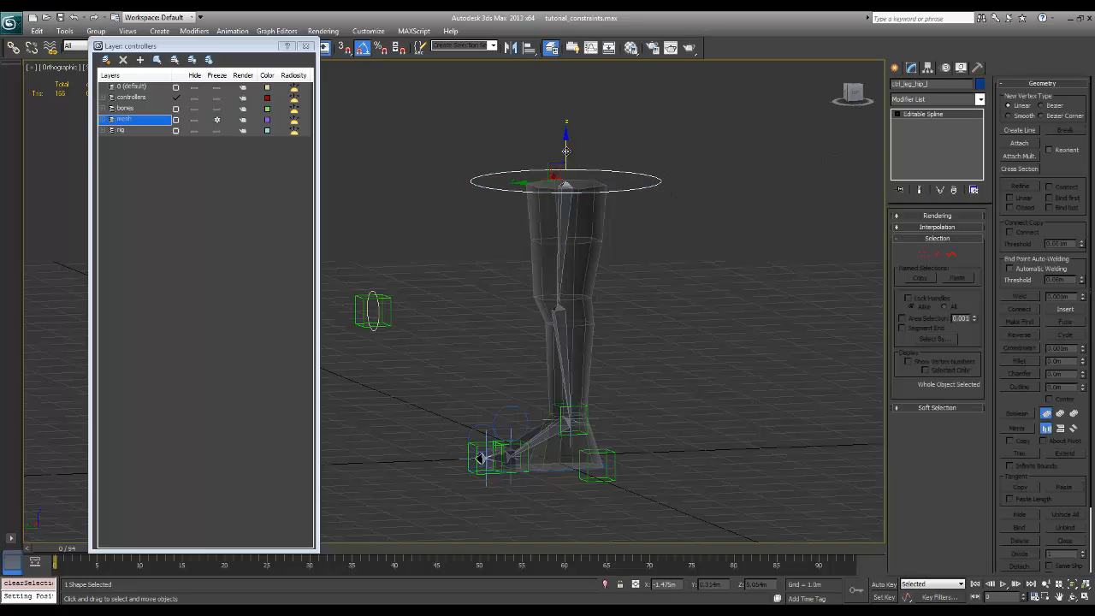
mouse_move(567, 156)
left_mouse_down()
mouse_move(566, 220)
mouse_move(545, 159)
left_mouse_up()
middle_click_drag(545, 159, 658, 416, "alt")
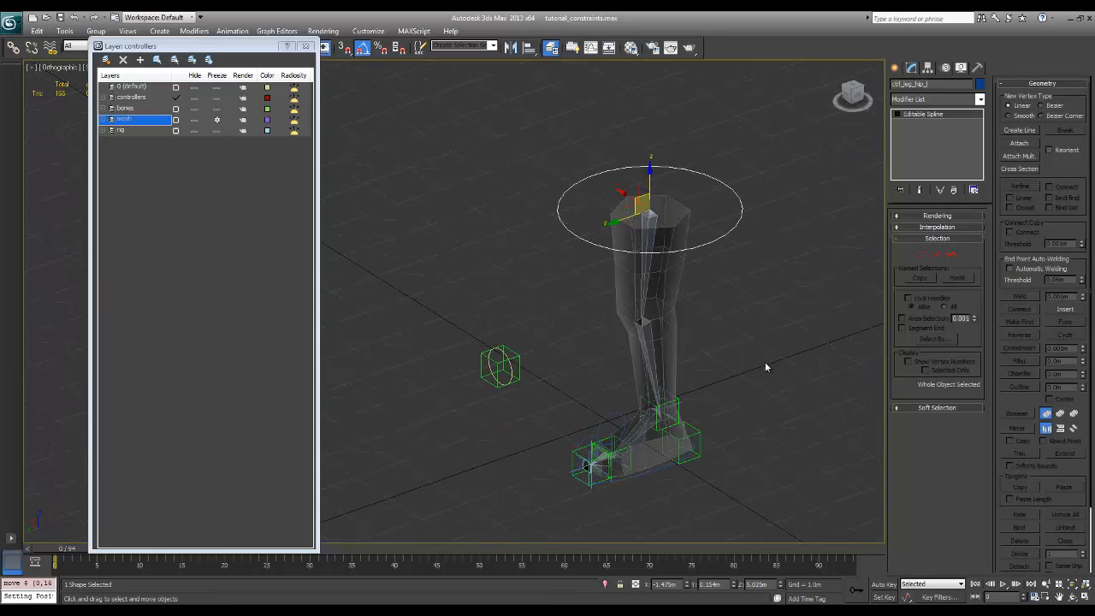
middle_click_drag(742, 370, 762, 402, "alt")
Hide the rig and bones layers so only the mesh and the controls are displayed
left_click(194, 130)
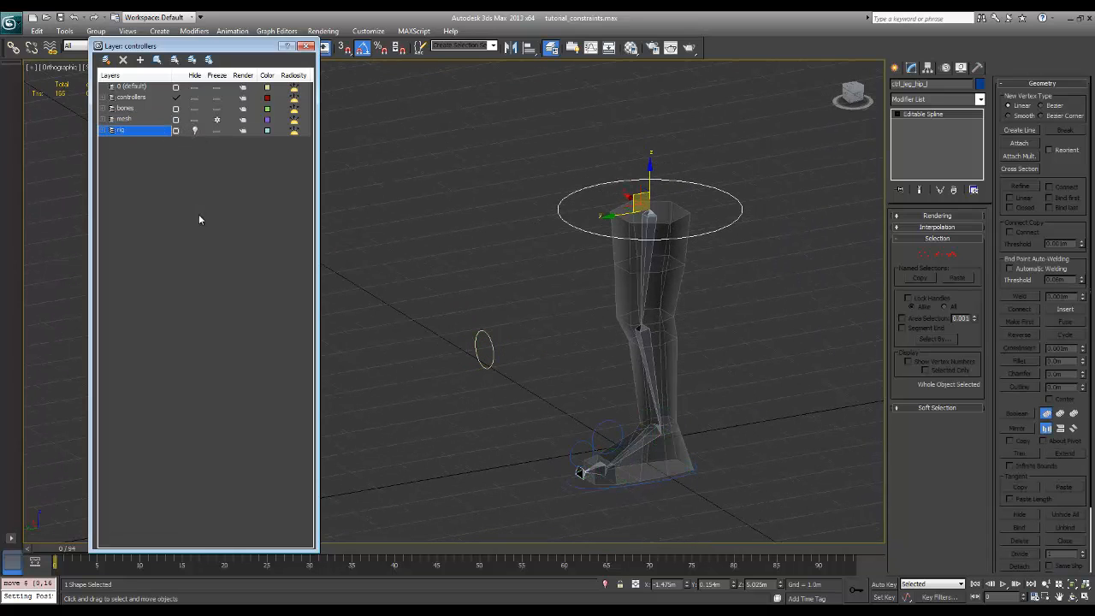
middle_click_drag(712, 344, 741, 389, "alt")
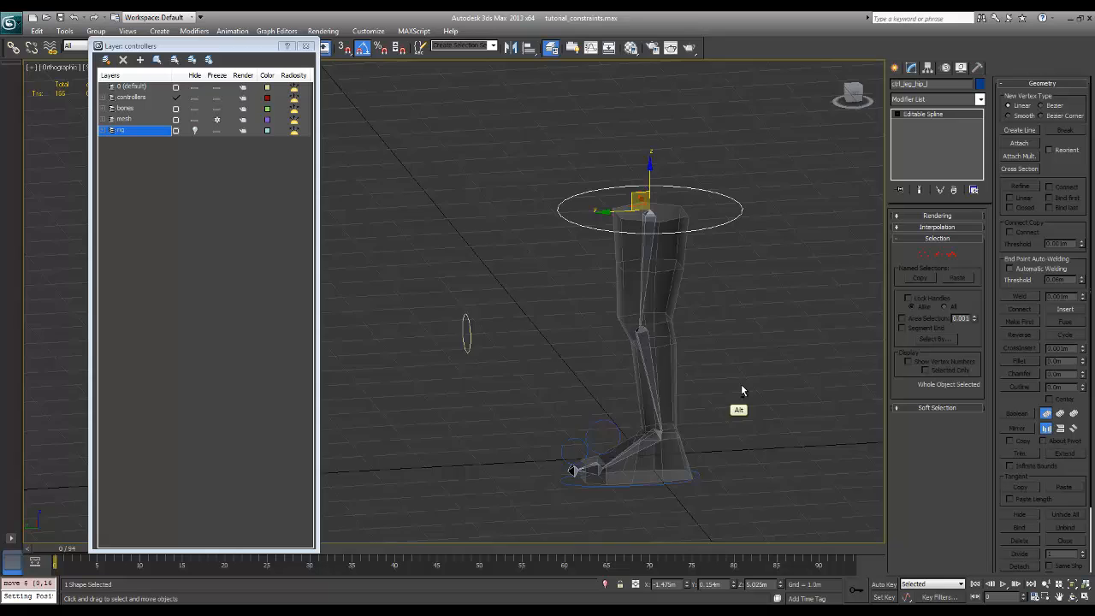
left_click(194, 109)
middle_click_drag(763, 386, 763, 386, "alt")
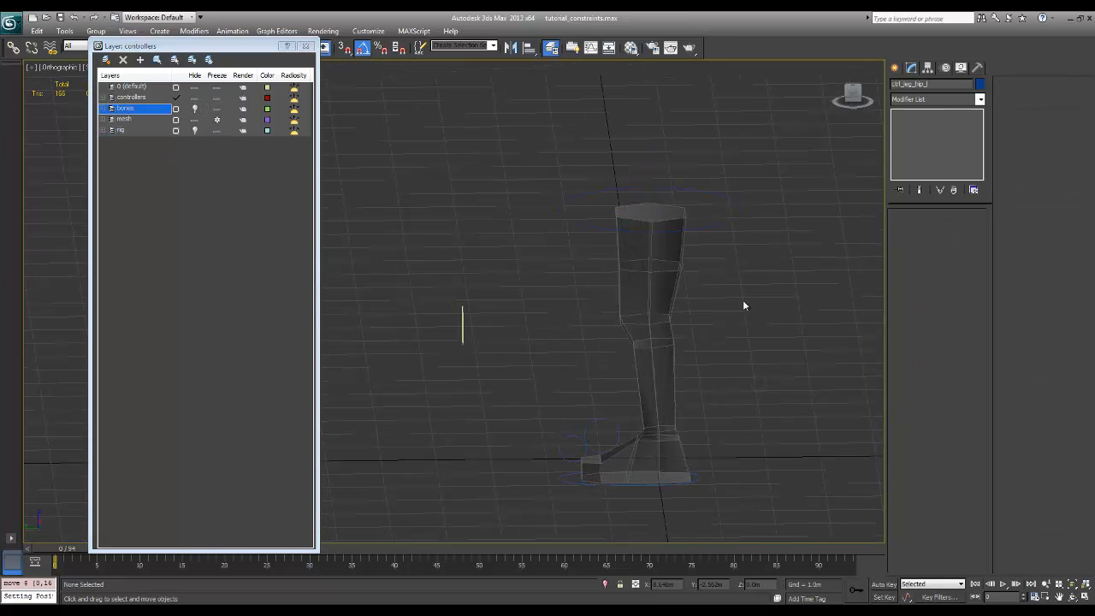
Select the hip, ball, toe, foot and knee look controls together and set their object color to dark orange
left_click(694, 228)
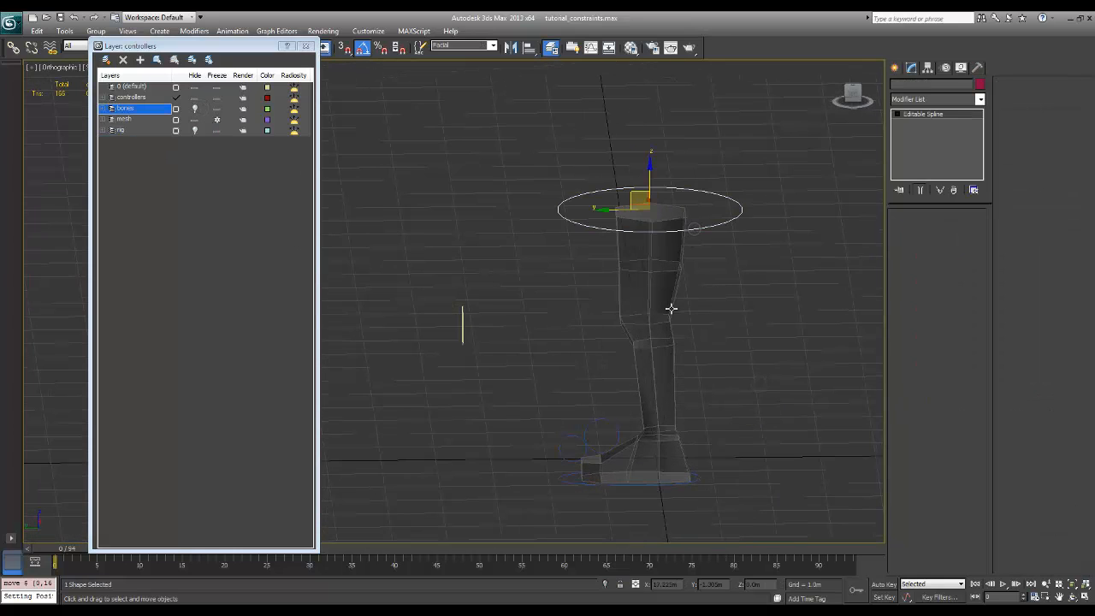
left_click(591, 428, "ctrl")
left_click(573, 459, "ctrl")
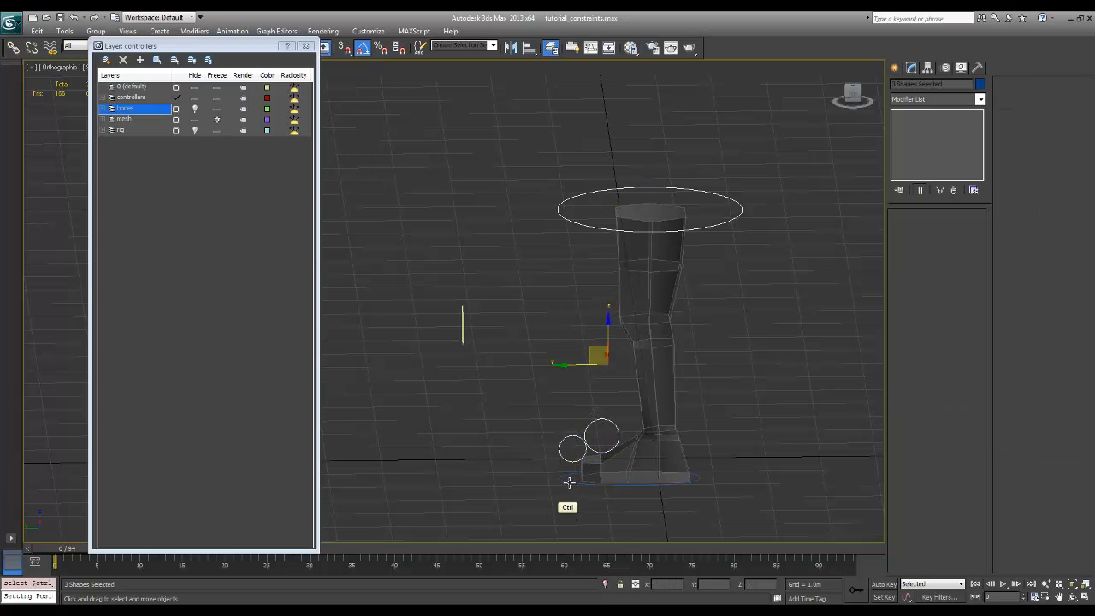
left_click(569, 482, "ctrl")
left_click(980, 84)
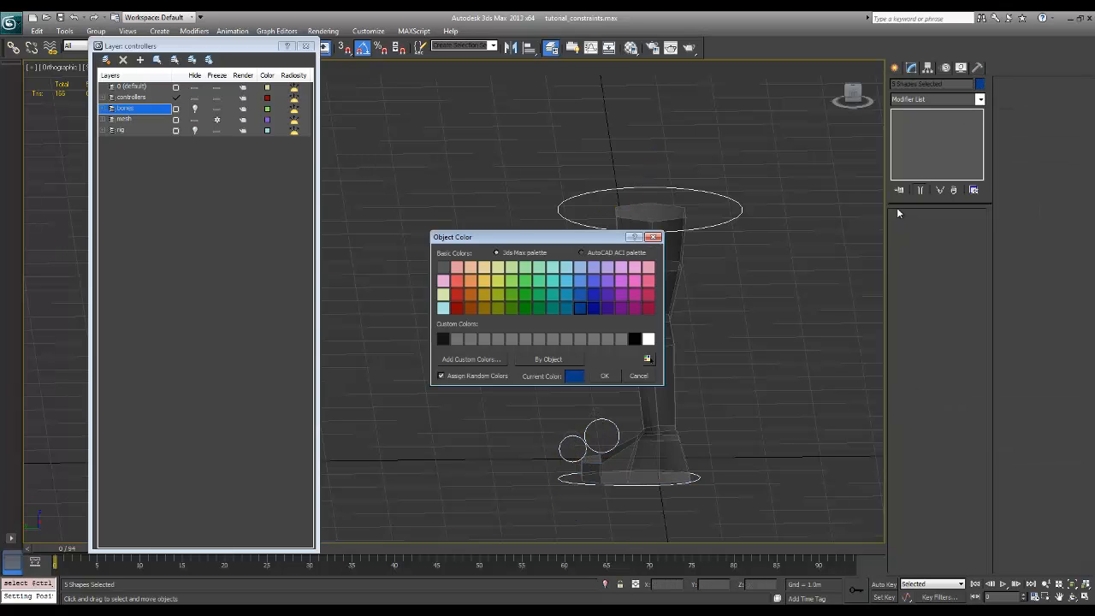
left_click(470, 294)
left_click(604, 375)
left_click(657, 442)
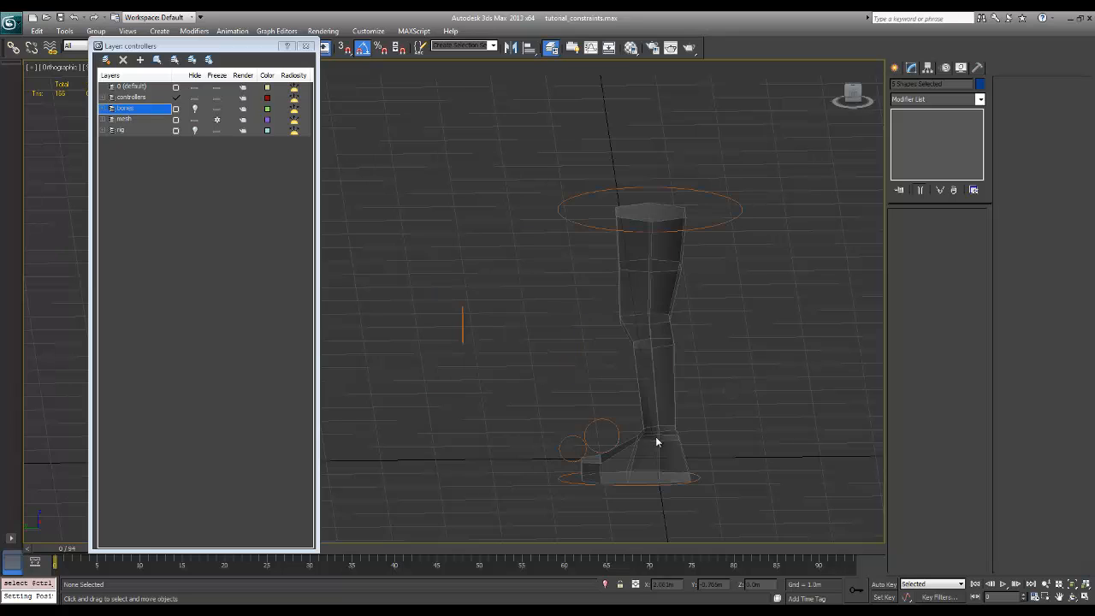
Enable viewport rendering for the ball control's spline, using a radial thickness of 0.027 m and 3 sides
left_click(589, 425)
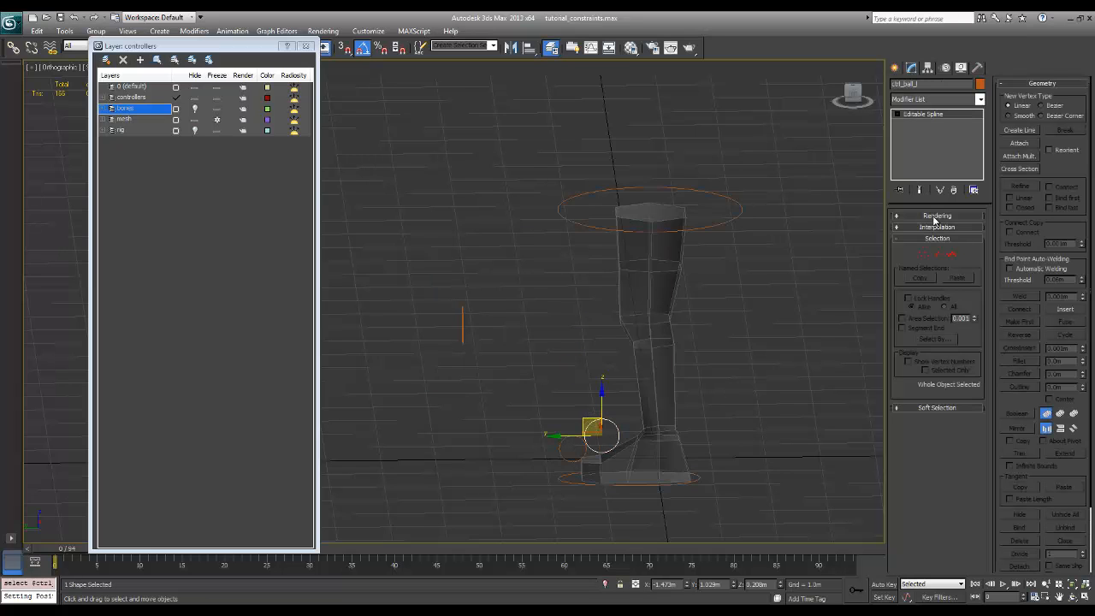
left_click(936, 216)
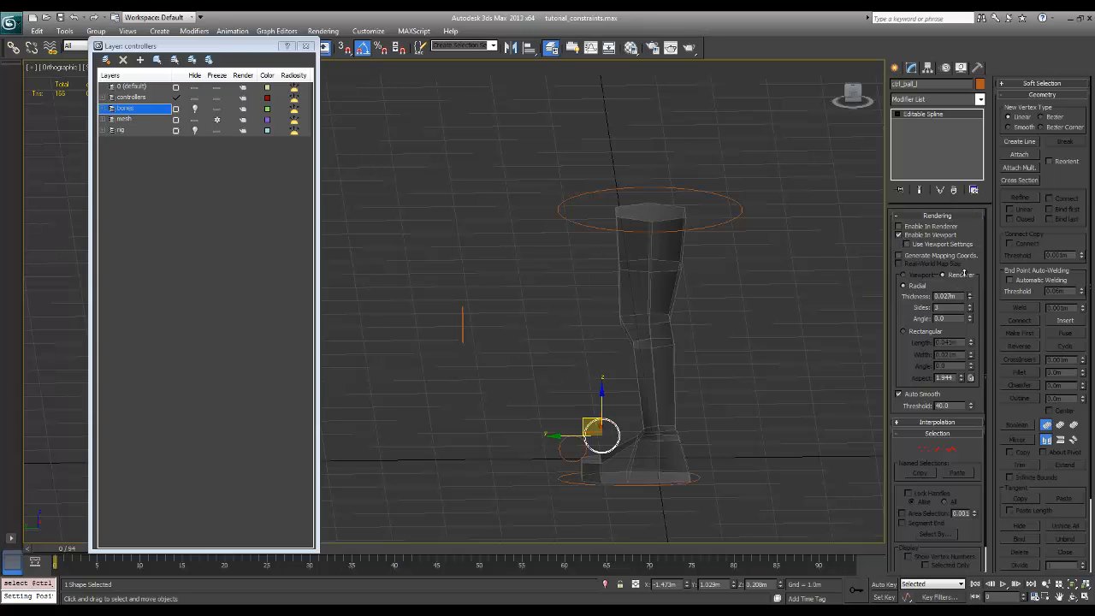
left_click_drag(964, 272, 961, 262)
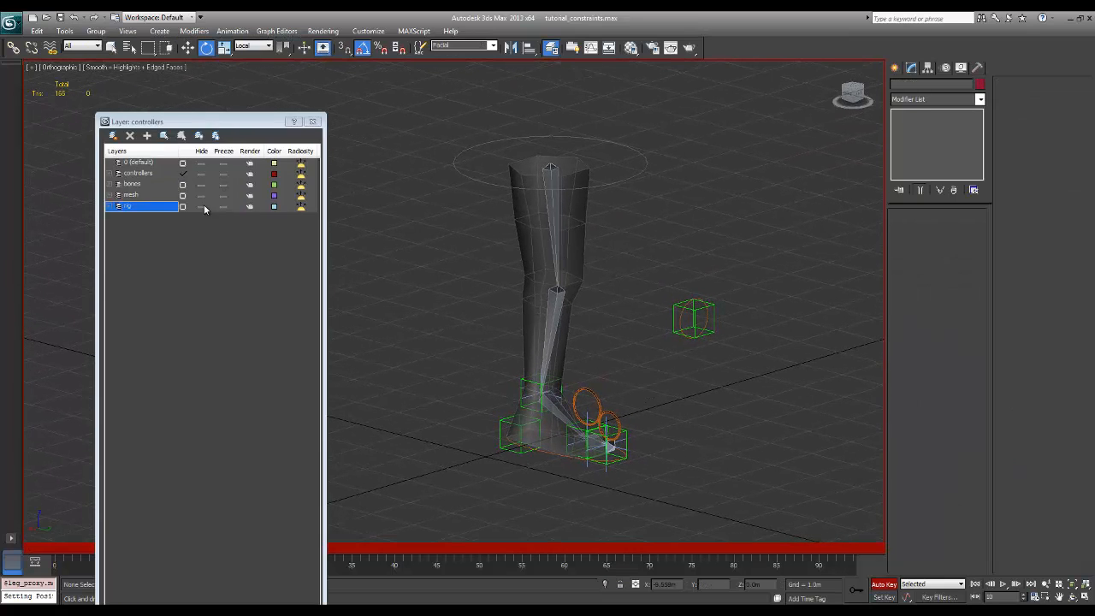
Hide the rig and bones layers again while keeping the mesh layer shown, and select the leg_proxy mesh
left_click(201, 196)
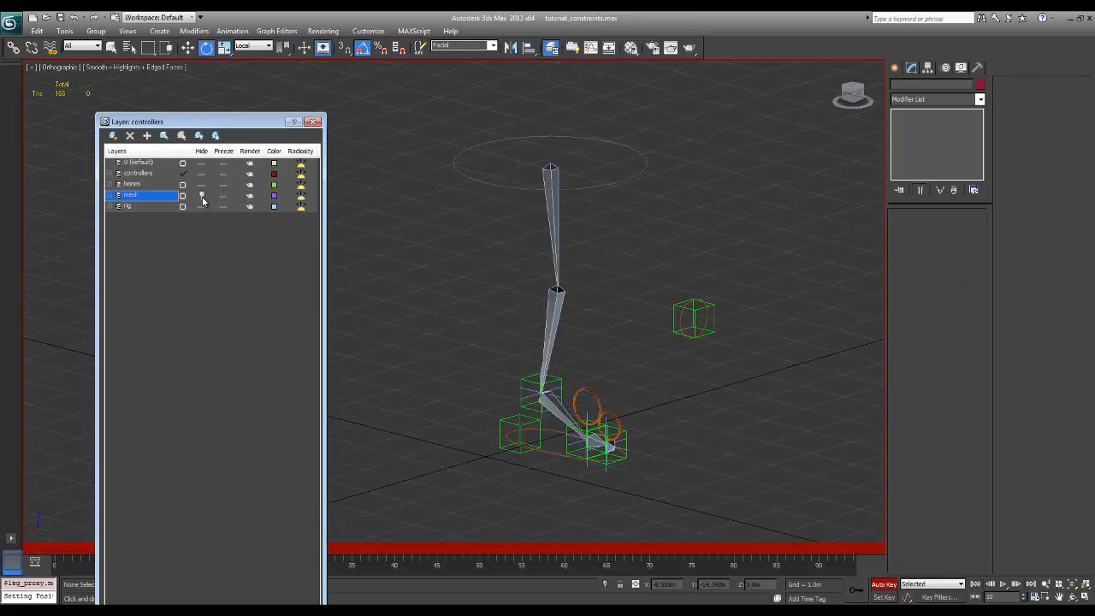
left_click(202, 196)
left_click(201, 206)
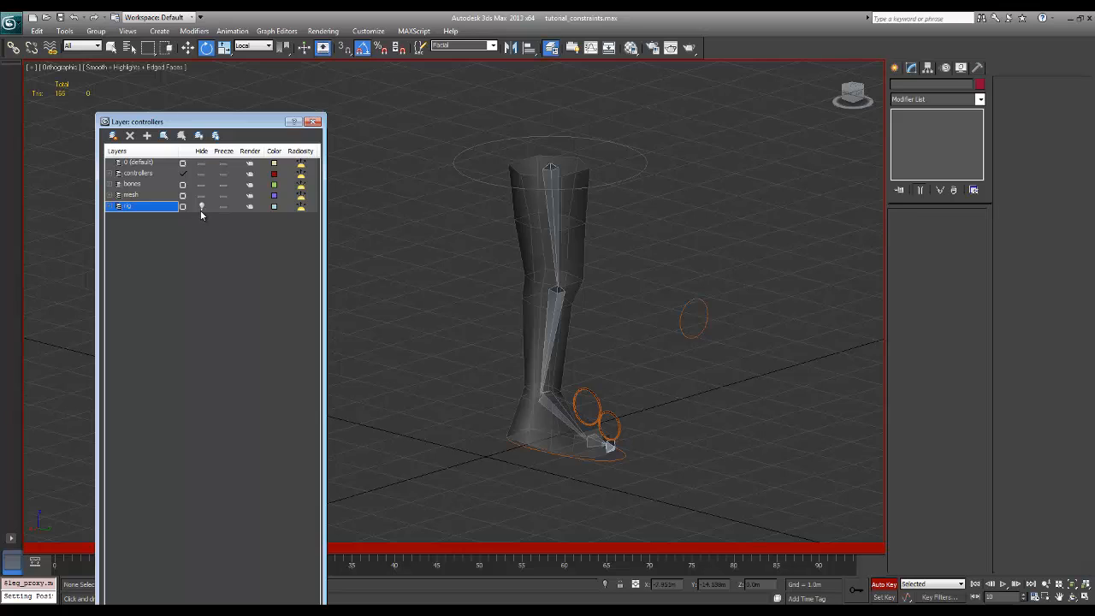
left_click(201, 185)
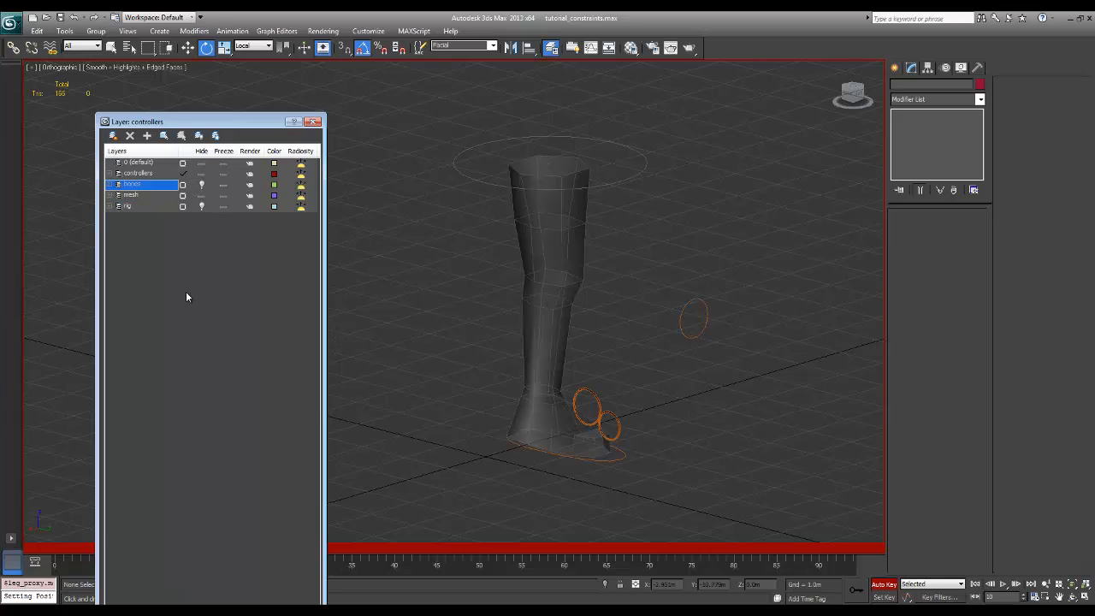
left_click(565, 287)
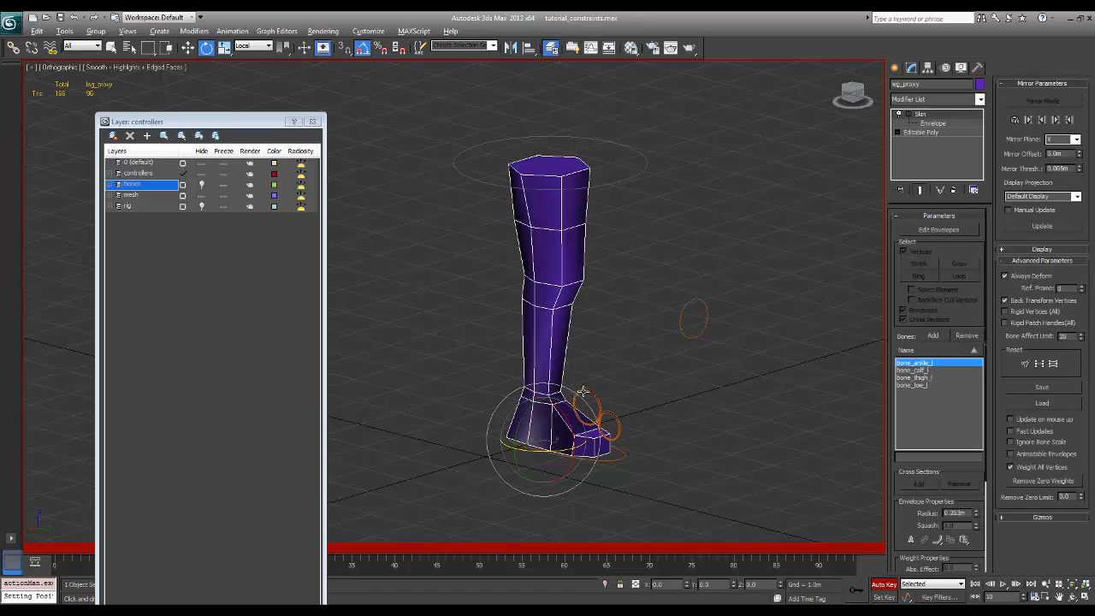
Move the layer window clear of the leg and set the animation time to frame 0
mouse_move(626, 340)
middle_mouse_down("alt")
mouse_move(514, 342)
mouse_move(609, 354)
middle_mouse_up("alt")
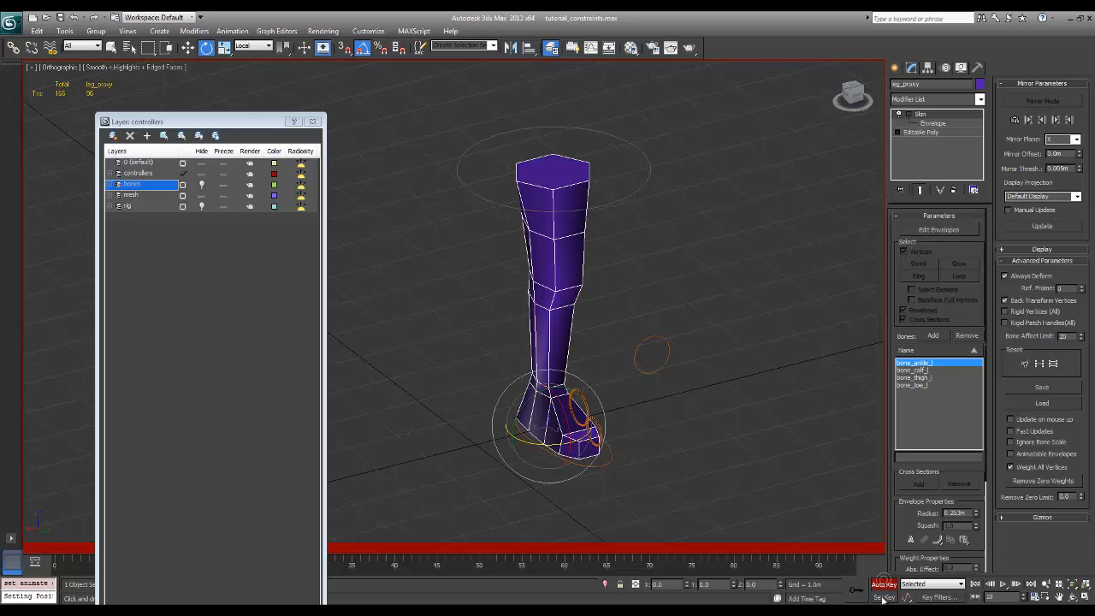
left_click_drag(259, 125, 202, 92)
left_click_drag(144, 557, 55, 558)
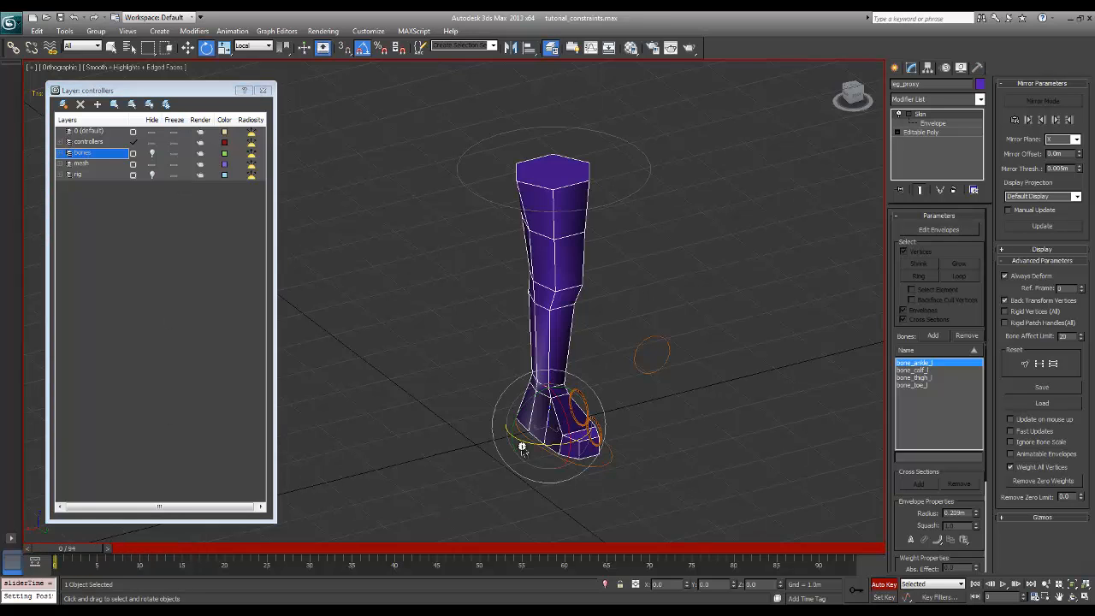
Select the ball control and rotate it at frame 5 so the heel lifts and the knee bends forward
left_click(647, 404)
left_click(611, 402)
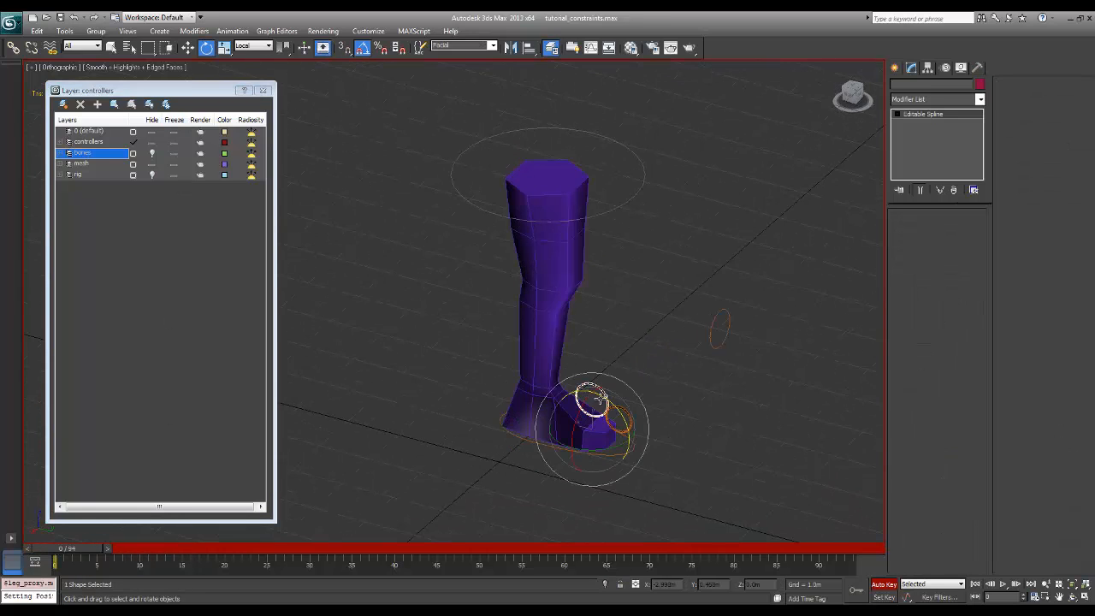
middle_click_drag(611, 402, 702, 407, "alt")
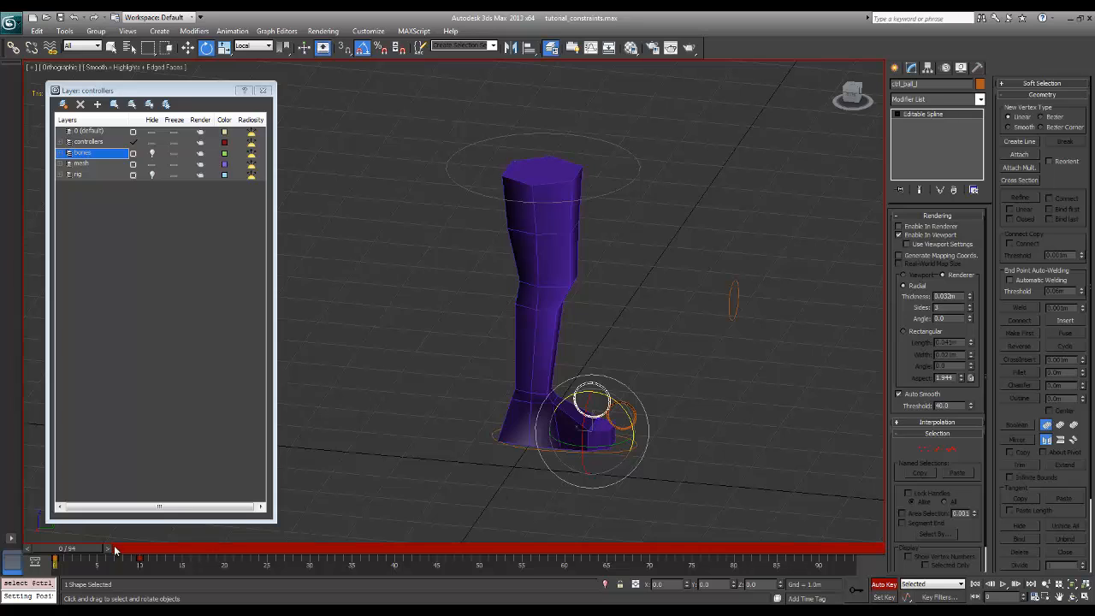
left_click_drag(77, 552, 119, 552)
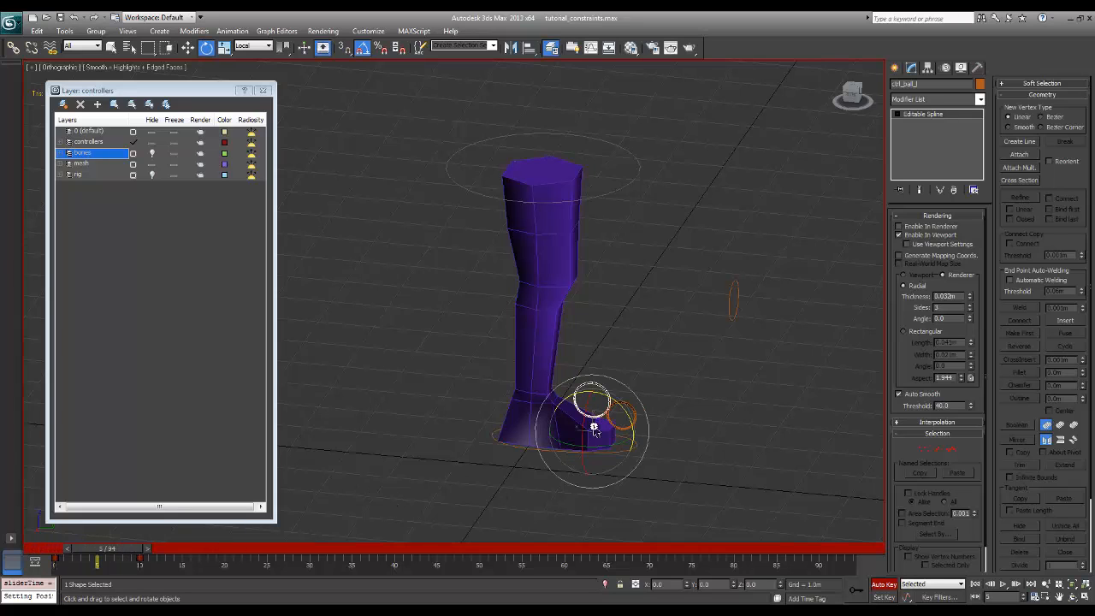
left_click_drag(616, 405, 639, 412)
middle_click_drag(669, 394, 701, 366, "alt")
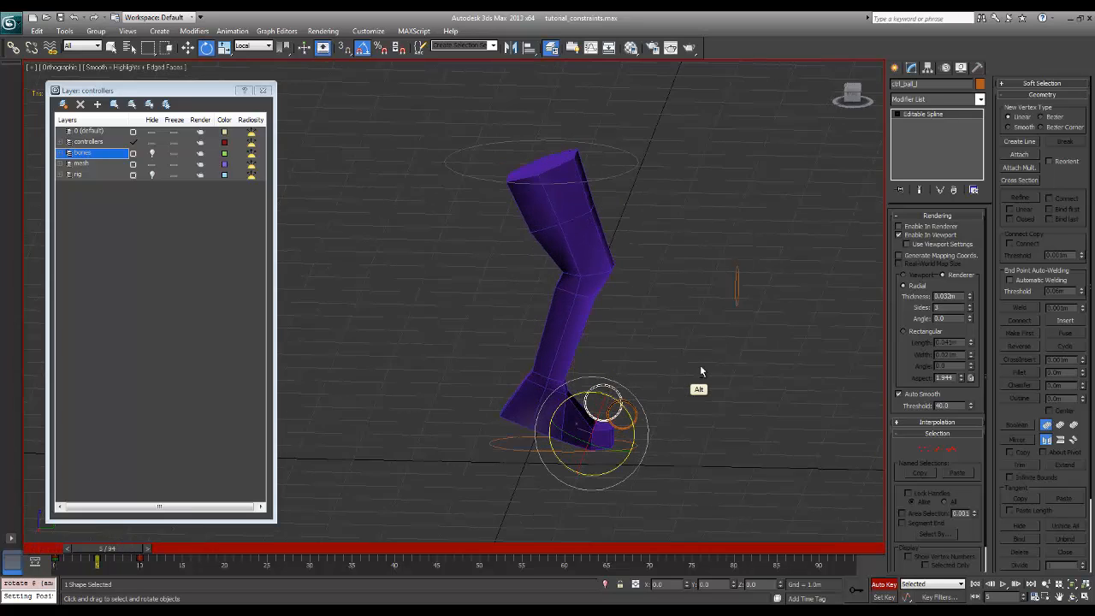
Select the toe, hip and knee look controls in turn to review them around the posed leg
left_click(690, 376)
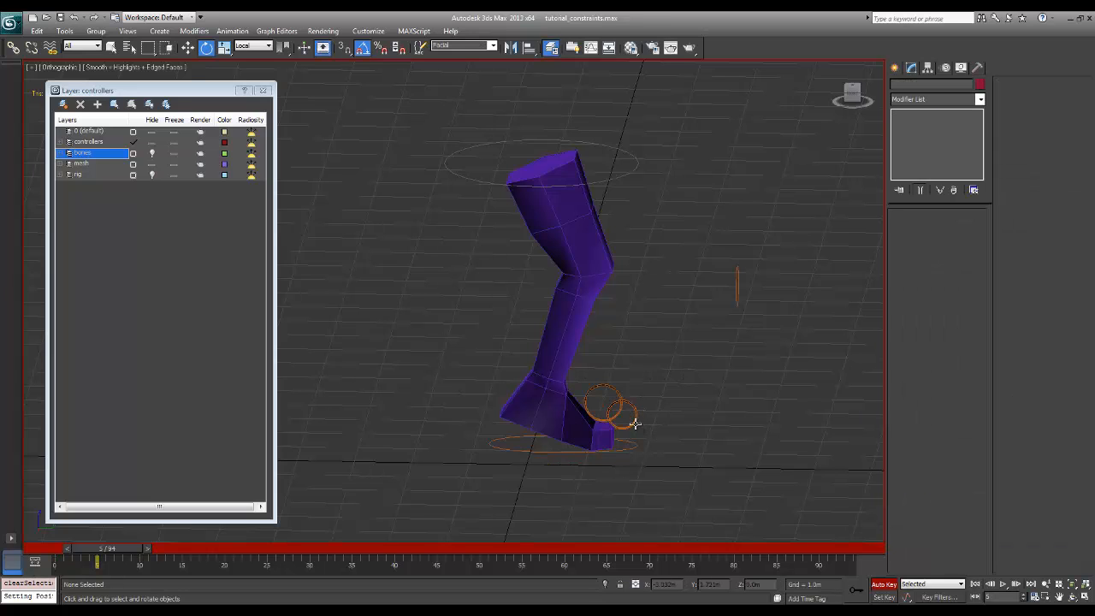
left_click(635, 423)
left_click(657, 363)
left_click(613, 180)
middle_click_drag(653, 183, 652, 171, "alt")
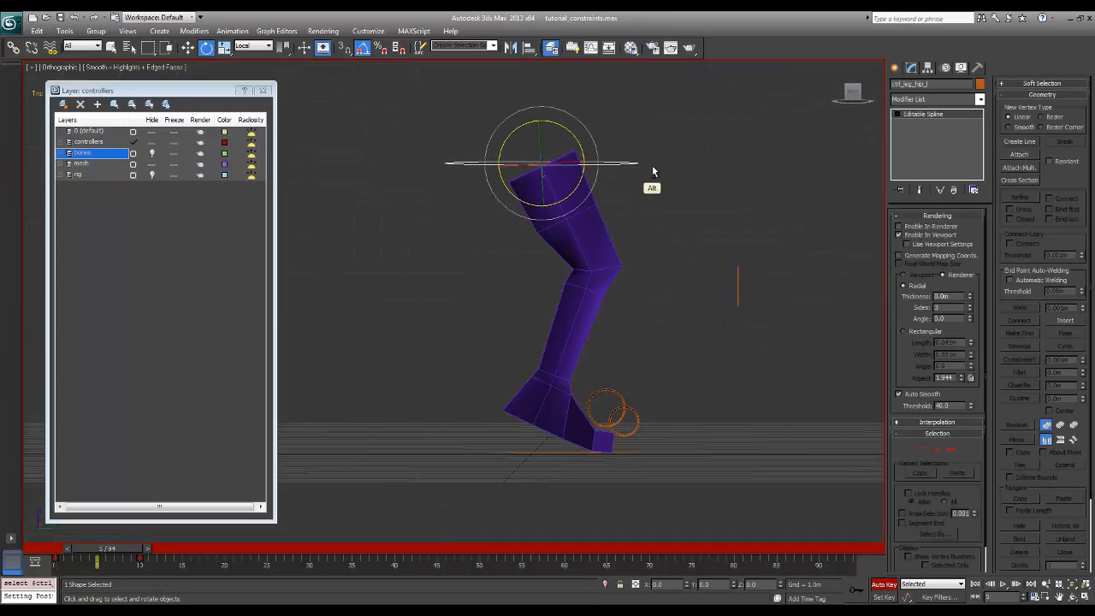
left_click(738, 288)
middle_click_drag(738, 288, 761, 328, "alt")
Move the hip control down and forward at frame 5 so the knee of the skinned leg bends deeper
key("w")
left_click_drag(717, 270, 748, 278)
middle_click_drag(748, 278, 741, 219, "alt")
left_click_drag(689, 206, 691, 206)
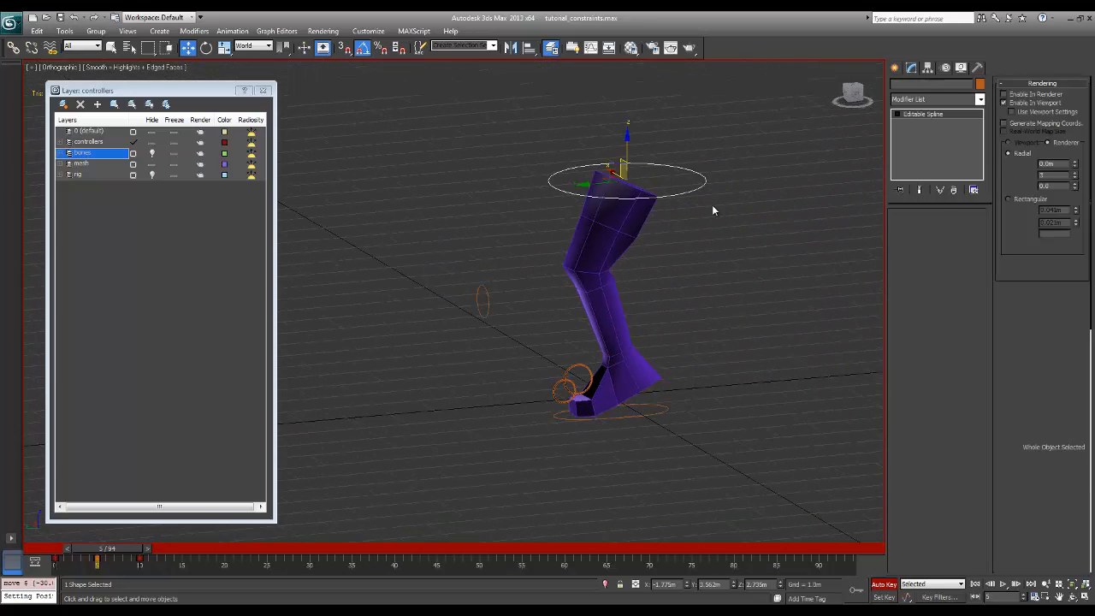
middle_click_drag(712, 204, 745, 212, "alt")
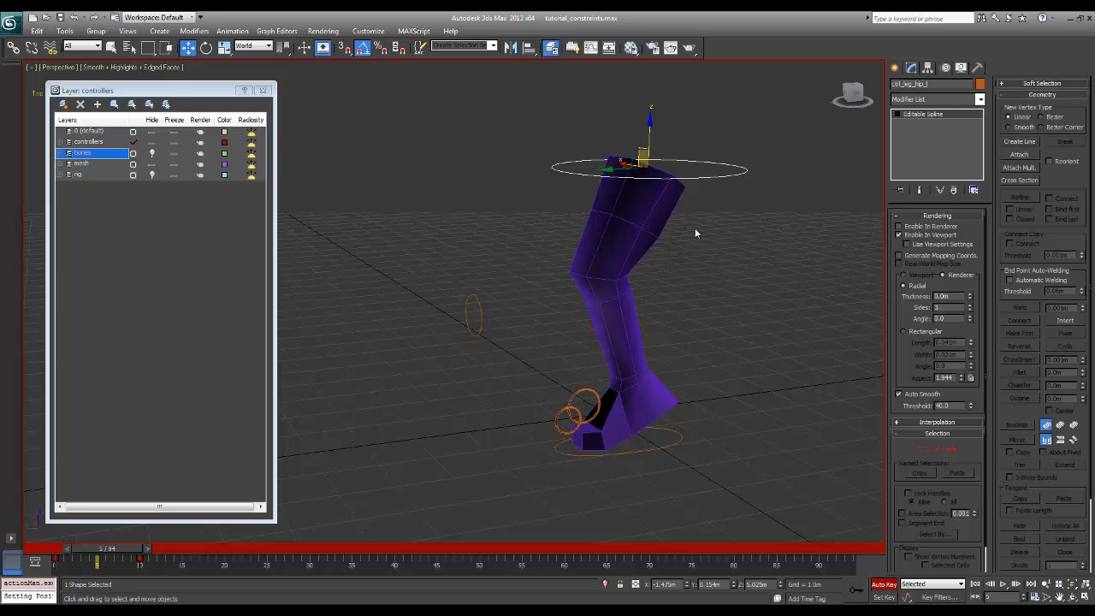
left_click_drag(634, 151, 612, 204)
middle_click_drag(700, 220, 661, 211, "alt")
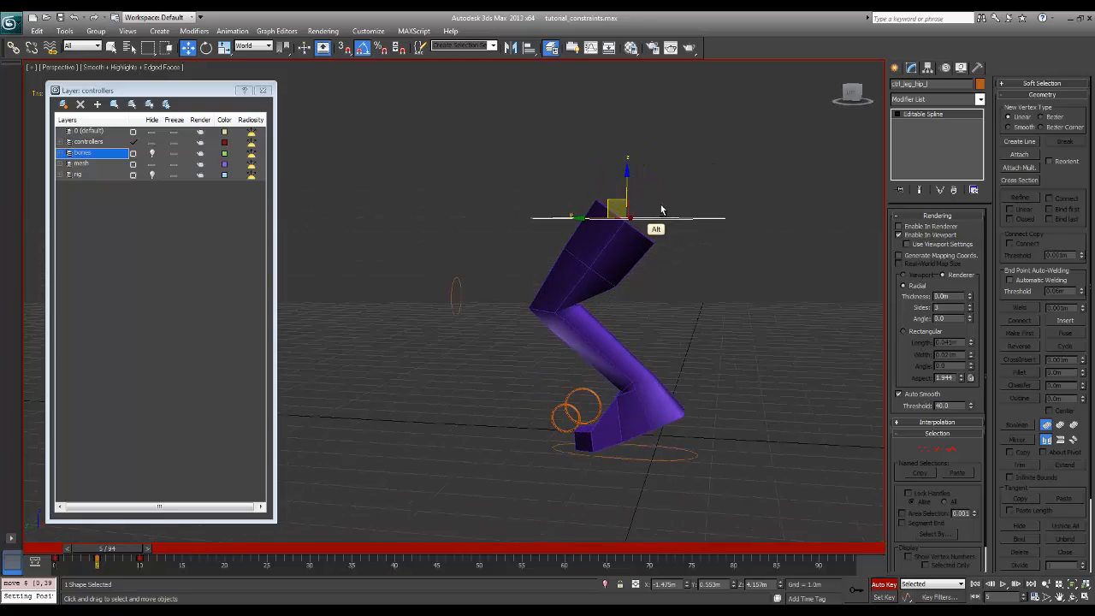
Select the ball control above the foot
left_click(566, 402)
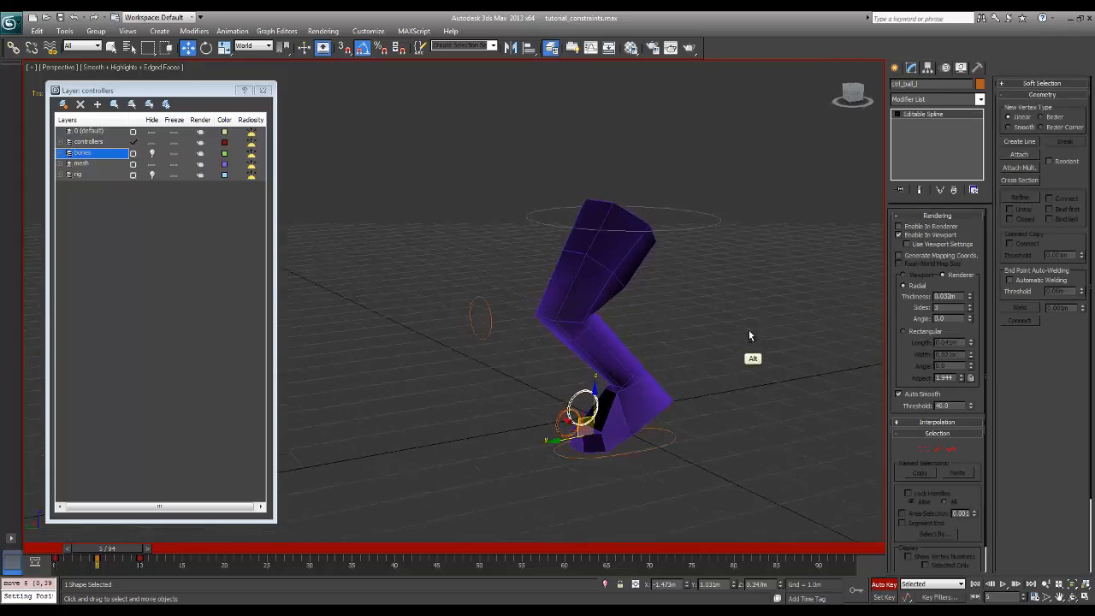